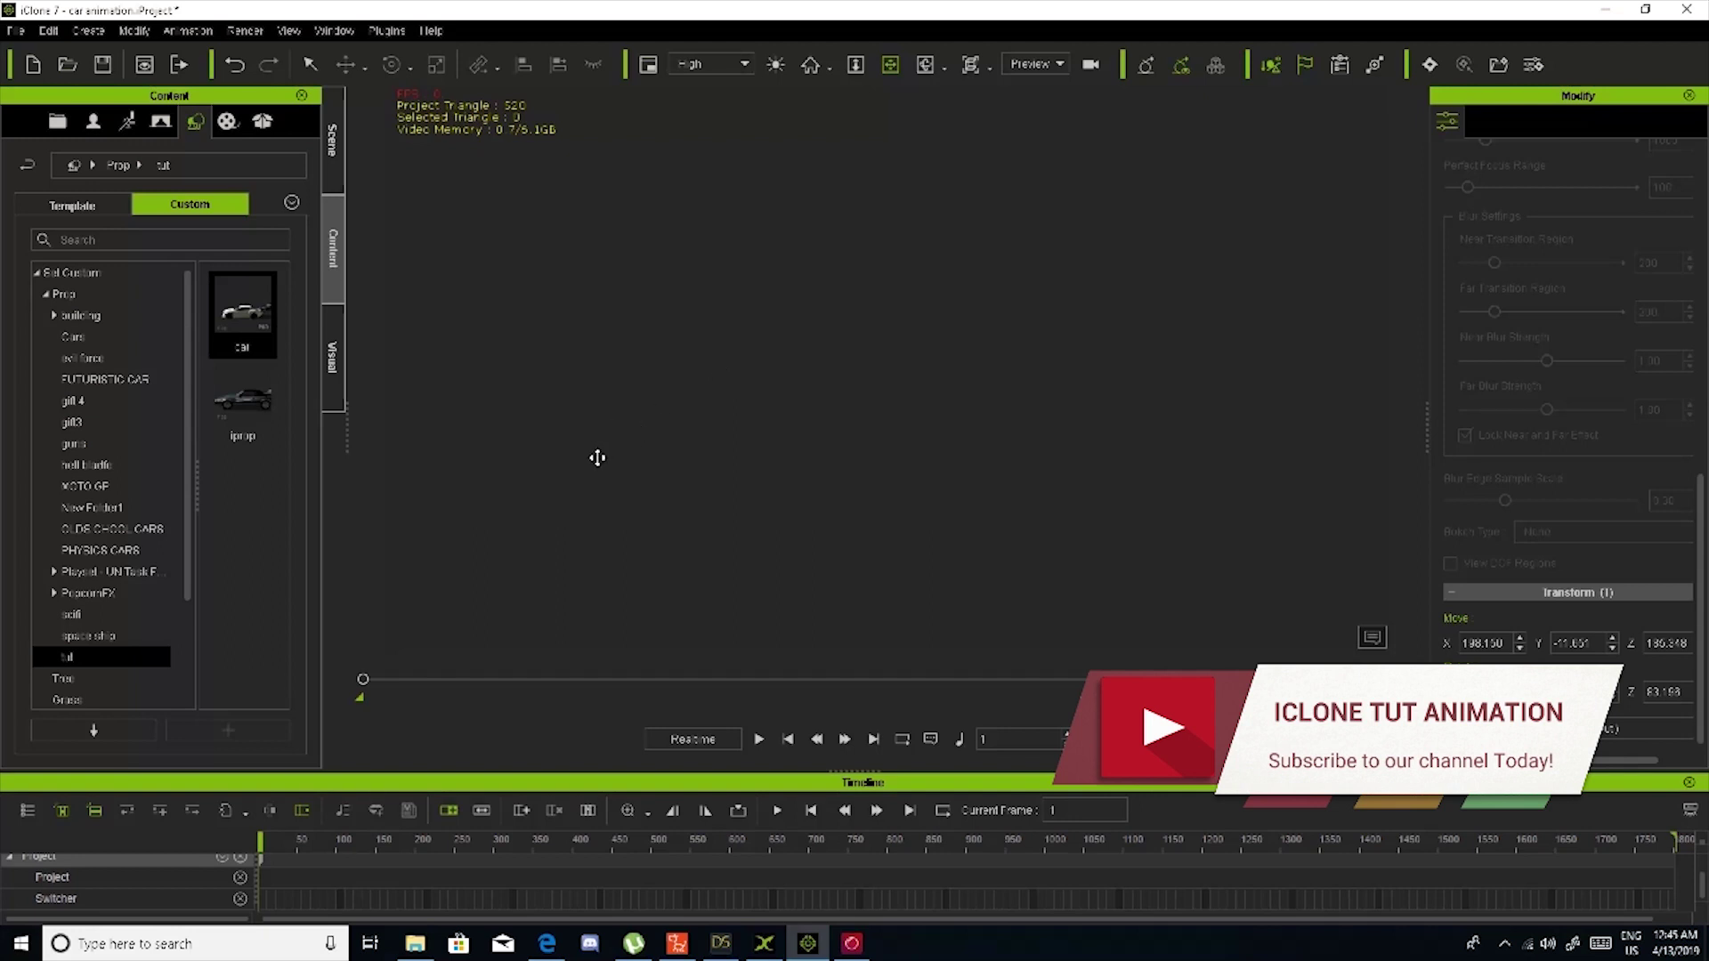
Add the iprop Mustang from the custom tut props to the scene and view its available Perform actions
double_click(247, 402)
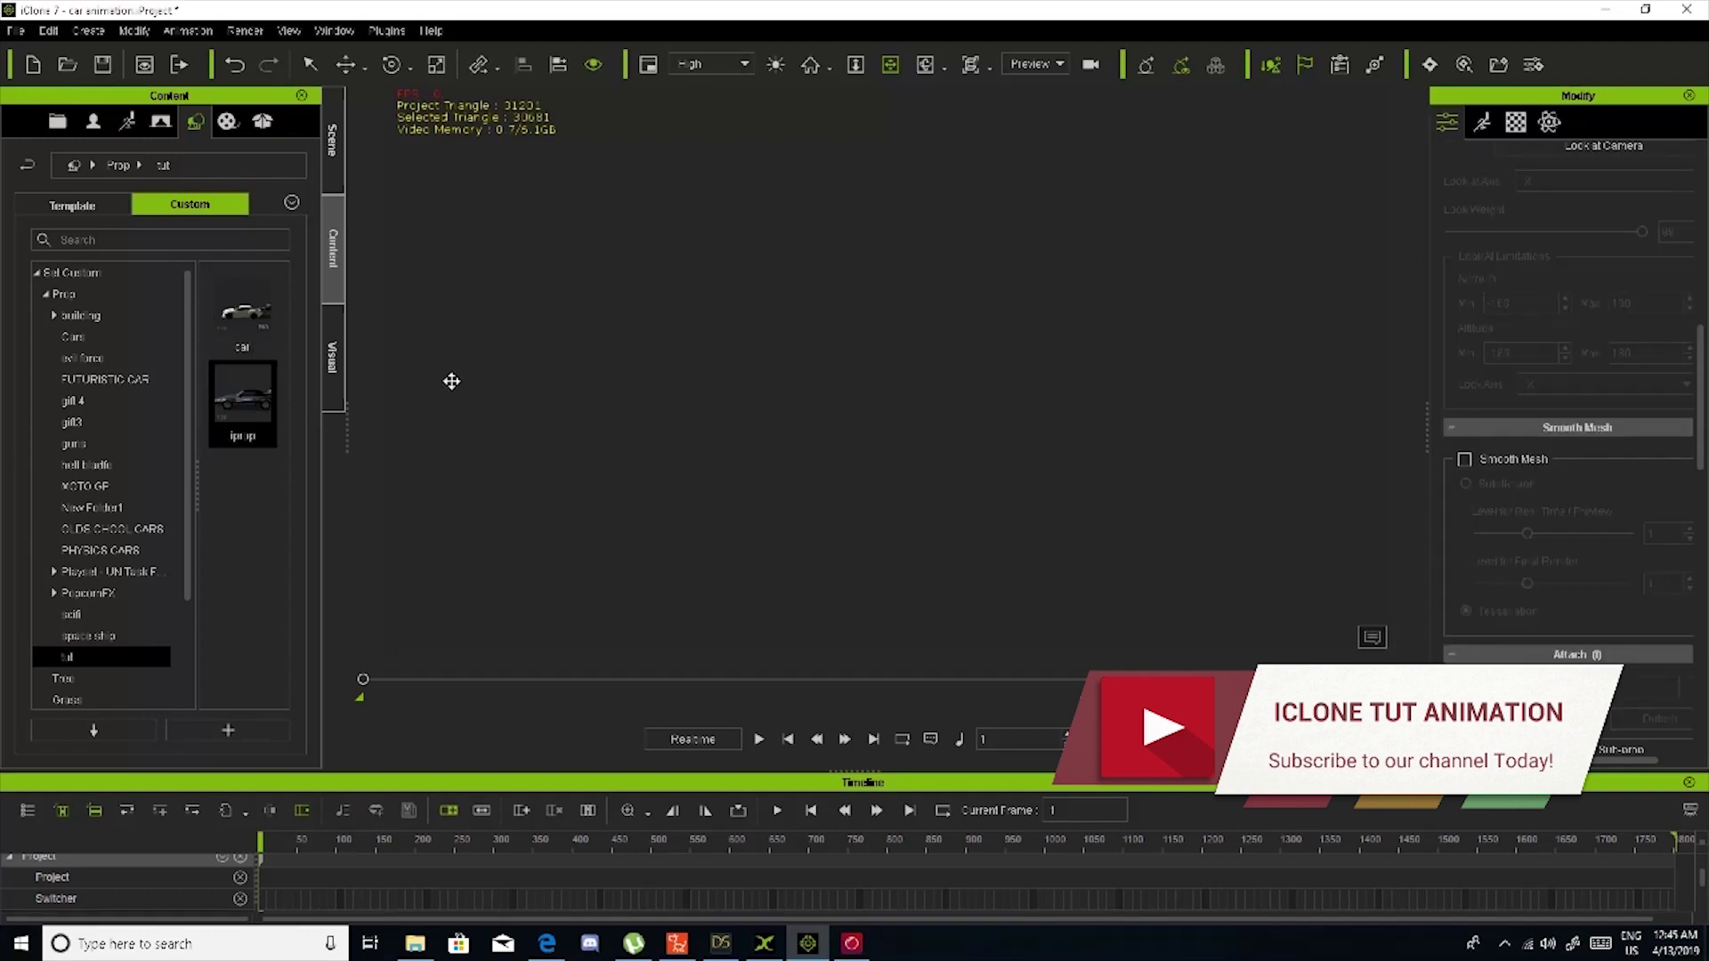
right_click_drag(746, 478, 1068, 446)
right_click(887, 404)
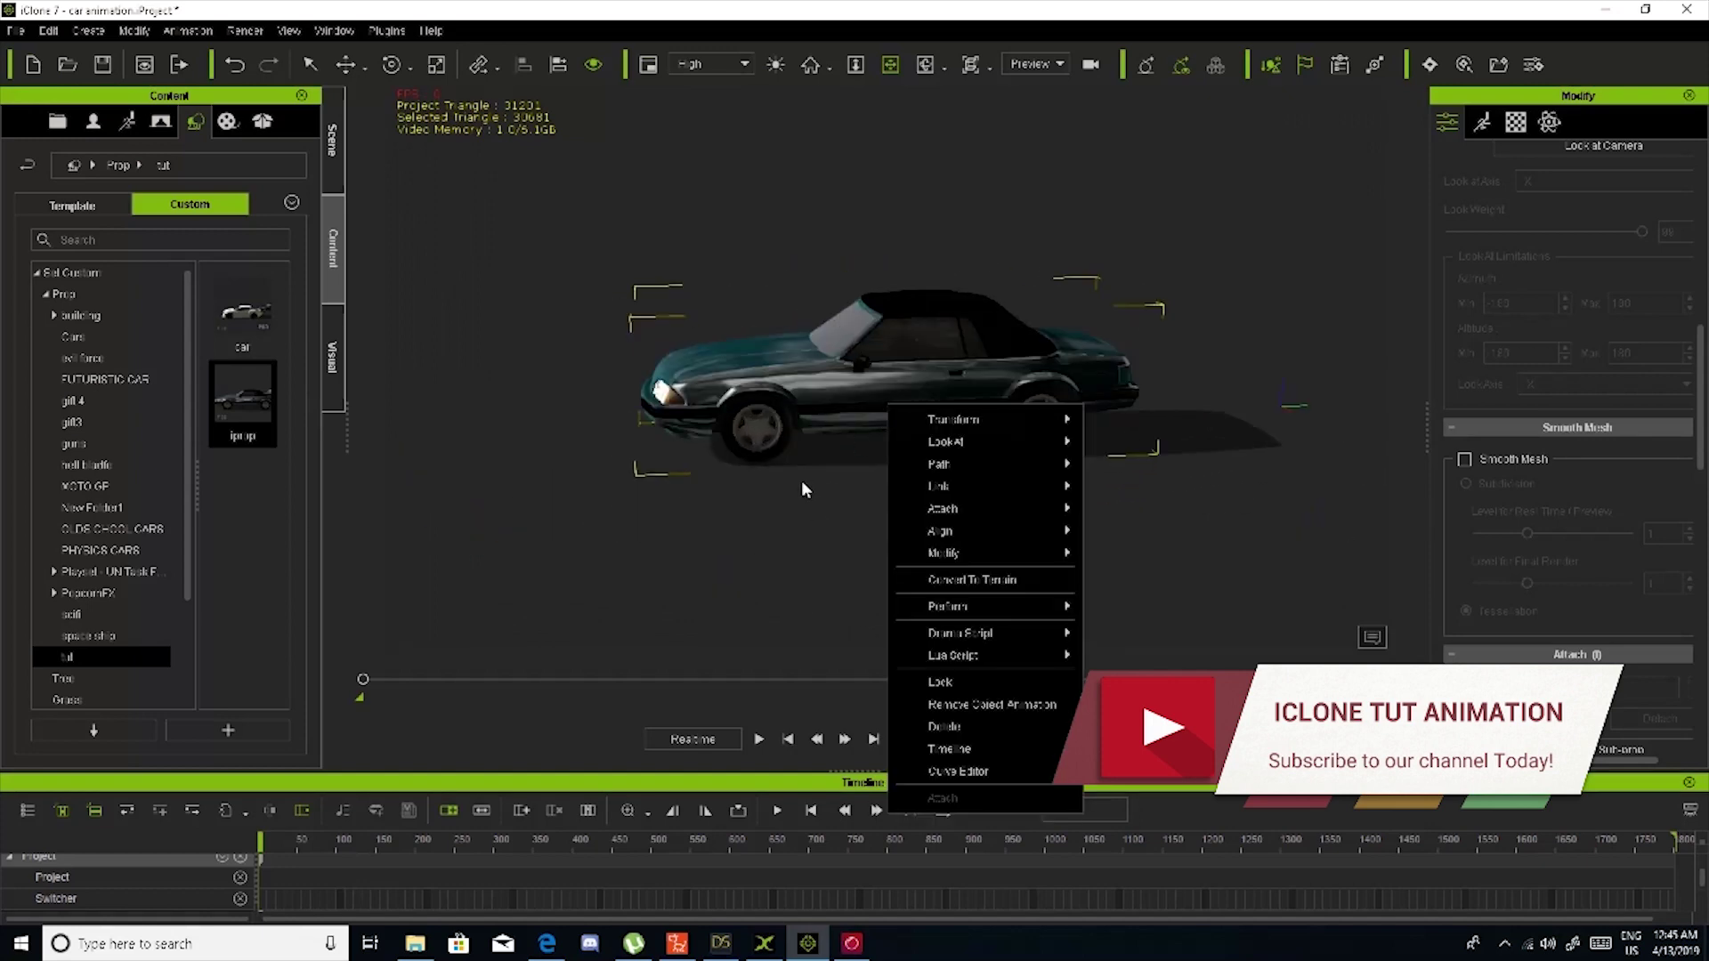
mouse_move(997, 607)
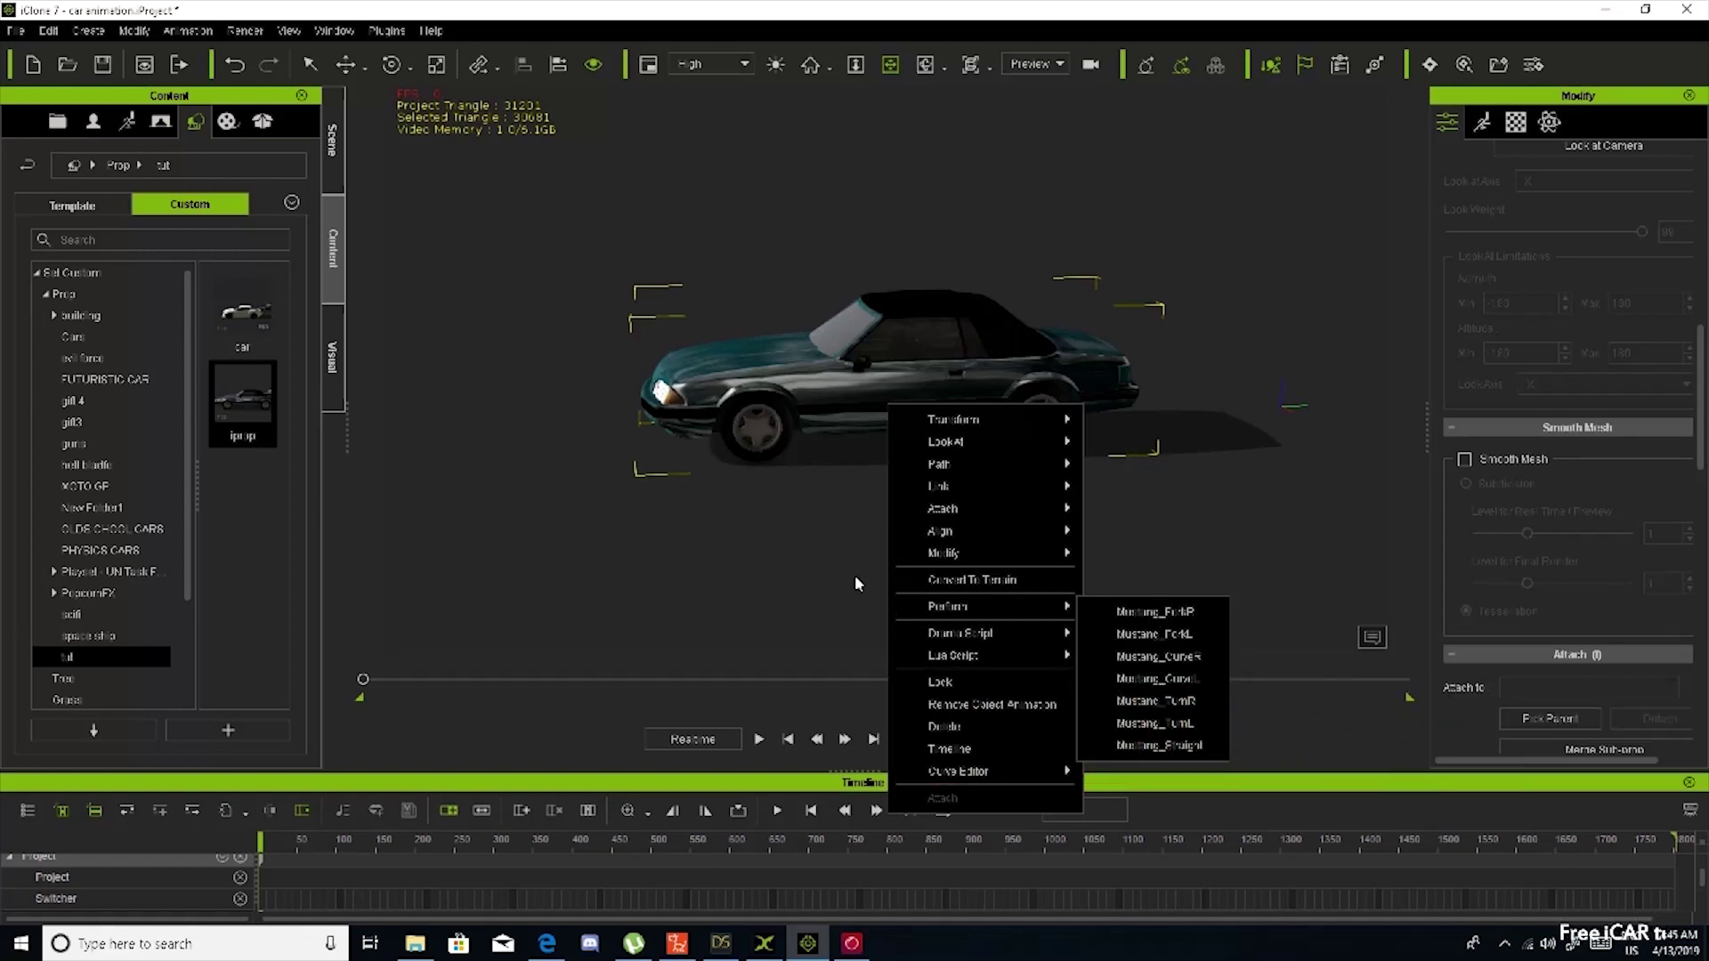
left_click(754, 495)
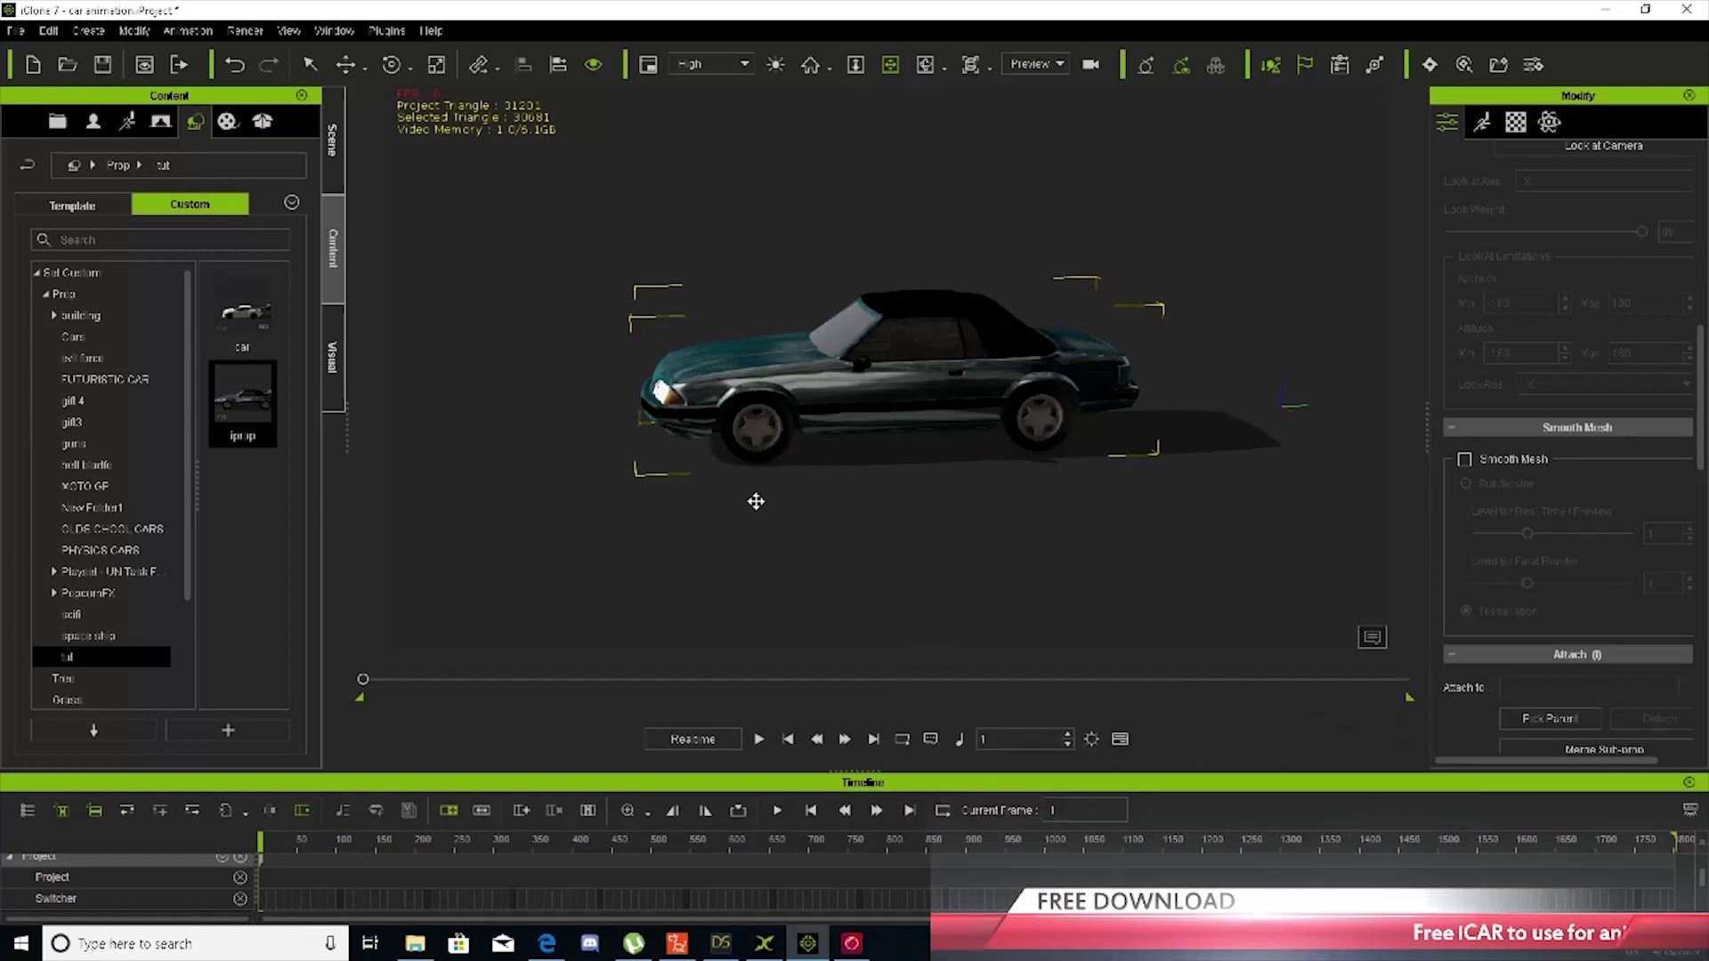
Add the white car prop from the custom tut props and reposition it next to the Mustang
double_click(240, 329)
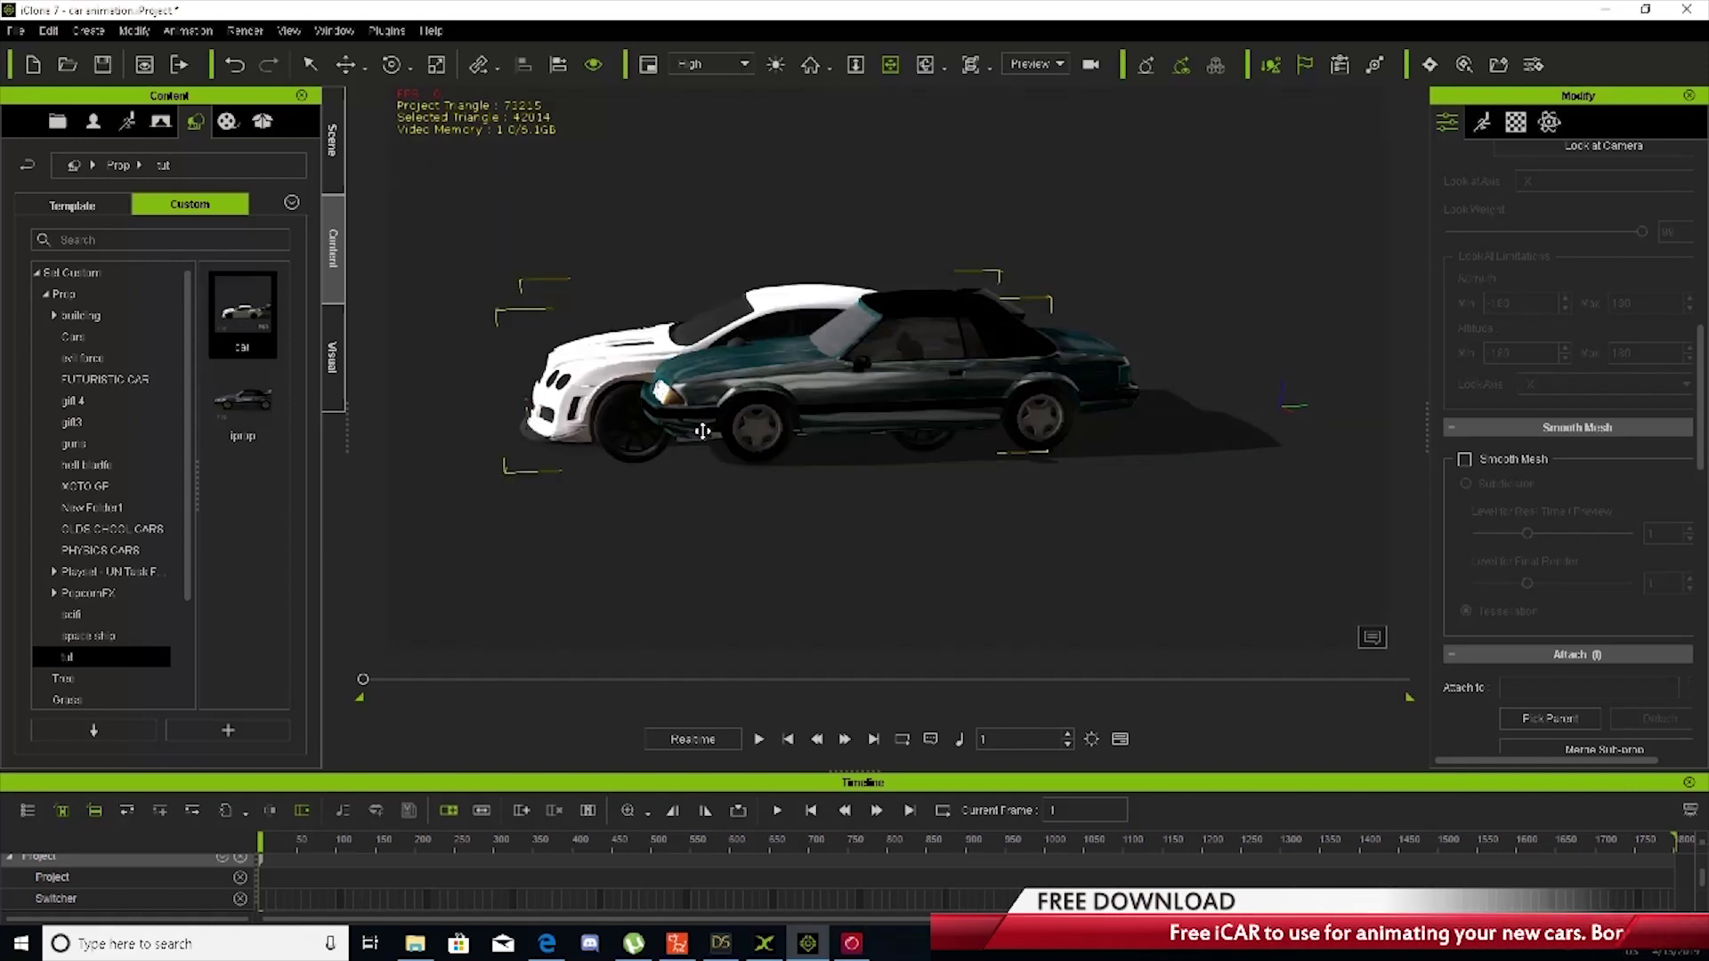
middle_click_drag(816, 483, 781, 436)
left_click(346, 65)
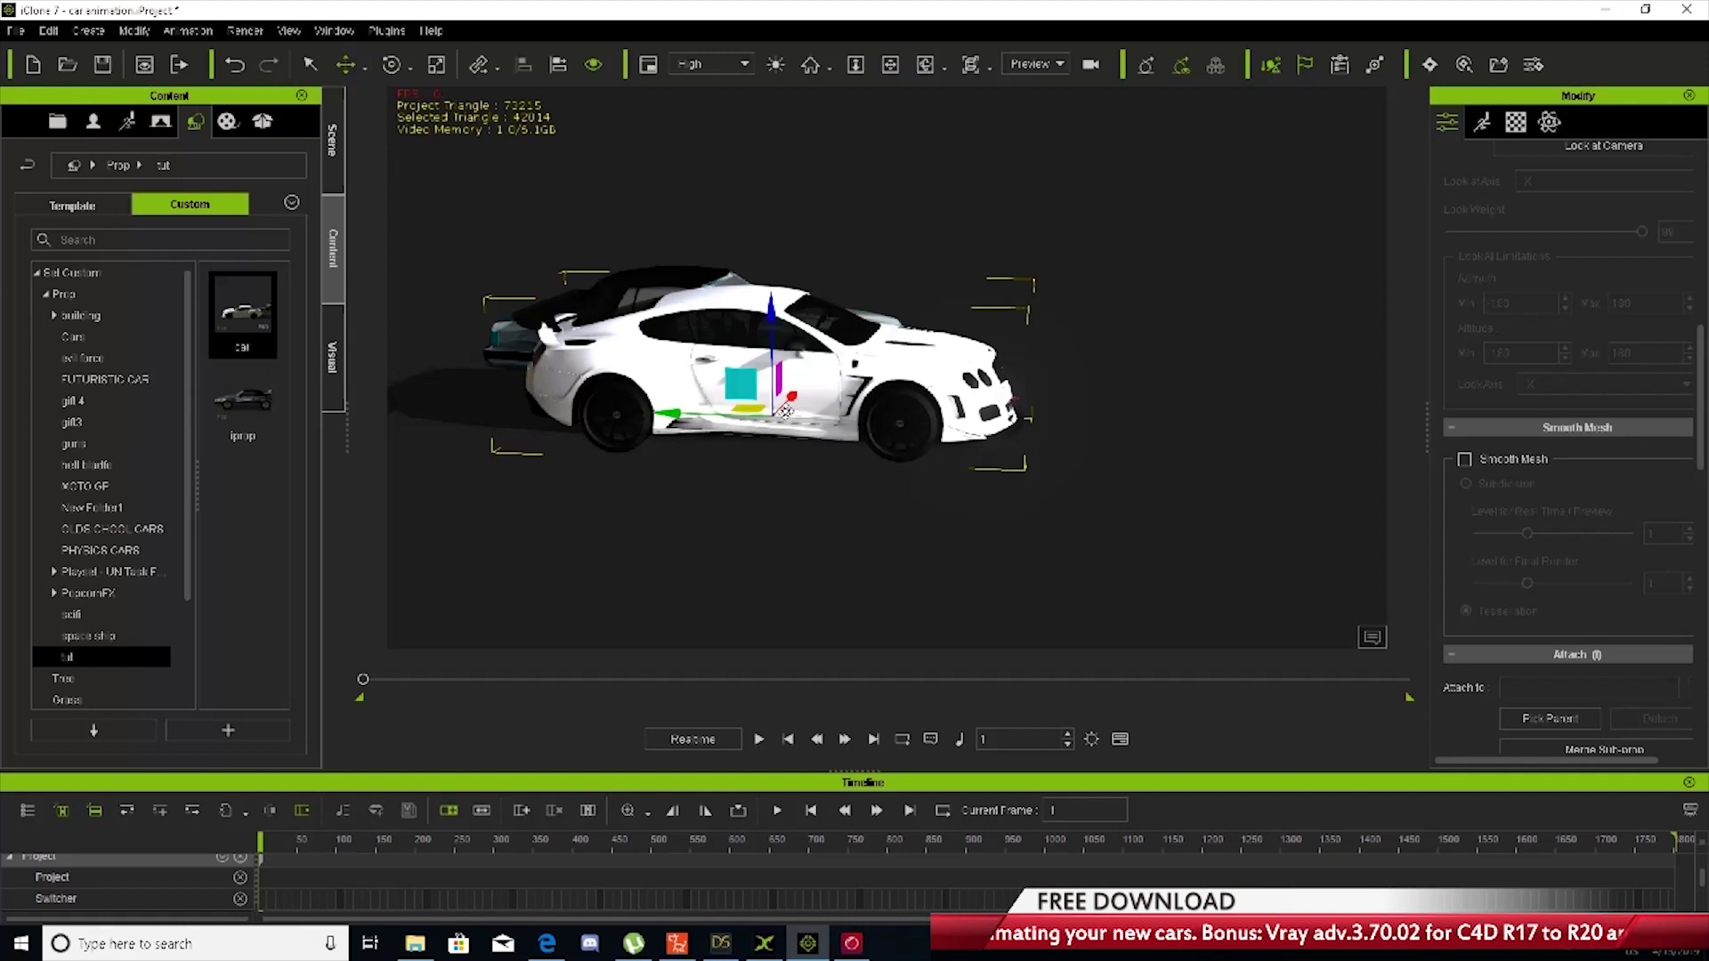
left_click_drag(787, 411, 753, 436)
left_click_drag(642, 441, 565, 438)
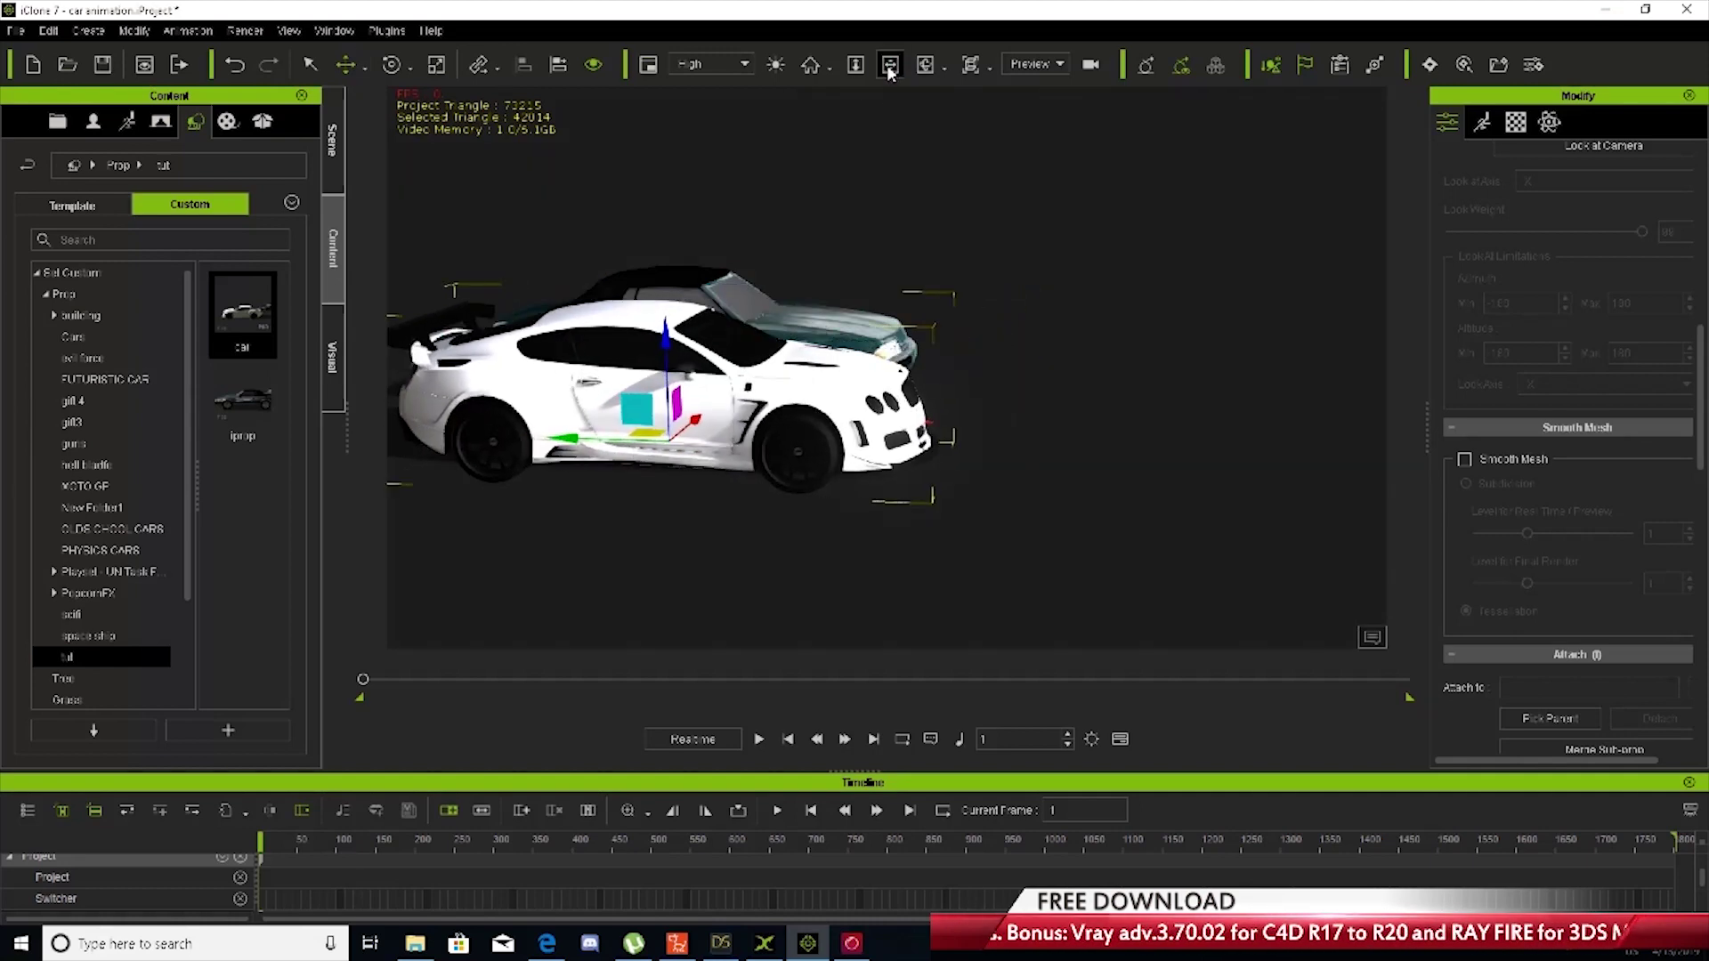
left_click(890, 65)
middle_click_drag(690, 404, 572, 411)
right_click_drag(573, 409, 1011, 489)
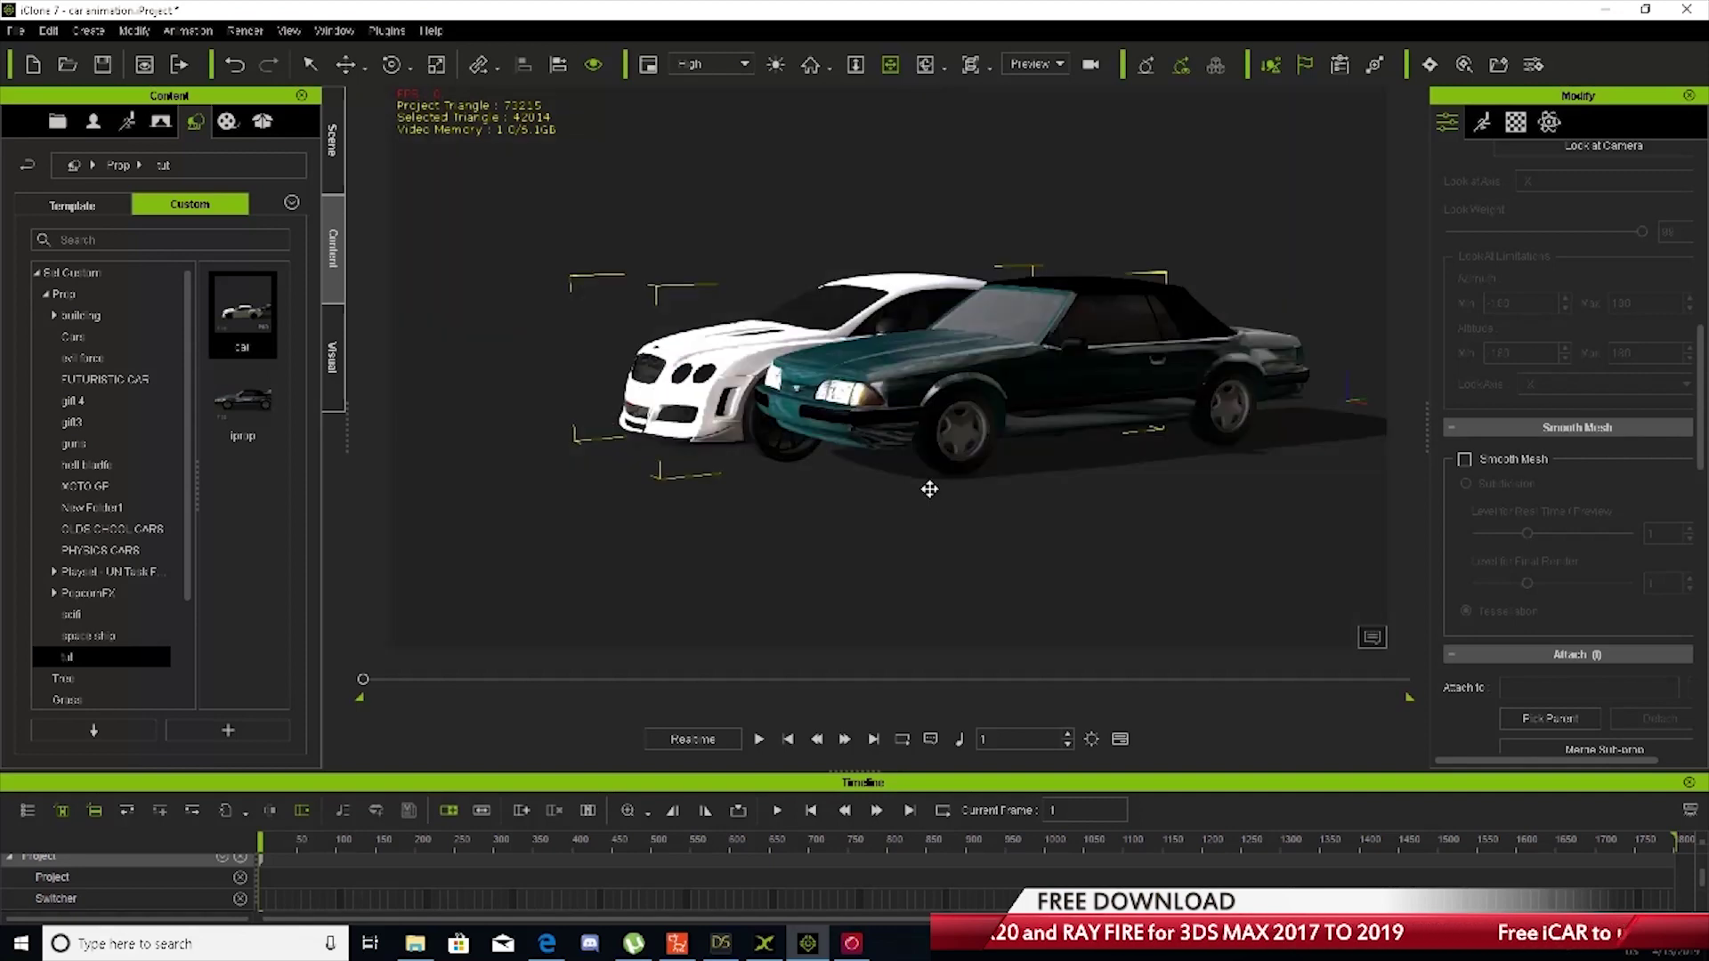
right_click_drag(905, 459, 943, 499)
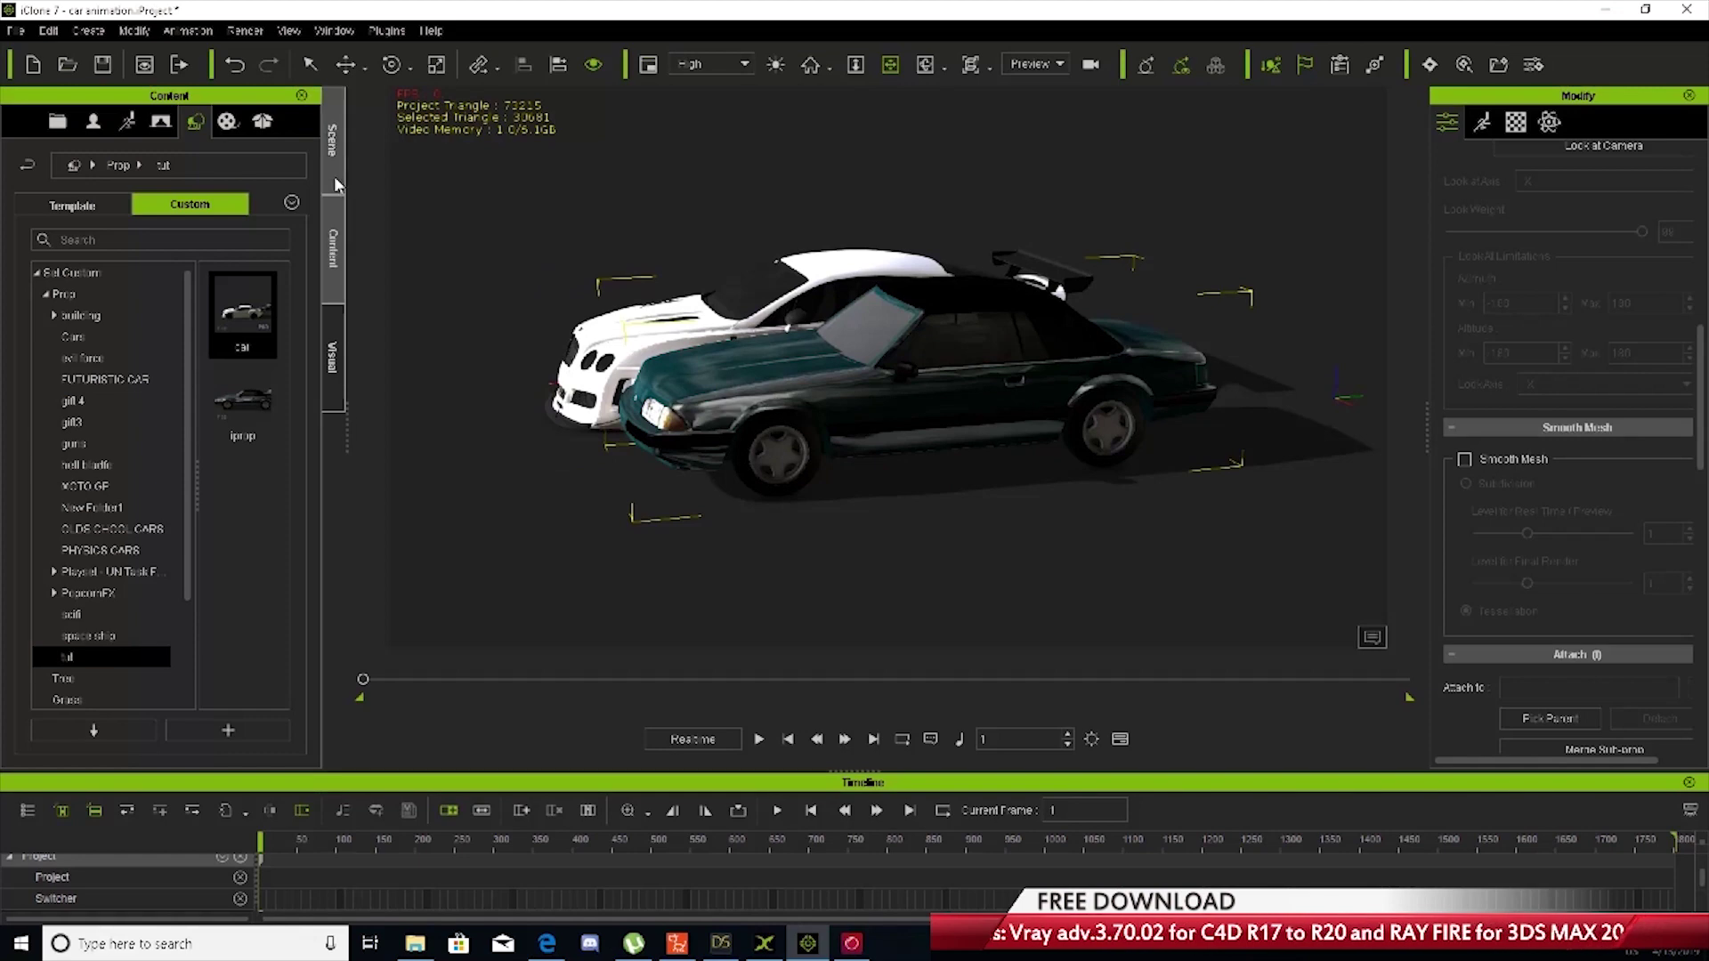
Align the Mustang to the white car on X, Y and Z, using the Pivot option
left_click(335, 151)
left_click(76, 220)
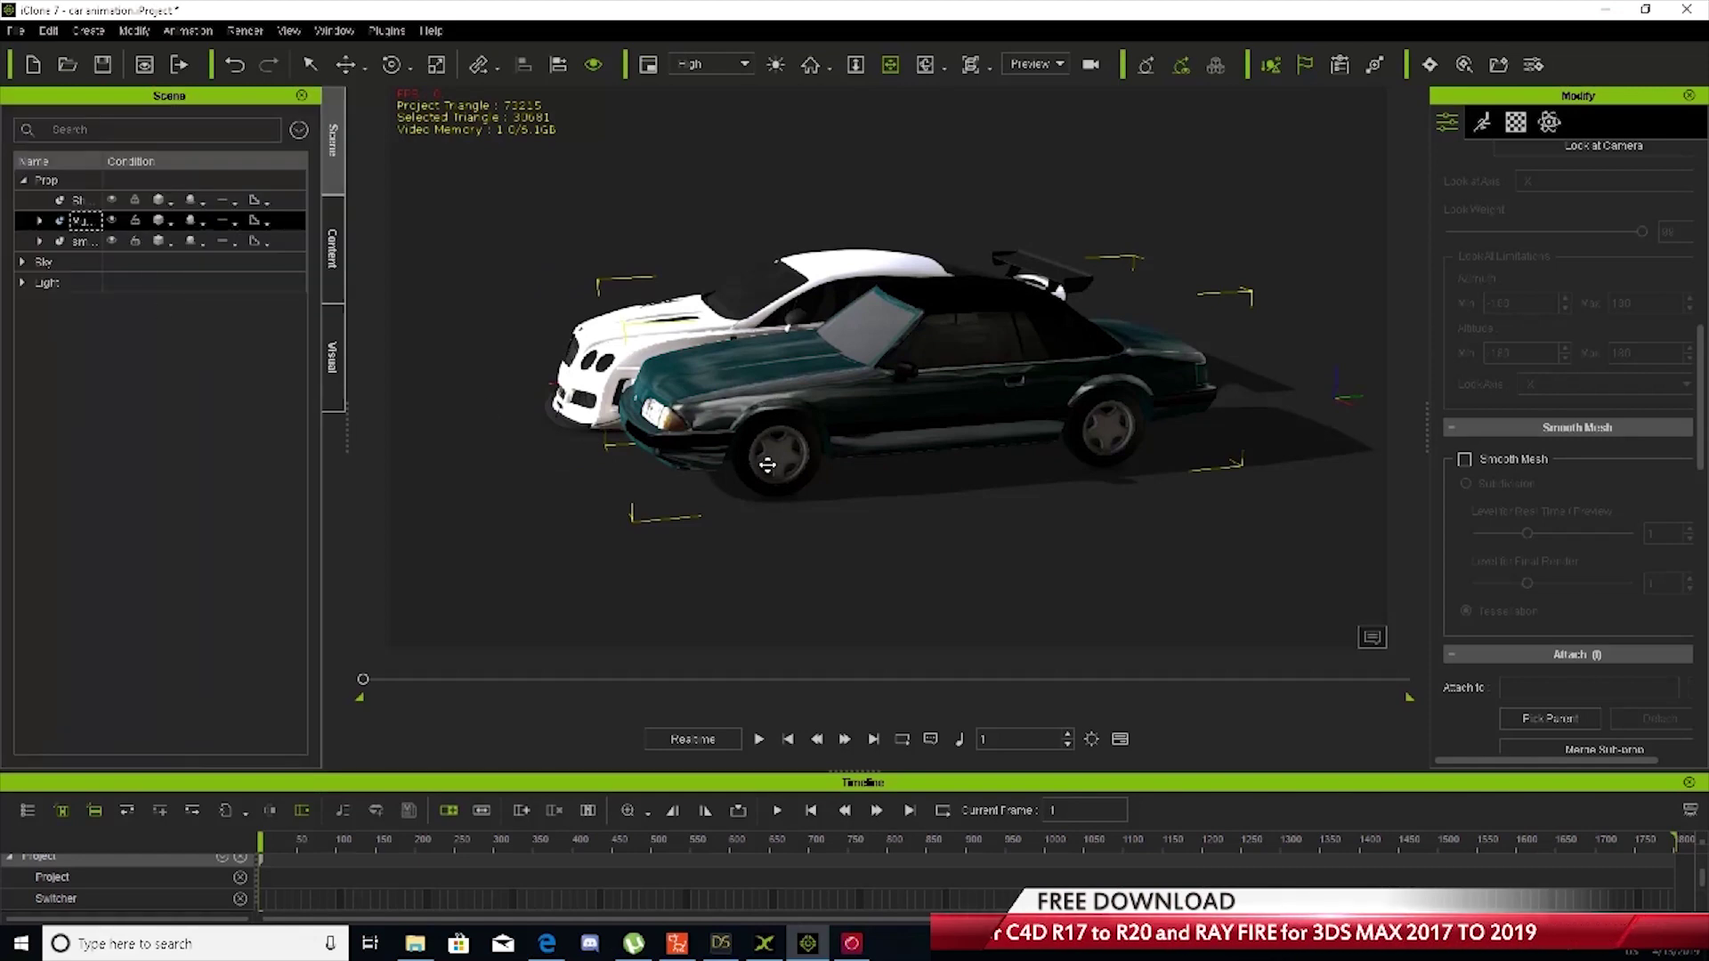
right_click_drag(767, 464, 552, 206)
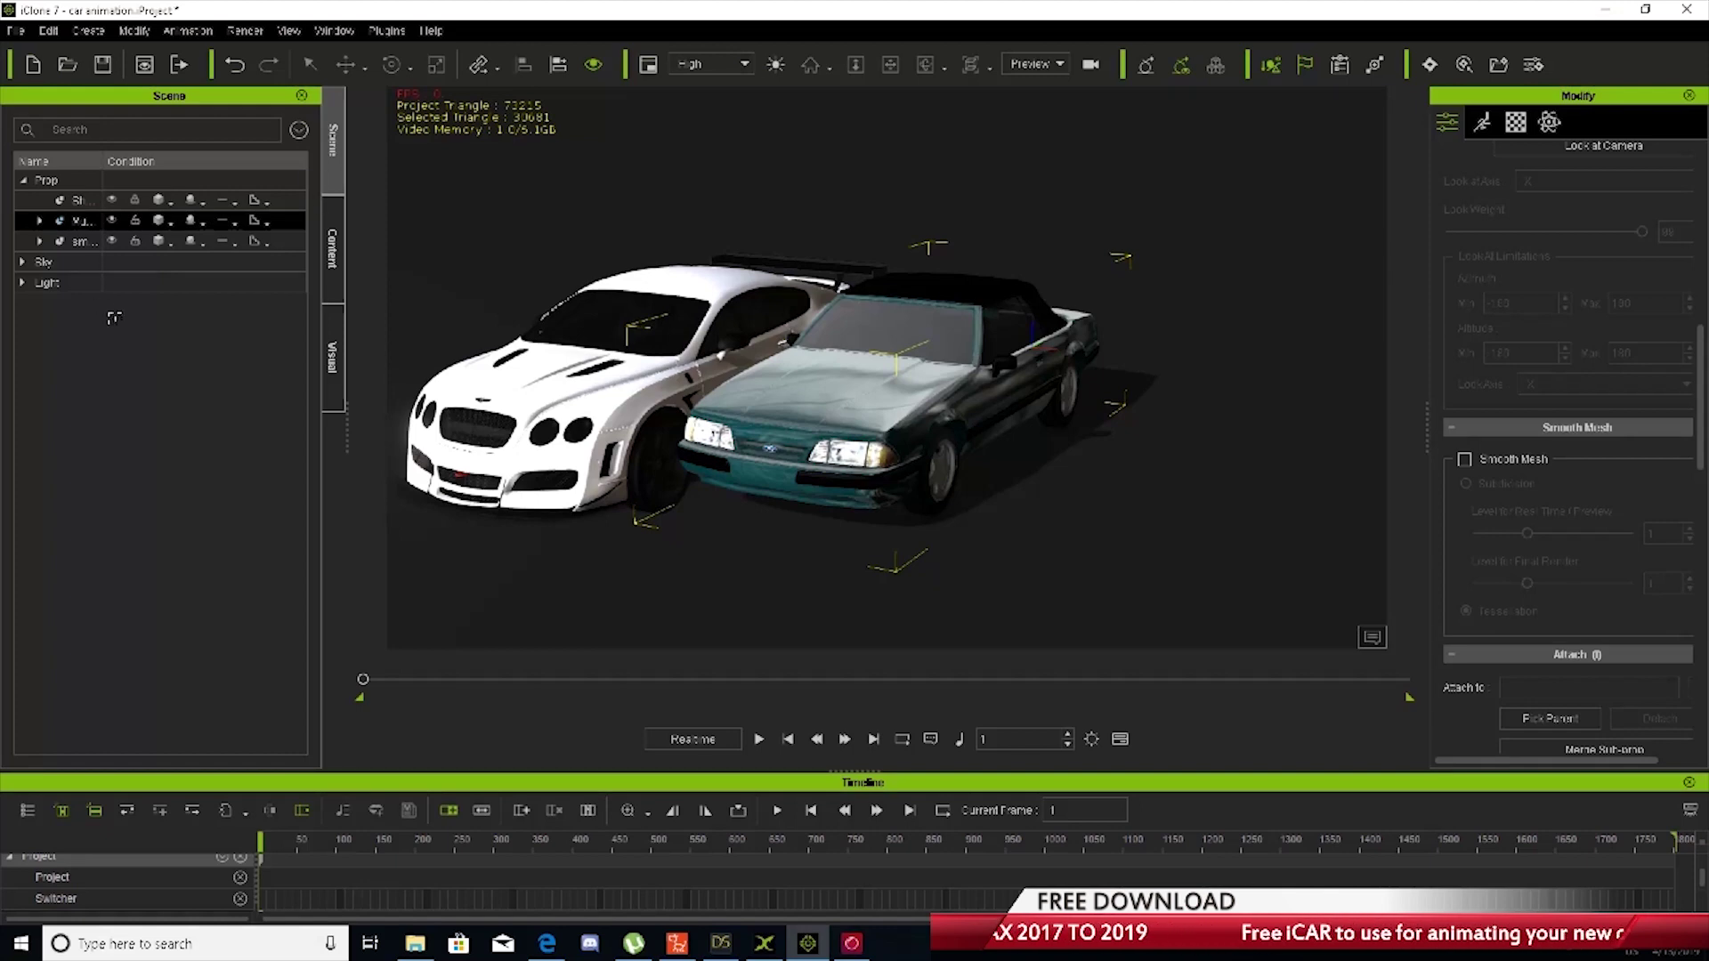
left_click(80, 243)
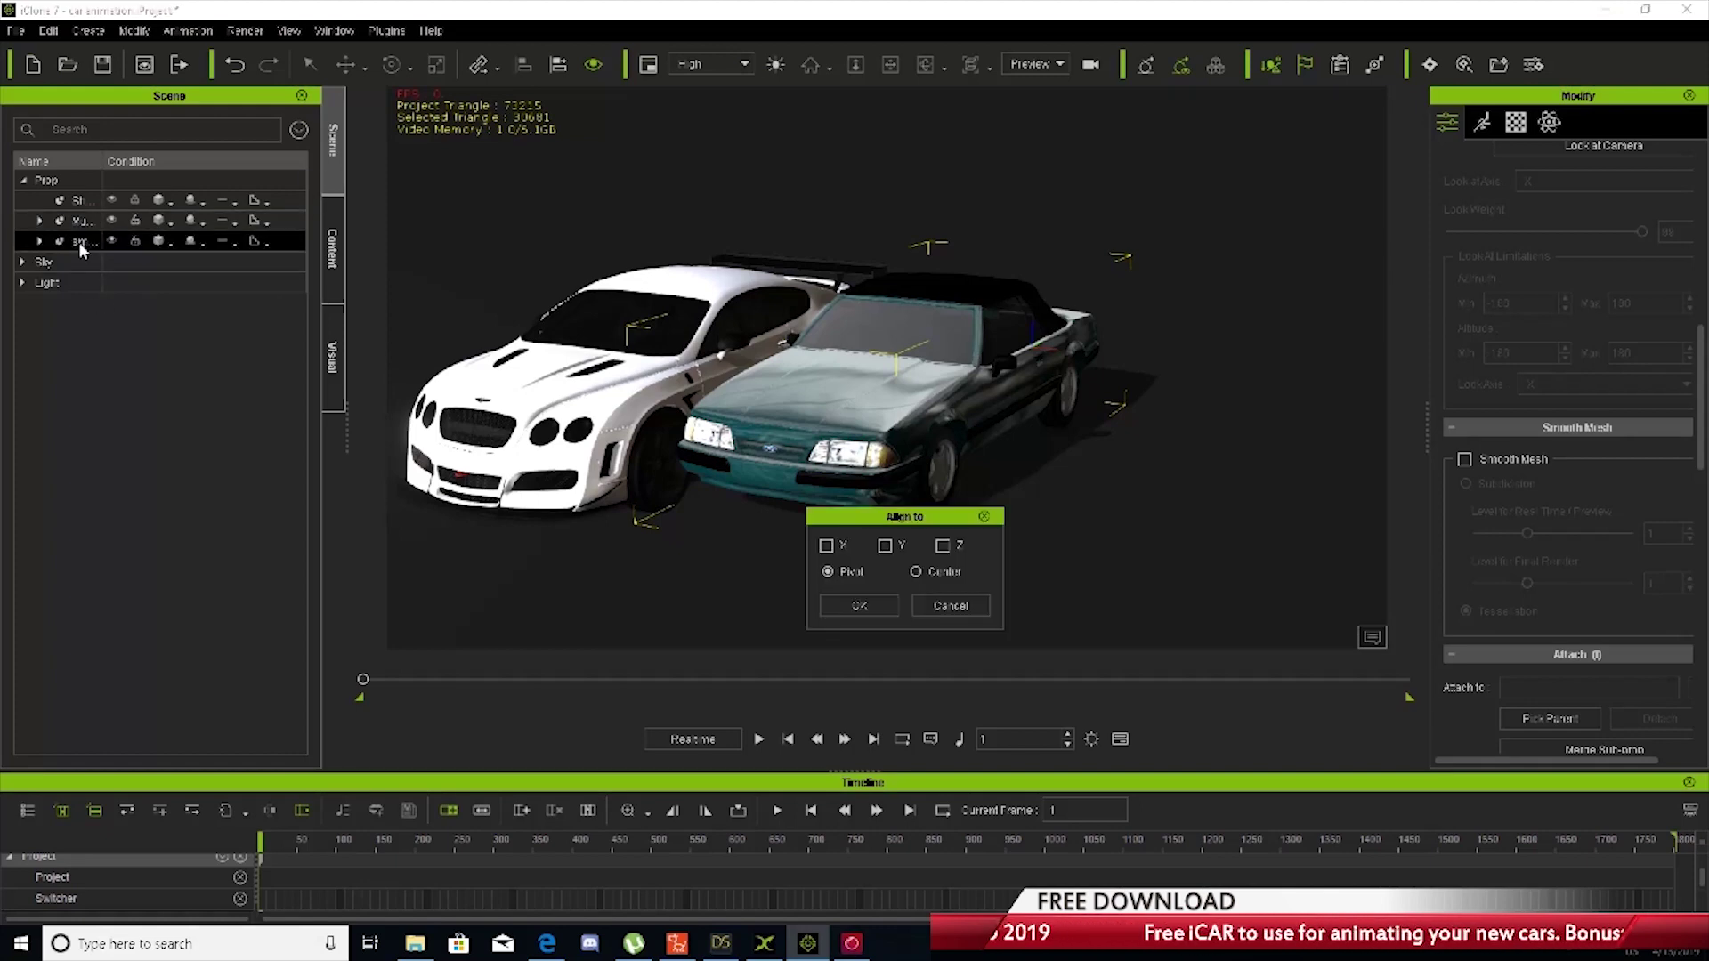
left_click(850, 546)
left_click(886, 546)
left_click(942, 547)
left_click(916, 571)
left_click(828, 571)
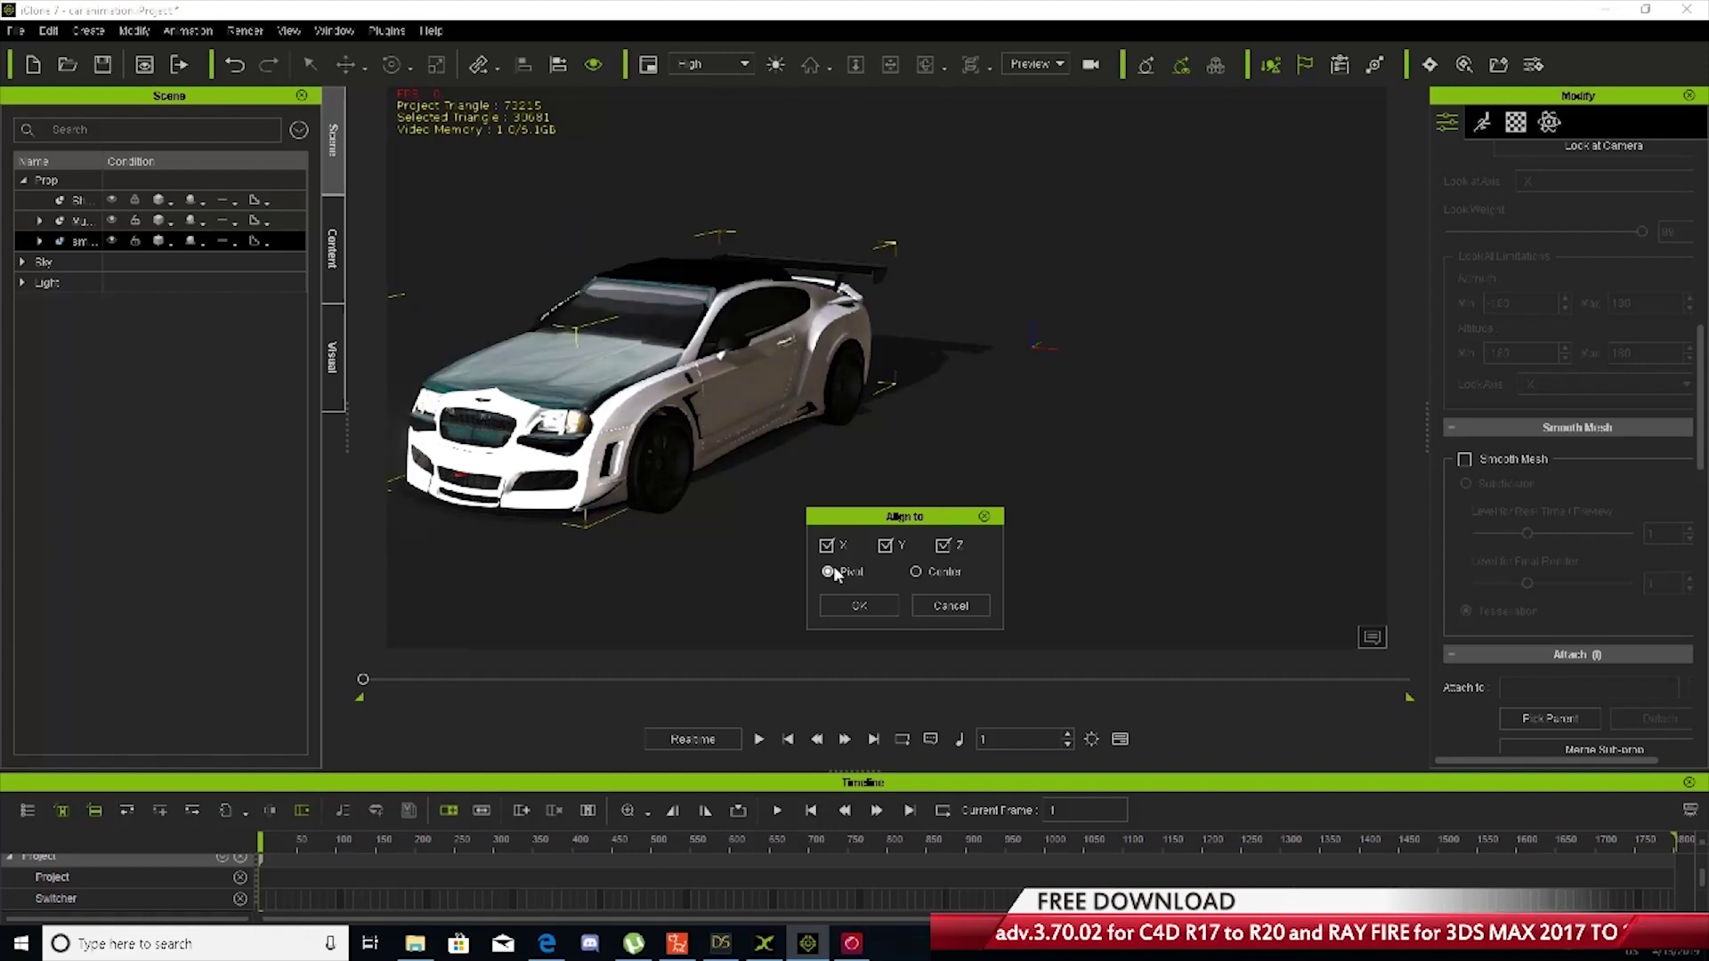
left_click(854, 605)
Lower the Mustang slightly within the white car's body
left_click(674, 425)
right_click_drag(674, 425, 857, 448)
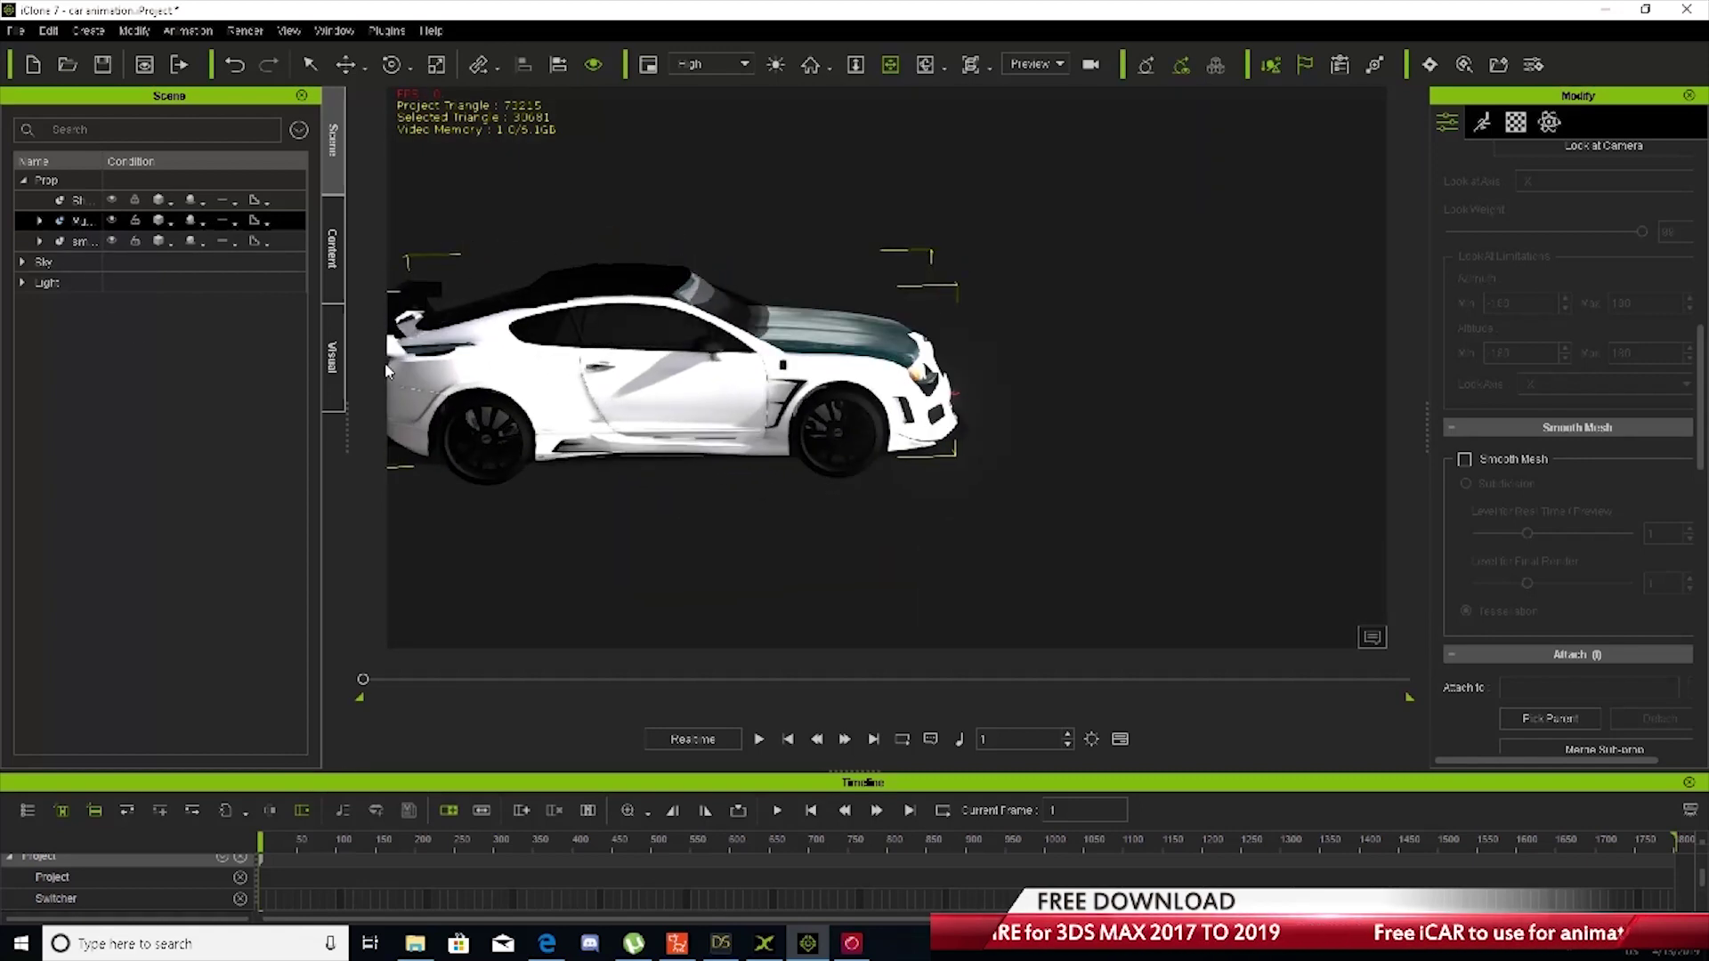
left_click(340, 69)
left_click_drag(662, 319, 663, 324)
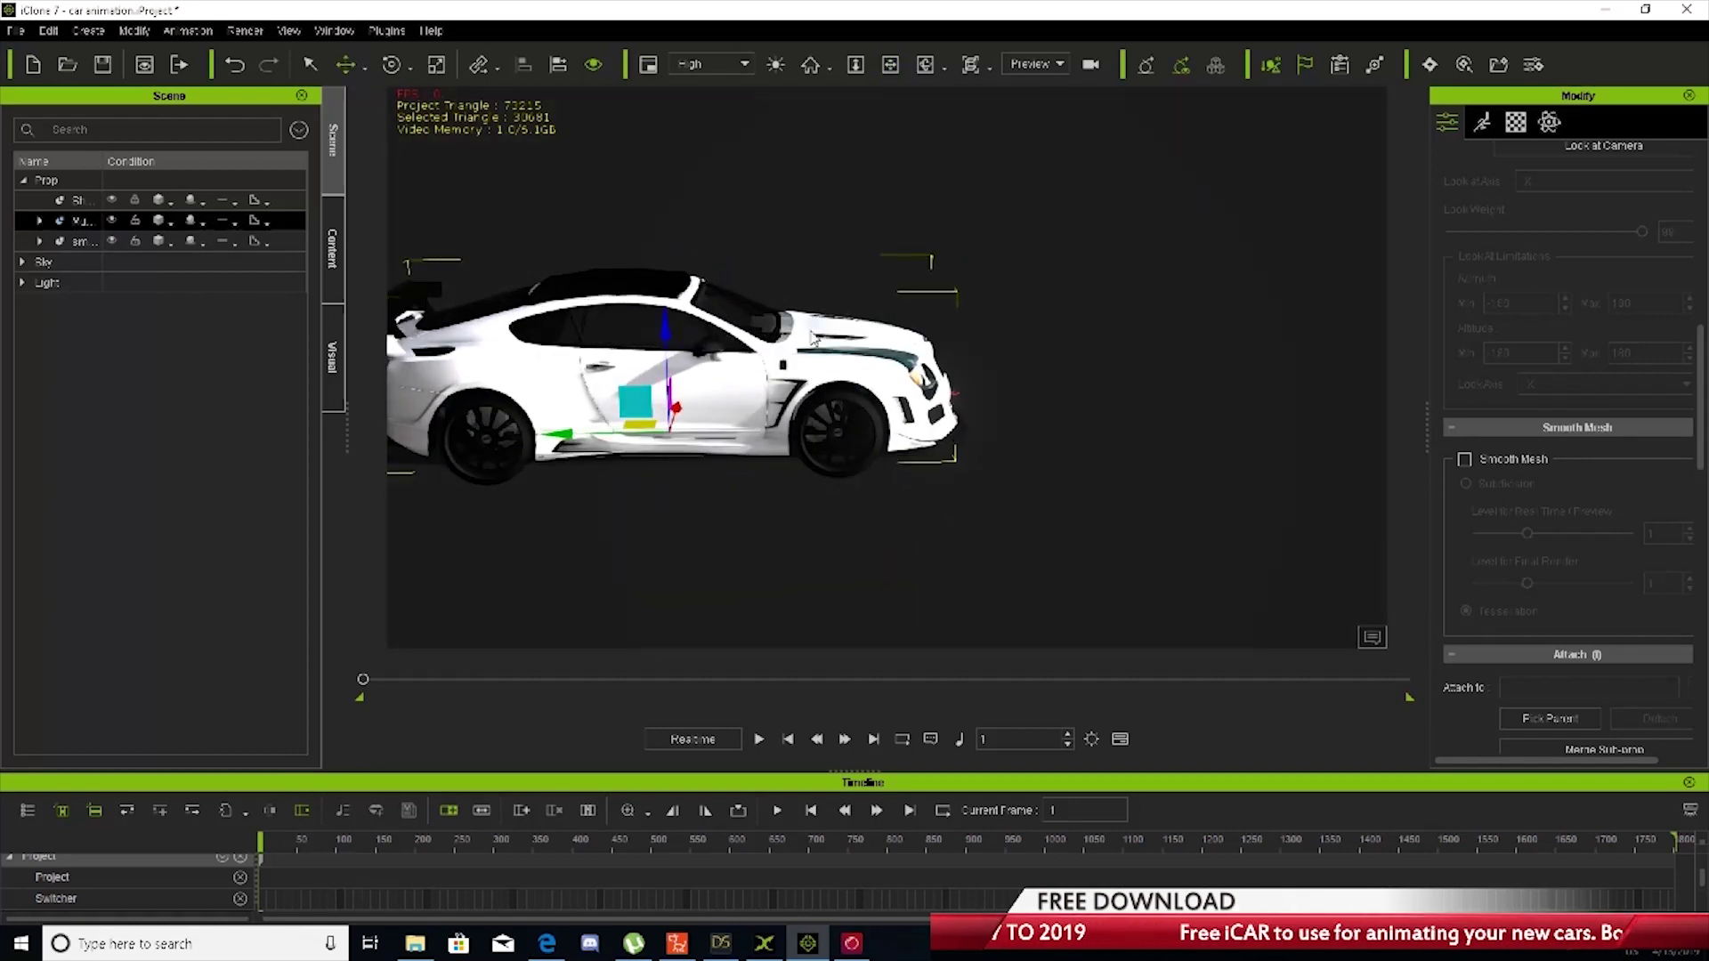
Scale the Mustang up uniformly towards the size of the white car
left_click(890, 64)
mouse_move(692, 456)
right_mouse_down()
mouse_move(742, 343)
mouse_move(746, 400)
mouse_move(712, 450)
mouse_move(681, 445)
mouse_move(696, 440)
right_mouse_up()
left_click(436, 64)
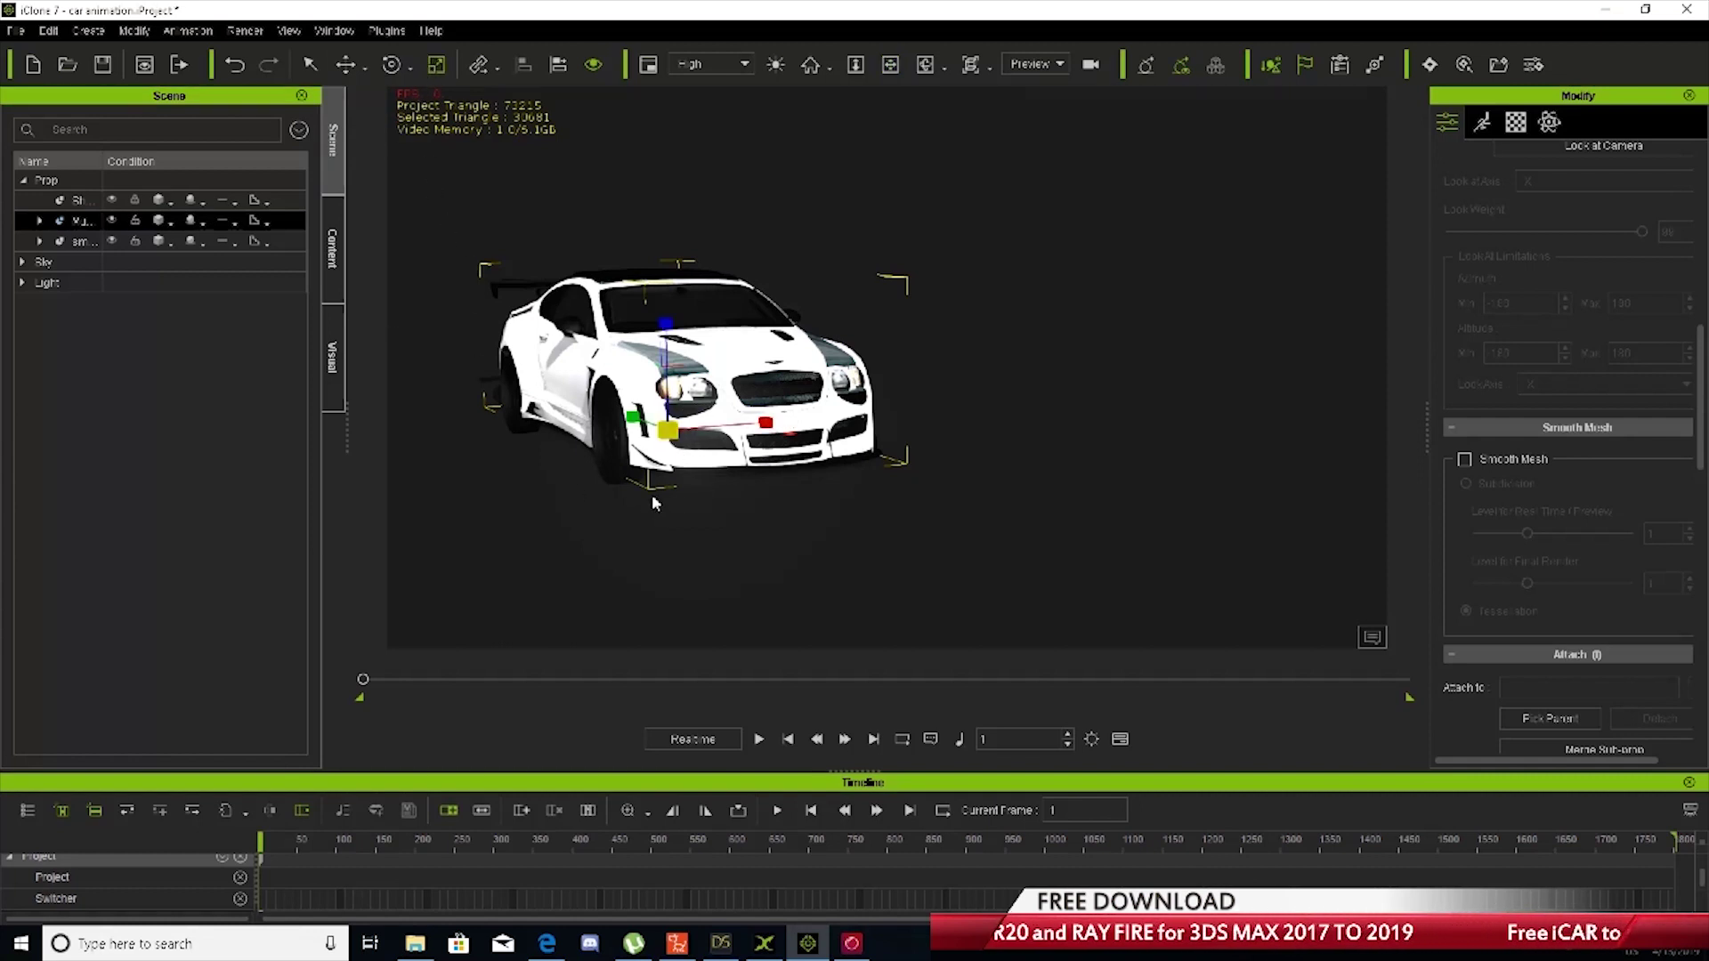
left_click_drag(670, 431, 671, 410)
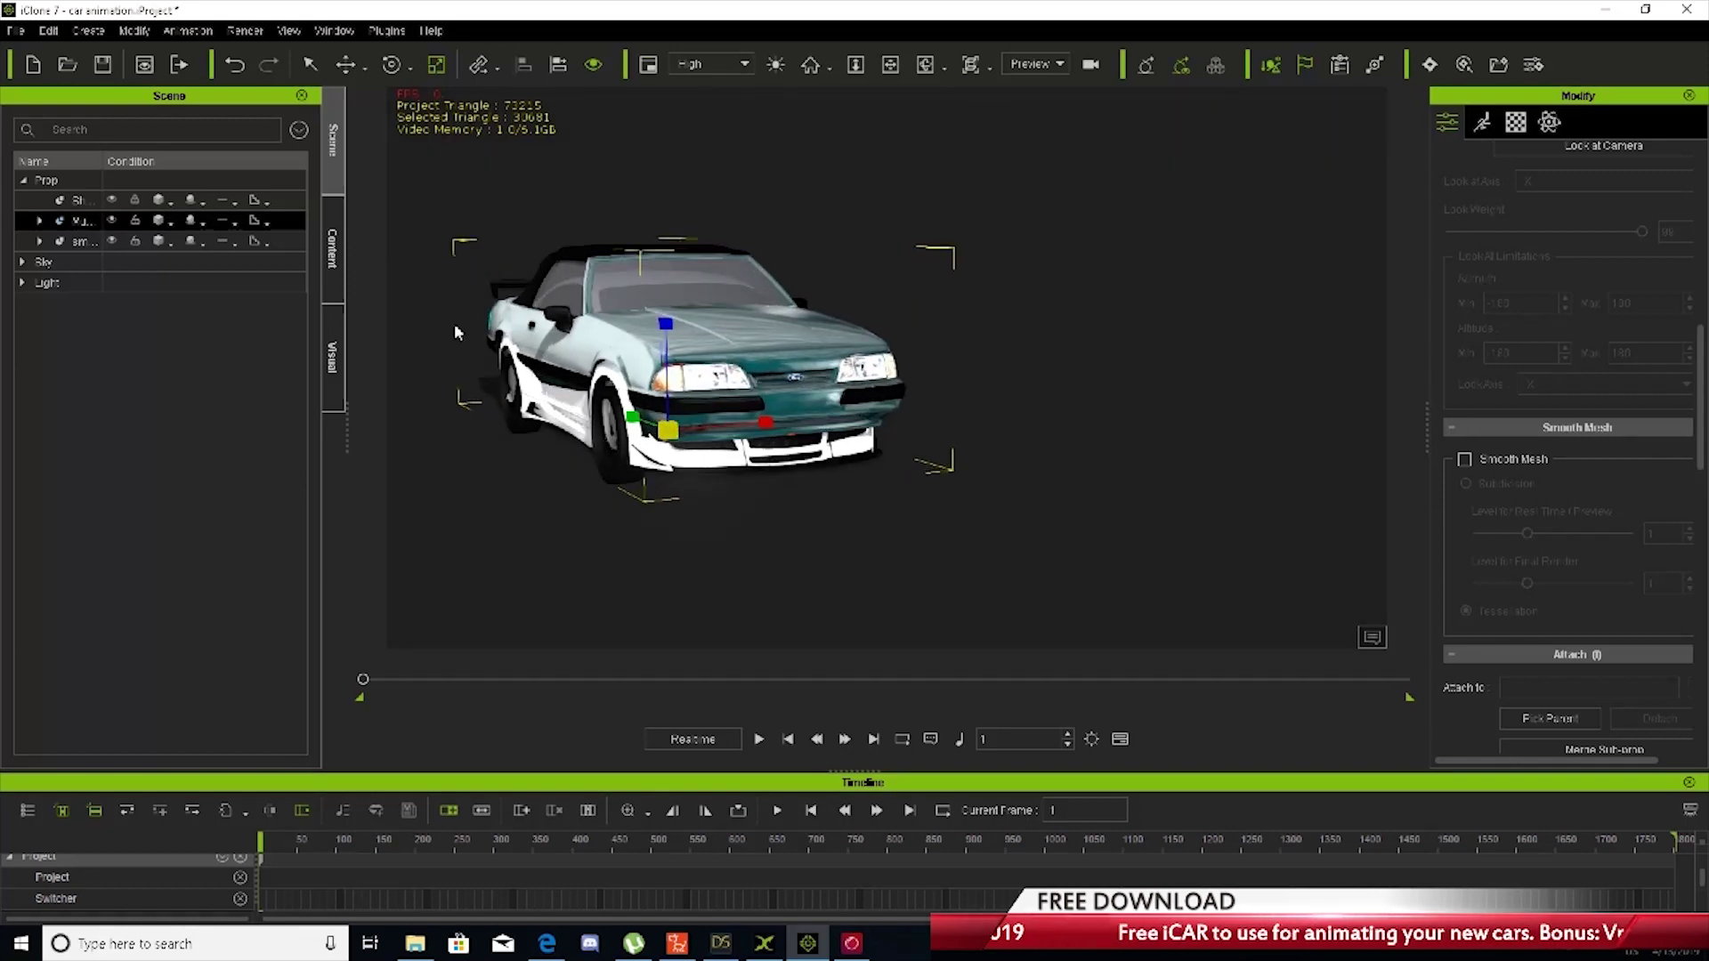
Lower the Mustang and shift it lengthwise towards the white car's wheels, then scale it down slightly
left_click(890, 66)
right_click_drag(975, 267, 769, 381)
left_click_drag(769, 382, 828, 299)
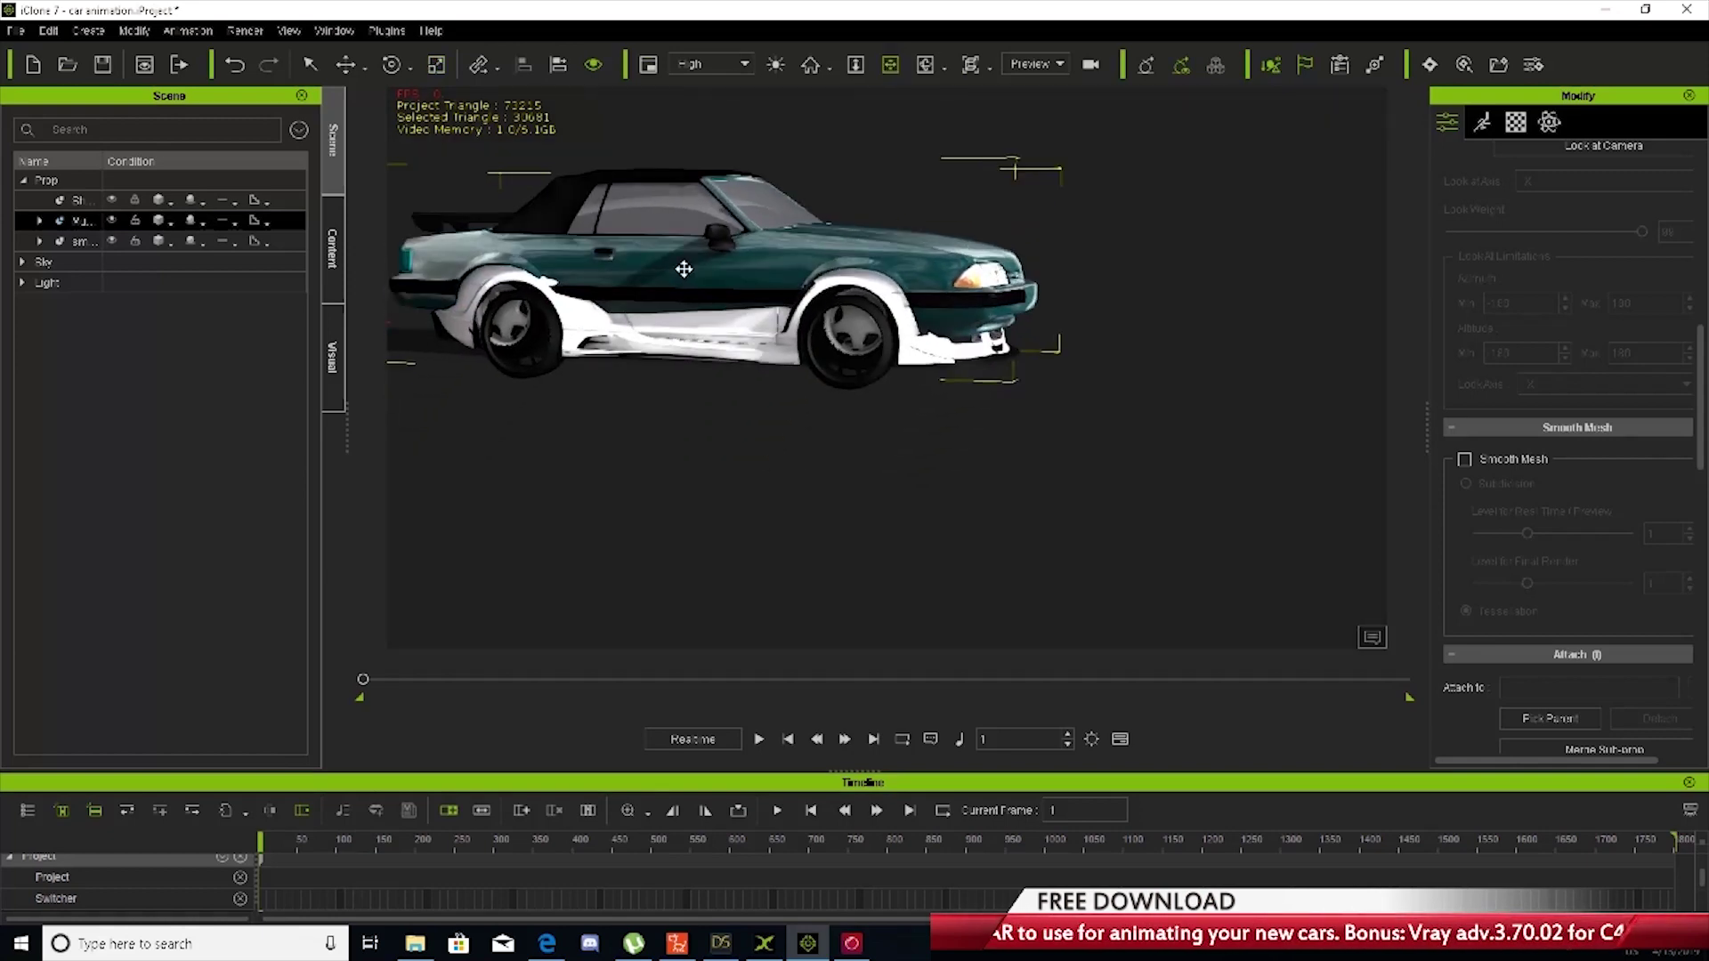
left_click(345, 65)
left_click_drag(718, 236, 717, 255)
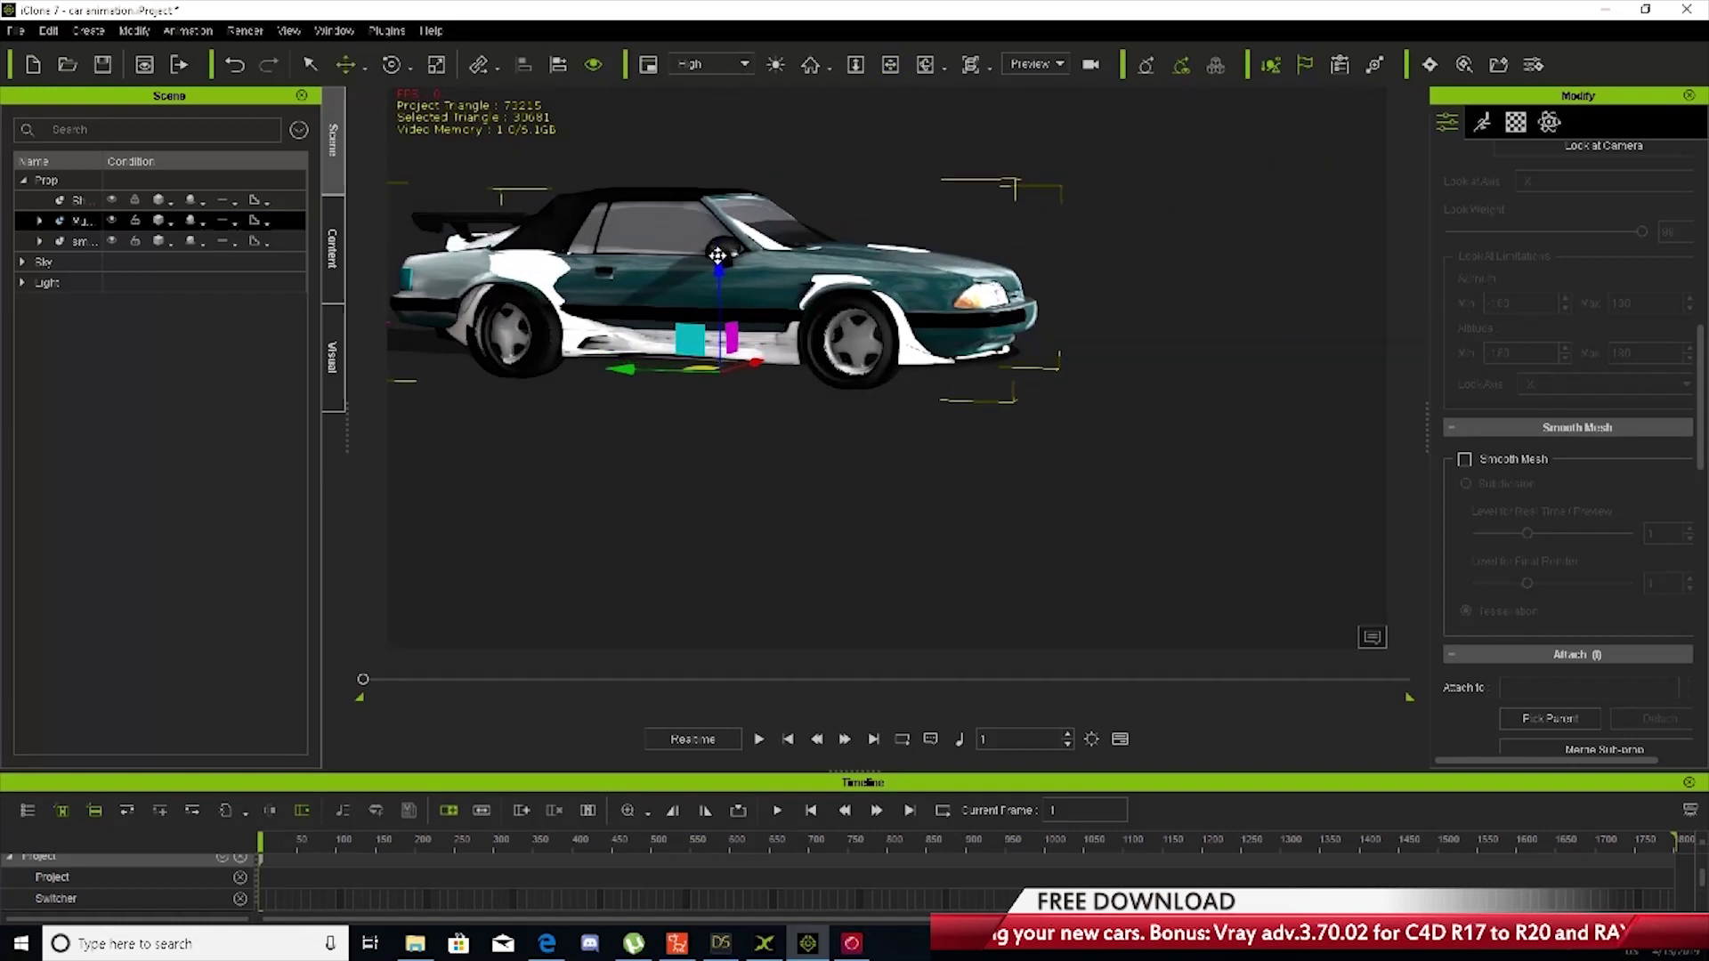
left_click_drag(626, 368, 625, 368)
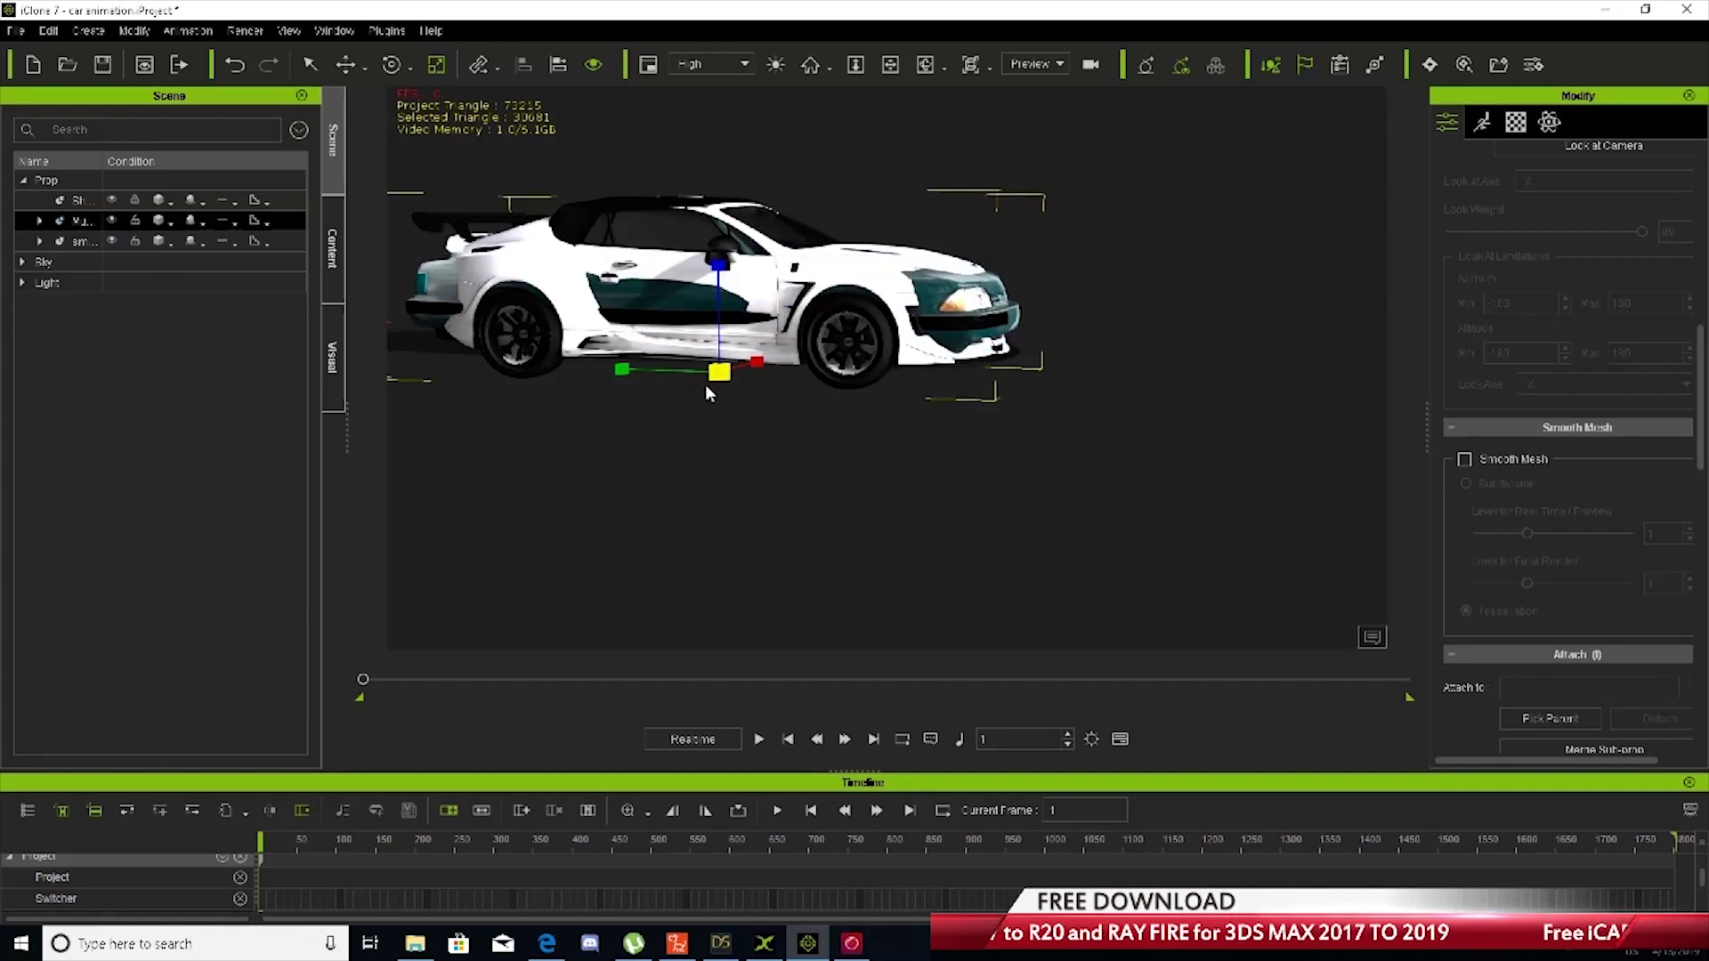
Widen the Mustang along its X axis so its wheels sit flush with the white car's wheels
left_click(889, 65)
left_click_drag(833, 372, 792, 381)
left_click(345, 64)
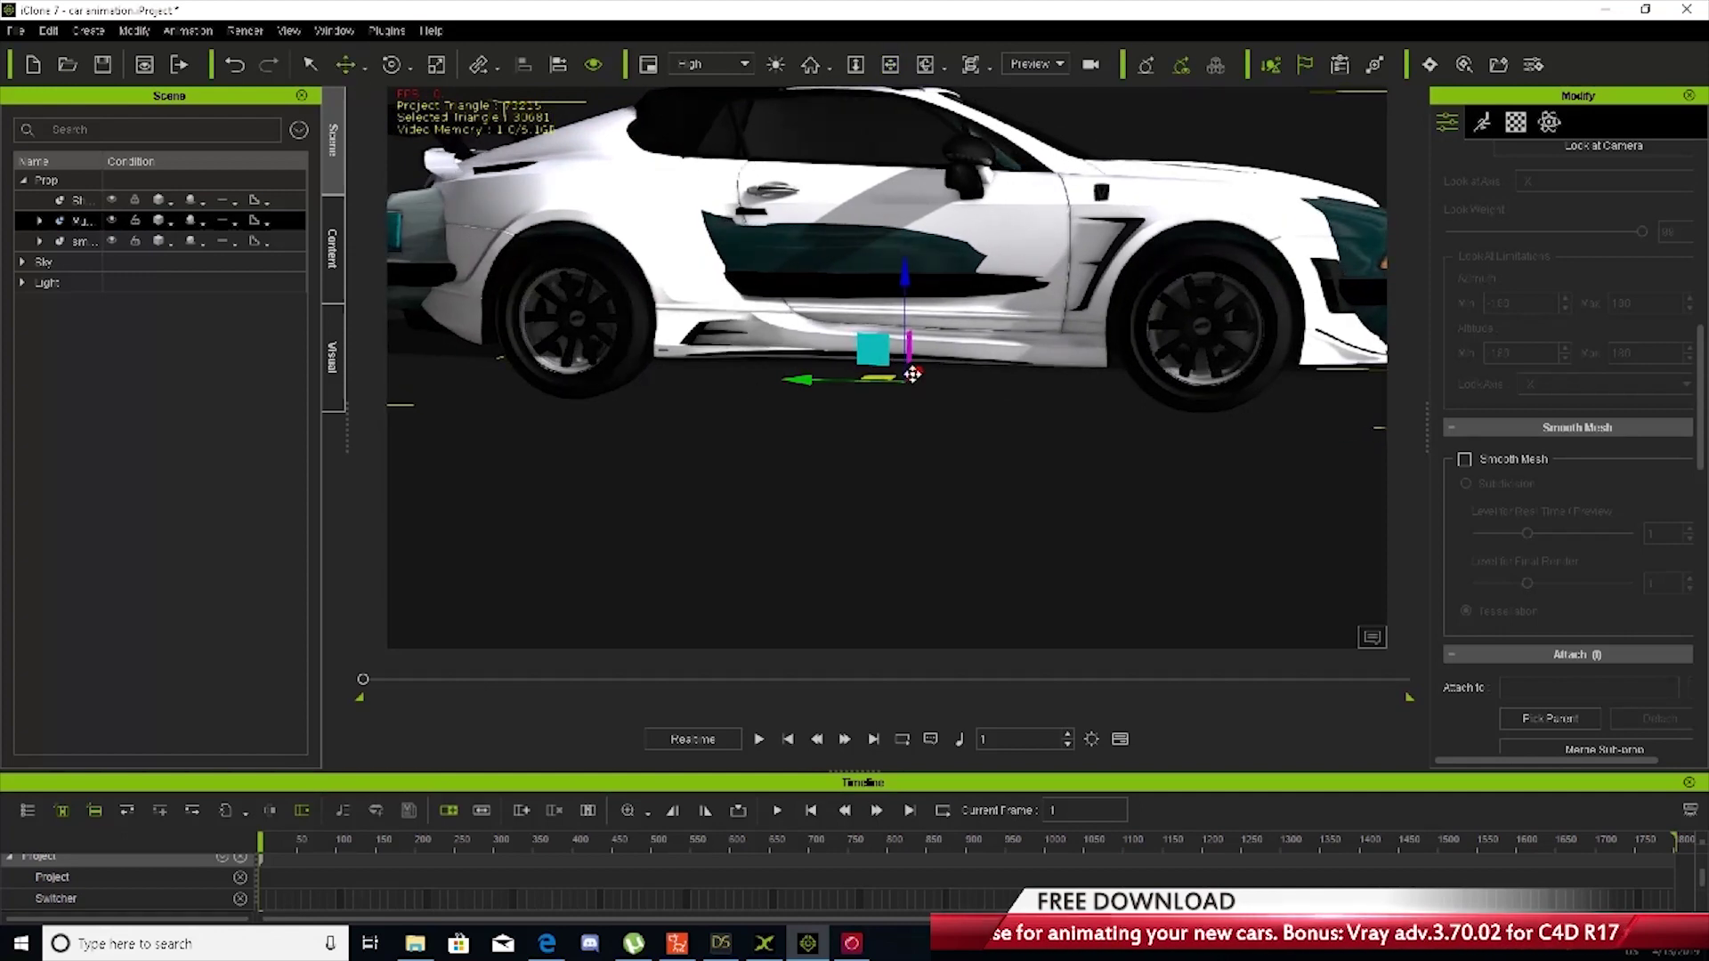
left_click(437, 64)
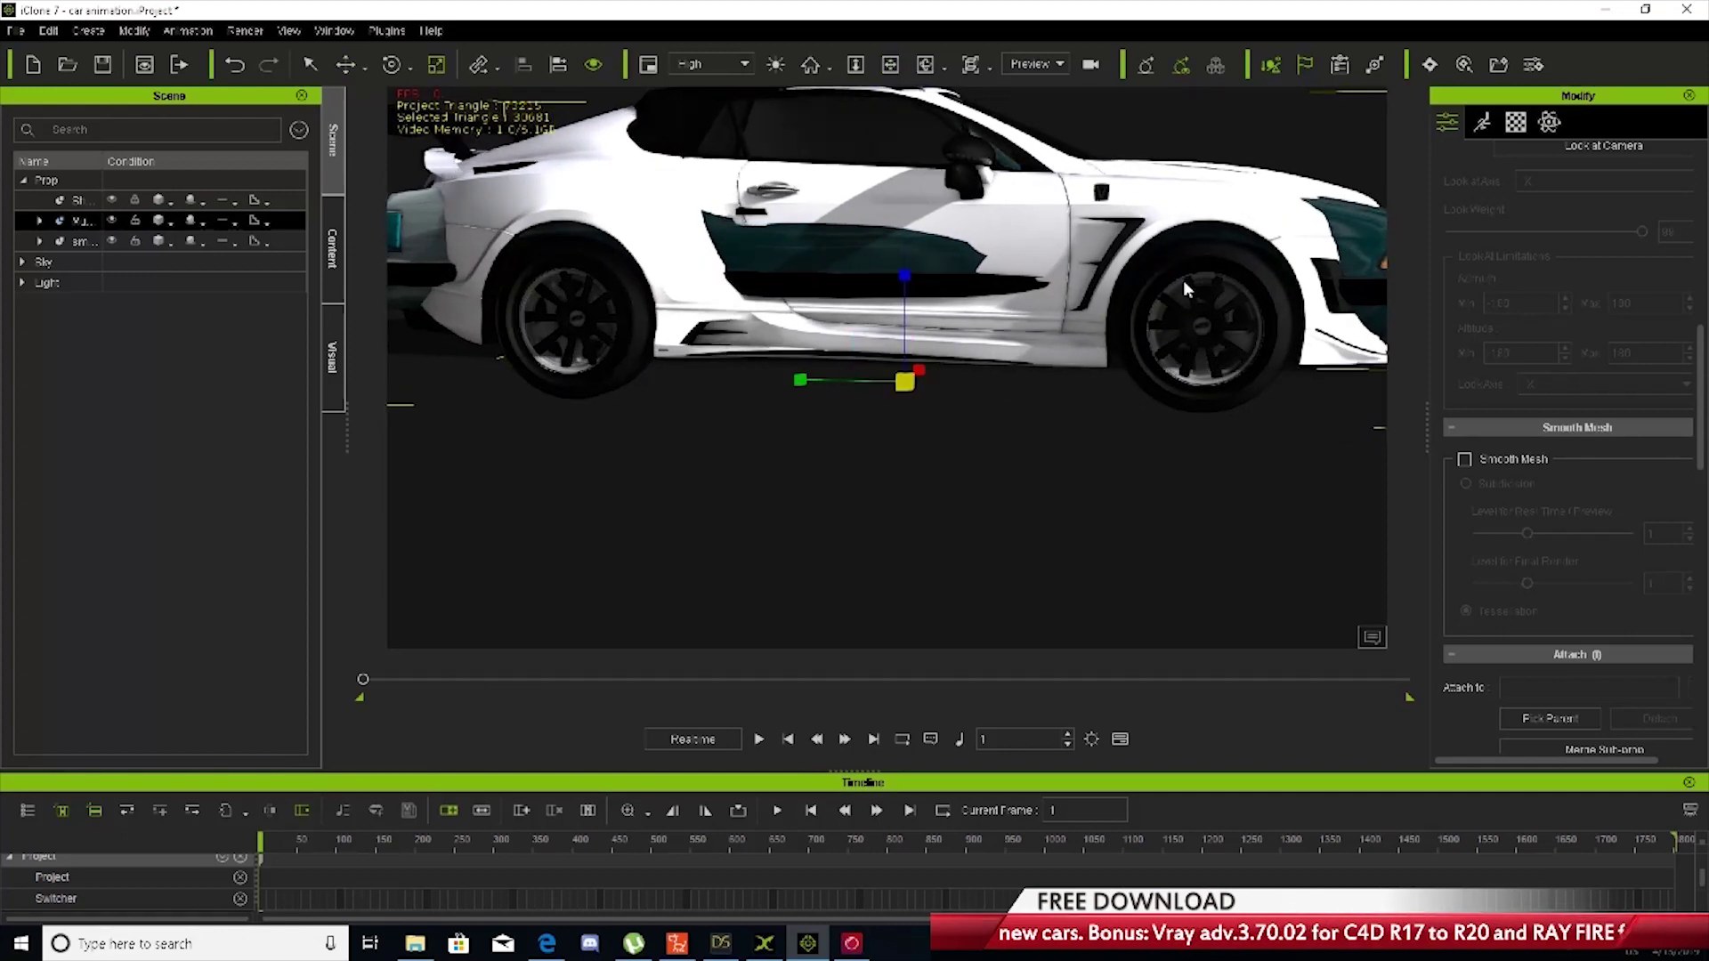
left_click(890, 64)
right_click_drag(1024, 267, 893, 285)
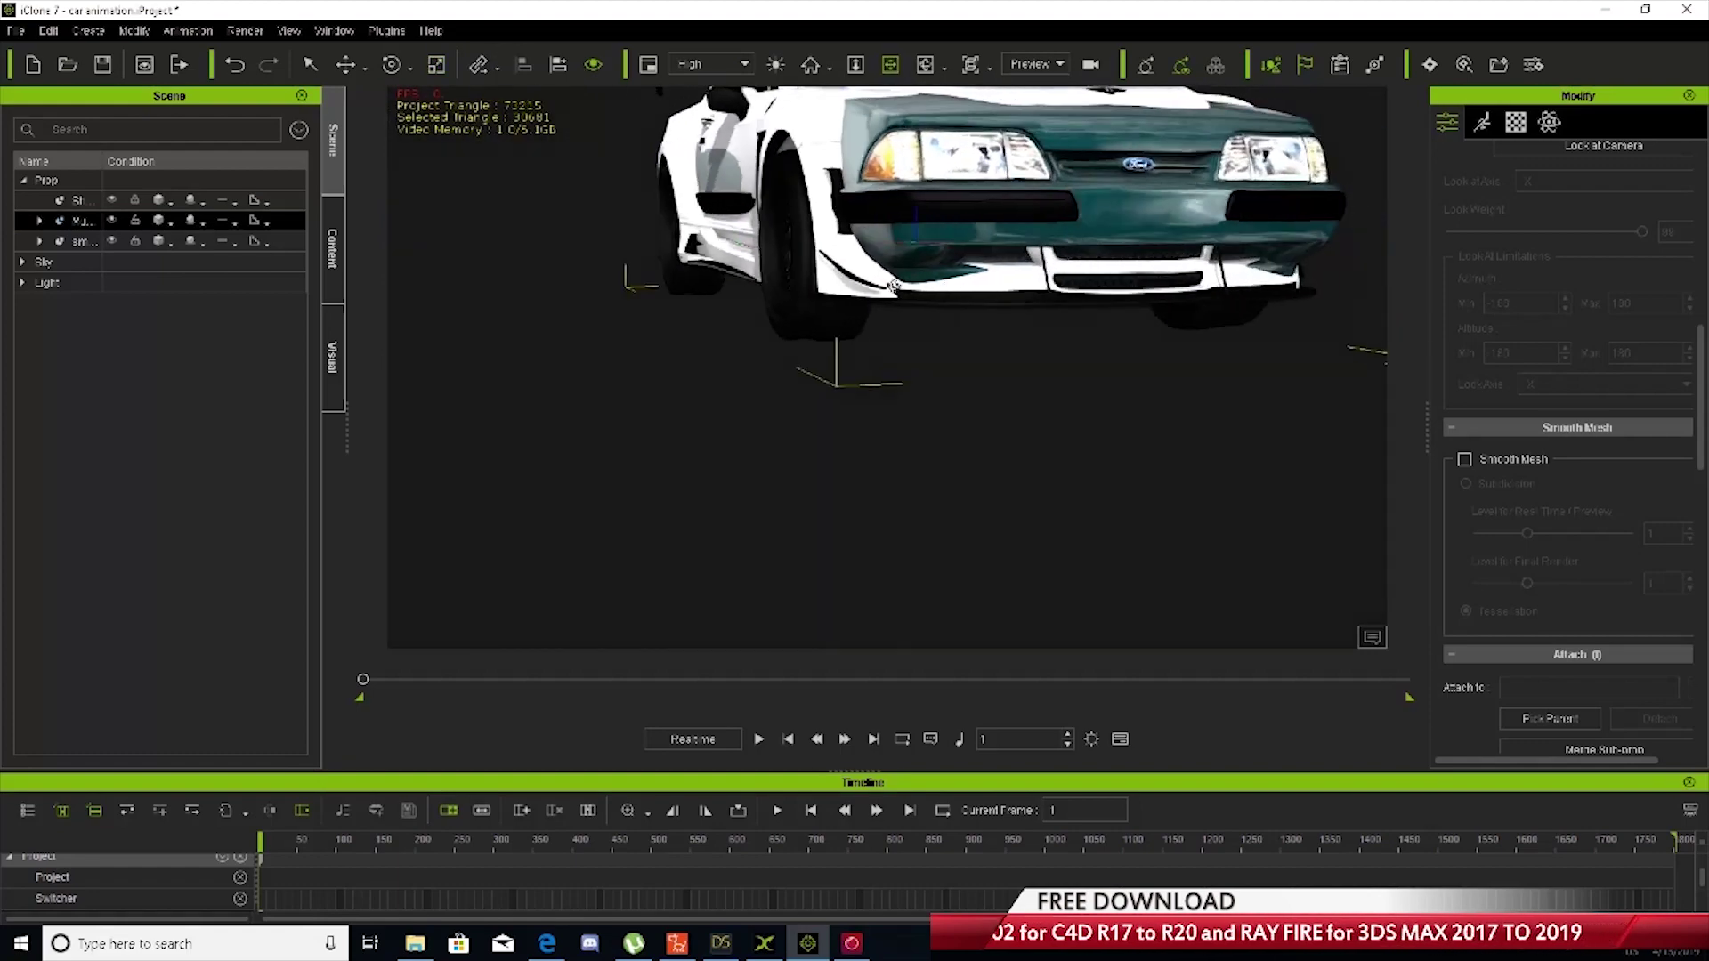
left_click_drag(893, 284, 962, 308)
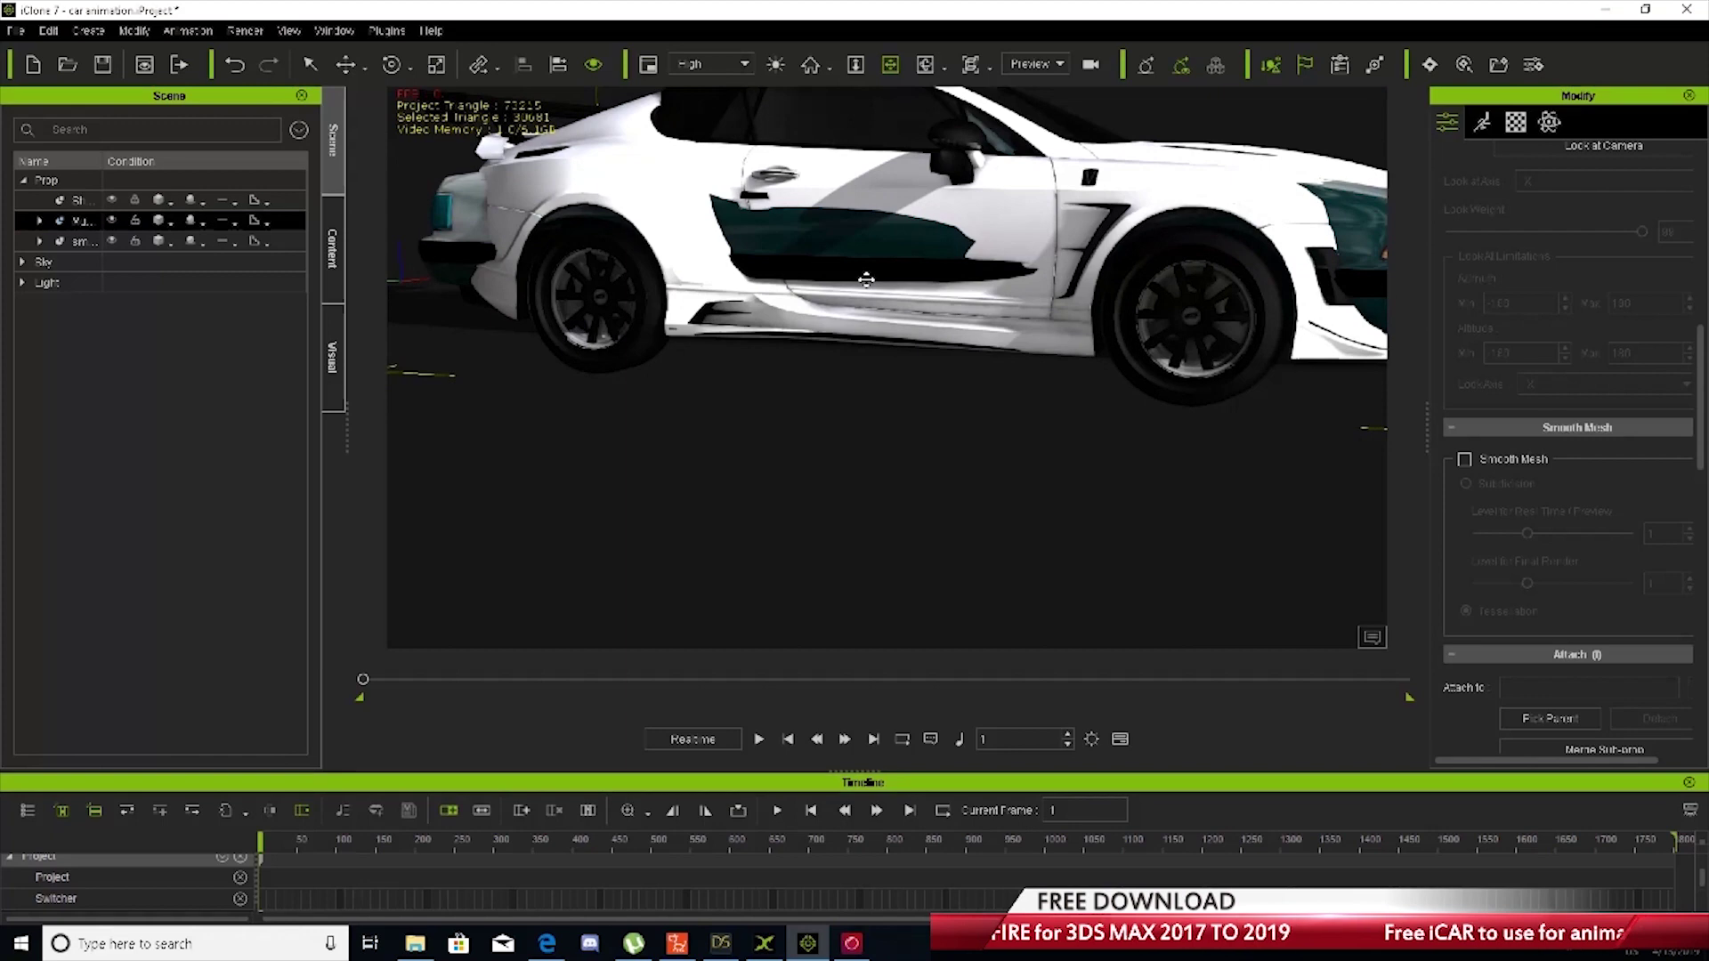
right_click_drag(962, 308, 625, 286)
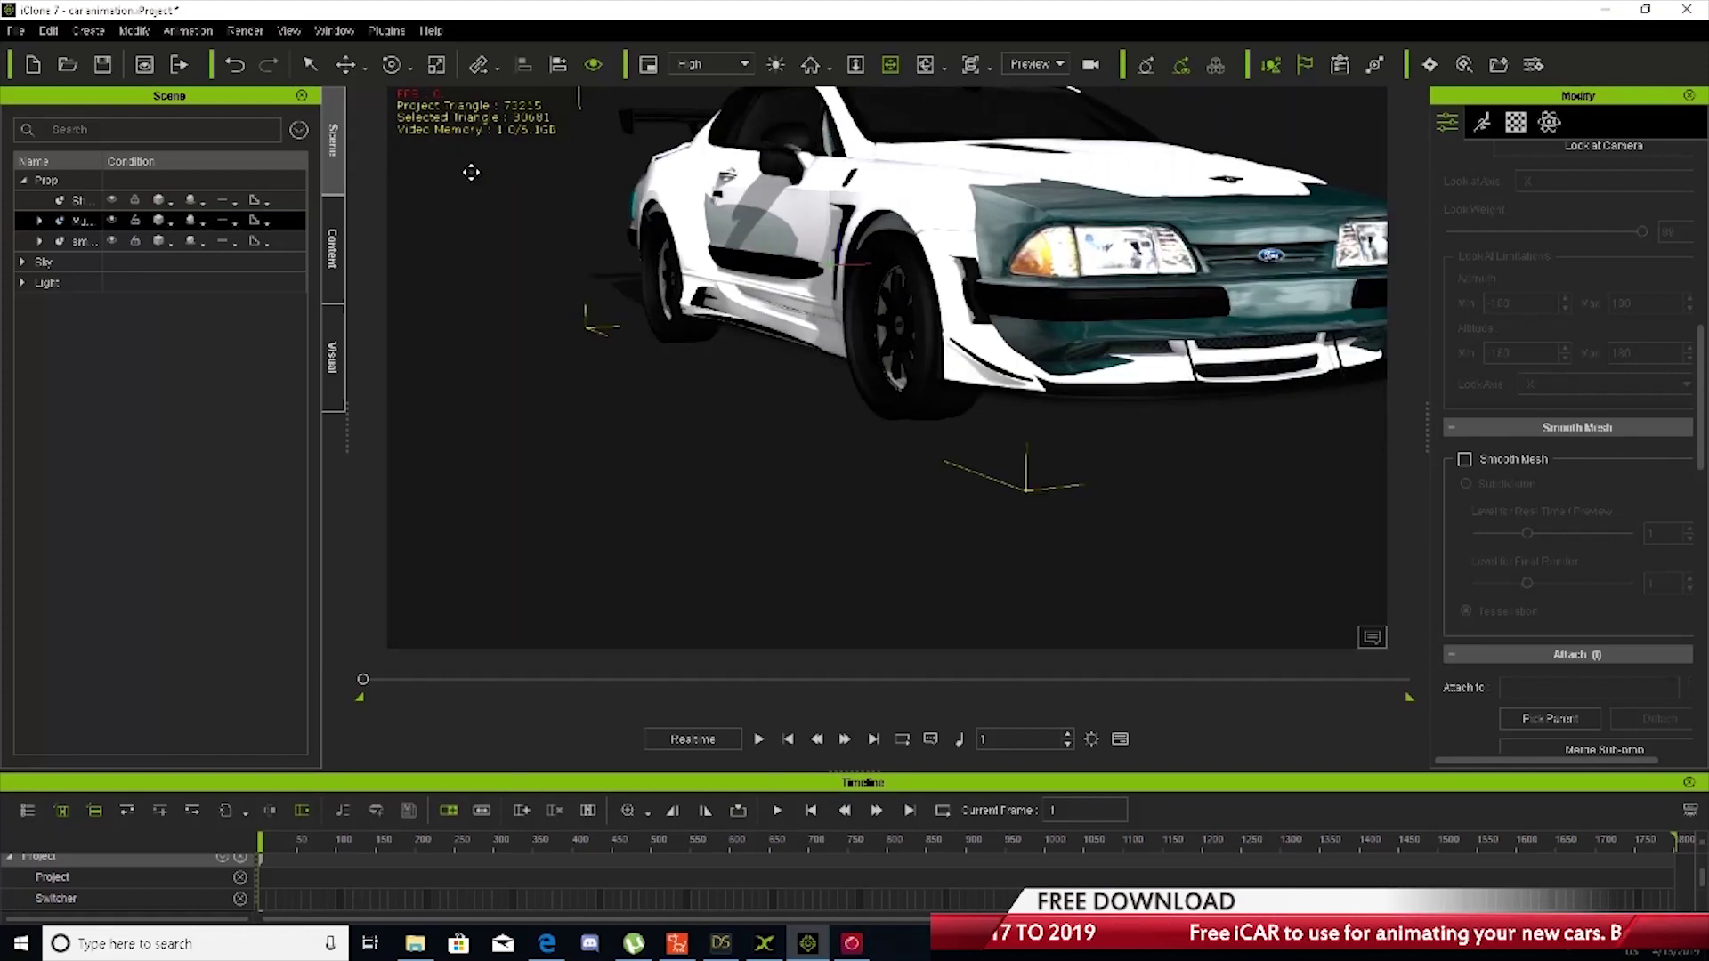
left_click(434, 66)
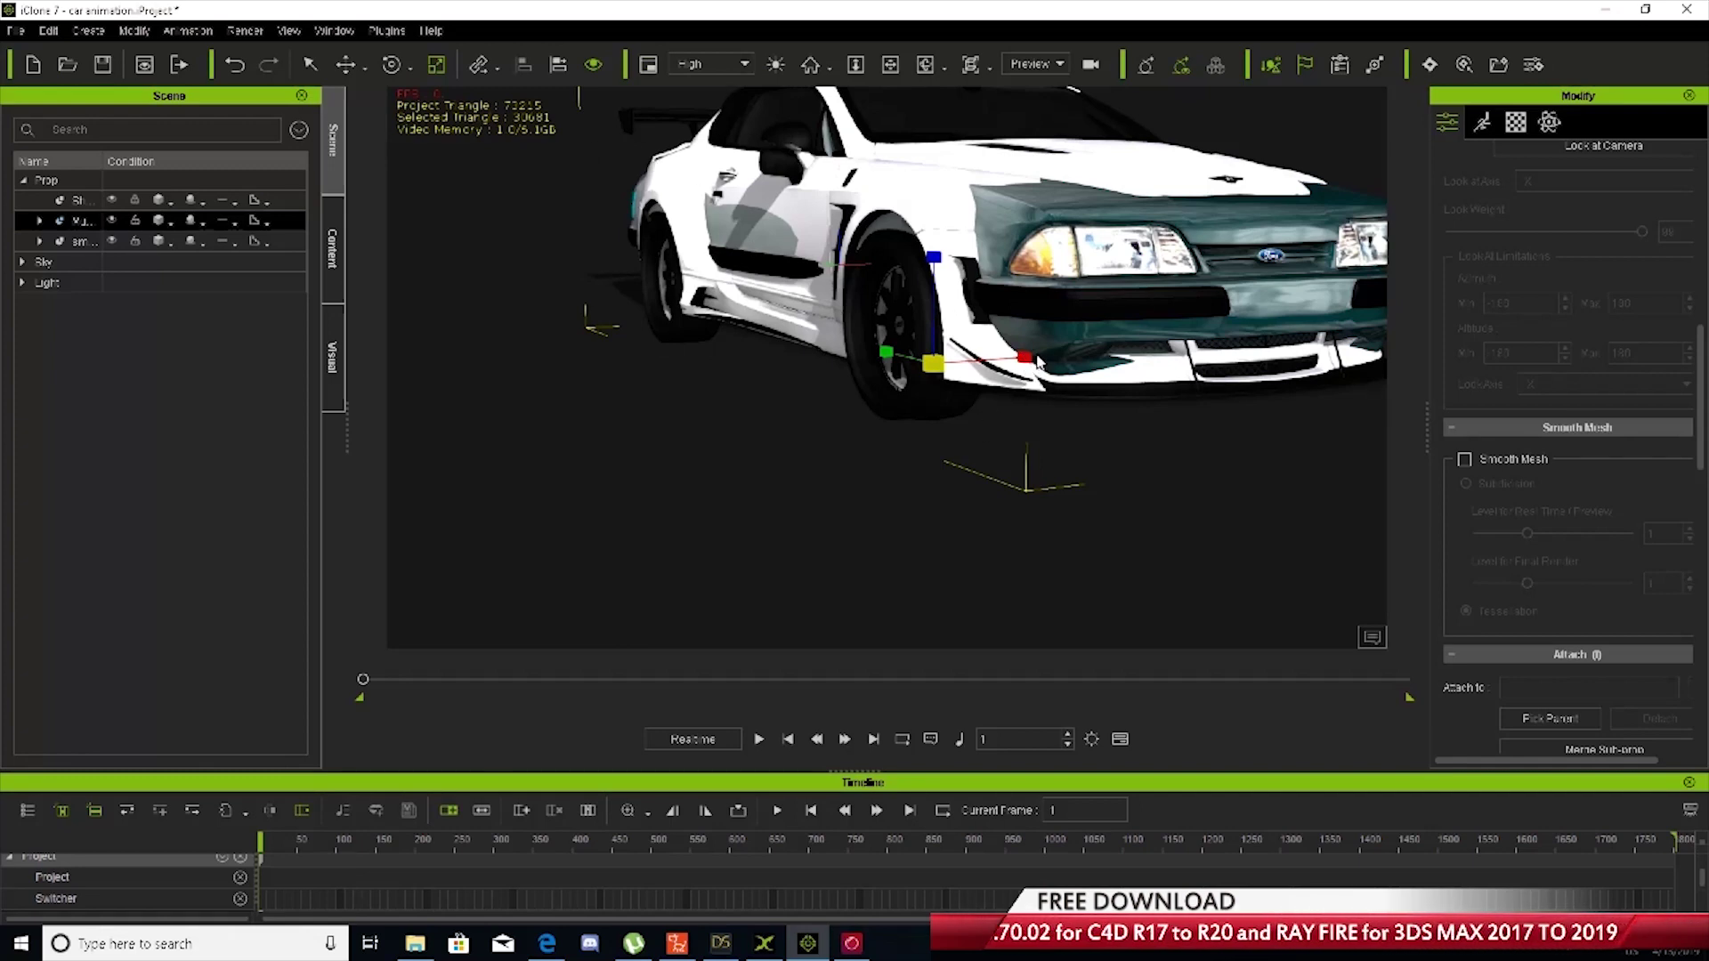
left_click_drag(1024, 357, 1037, 360)
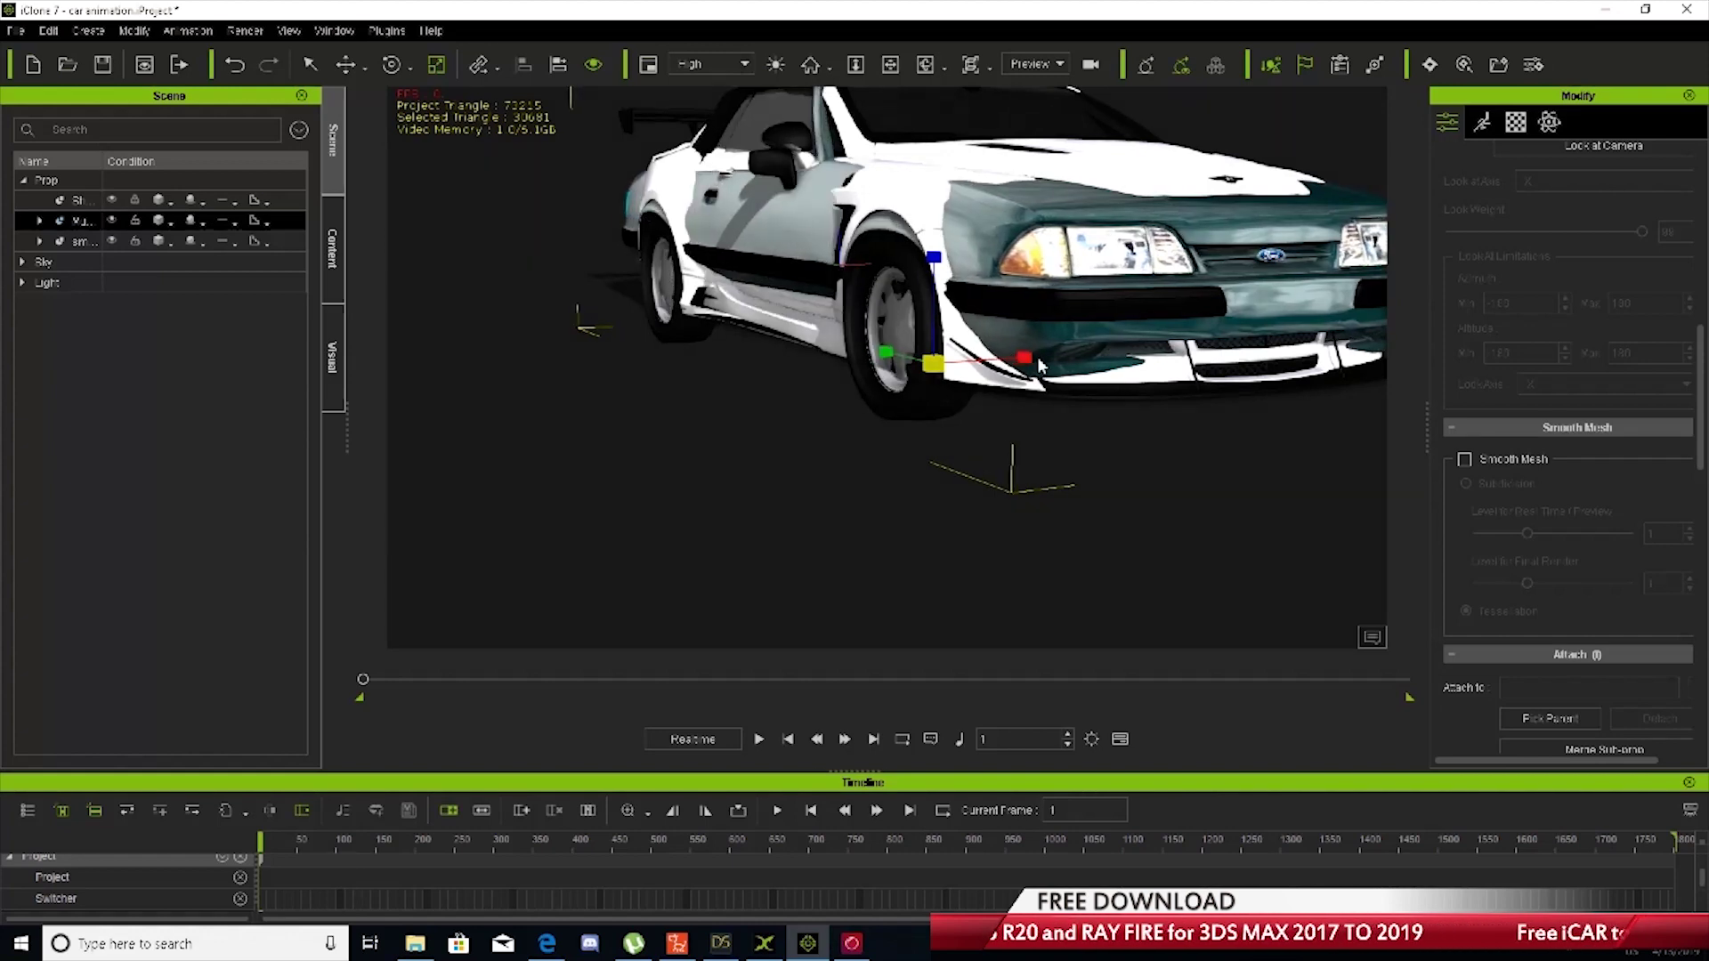
Nudge the Mustang along its length so its front and rear wheels cover the white car's wheels
left_click(890, 65)
right_click_drag(926, 267, 1141, 298)
mouse_move(1140, 299)
left_mouse_down()
mouse_move(935, 256)
mouse_move(1142, 294)
left_mouse_up()
left_click_drag(1048, 263, 904, 277)
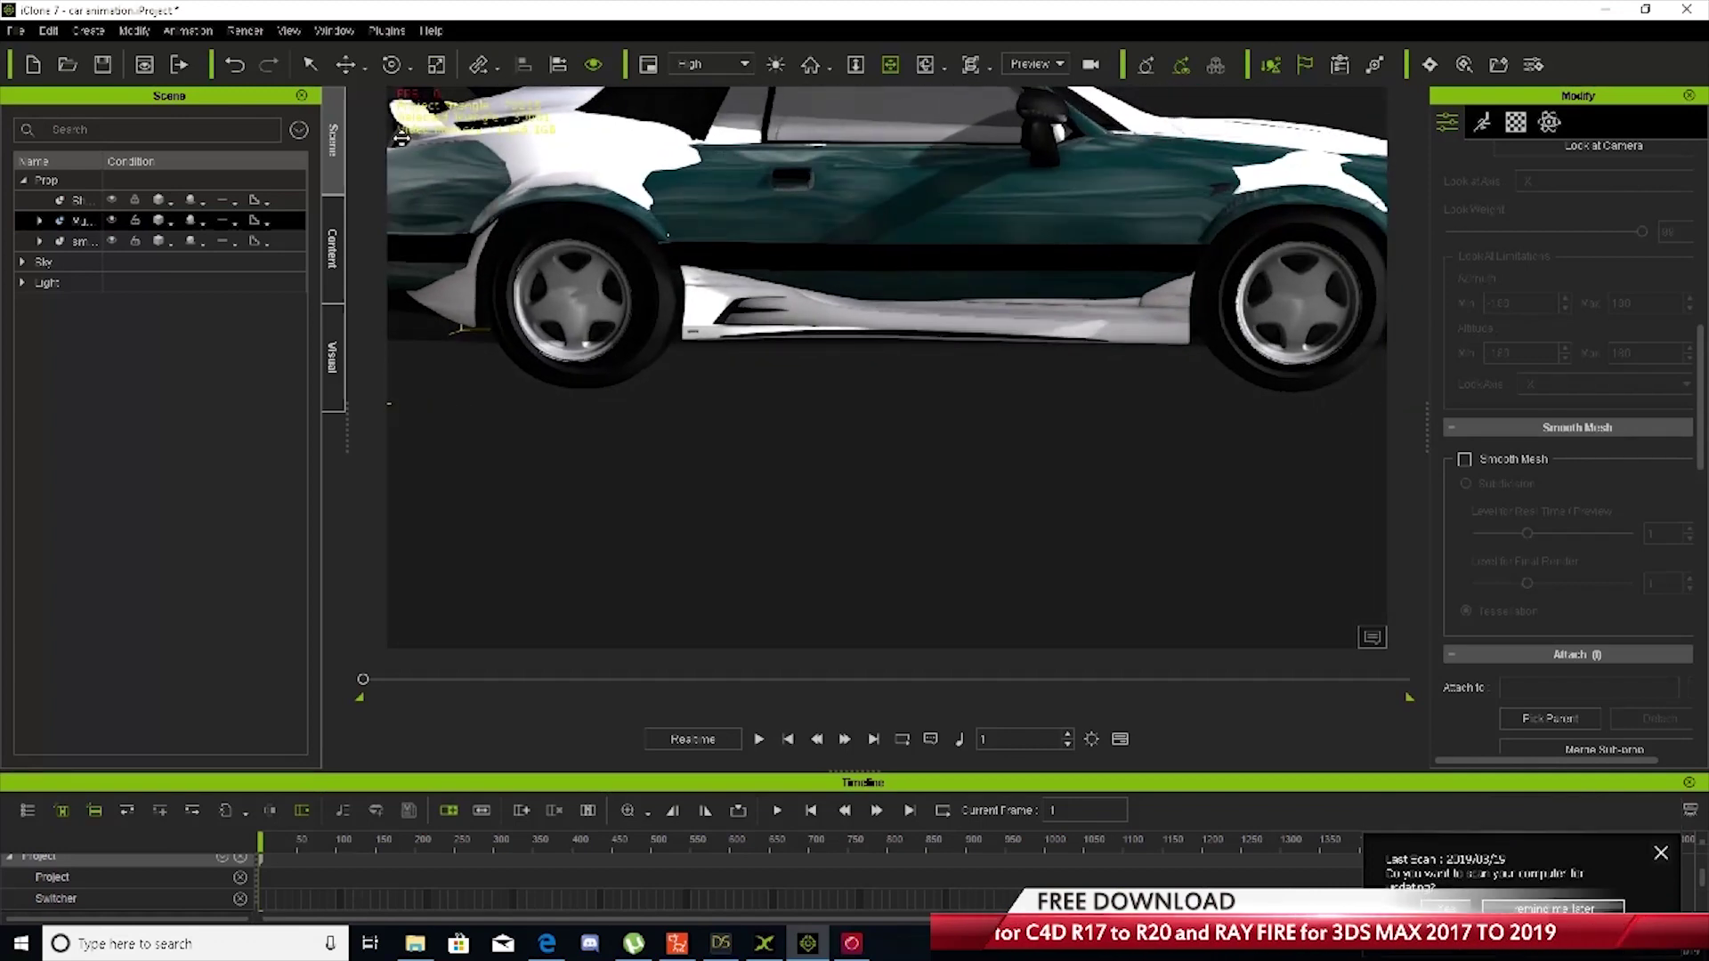
left_click(346, 65)
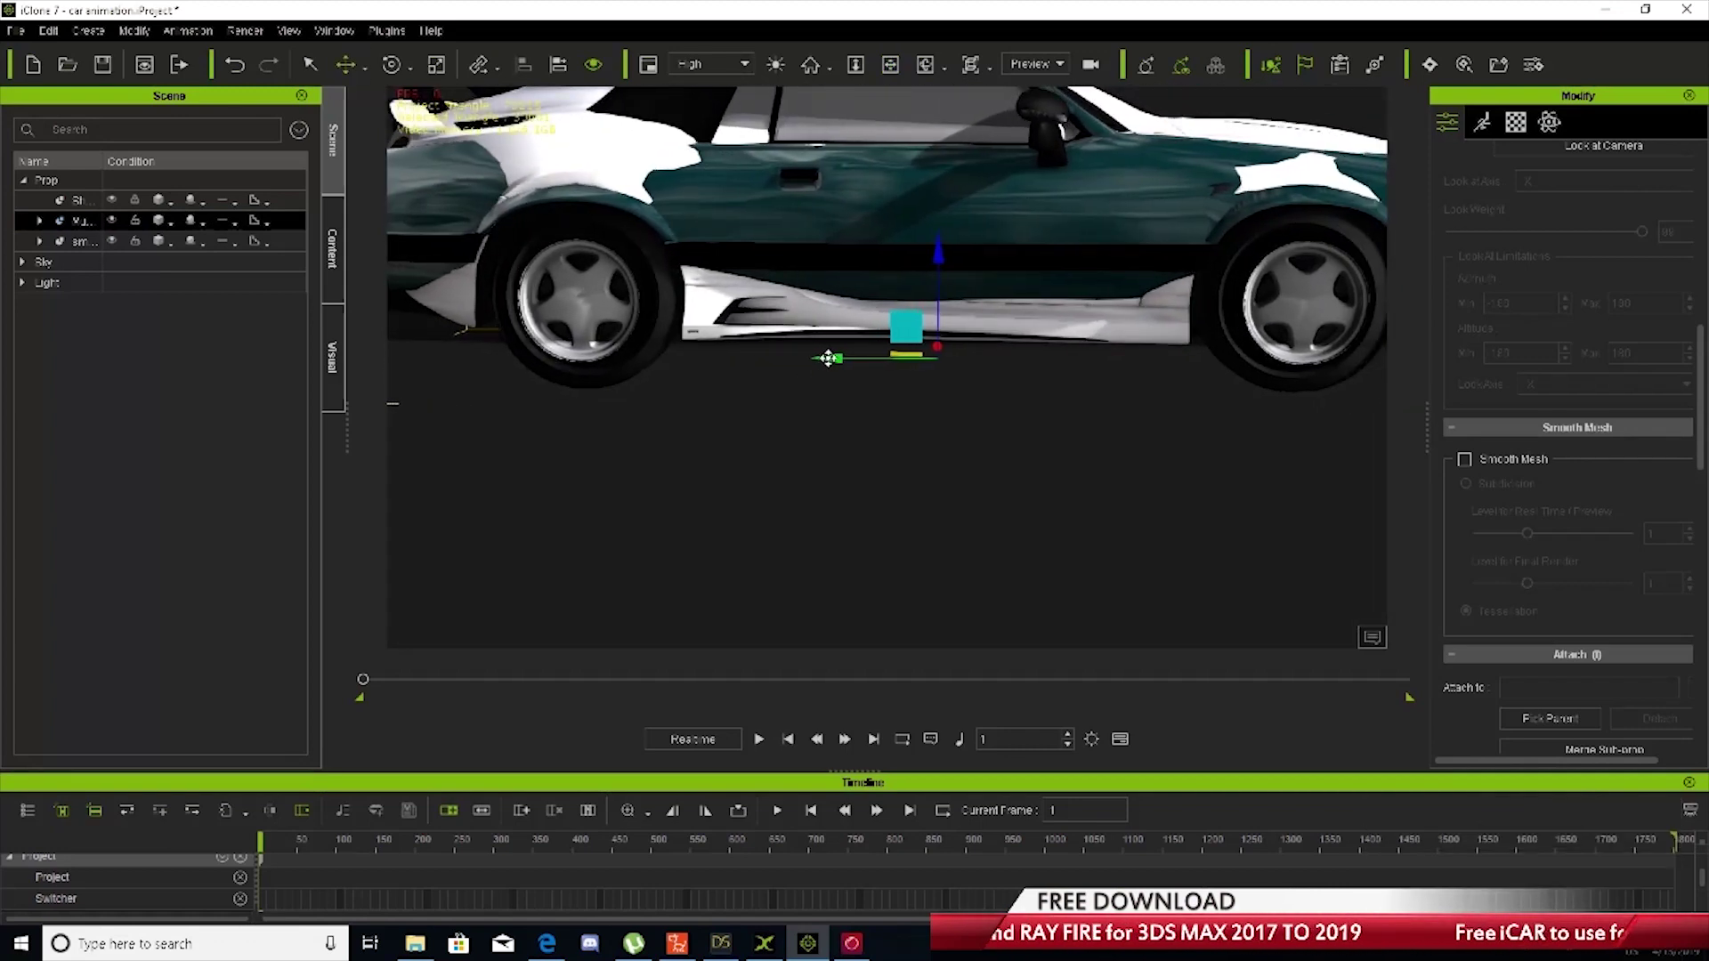
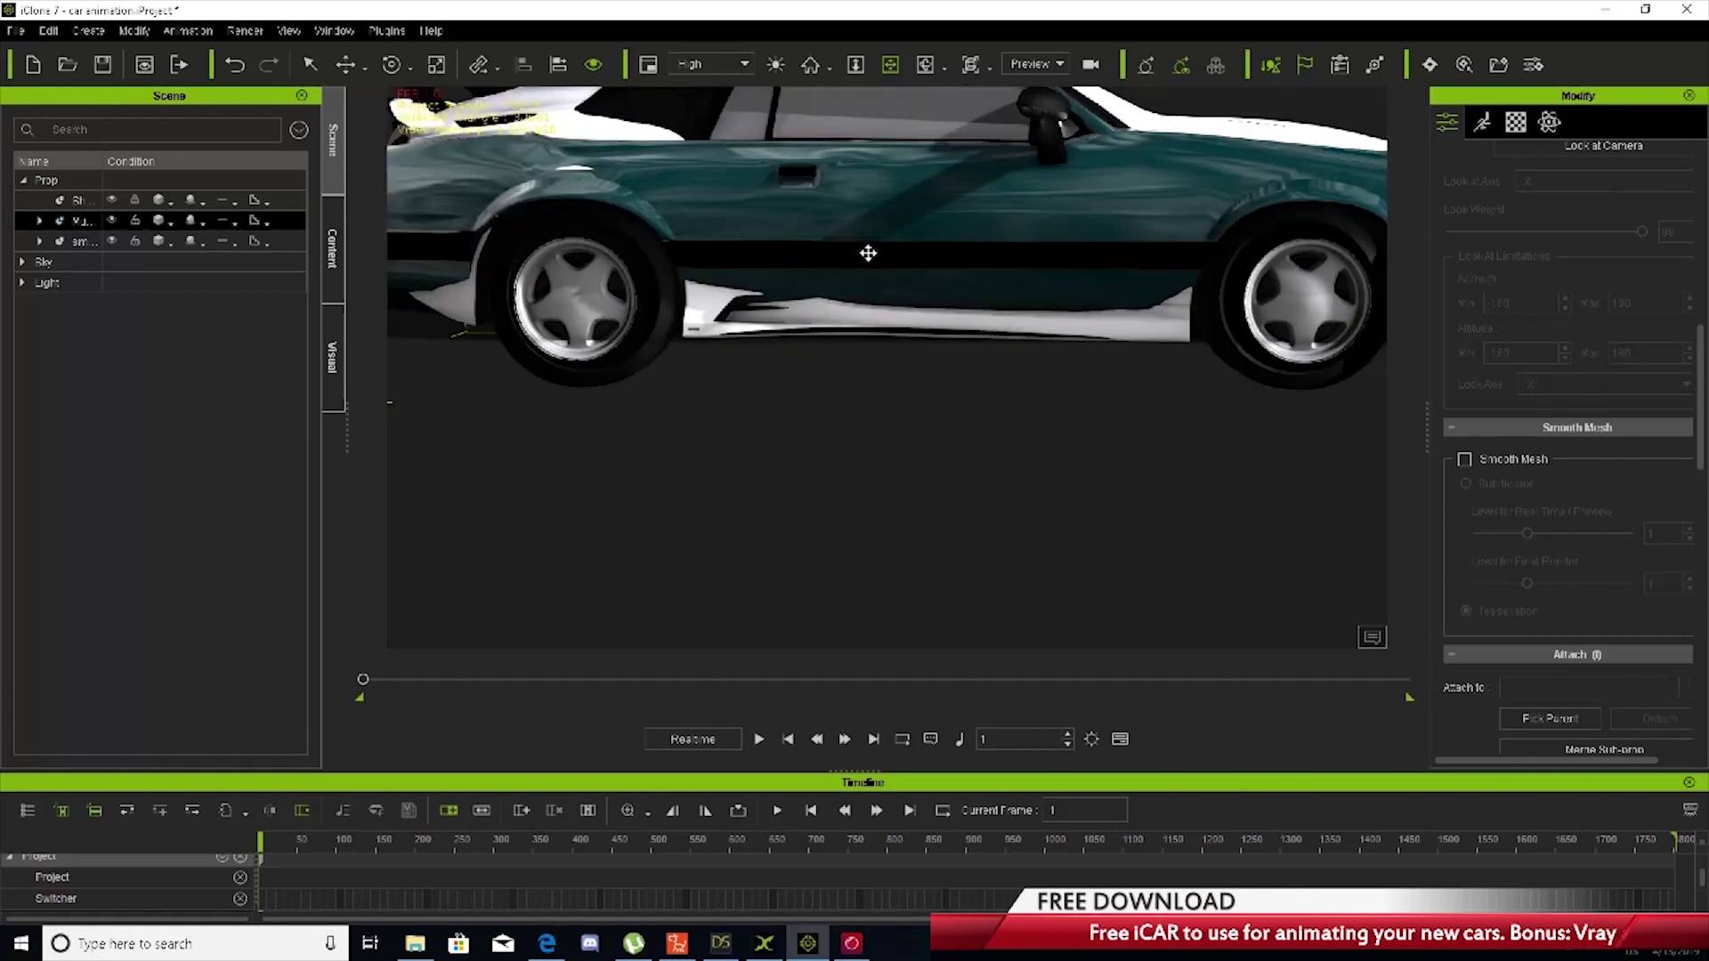
left_click_drag(809, 195, 841, 250)
scroll(877, 259, "down", 5)
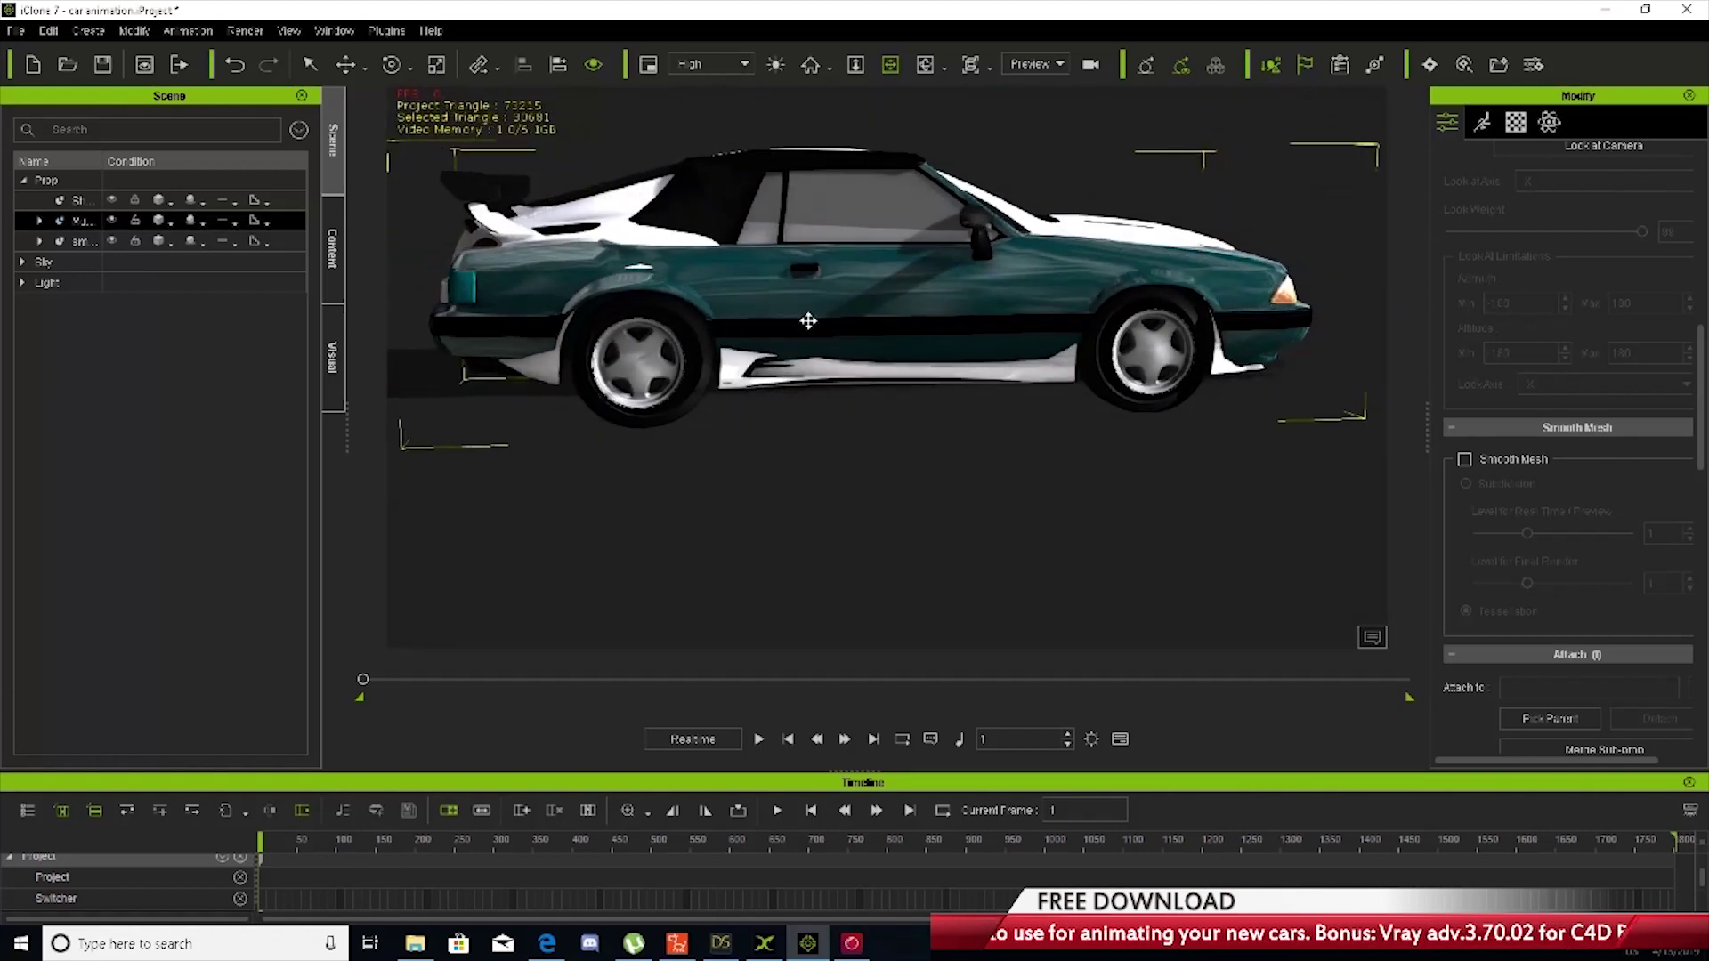
Expand the white car's parts in the scene list and rename its rear right wheel as wheel_DR
left_click(24, 283)
left_click(80, 241)
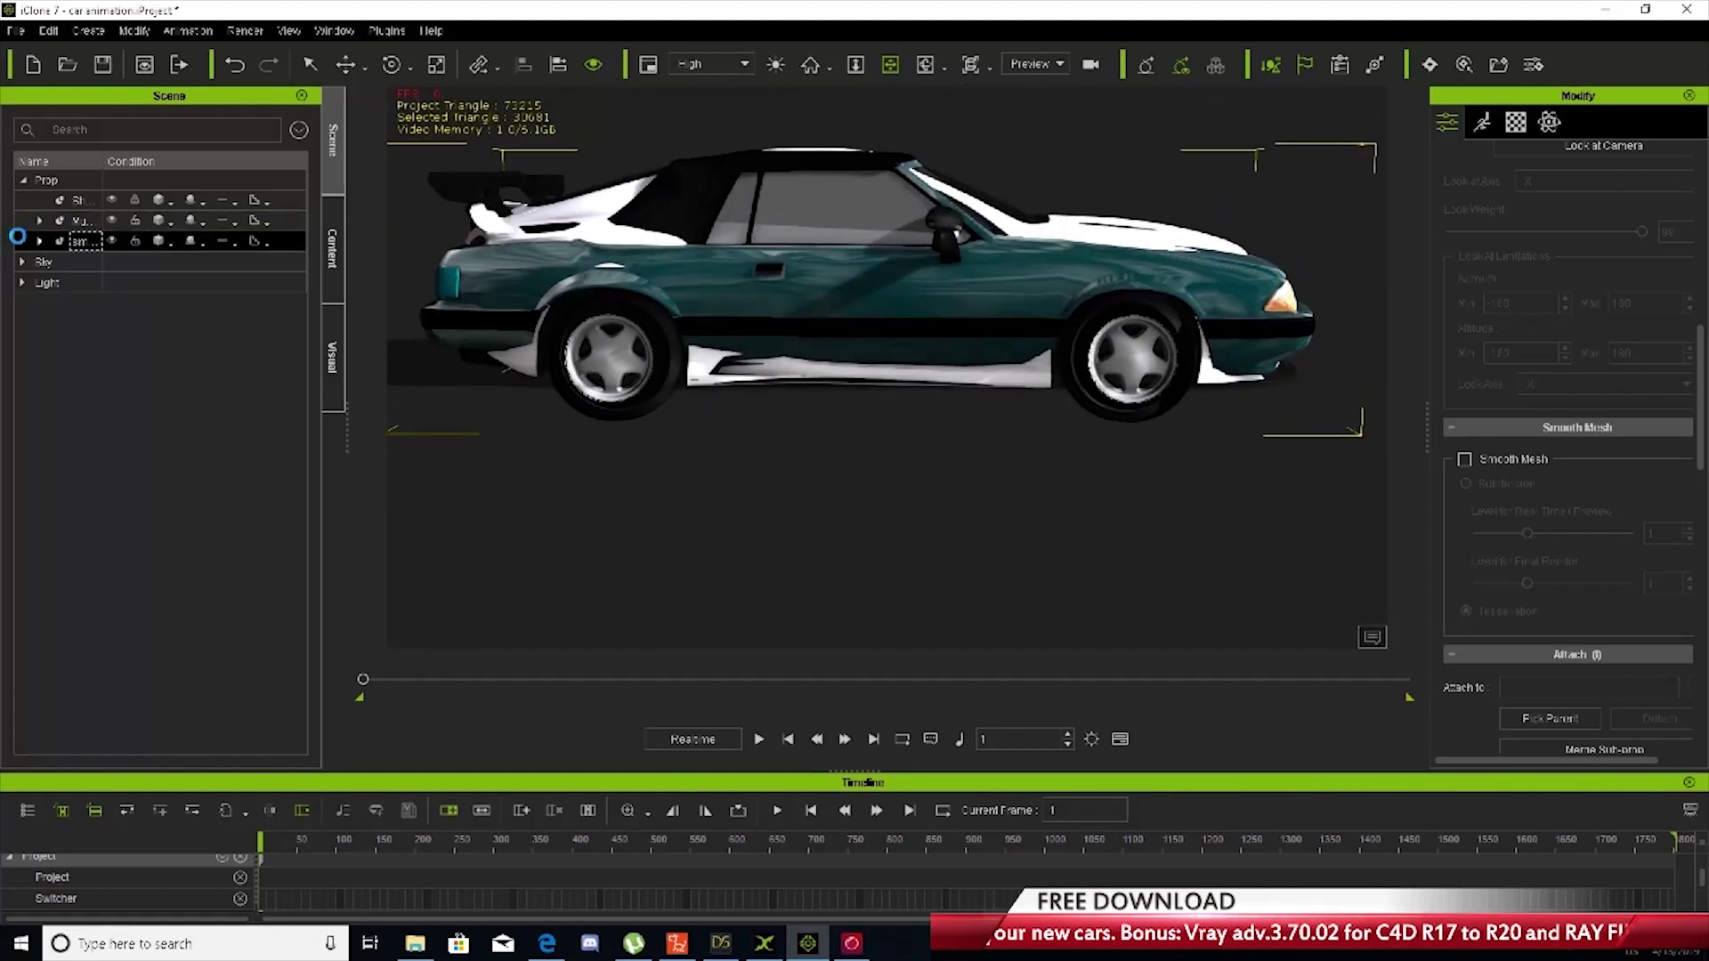
left_click(39, 241)
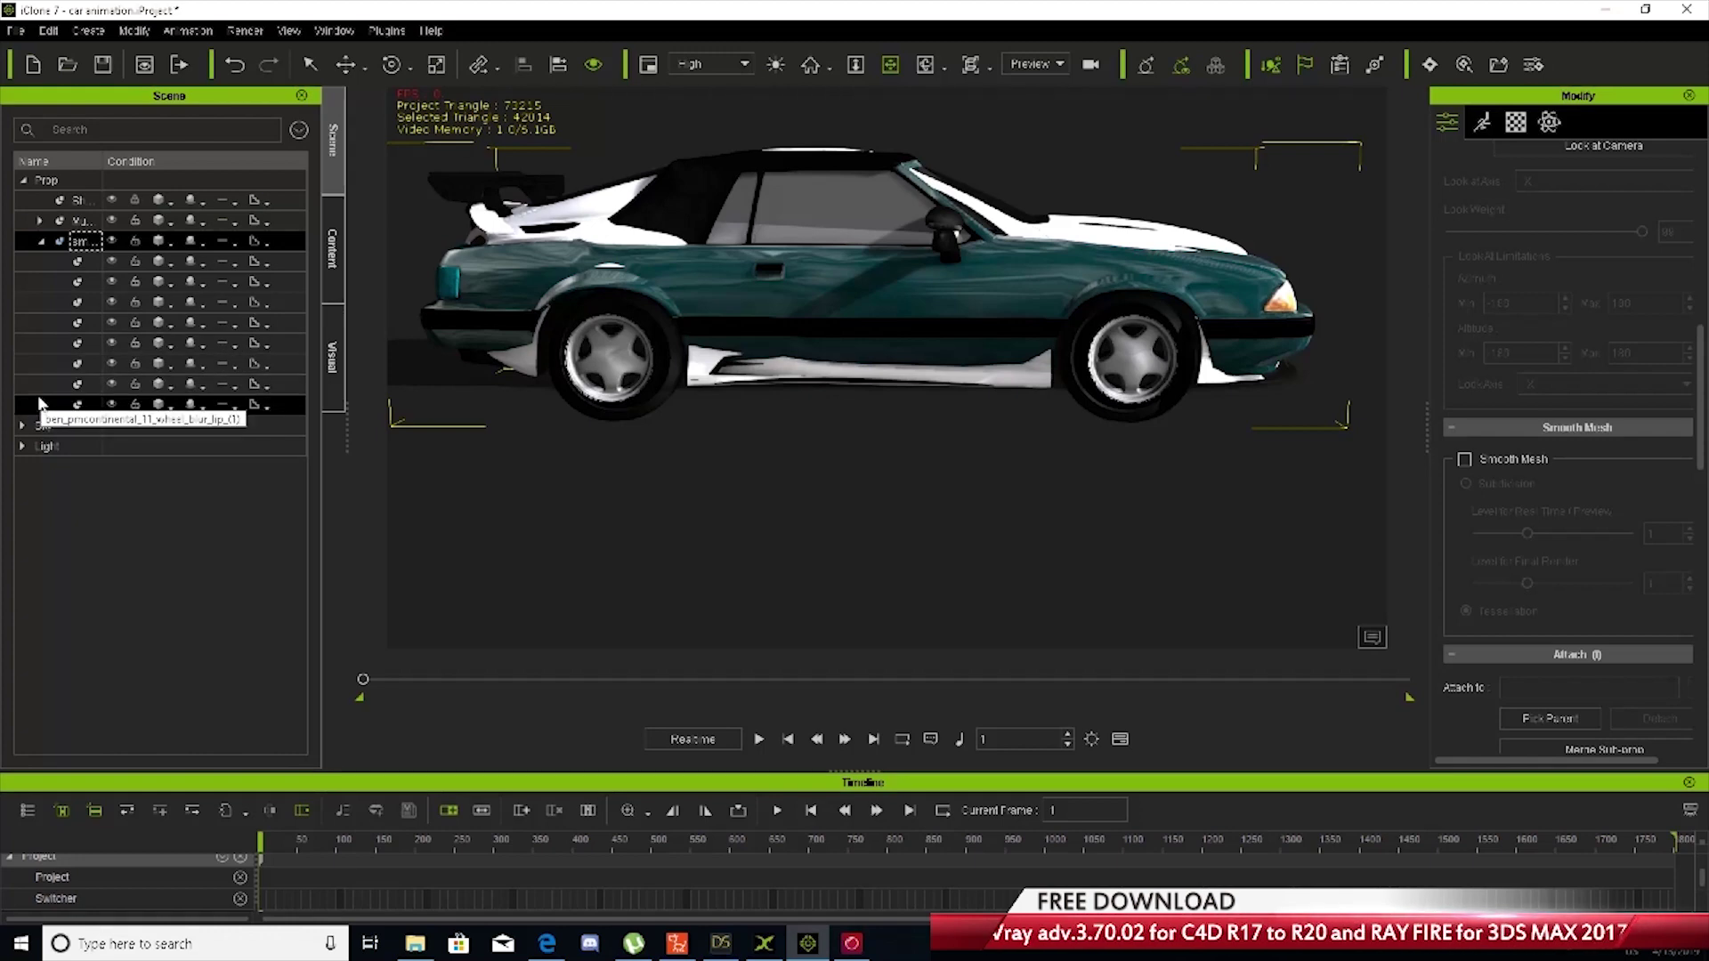
left_click(39, 386)
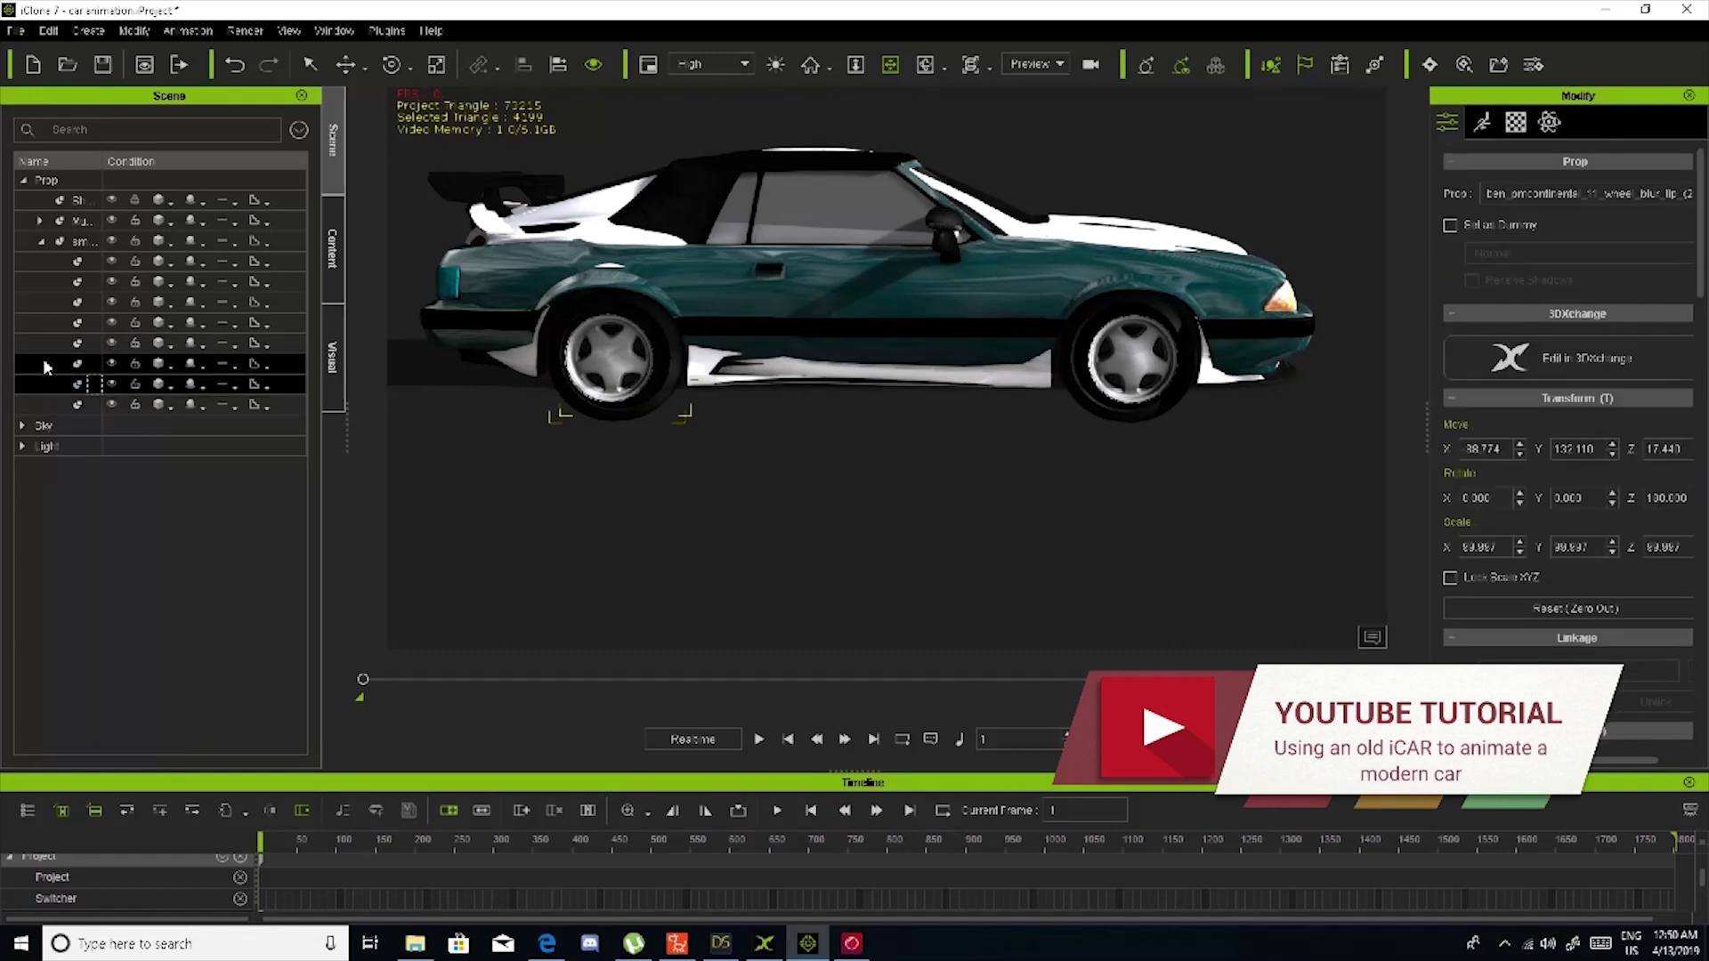
right_click_drag(759, 418, 698, 408)
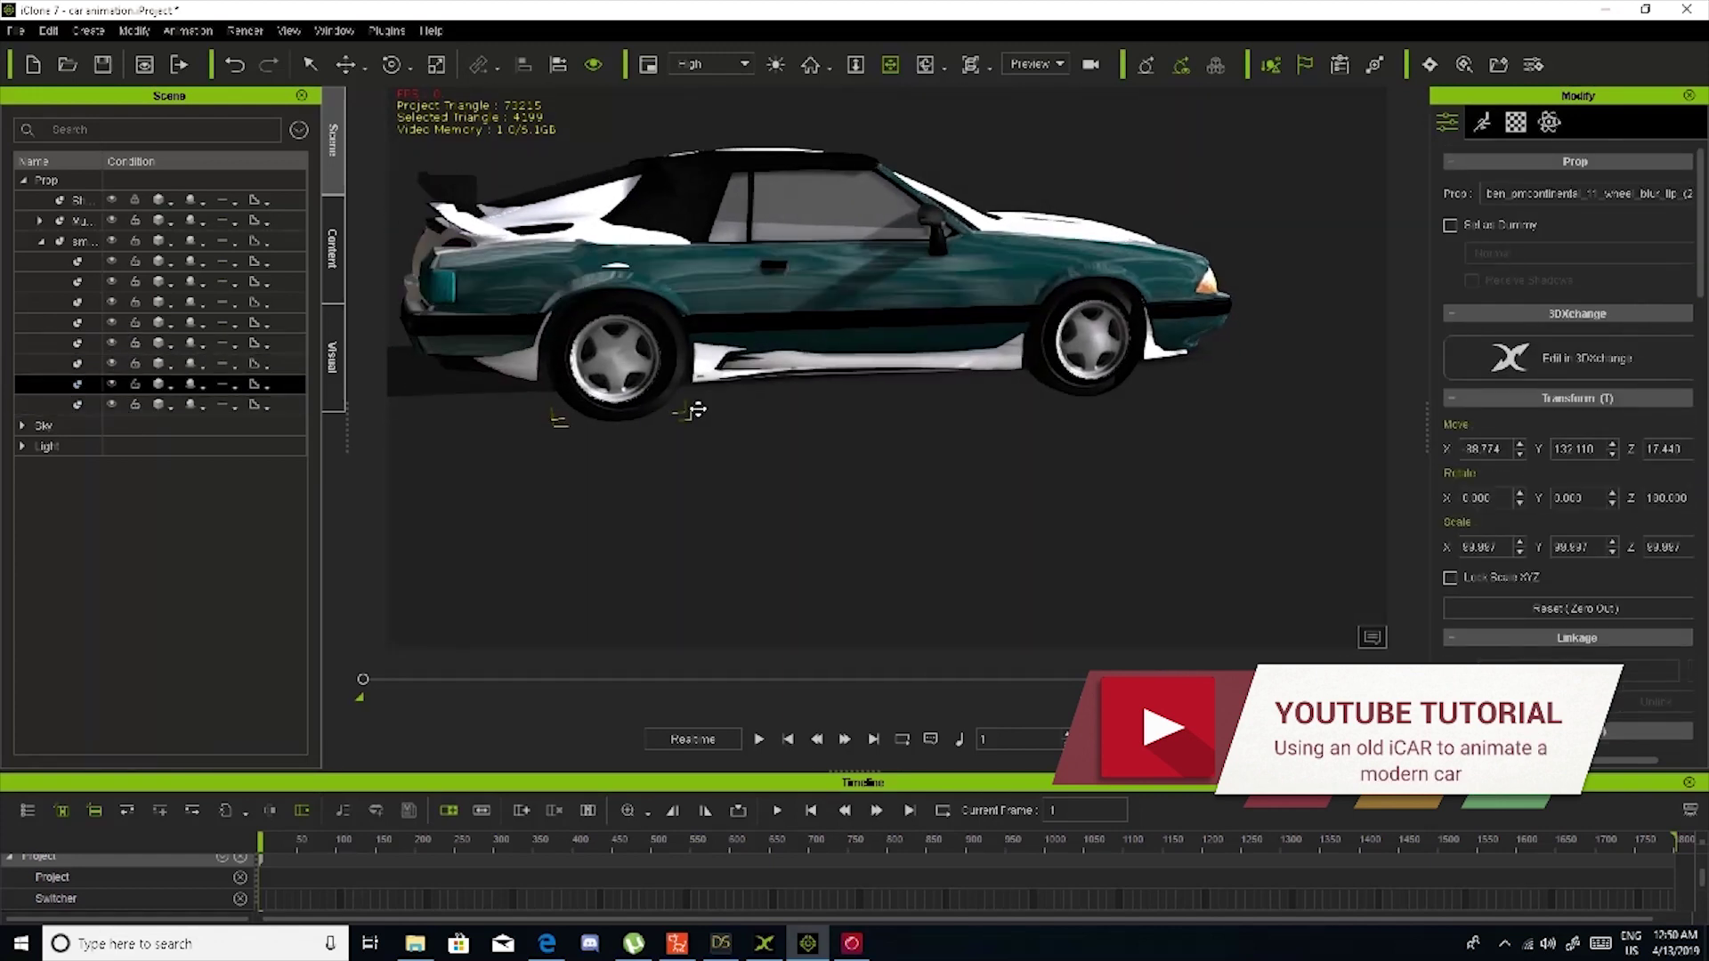
right_click_drag(888, 371, 837, 380)
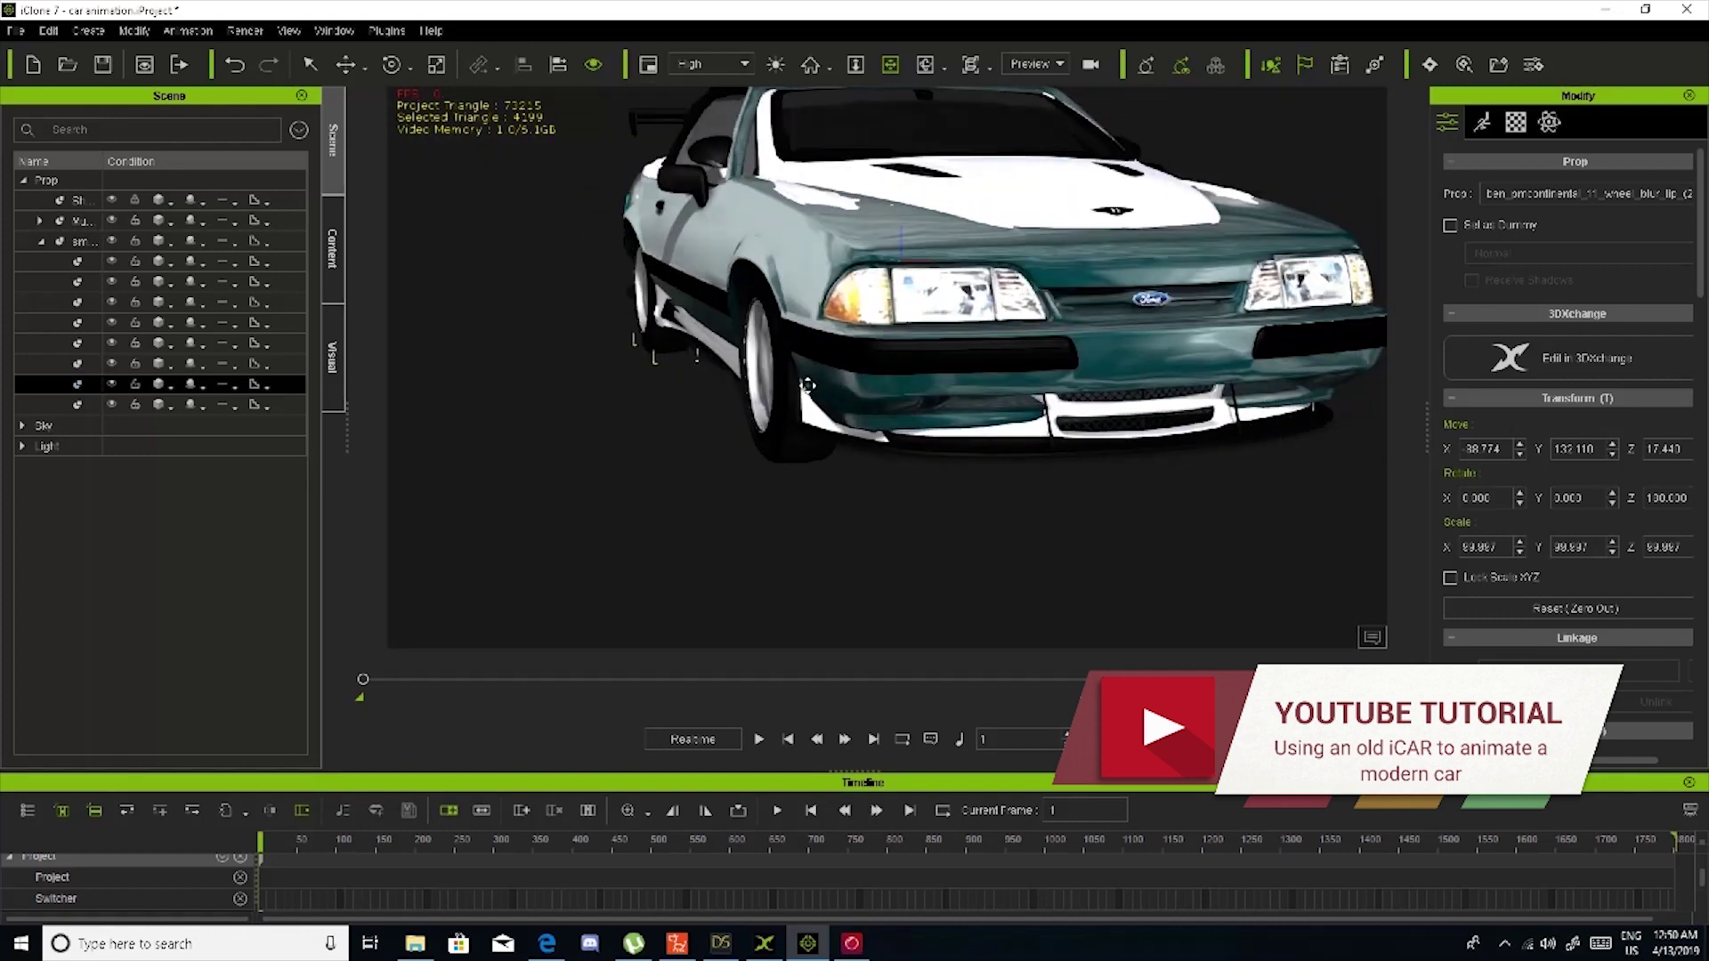
right_click_drag(778, 384, 833, 352)
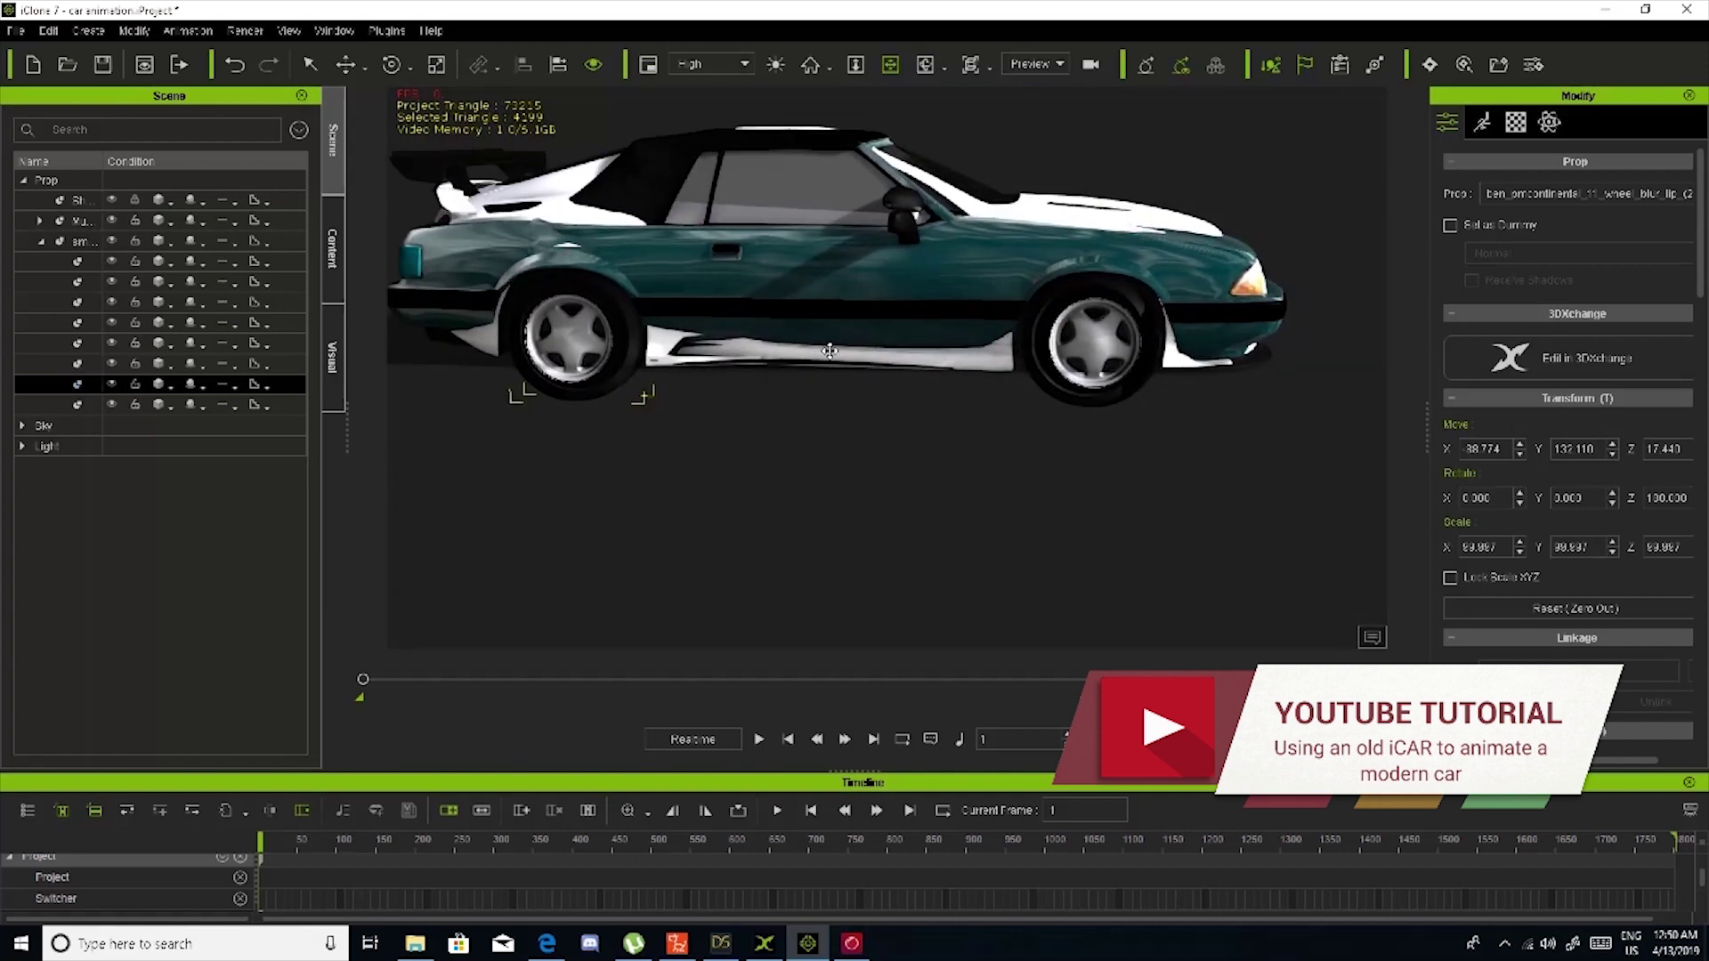
right_click_drag(1055, 324, 1116, 323)
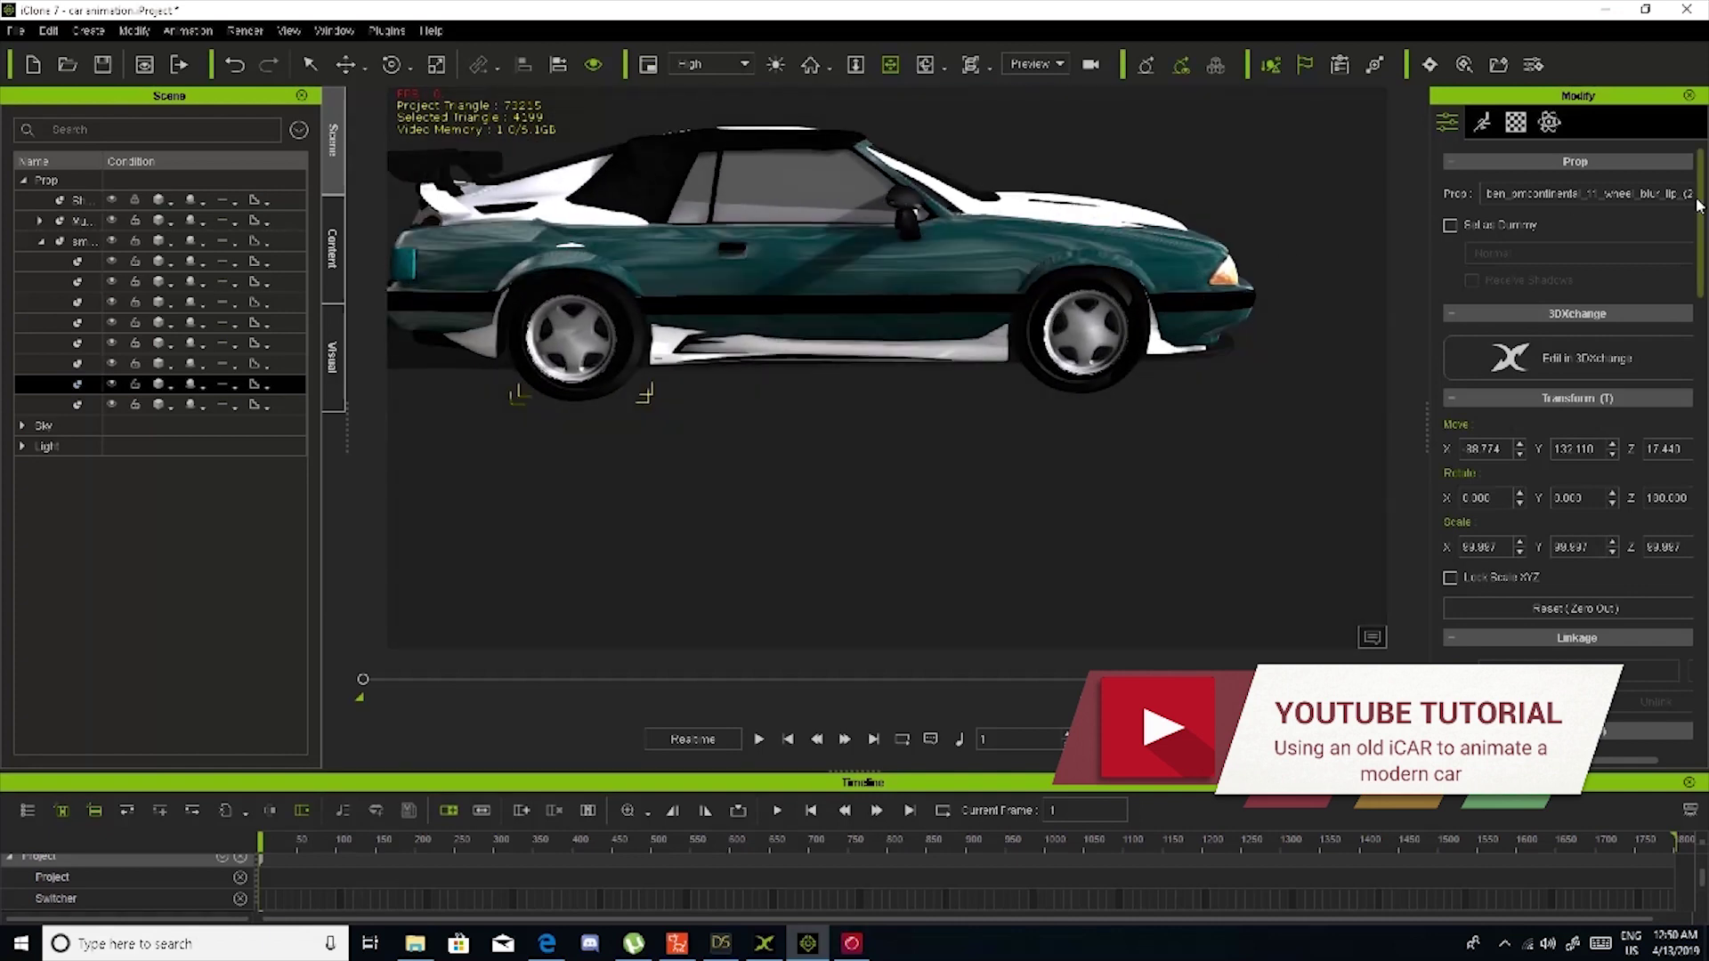
double_click(1665, 192)
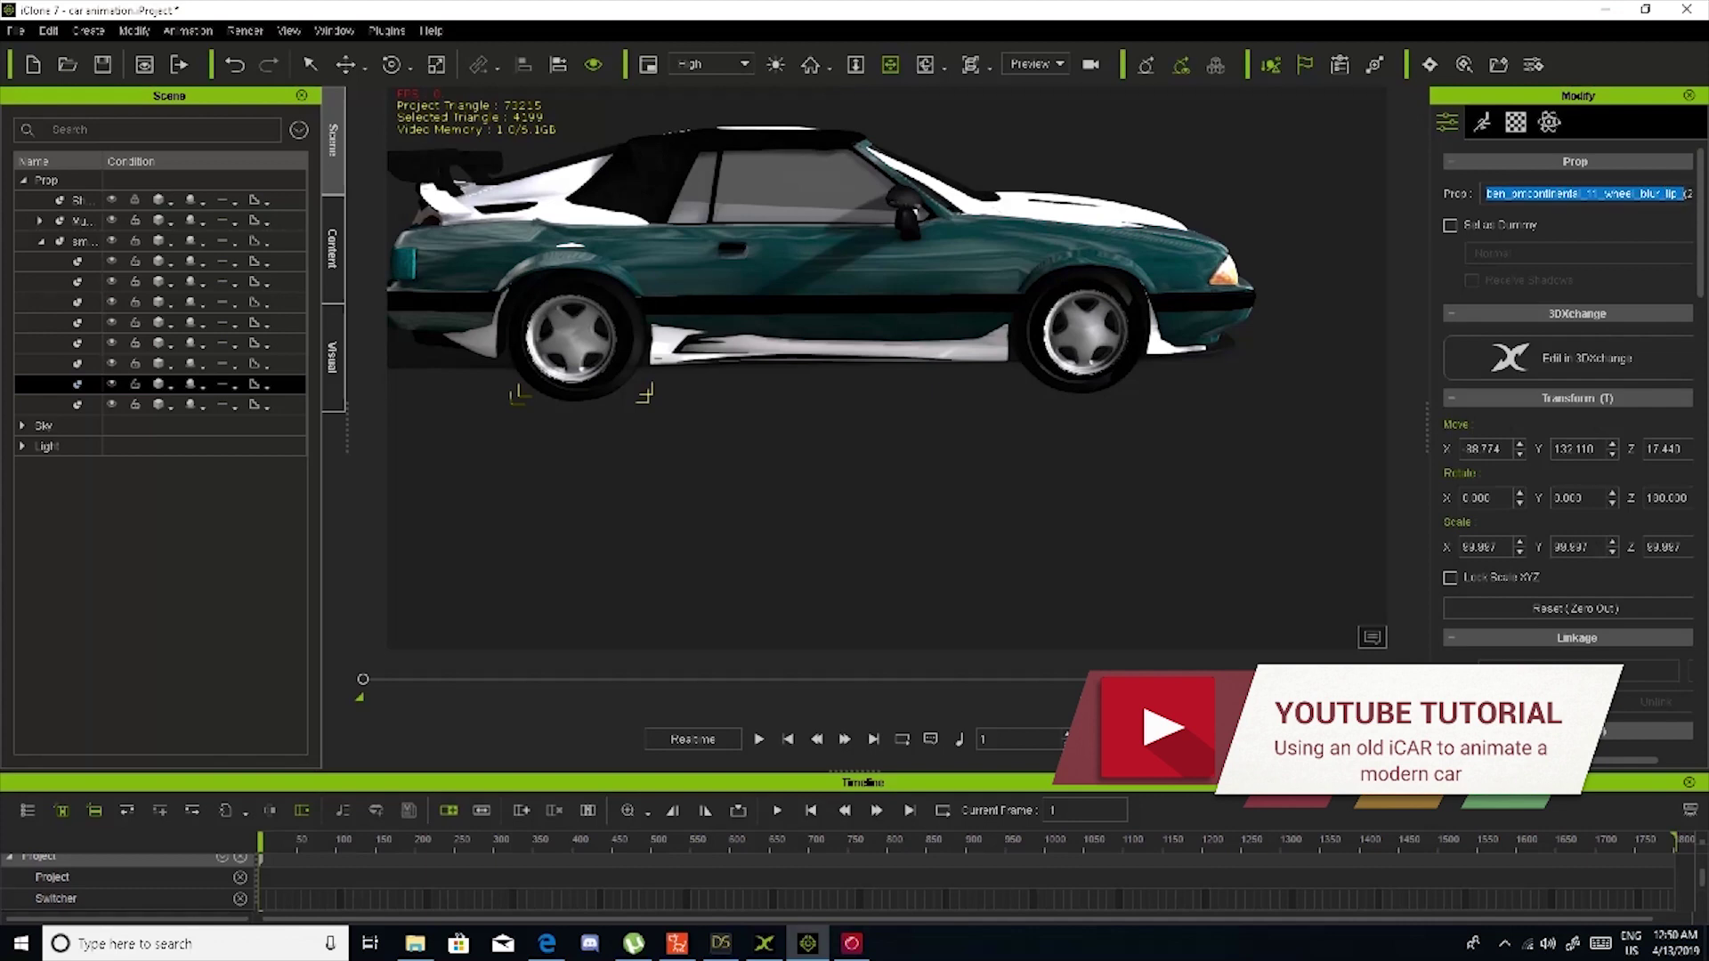
key("BackSpace")
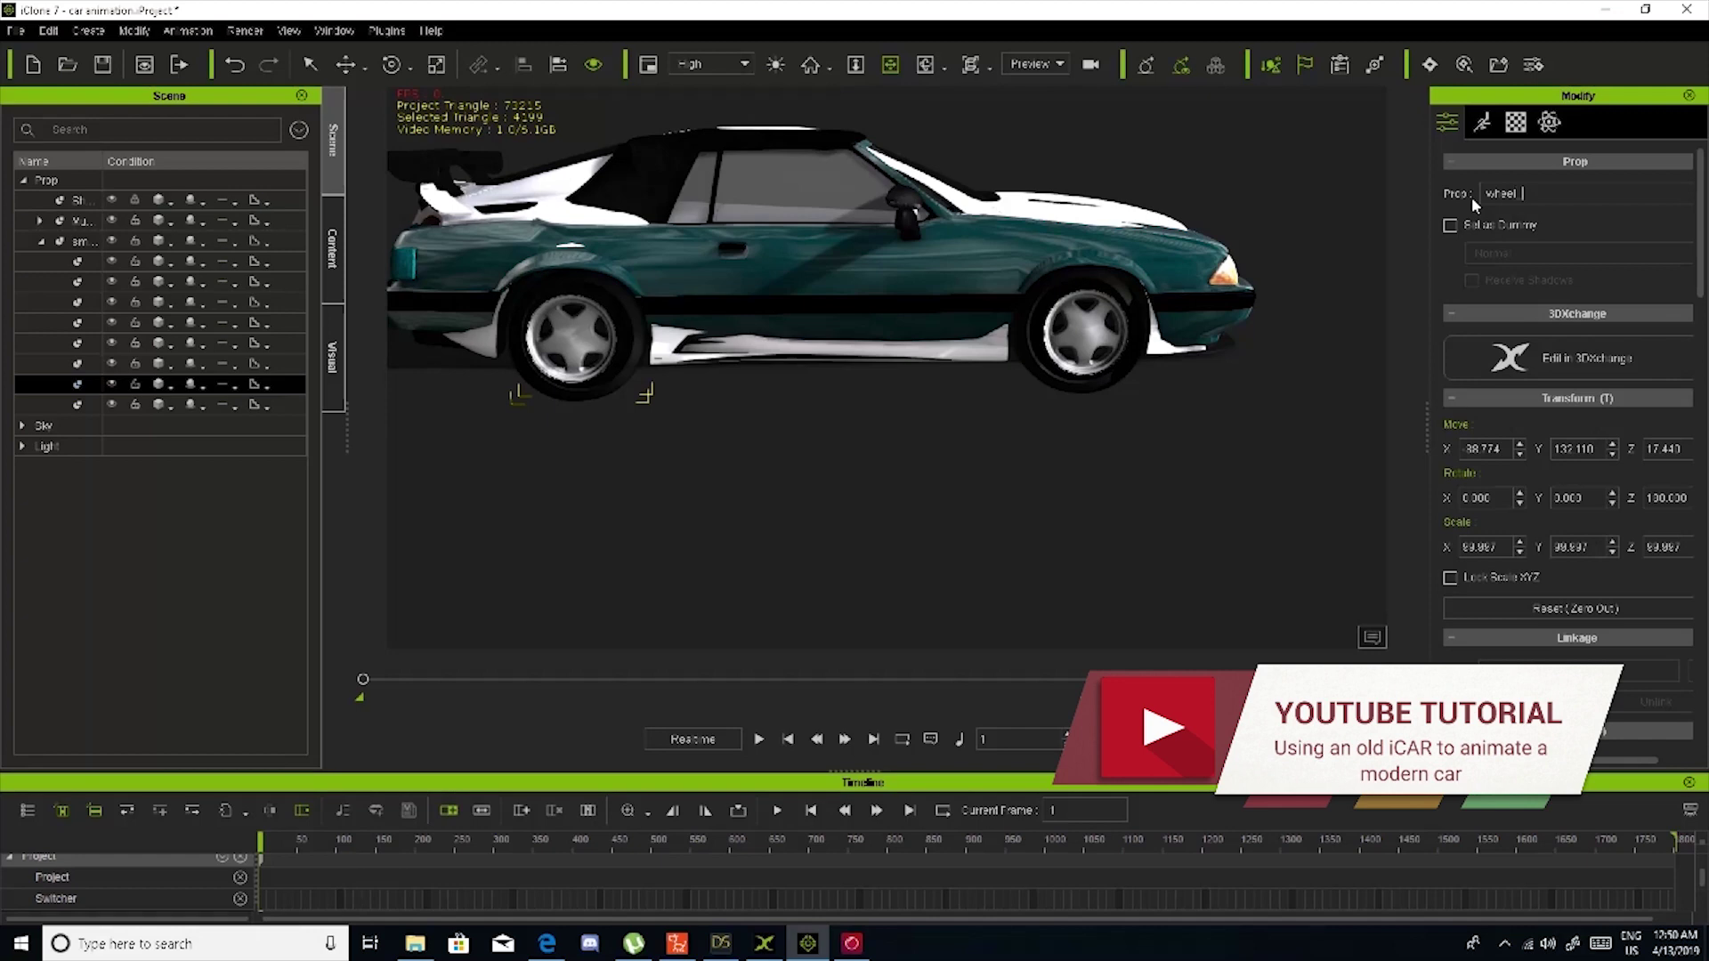
type("wheel_DR")
Rename the white car's front left wheel as whell_FL
left_click(46, 359)
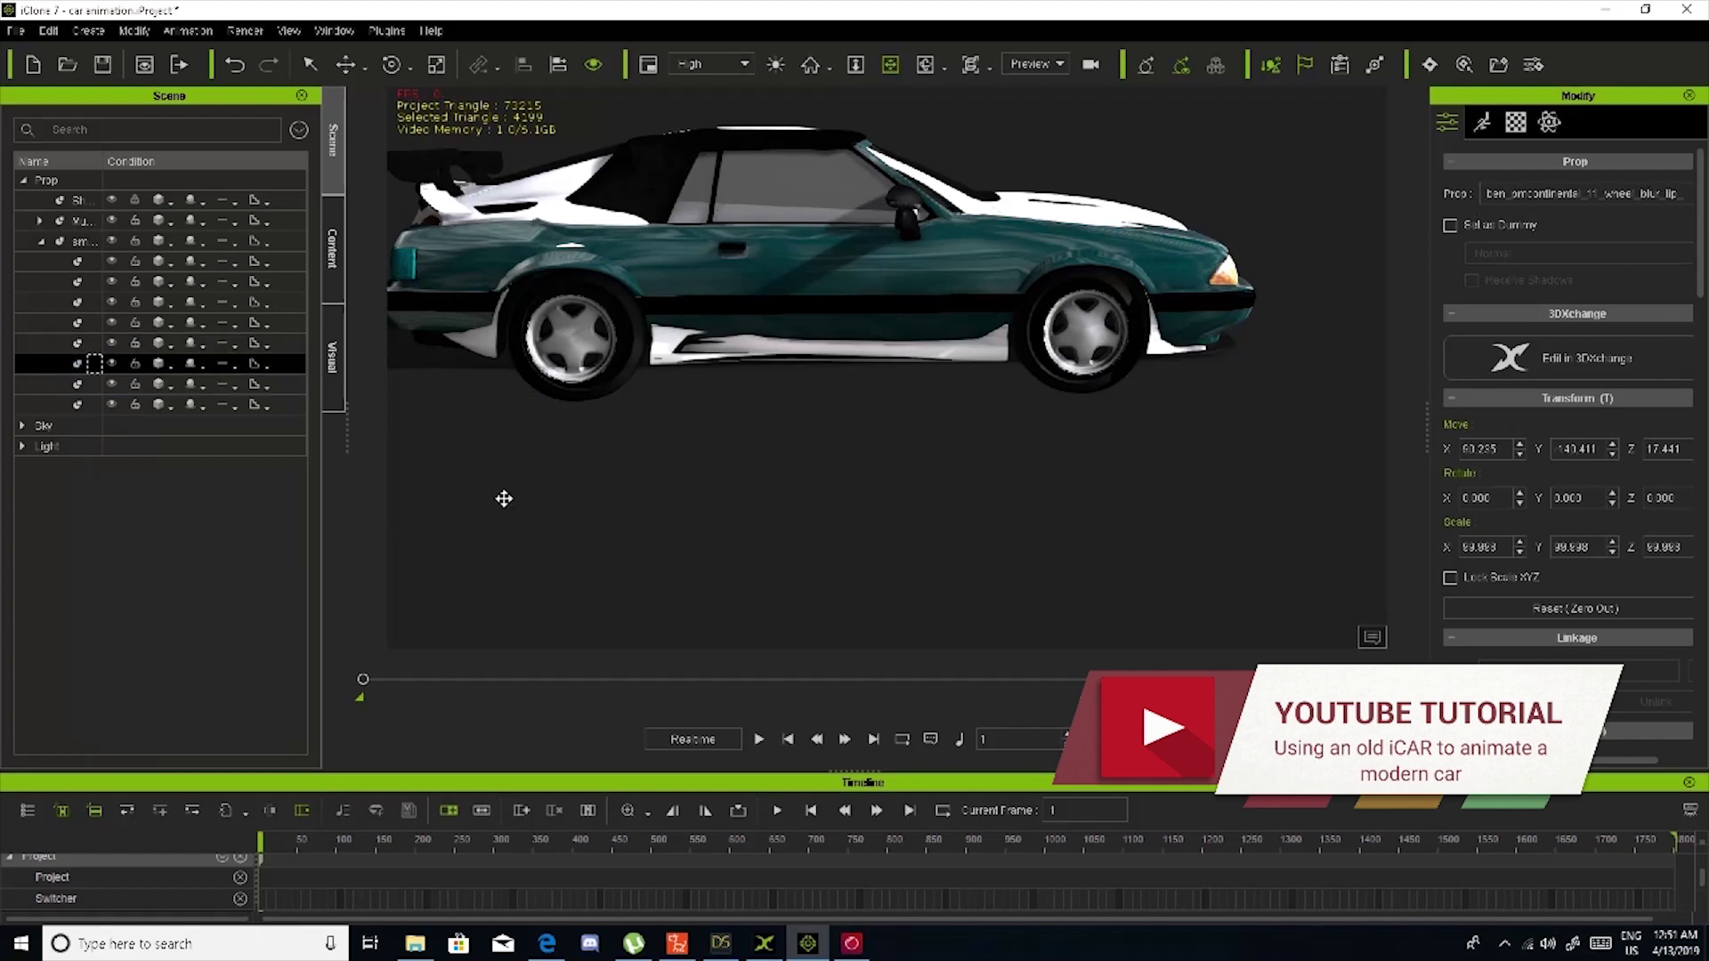
right_click_drag(645, 461, 994, 344)
right_click_drag(846, 339, 993, 347)
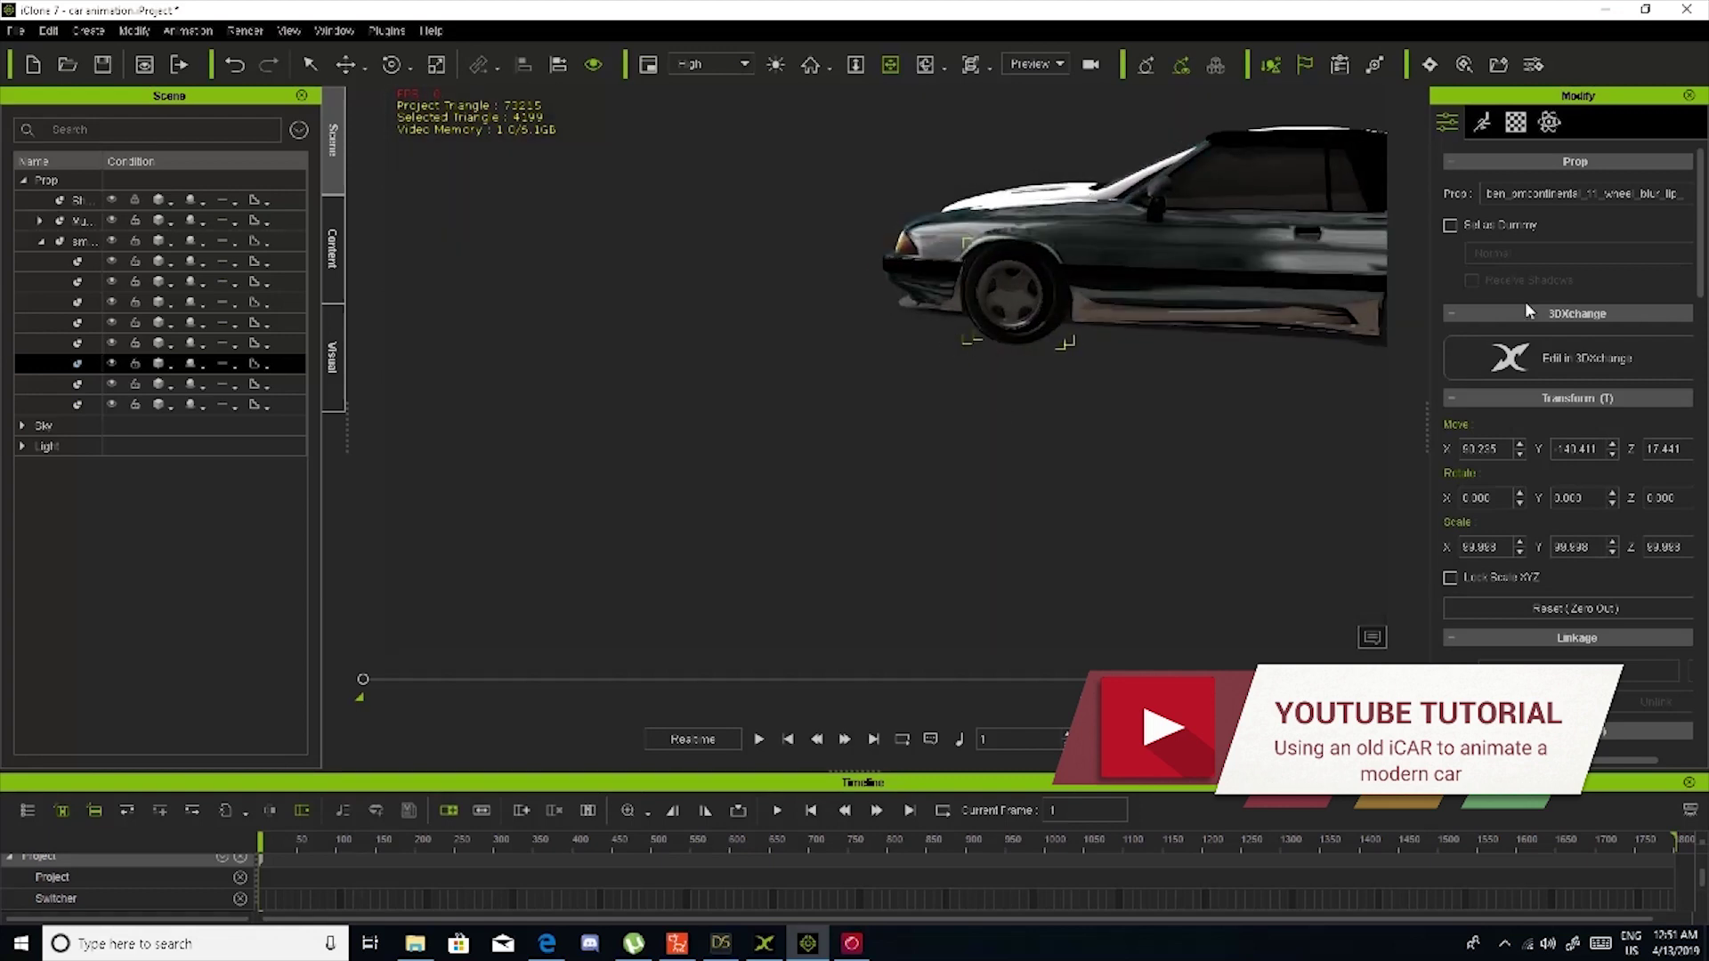
double_click(1570, 193)
type("whell_FL")
Rename the white car's rear left wheel as wheel_DL
left_click(114, 345)
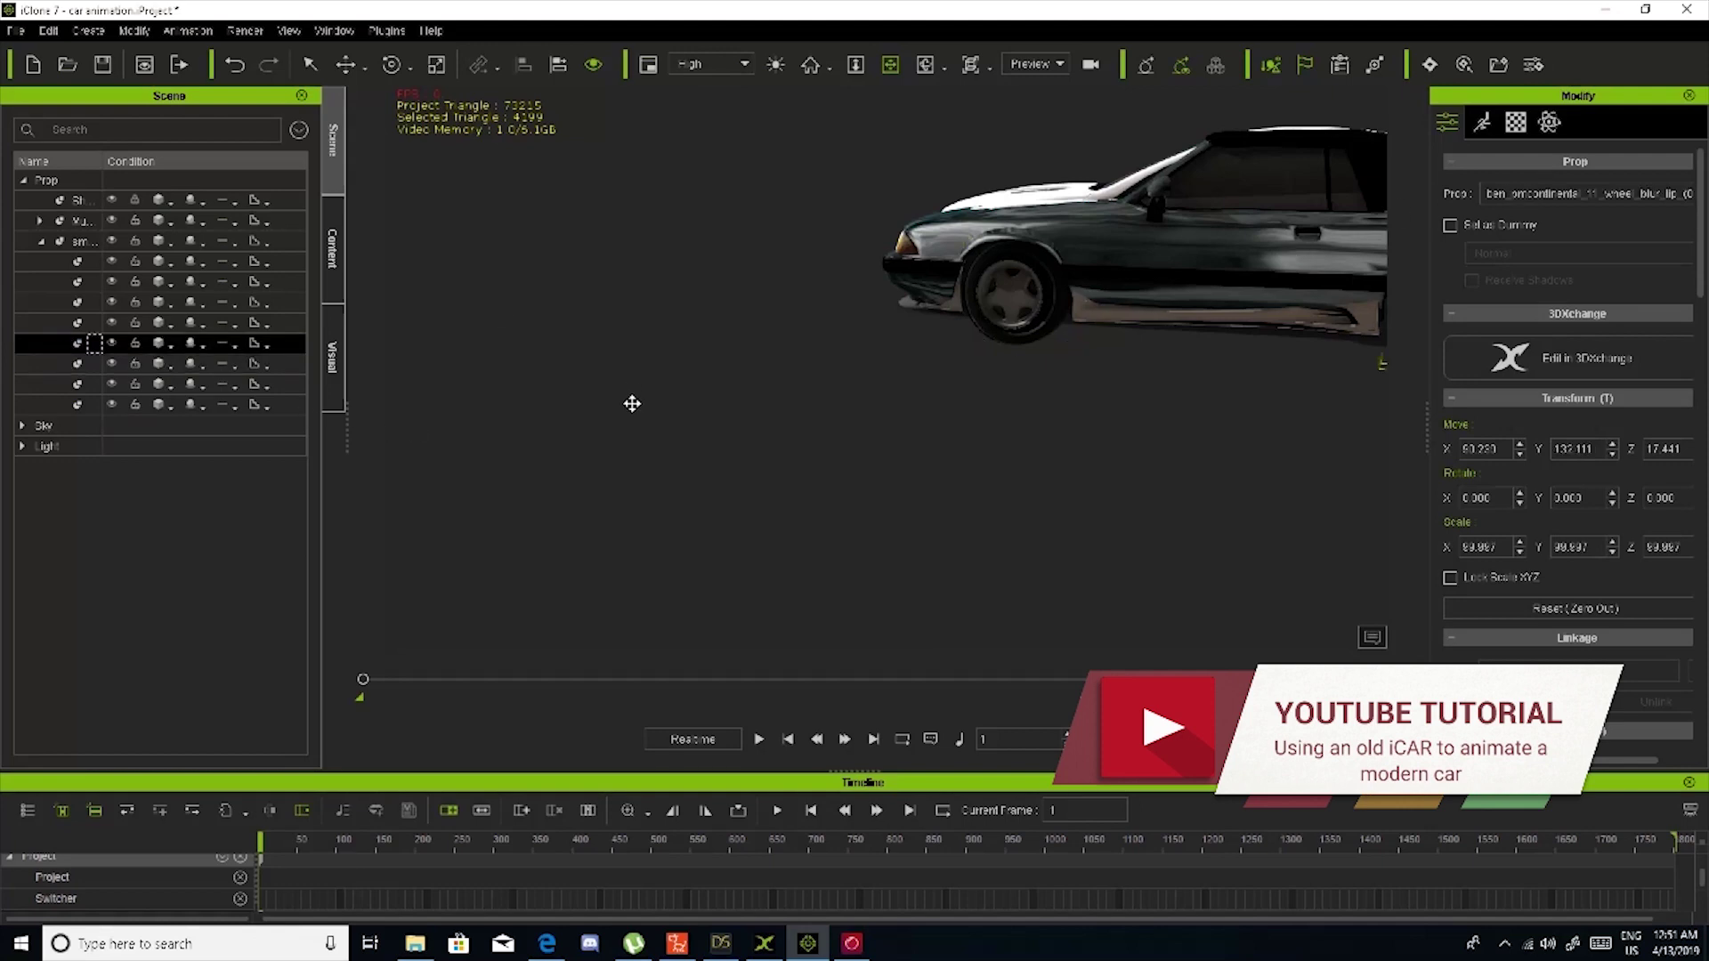
key("f")
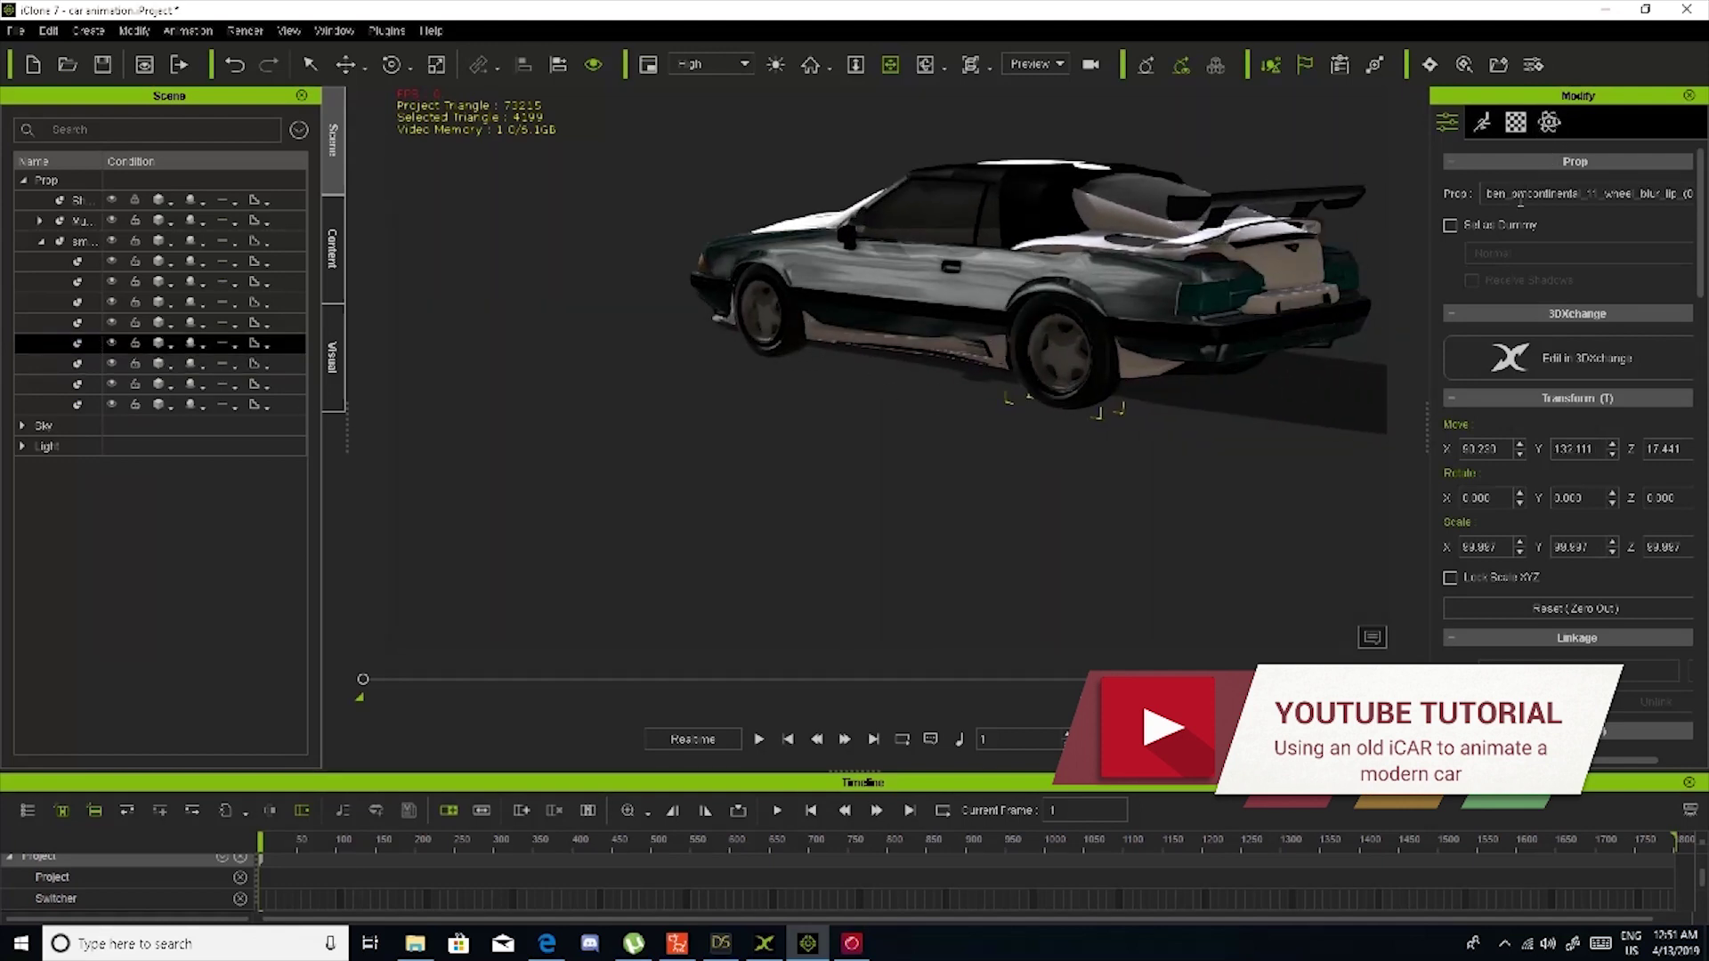
left_click(1518, 196)
type("wheel_DL")
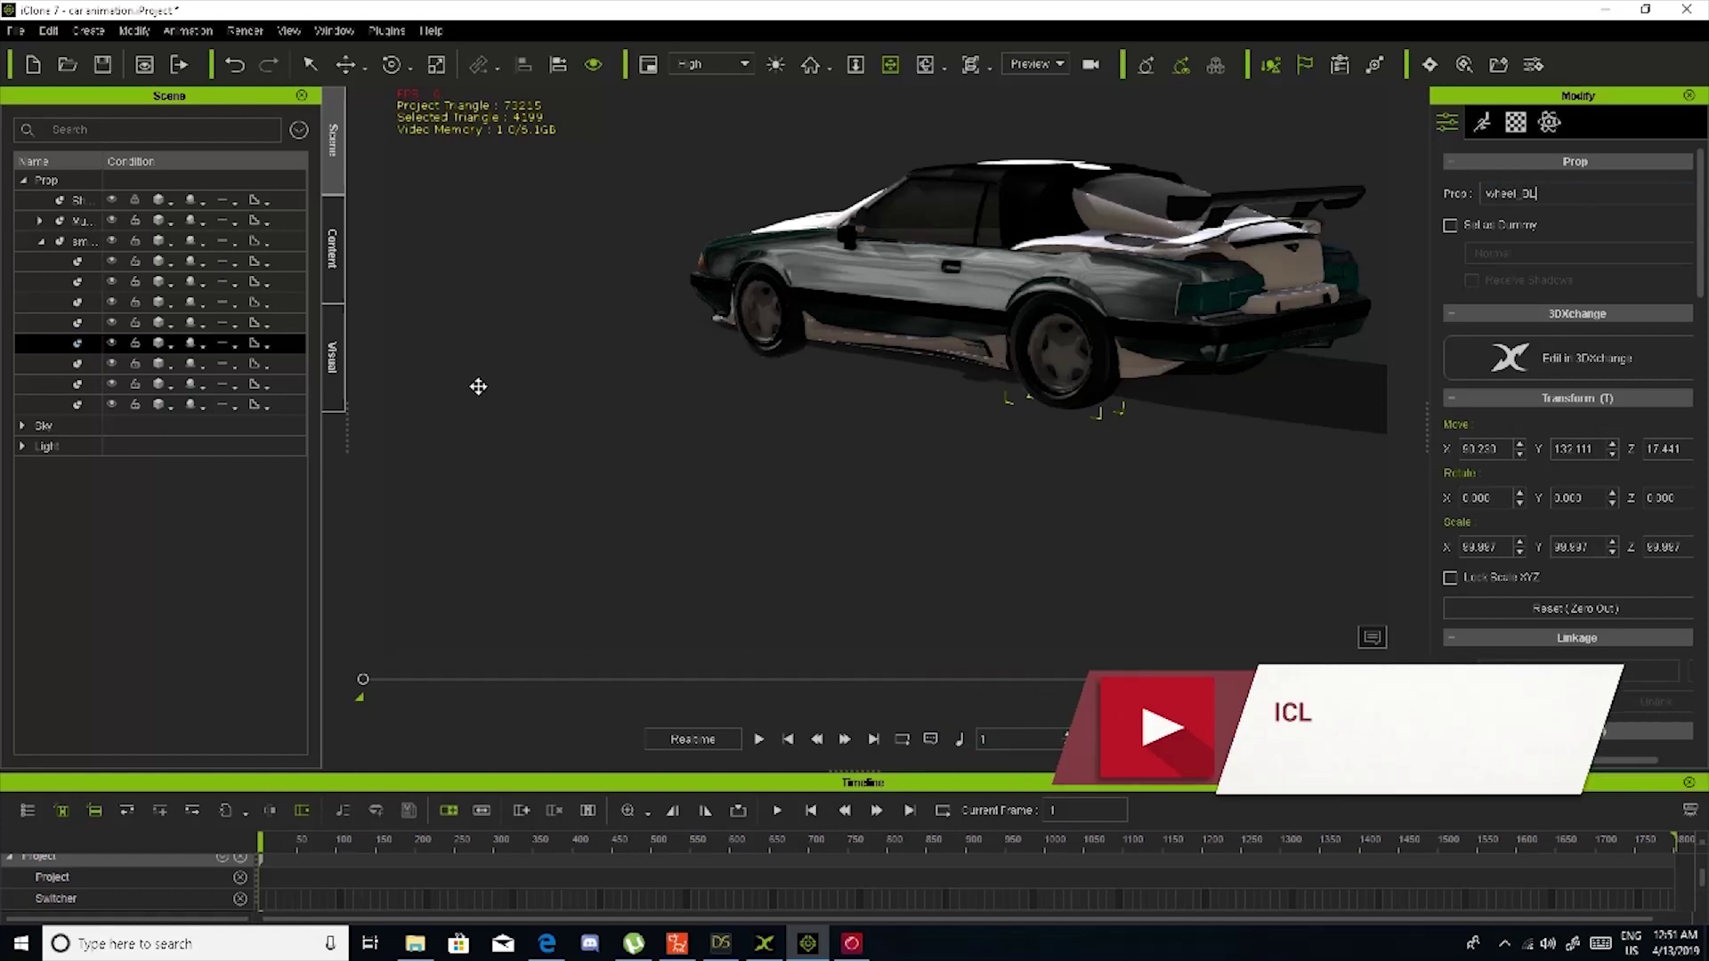
Find the white car's front right wheel among its parts and rename it as wheel_FR
left_click(57, 325)
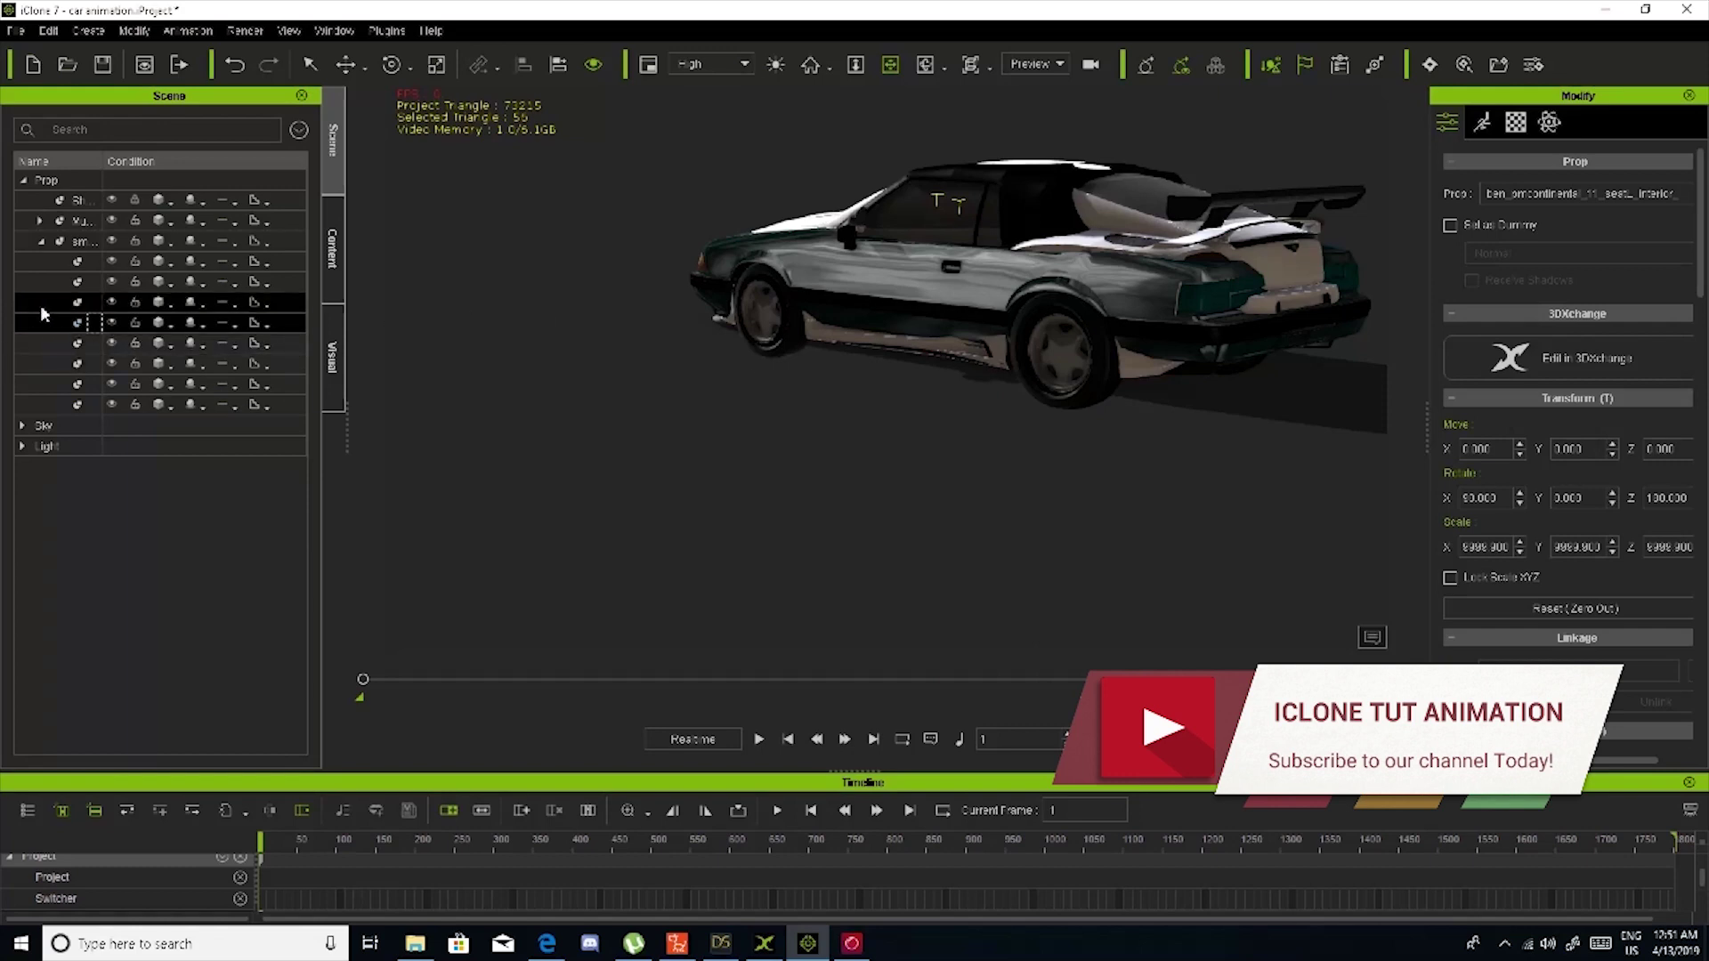
left_click(41, 308)
left_click(45, 289)
left_click(38, 410)
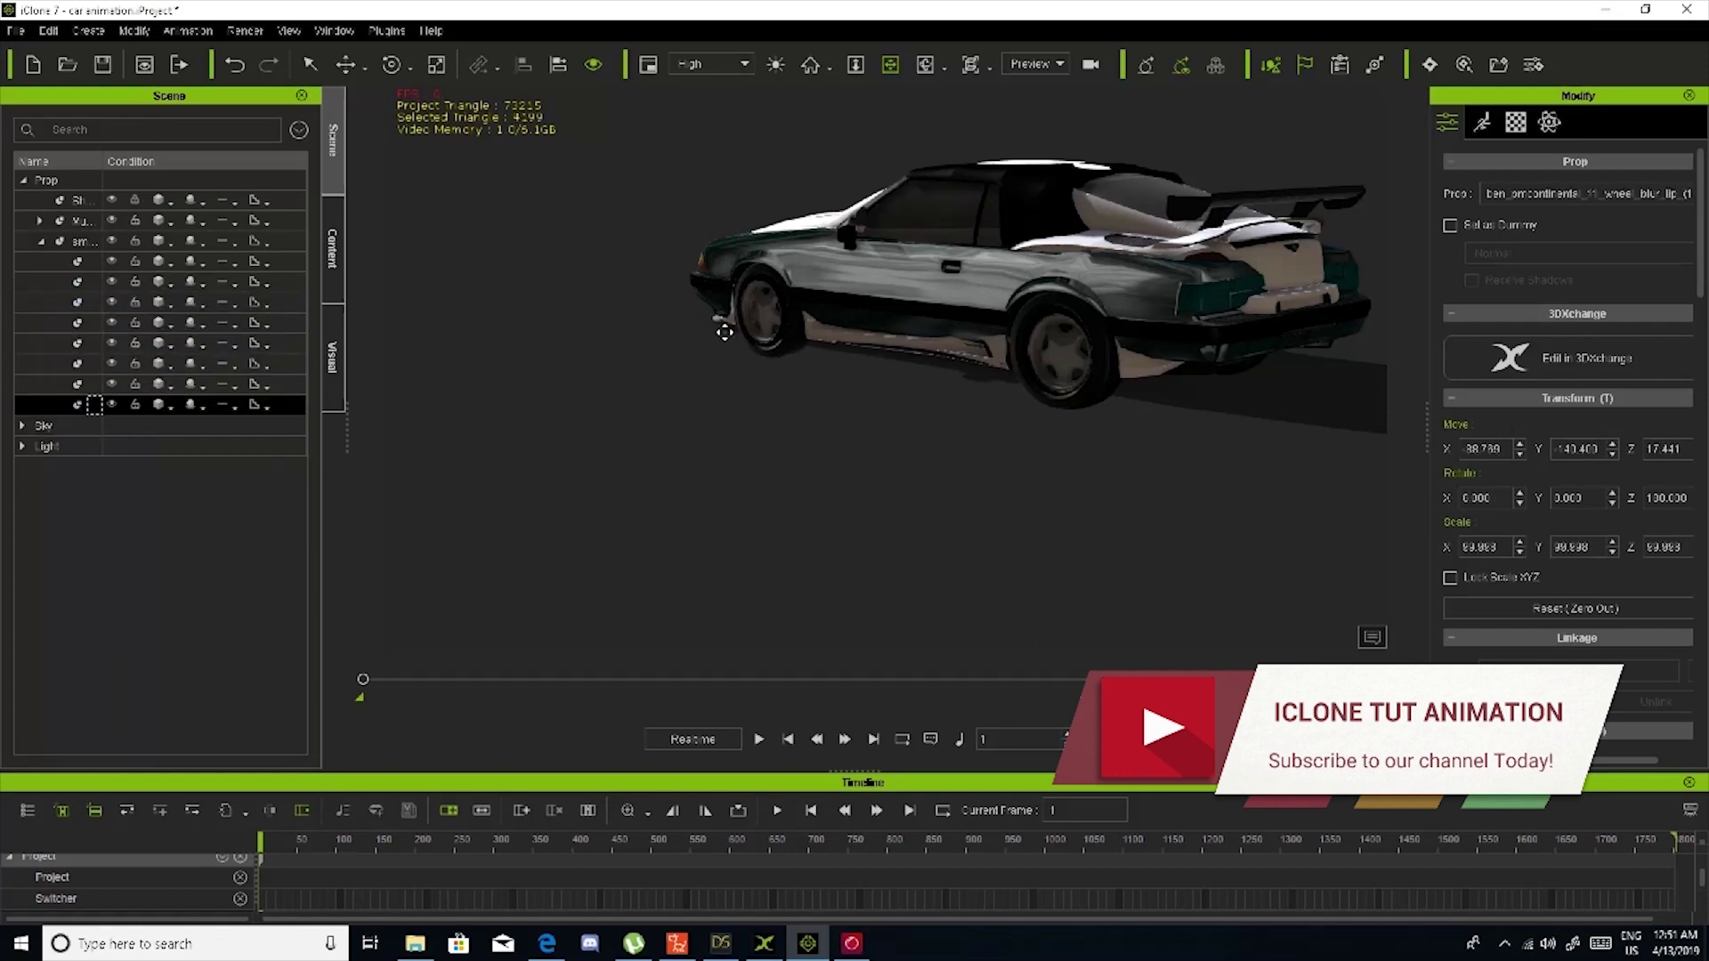
right_click_drag(1117, 369, 641, 356)
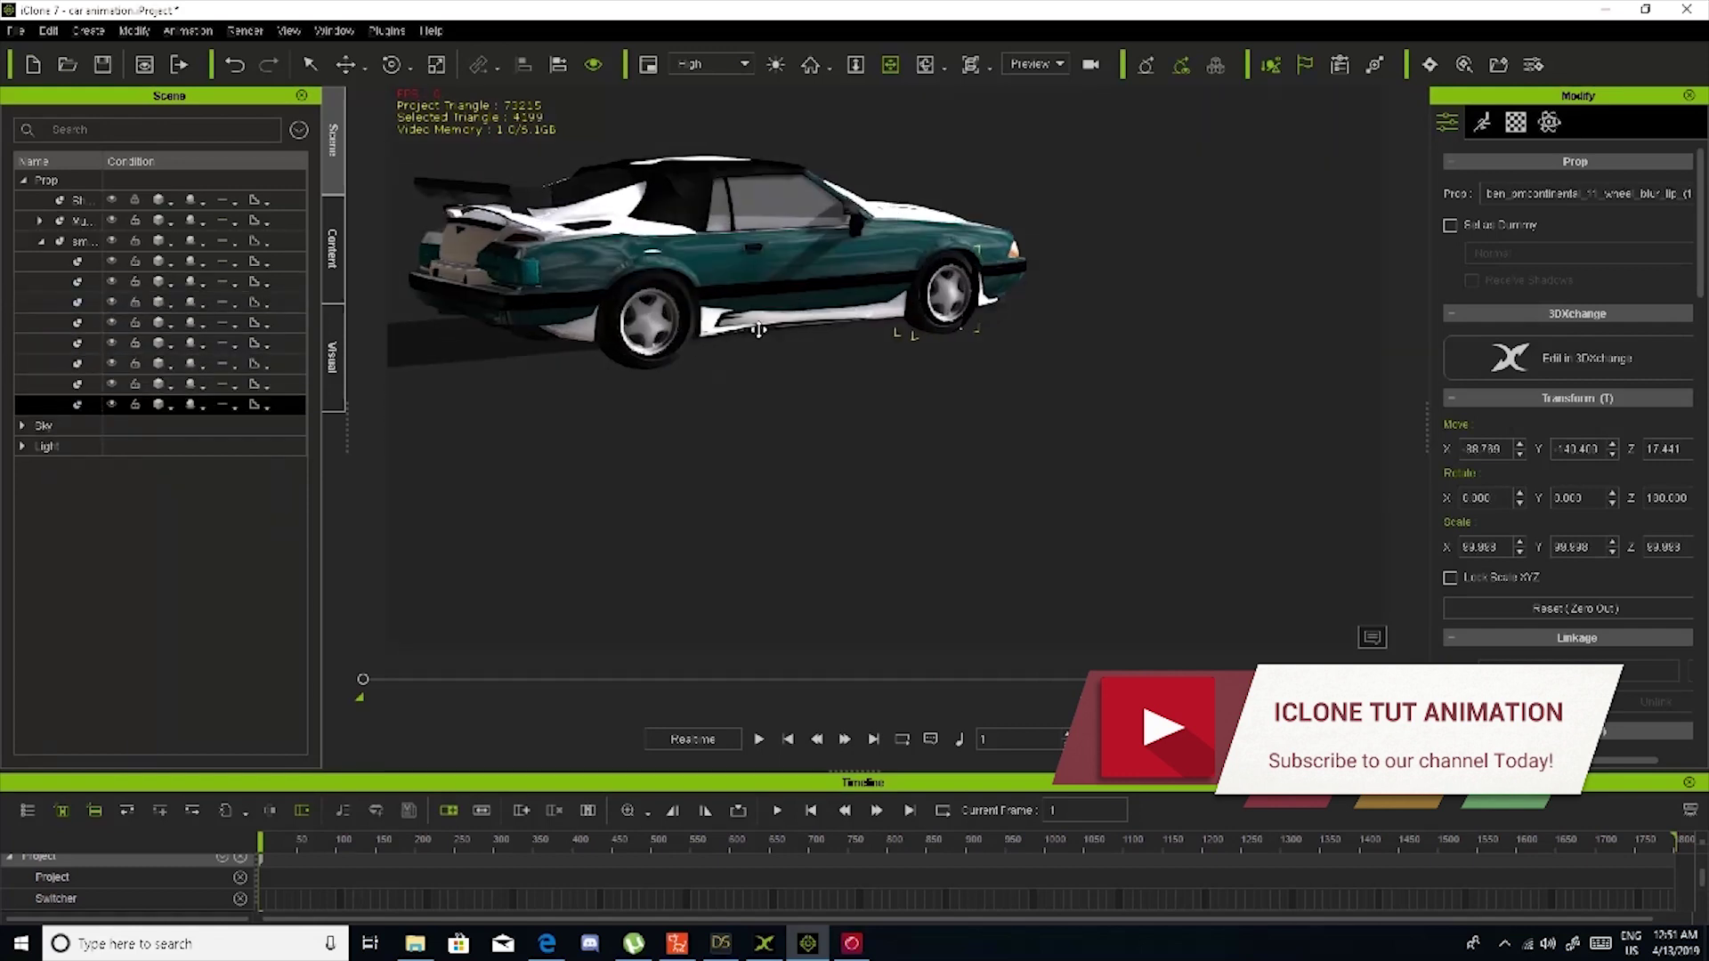
middle_click_drag(755, 329, 866, 331)
double_click(1568, 193)
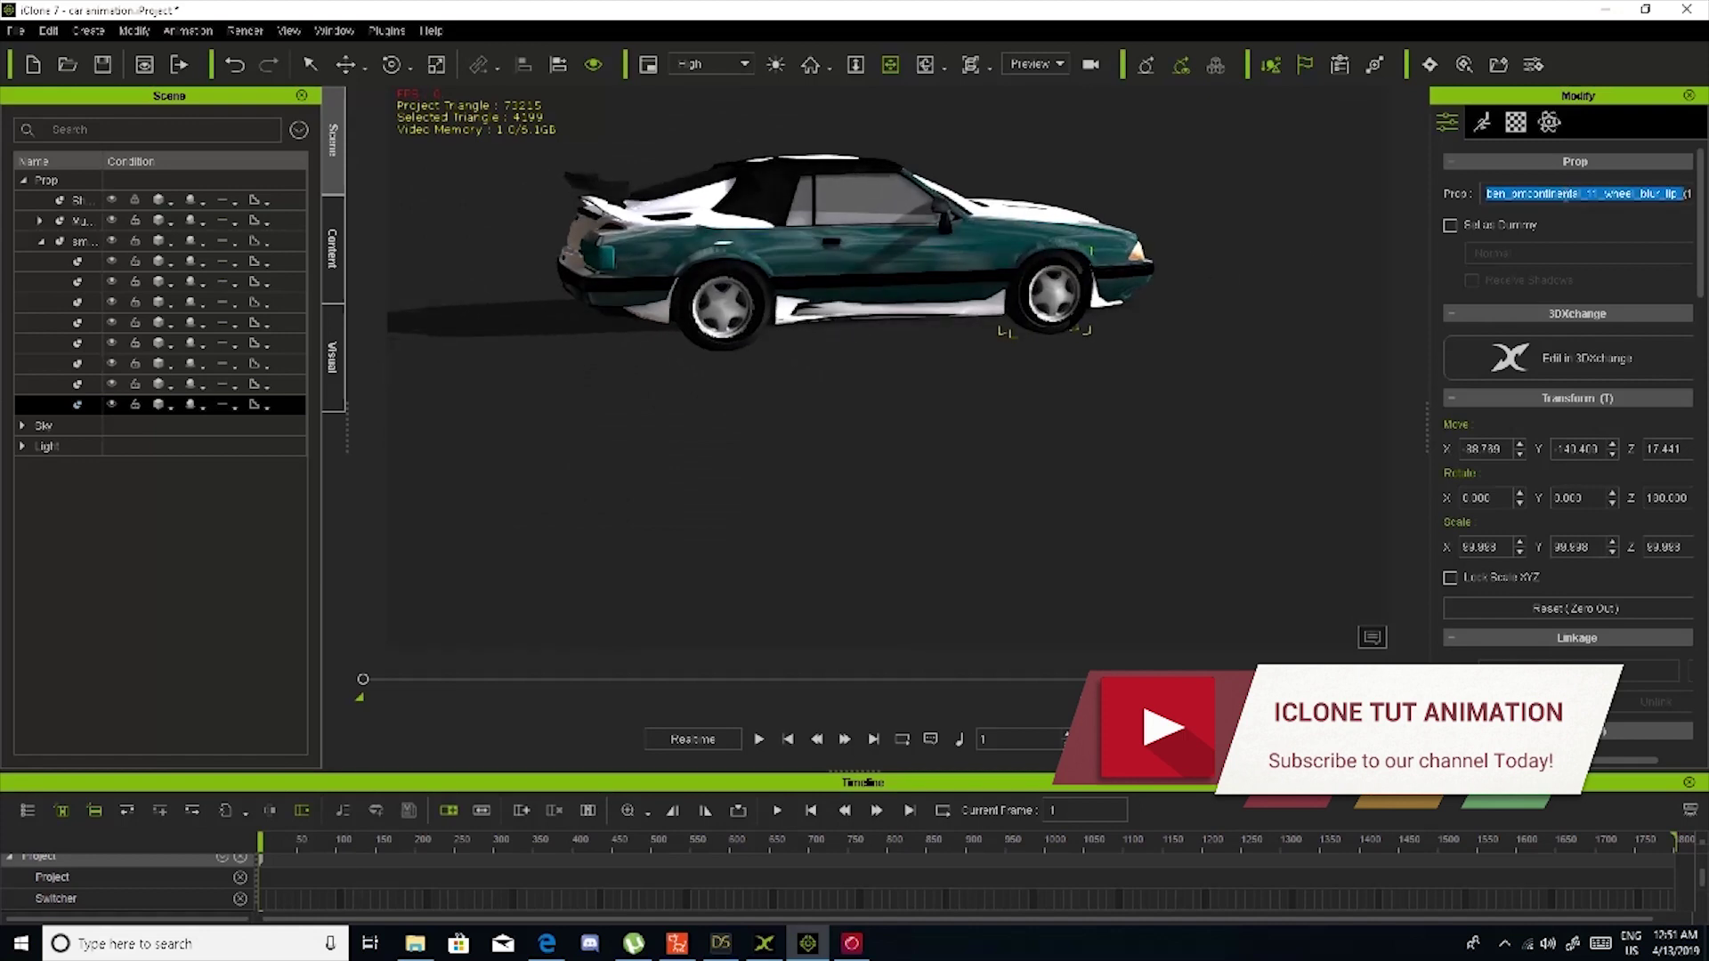
type("wheel_FR")
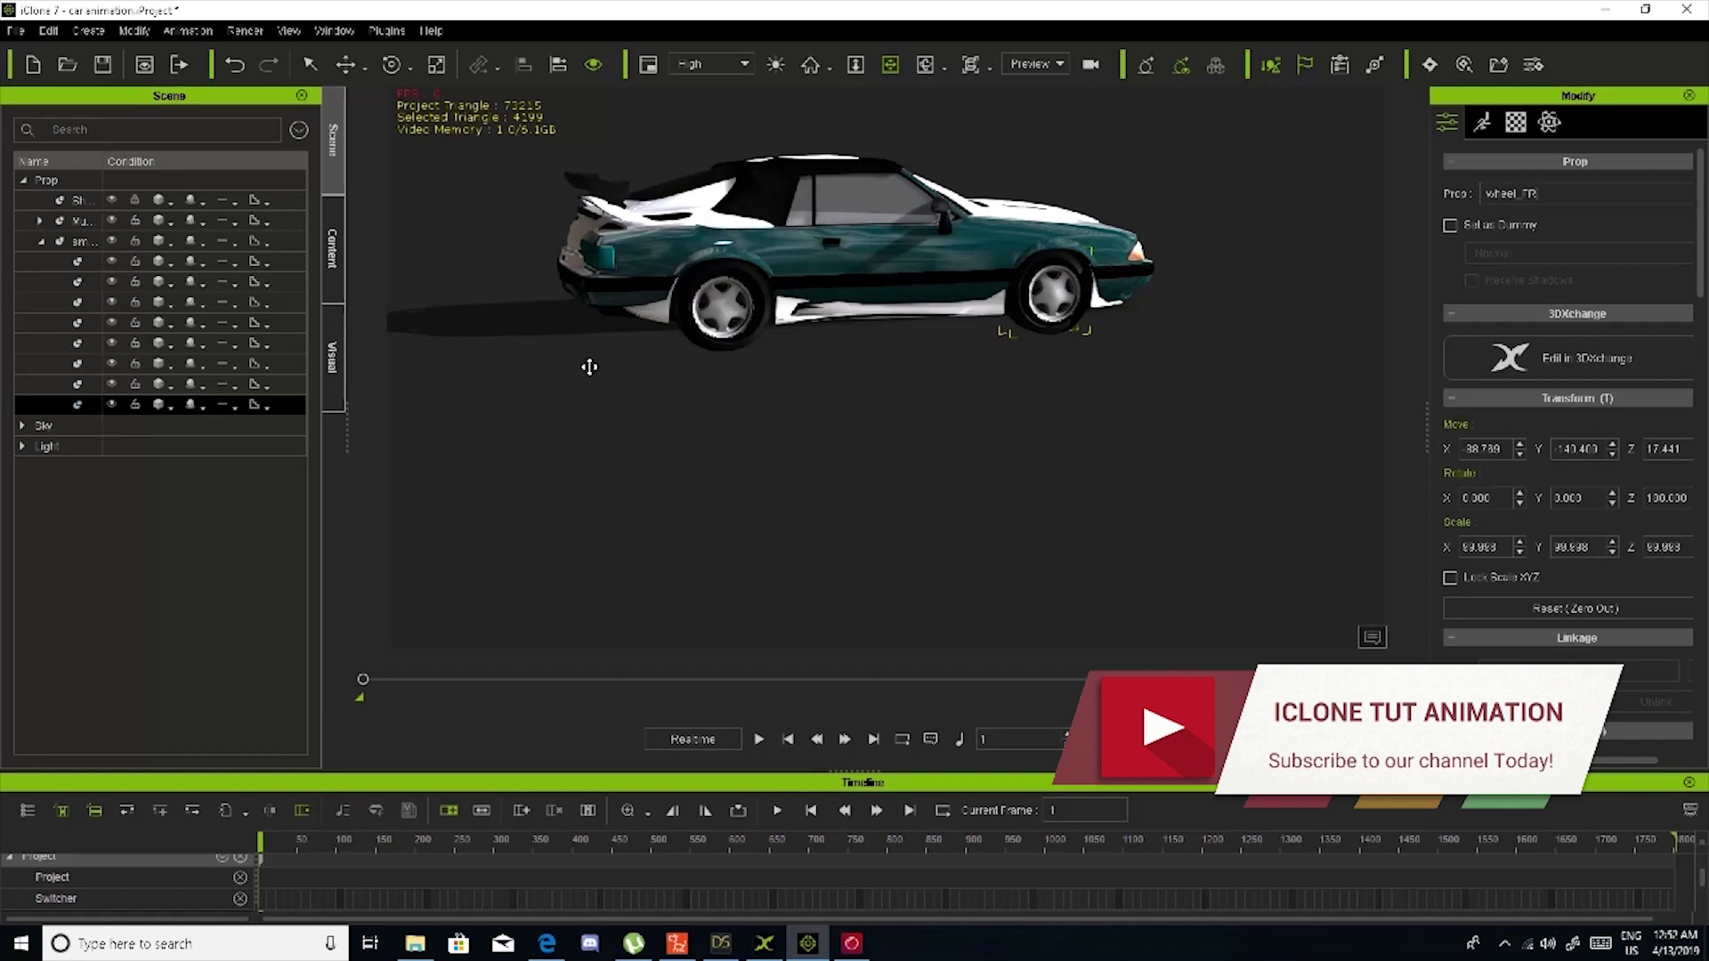
mouse_move(790, 303)
right_mouse_down()
mouse_move(848, 337)
mouse_move(786, 394)
mouse_move(884, 400)
mouse_move(904, 359)
mouse_move(982, 342)
mouse_move(806, 276)
right_mouse_up()
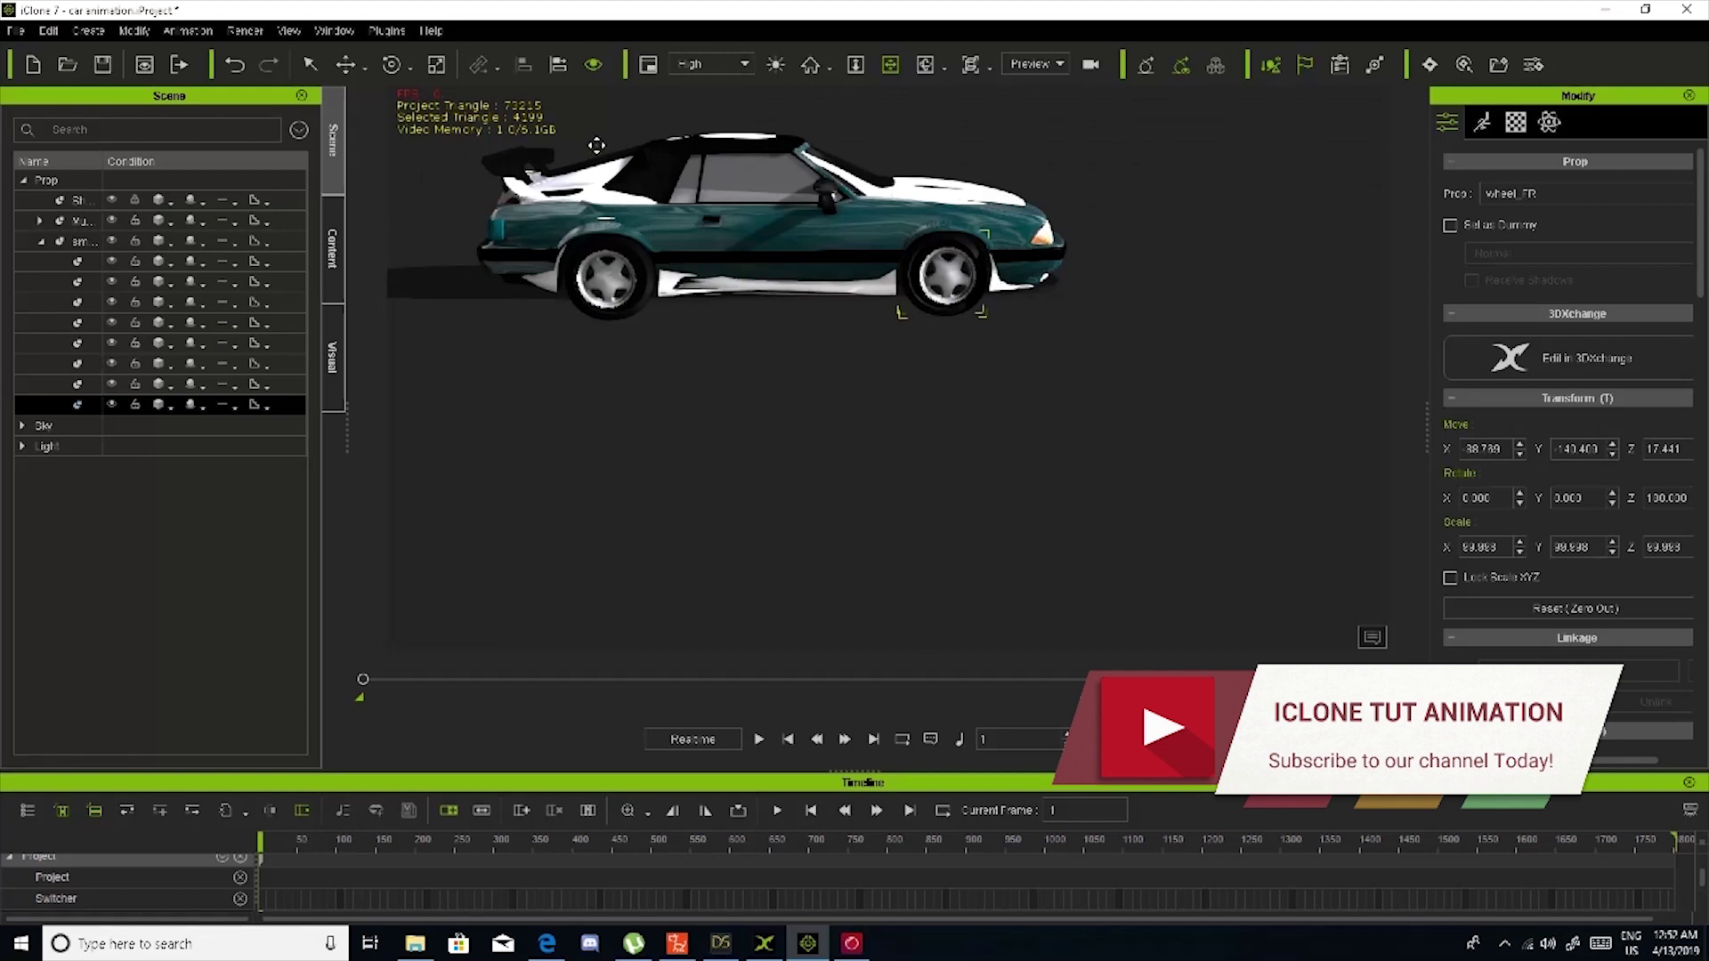
left_click(558, 64)
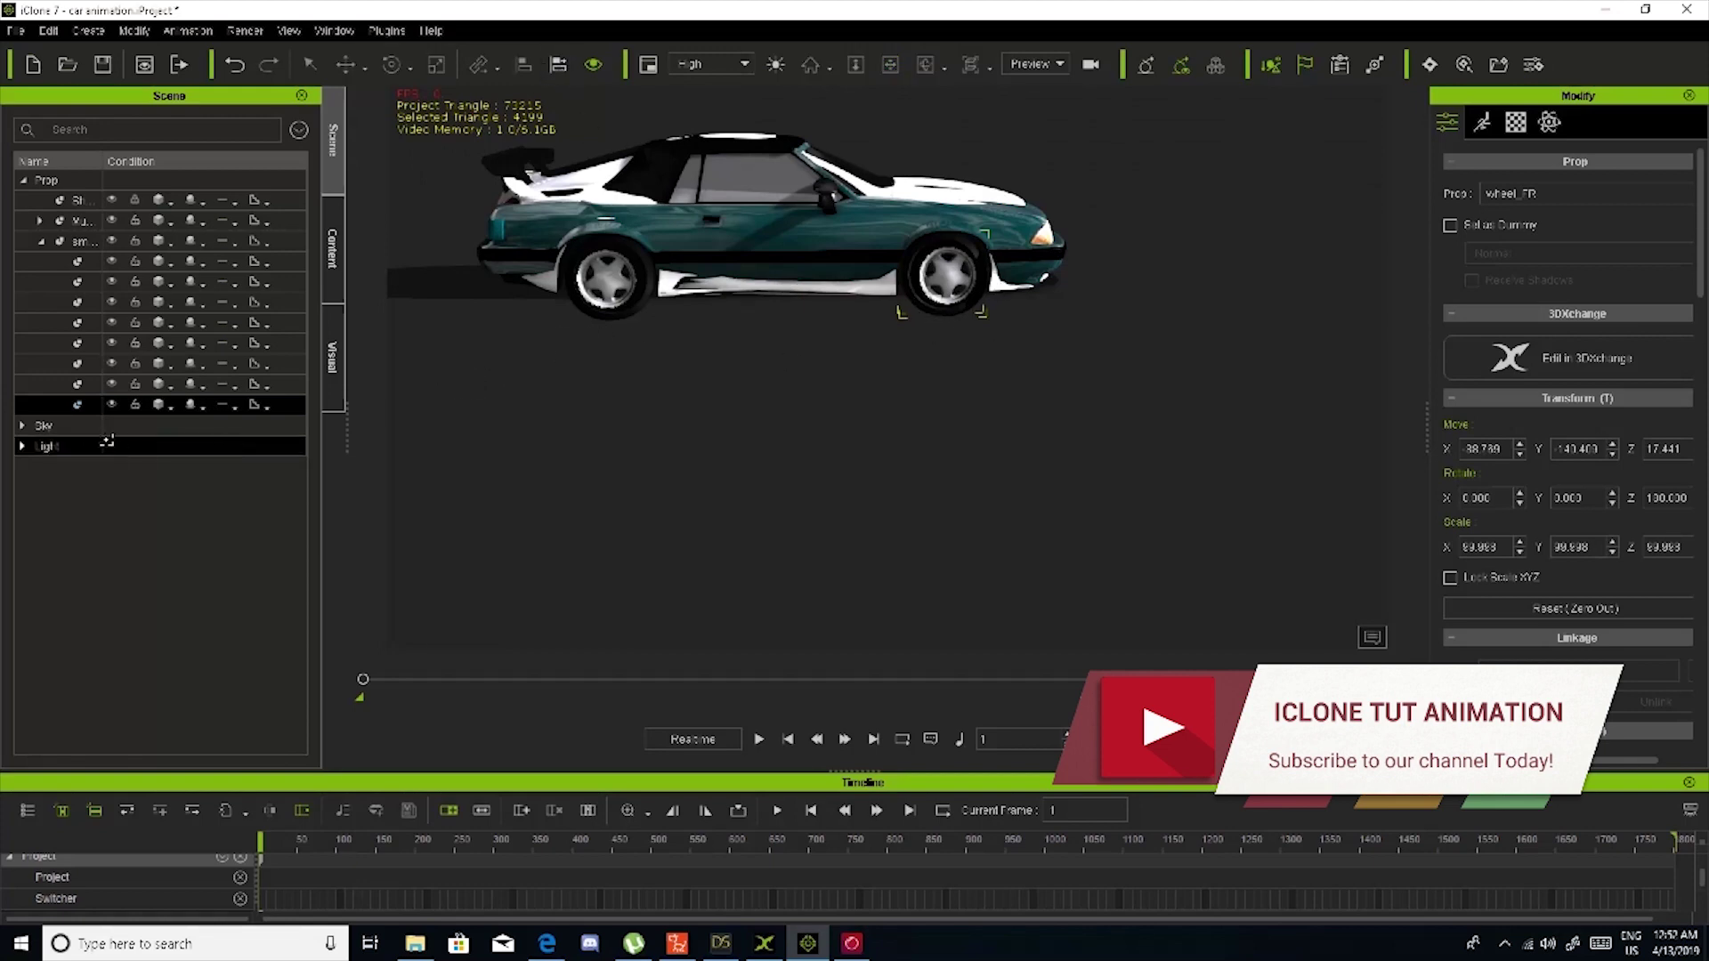
right_click(559, 404)
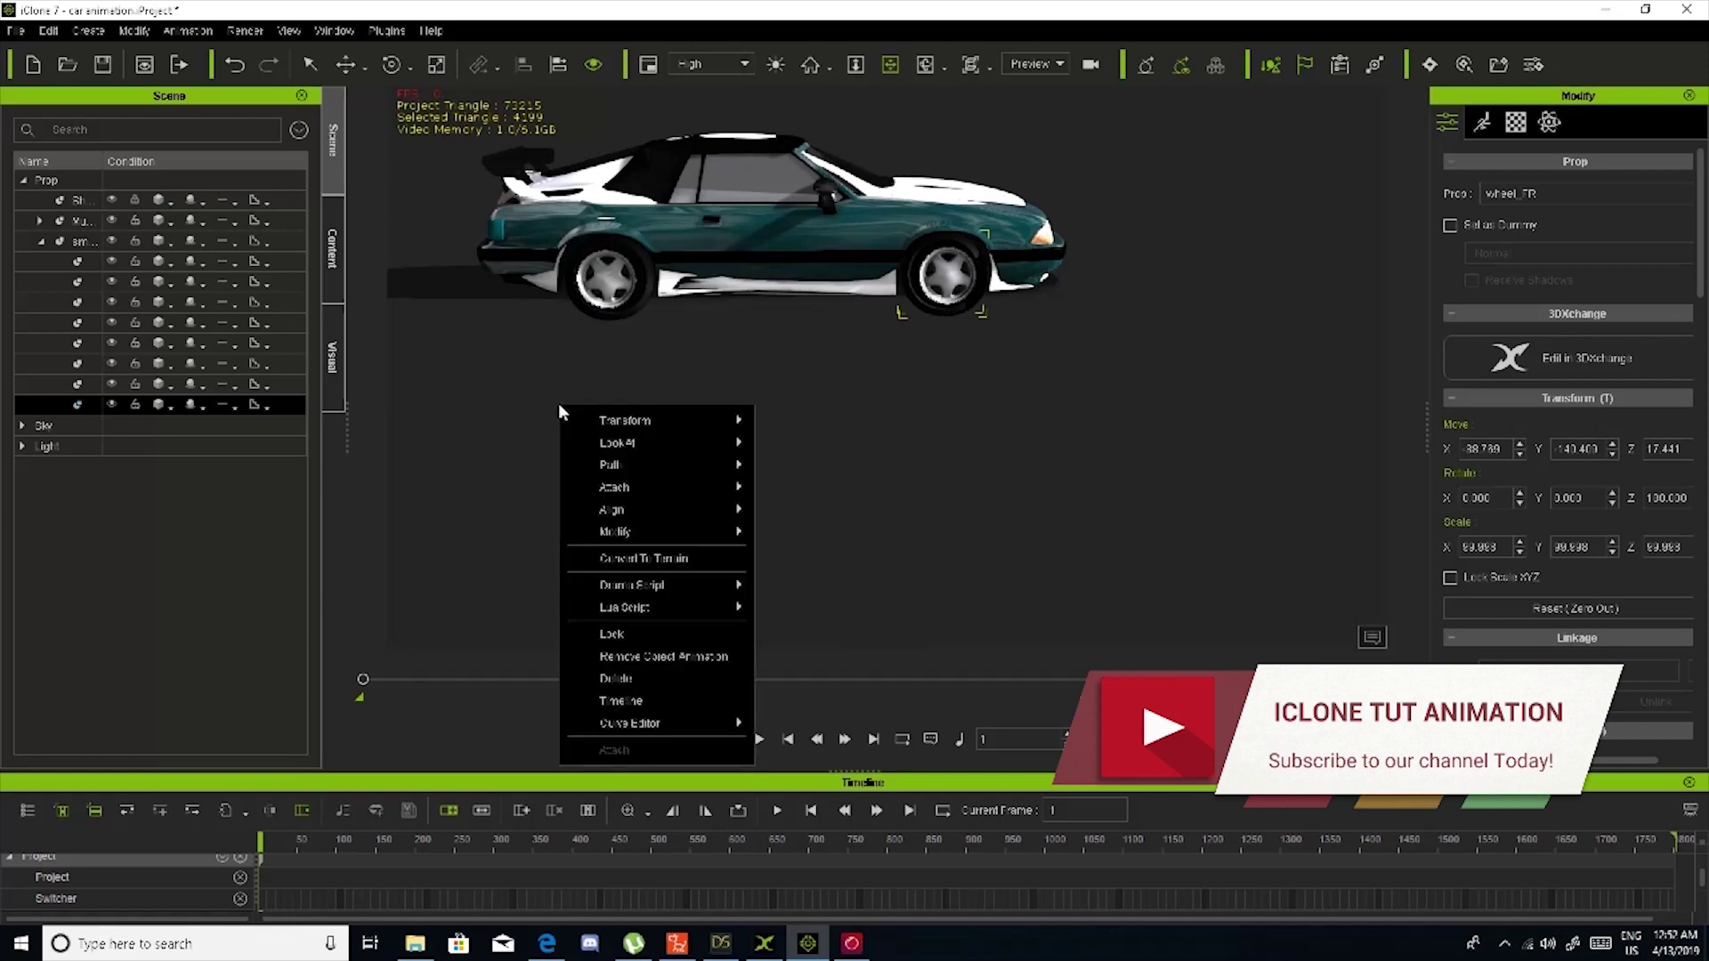
left_click(500, 379)
Expand the Mustang's parts and align the white car's wheel_FR to the Mustang's Wheel_FR on X, Y and Z, using Center
left_click(39, 219)
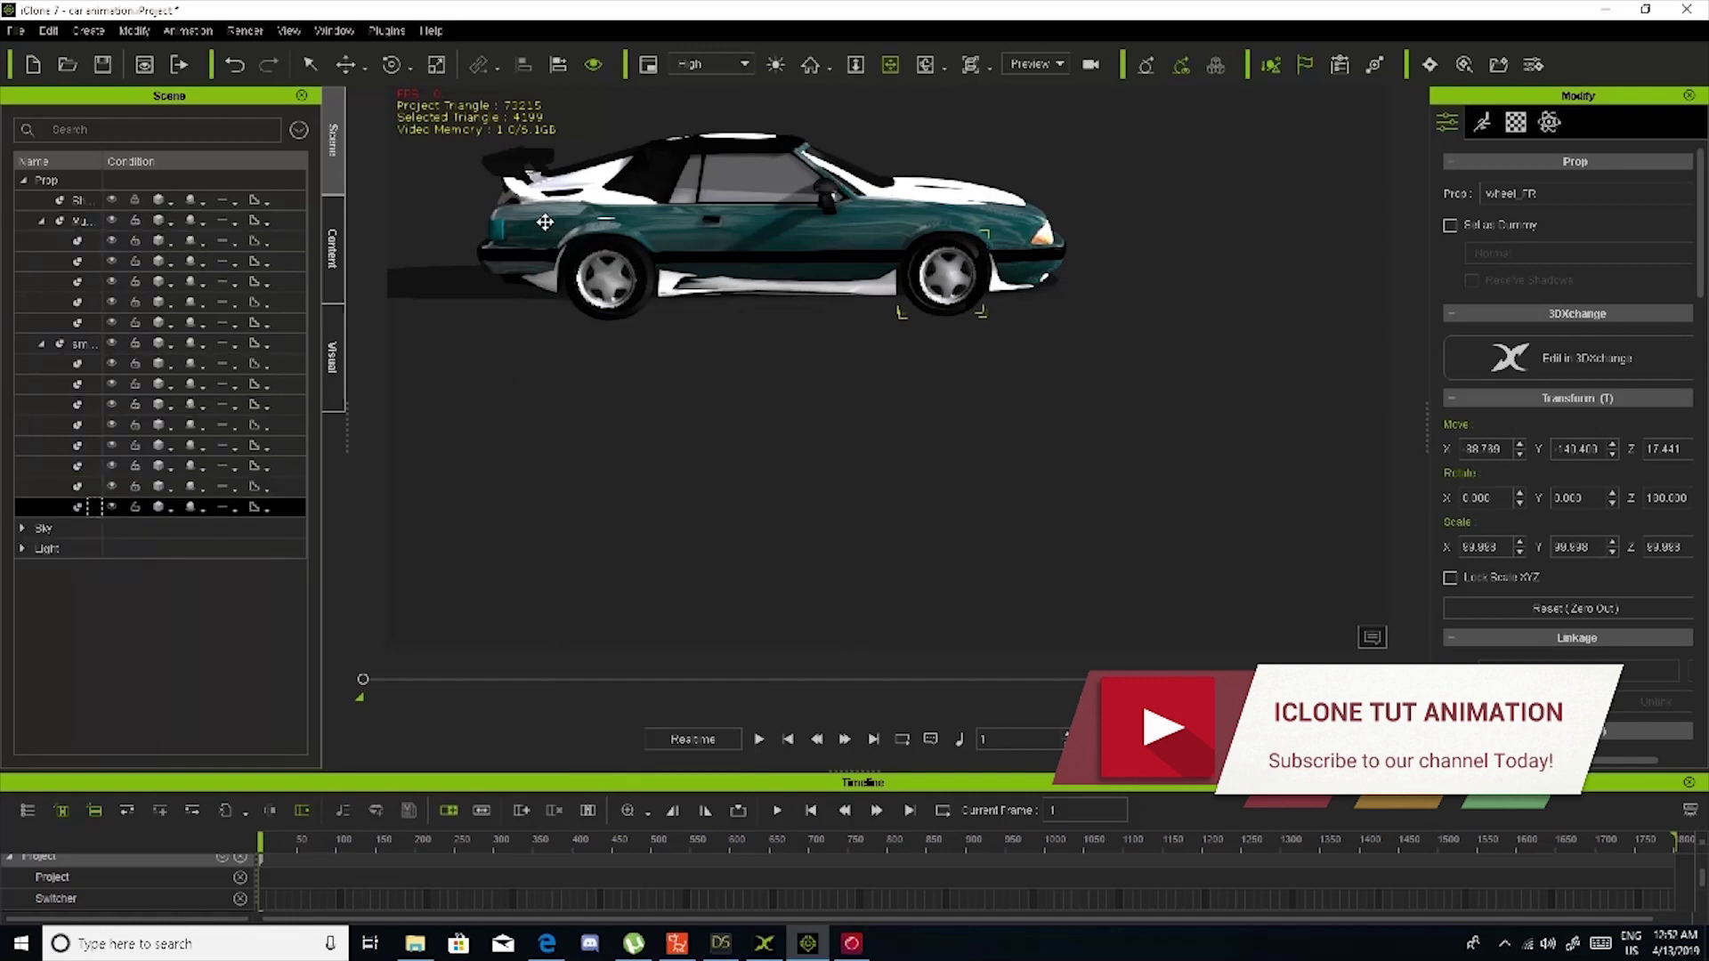
left_click(557, 64)
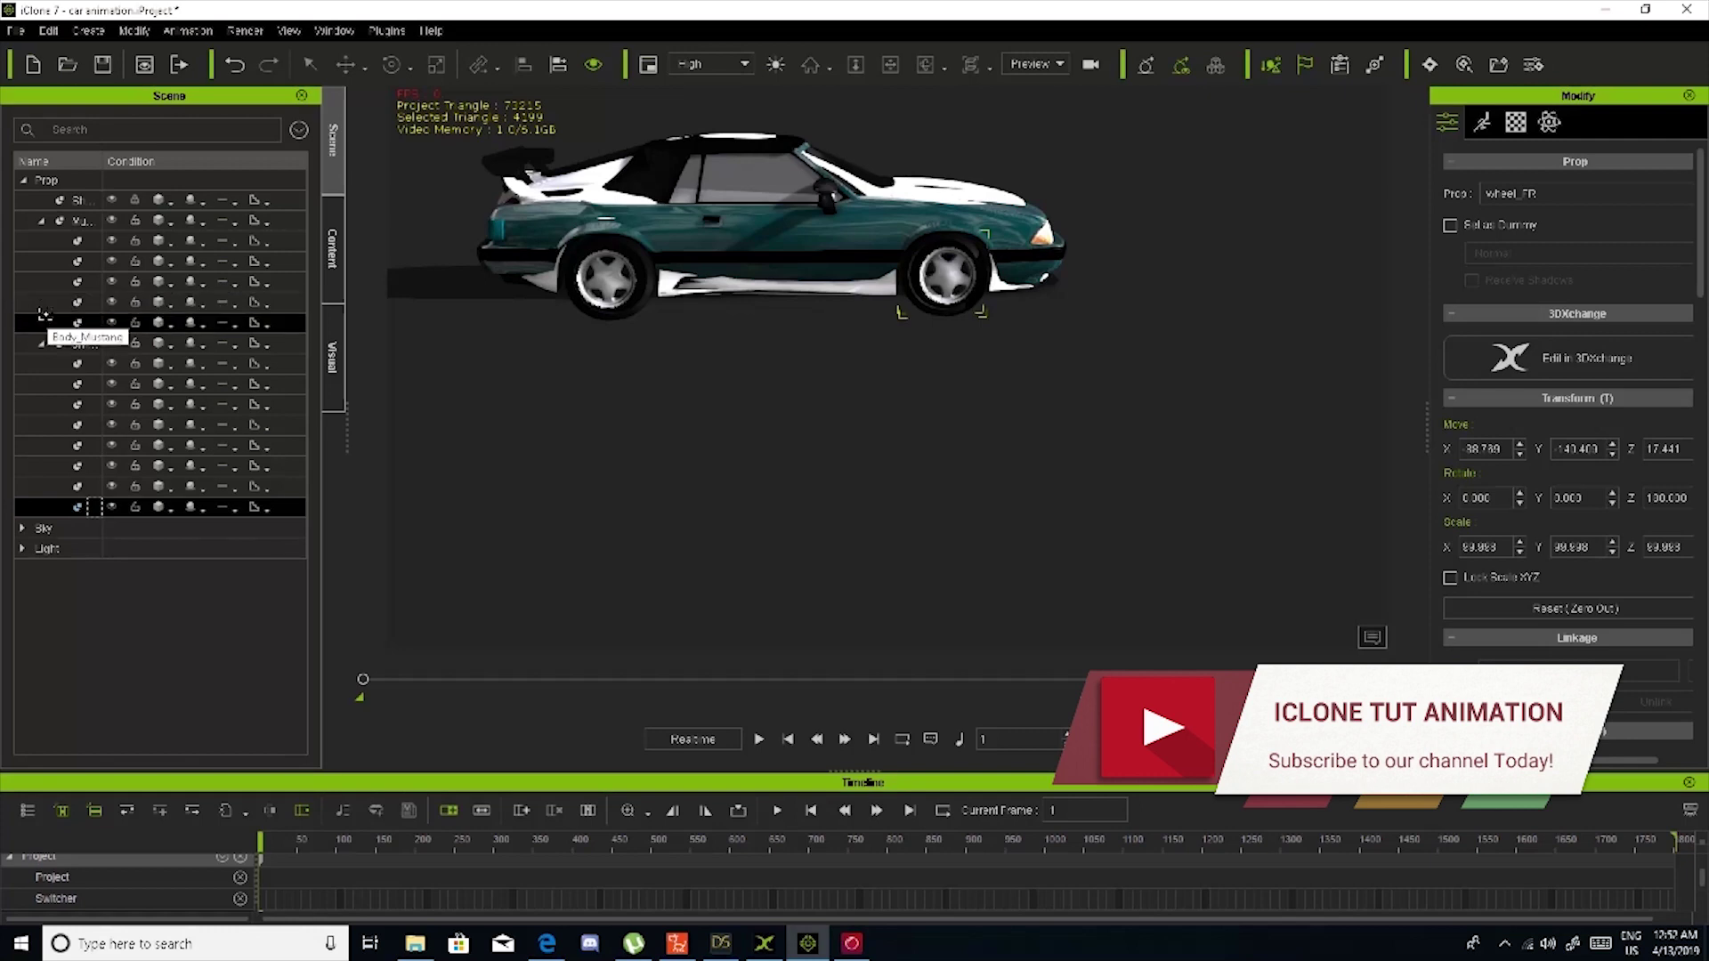
left_click(41, 265)
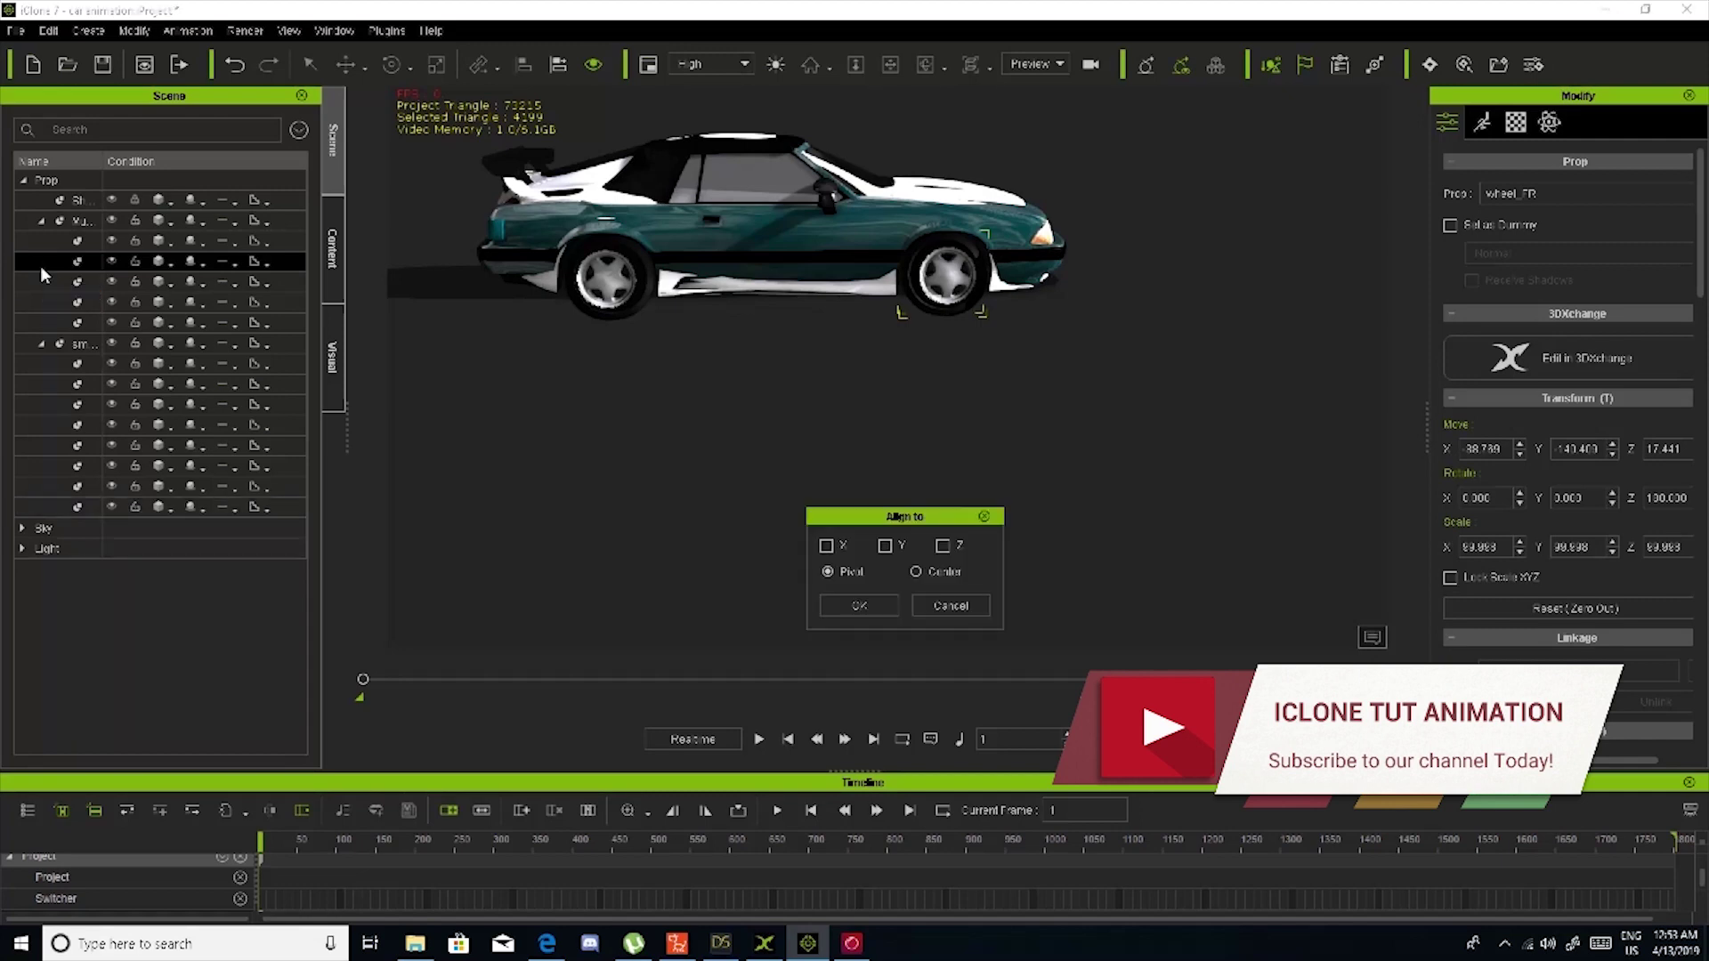
left_click(826, 546)
left_click(884, 545)
left_click(943, 546)
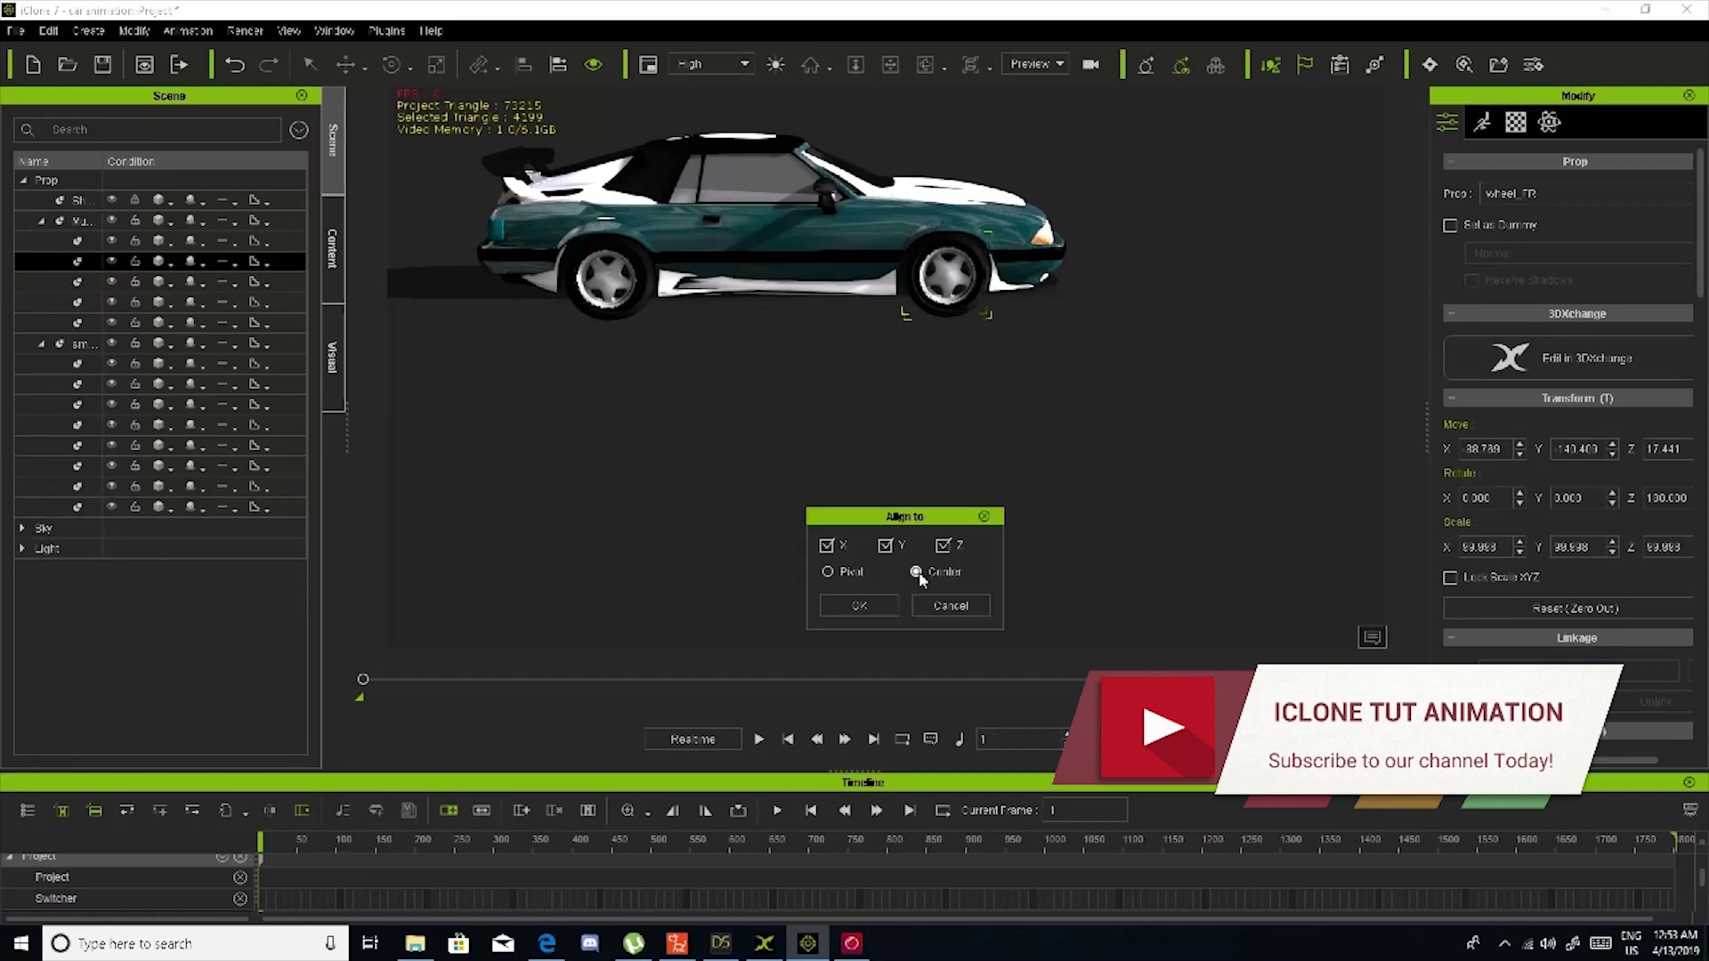
left_click(916, 573)
left_click(872, 603)
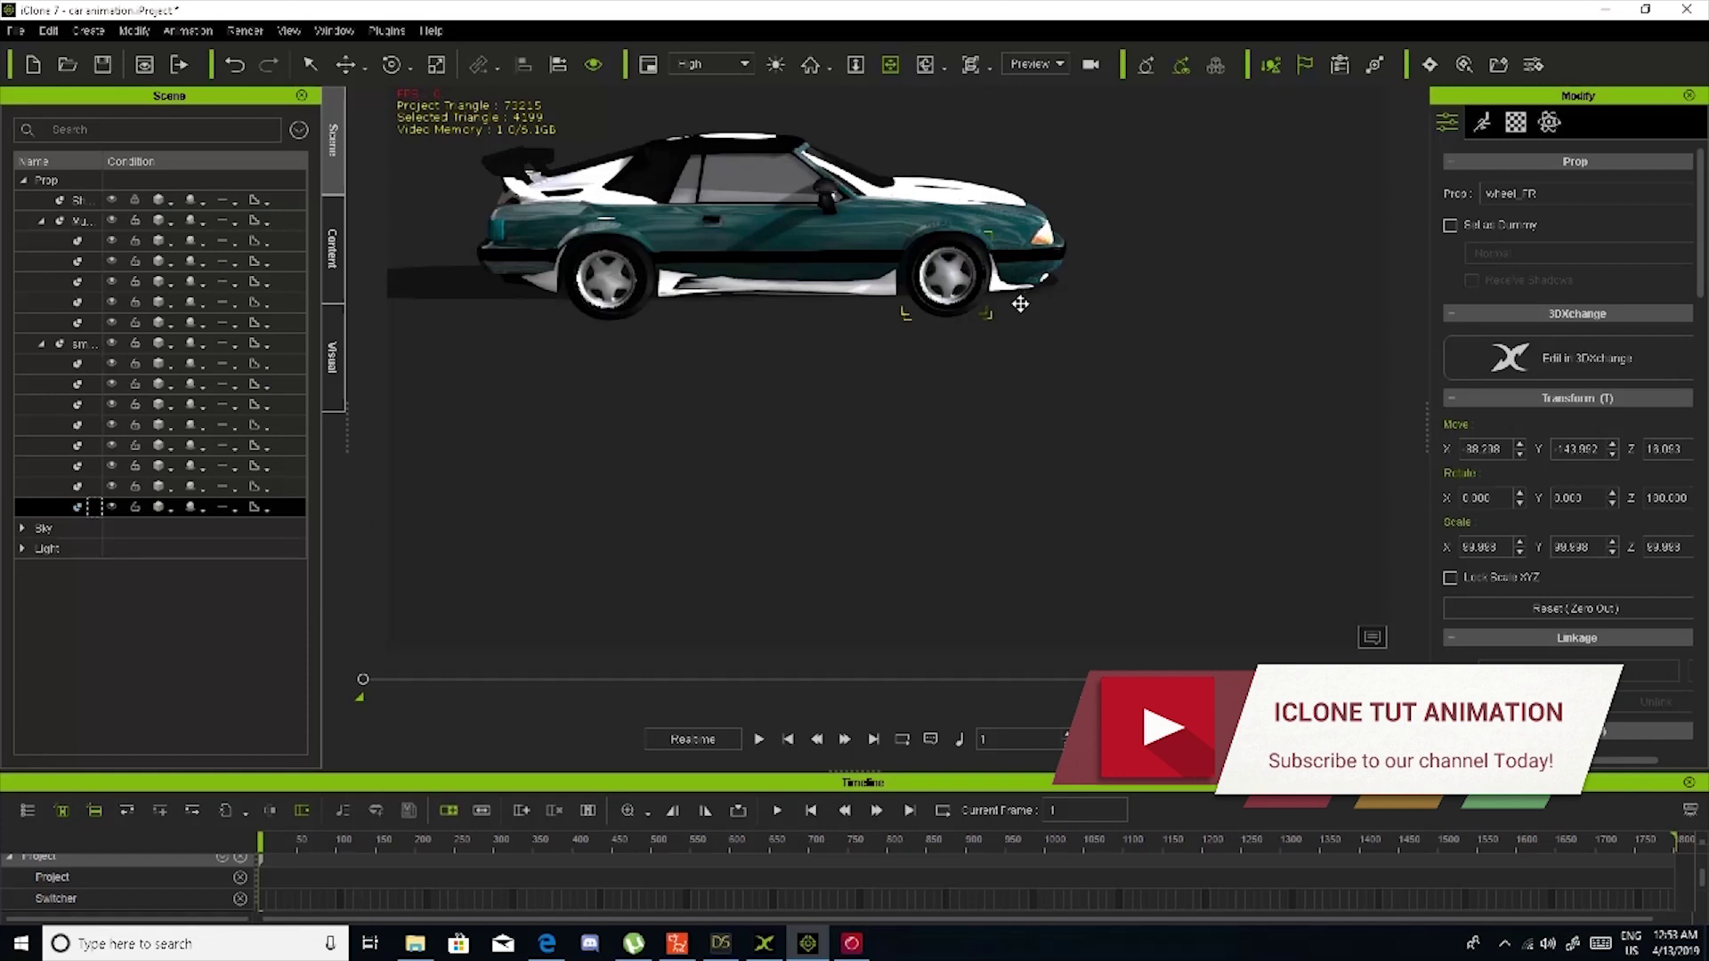
Attach the white car's wheel_FR to the Mustang's Wheel_FR
right_click(970, 326)
mouse_move(1119, 409)
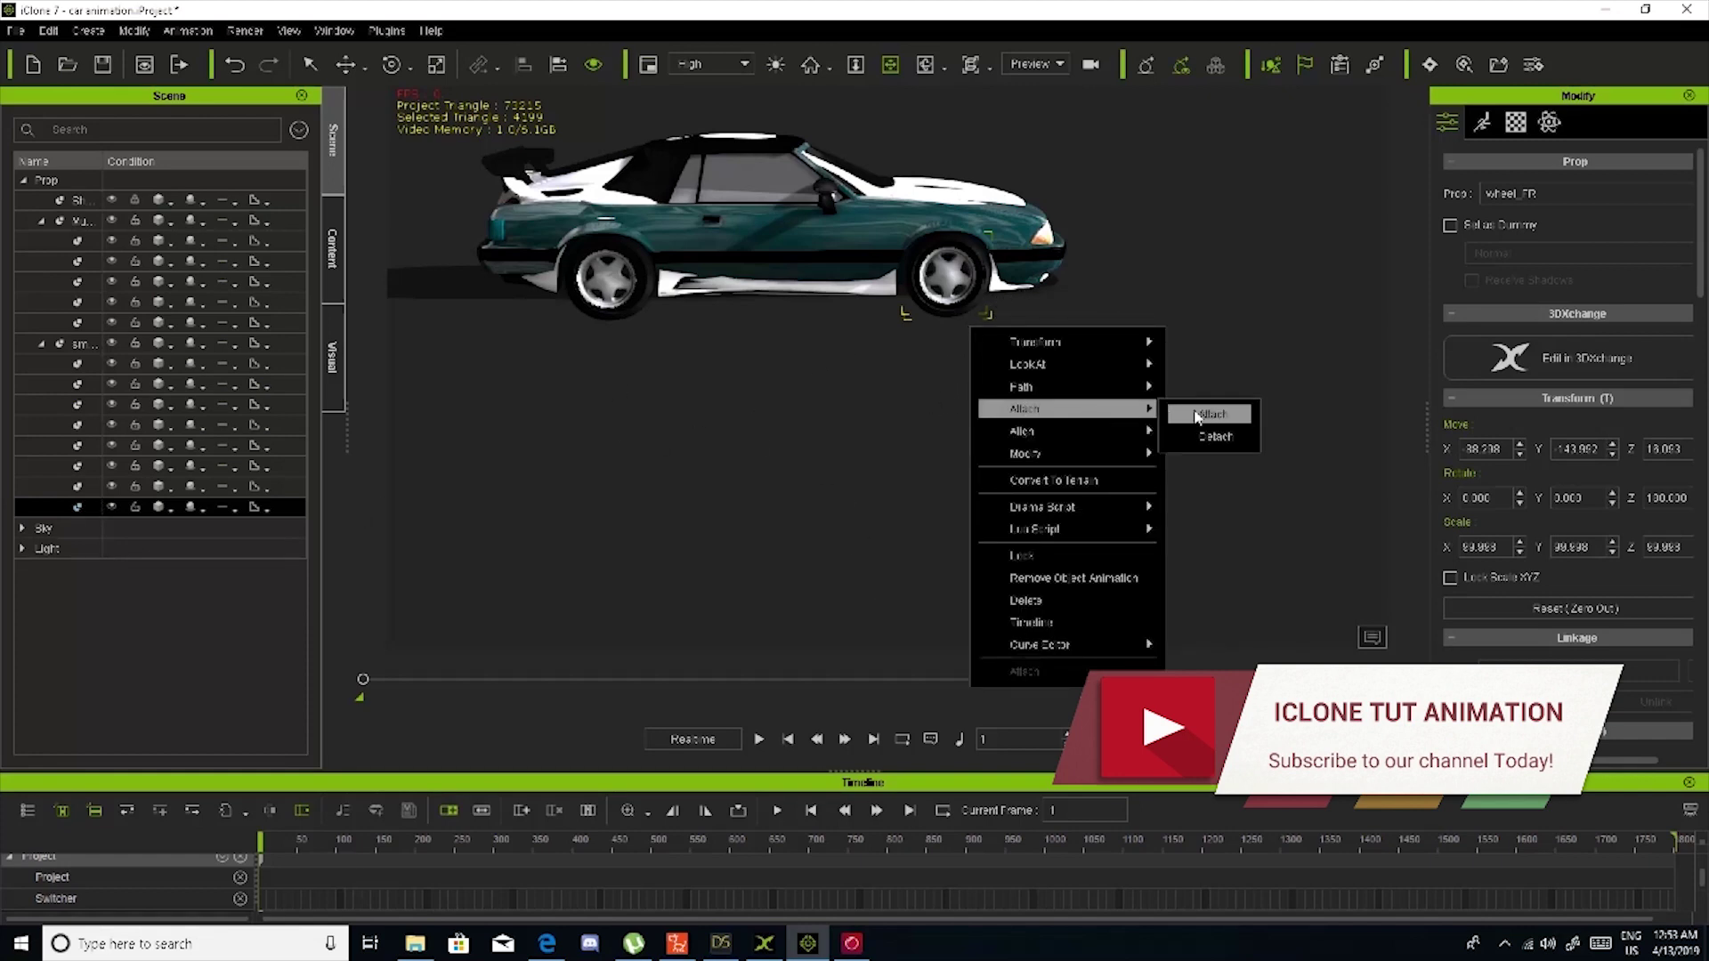
left_click(1197, 415)
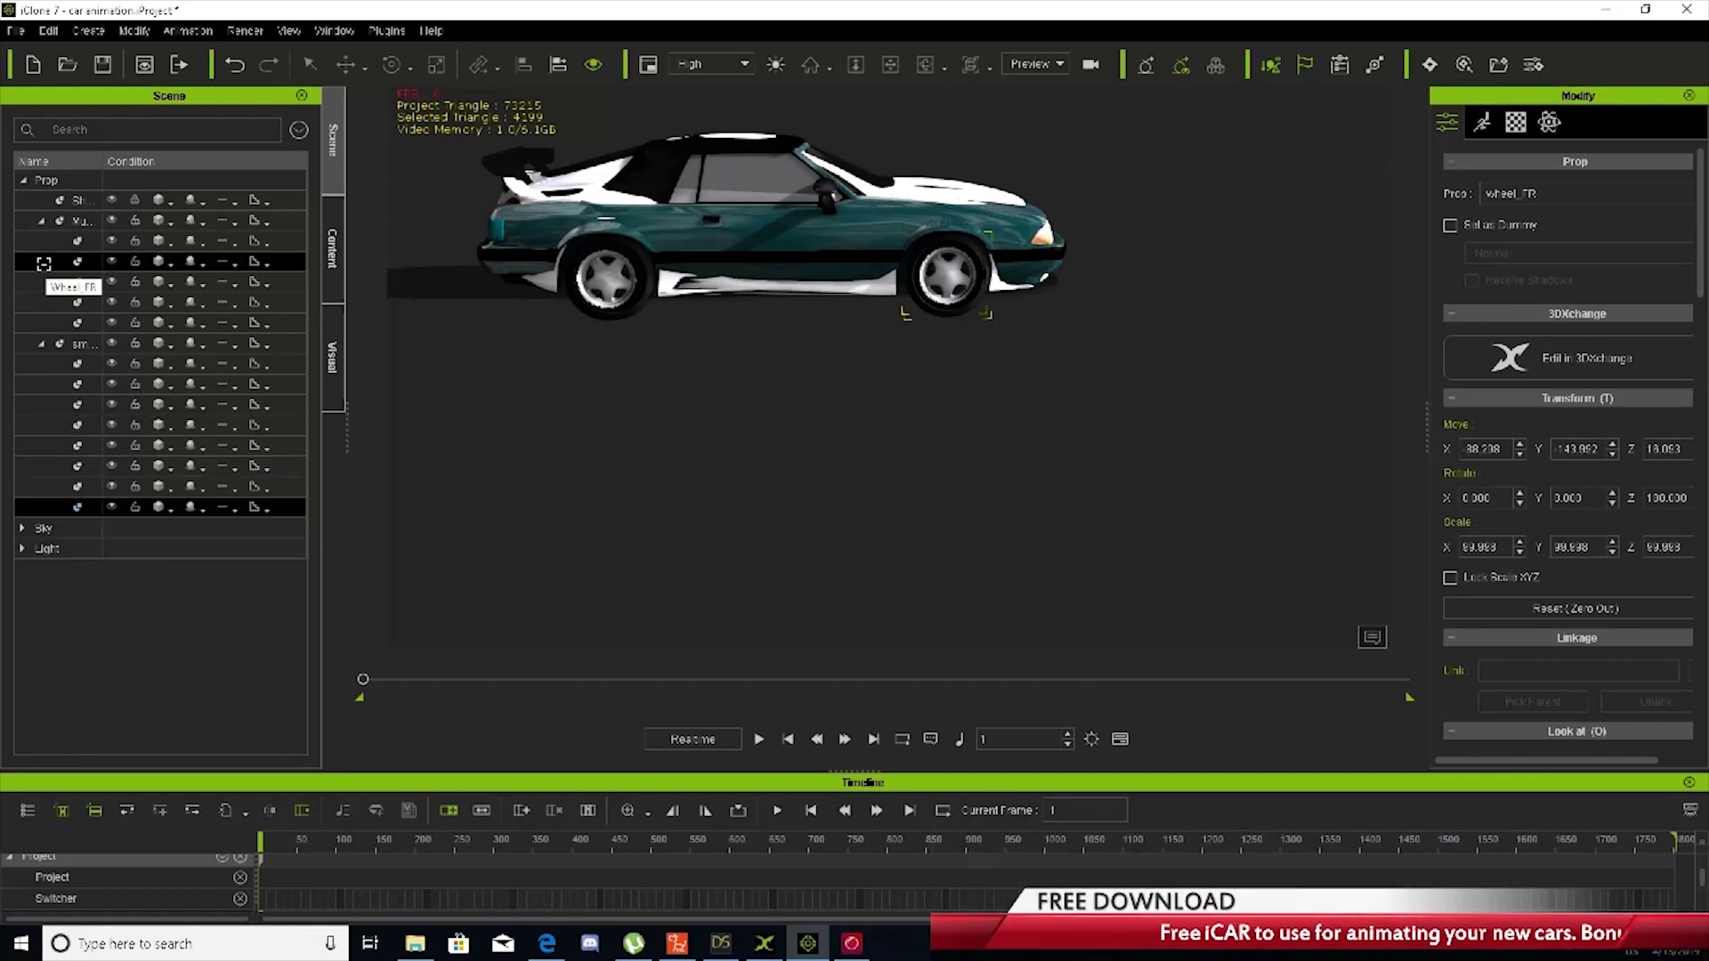
left_click(43, 264)
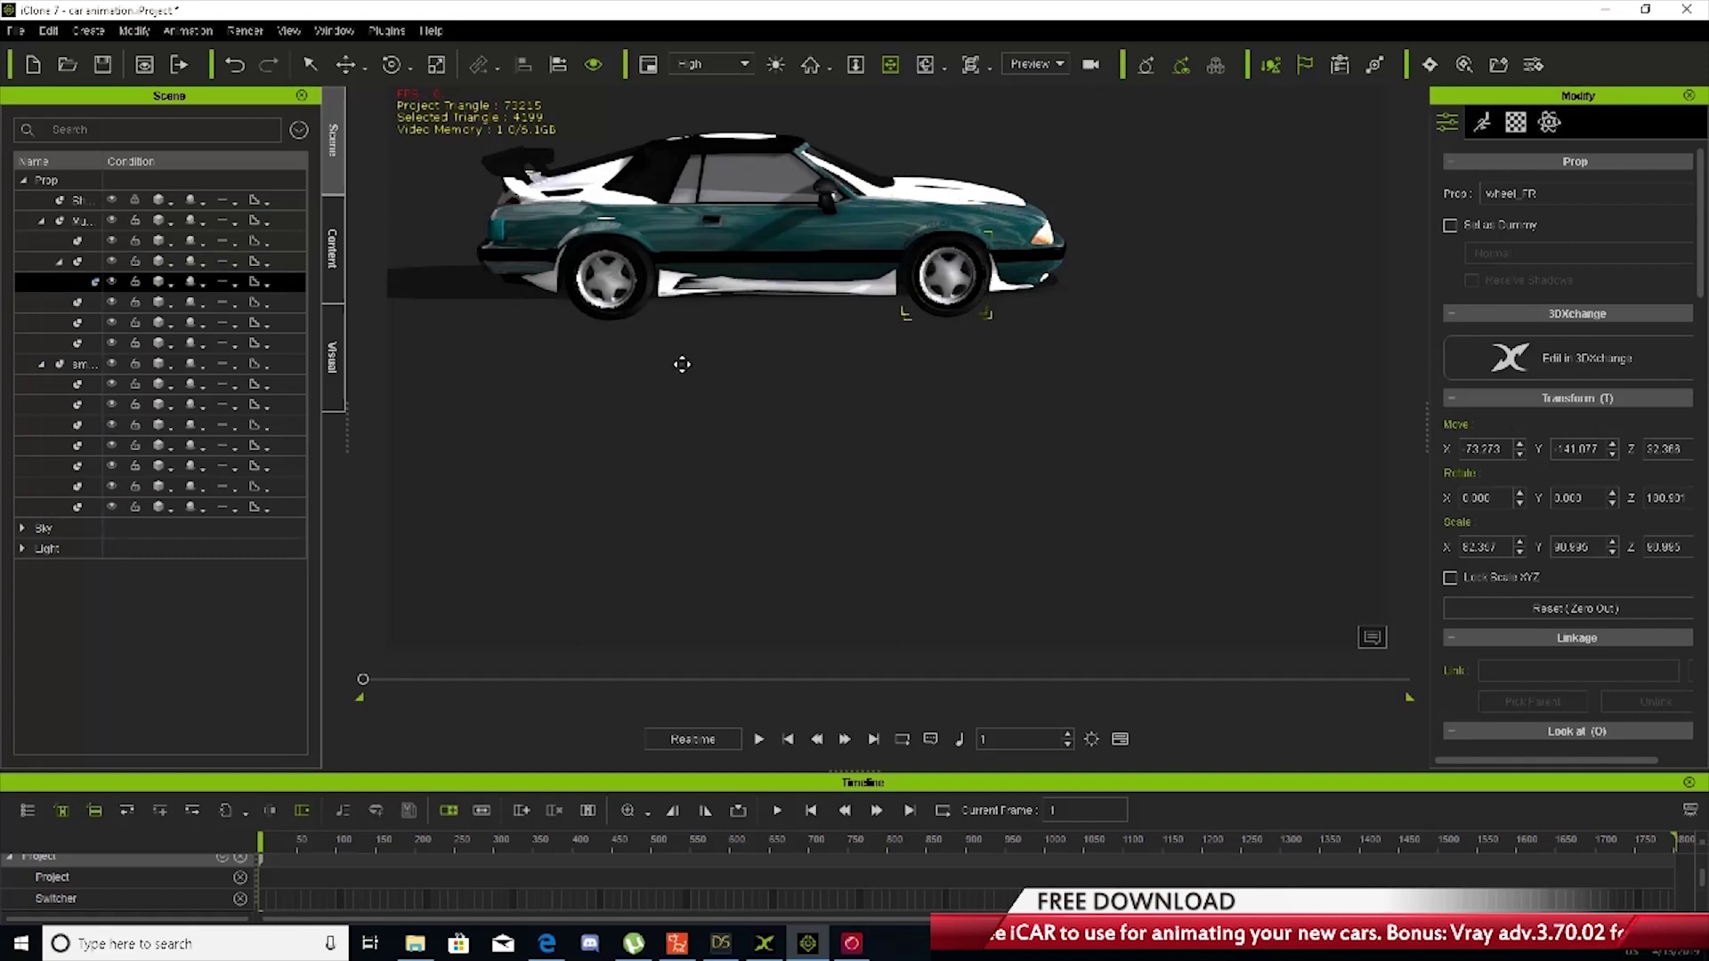
Align the white car's whell_FL to the Mustang's Wheel_FL on X, Y and Z, using Center
left_click(49, 487)
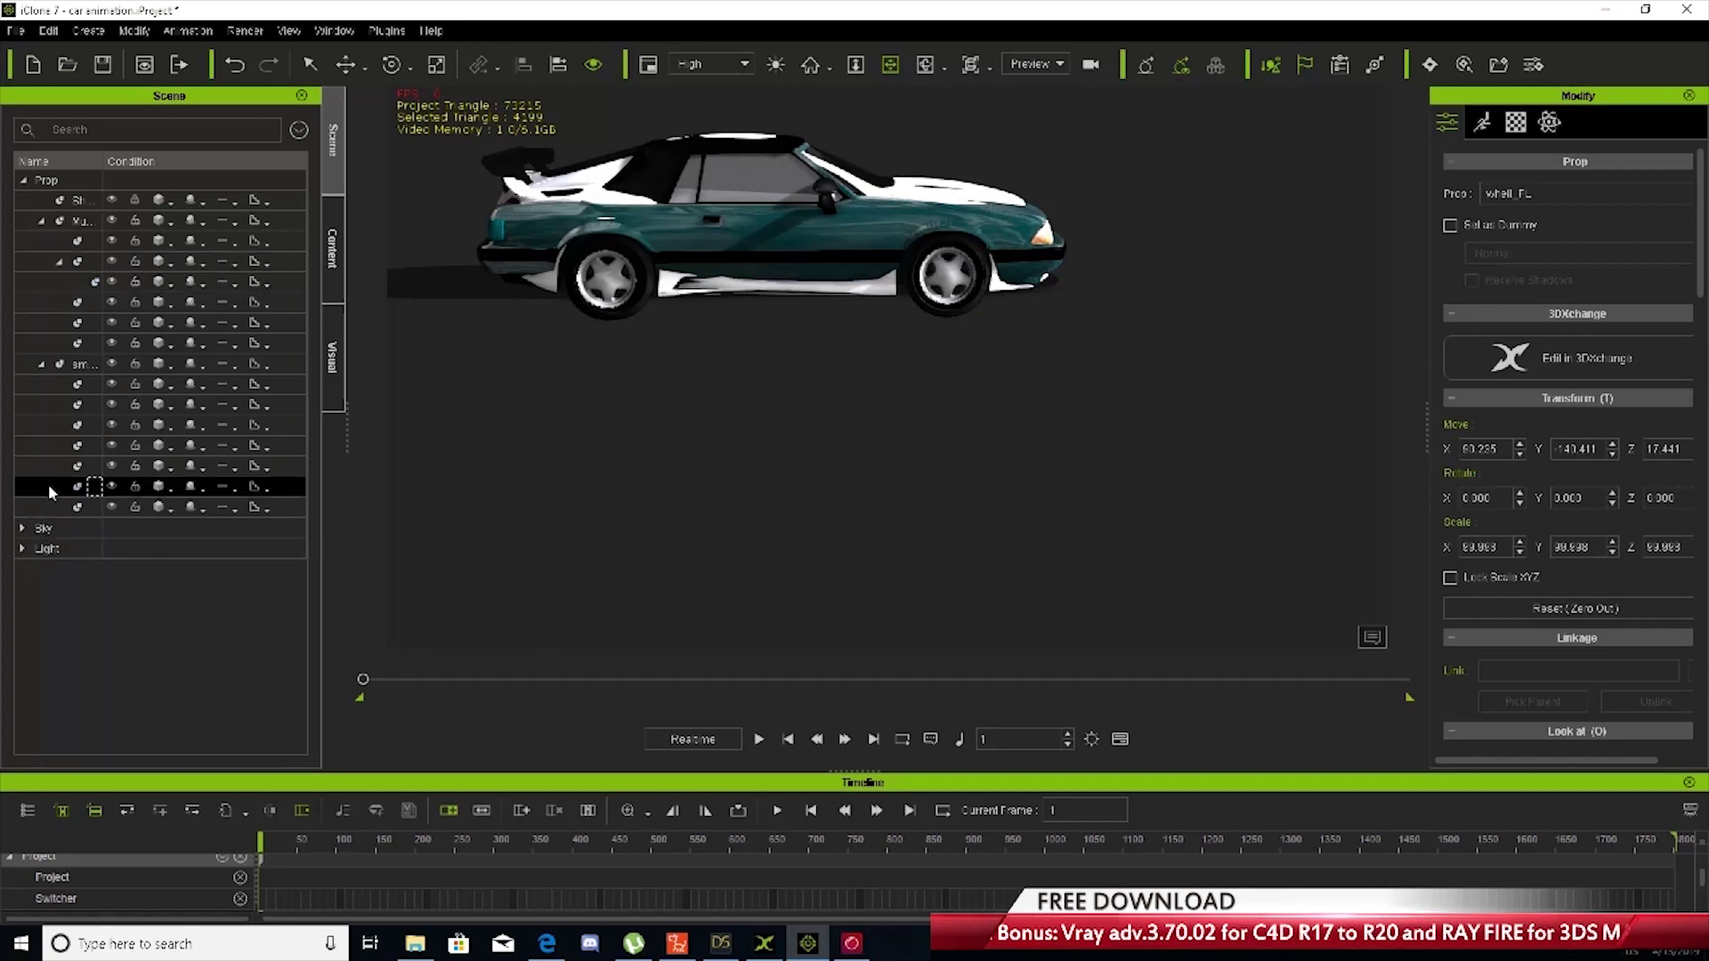
right_click_drag(912, 324, 663, 296)
left_click_drag(951, 279, 866, 381)
right_click_drag(866, 381, 824, 393)
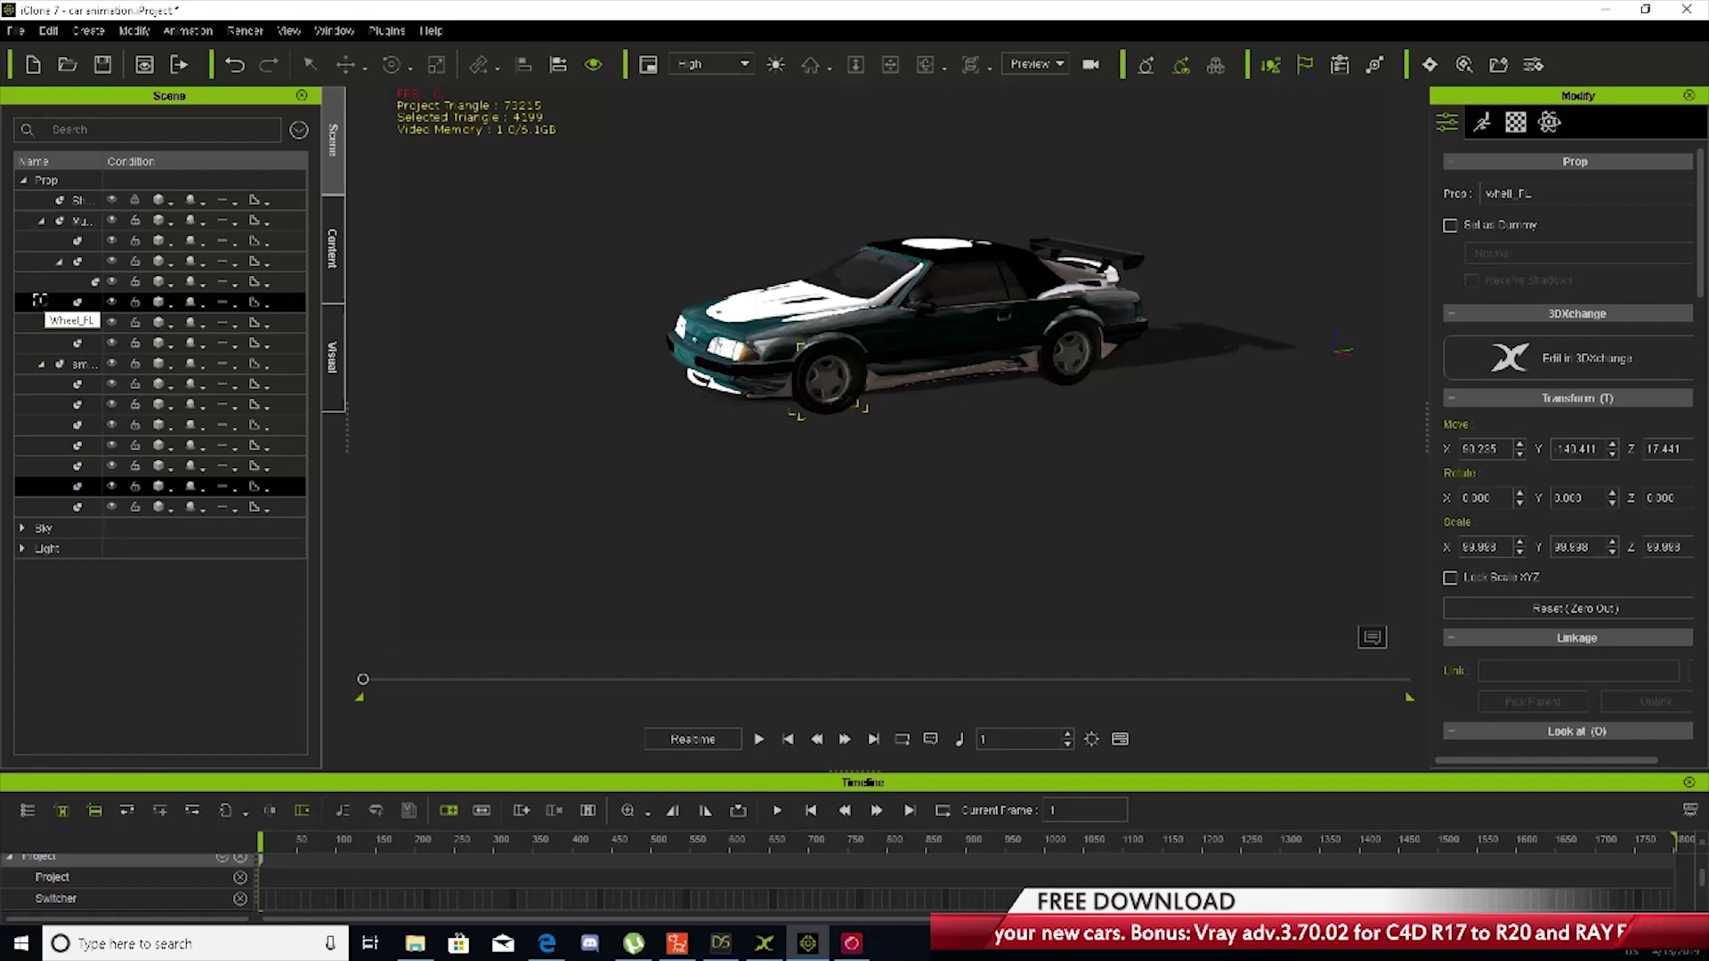
left_click(40, 302)
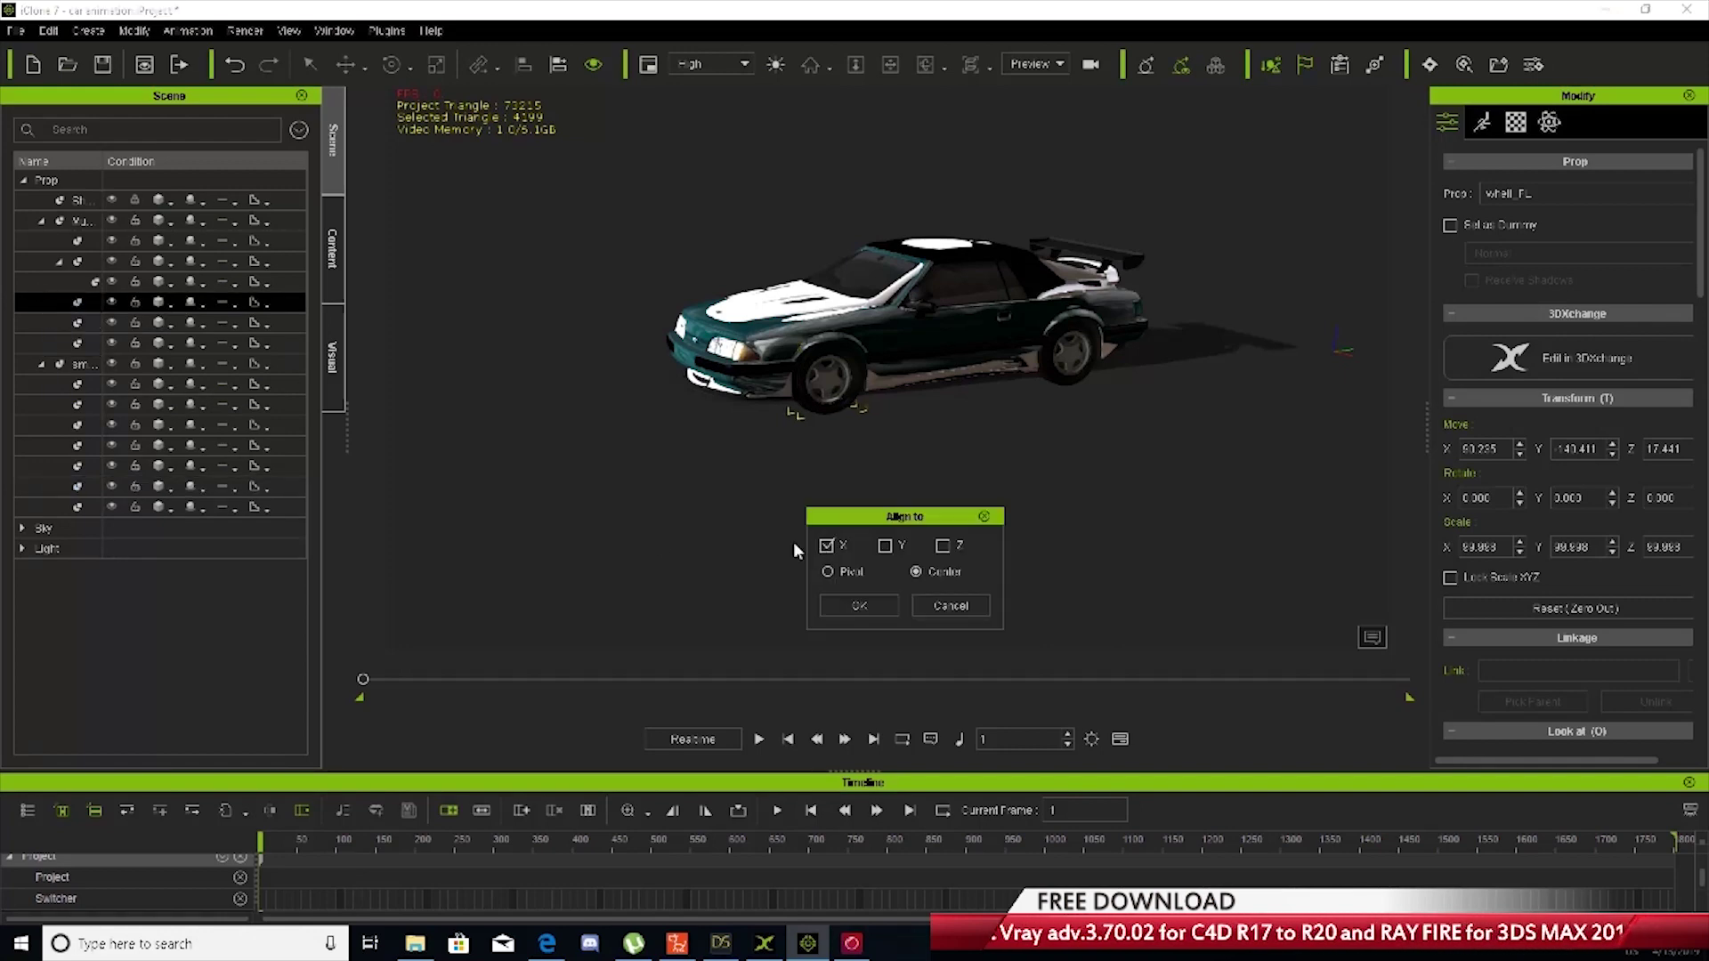
left_click(885, 545)
left_click(942, 545)
left_click(879, 603)
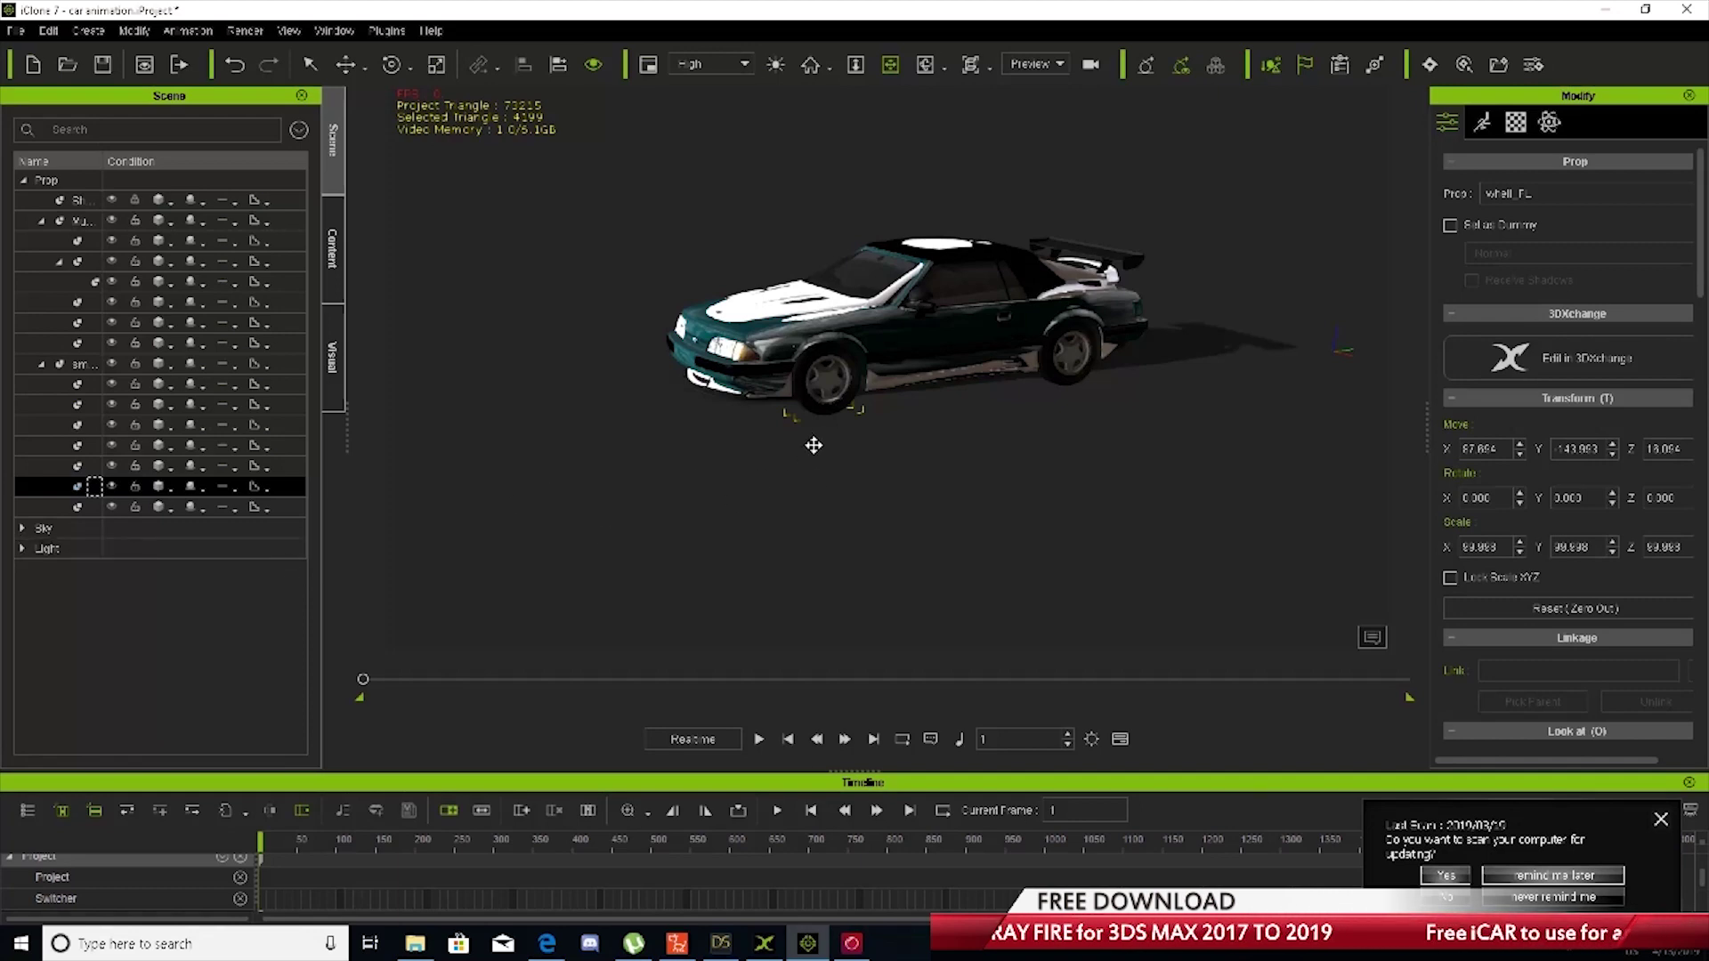
Attach the white car's whell_FL to the Mustang's Wheel_FL
right_click(840, 436)
mouse_move(1015, 518)
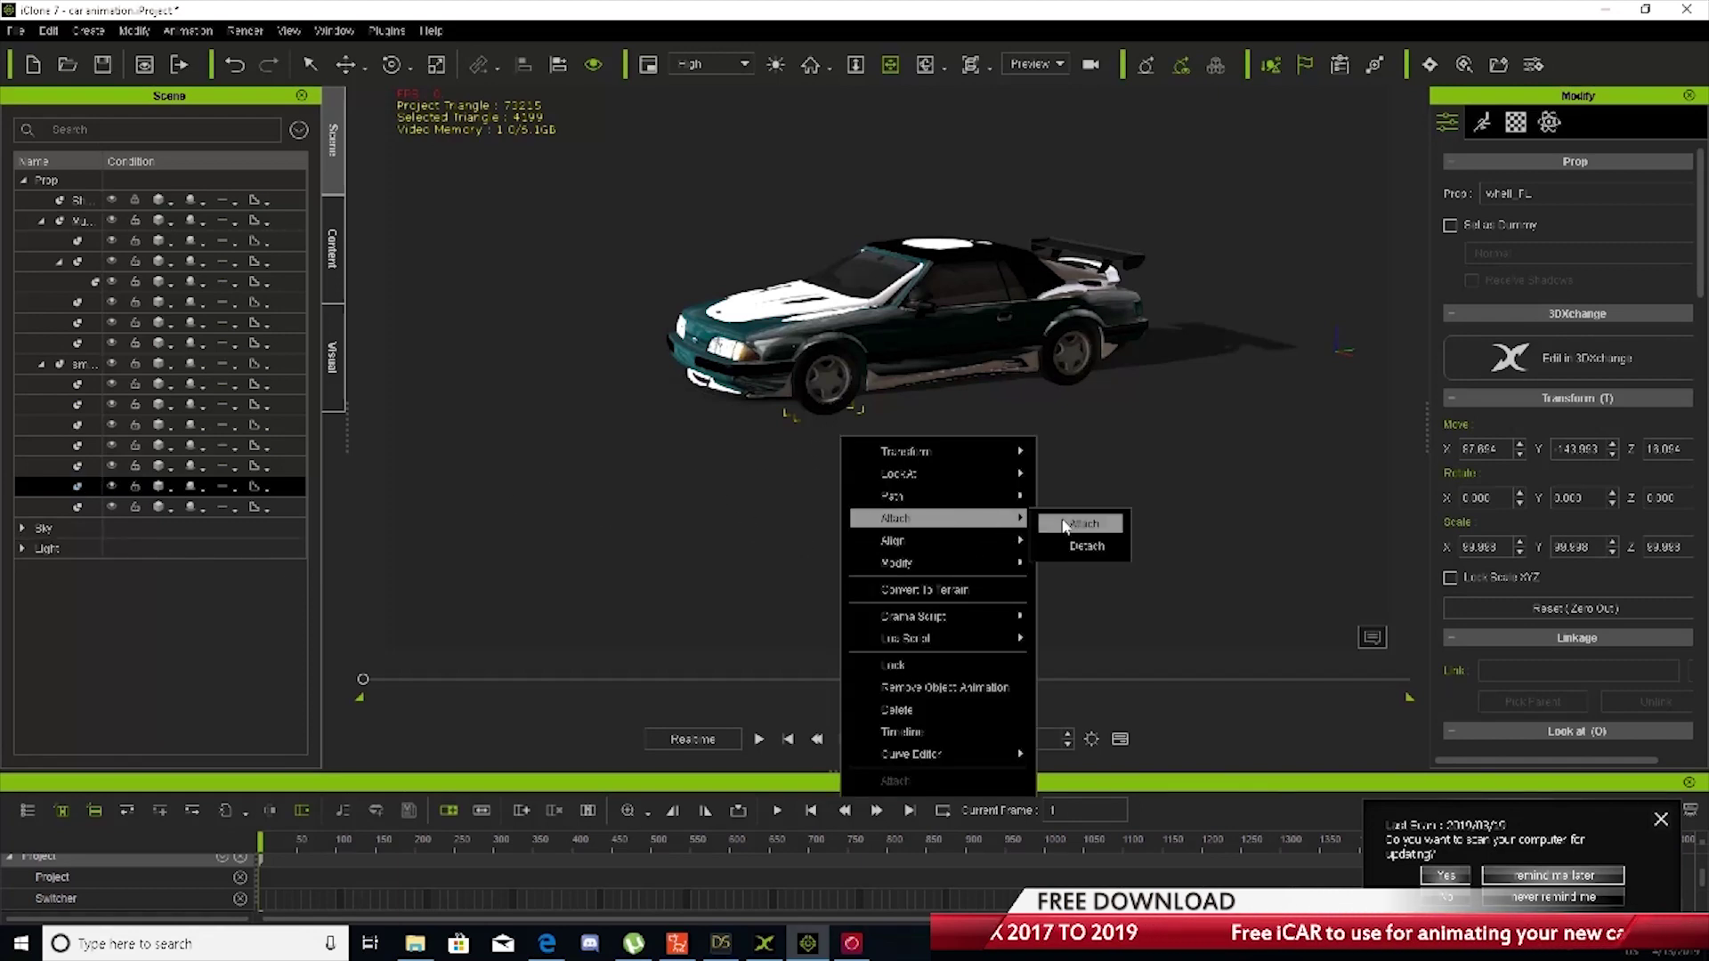
left_click(1065, 525)
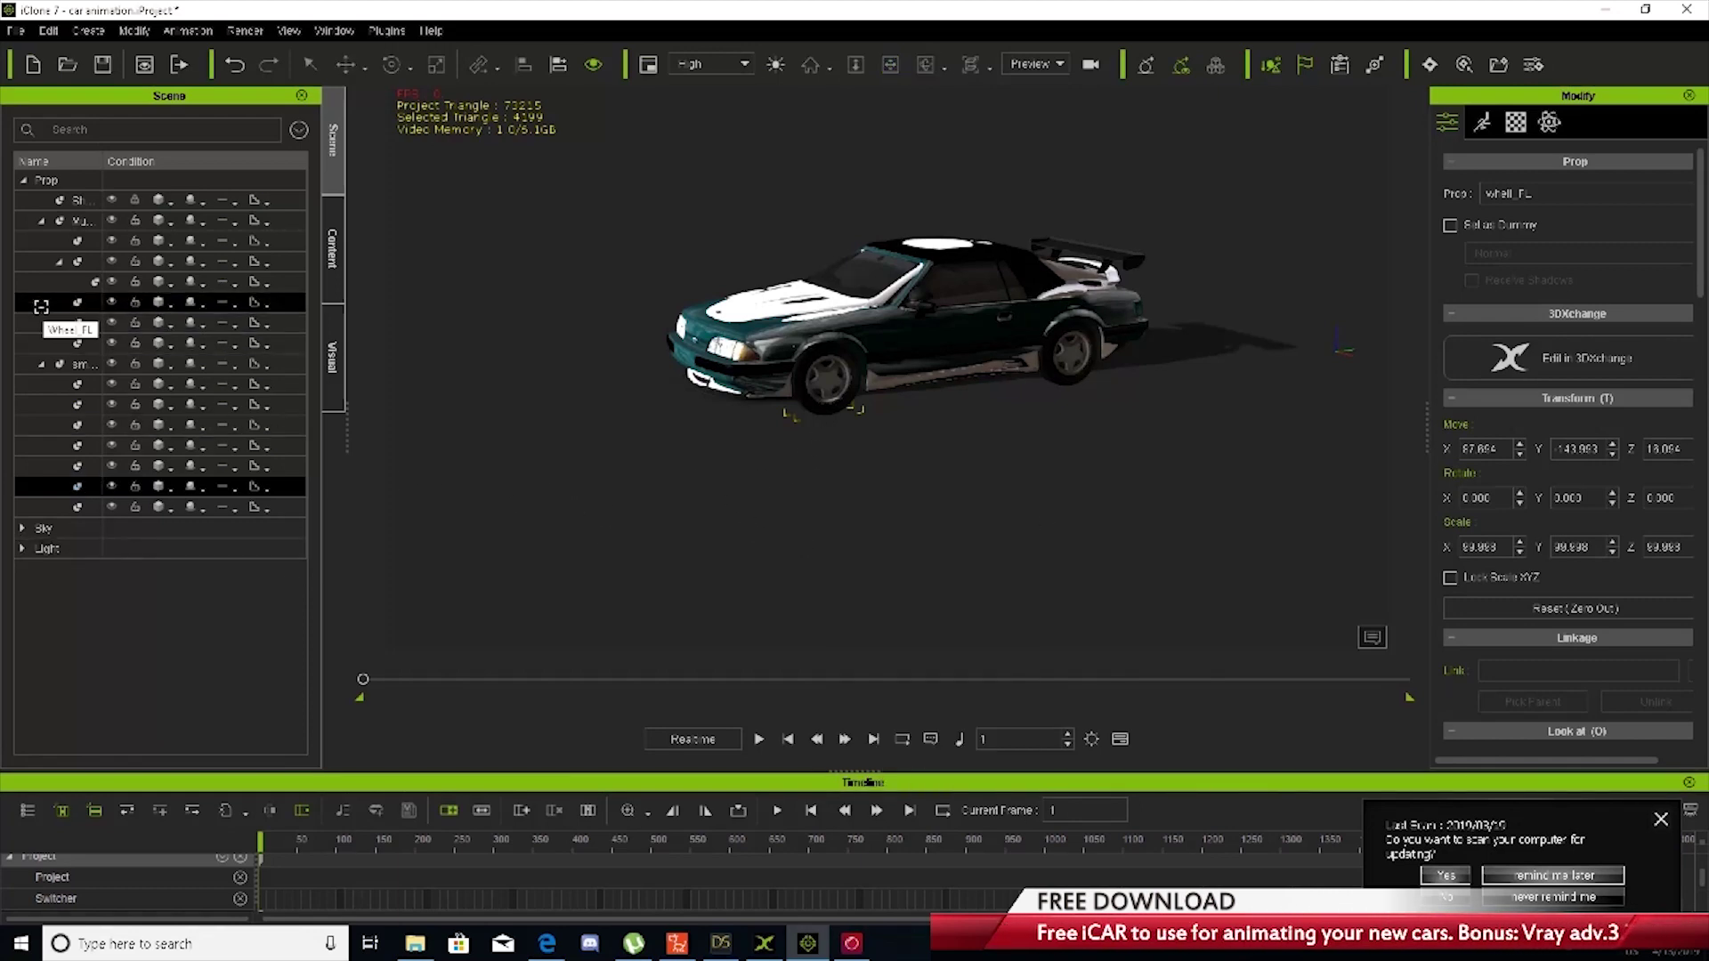
left_click(41, 306)
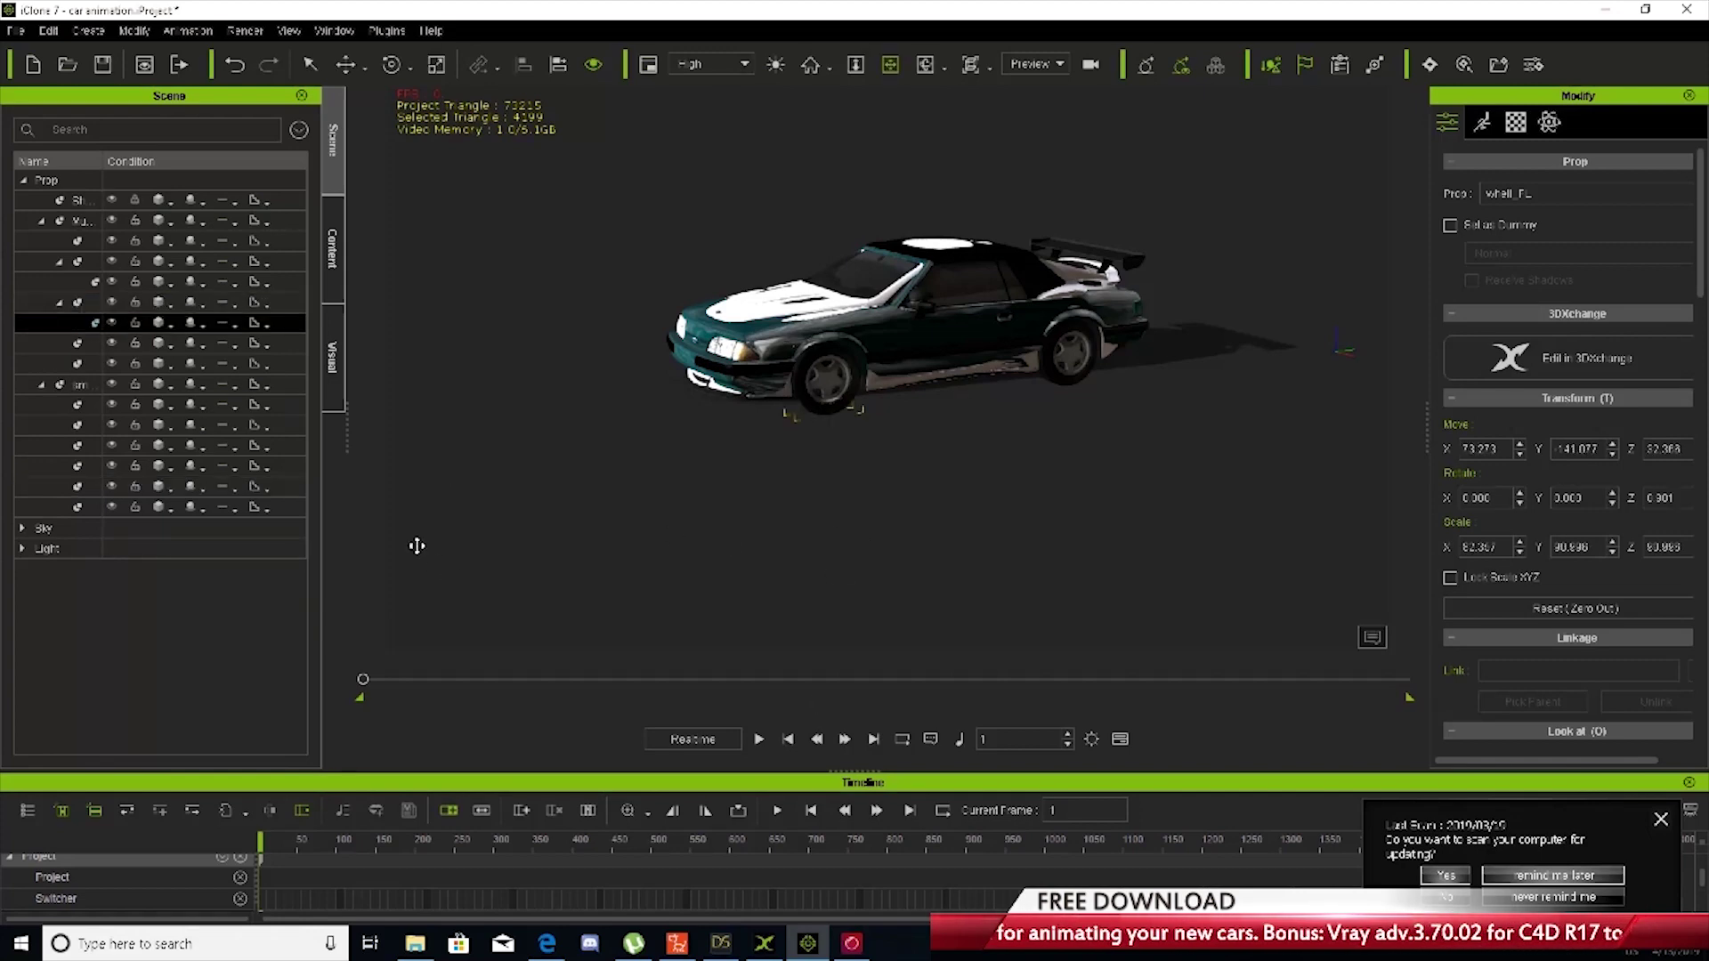
Find the white car's back left wheel and align it to the Mustang's back left wheel on X, Y and Z, using Center
left_click(55, 467)
left_click(43, 447)
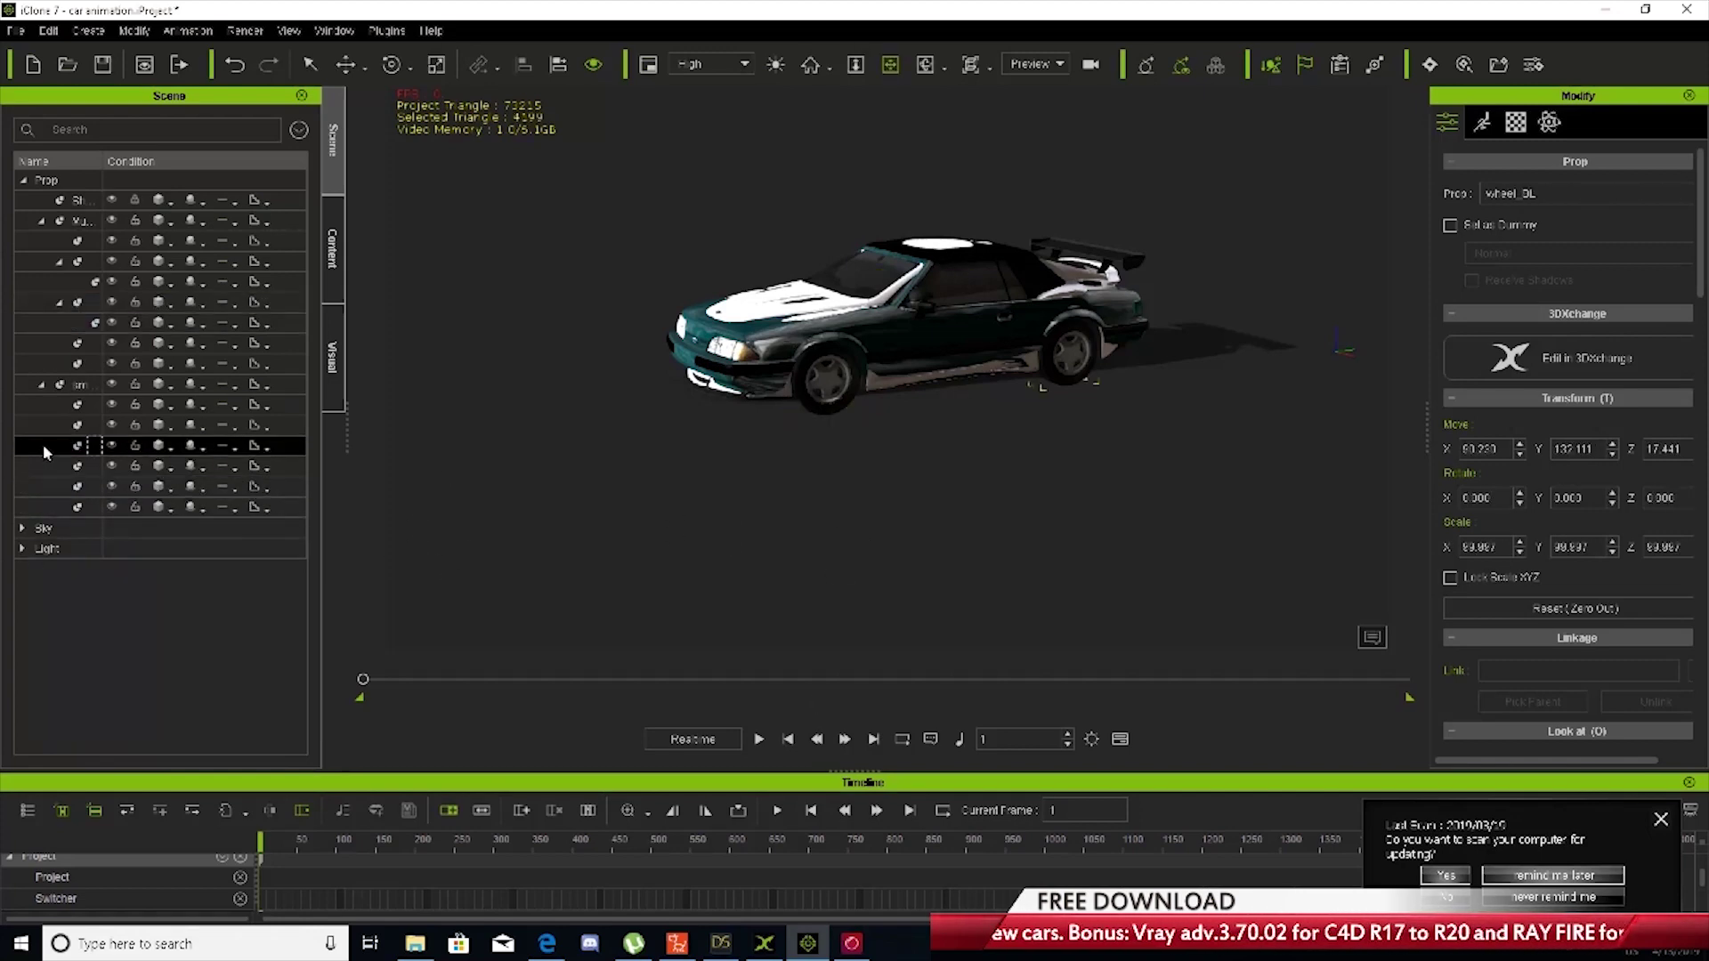
left_click(39, 404)
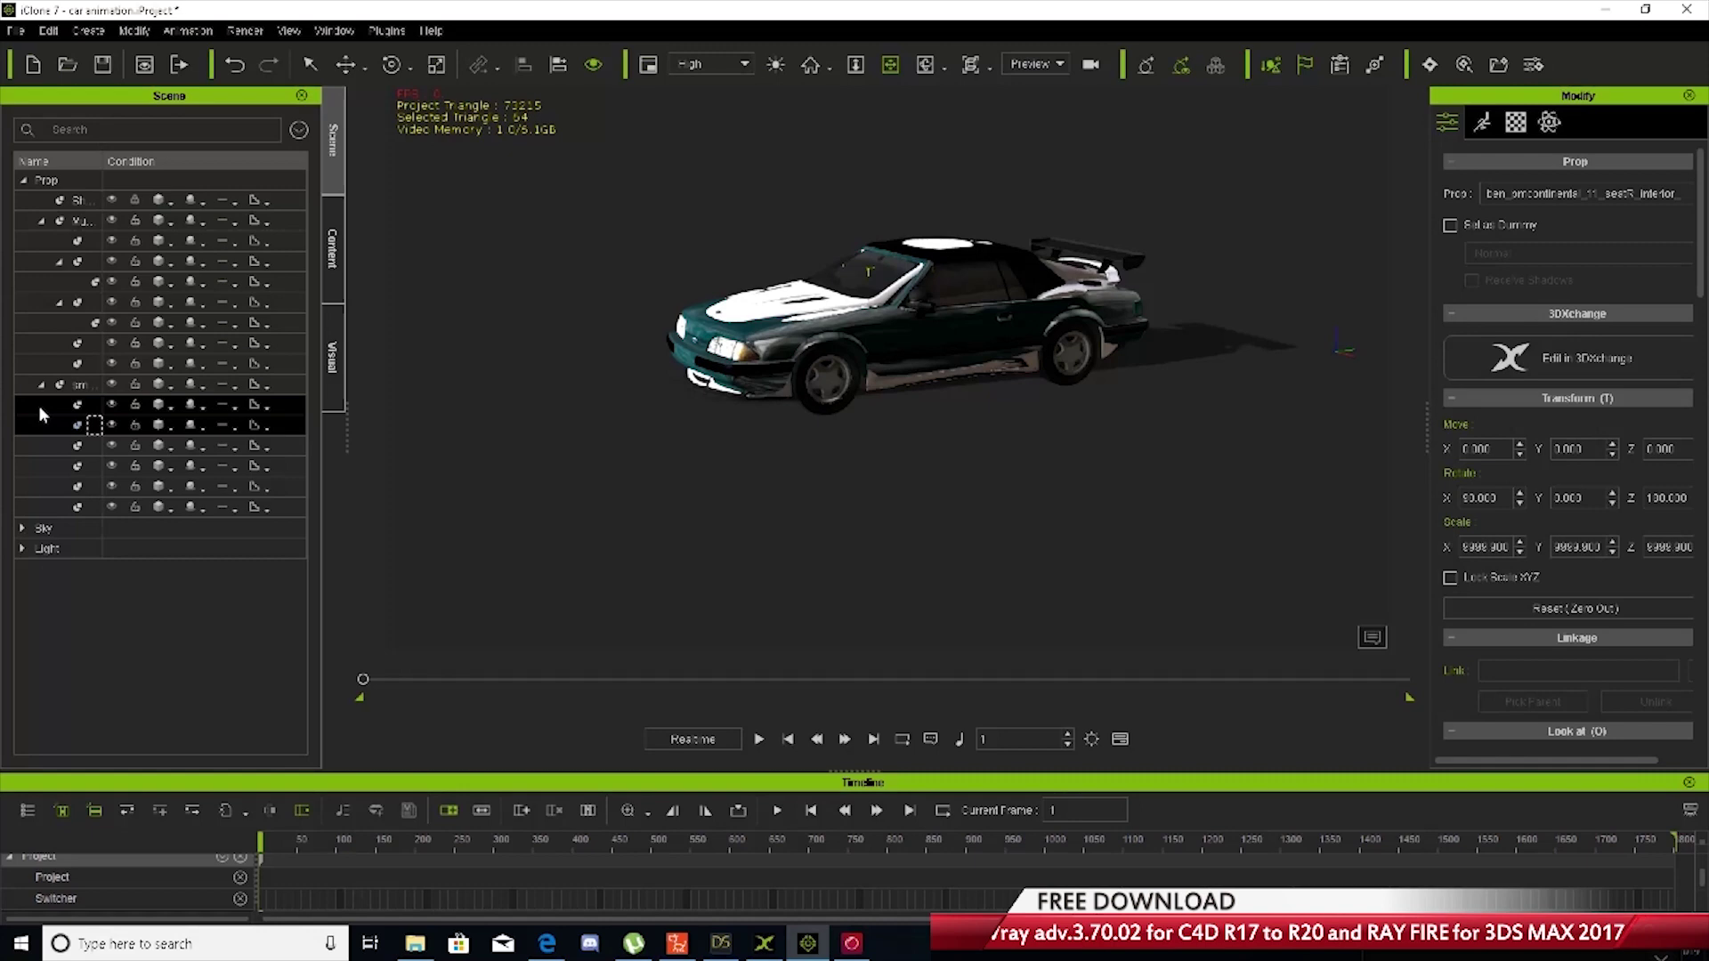
left_click(37, 489)
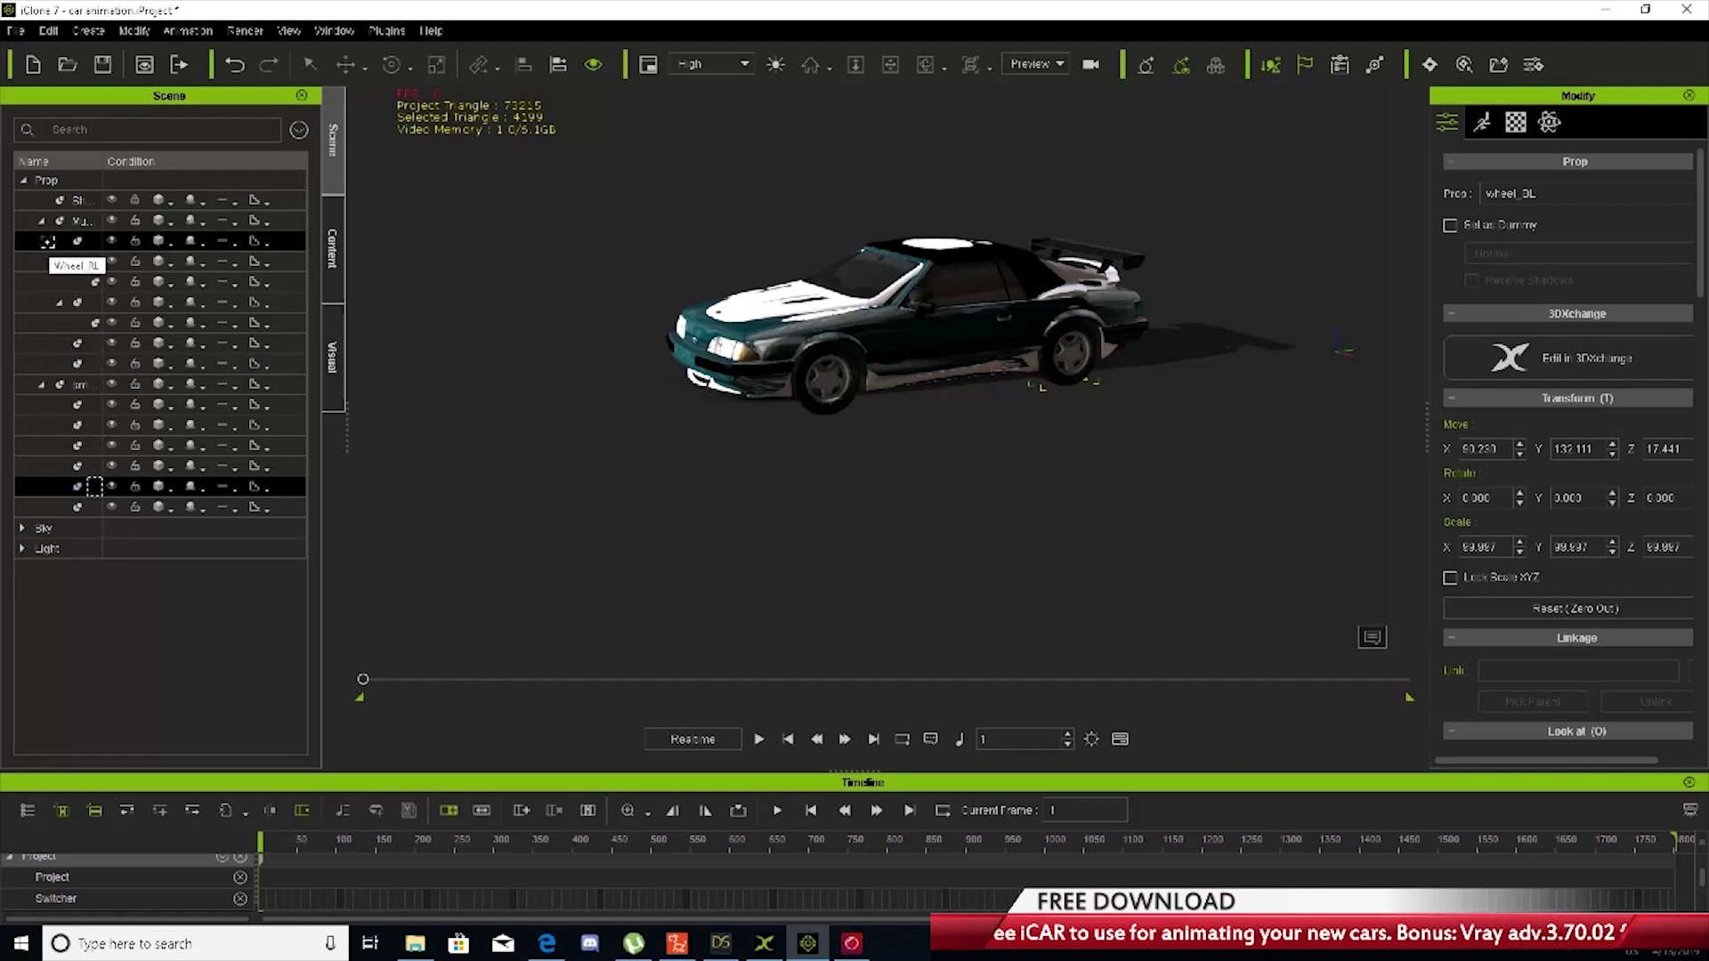
left_click(47, 241)
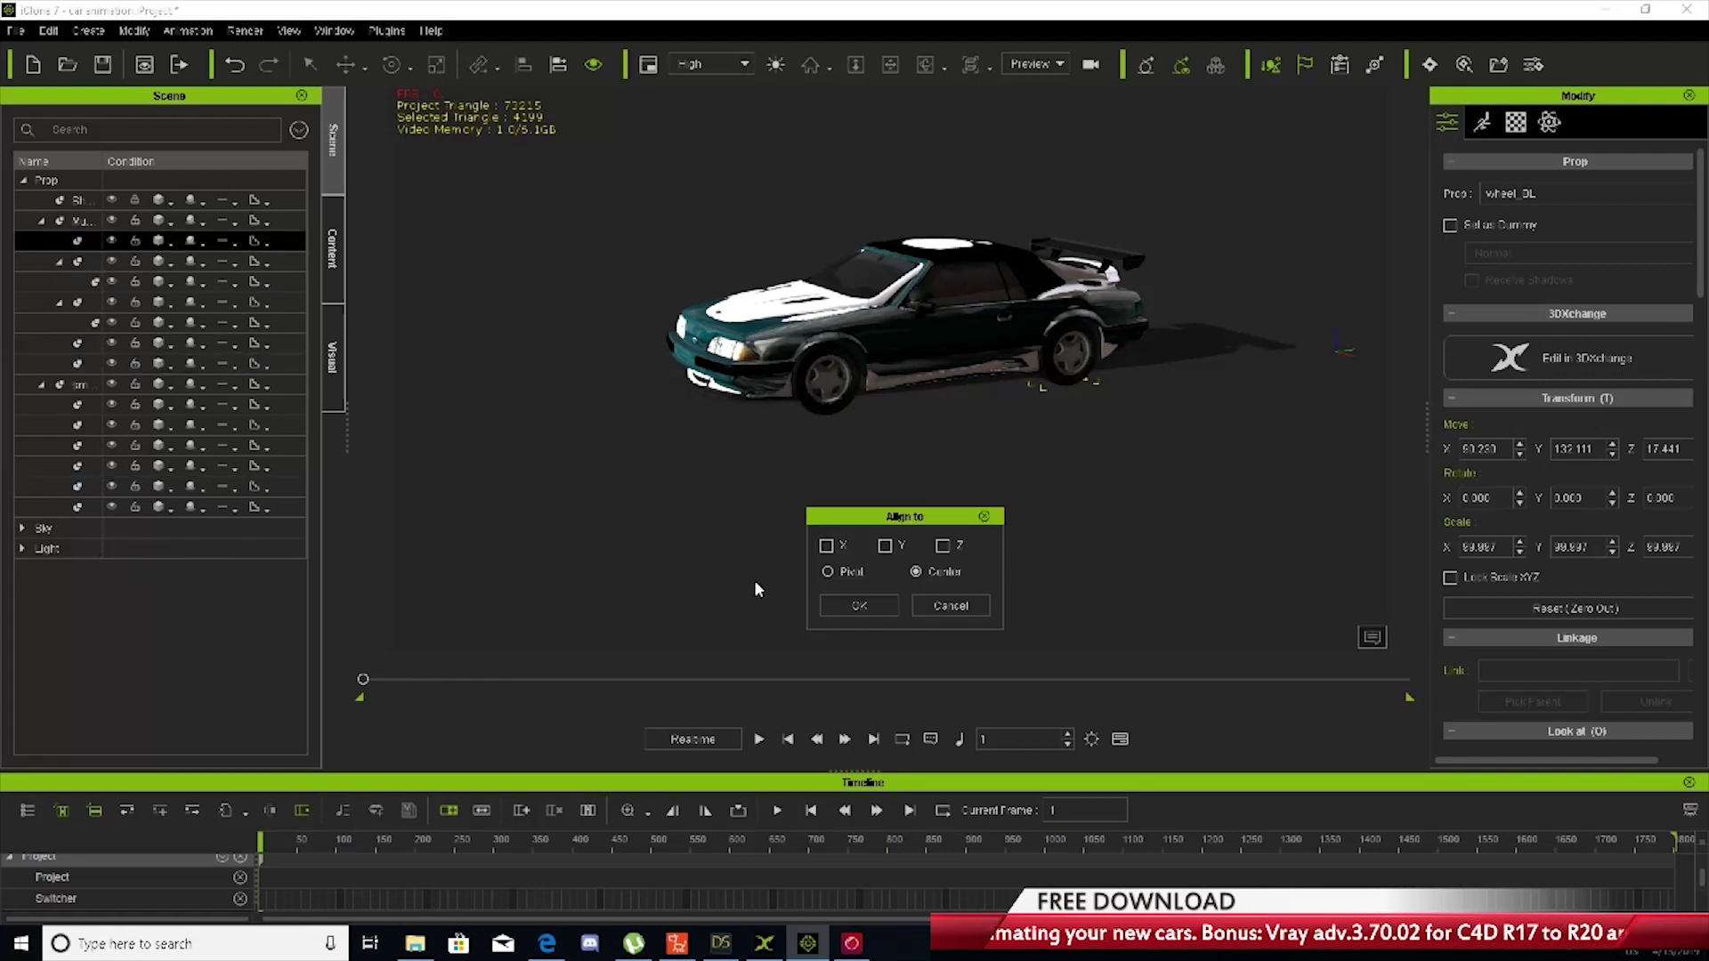
left_click(871, 607)
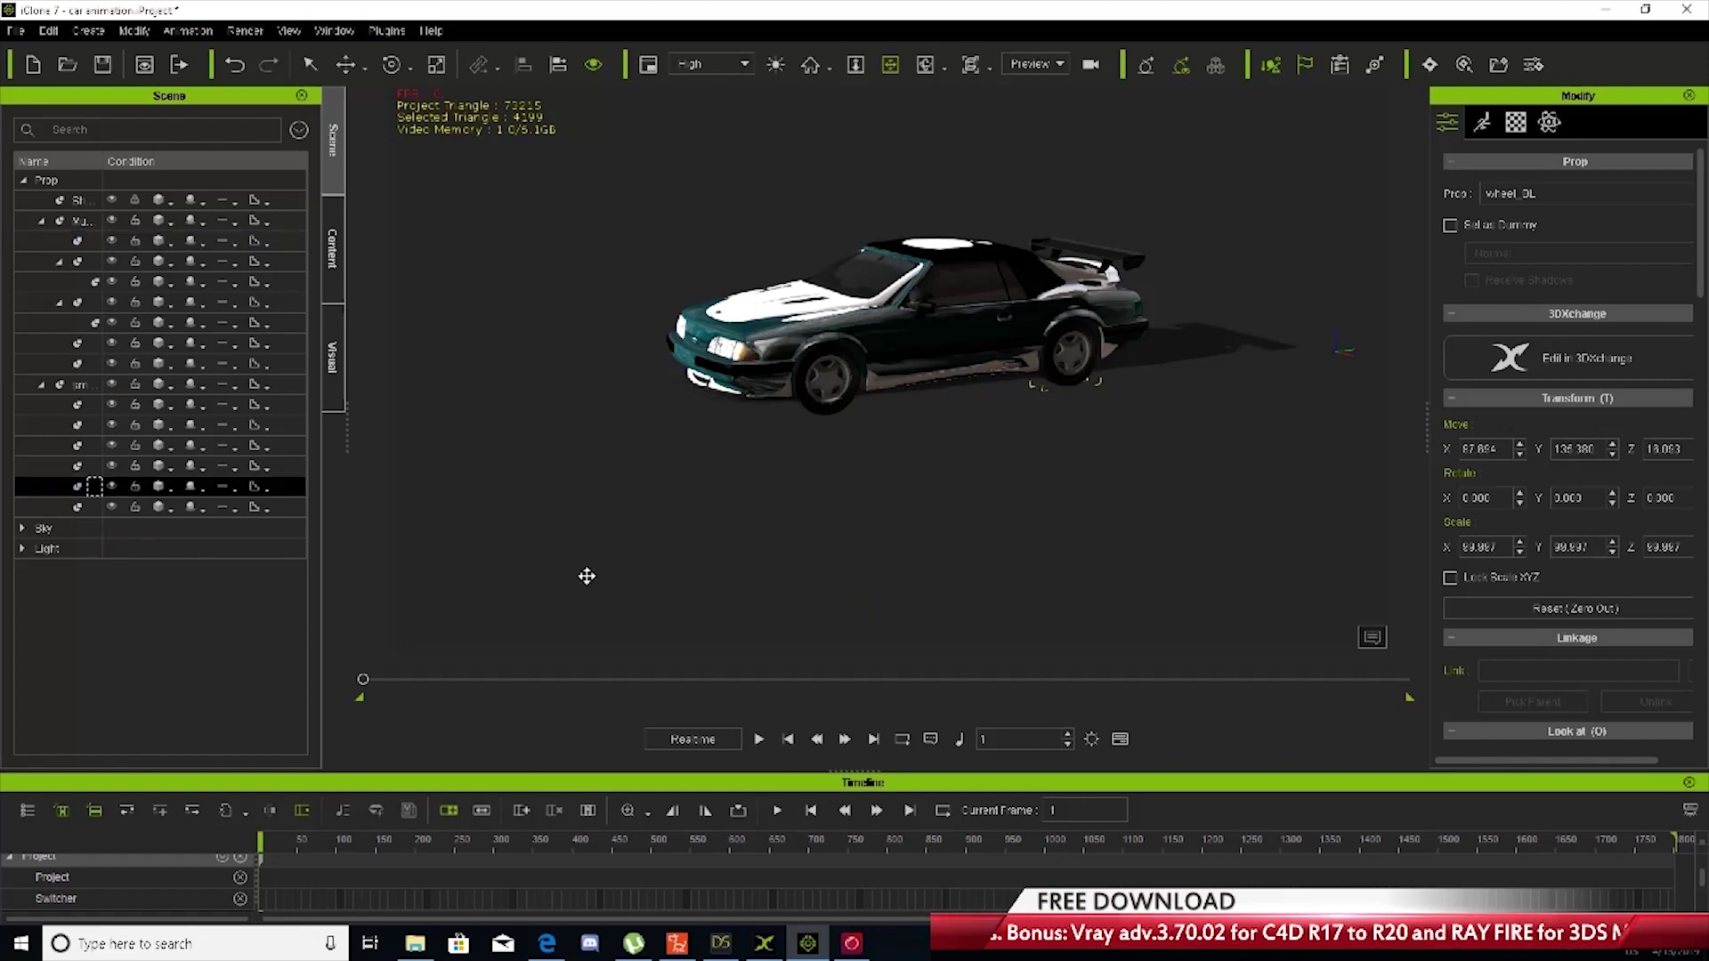
Attach the white car's back left wheel to the Mustang's back left wheel
right_click(1005, 461)
mouse_move(1068, 543)
left_click(1237, 552)
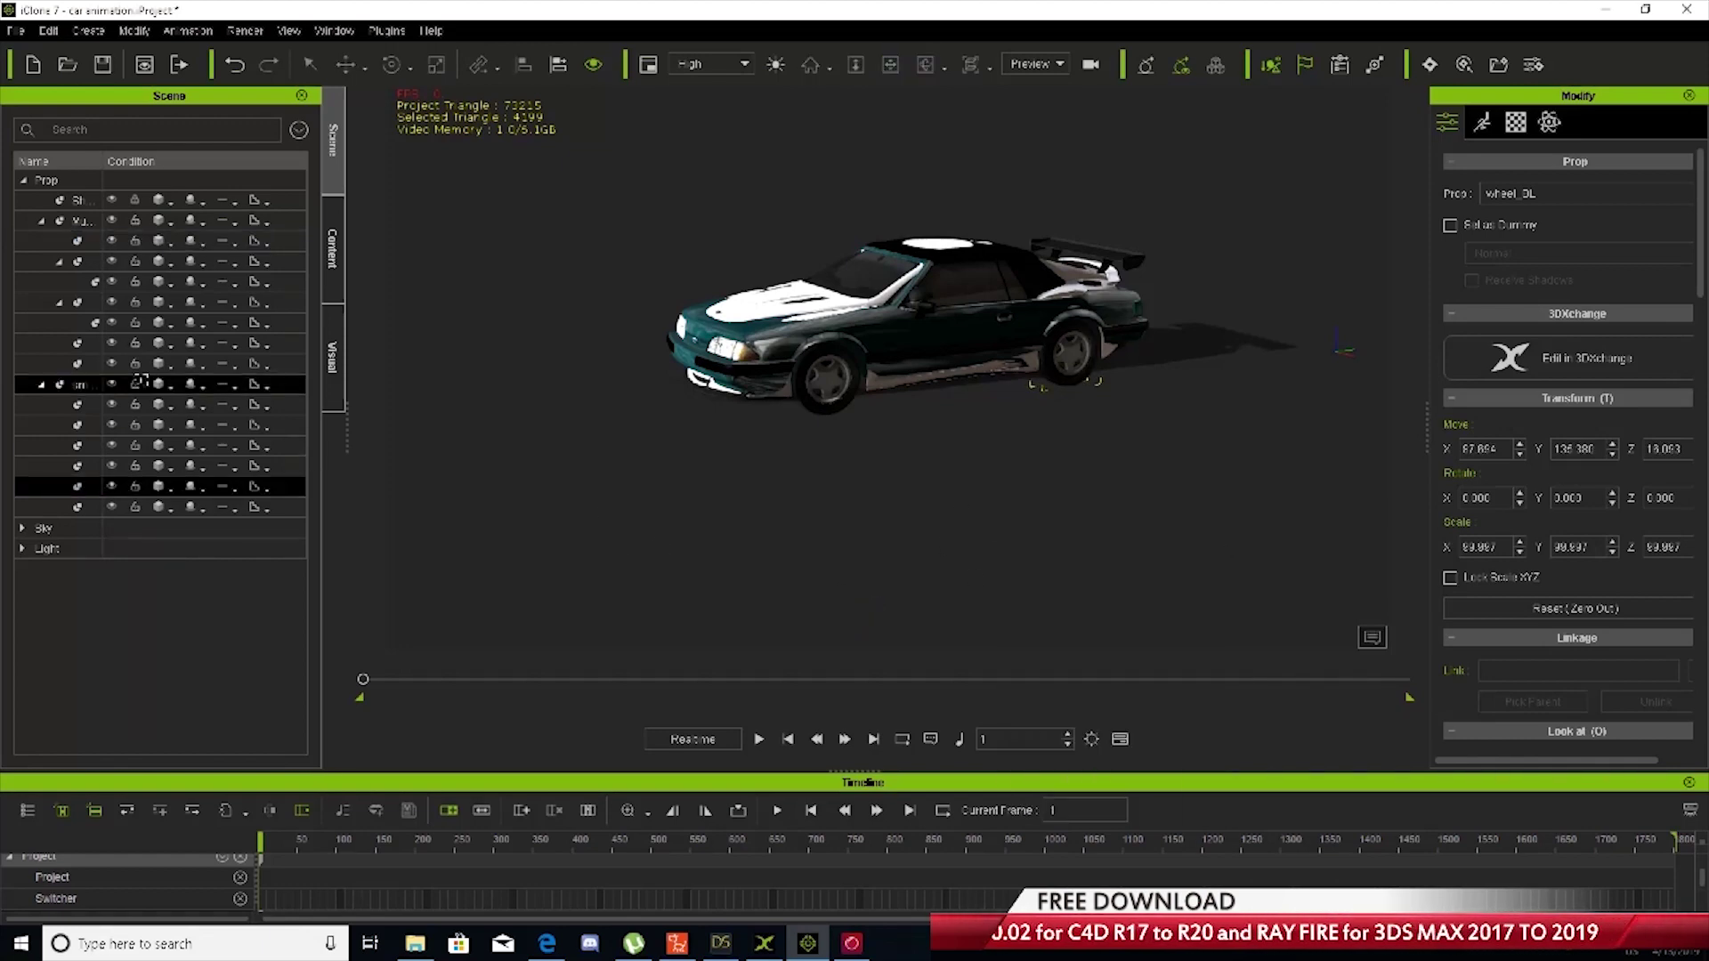
left_click(161, 240)
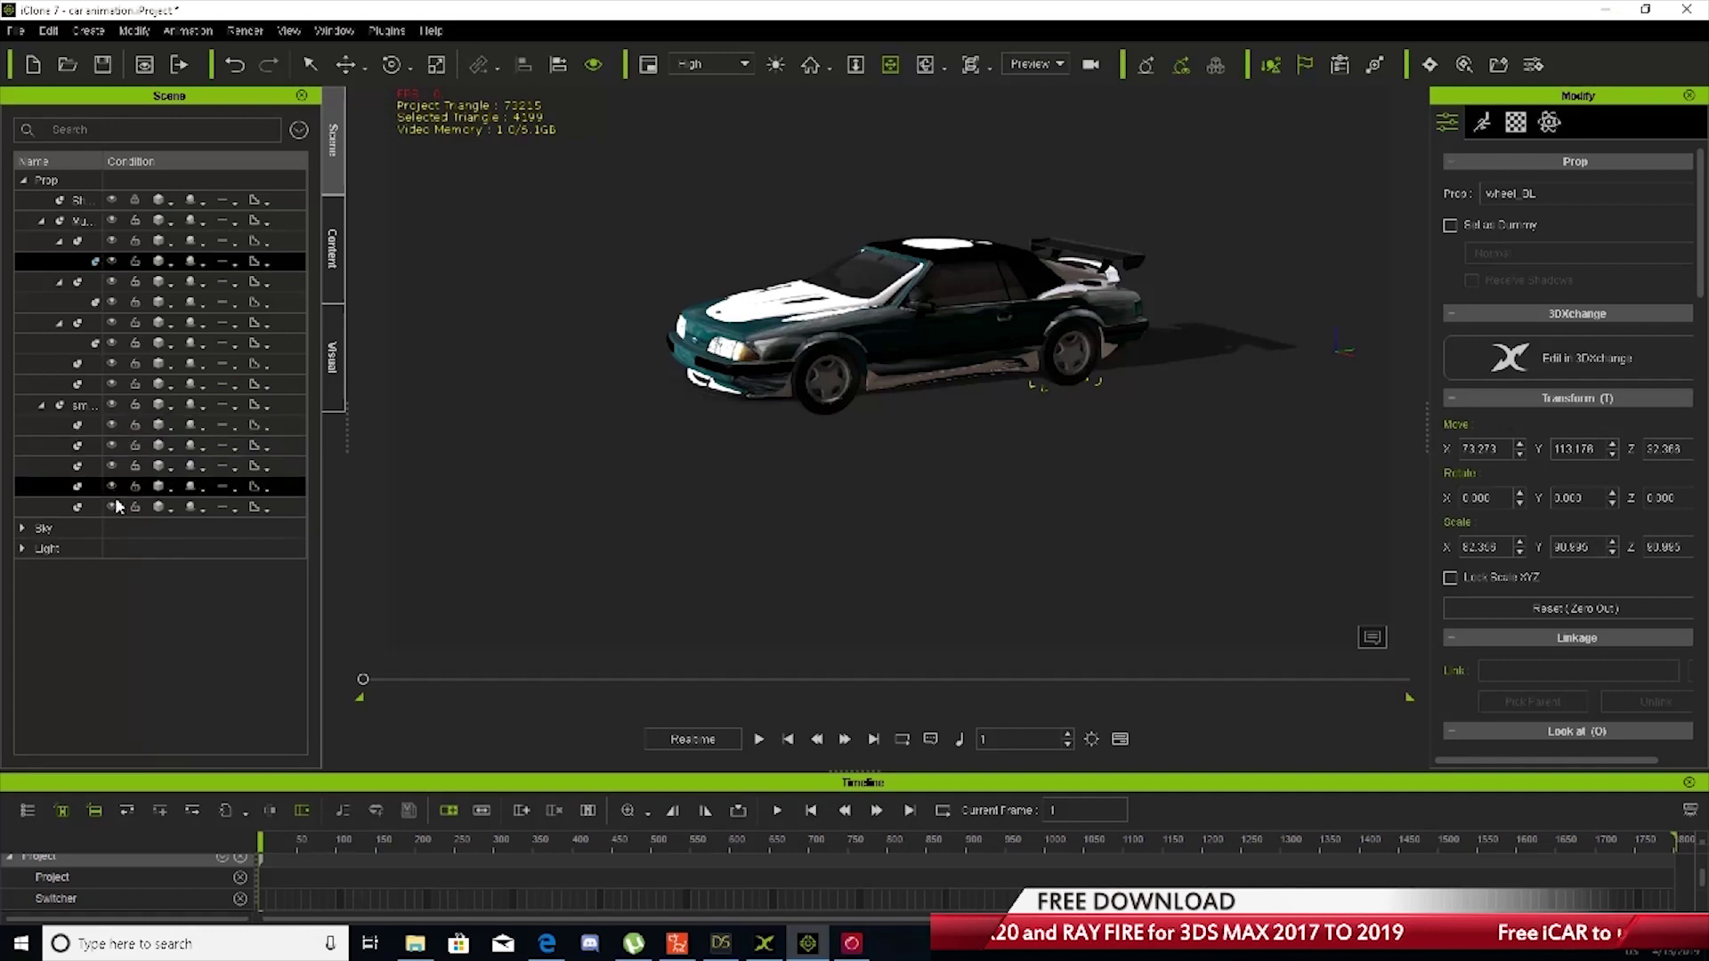
Align the white car's wheel_BR to the Mustang's back right wheel on X, Y and Z, using Center
left_click(60, 507)
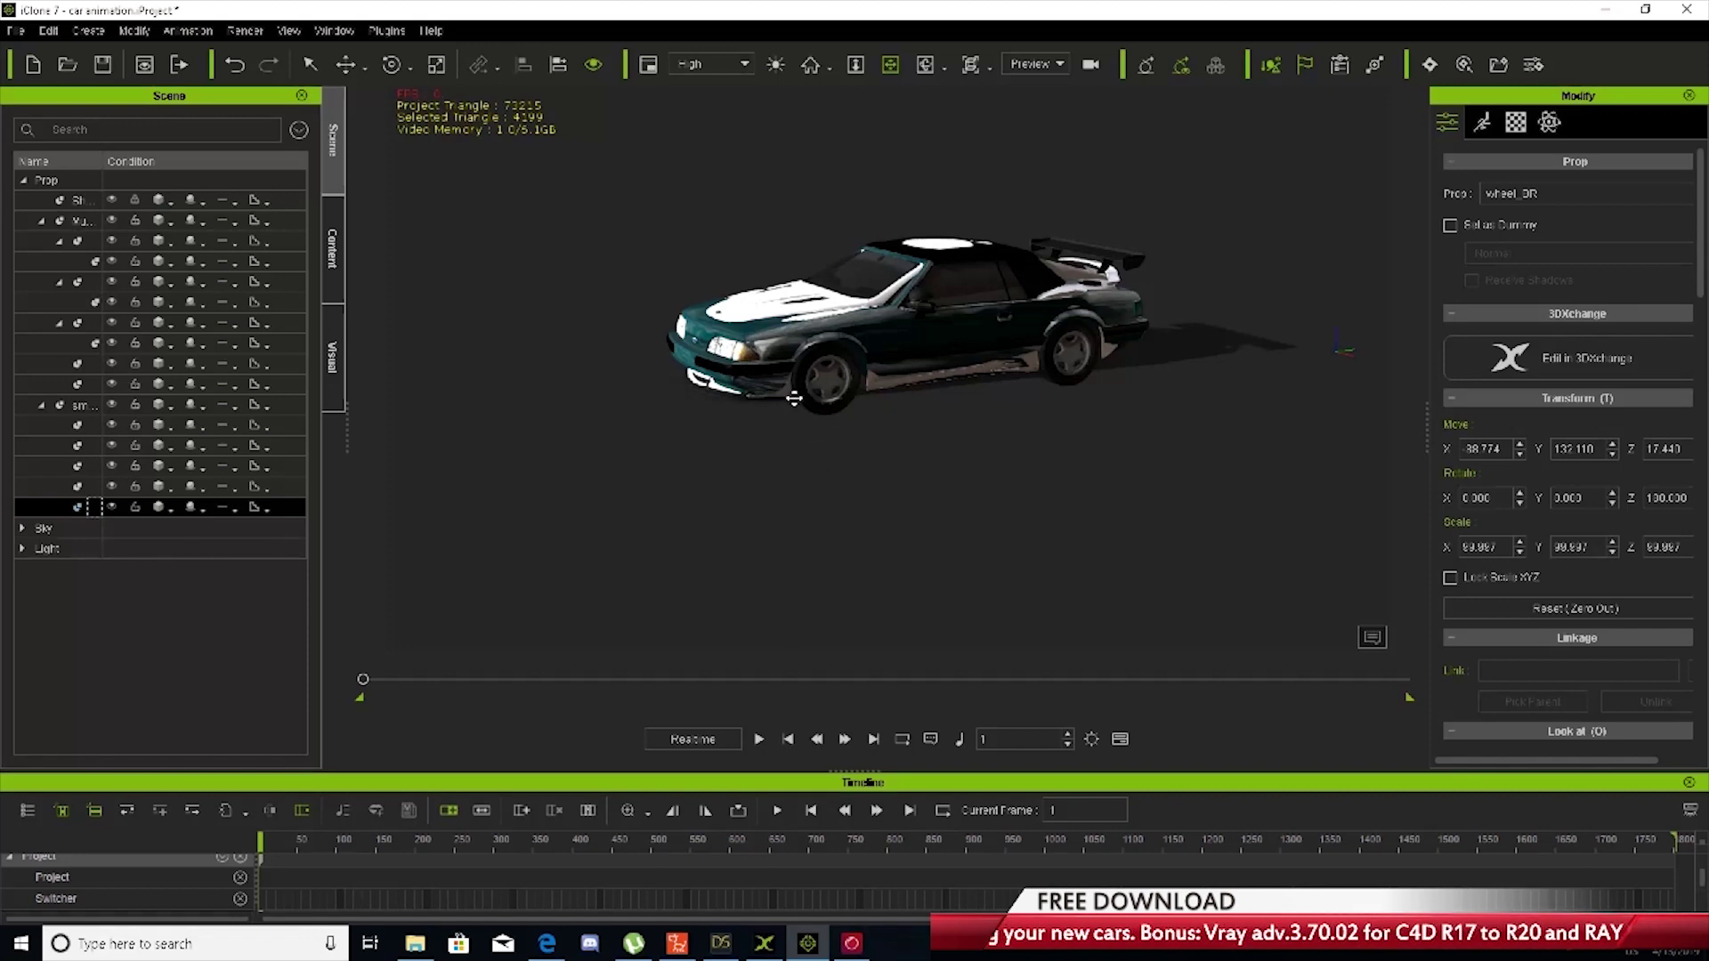
right_click_drag(854, 392, 906, 422)
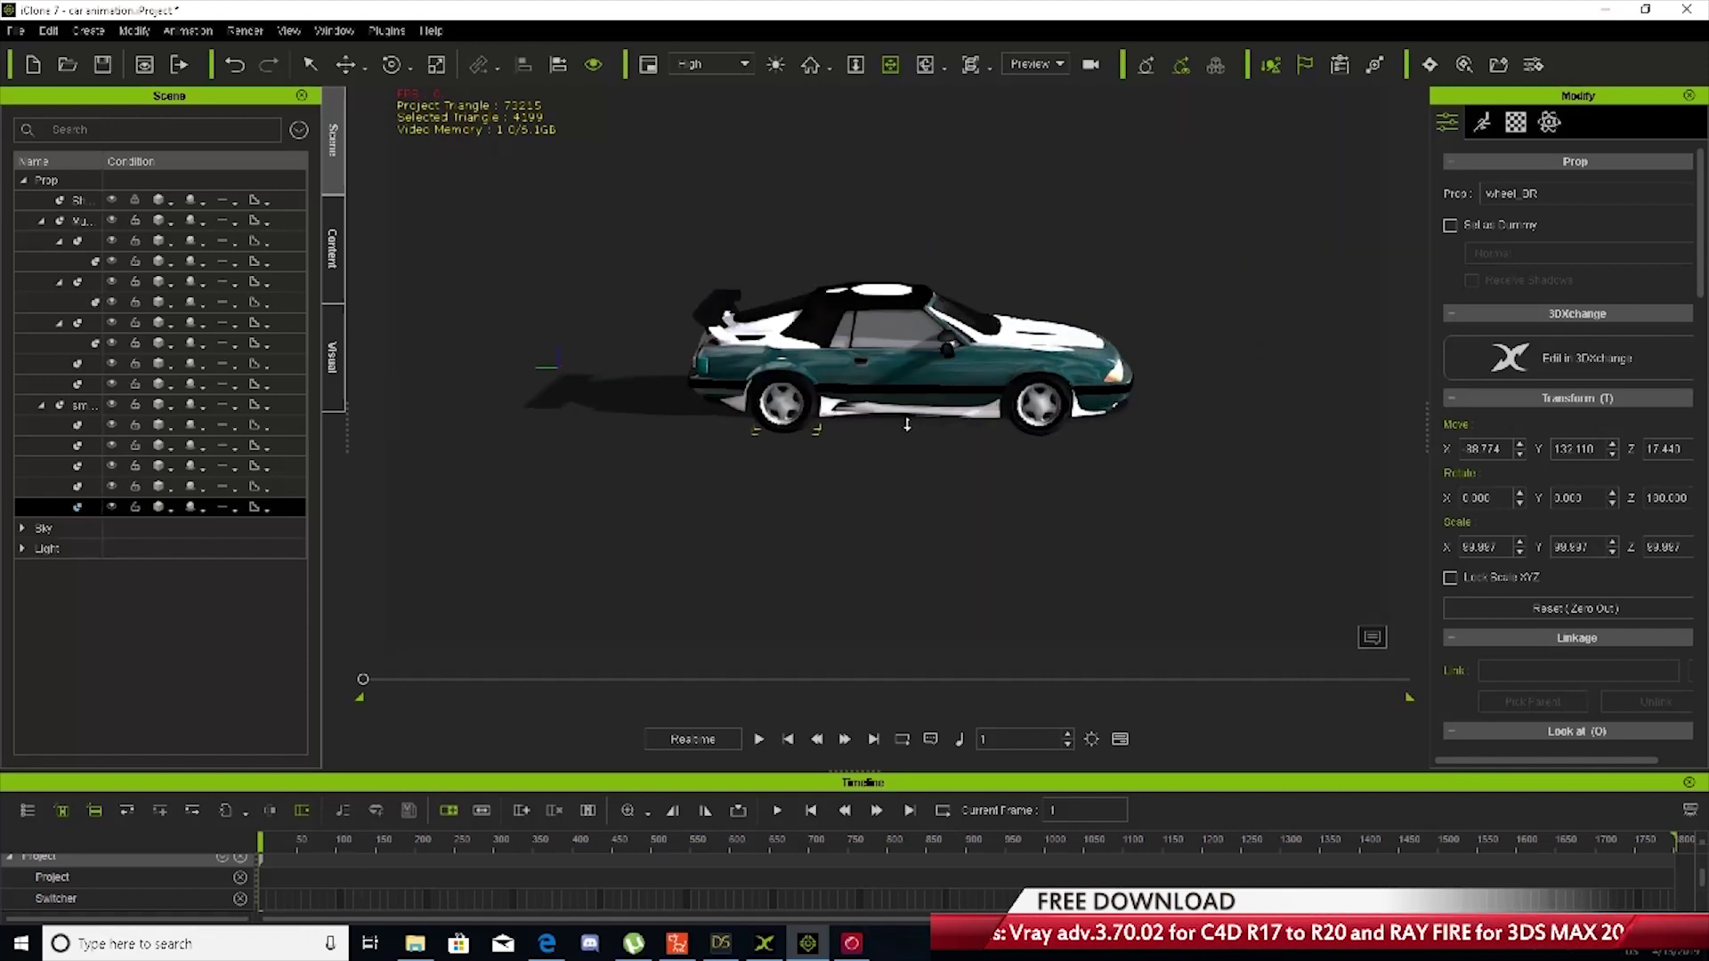
scroll(908, 423, "up", 5)
right_click(696, 452)
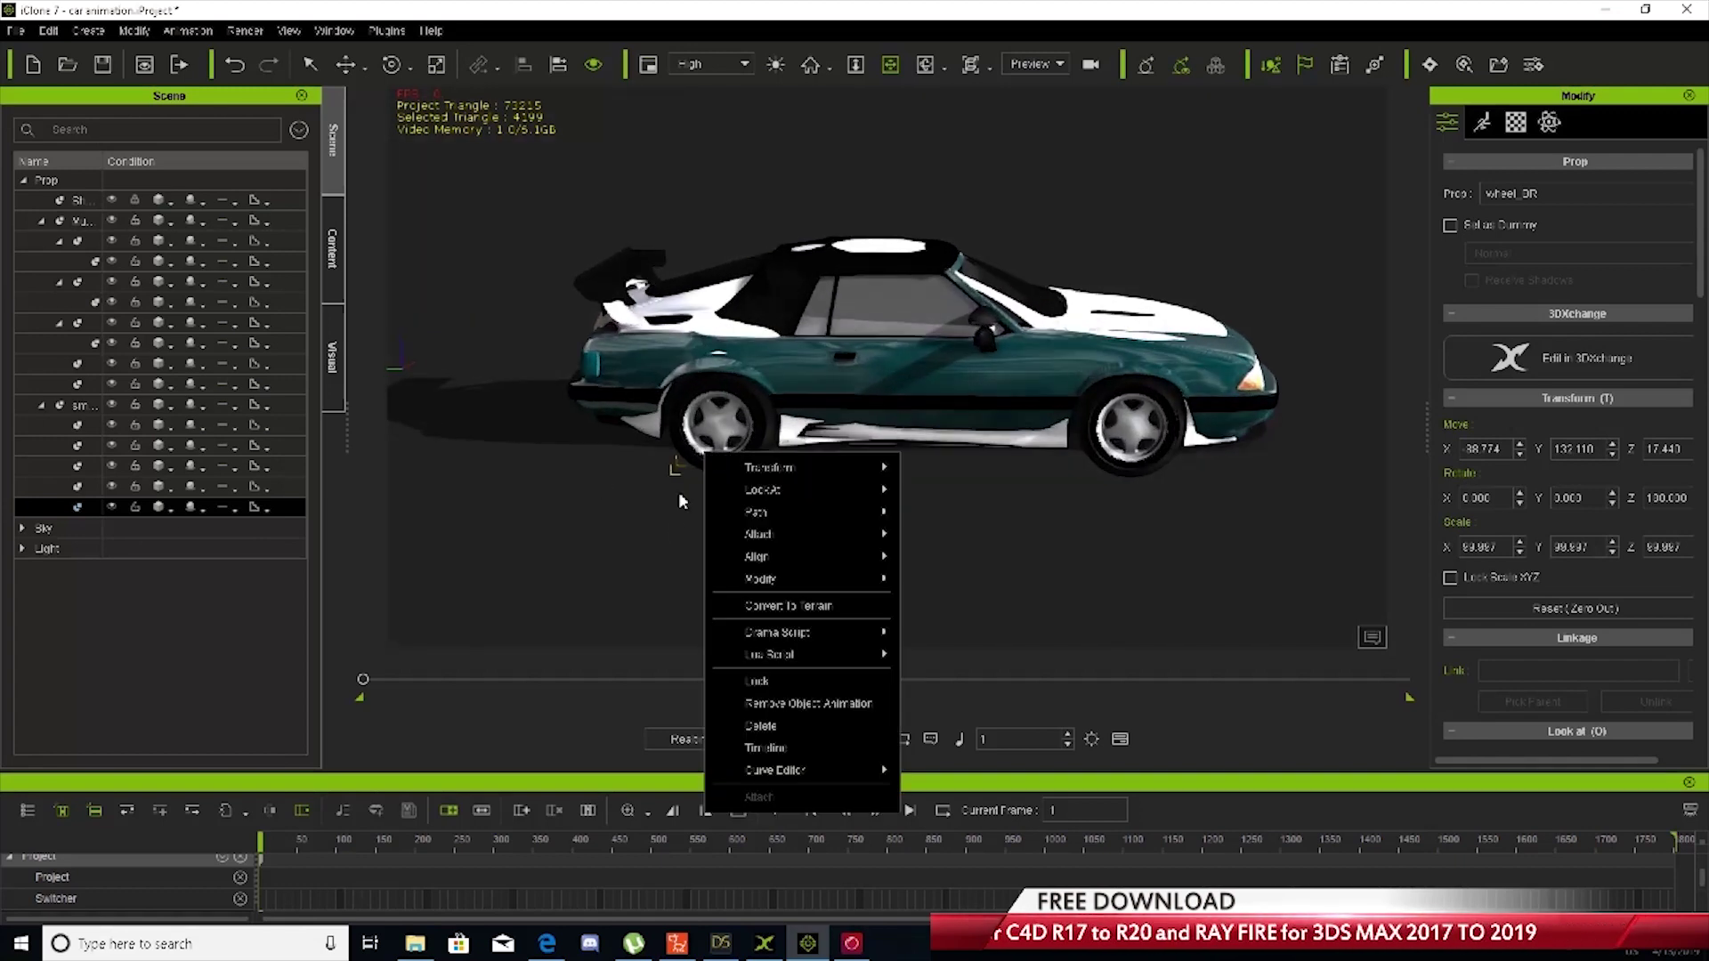
left_click(557, 64)
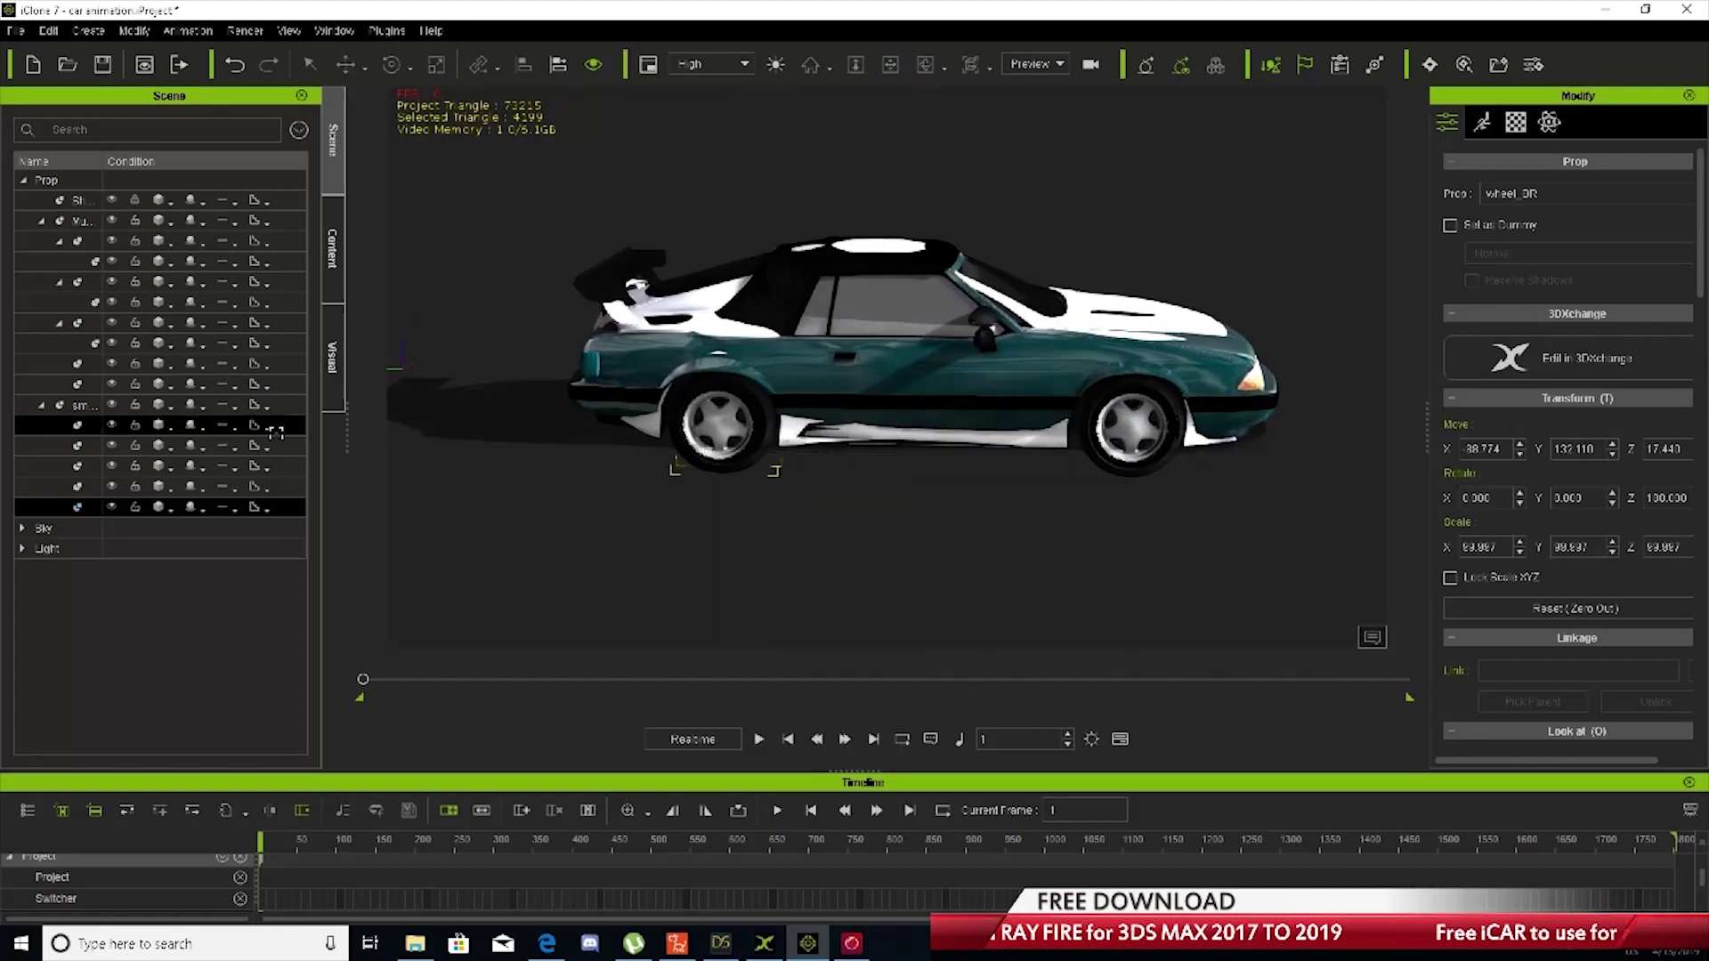
left_click(42, 363)
left_click(881, 605)
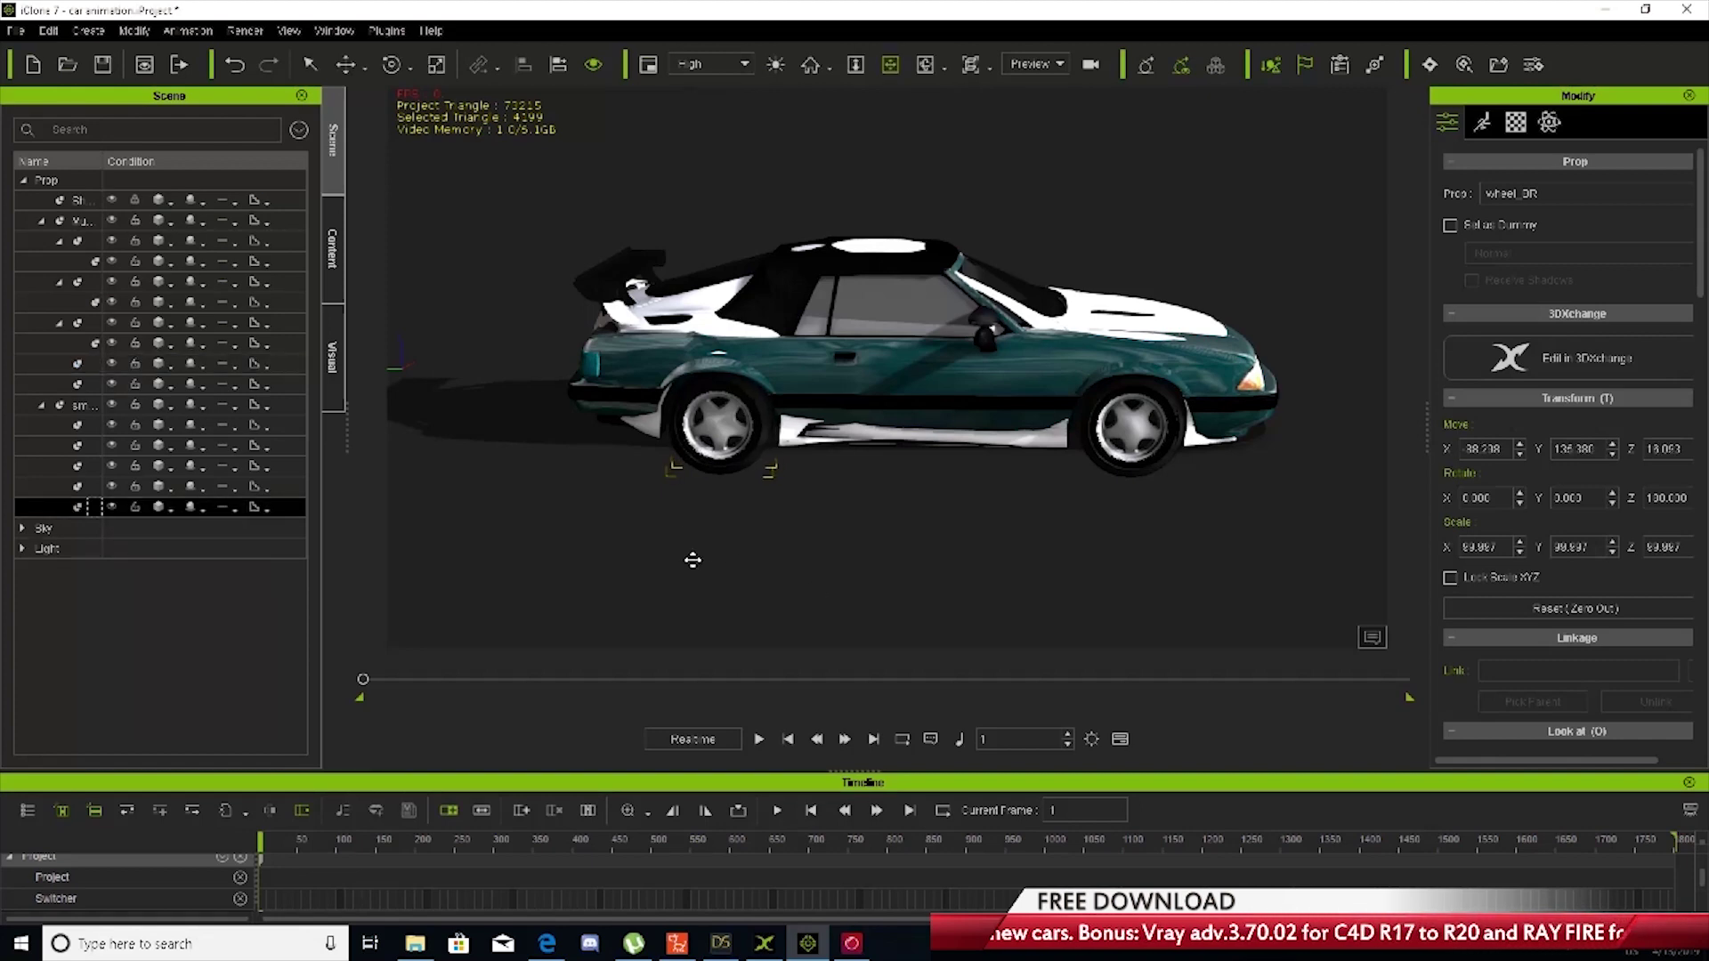
Attach the white car's wheel_BR to the Mustang's back right wheel
right_click(675, 515)
left_click(829, 592)
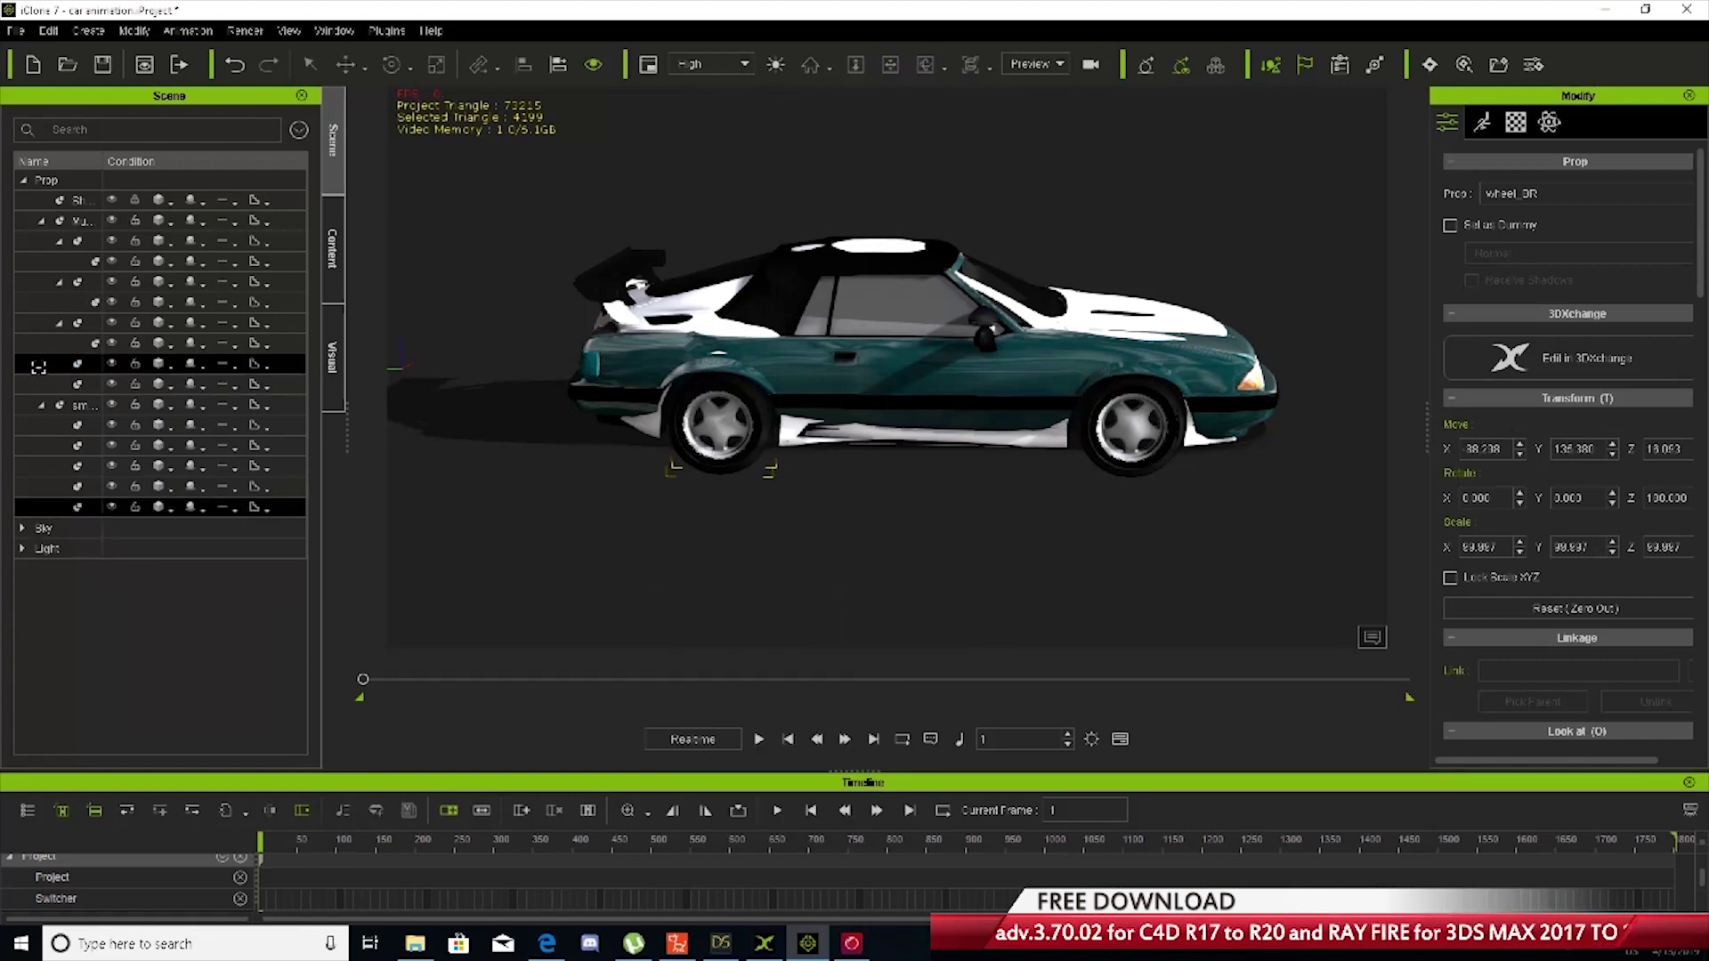
left_click(62, 365)
Collapse the Mustang's four wheel entries and attach the white car smallcar(0) to the Mustang's body part
left_click(59, 363)
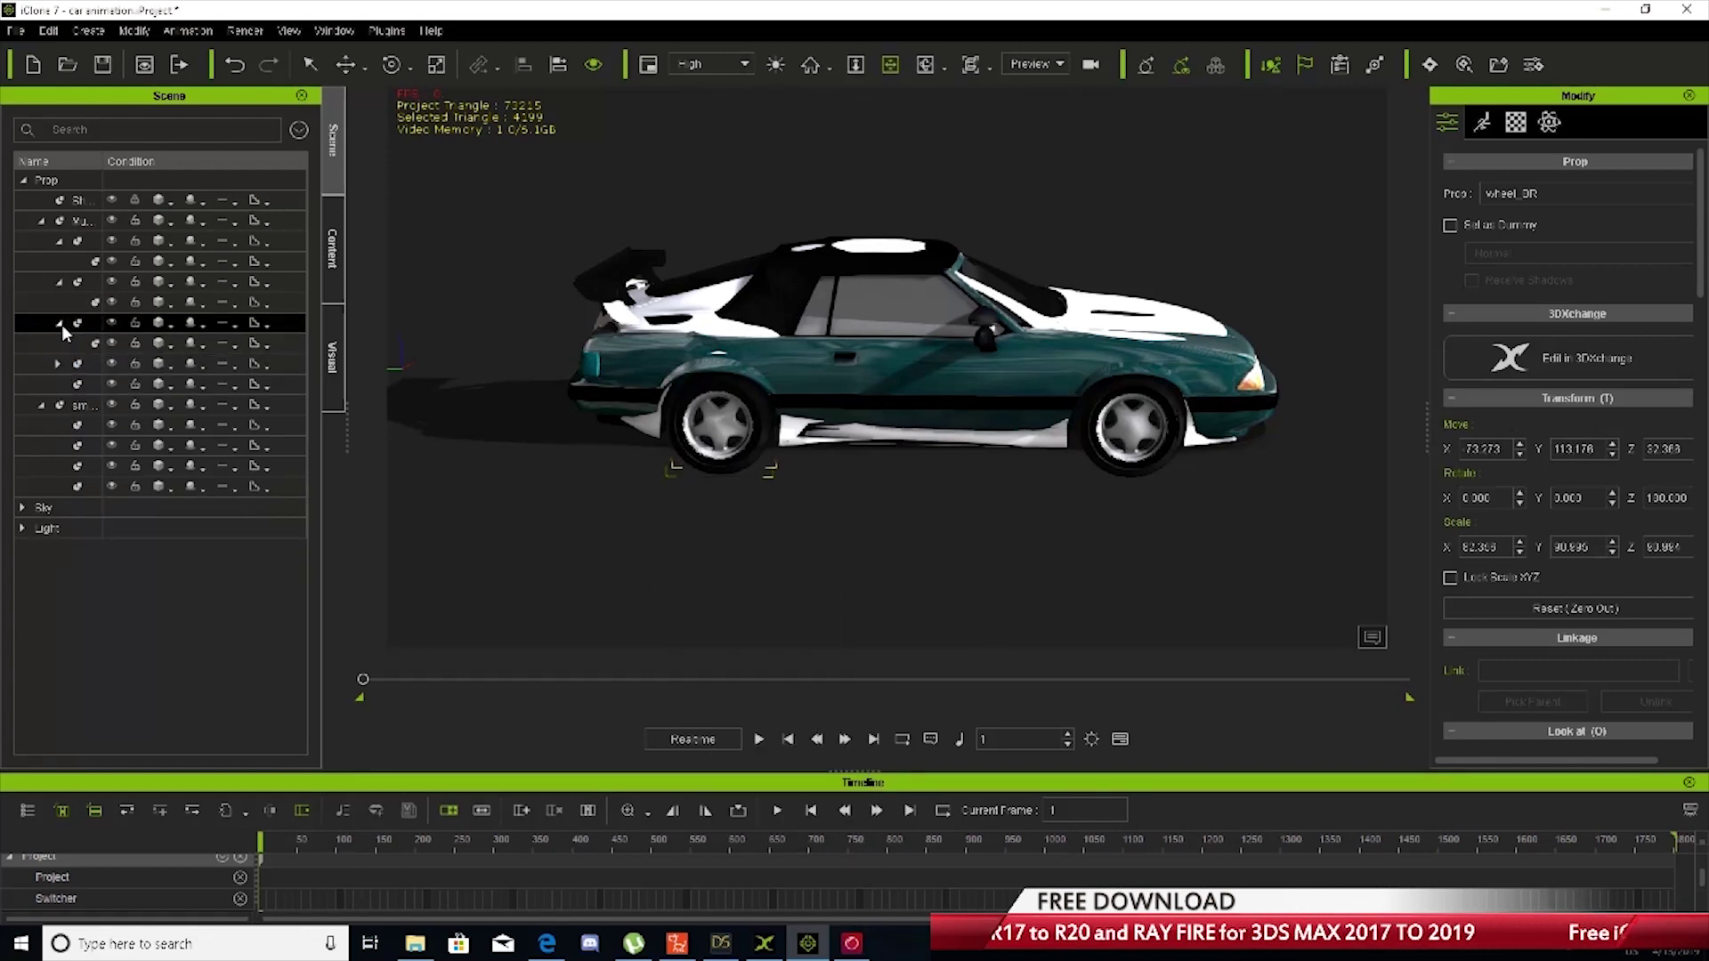
left_click(59, 322)
left_click(59, 281)
left_click(59, 241)
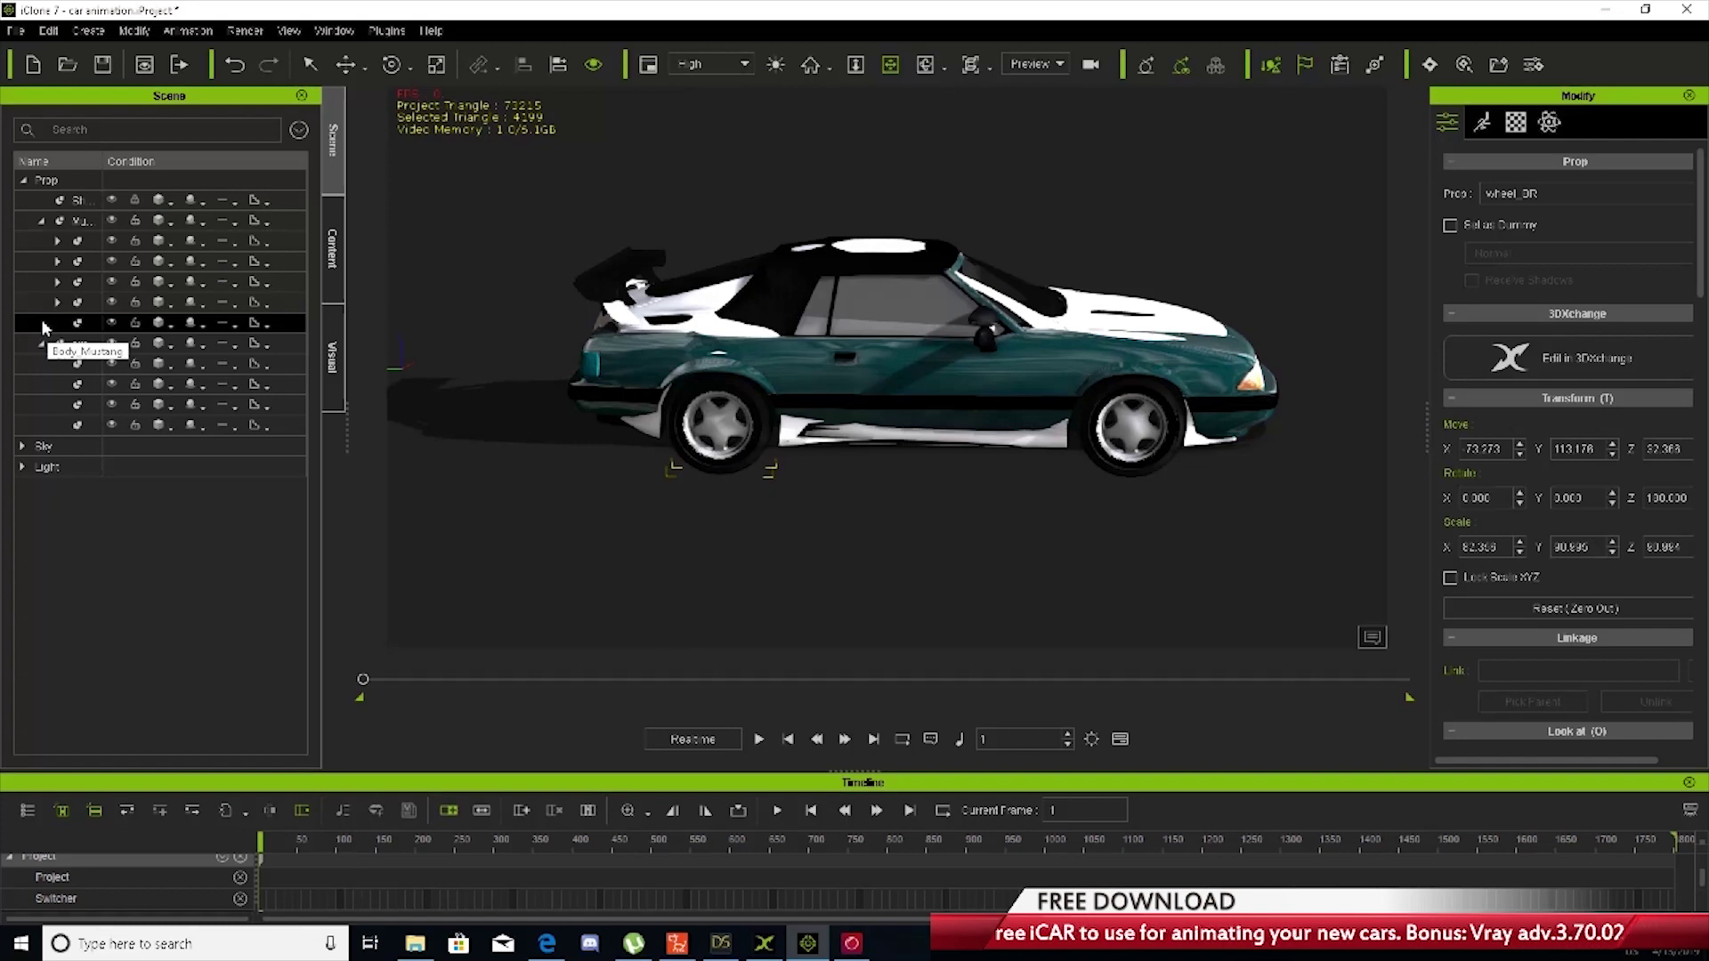
left_click(80, 344)
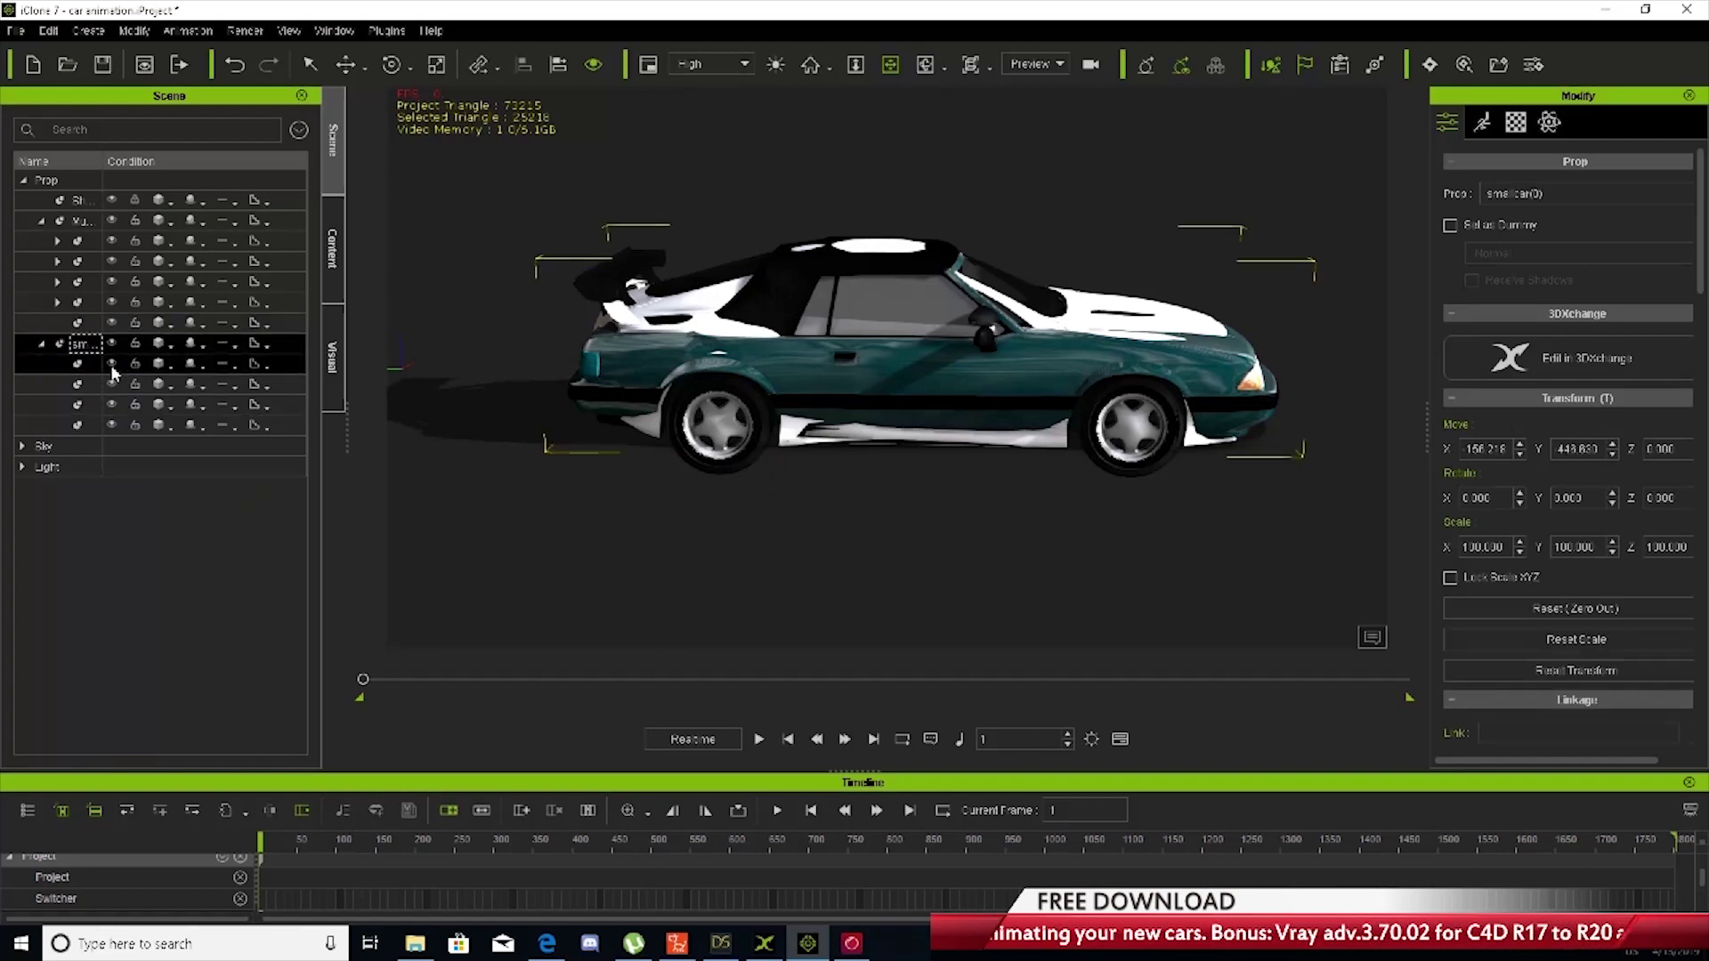
right_click(669, 495)
mouse_move(823, 612)
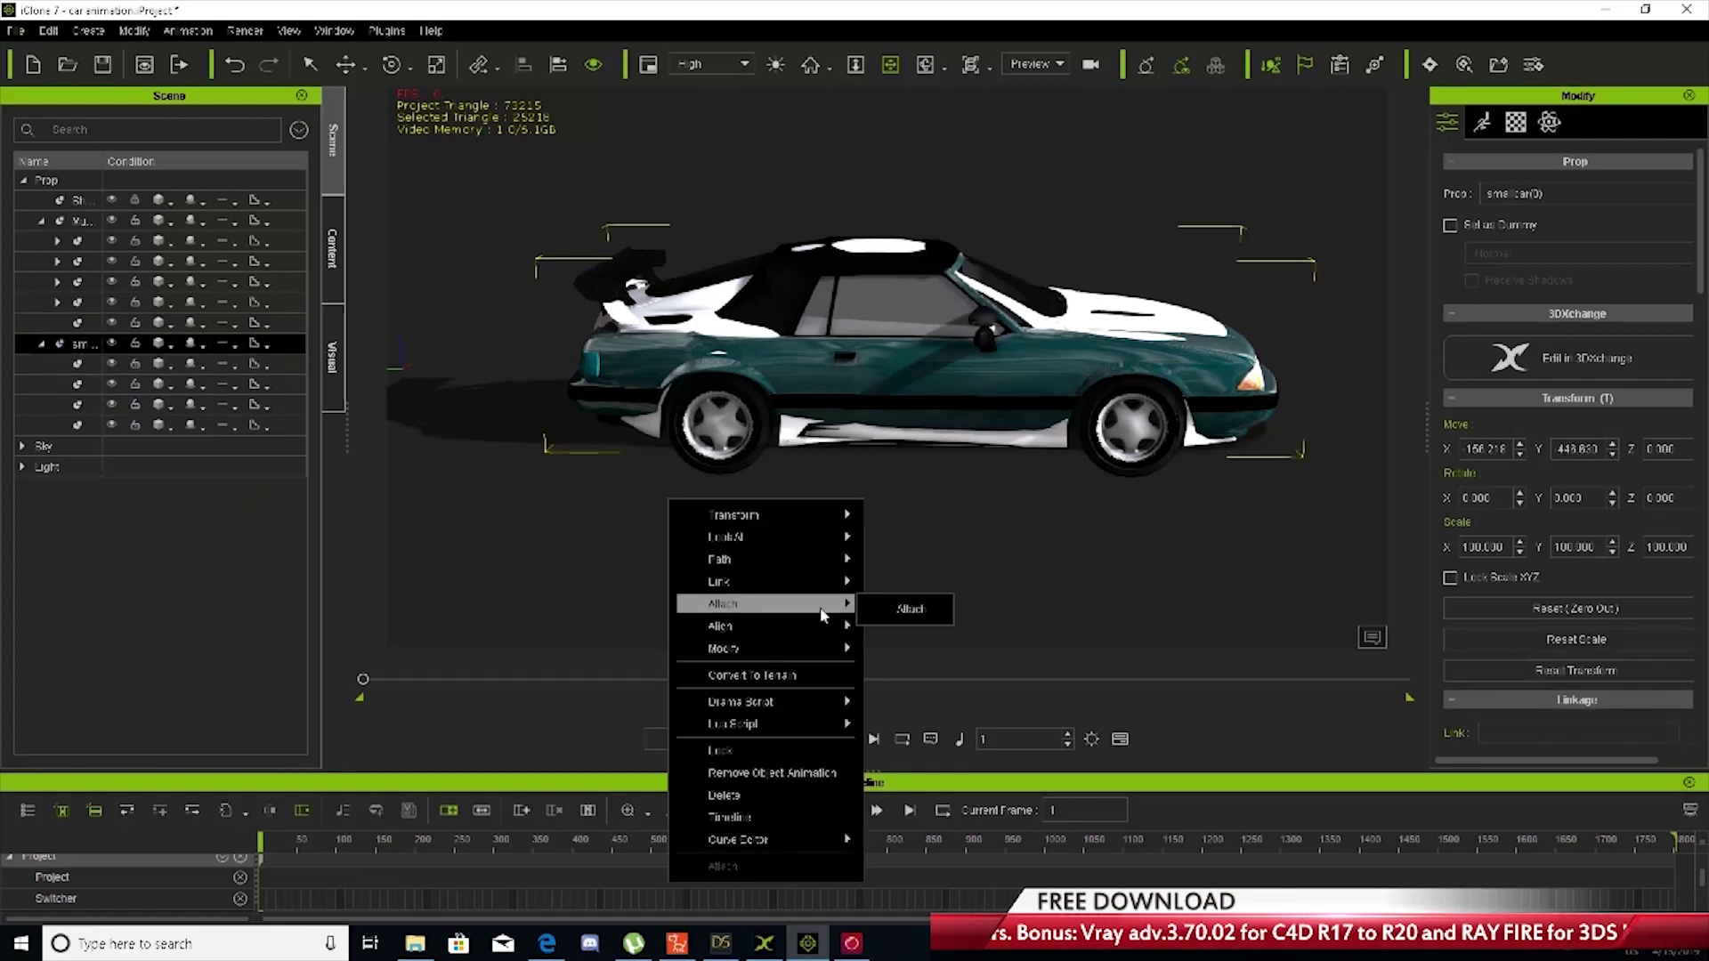
left_click(912, 611)
left_click(44, 324)
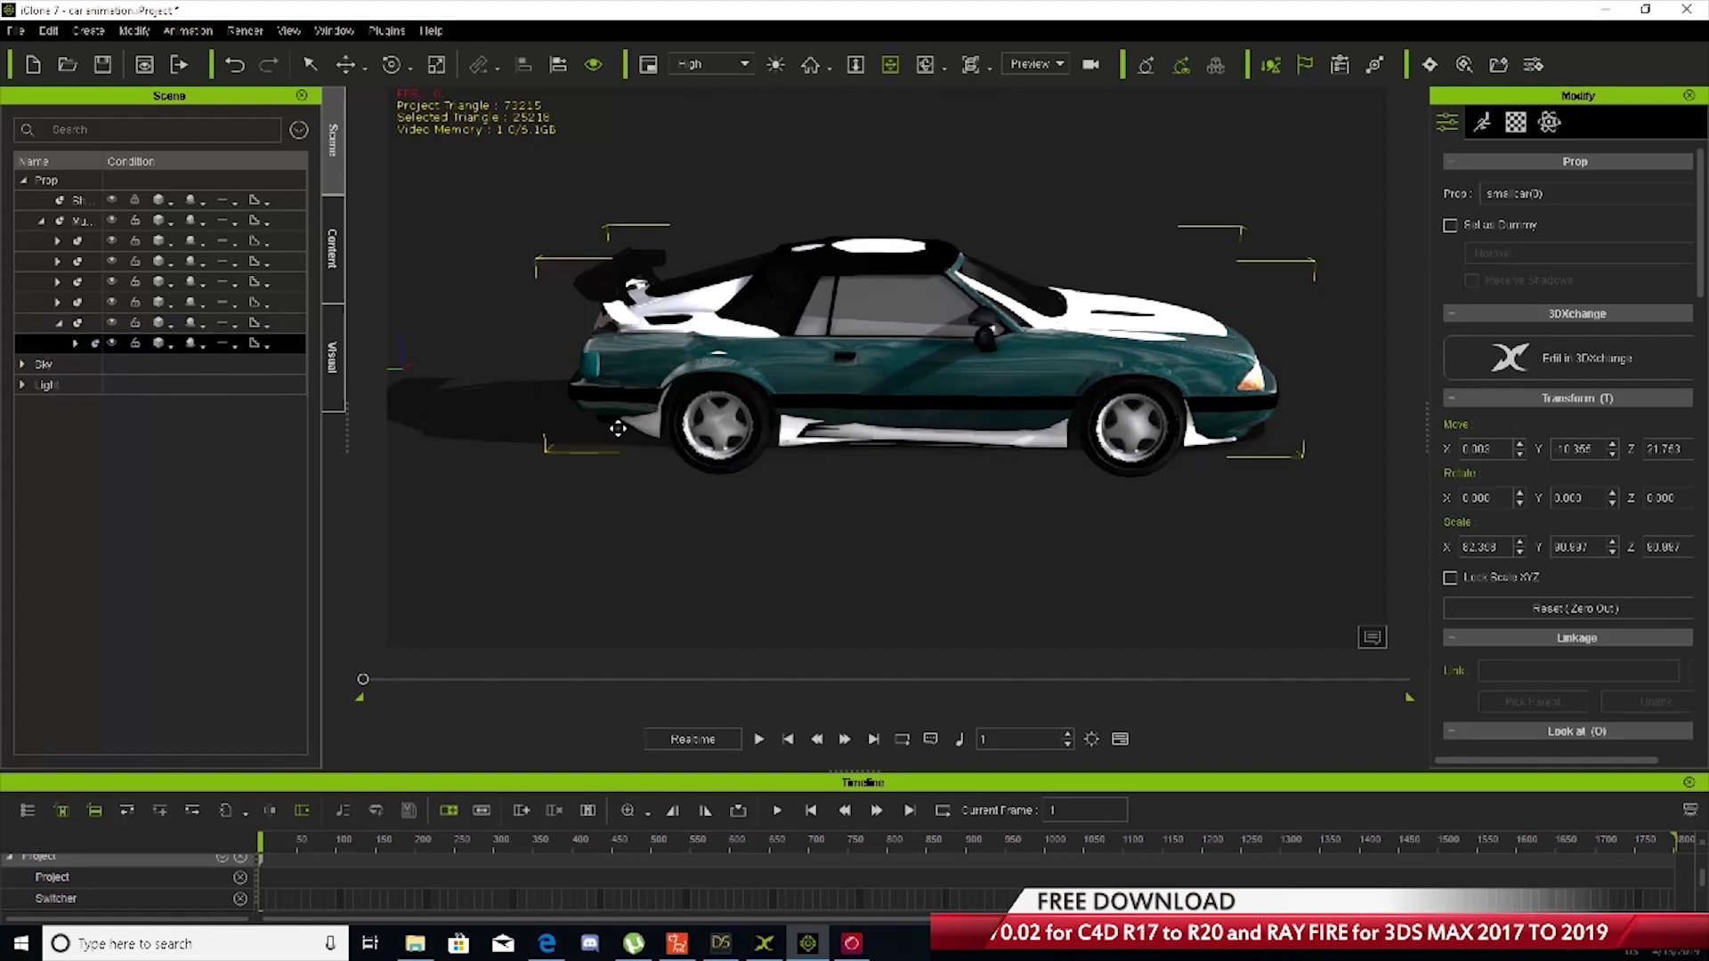
Hide the Mustang with all its parts and make the attached white car smallcar(0) visible again
middle_click_drag(775, 435, 682, 424)
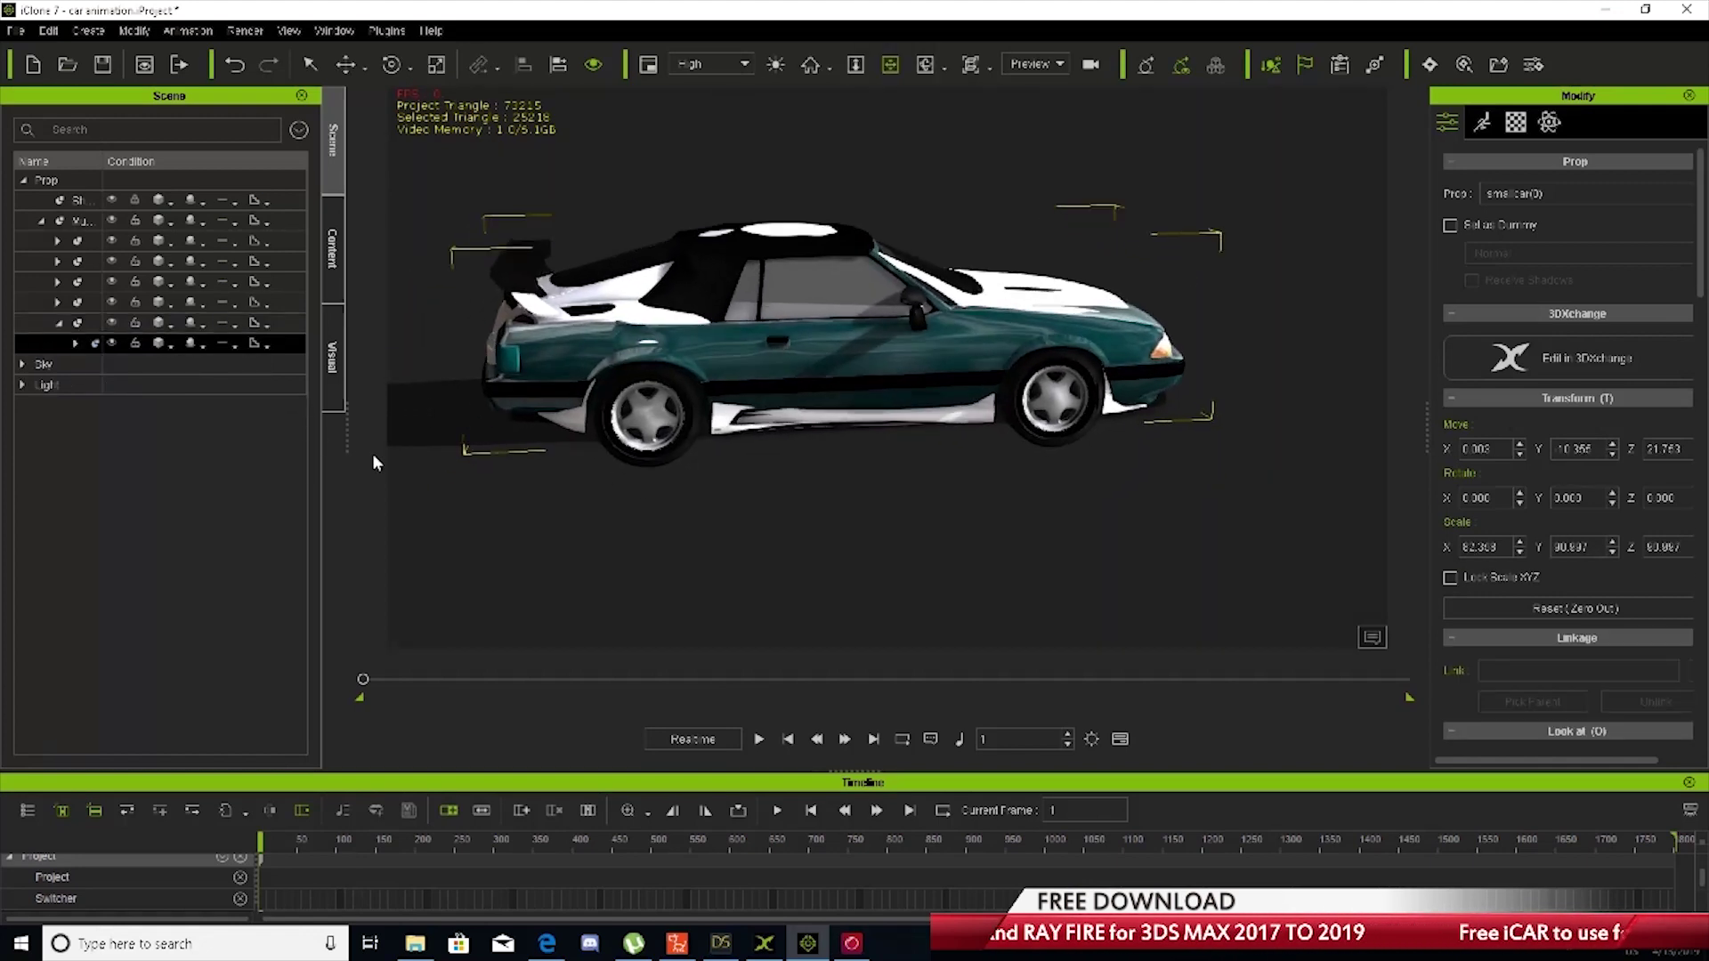
left_click(111, 220)
left_click(112, 343)
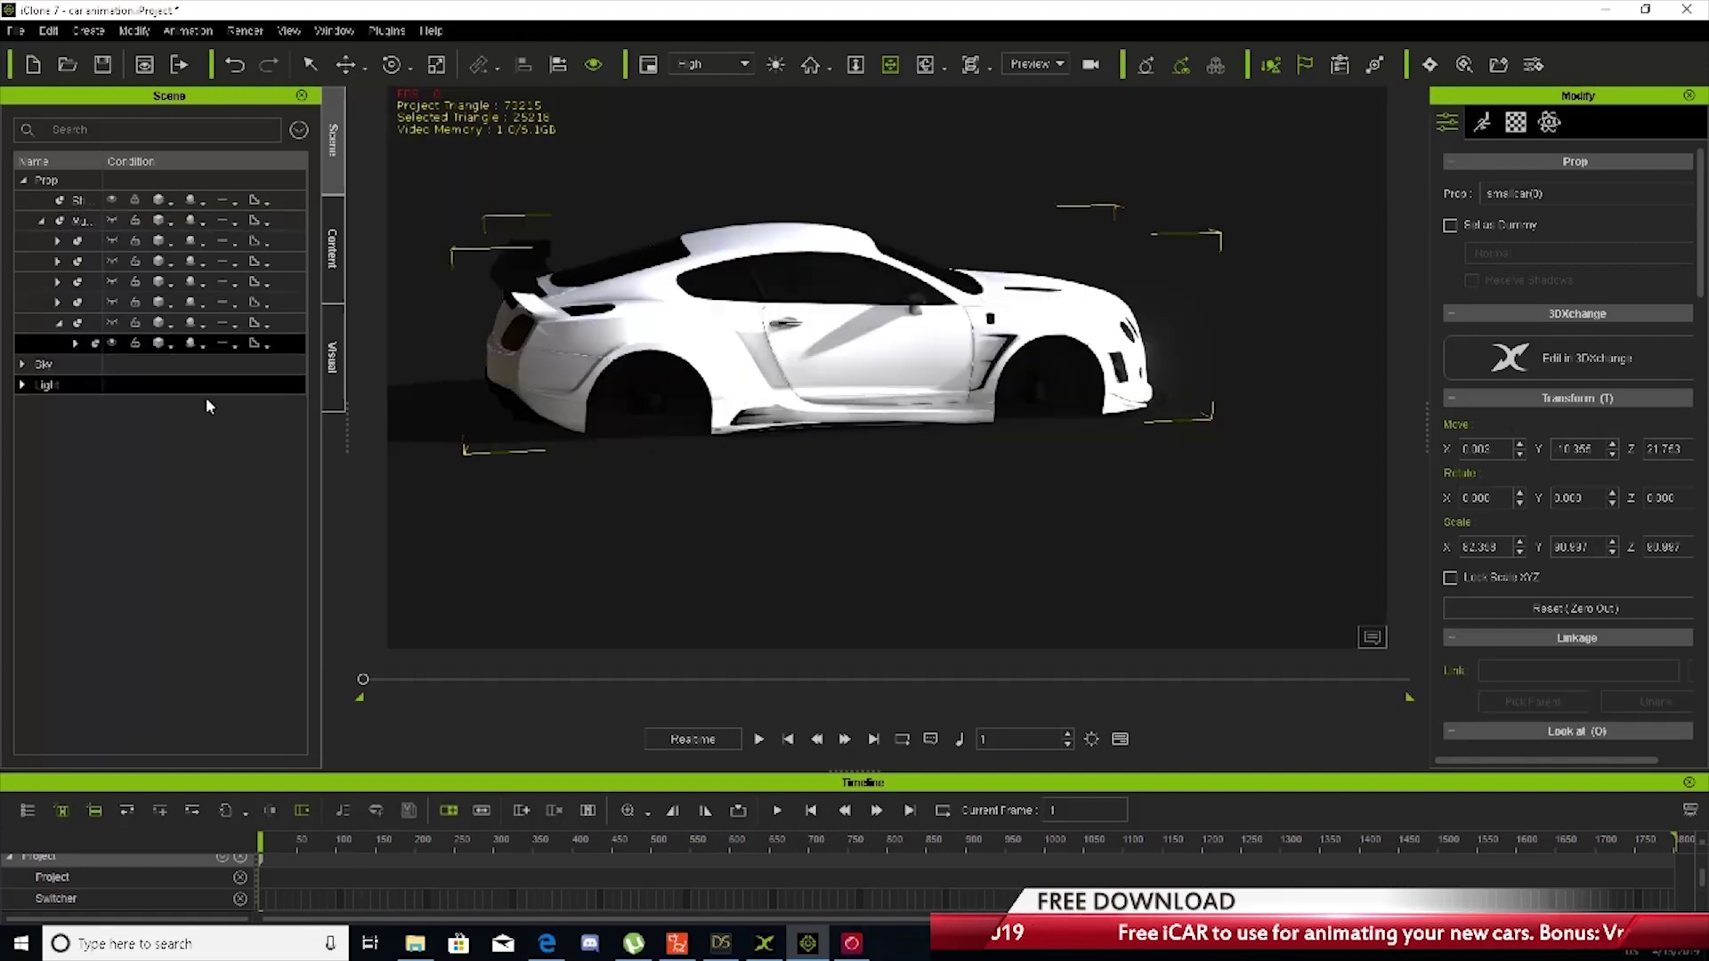
Expand the Mustang's parts and make the four attached white-car wheels visible again
left_click(75, 344)
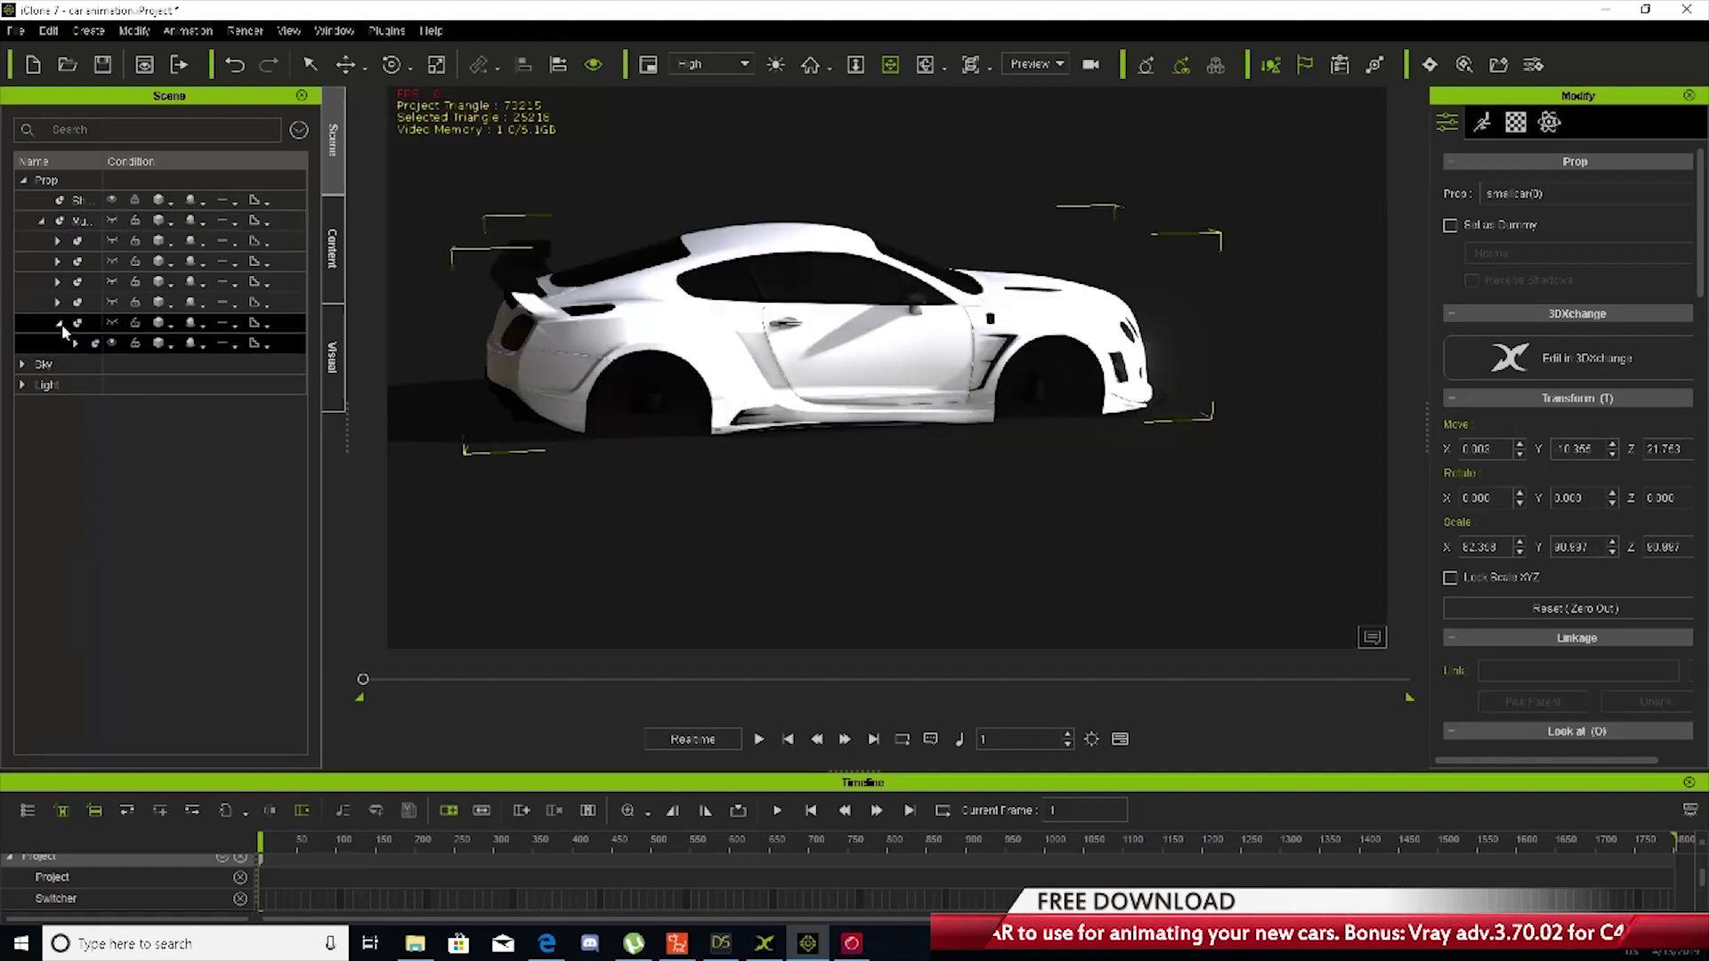
left_click(58, 303)
left_click(111, 323)
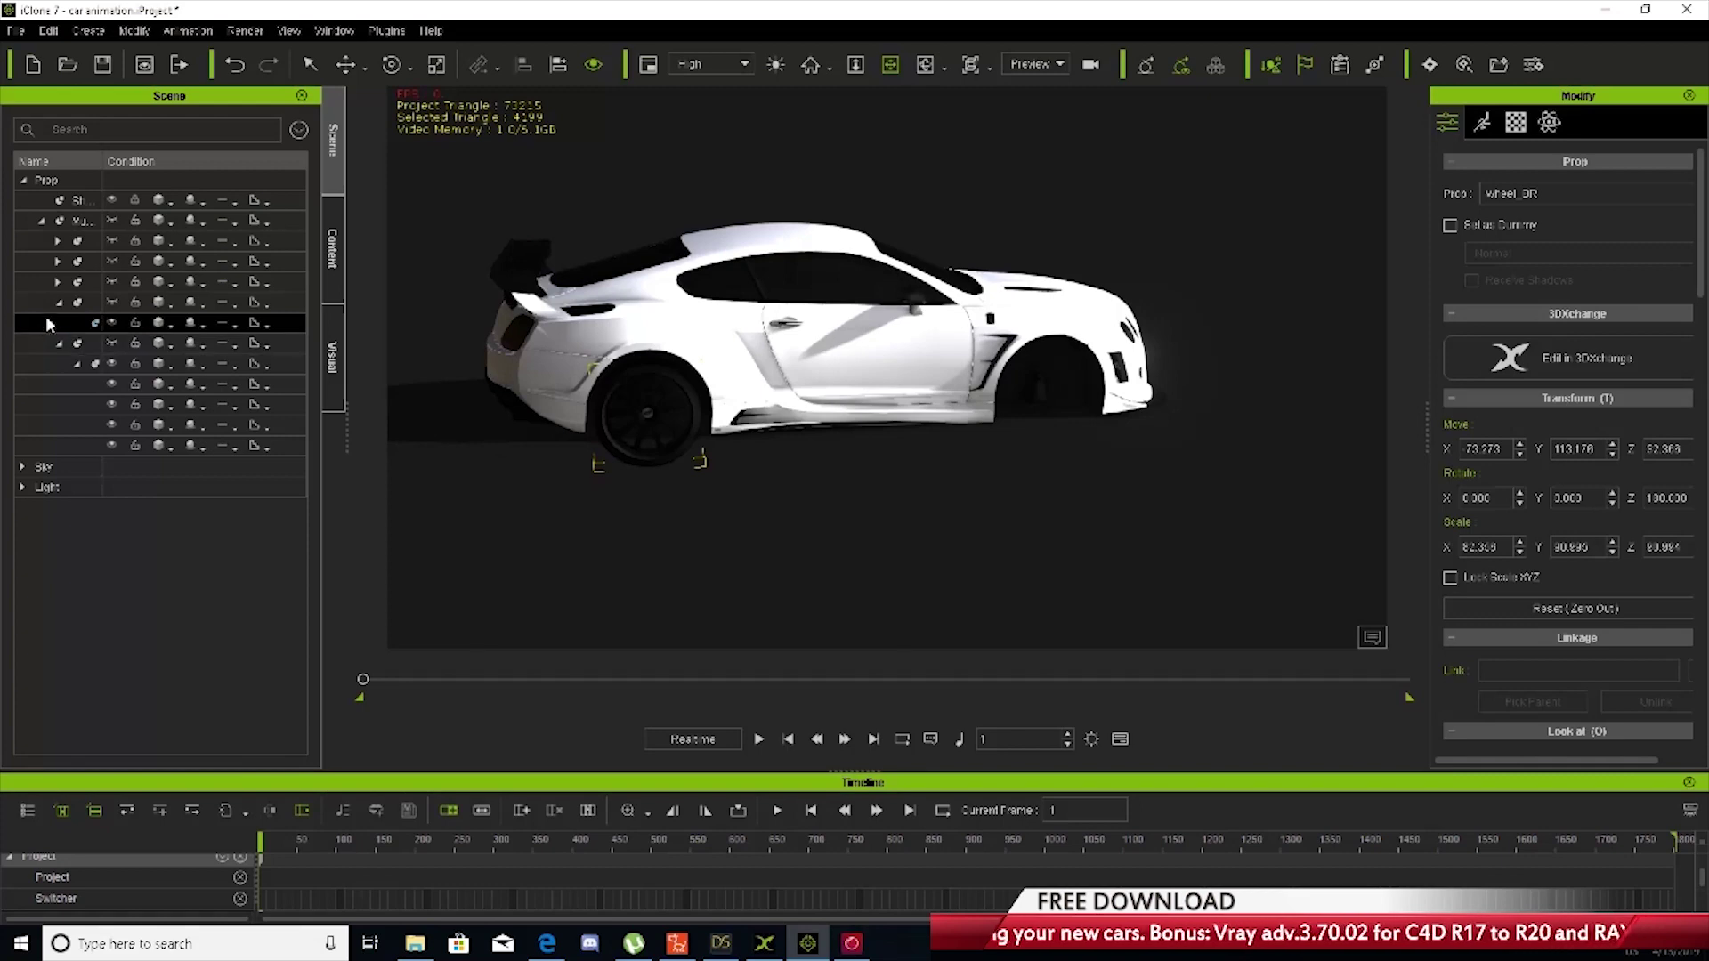
left_click(56, 283)
left_click(57, 263)
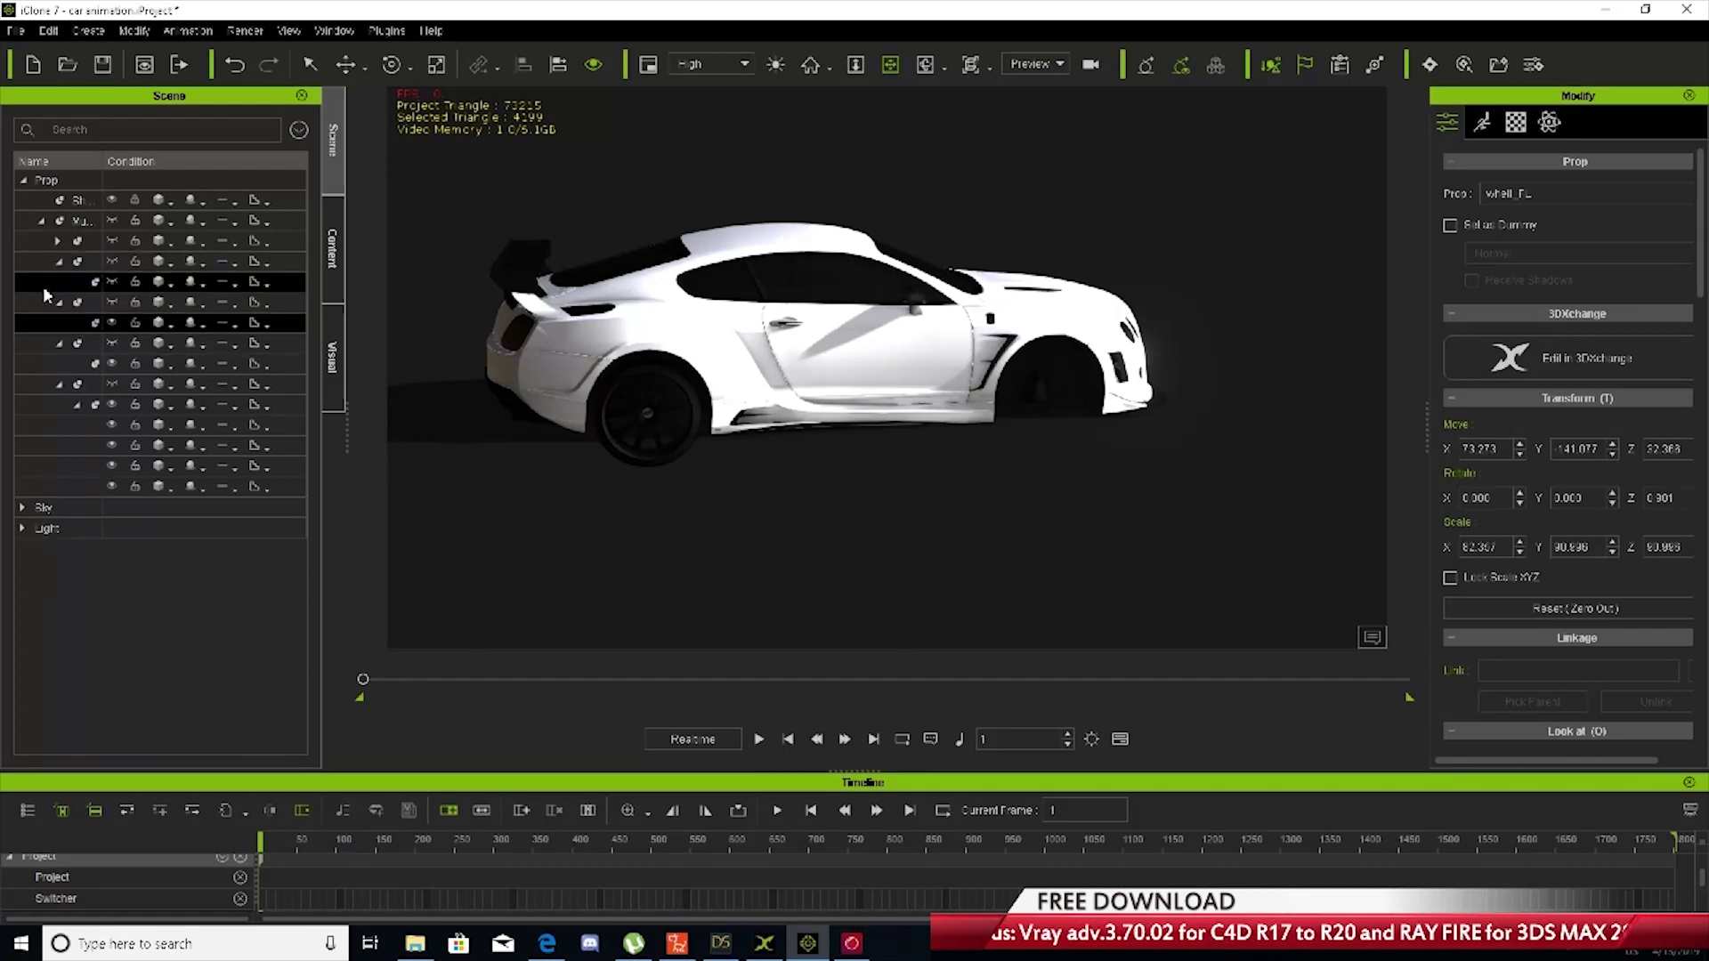
left_click(111, 282)
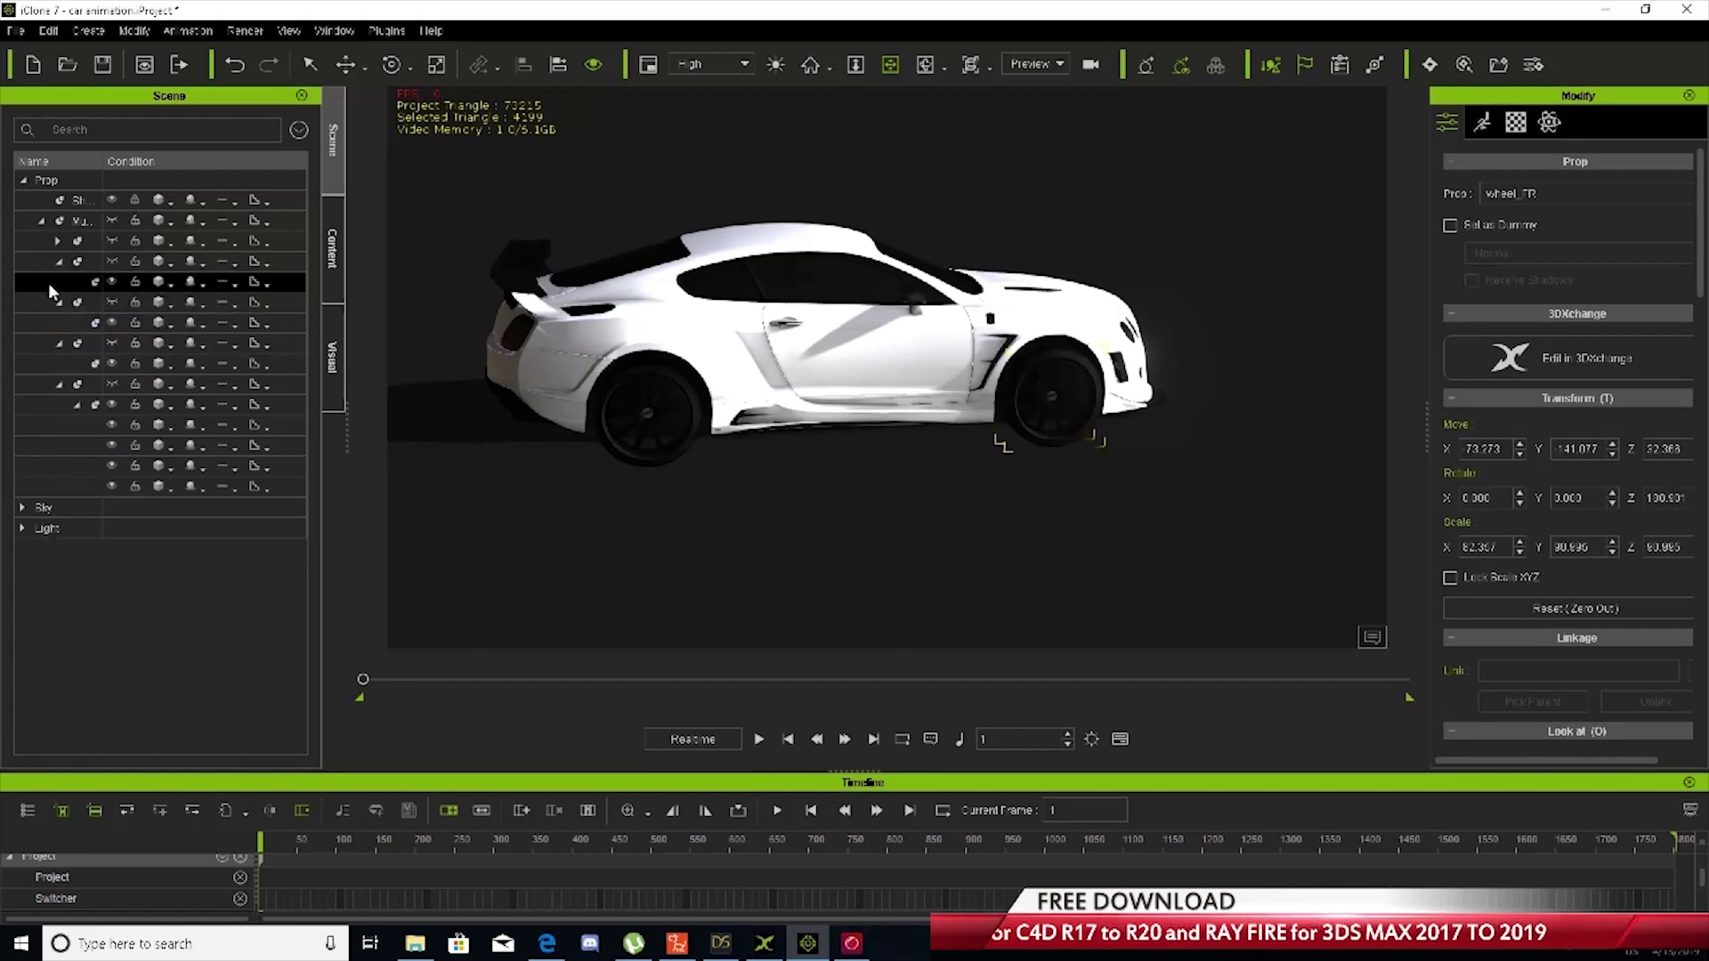
left_click(58, 244)
left_click(58, 242)
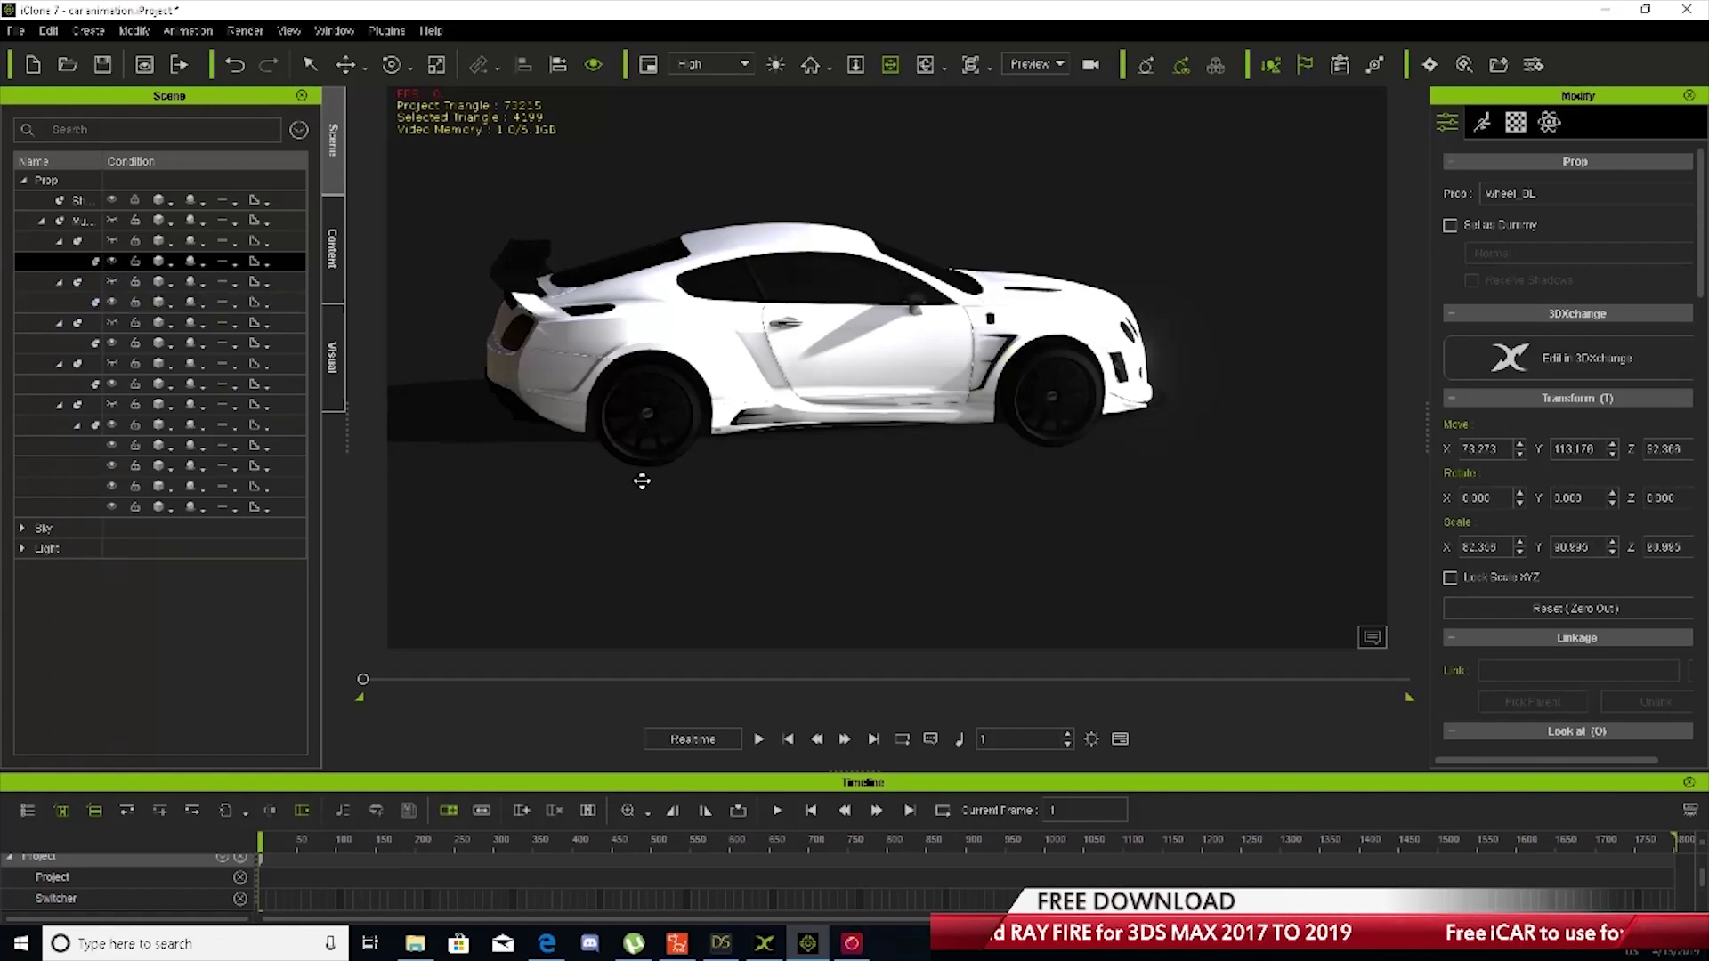
Select the Mustang root prop and apply its Mustang_TurnL perform motion
right_click_drag(641, 481, 910, 432)
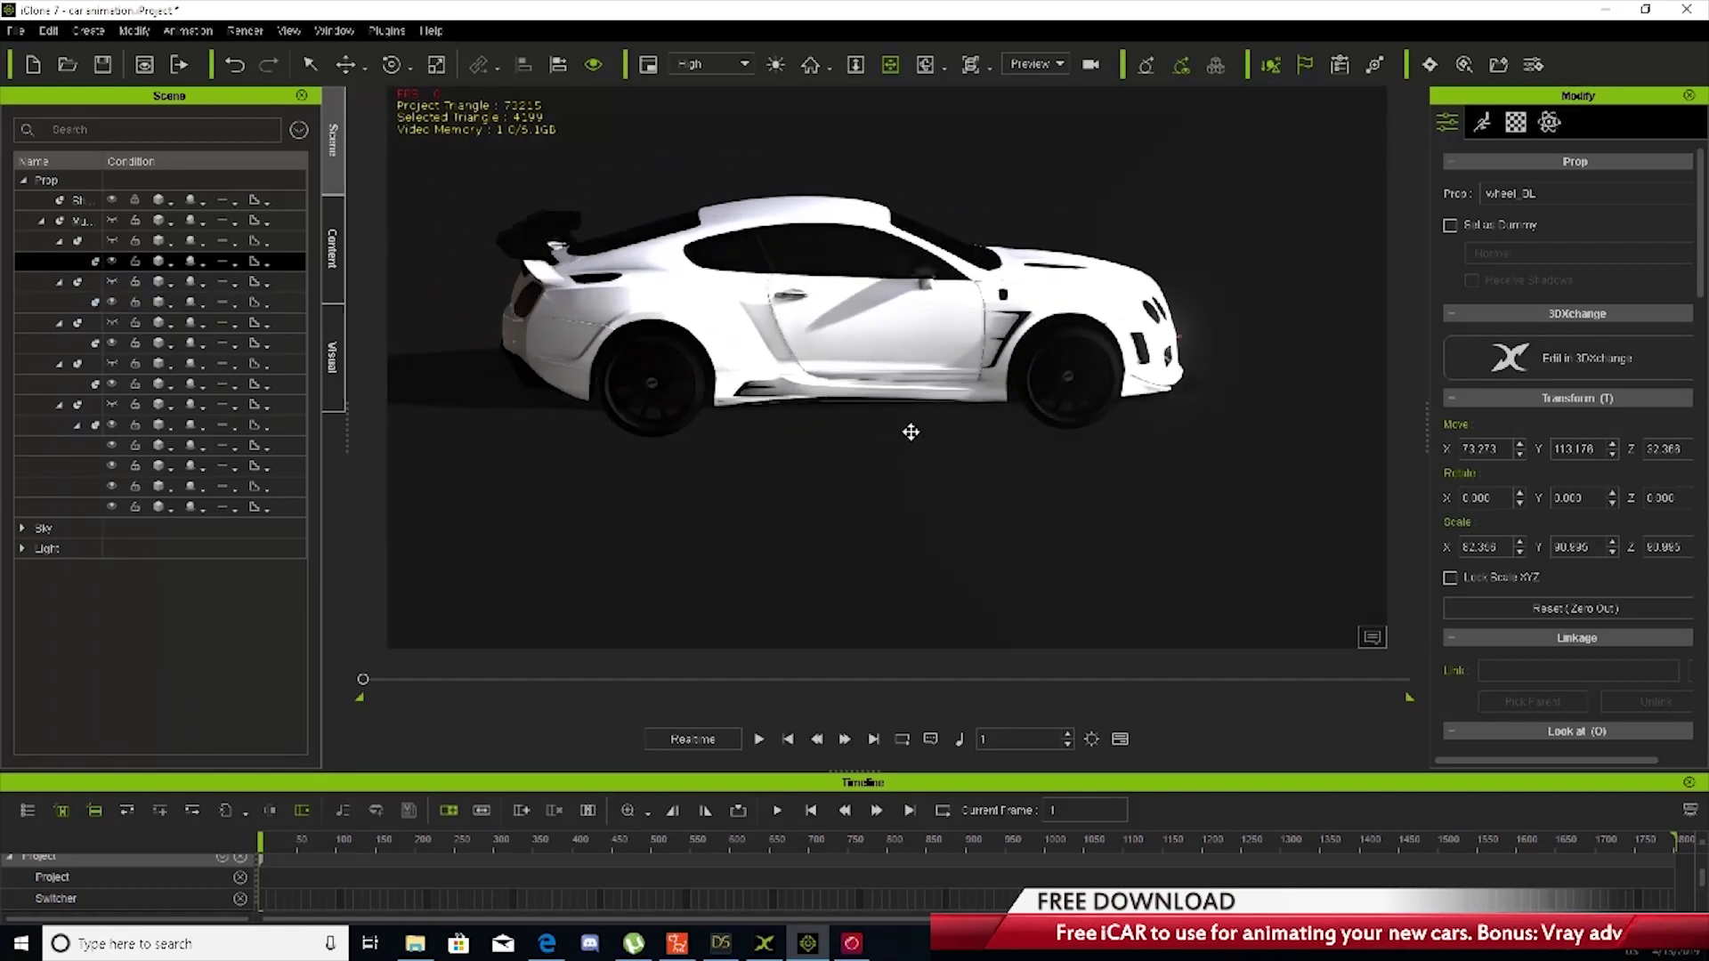
left_click(79, 223)
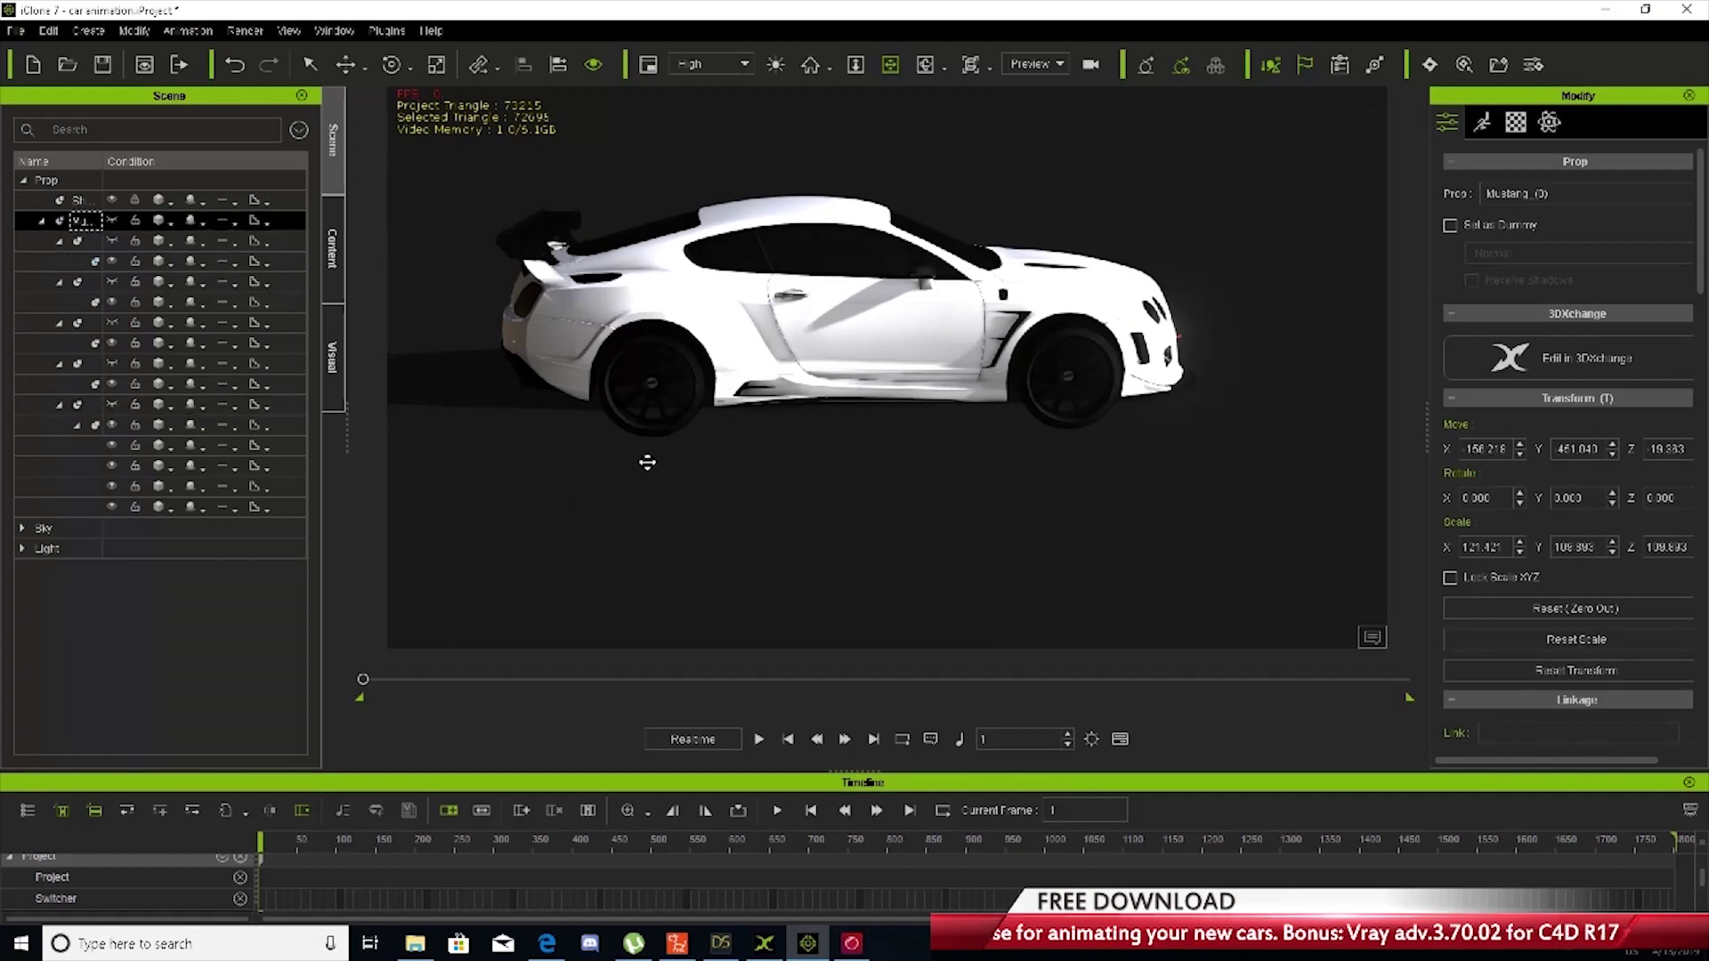
right_click(794, 389)
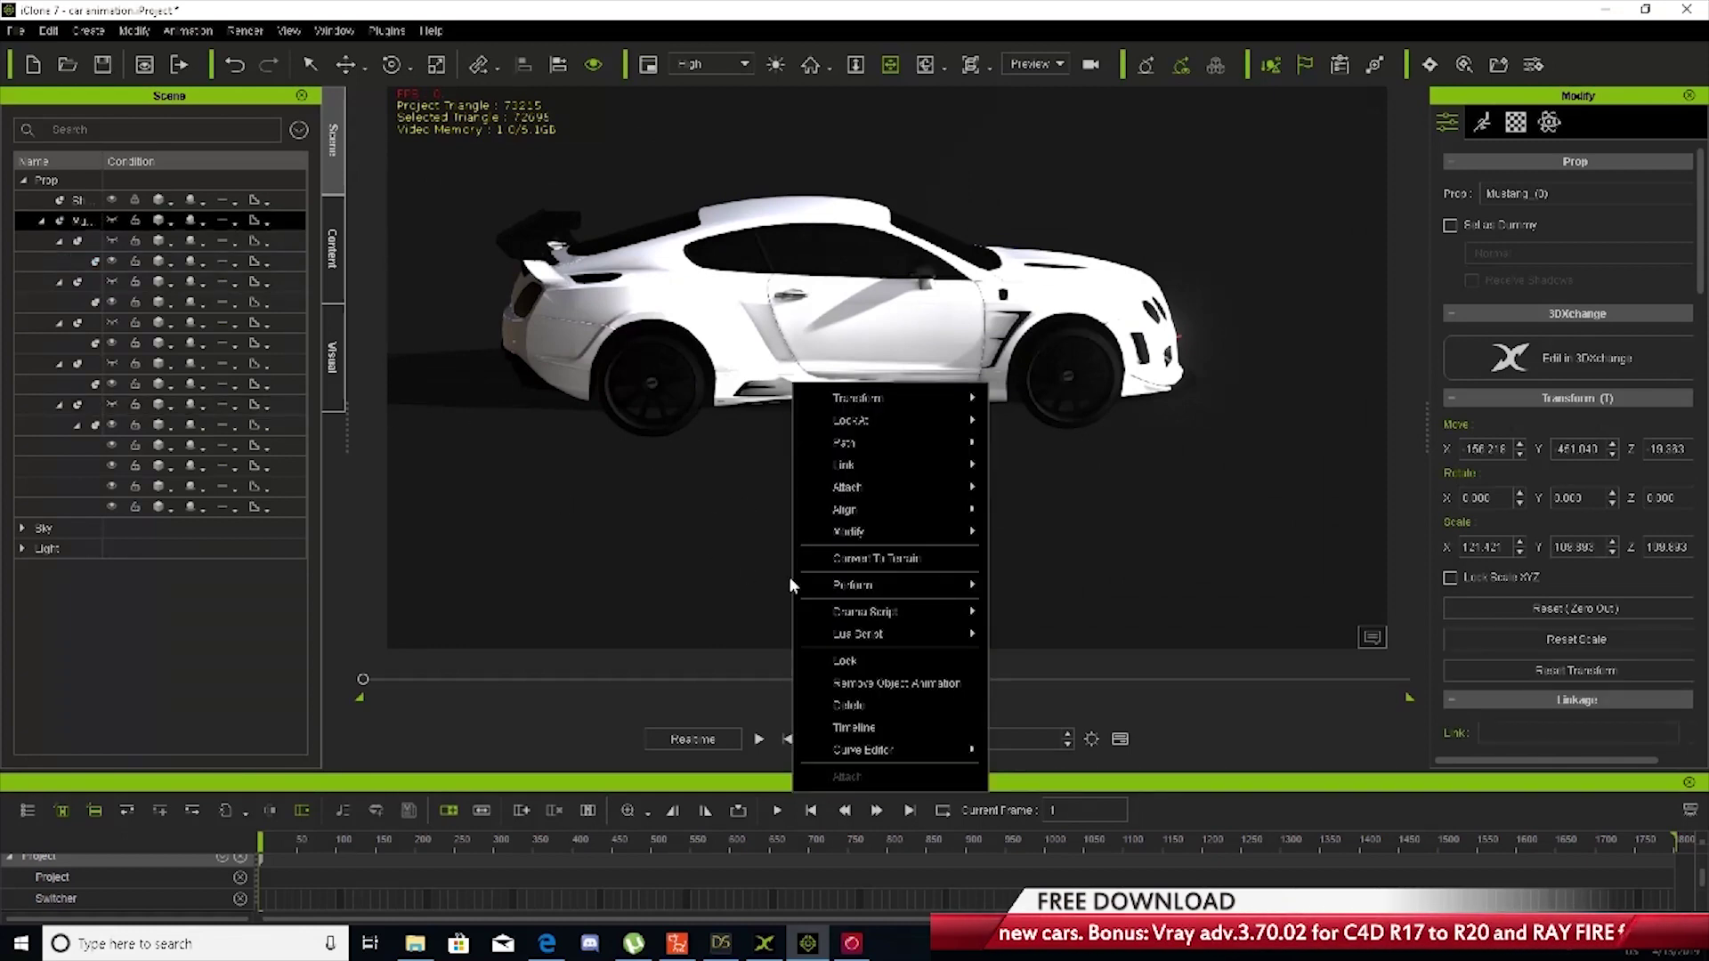
mouse_move(881, 586)
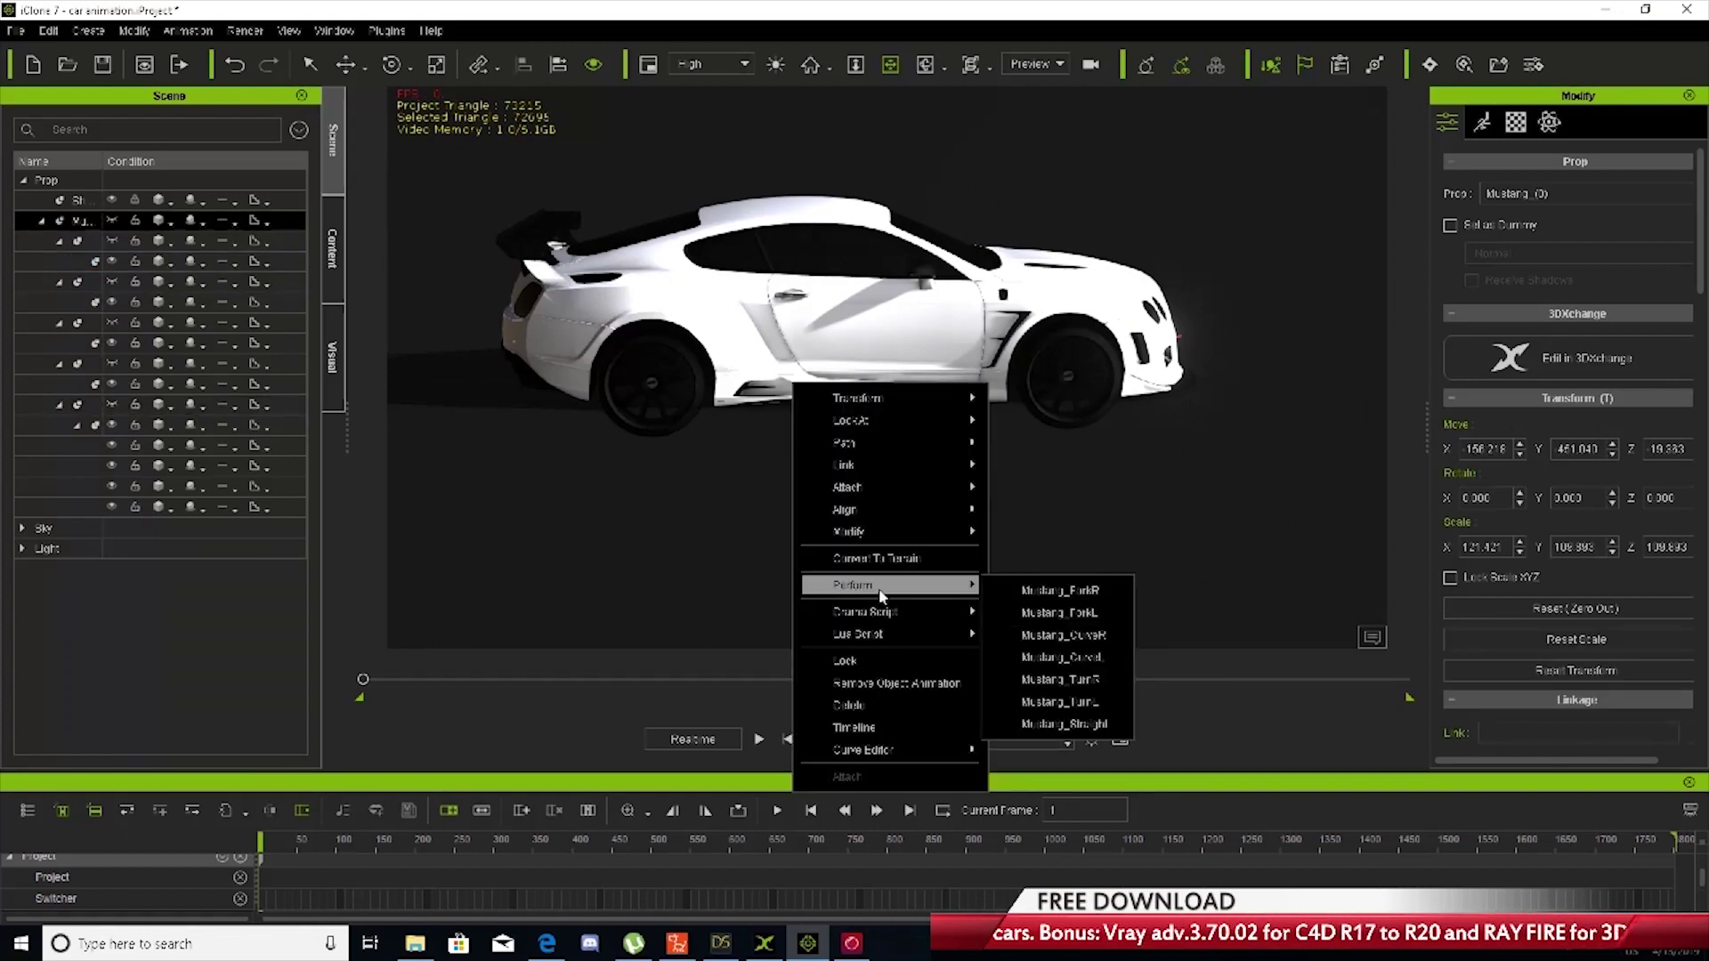
left_click(1074, 710)
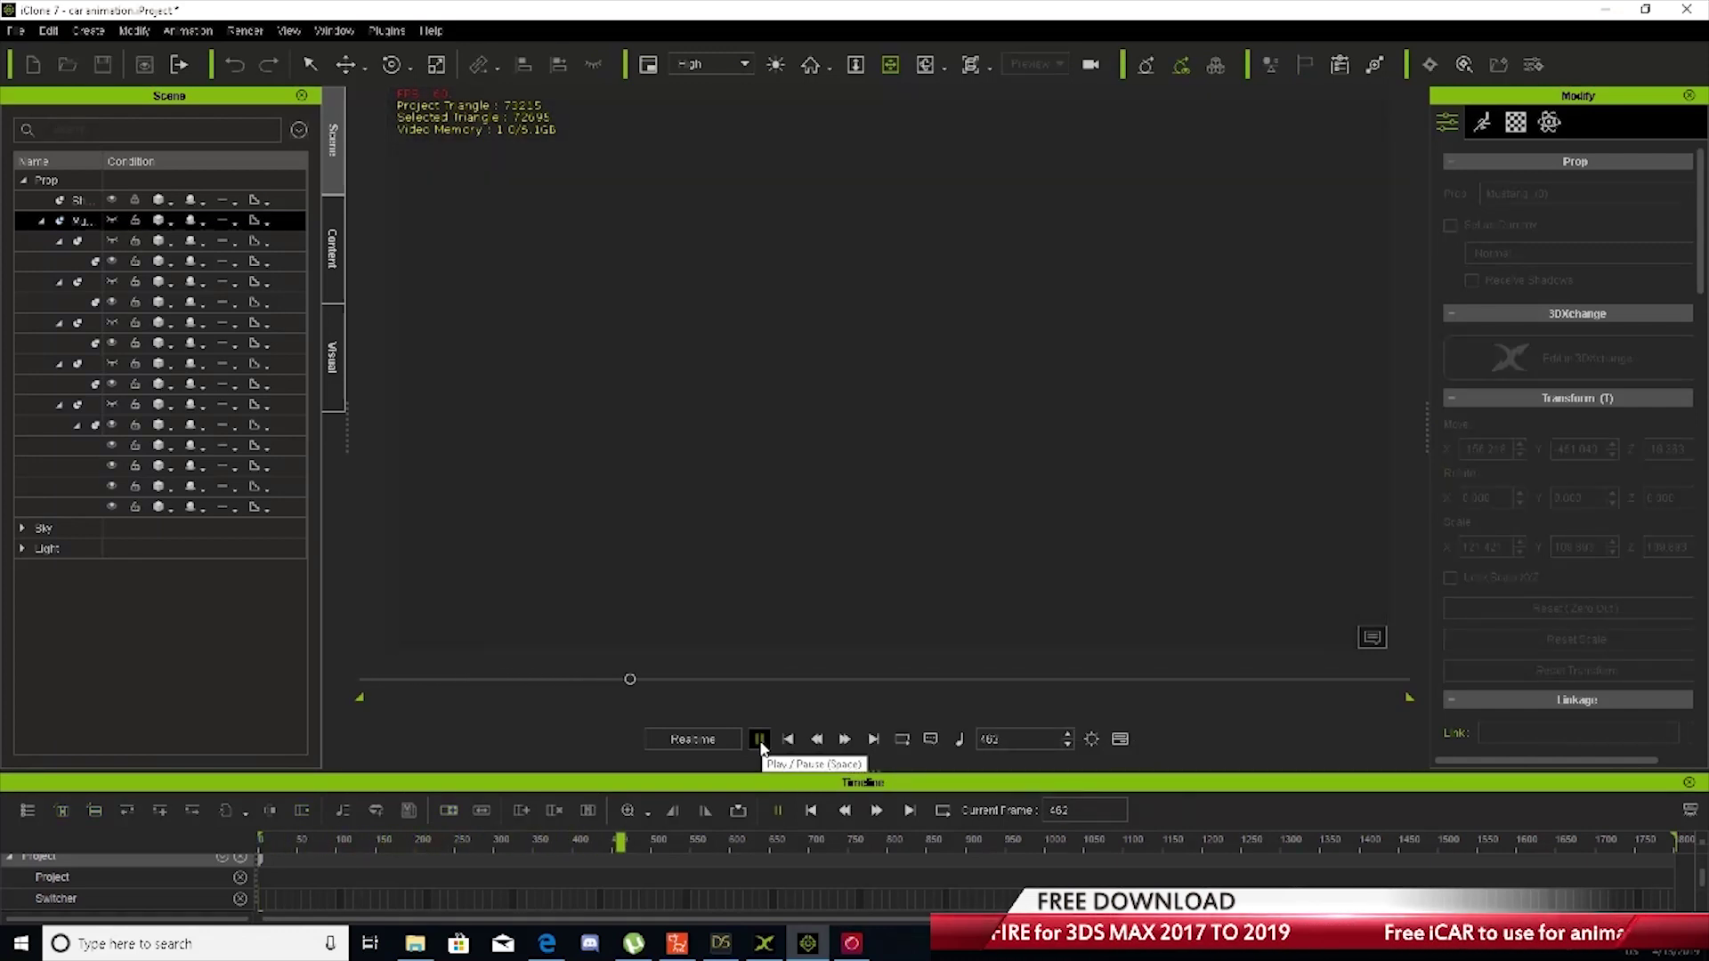
Return to the first frame and replay the animation to check how the white car moves
left_click(788, 742)
right_click_drag(835, 566, 844, 492)
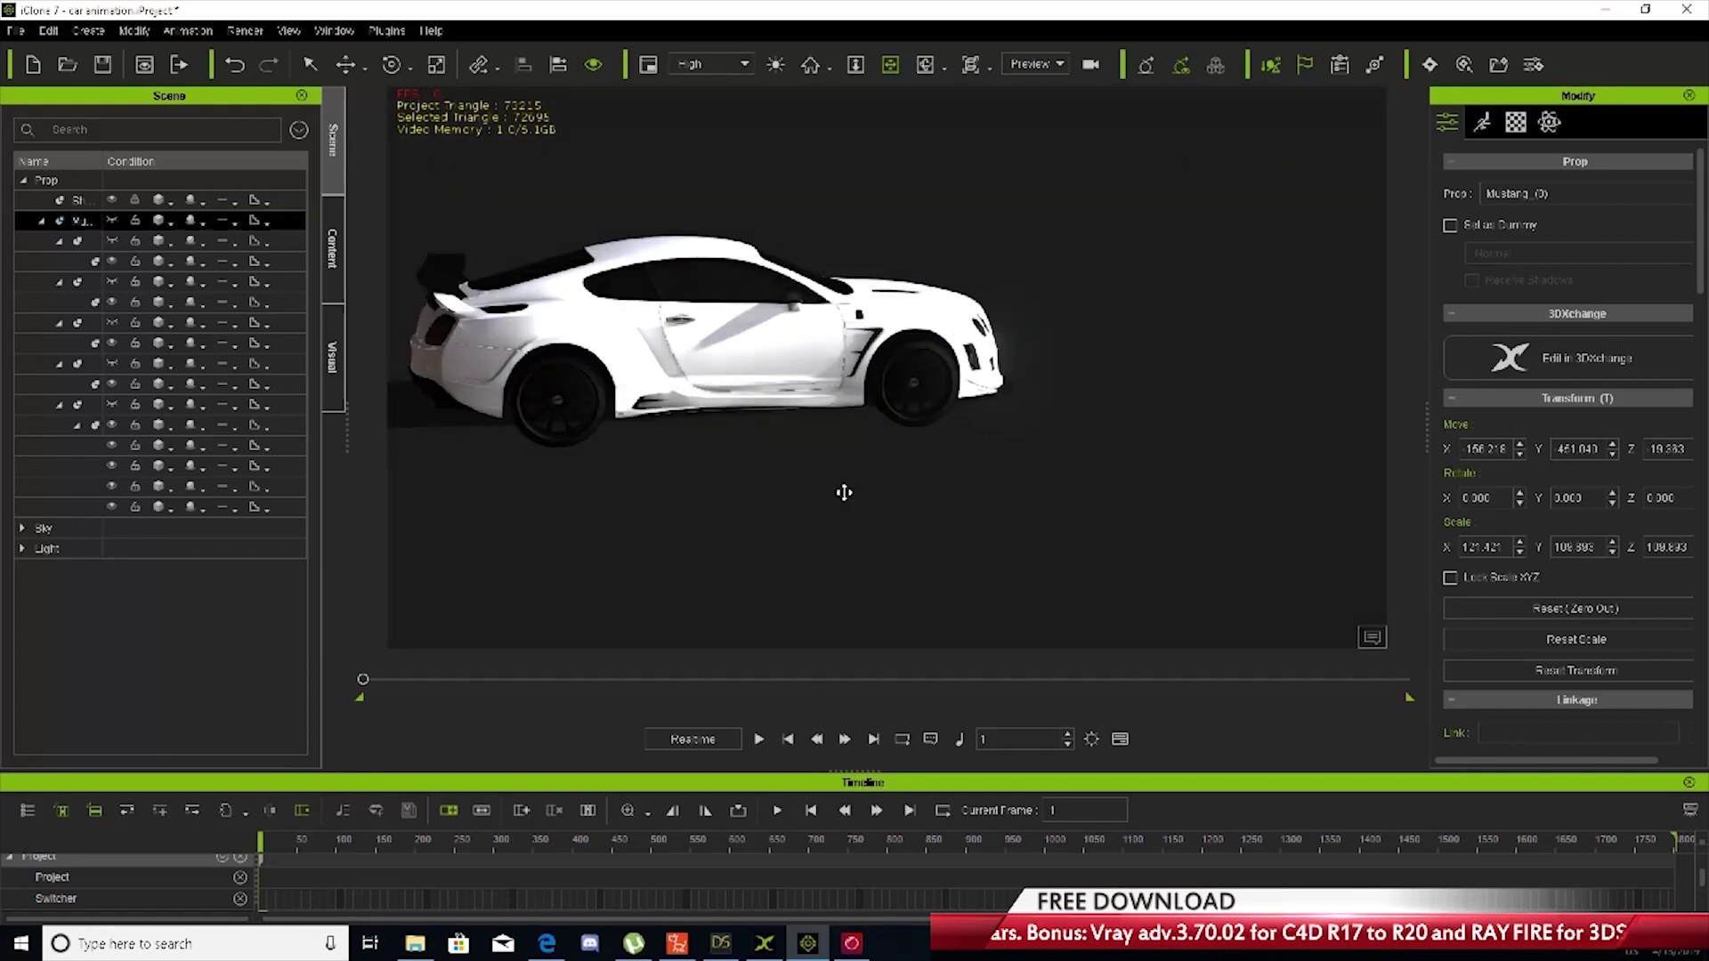
left_click(758, 739)
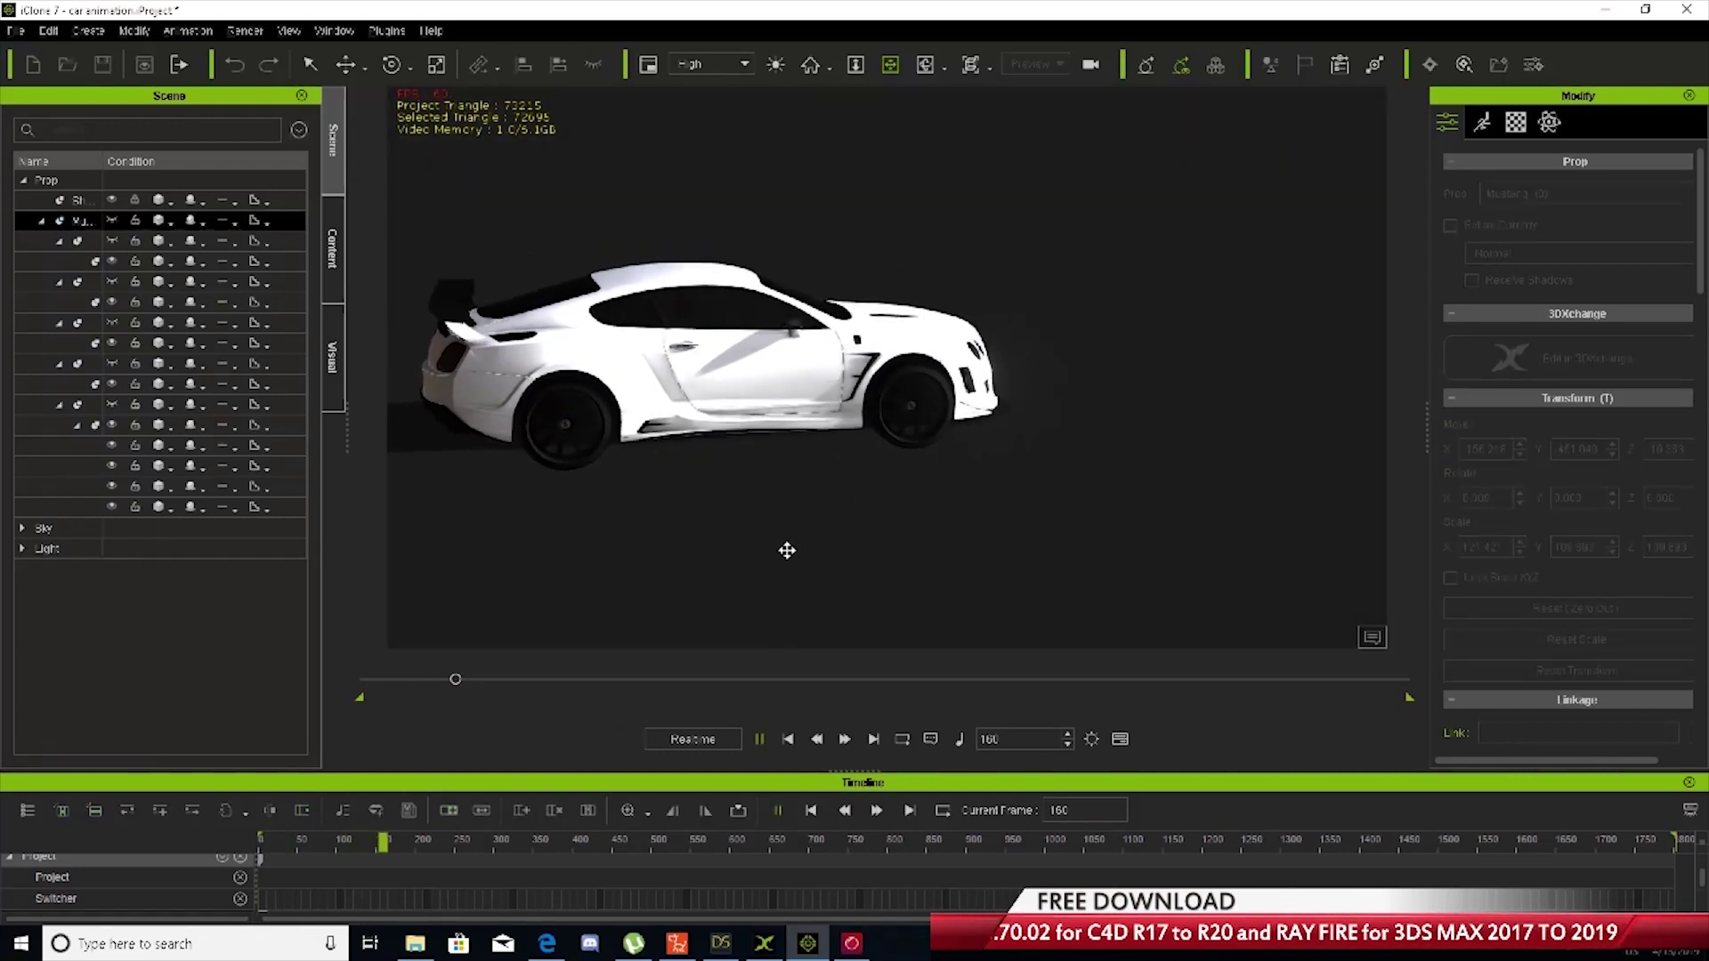
Stop the playback and examine the white car's side and wheels up close
left_click(758, 738)
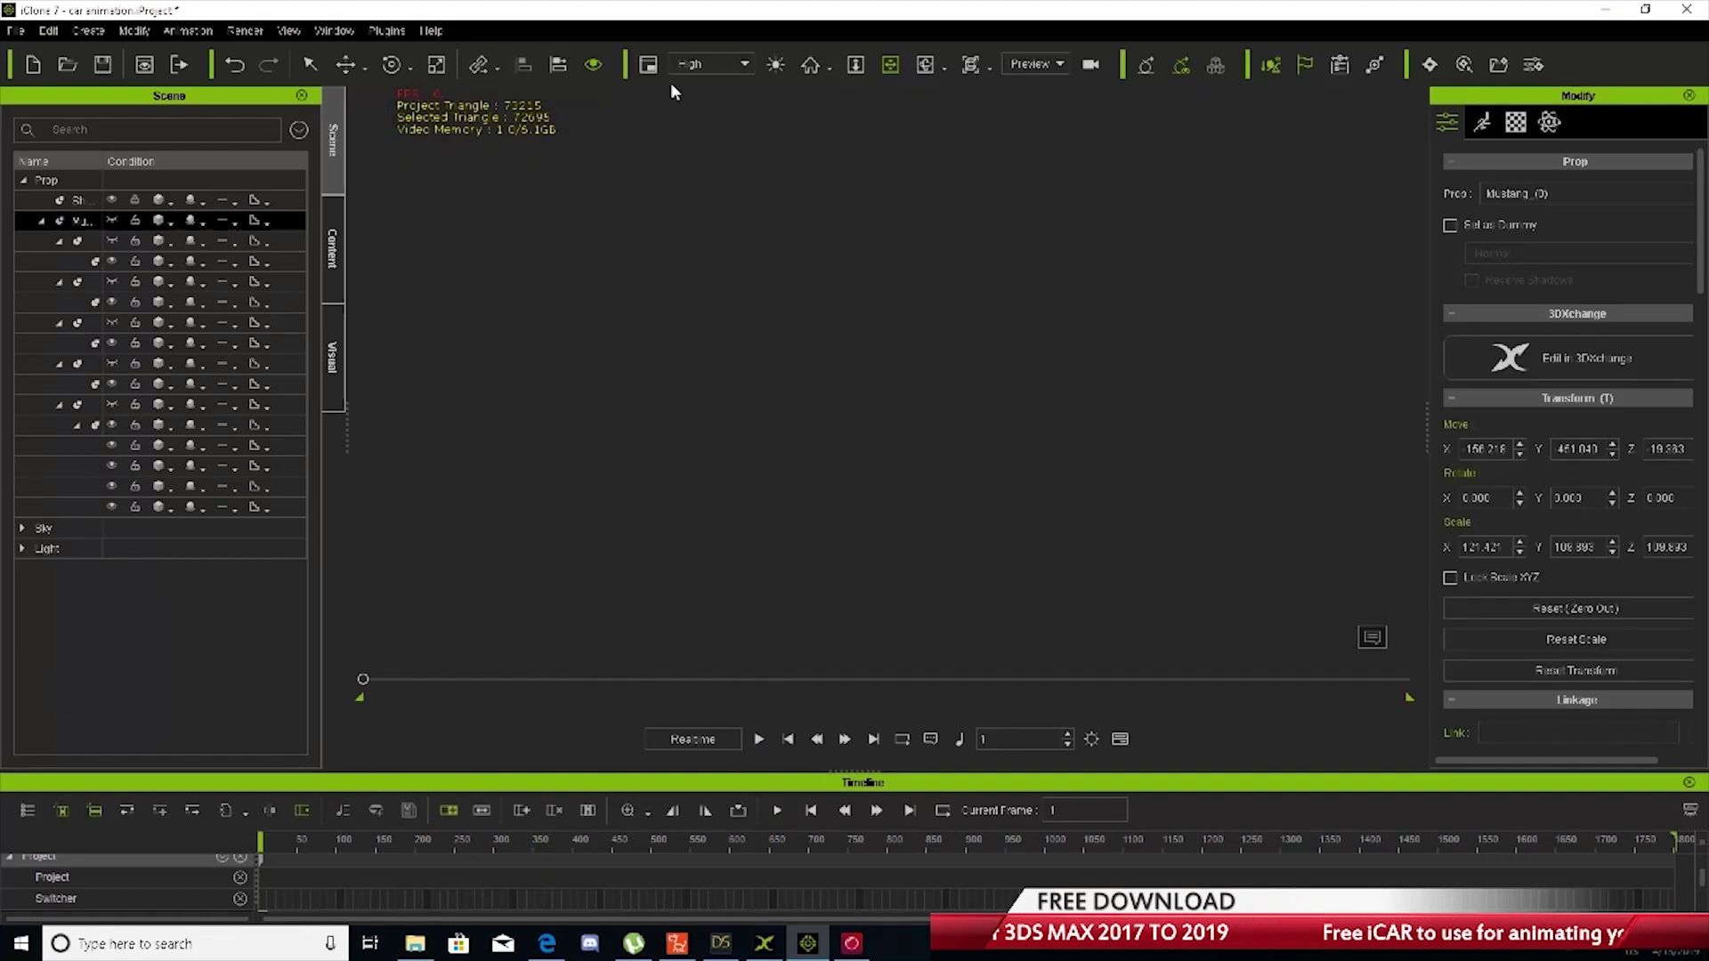
right_click_drag(783, 512, 869, 446)
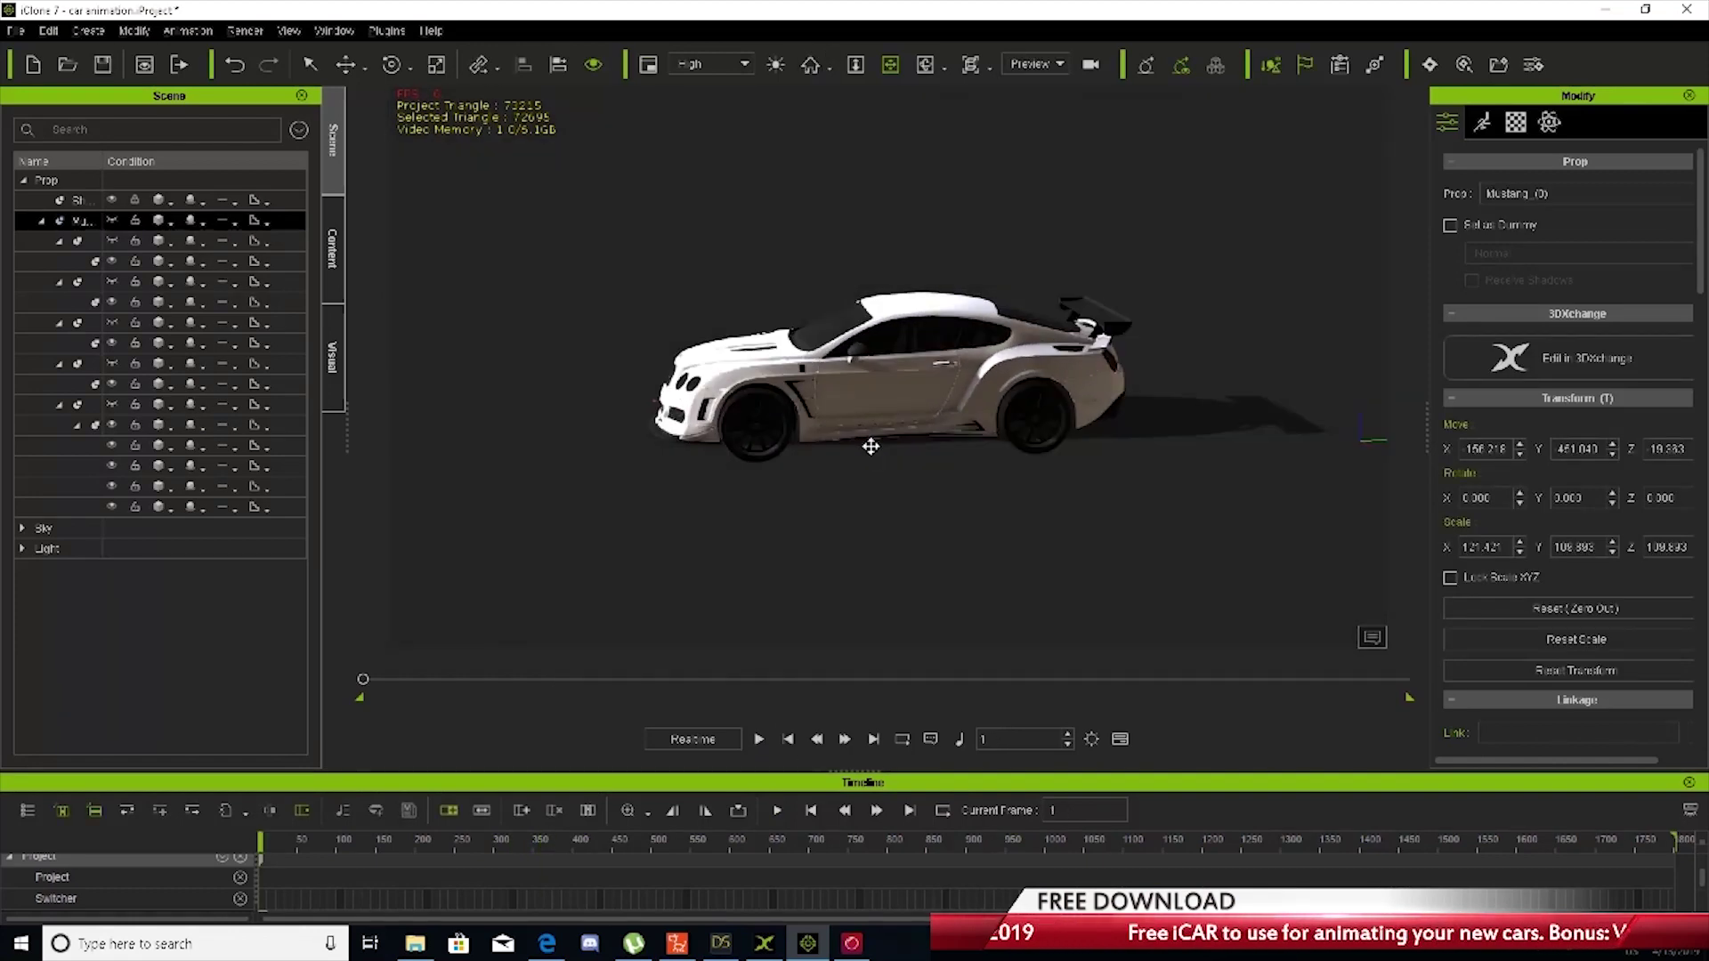
middle_click_drag(870, 446, 804, 463)
scroll(804, 462, "up", 4)
scroll(805, 462, "up", 10)
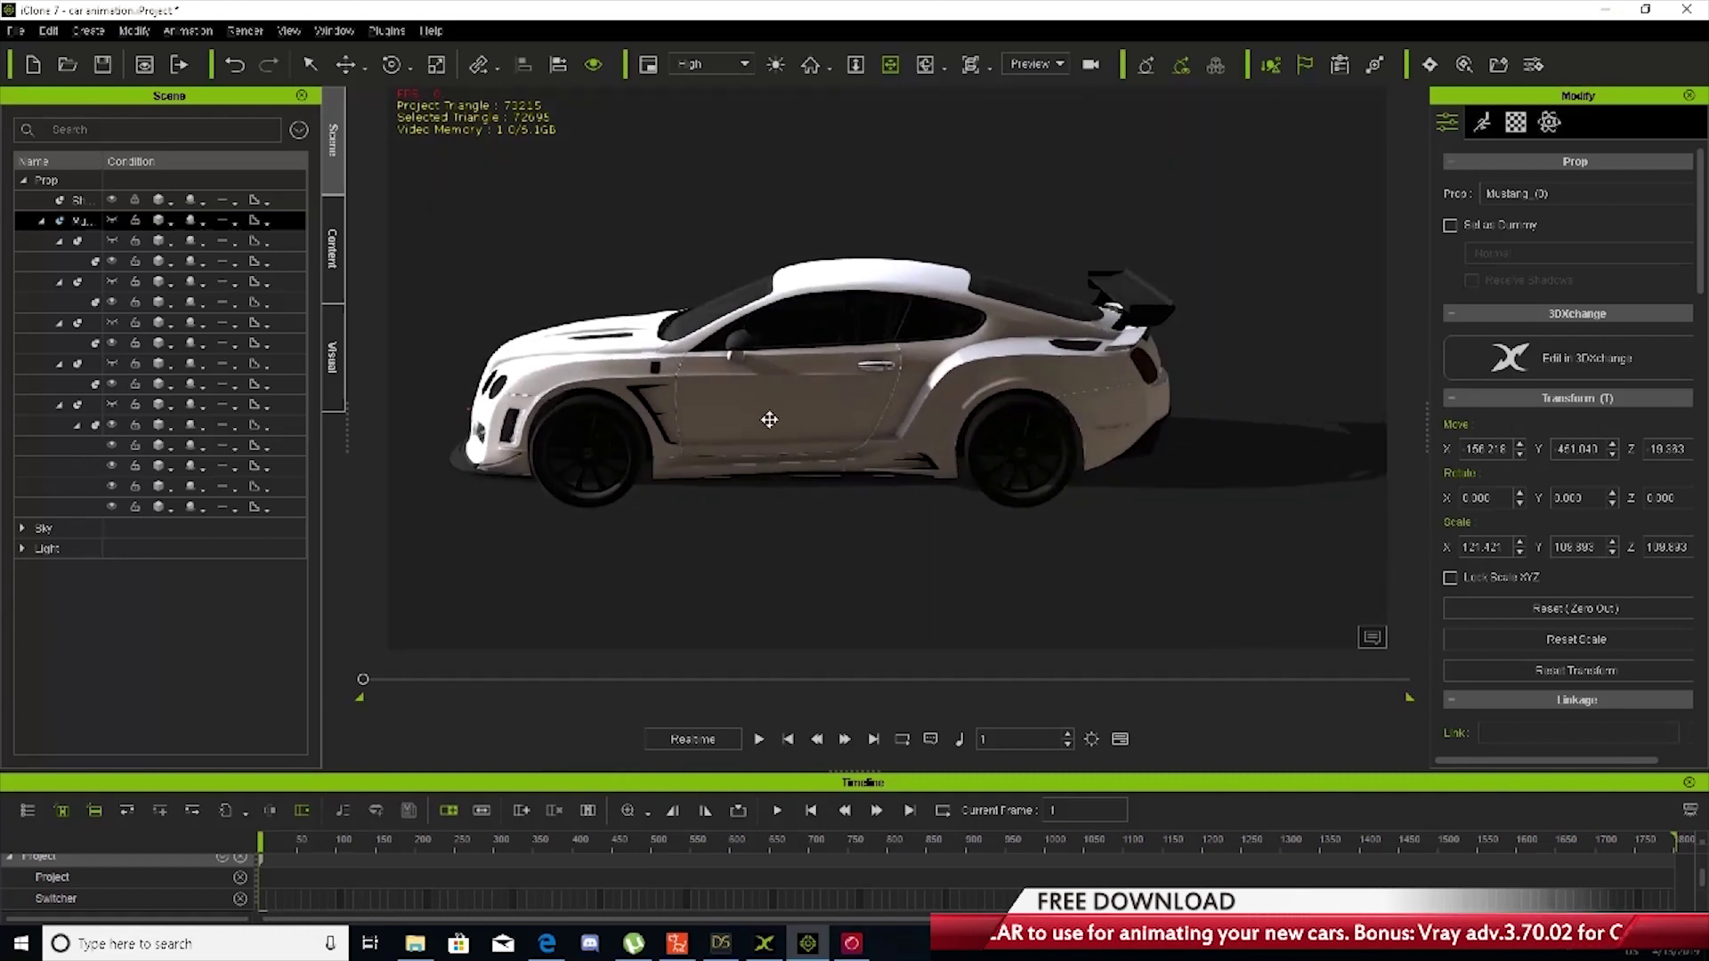
right_click_drag(947, 423, 847, 425)
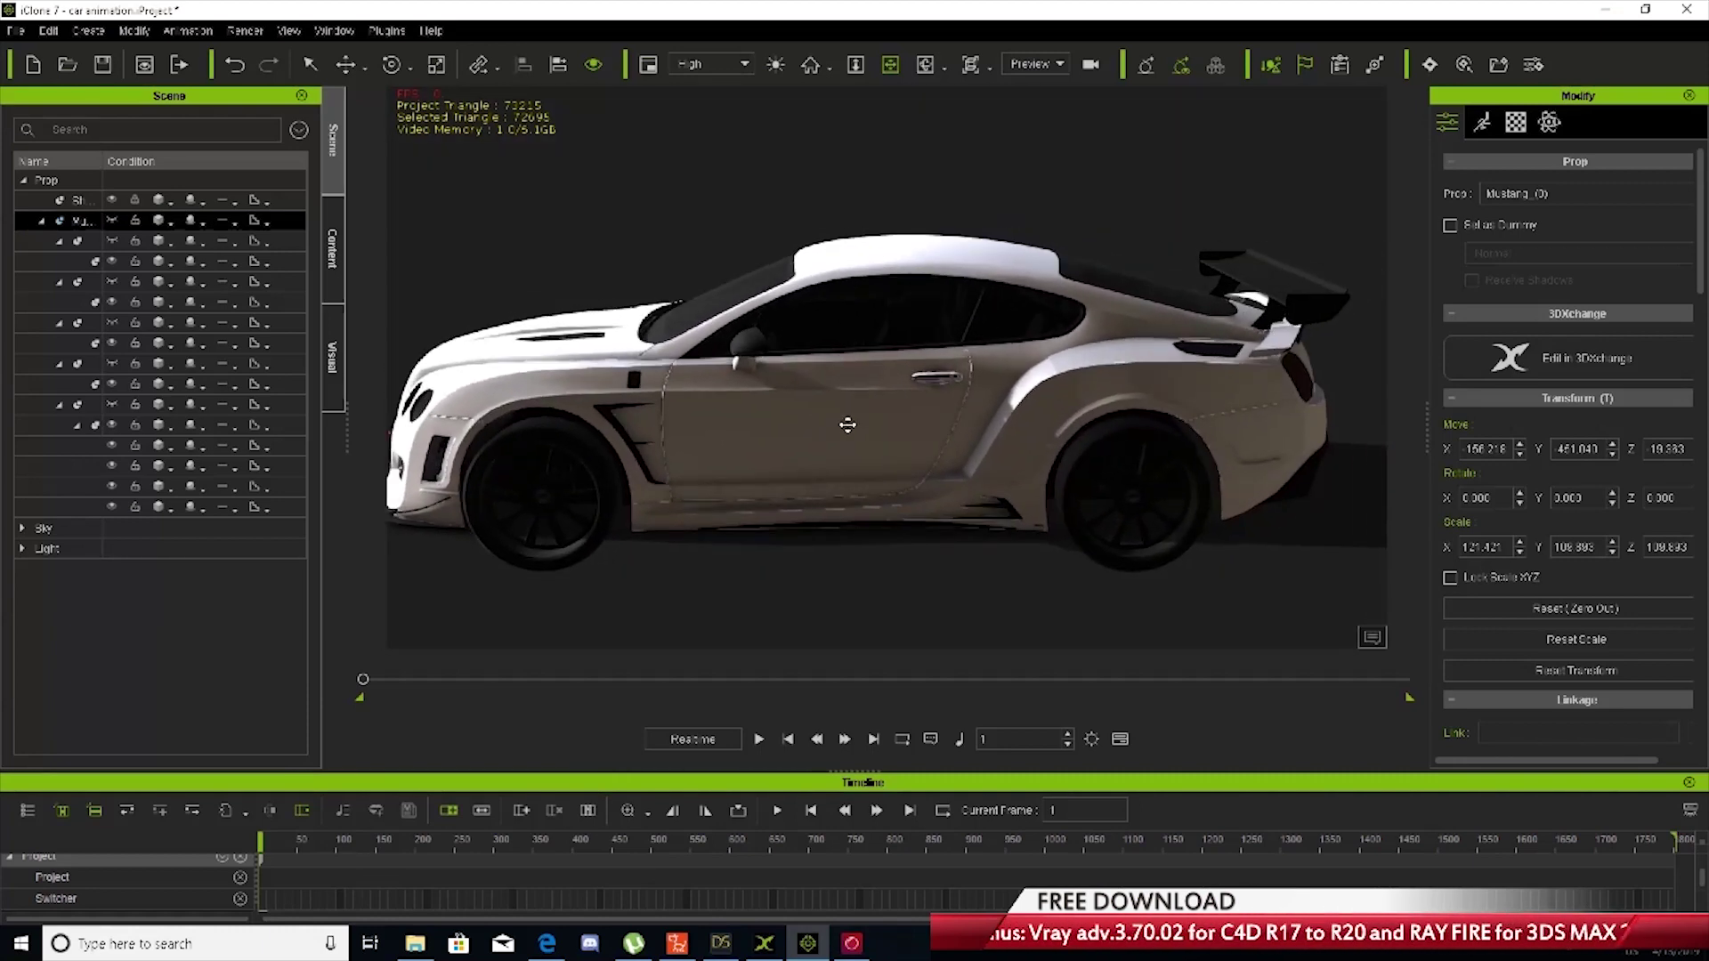
middle_click_drag(1012, 507, 945, 503)
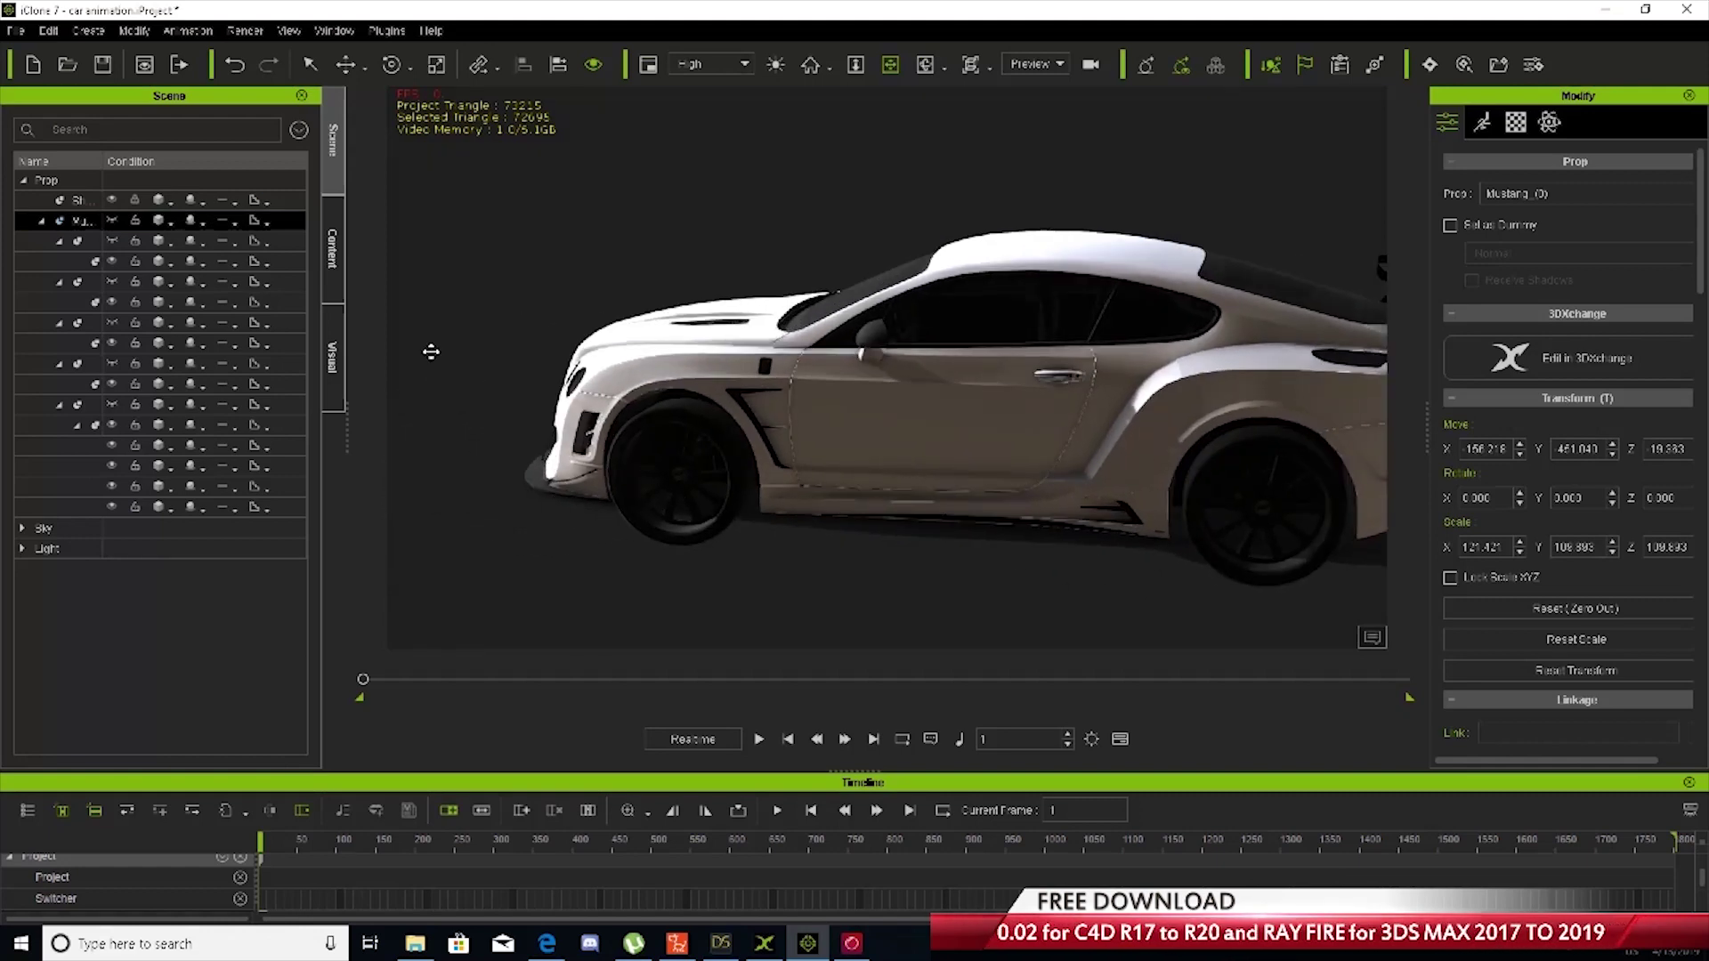
Add the Jade avatar from the avatar templates to the scene and move it along the white car to stand beside its door
left_click(333, 249)
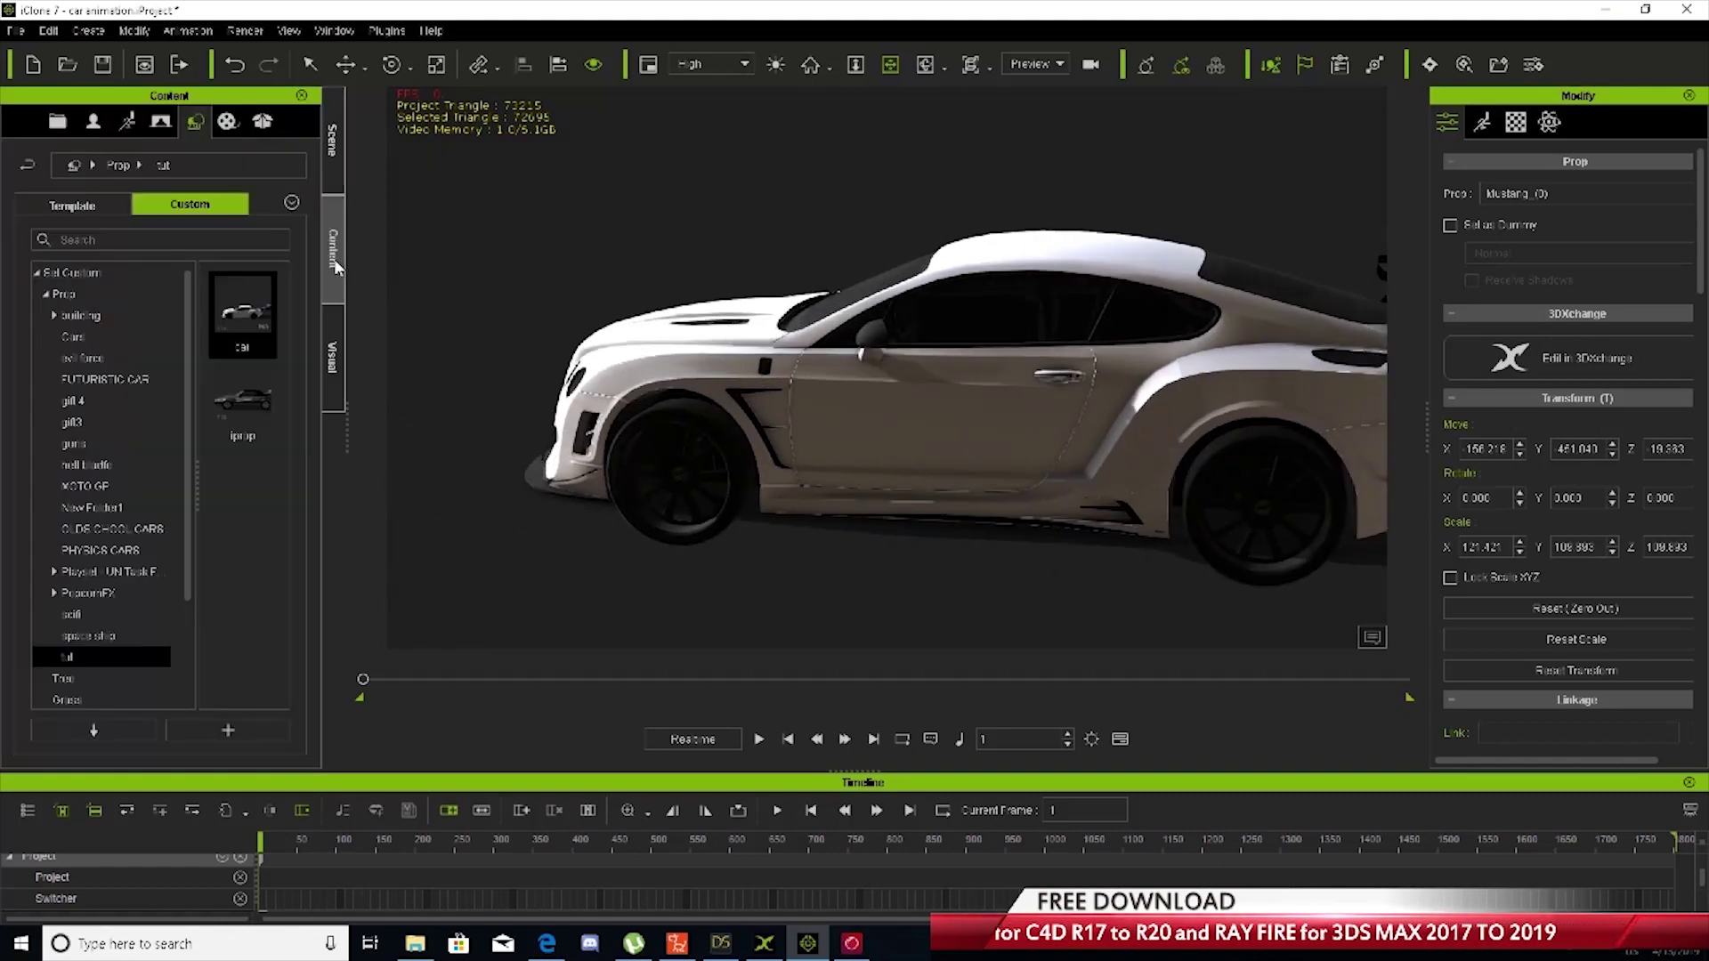
left_click(93, 121)
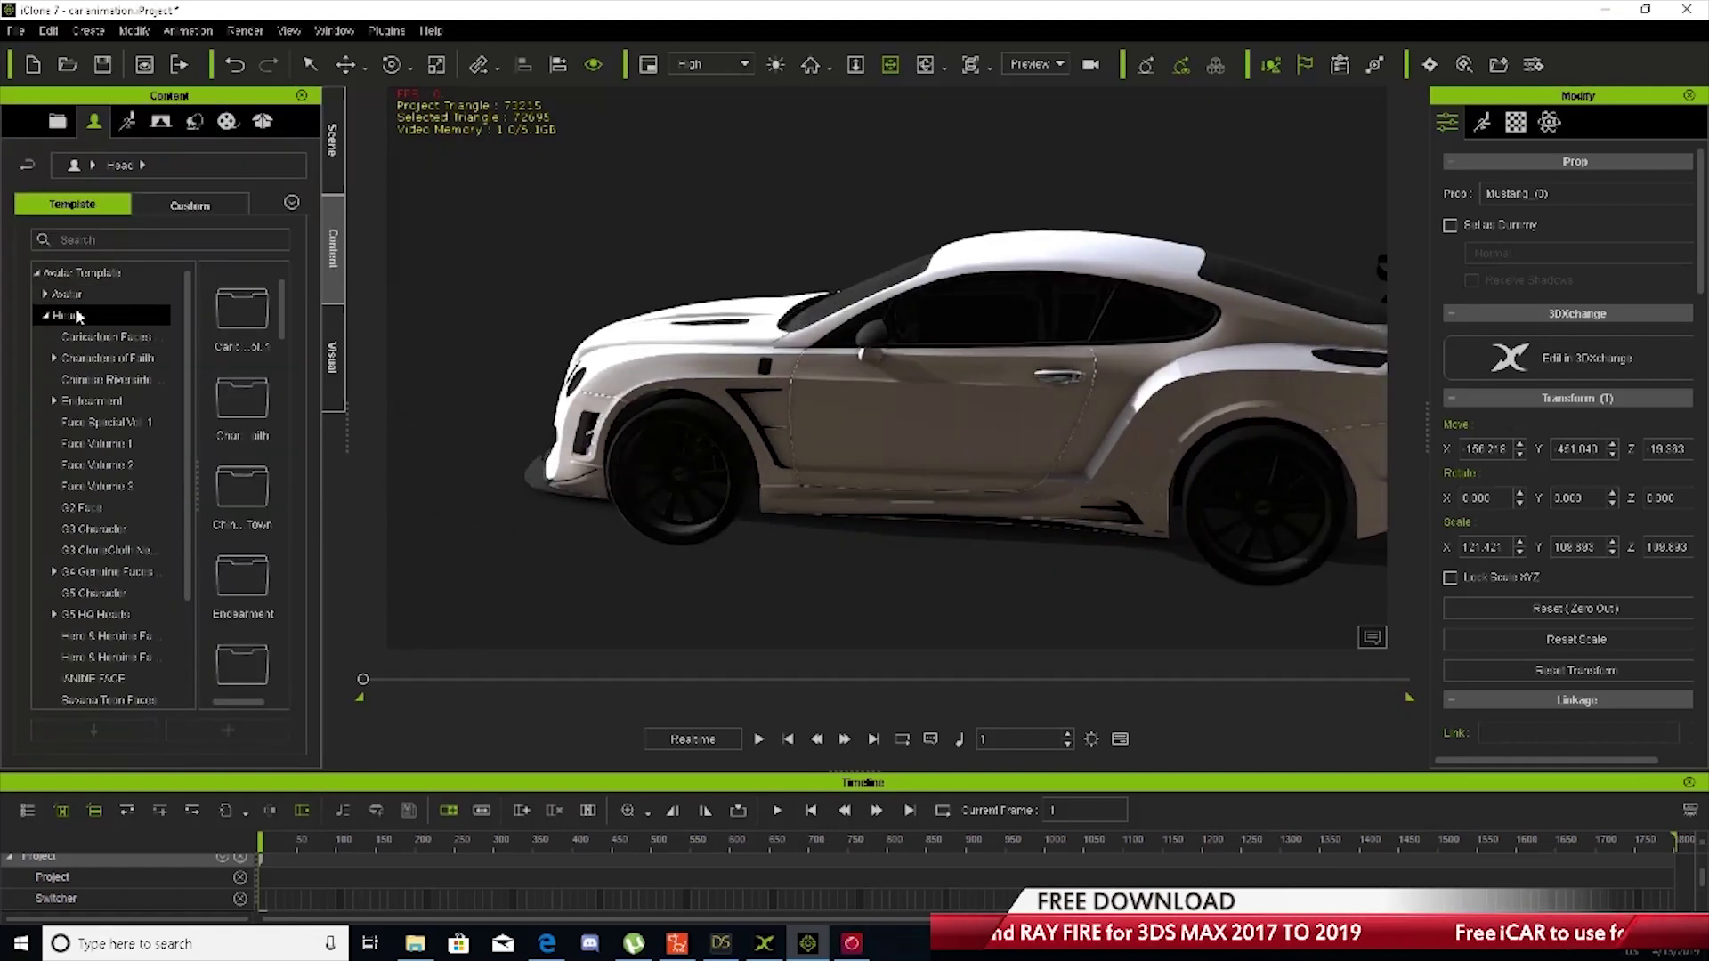
left_click_drag(240, 587, 434, 564)
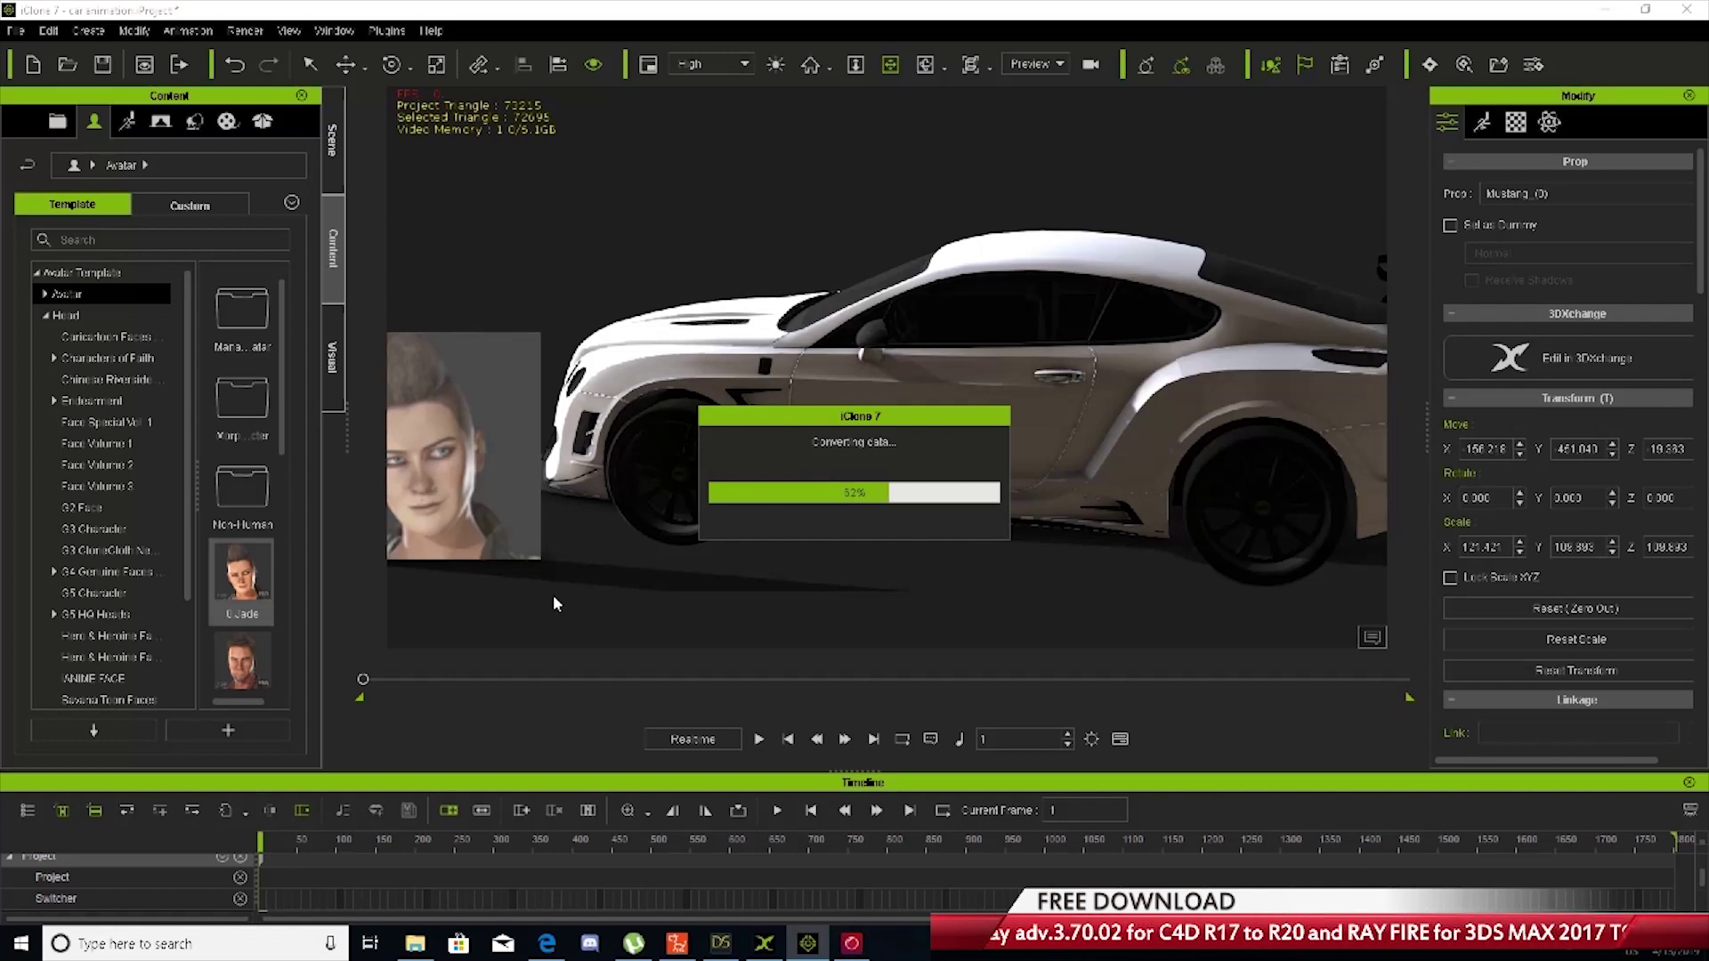
left_click(344, 64)
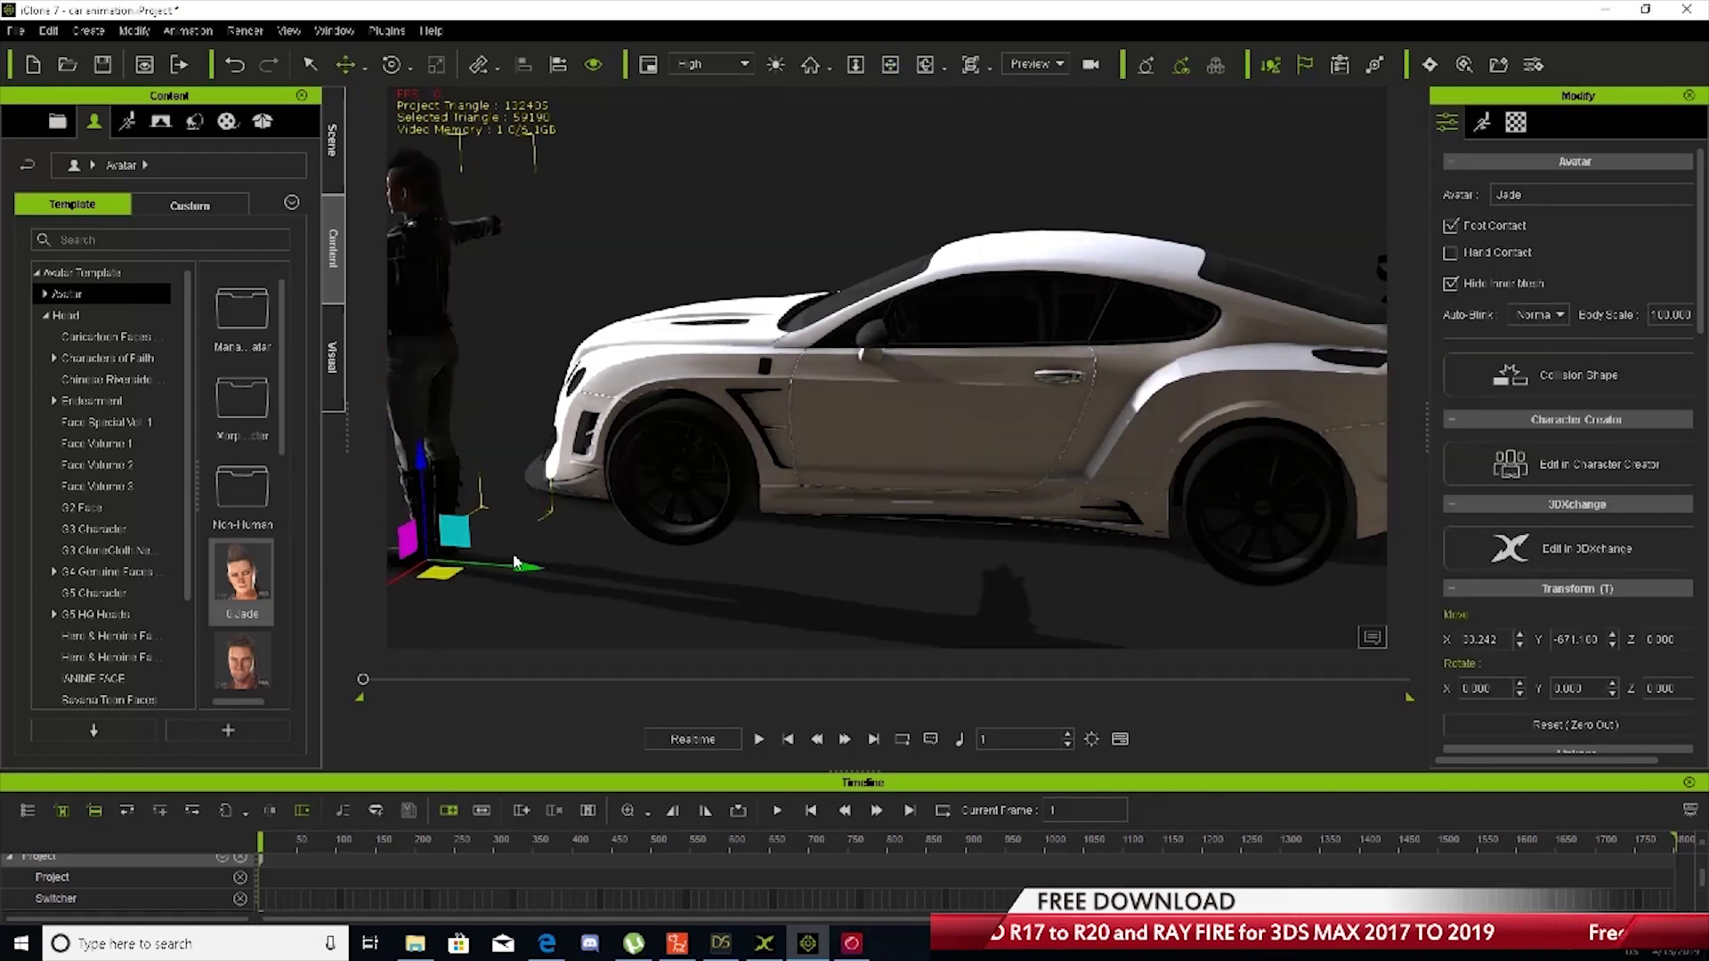
left_click_drag(454, 606, 893, 605)
right_click_drag(1023, 543, 1075, 401)
Edit Jade's motion layer with Mirror enabled, lowering the hips to a seated height and moving the right foot forward
left_click(1481, 122)
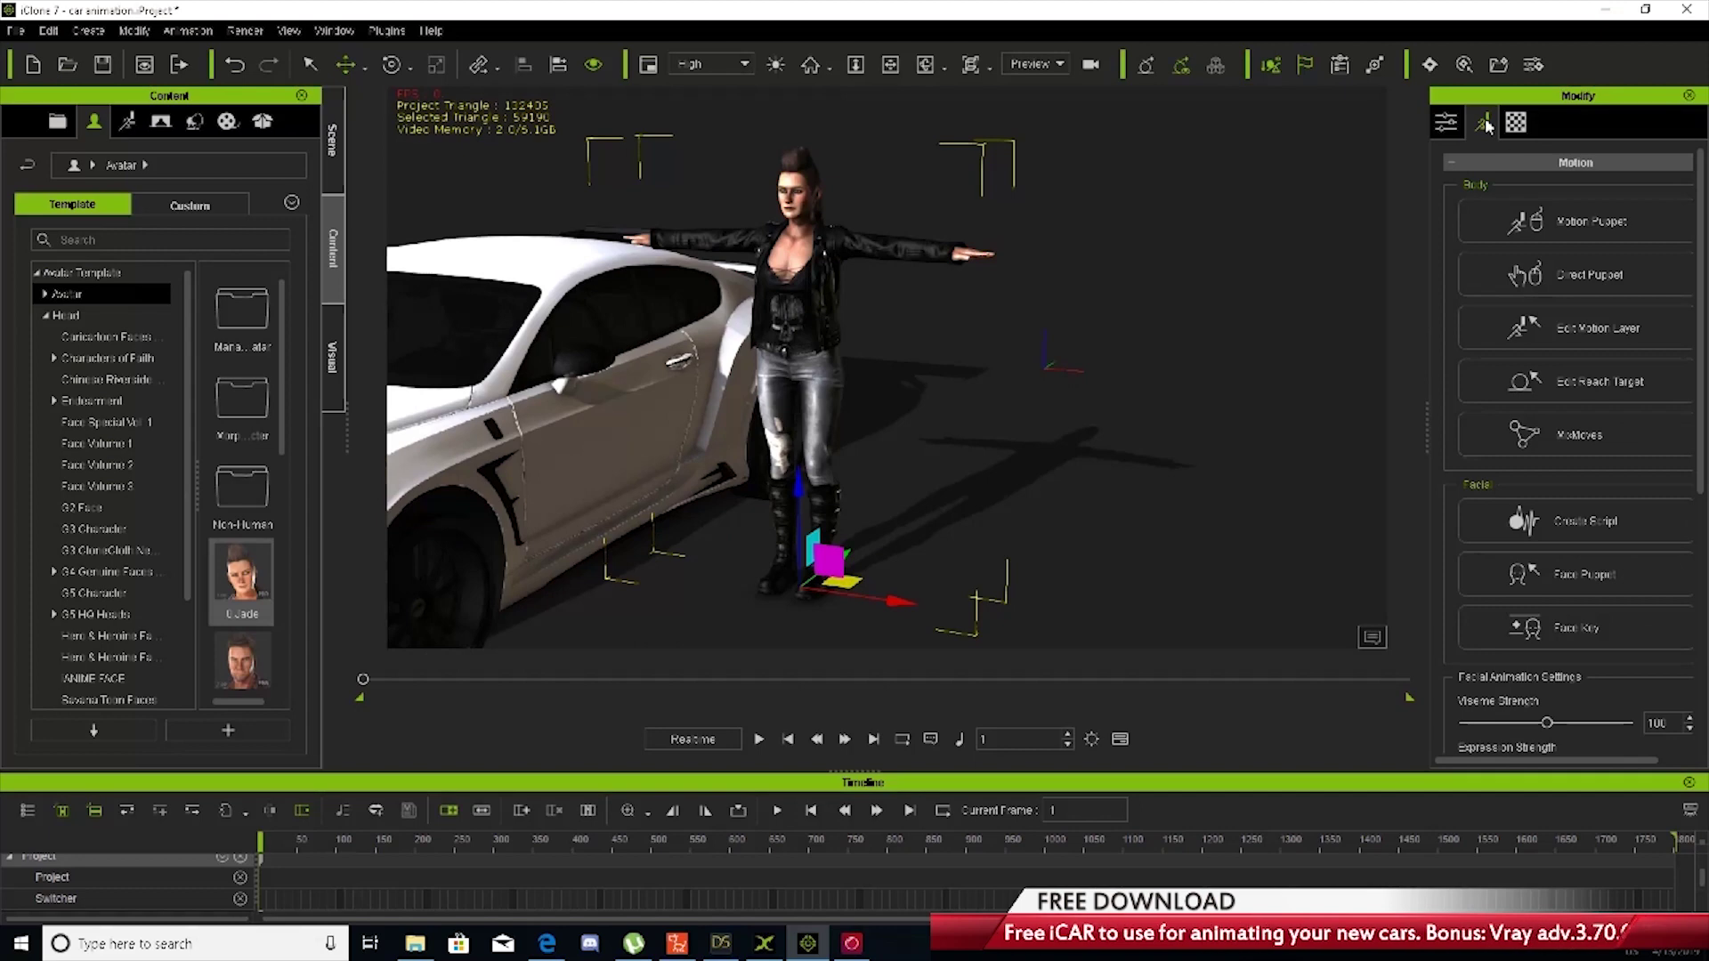
left_click(1566, 348)
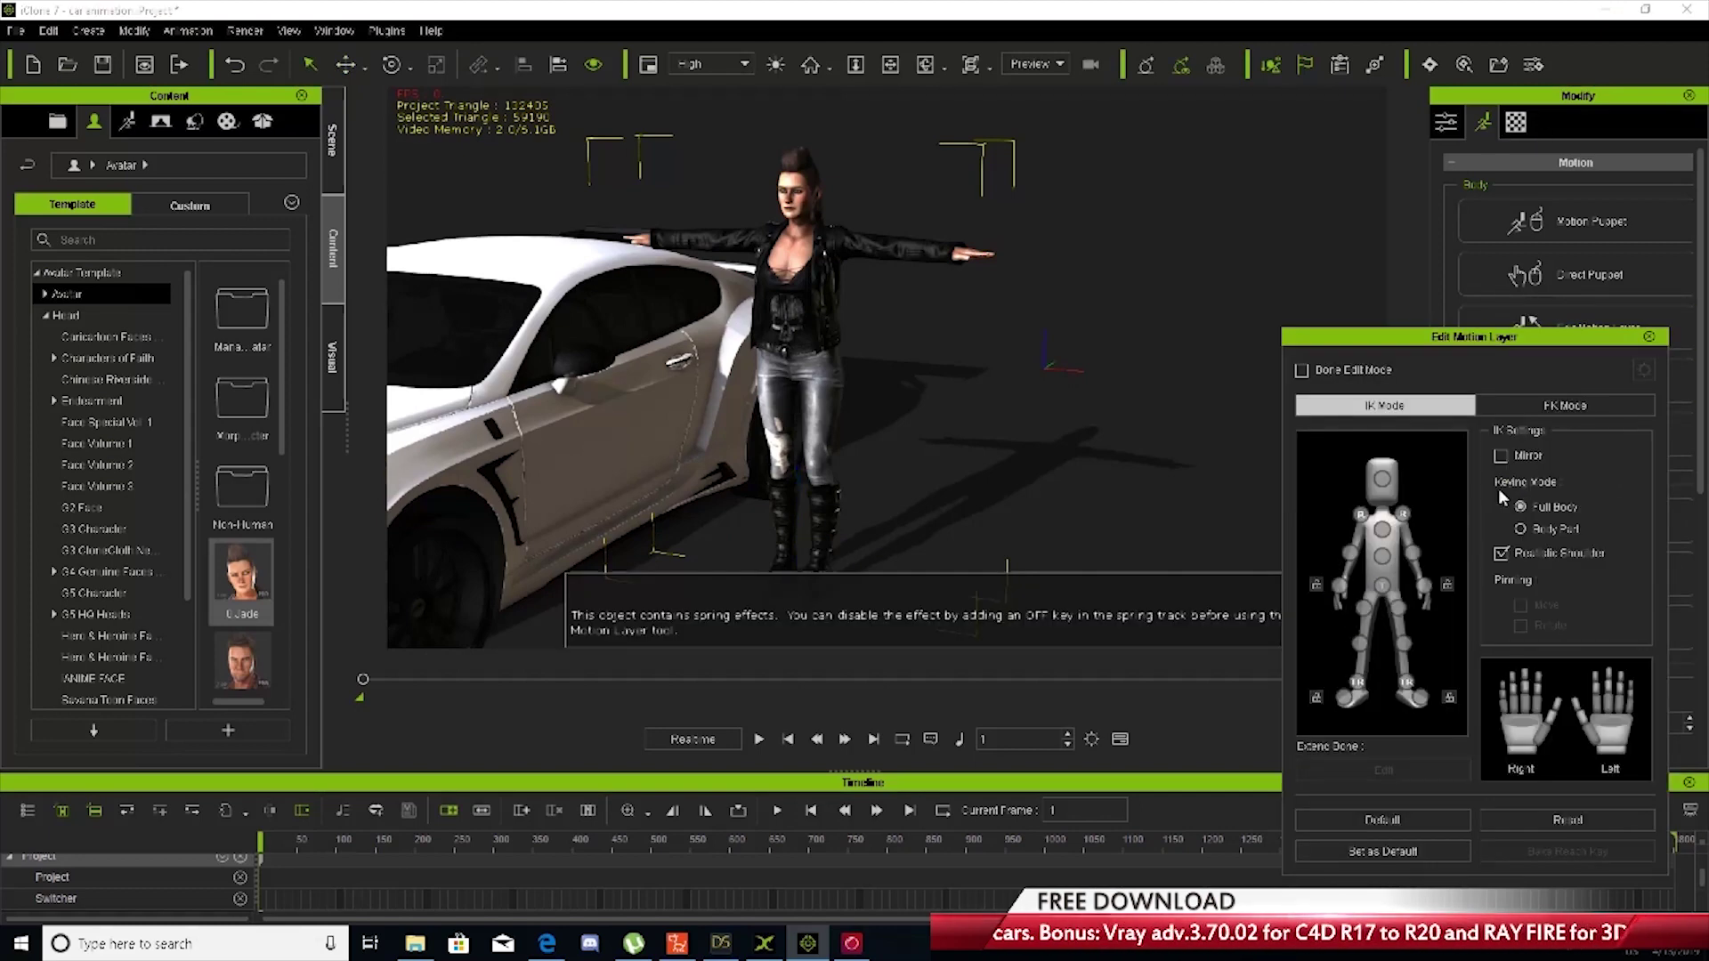
left_click(1382, 587)
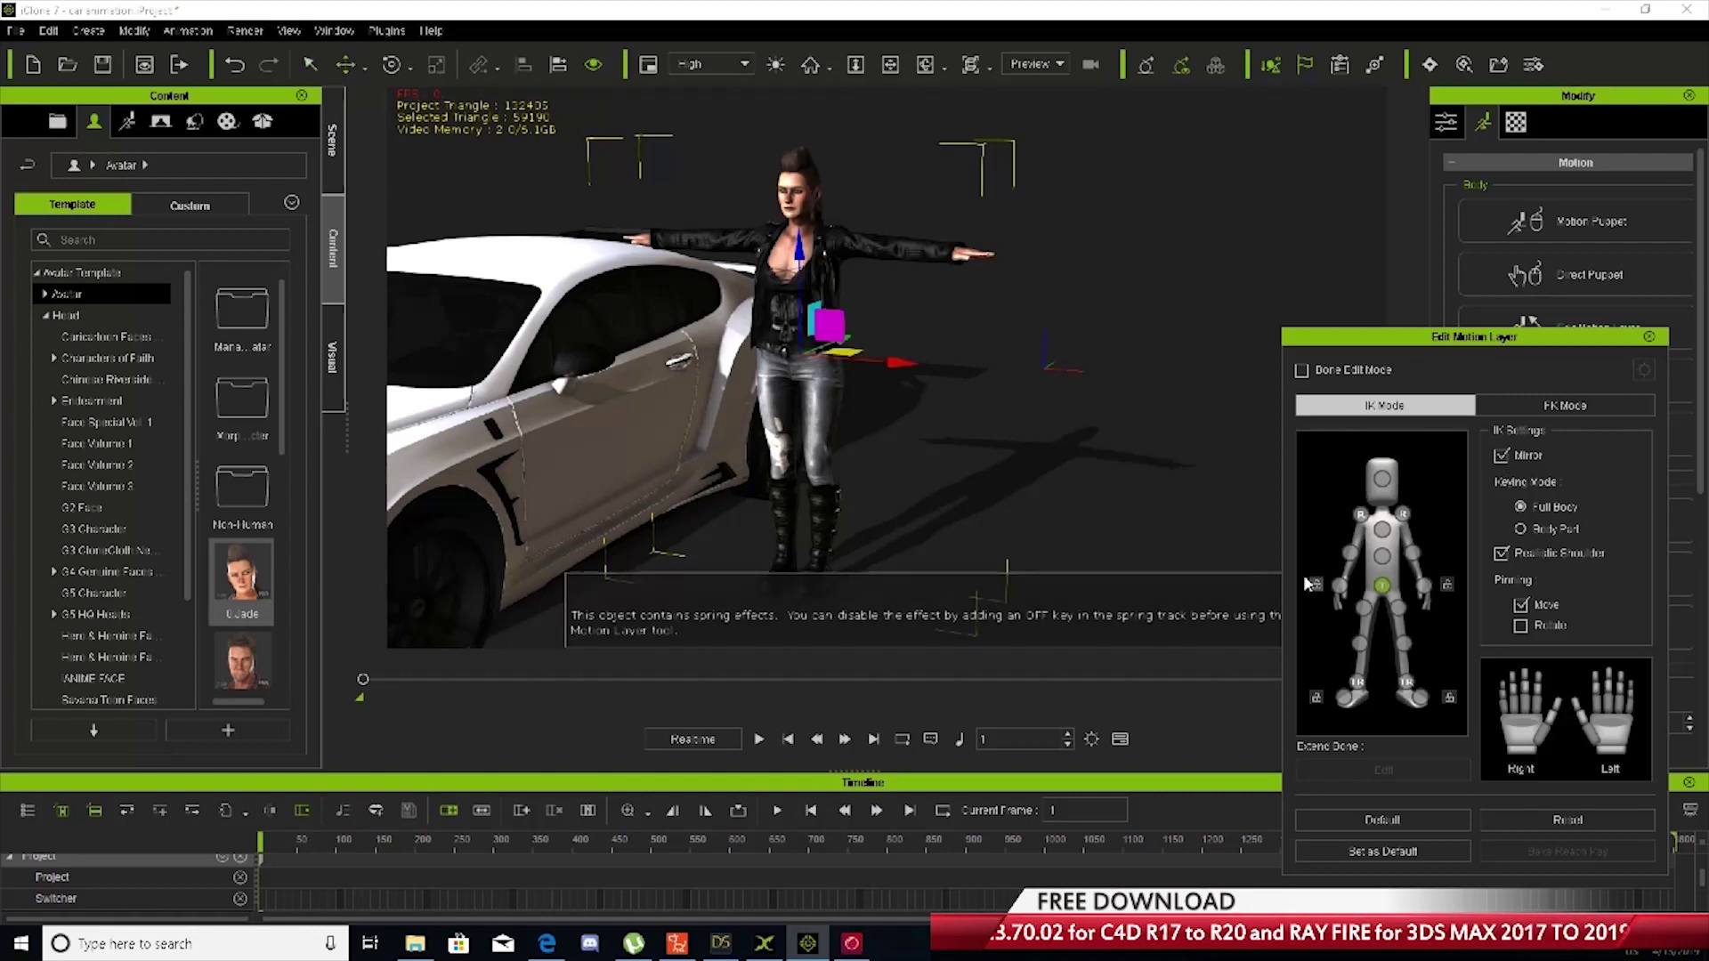
left_click_drag(801, 252, 900, 421)
left_click_drag(861, 359, 861, 346)
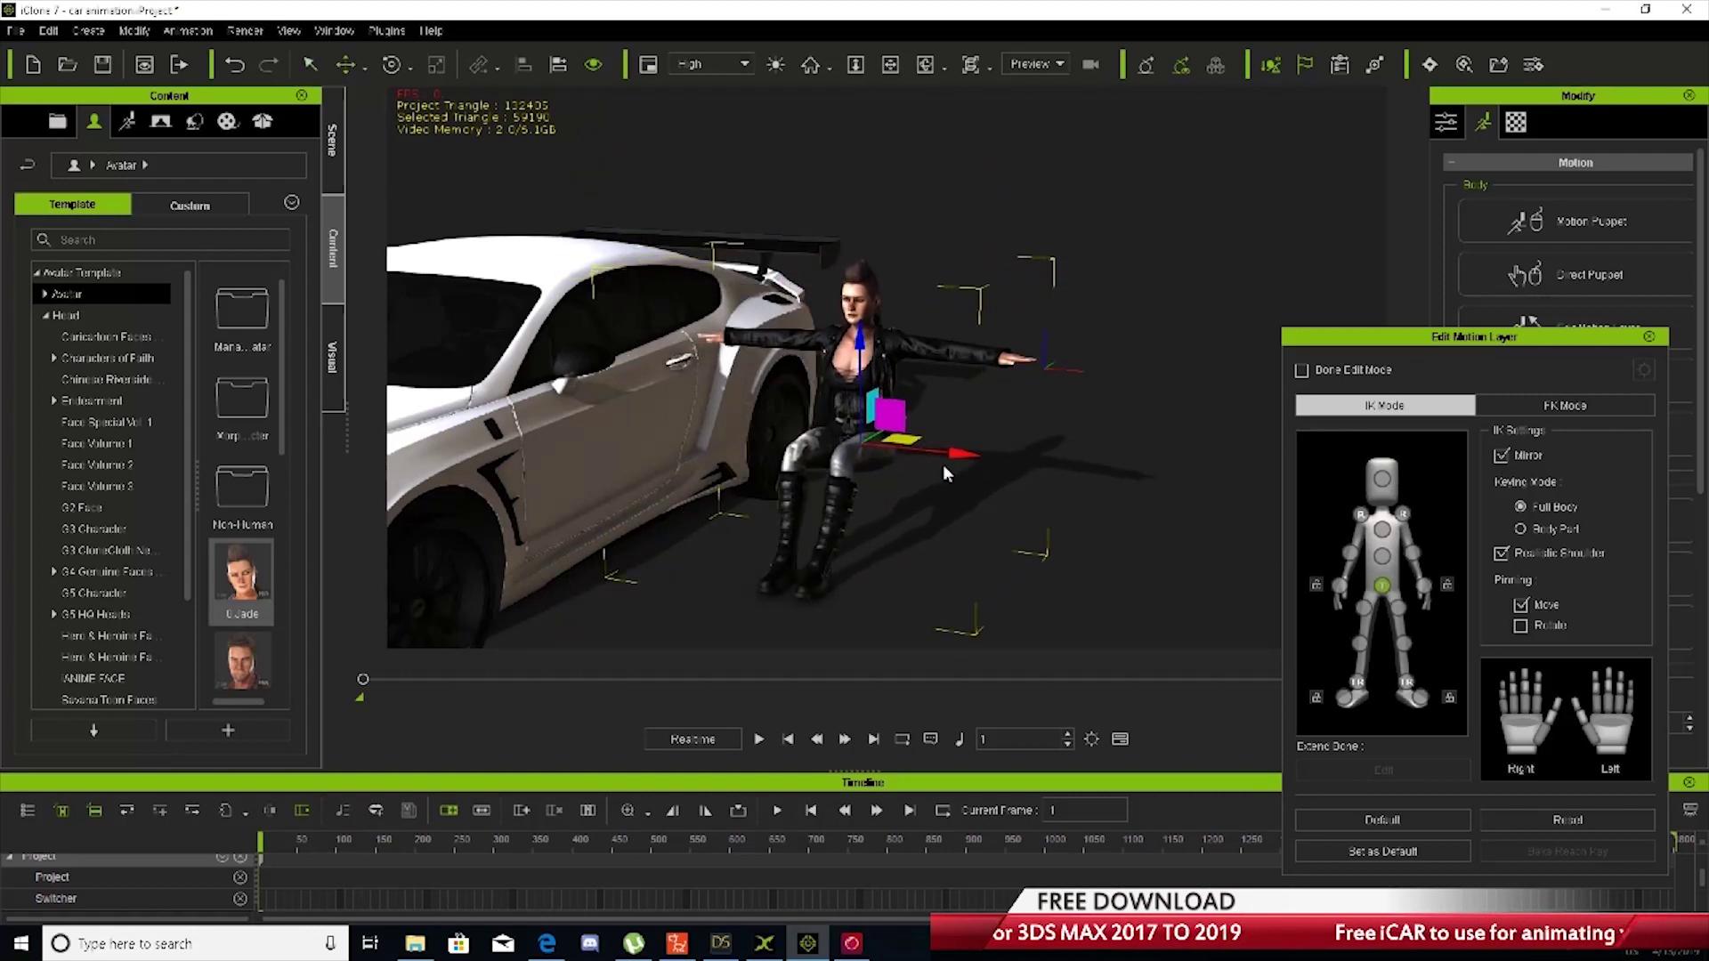
right_click_drag(926, 506, 1118, 660)
left_click(1357, 687)
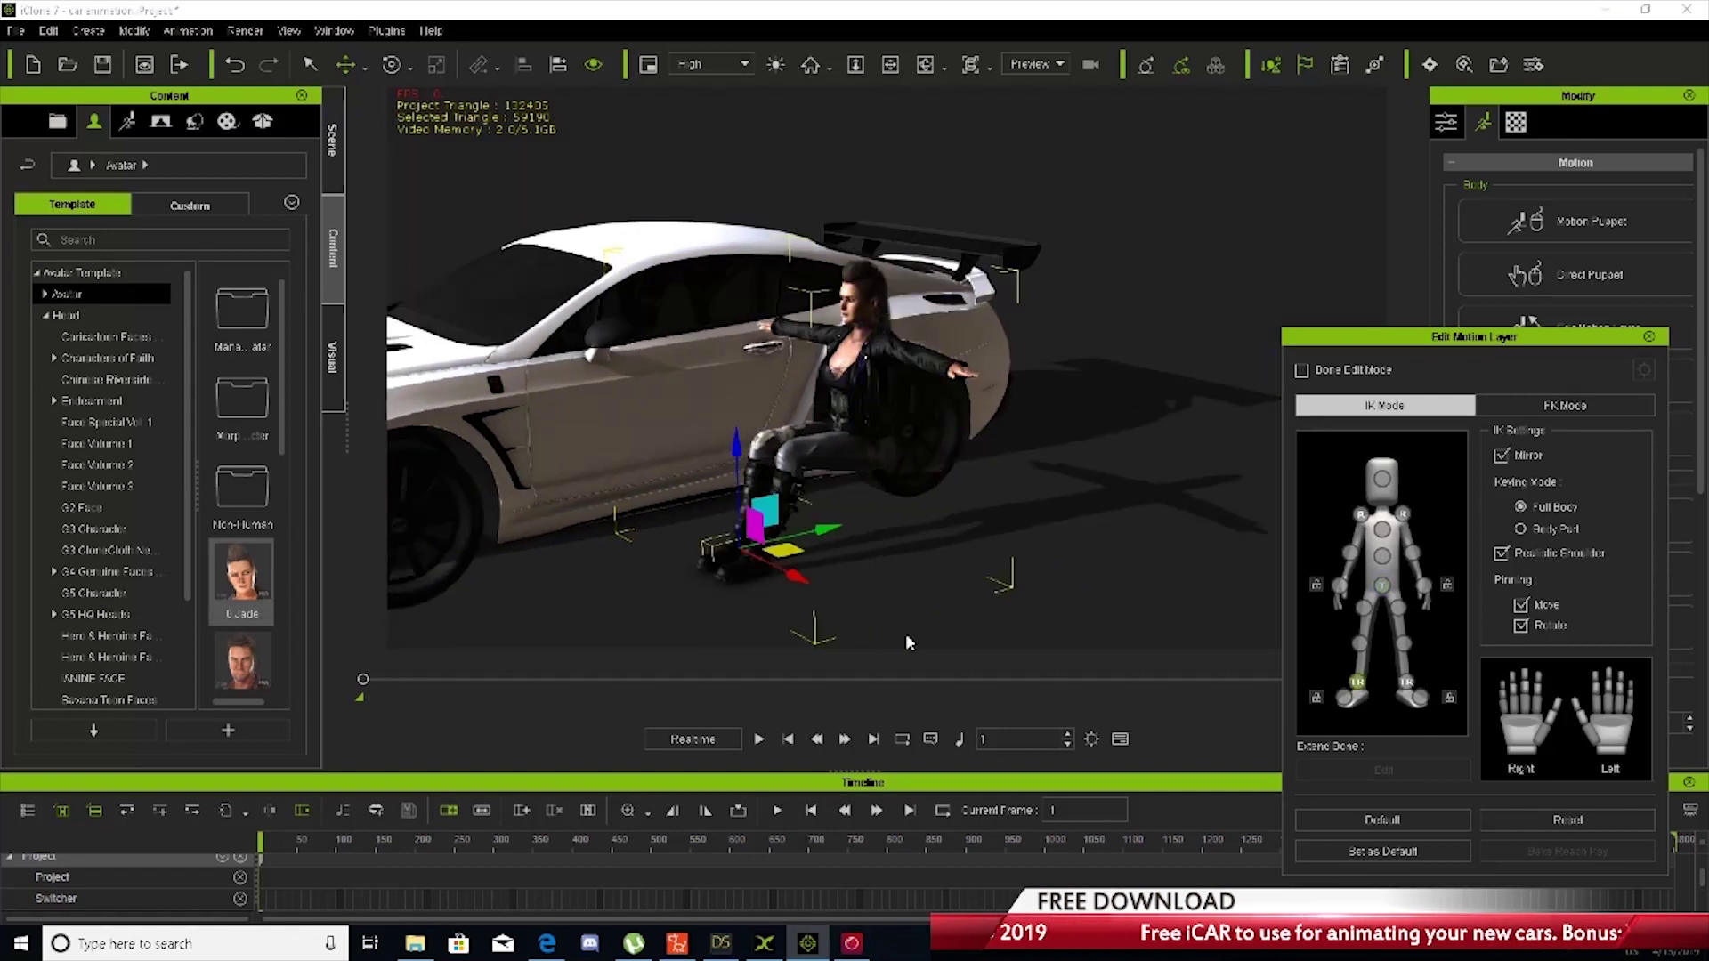
left_click_drag(803, 583, 913, 581)
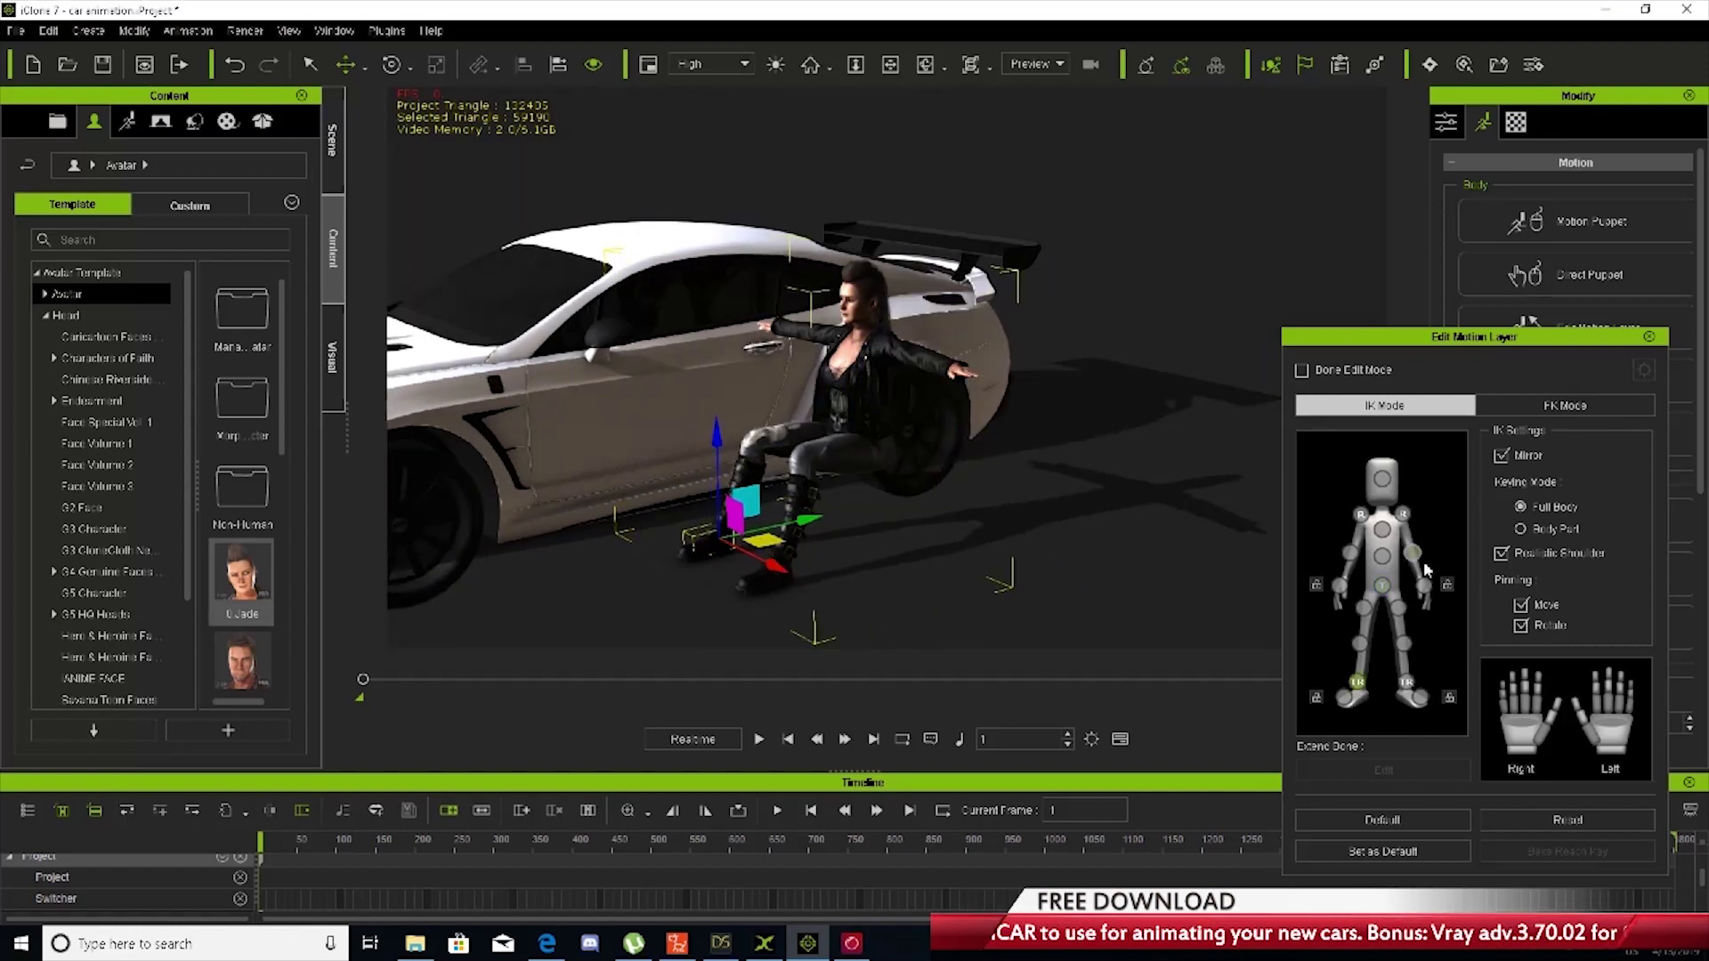
Rotate Jade's mirrored upper arms down to the body and bend the elbows so the forearms point forward
left_click(1402, 514)
left_click(392, 64)
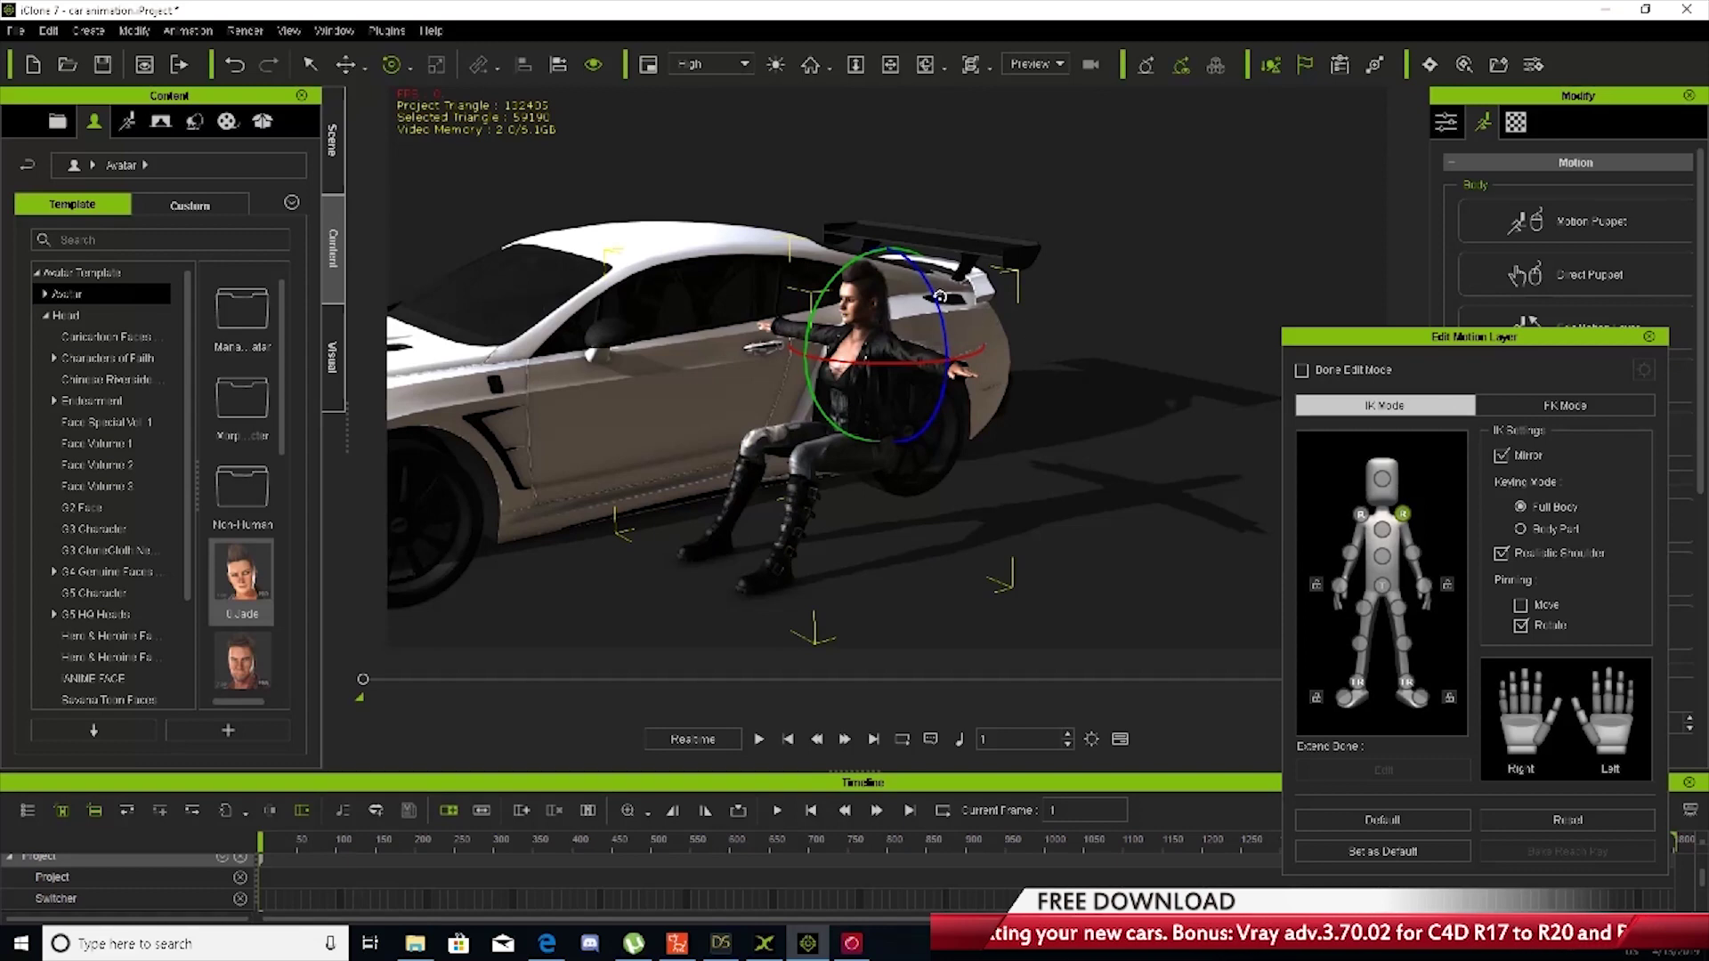
left_click_drag(939, 296, 951, 400)
left_click(1413, 552)
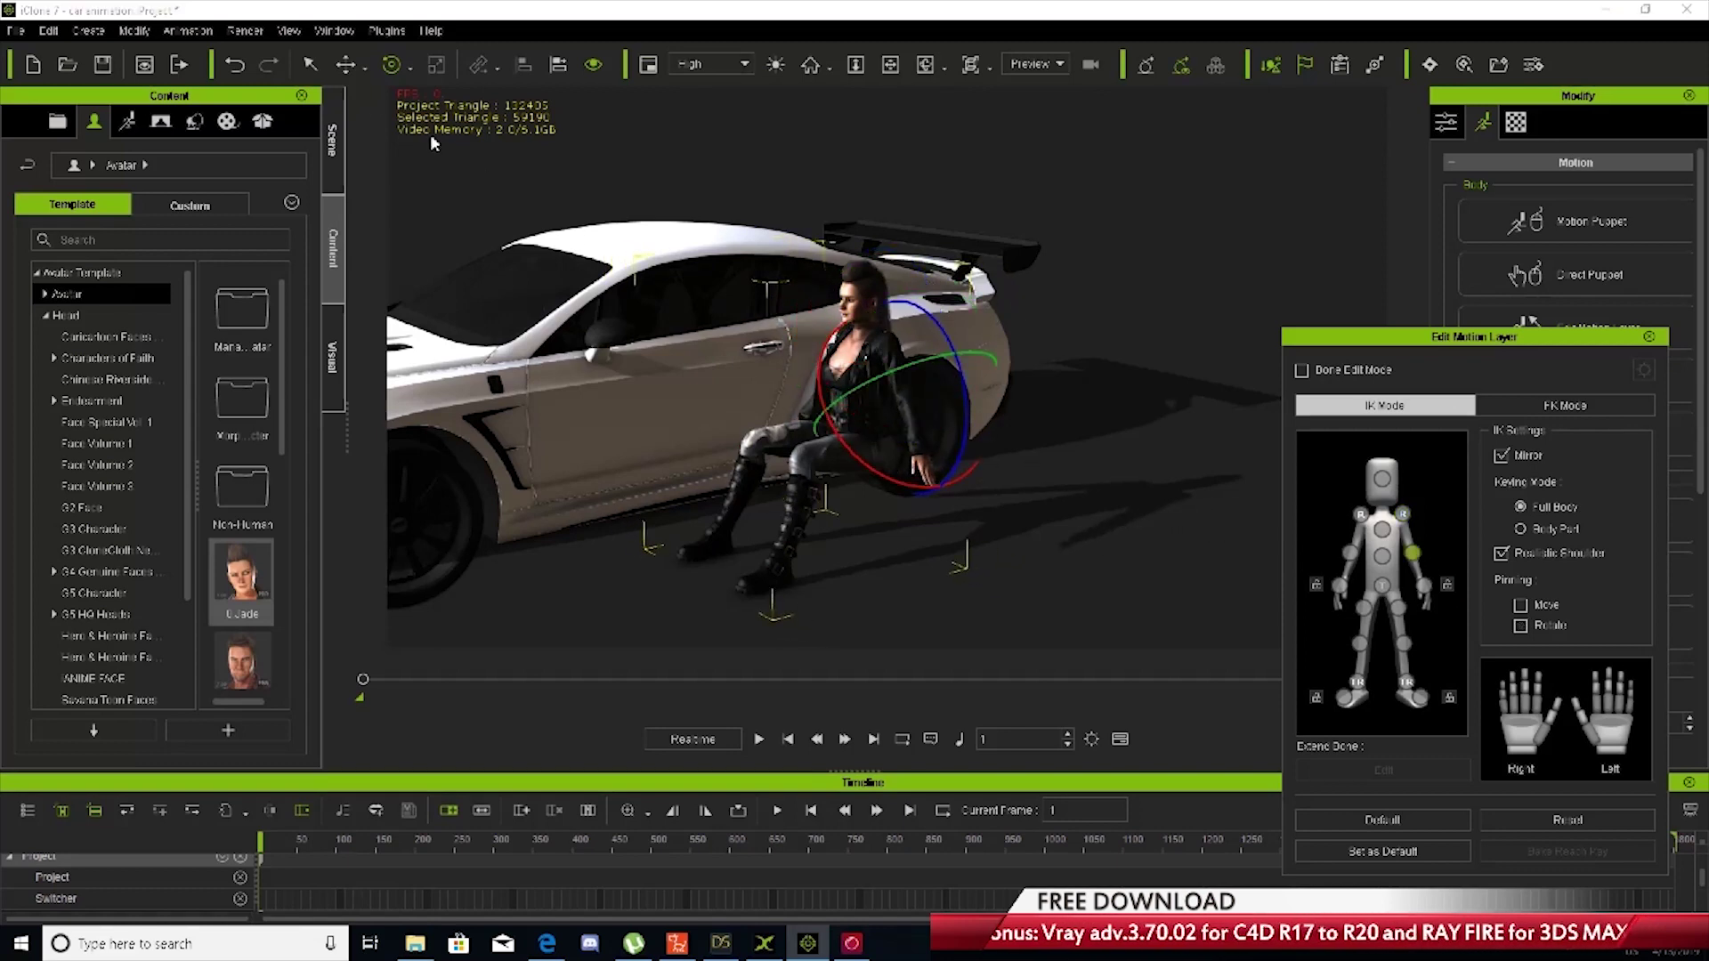
left_click(410, 69)
left_click(429, 126)
left_click_drag(852, 481, 810, 434)
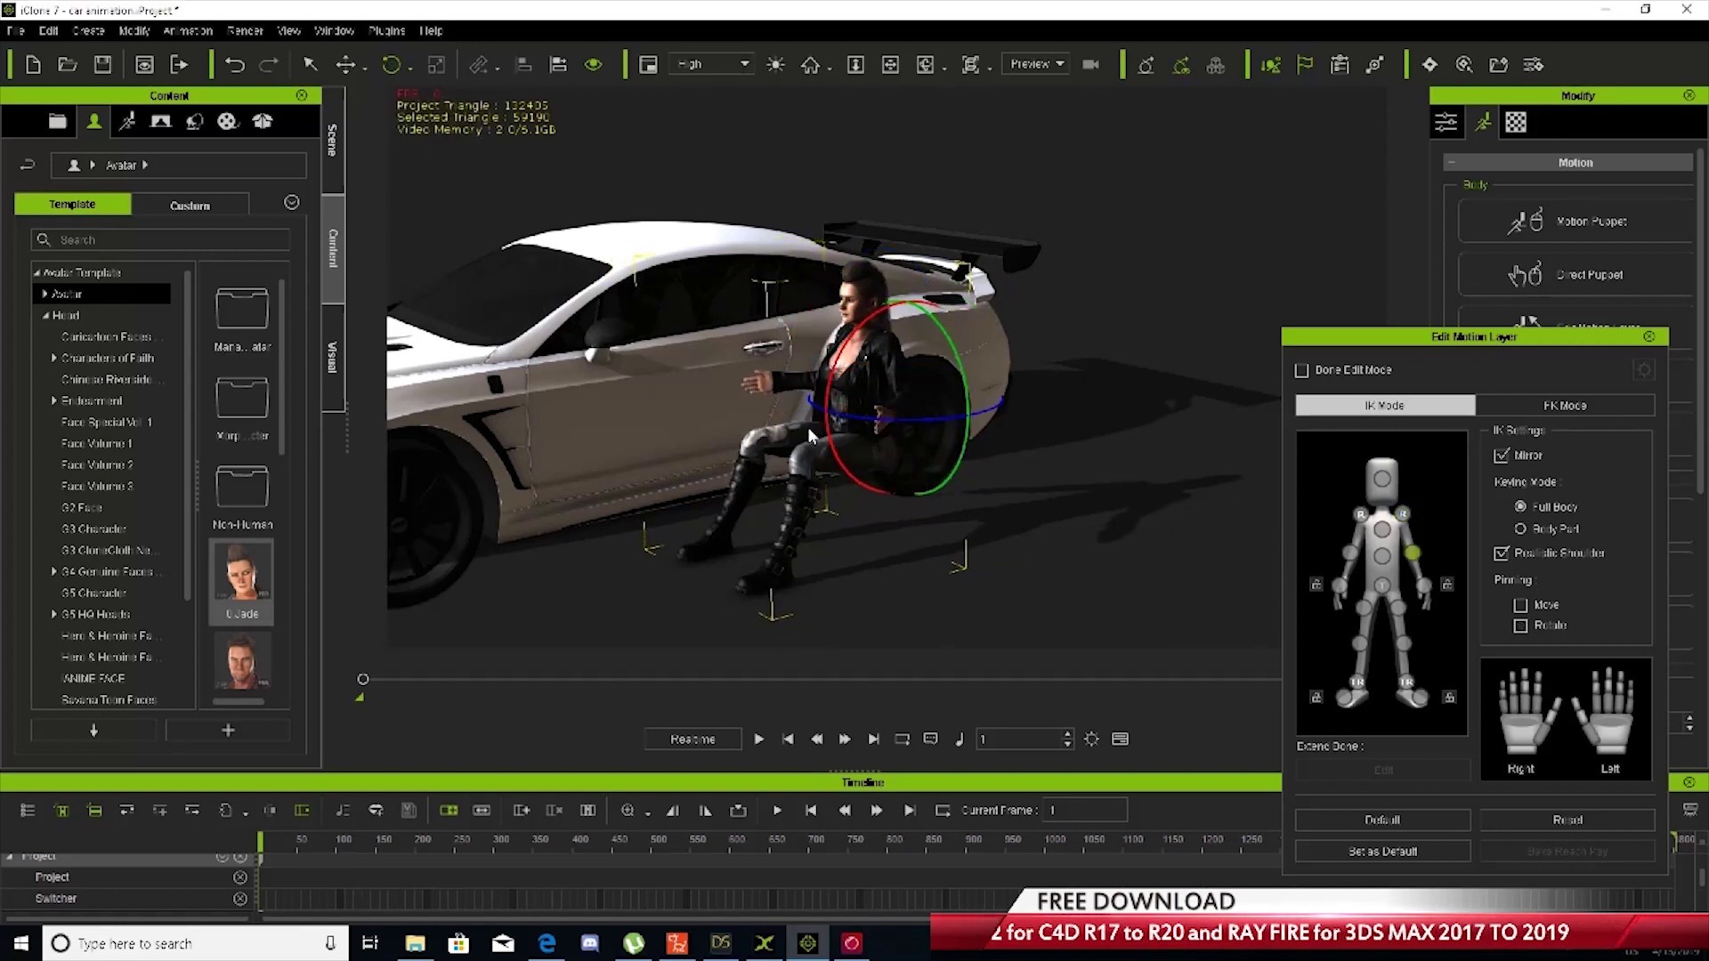
Shift Jade's mirrored hands into a driving position and close the motion layer editor
left_click(342, 68)
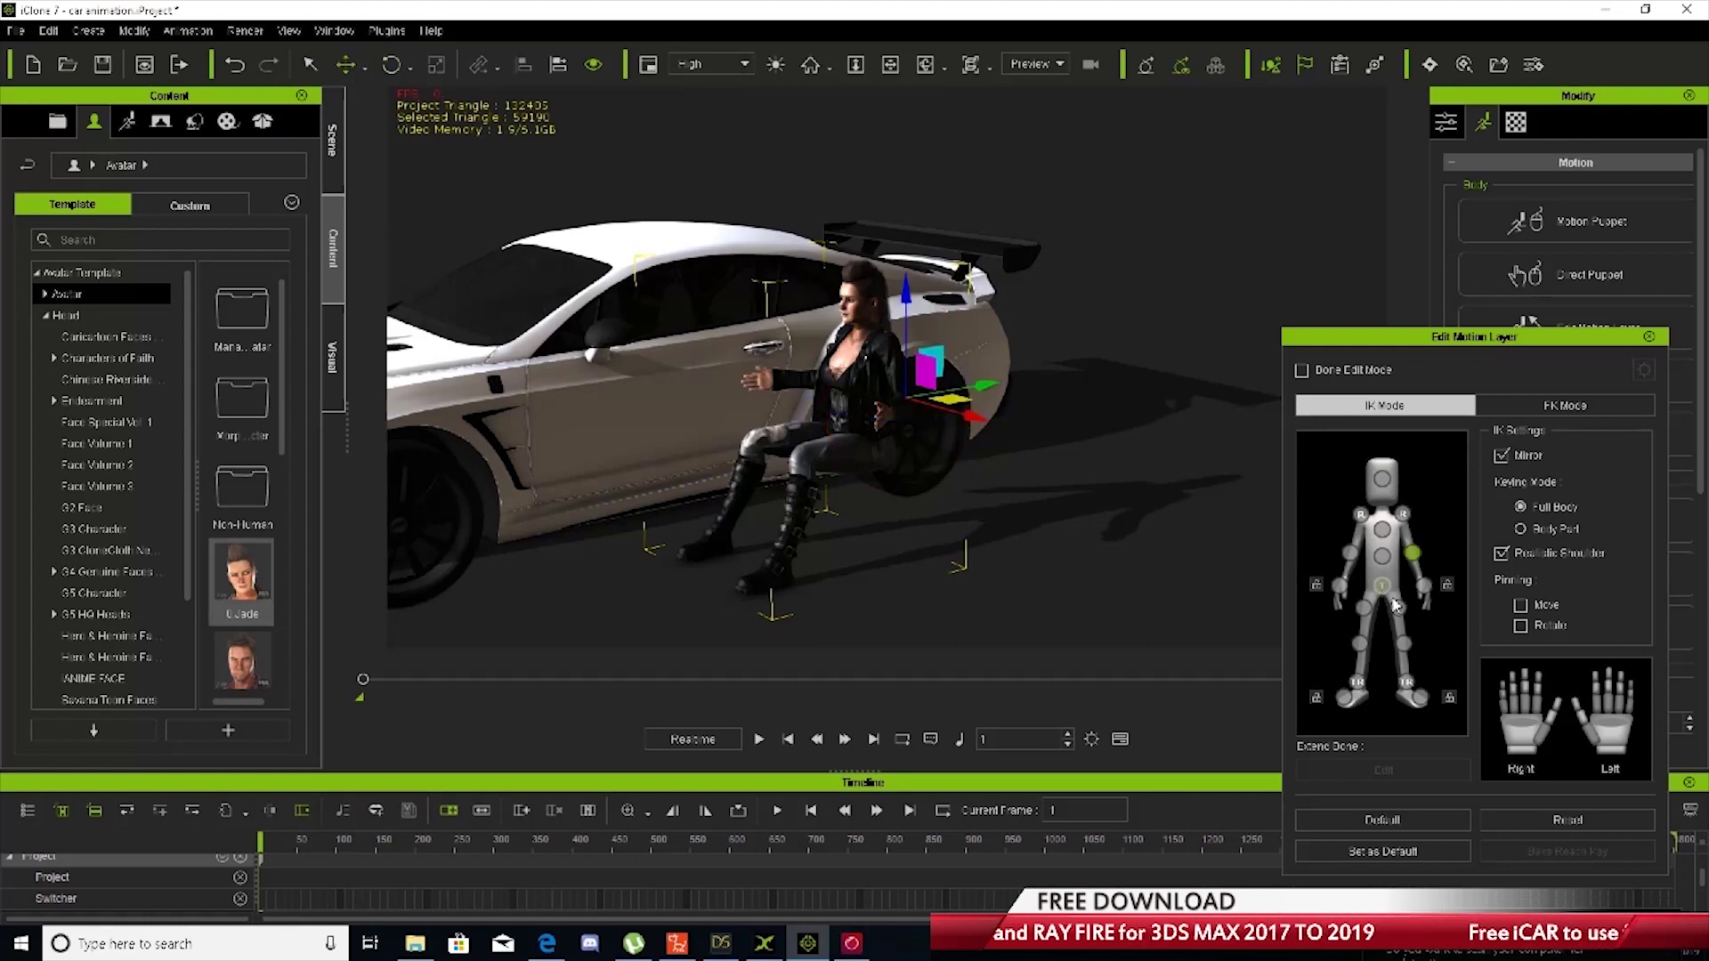
left_click(1424, 586)
left_click_drag(958, 430, 932, 395)
left_click(393, 67)
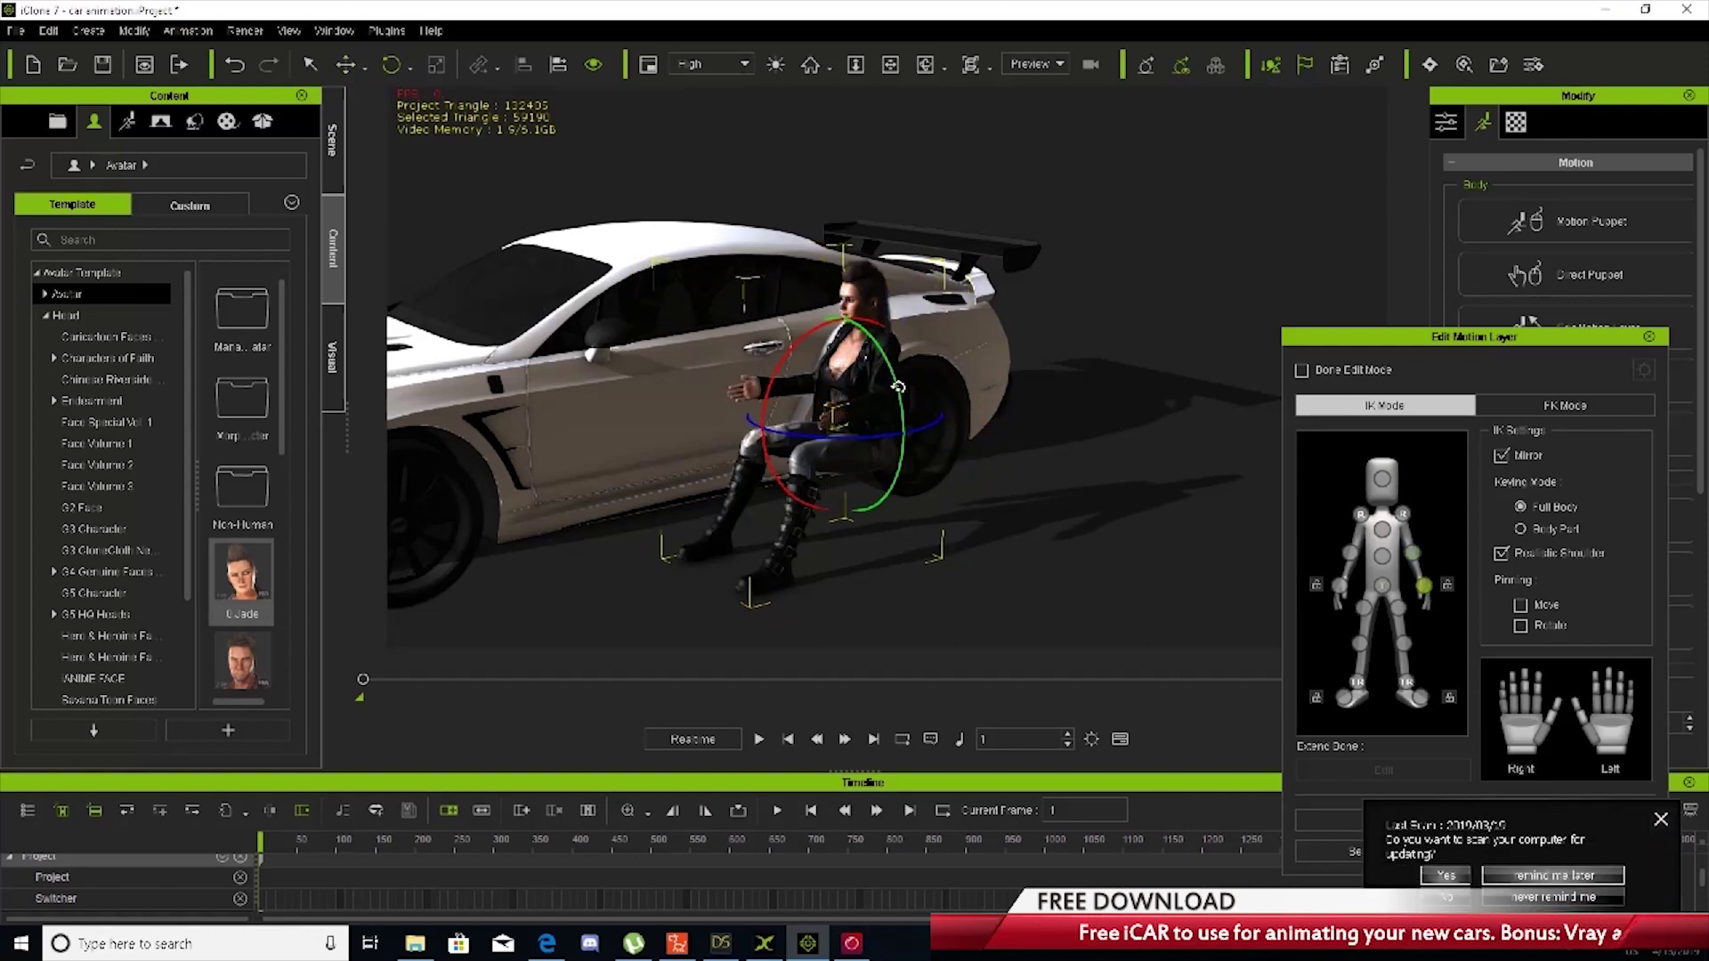
left_click(1648, 336)
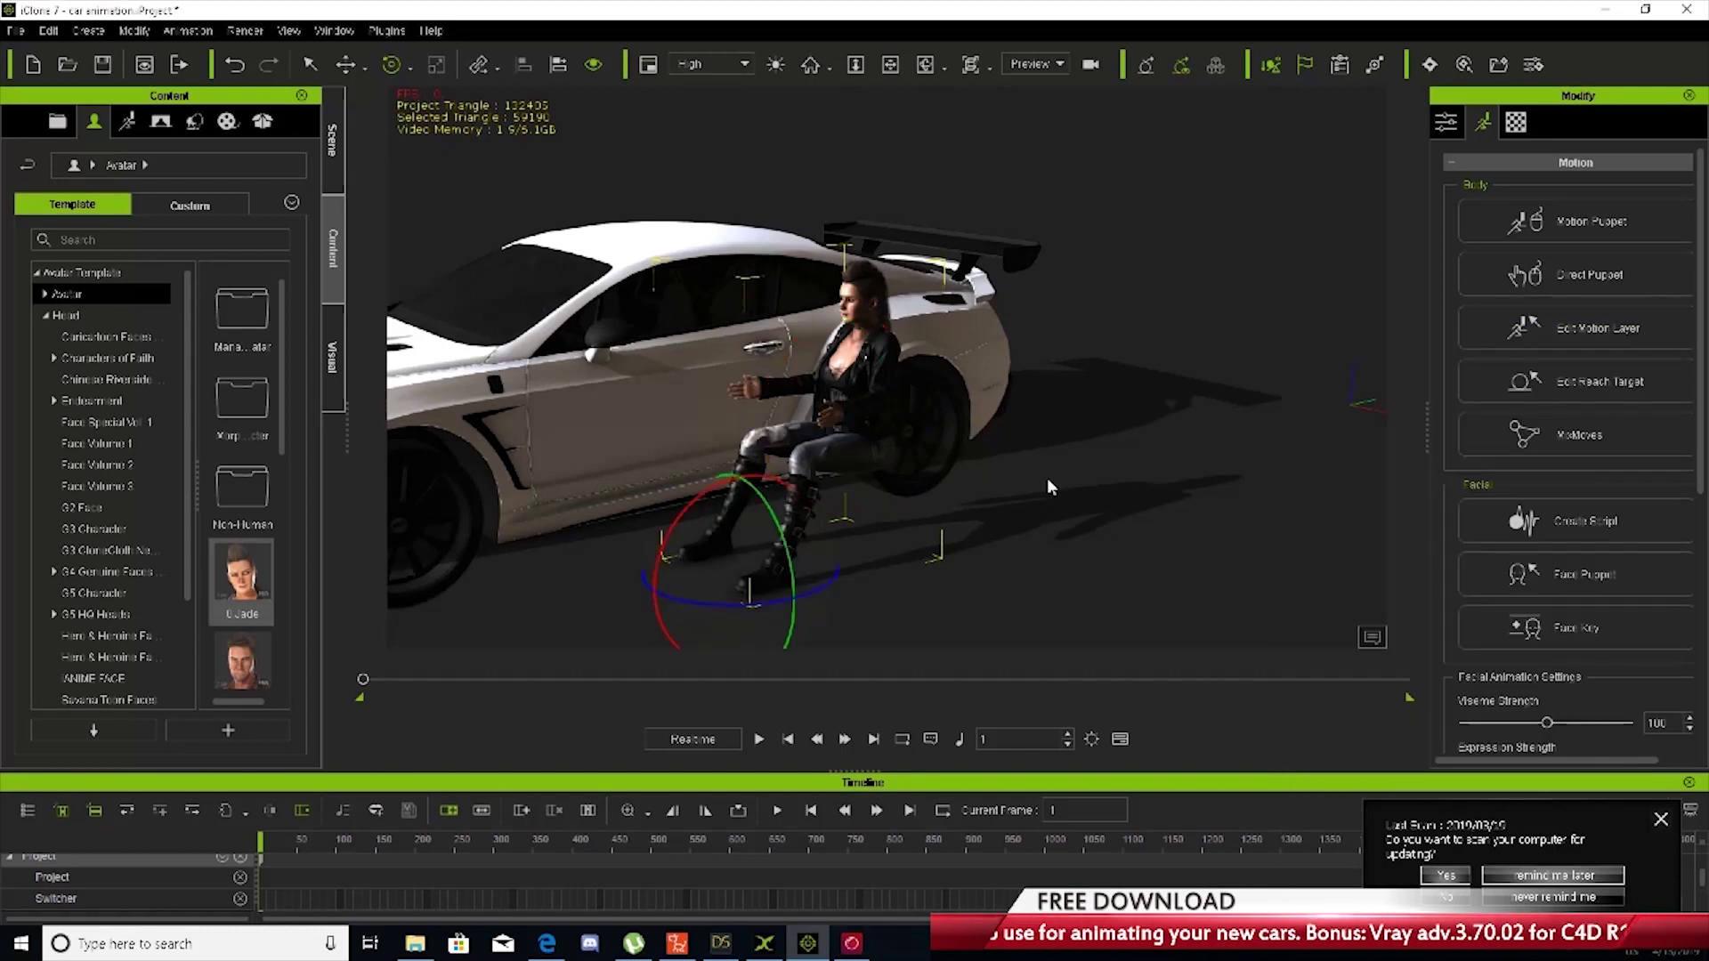
Move the seated Jade avatar inside the white car onto the front seat
middle_click_drag(914, 422, 961, 344)
right_click_drag(962, 344, 946, 419)
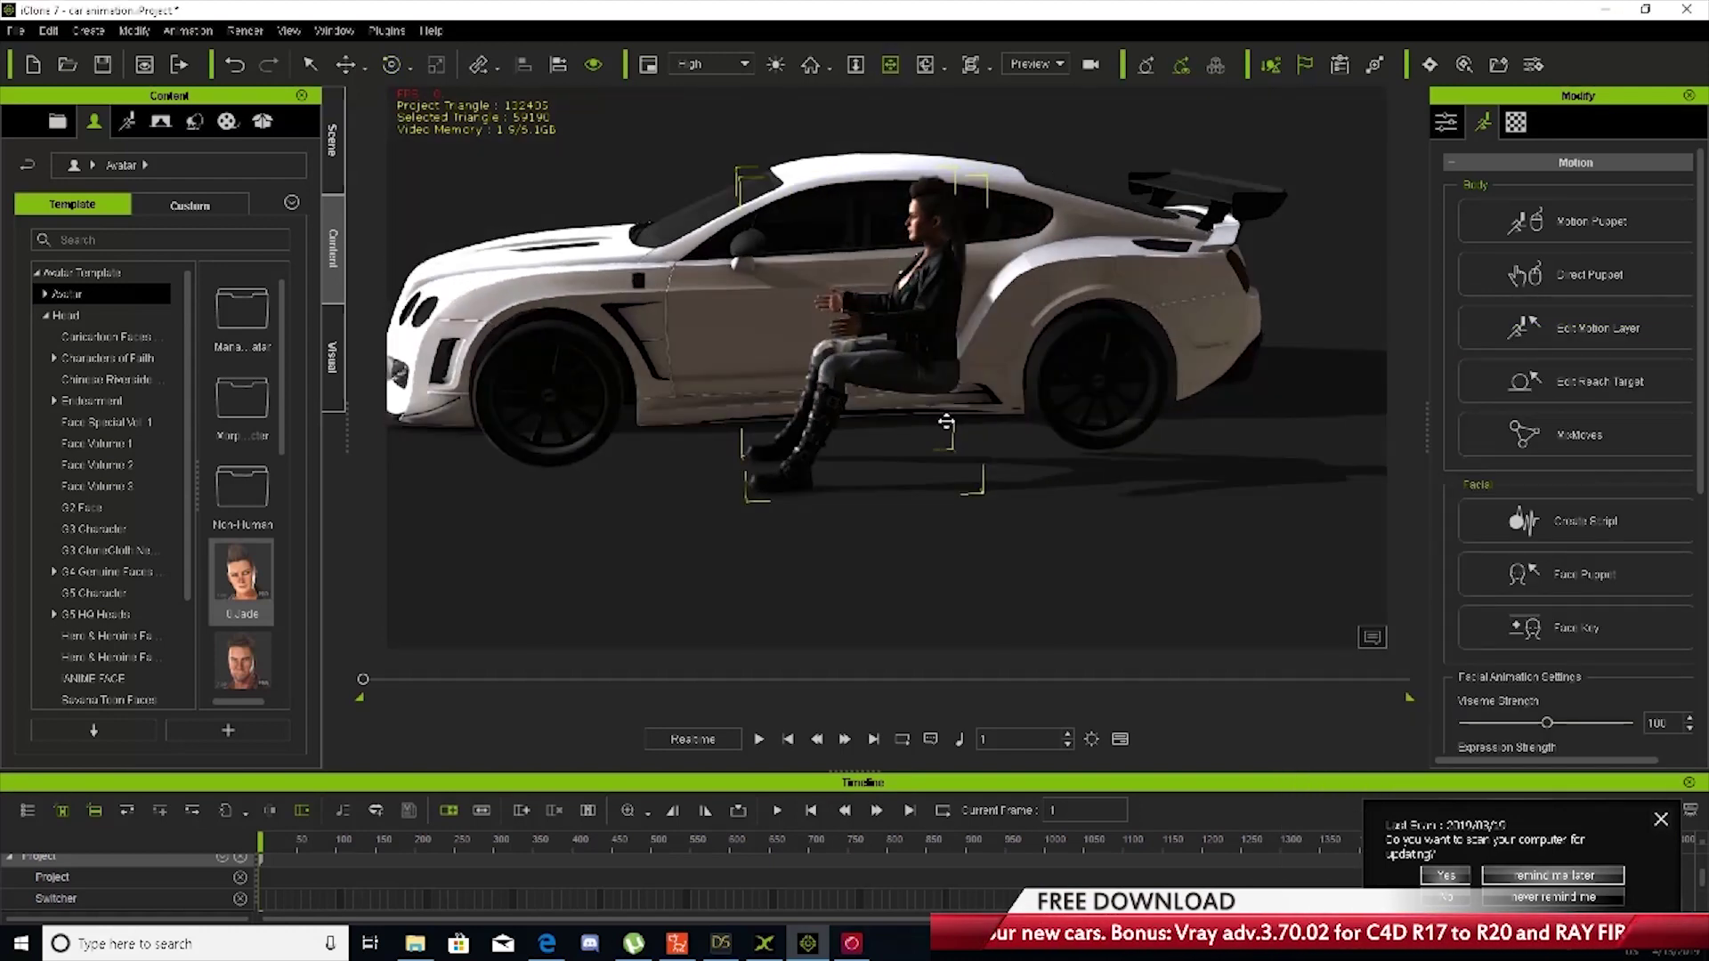
middle_click_drag(946, 420, 835, 393)
right_click_drag(835, 392, 1001, 487)
left_click_drag(880, 508, 794, 424)
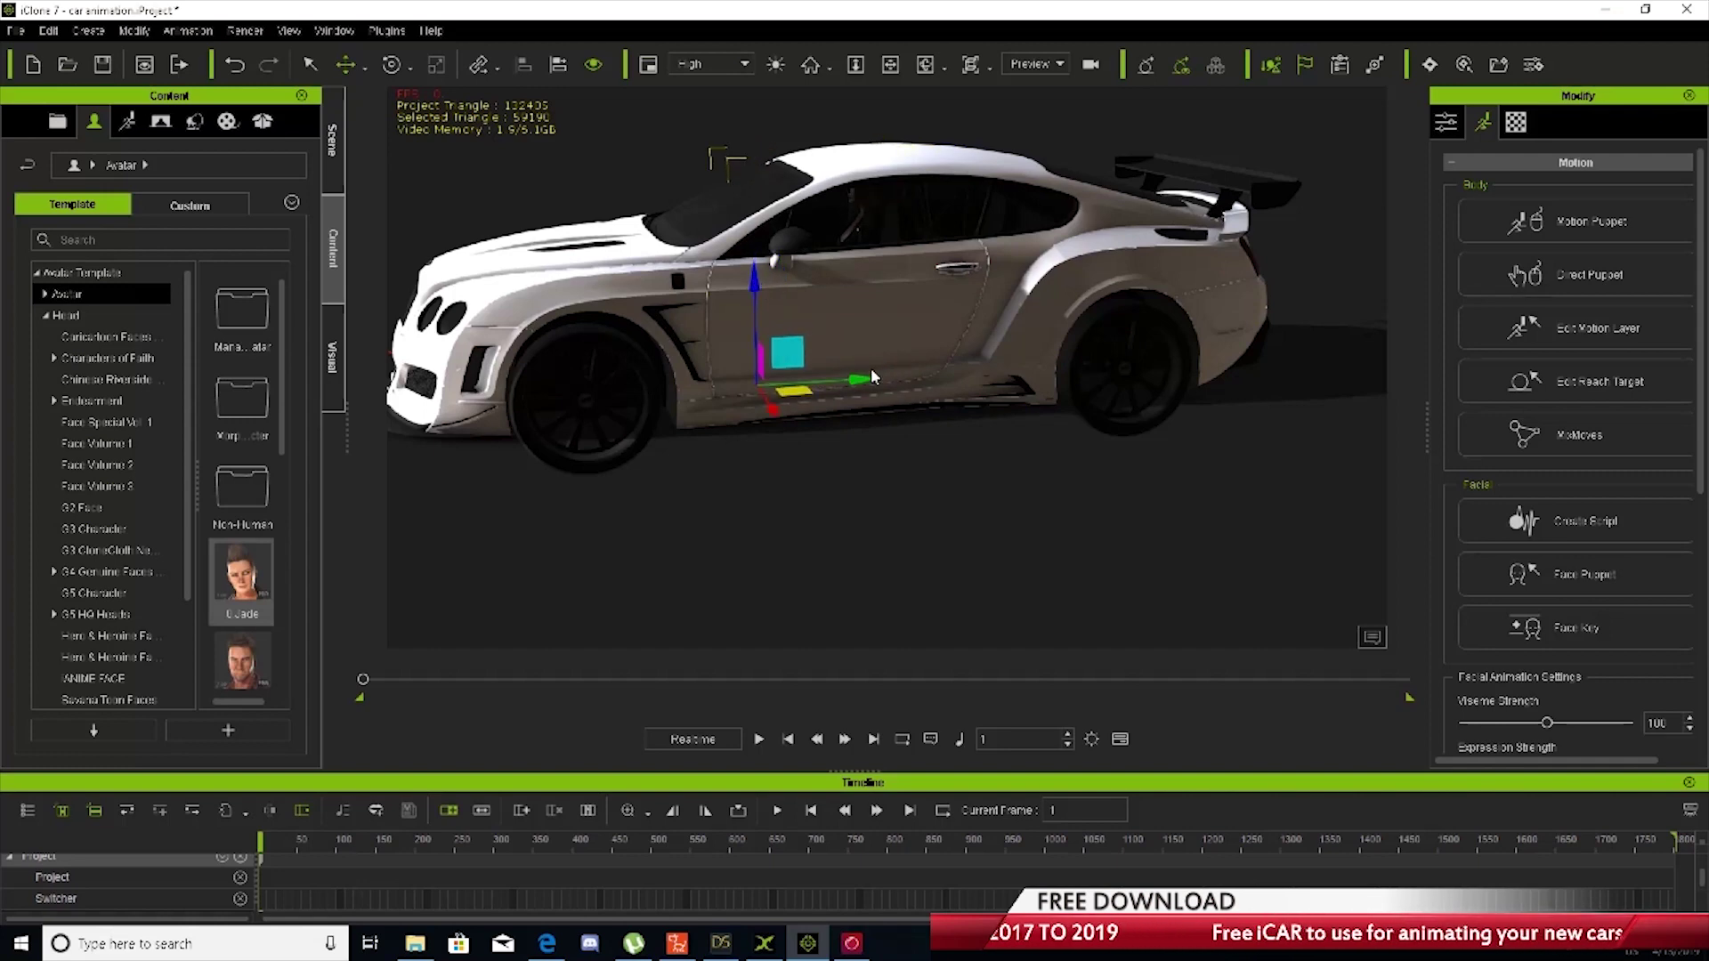
Examine Jade's seating inside the car from both sides, near the steering wheel and through the windshield
scroll(931, 424, "up", 3)
scroll(914, 385, "up", 3)
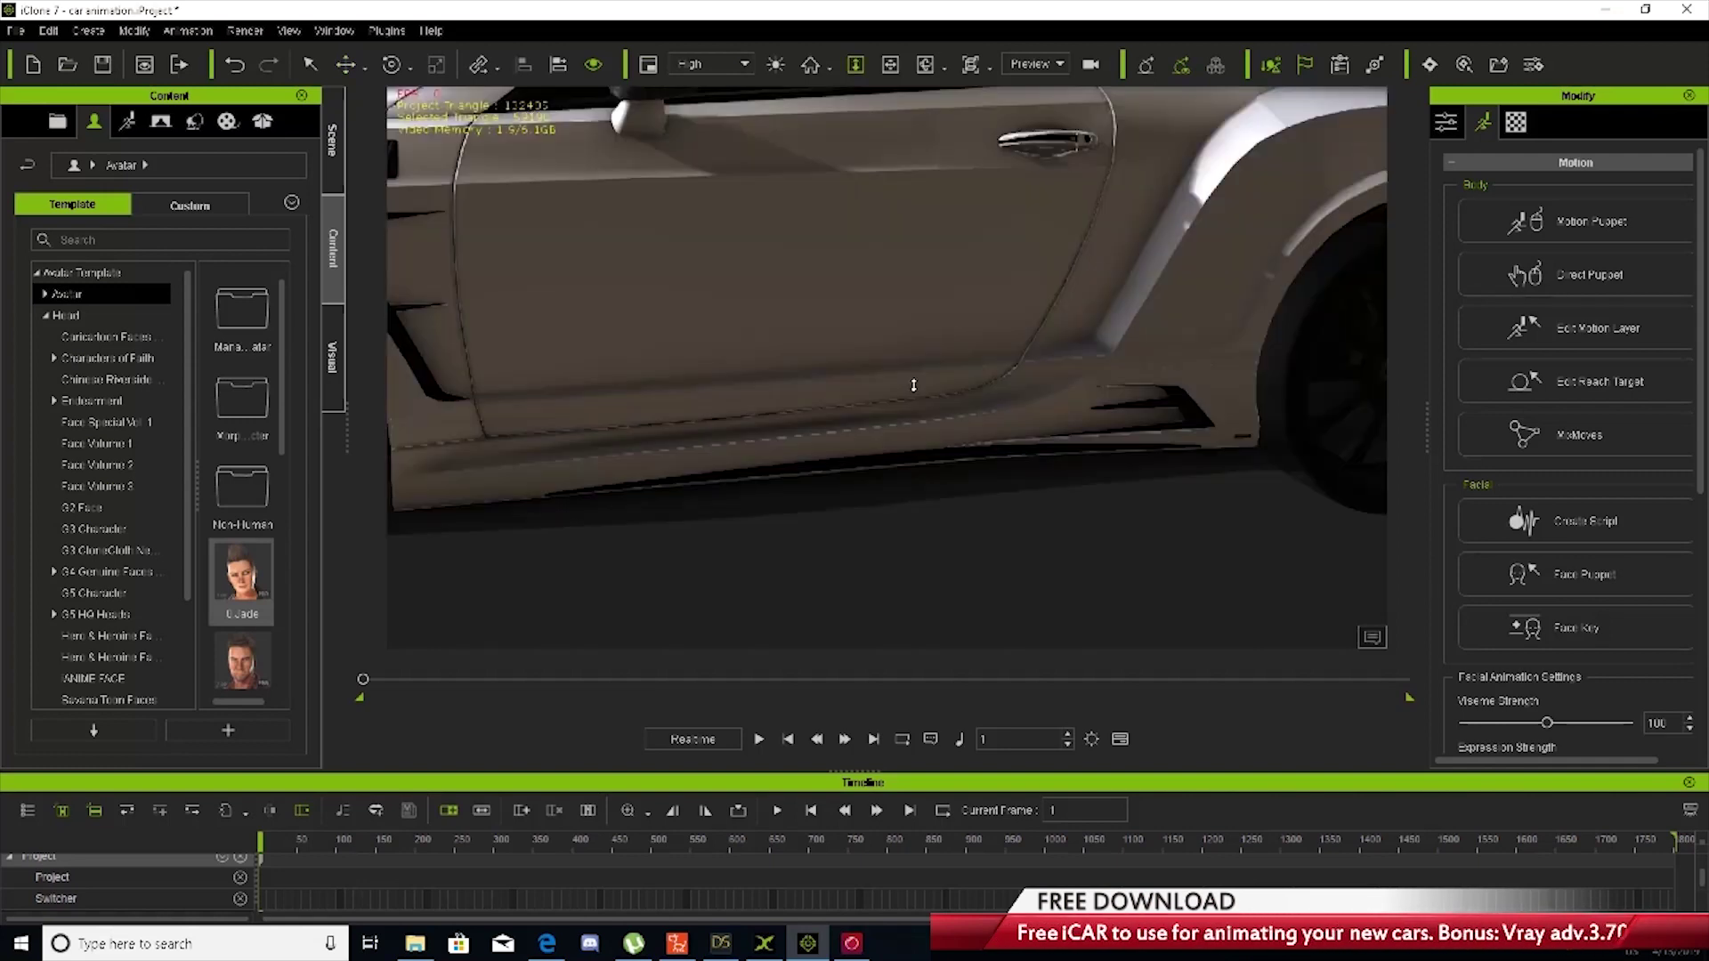
middle_click_drag(915, 382, 935, 457)
right_click_drag(935, 457, 719, 404)
scroll(677, 414, "up", 1)
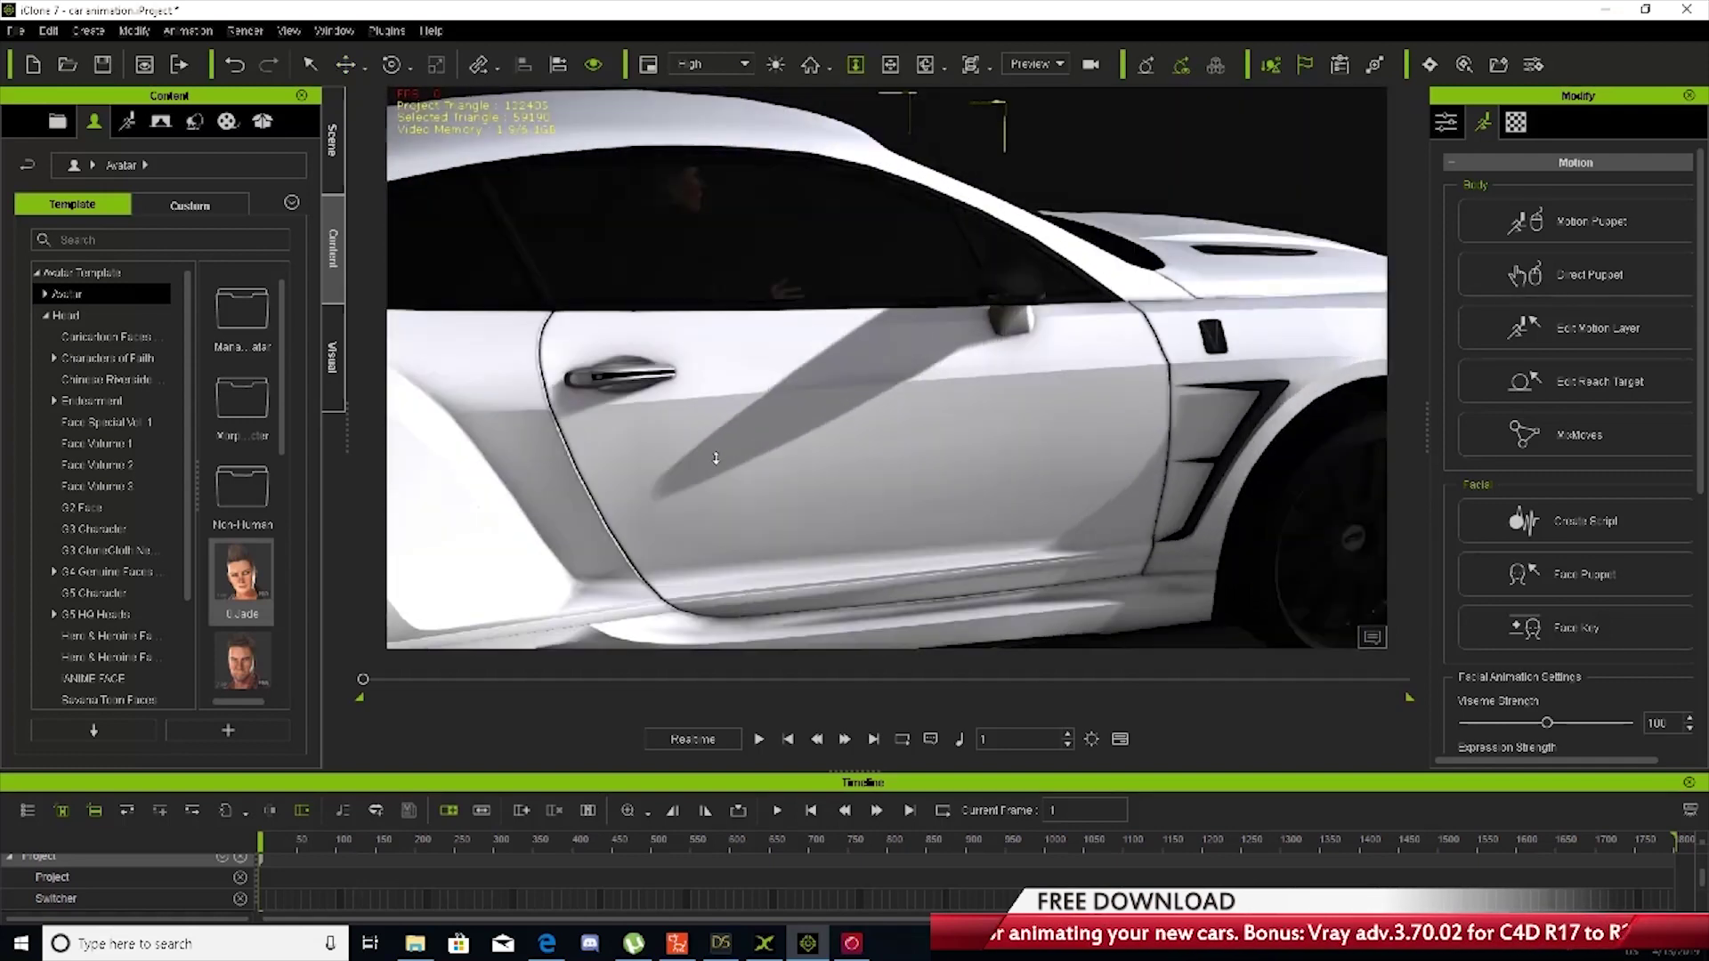
scroll(721, 404, "up", 3)
scroll(744, 495, "up", 3)
middle_click_drag(721, 404, 797, 507)
scroll(737, 467, "up", 3)
scroll(737, 467, "down", 3)
scroll(763, 404, "up", 3)
scroll(833, 511, "up", 2)
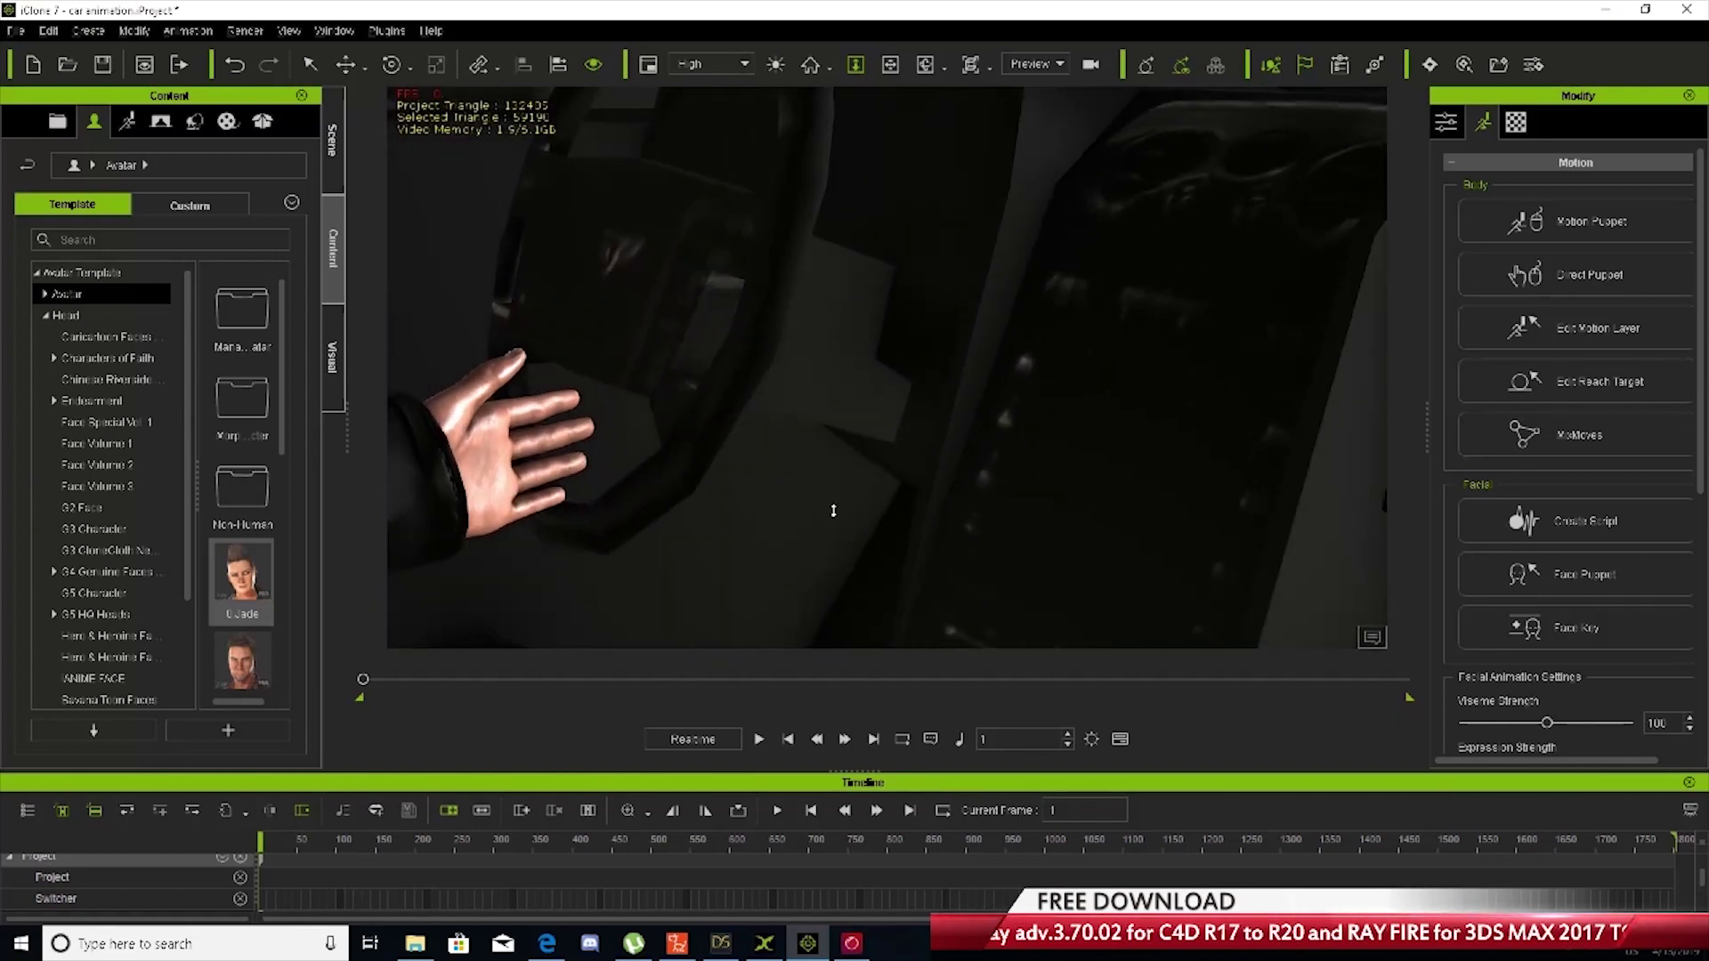
right_click_drag(833, 510, 873, 490)
scroll(823, 532, "down", 5)
scroll(873, 490, "down", 2)
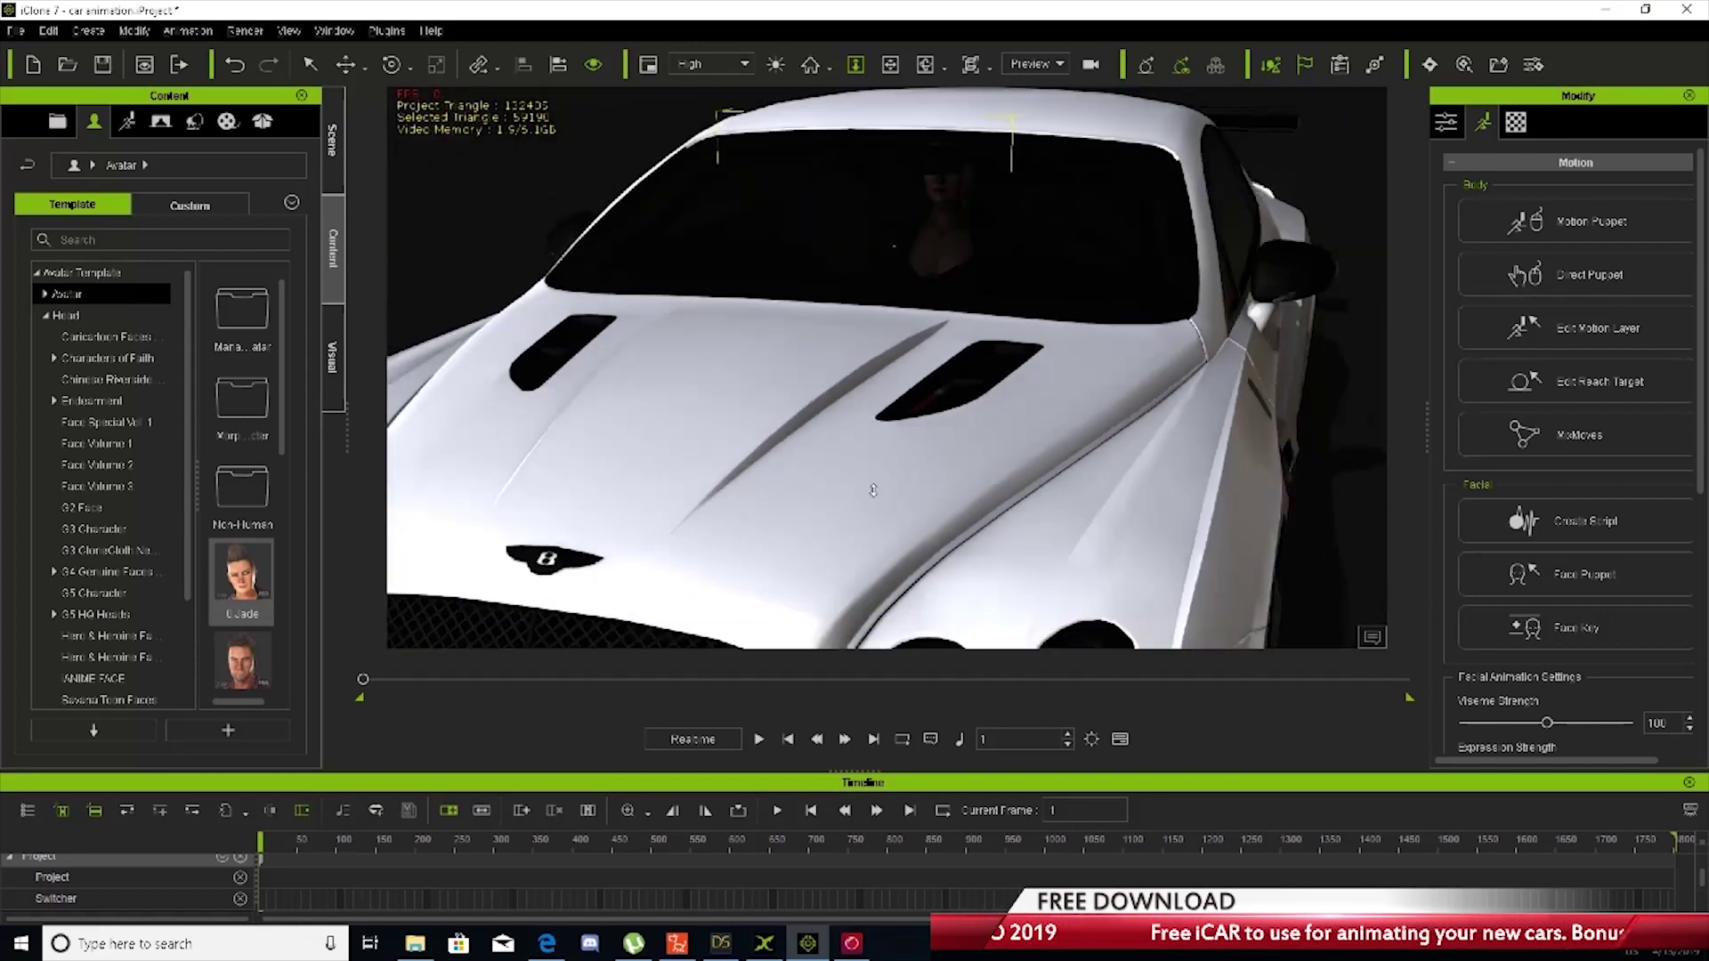
Move Jade sideways along the X axis inside the cabin to line up with the driver's seat
scroll(872, 490, "down", 5)
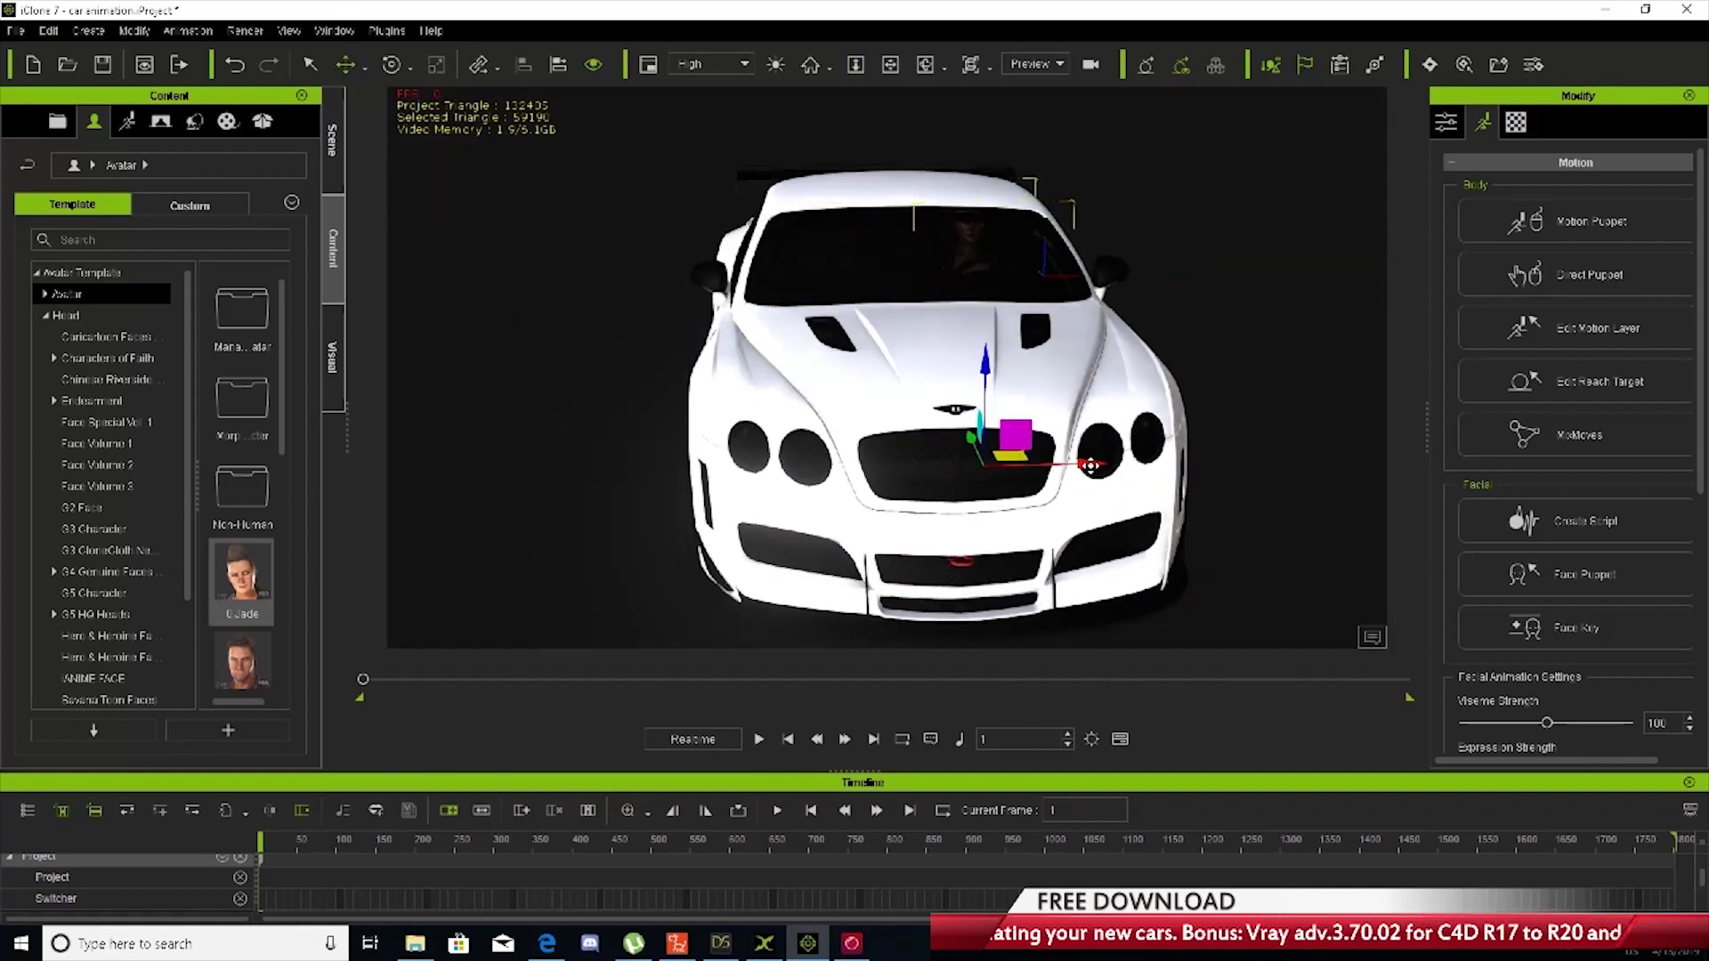
scroll(1077, 472, "up", 10)
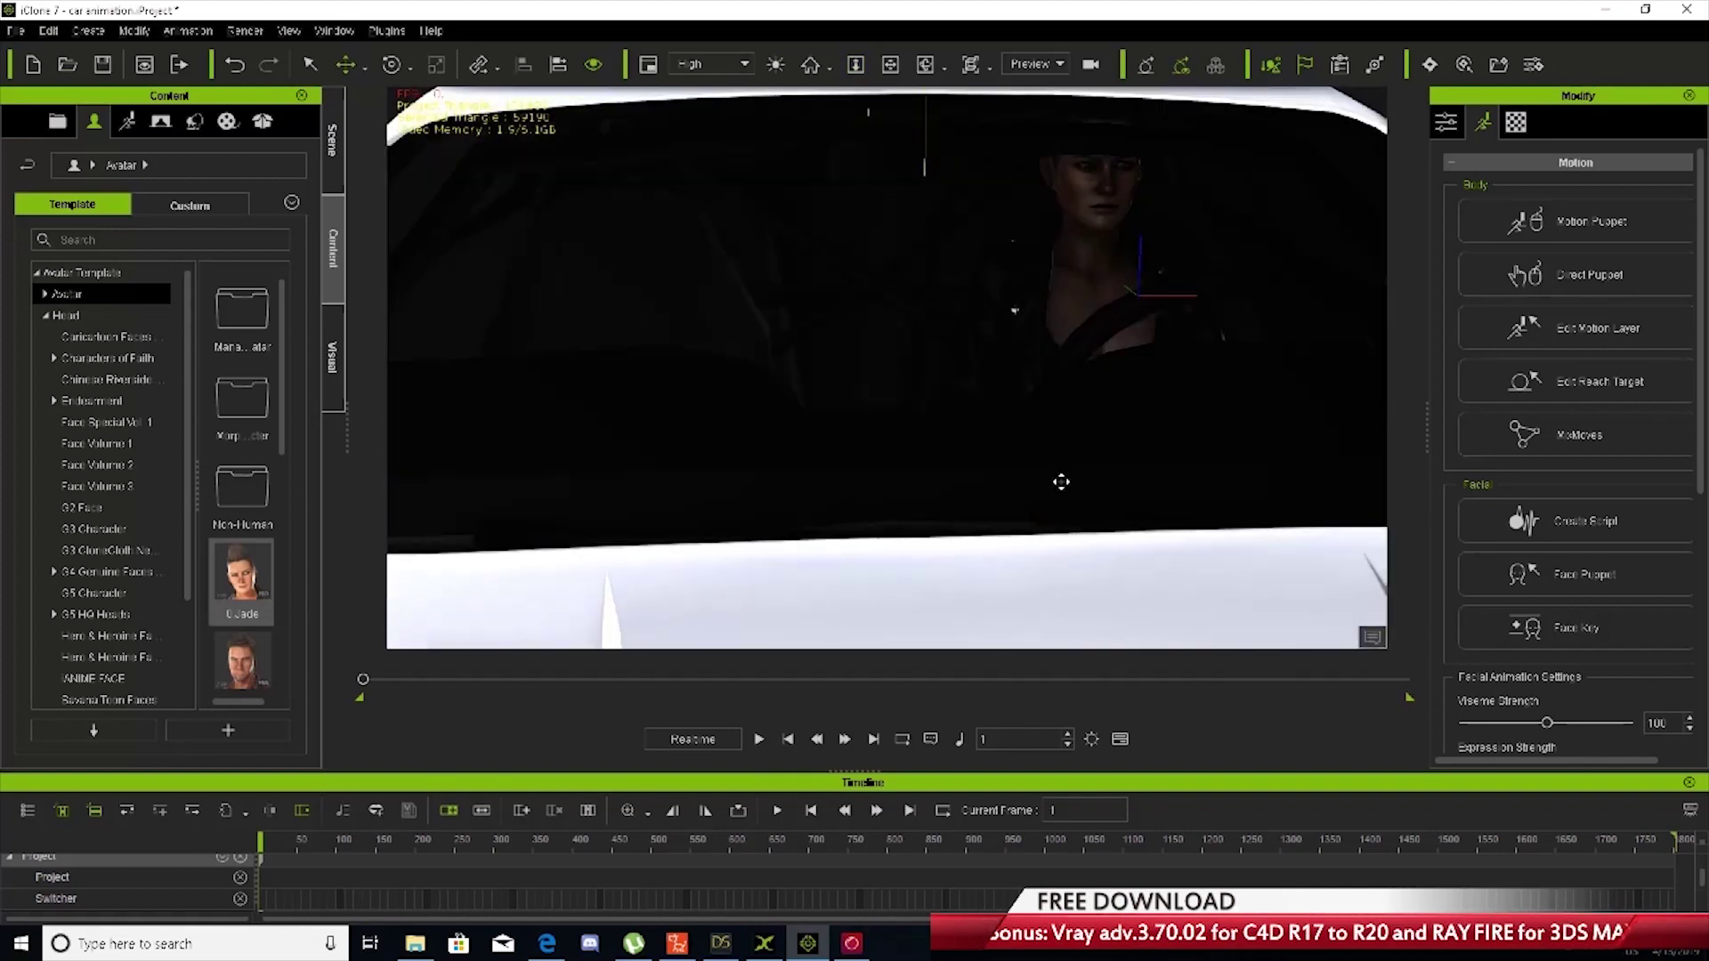
scroll(1061, 481, "down", 10)
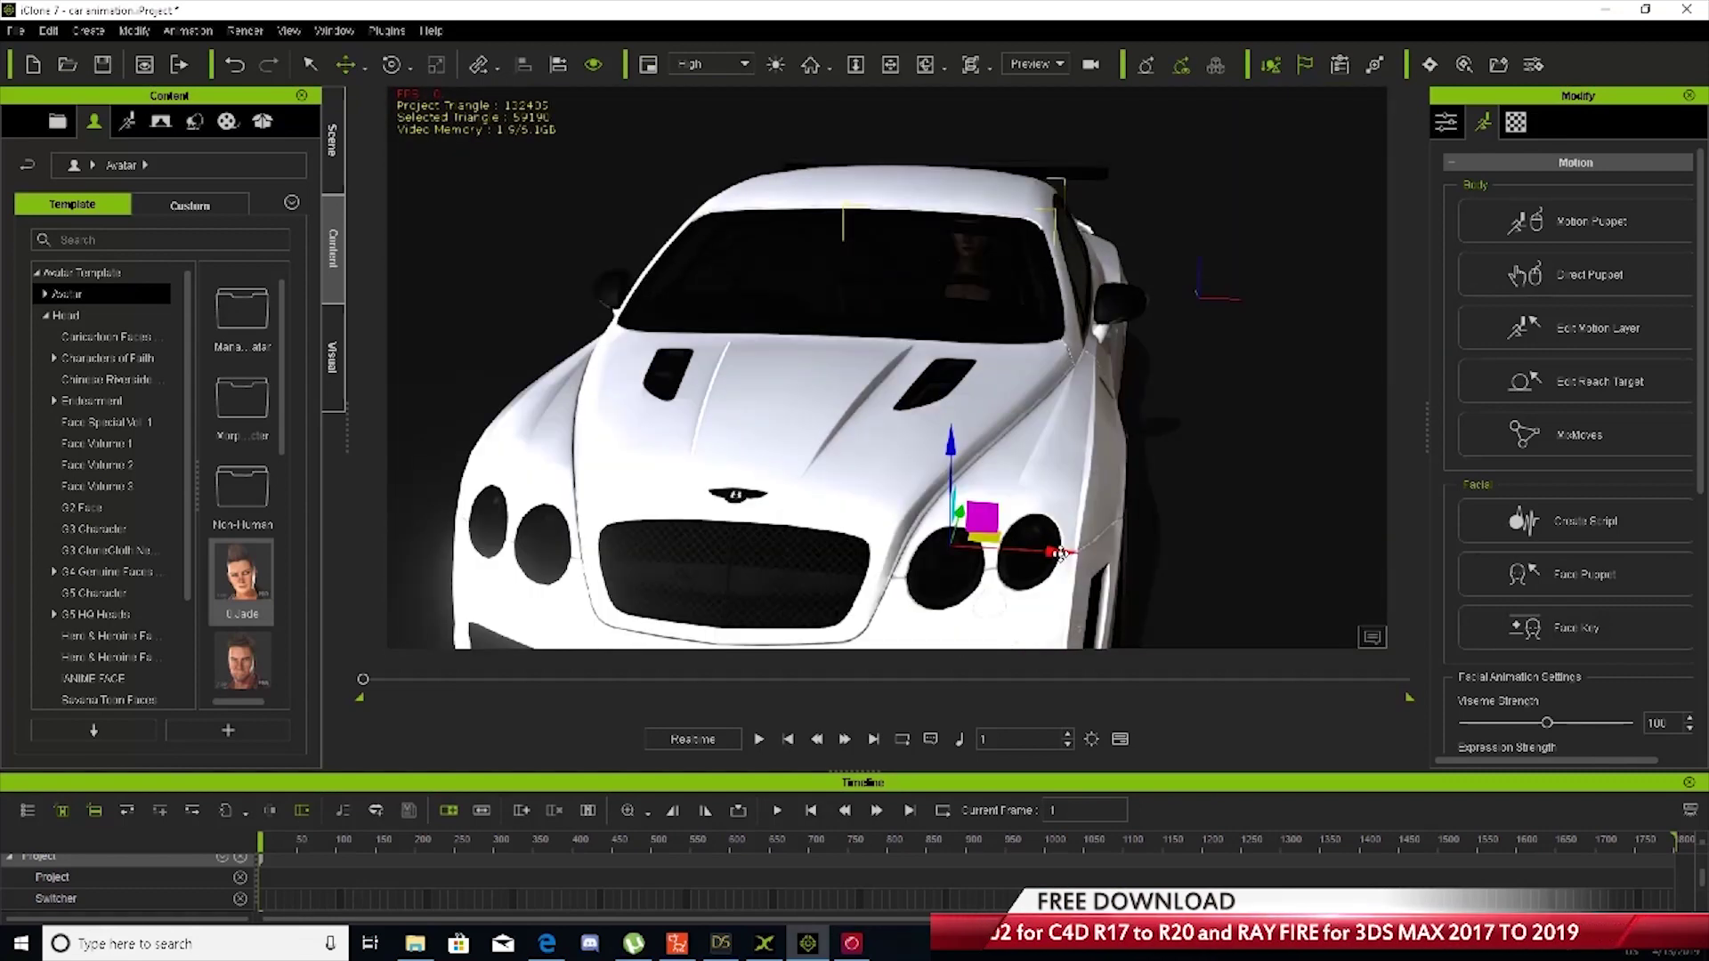
right_click_drag(1020, 527, 869, 496)
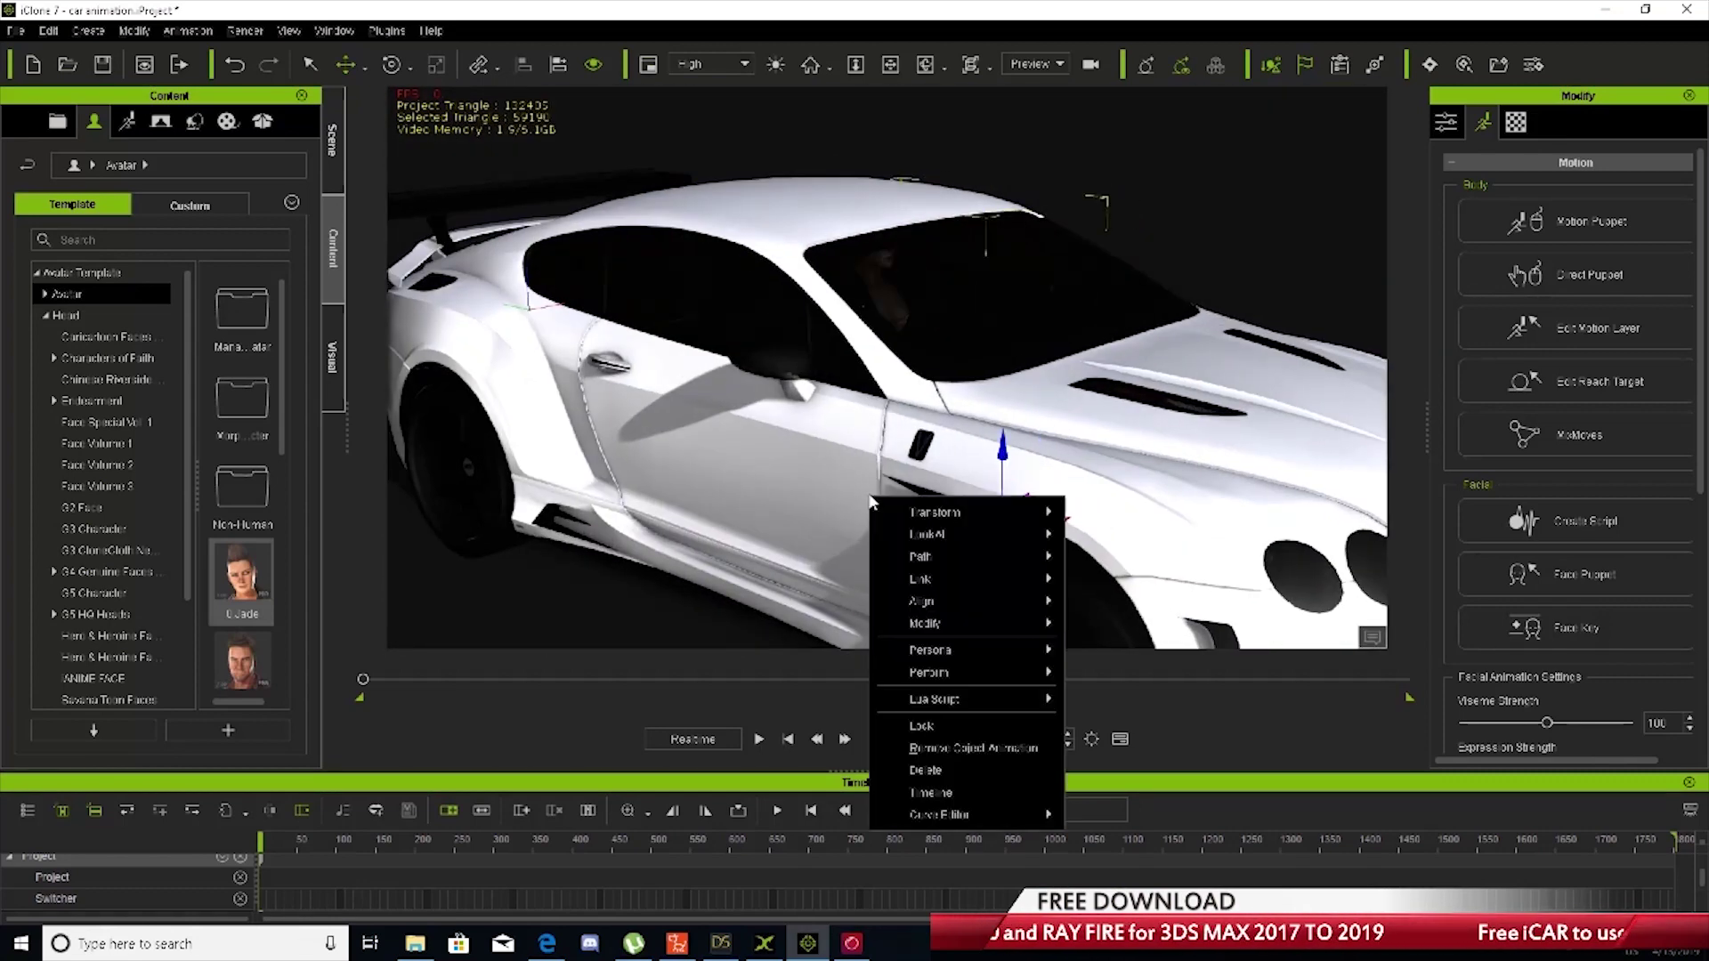
left_click(685, 510)
right_click_drag(701, 504, 900, 479)
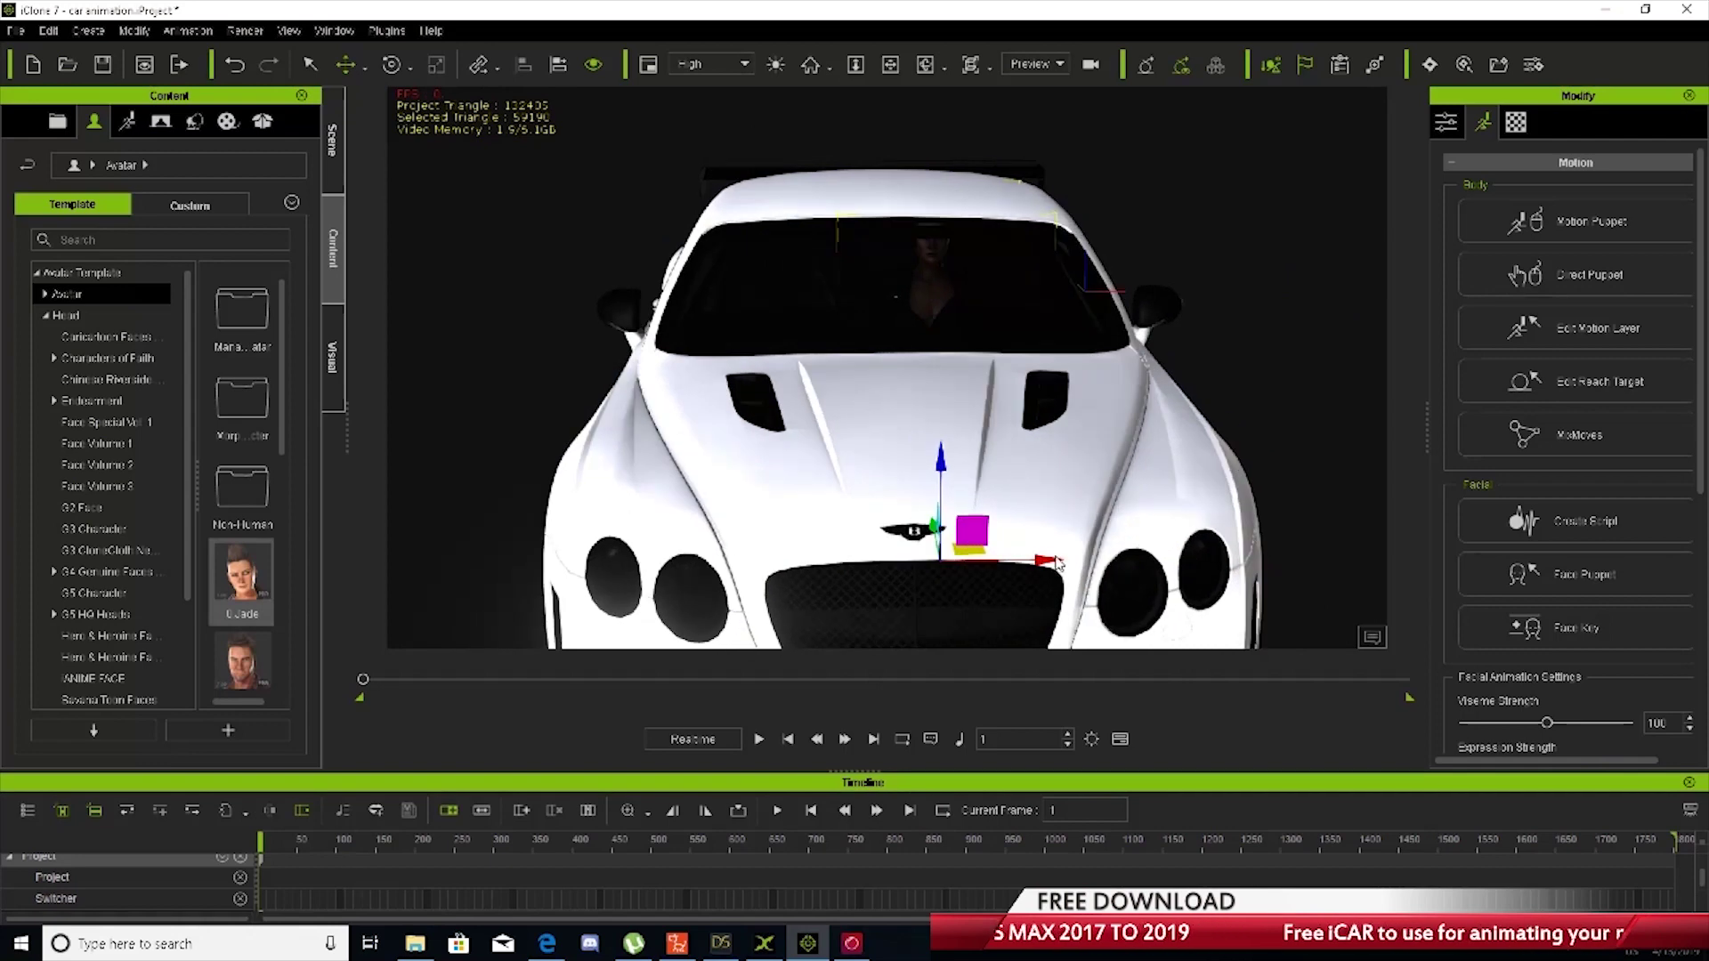
left_click_drag(1059, 559, 1112, 563)
Examine the position of Jade's hands relative to the steering wheel inside the cabin
scroll(813, 388, "up", 7)
right_click_drag(814, 388, 1077, 511)
scroll(927, 477, "up", 6)
middle_click_drag(927, 477, 721, 507)
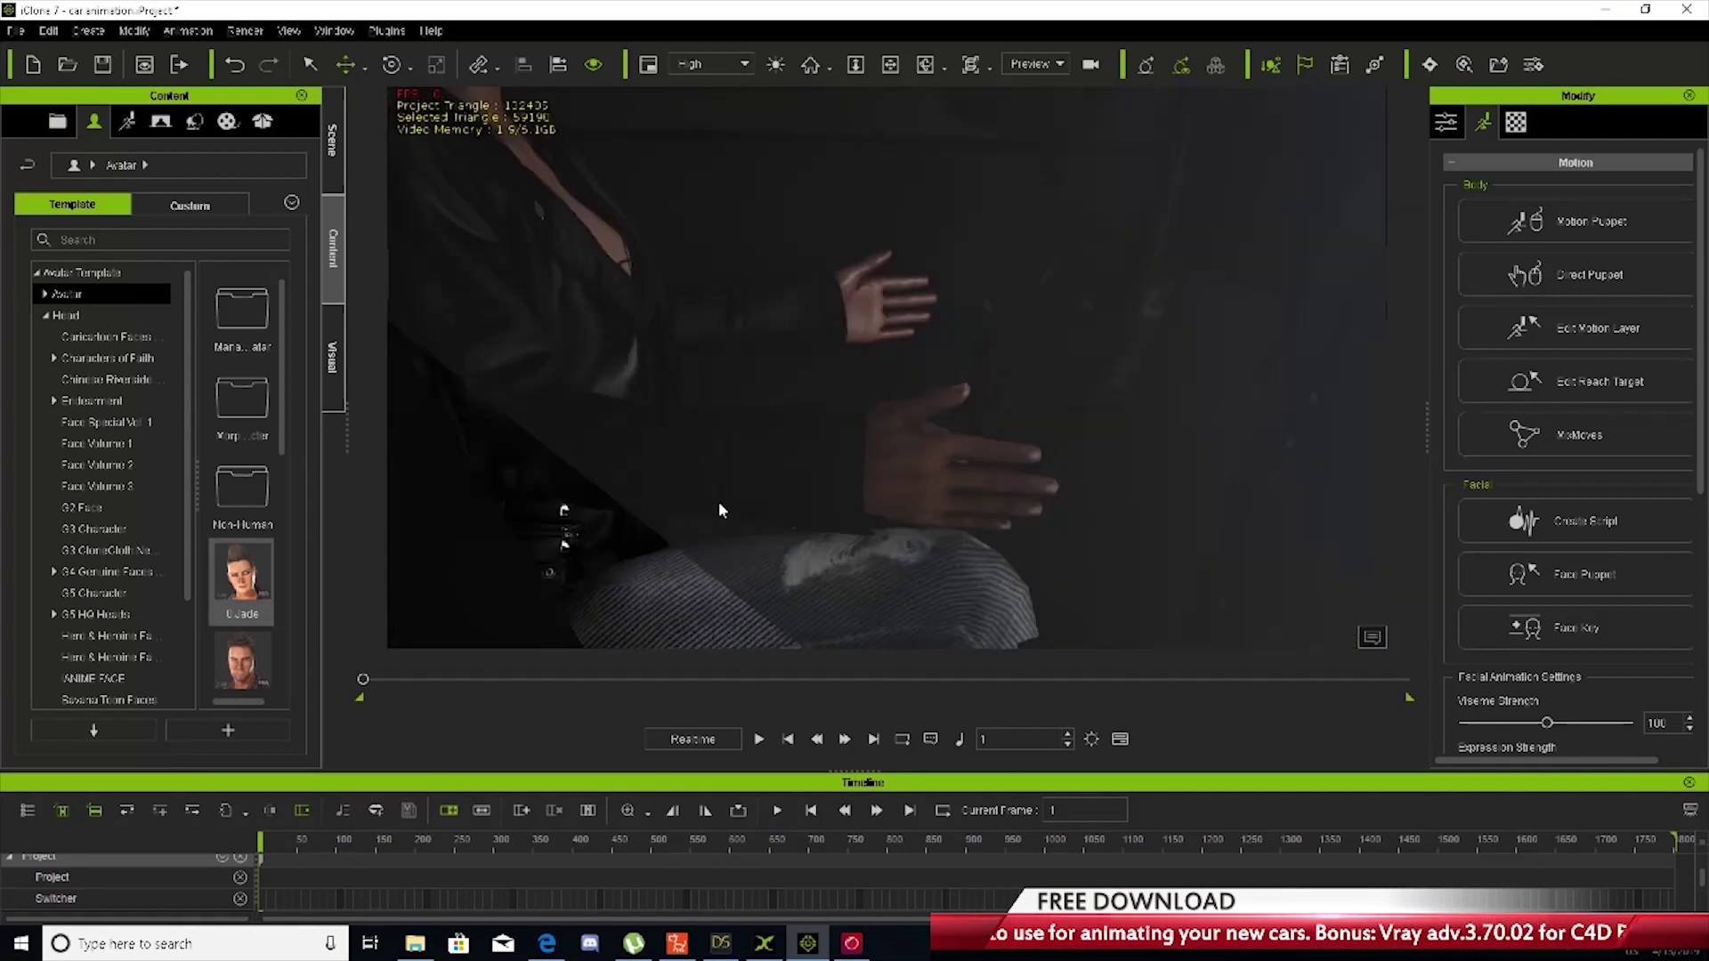
middle_click_drag(822, 479, 879, 525)
scroll(817, 412, "up", 3)
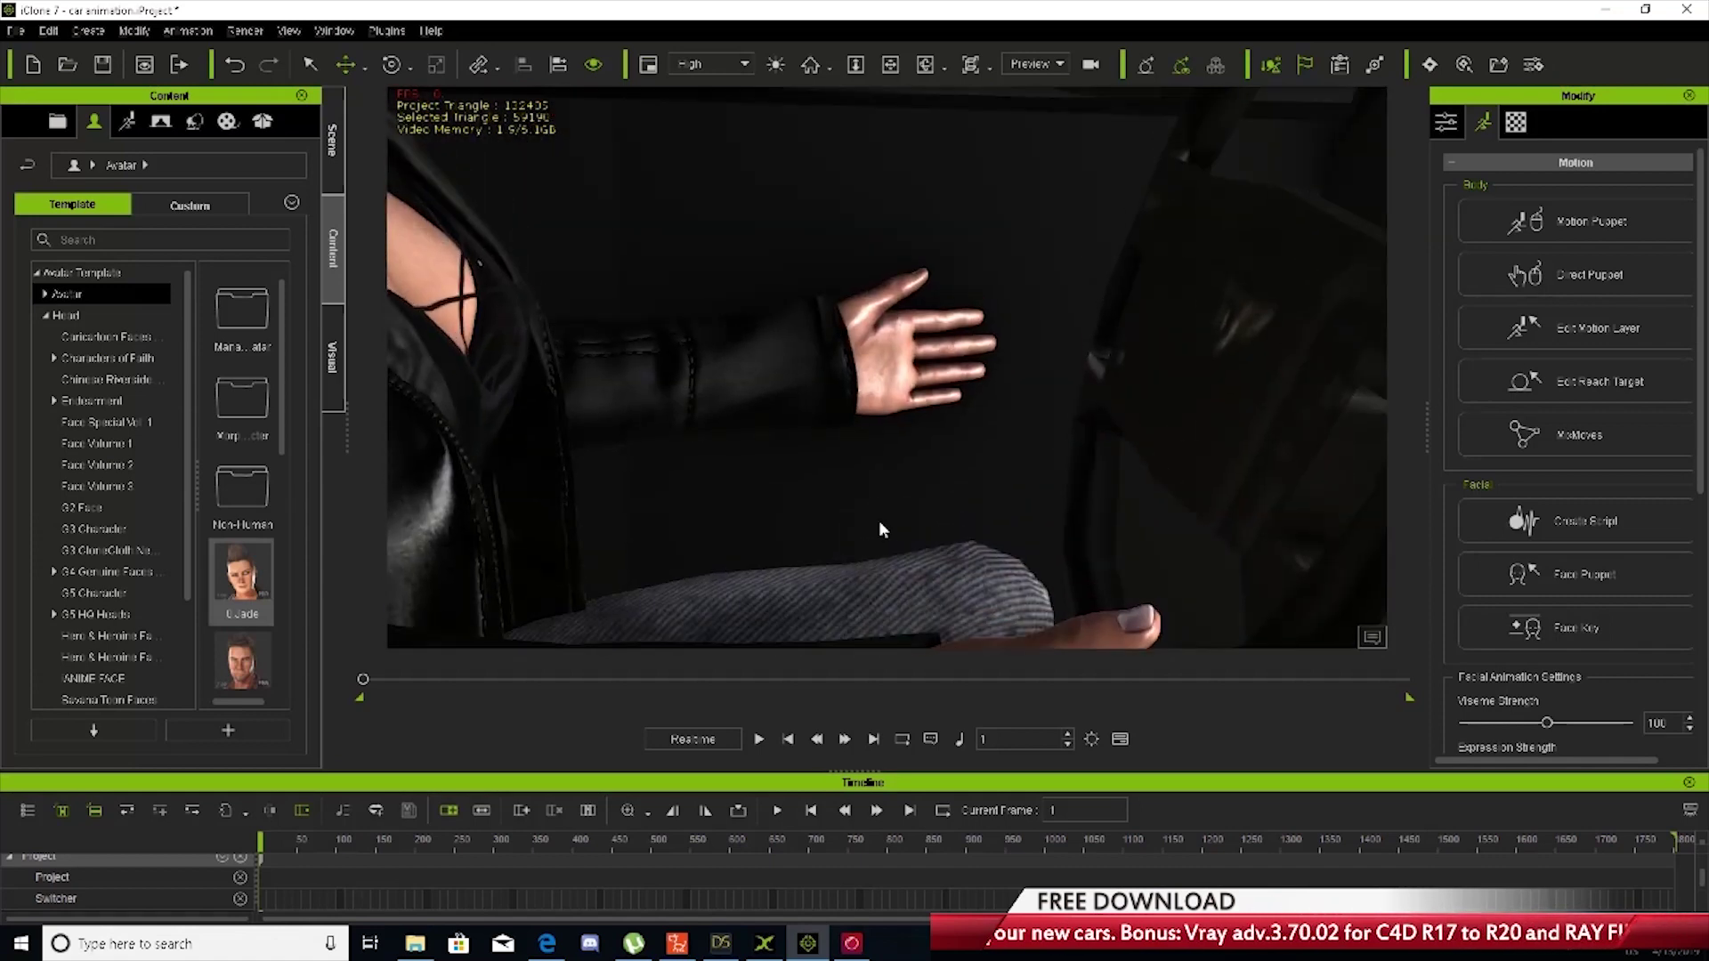
scroll(871, 495, "down", 1)
right_click(898, 539)
left_click(872, 358)
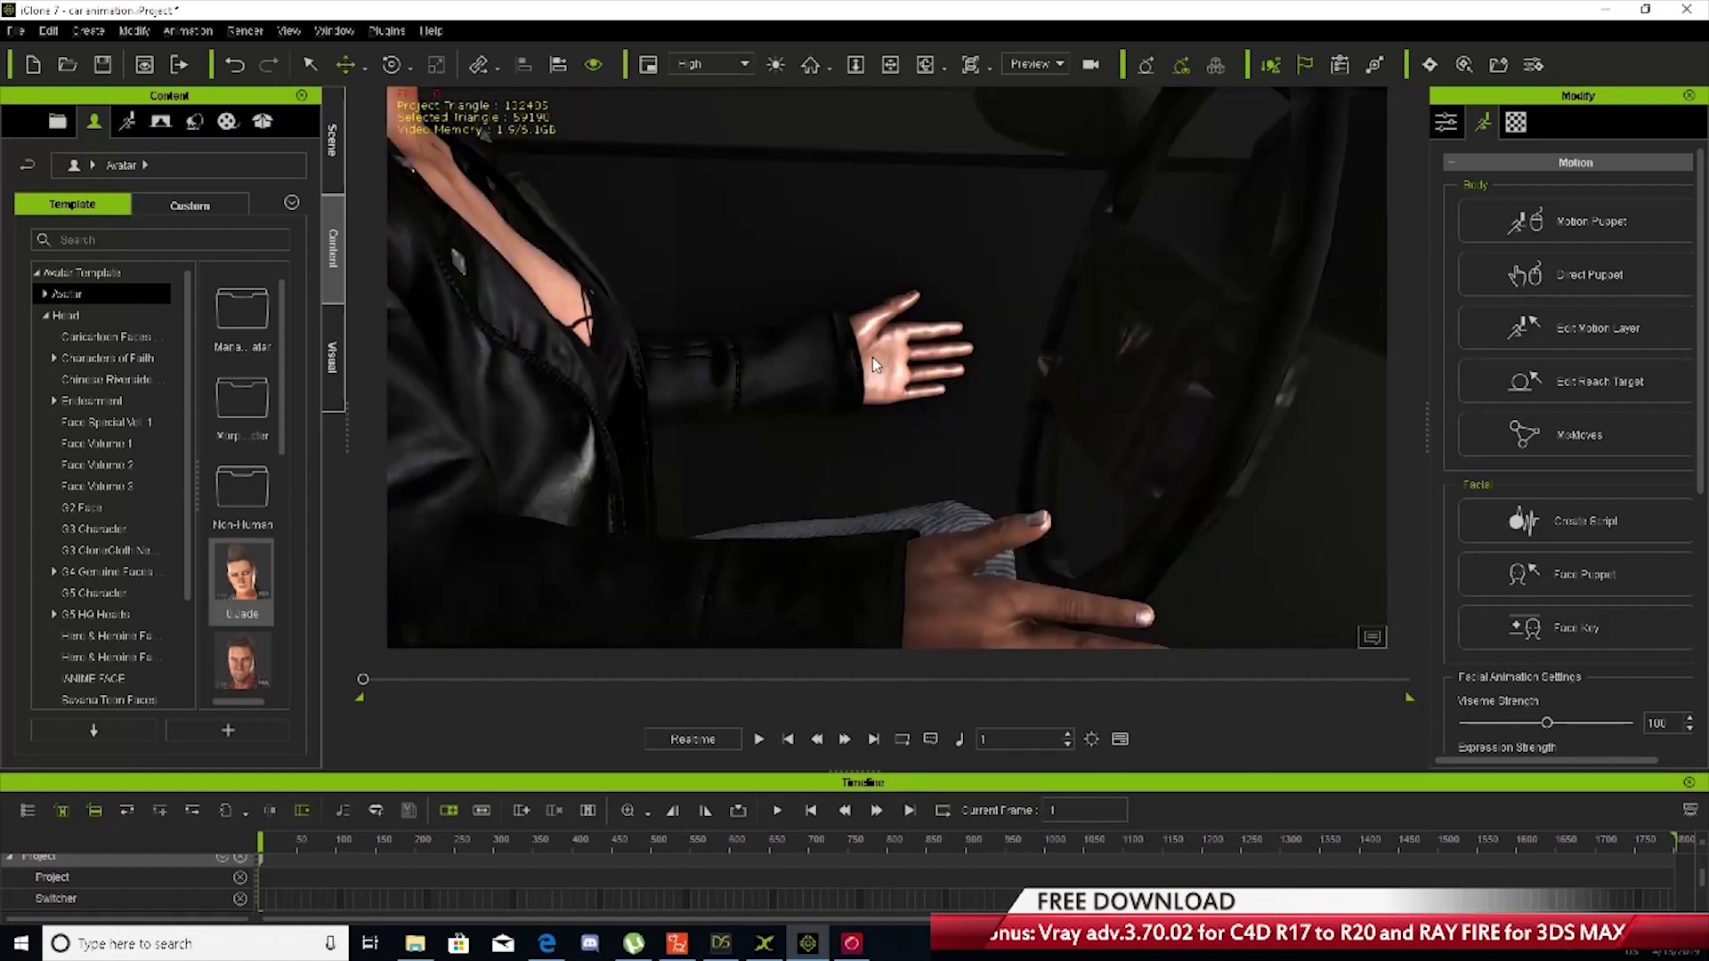
Start Edit Motion Layer with Mirror enabled and move both of Jade's hands up and forward toward the steering wheel
left_click(1531, 329)
left_click(1340, 587)
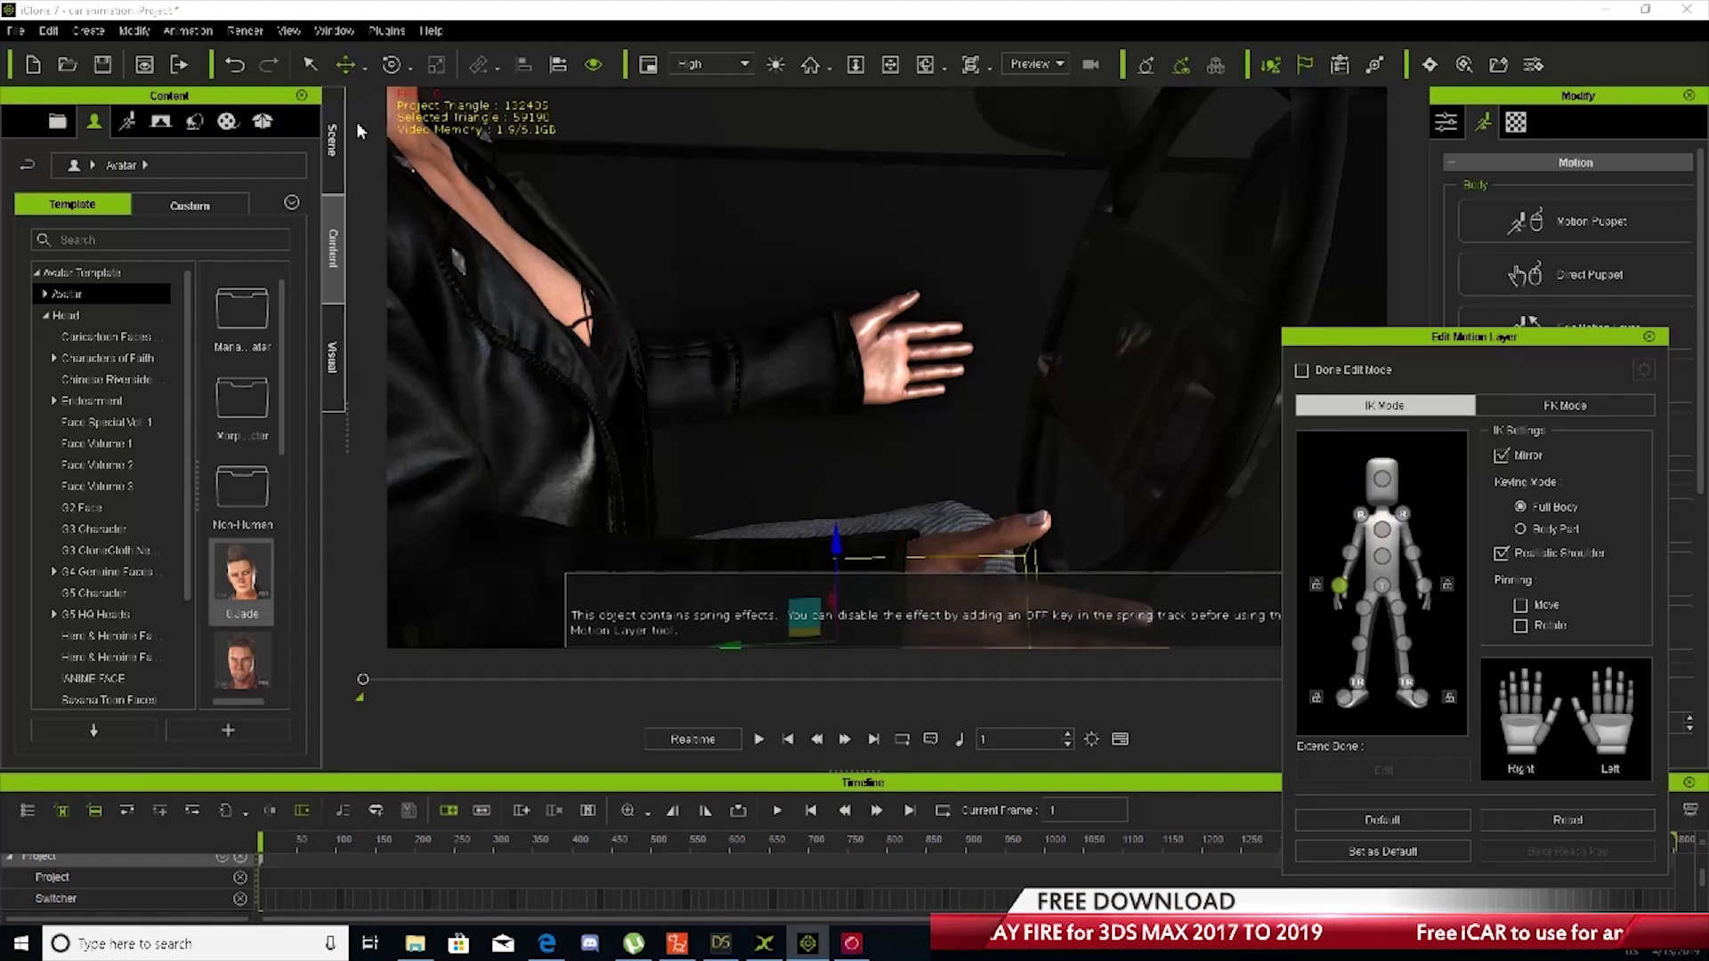
left_click_drag(835, 541, 925, 455)
left_click_drag(835, 553, 861, 541)
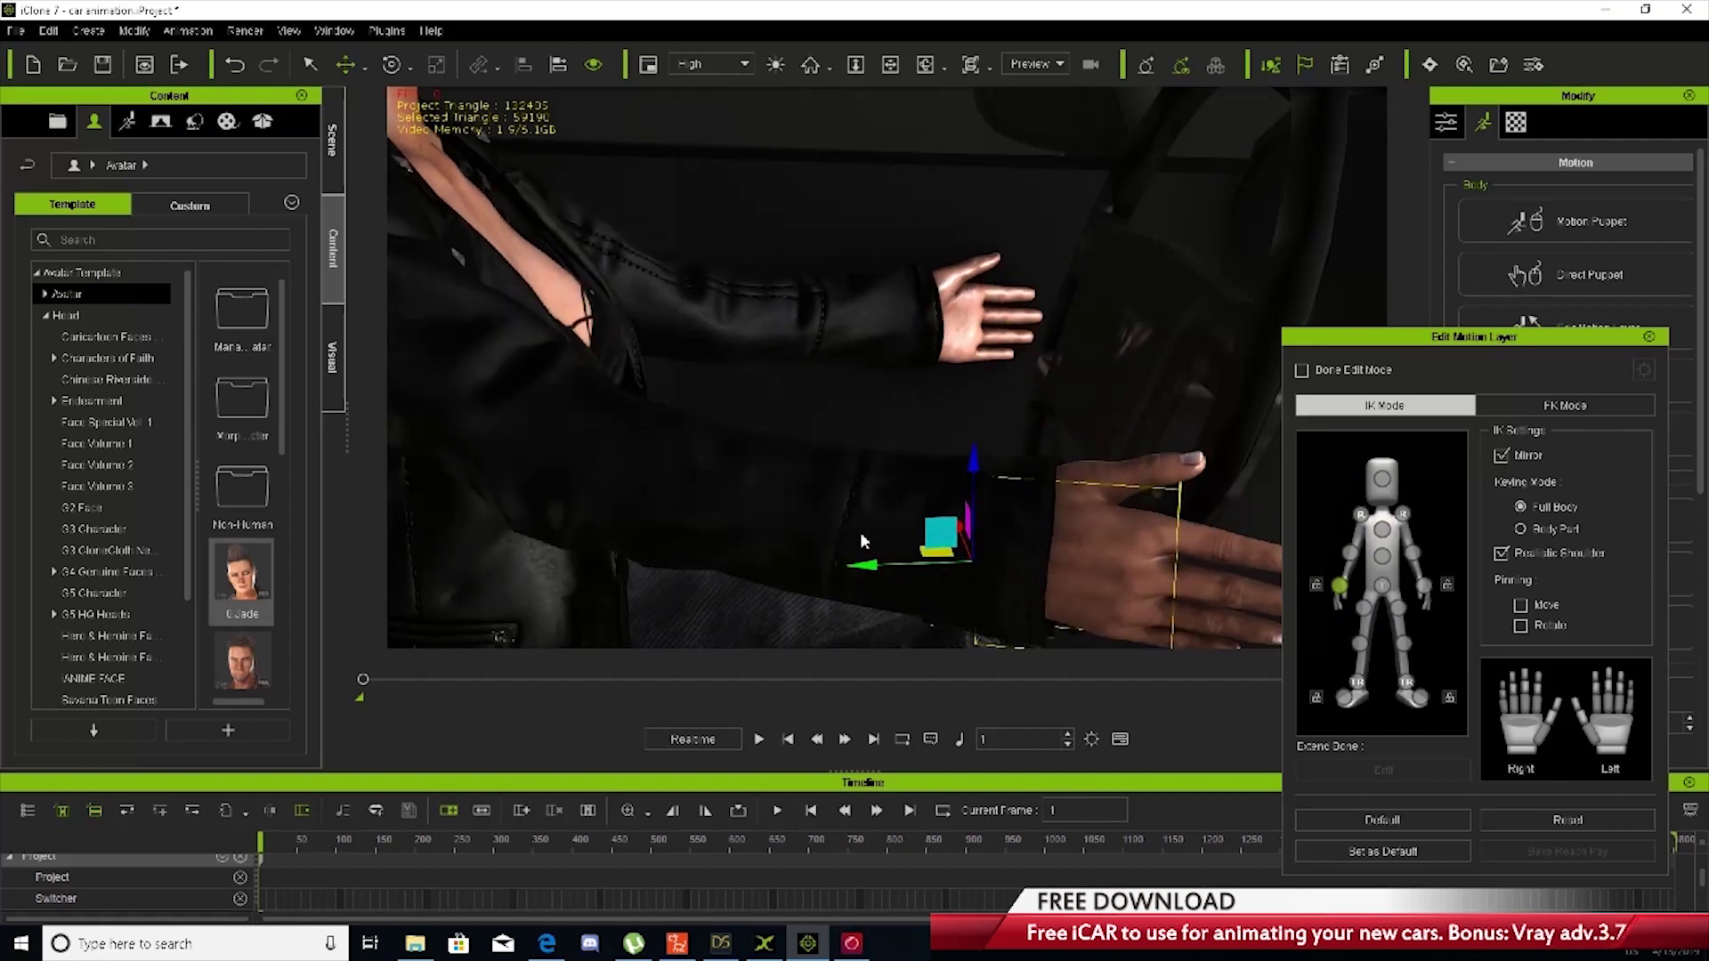
Move Jade's upper body forward along the Y axis to bring the hands closer to the steering wheel
left_click(1381, 531)
scroll(546, 315, "down", 4)
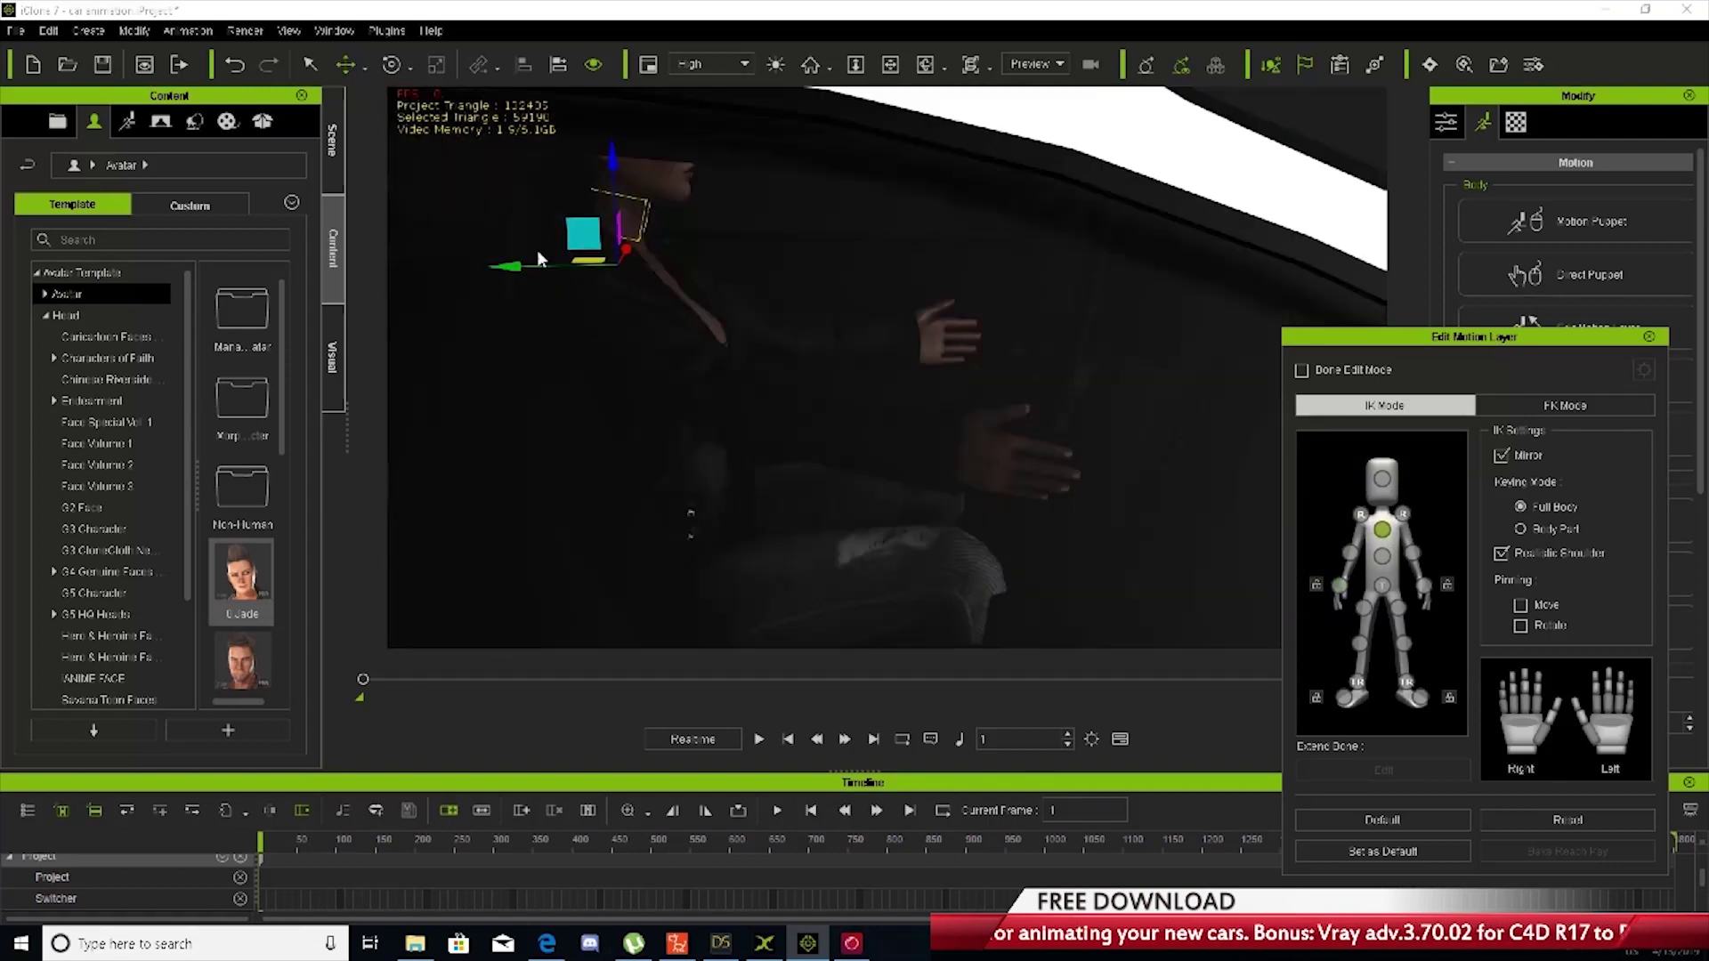
left_click_drag(511, 269, 544, 269)
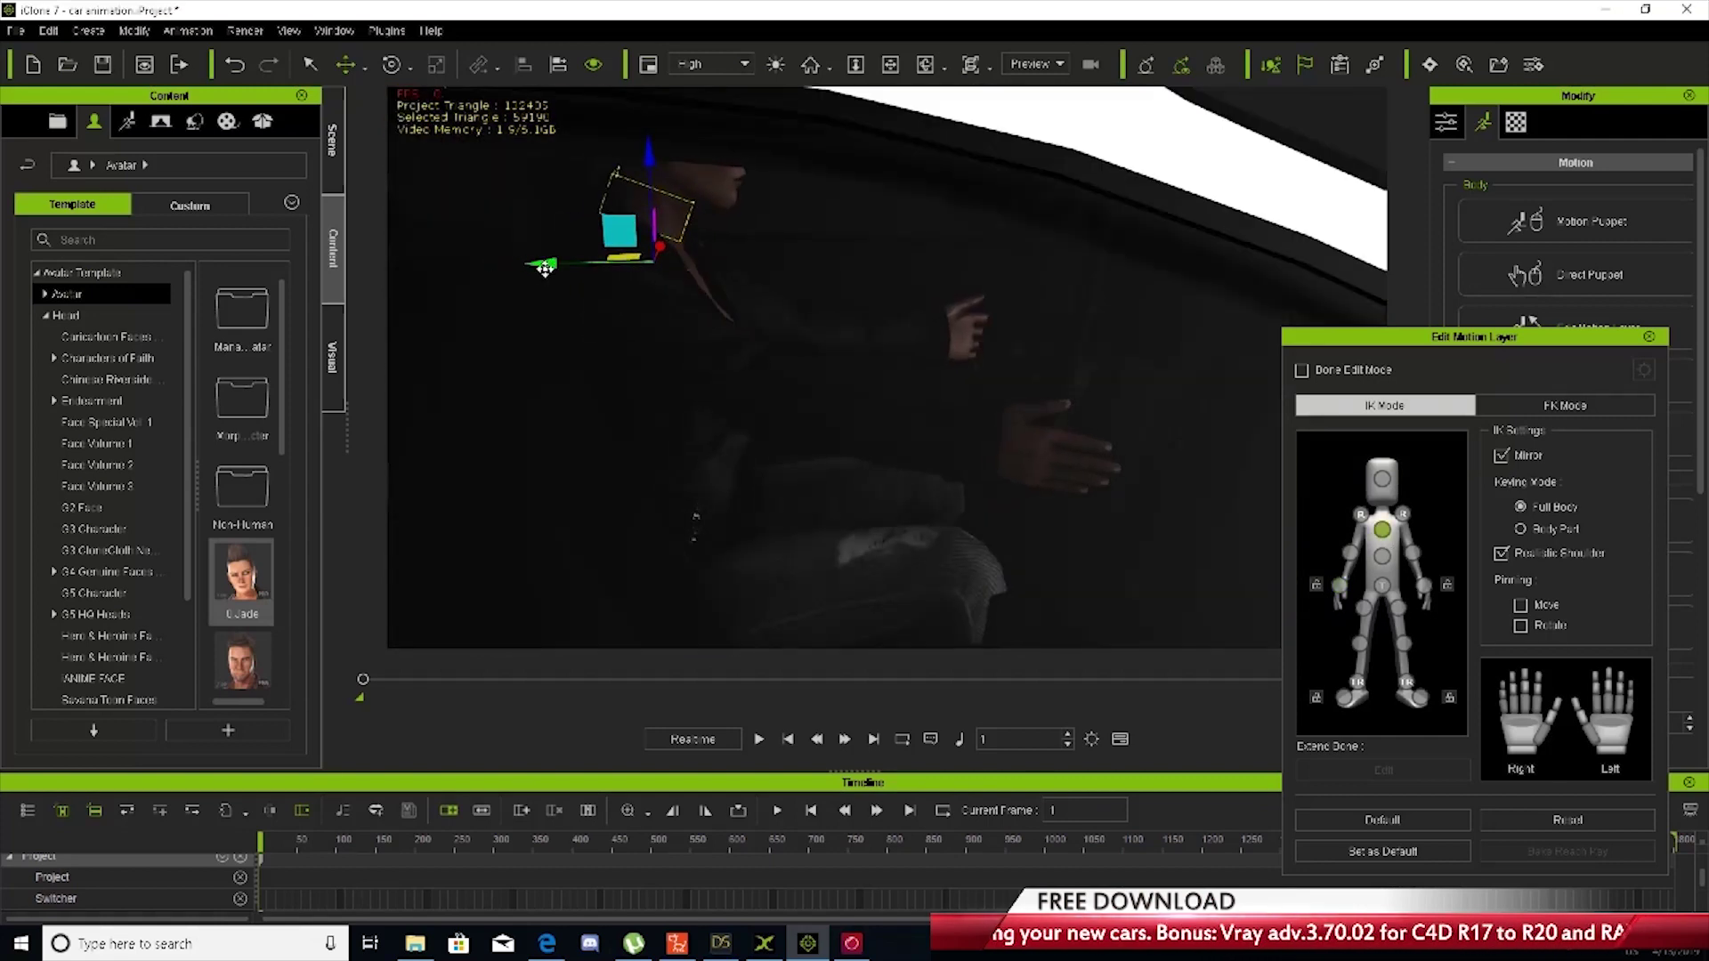
left_click(1382, 478)
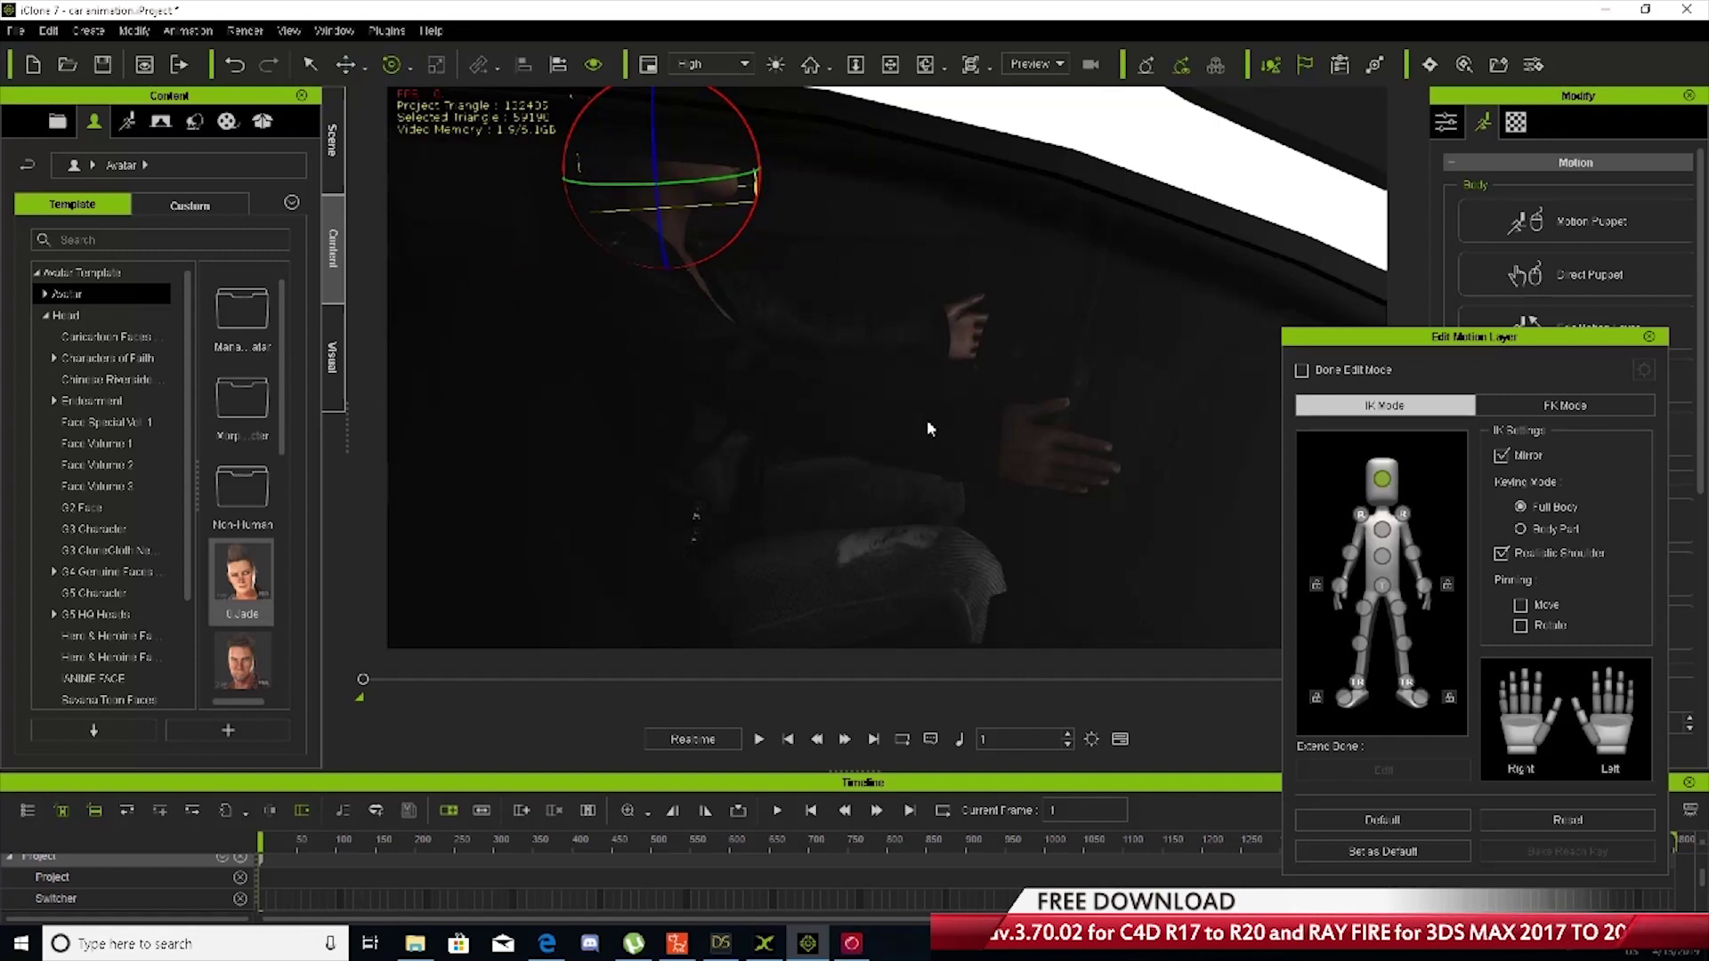
Turn off Mirror and move the right hand alone inward to the steering wheel rim
scroll(929, 429, "up", 5)
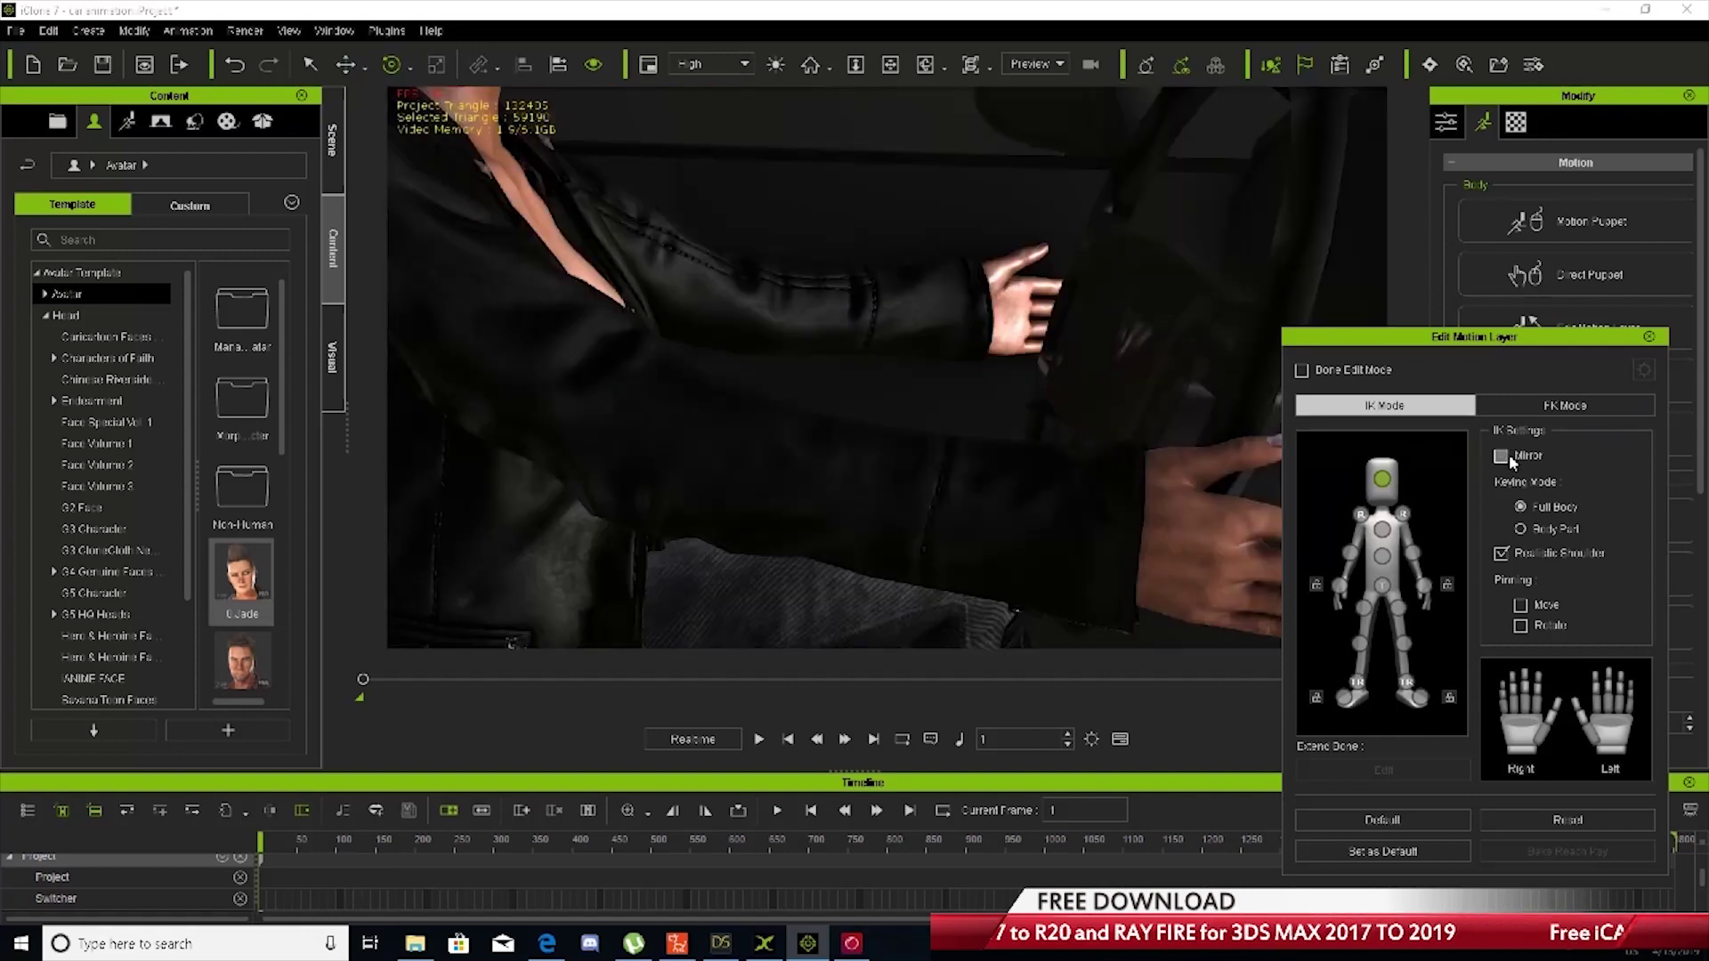
left_click_drag(1474, 336, 213, 116)
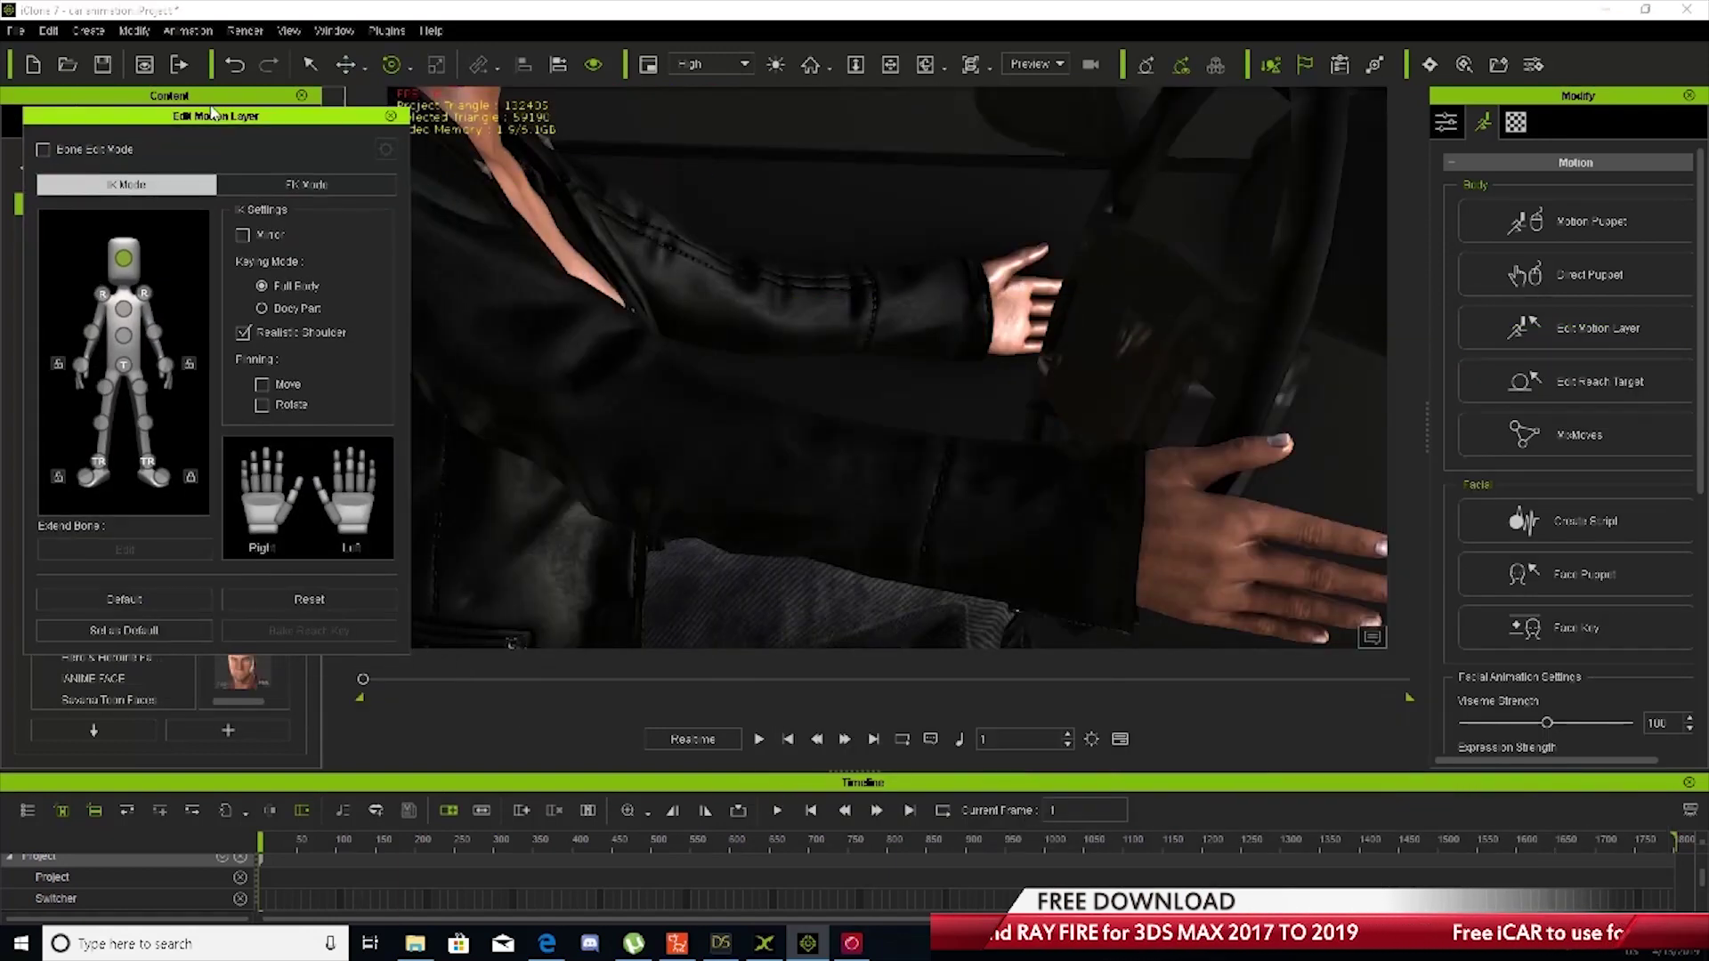
left_click(66, 355)
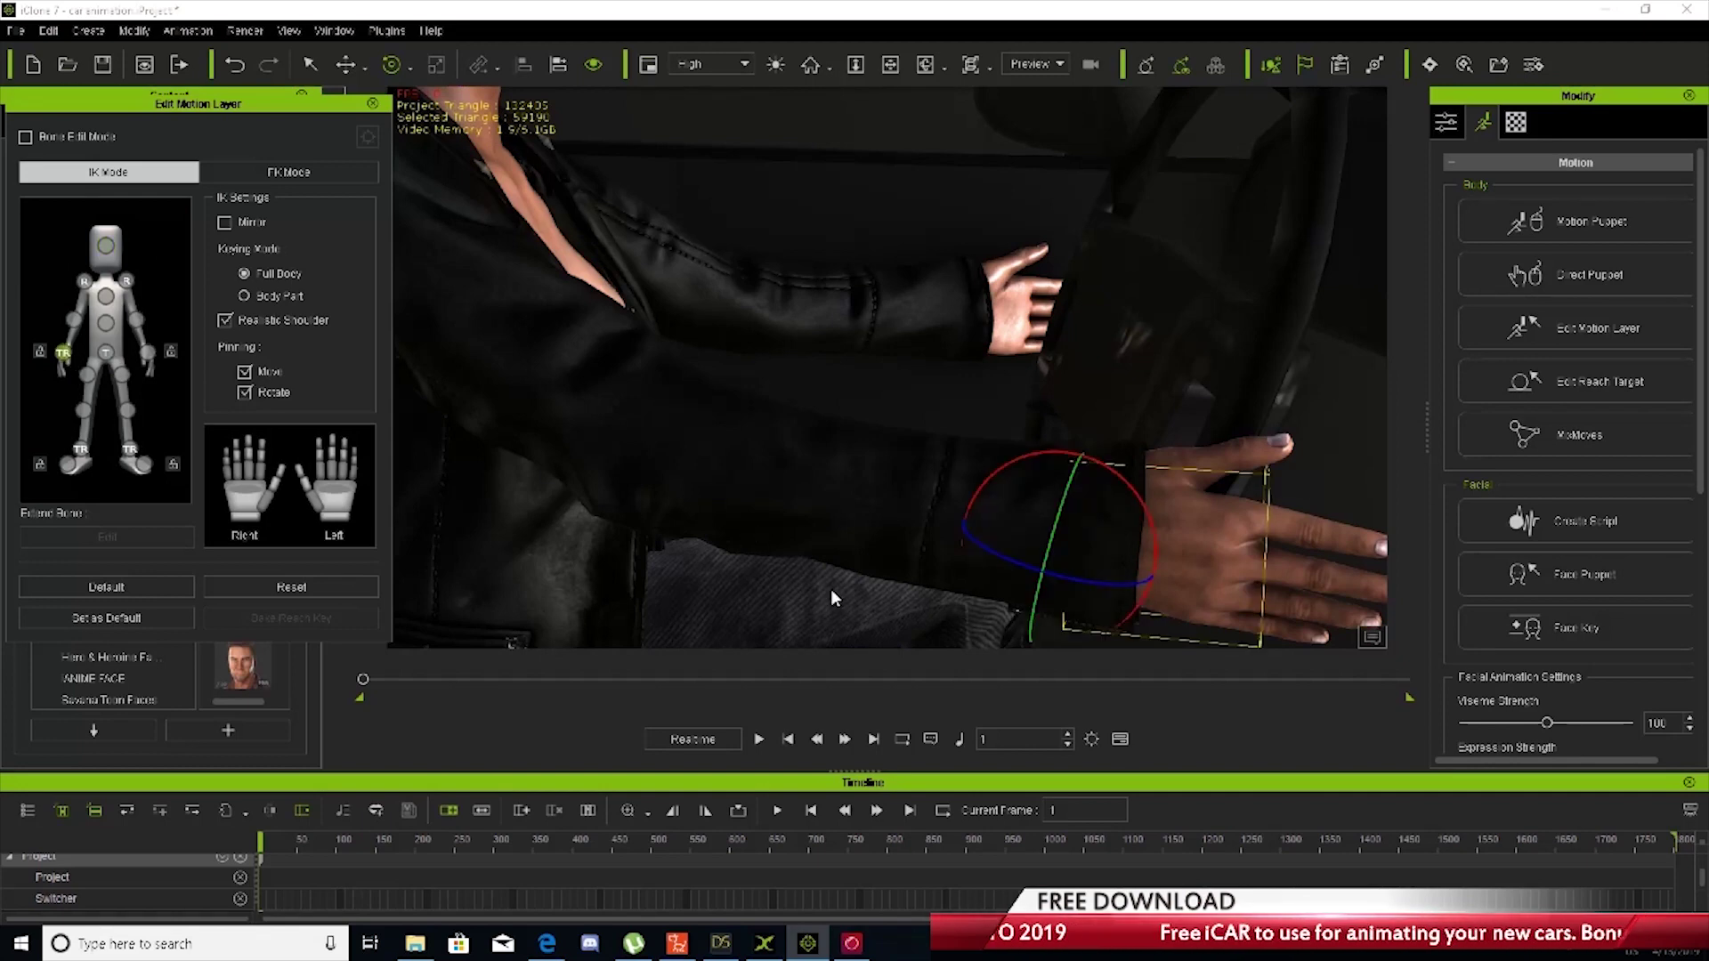
right_click_drag(833, 598, 1011, 667)
middle_click_drag(1023, 614, 866, 593)
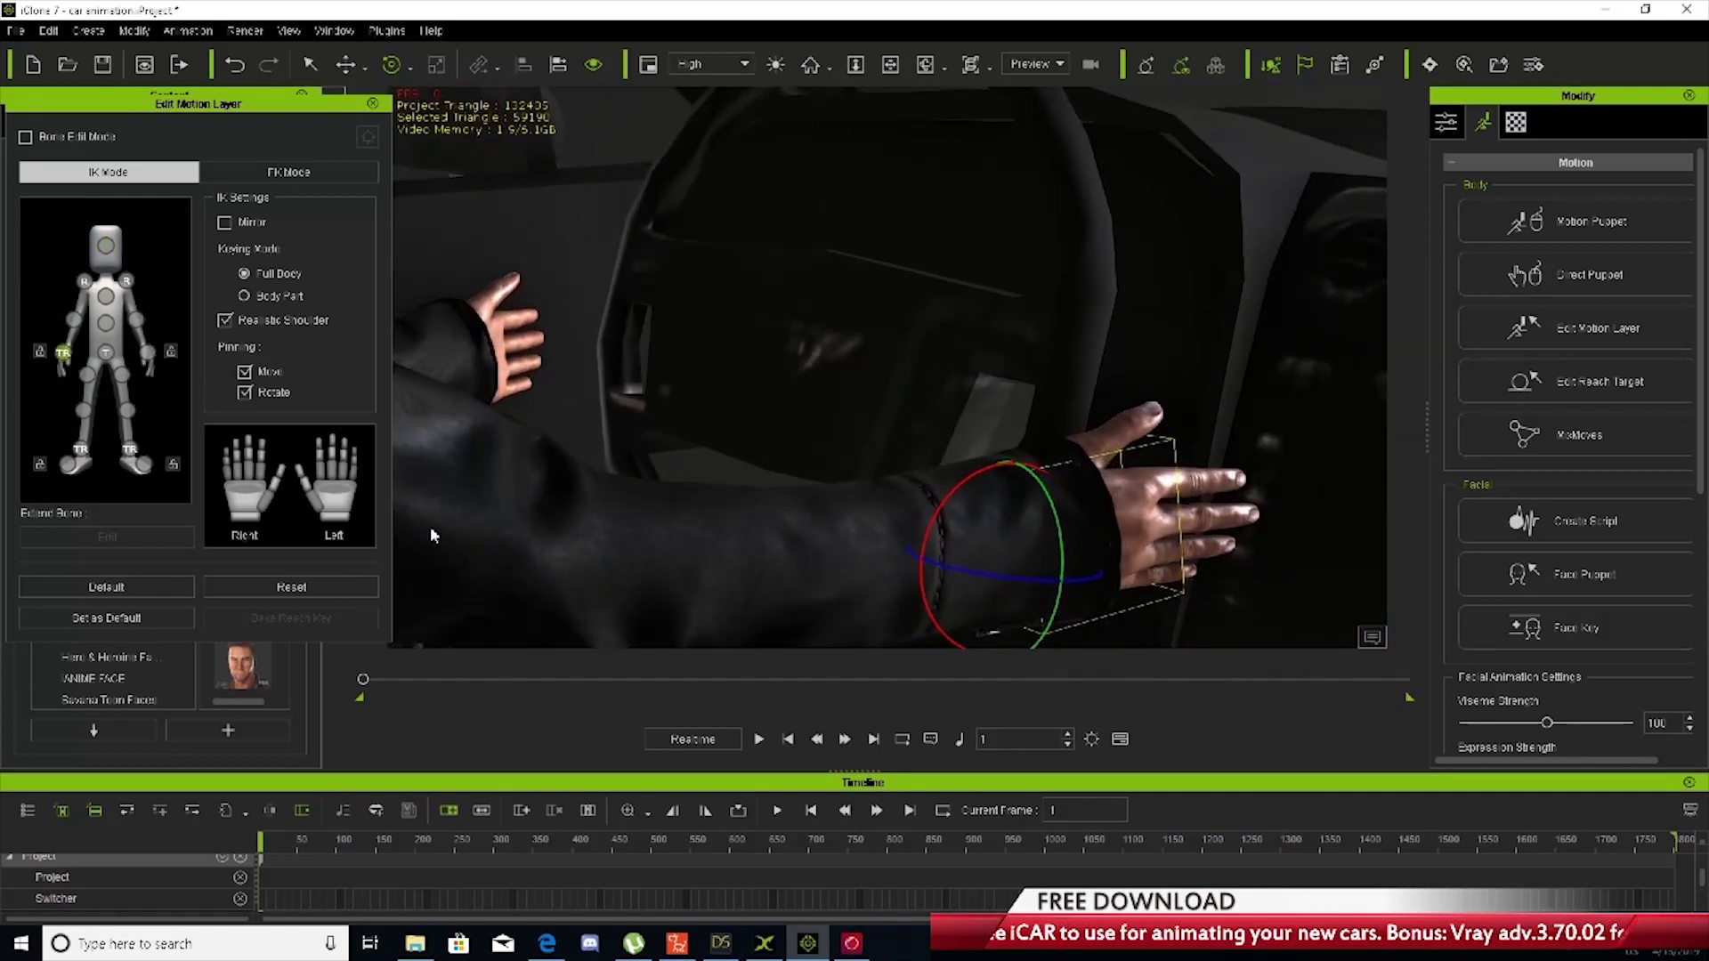
left_click(346, 65)
left_click_drag(911, 530, 805, 538)
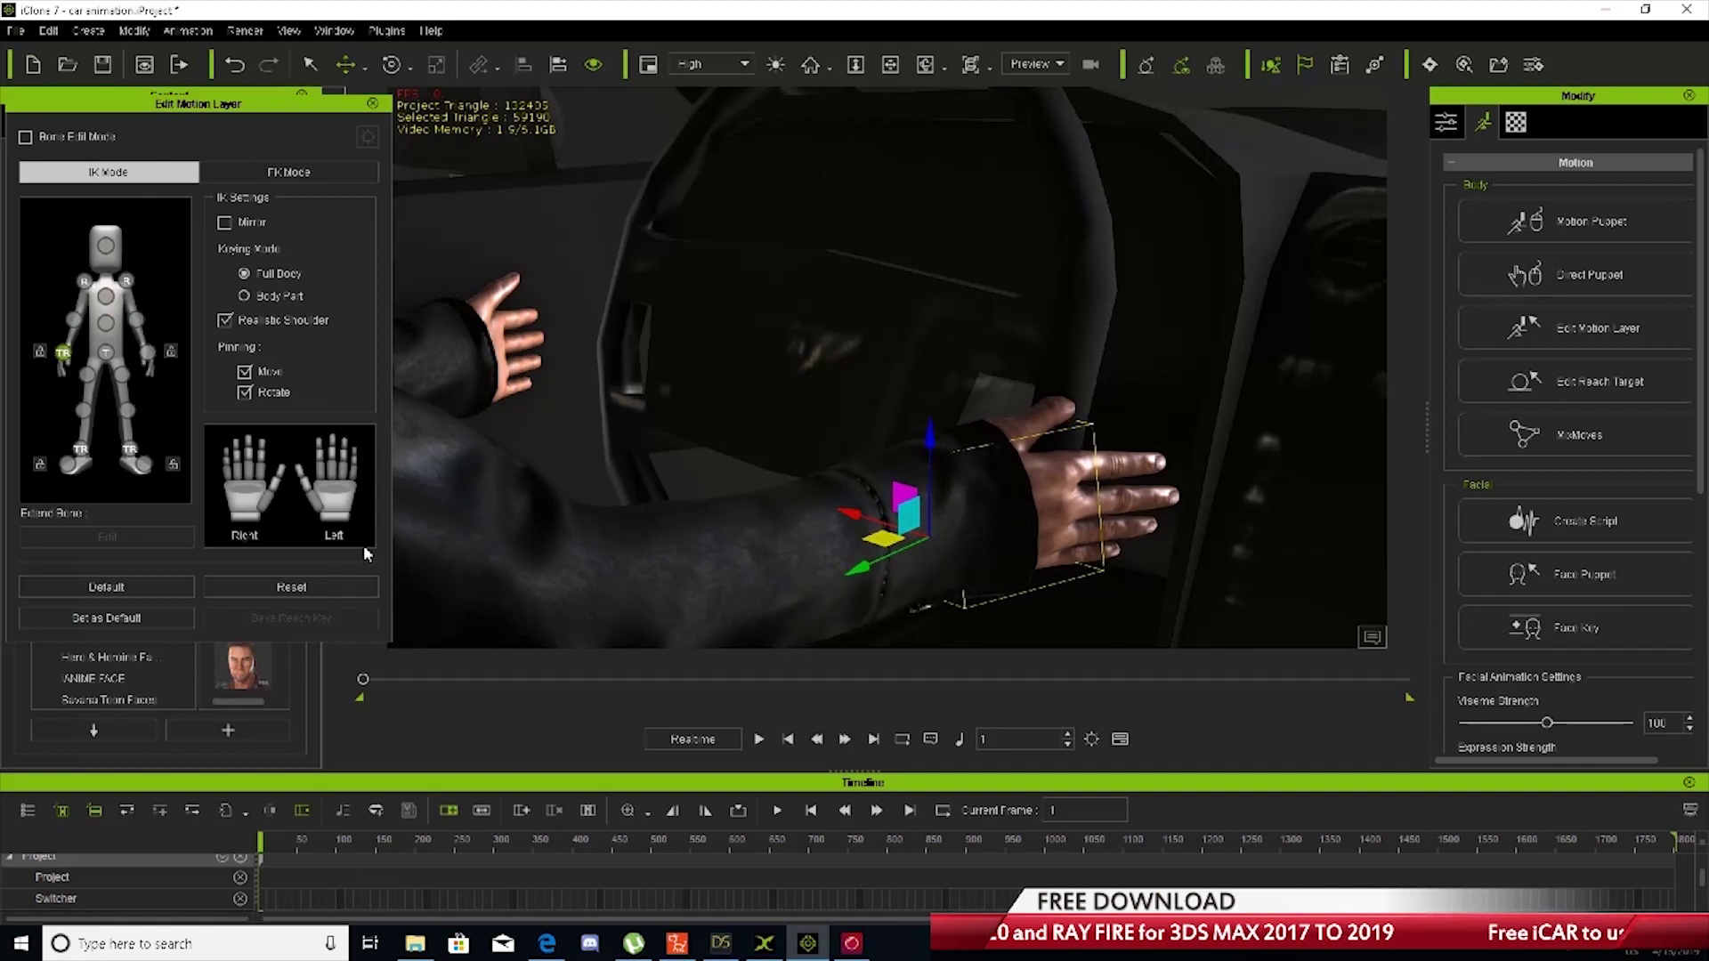
Curl the right hand's fingers into a fist and adjust the hand's position so it grips the steering wheel rim
left_click_drag(252, 497, 277, 573)
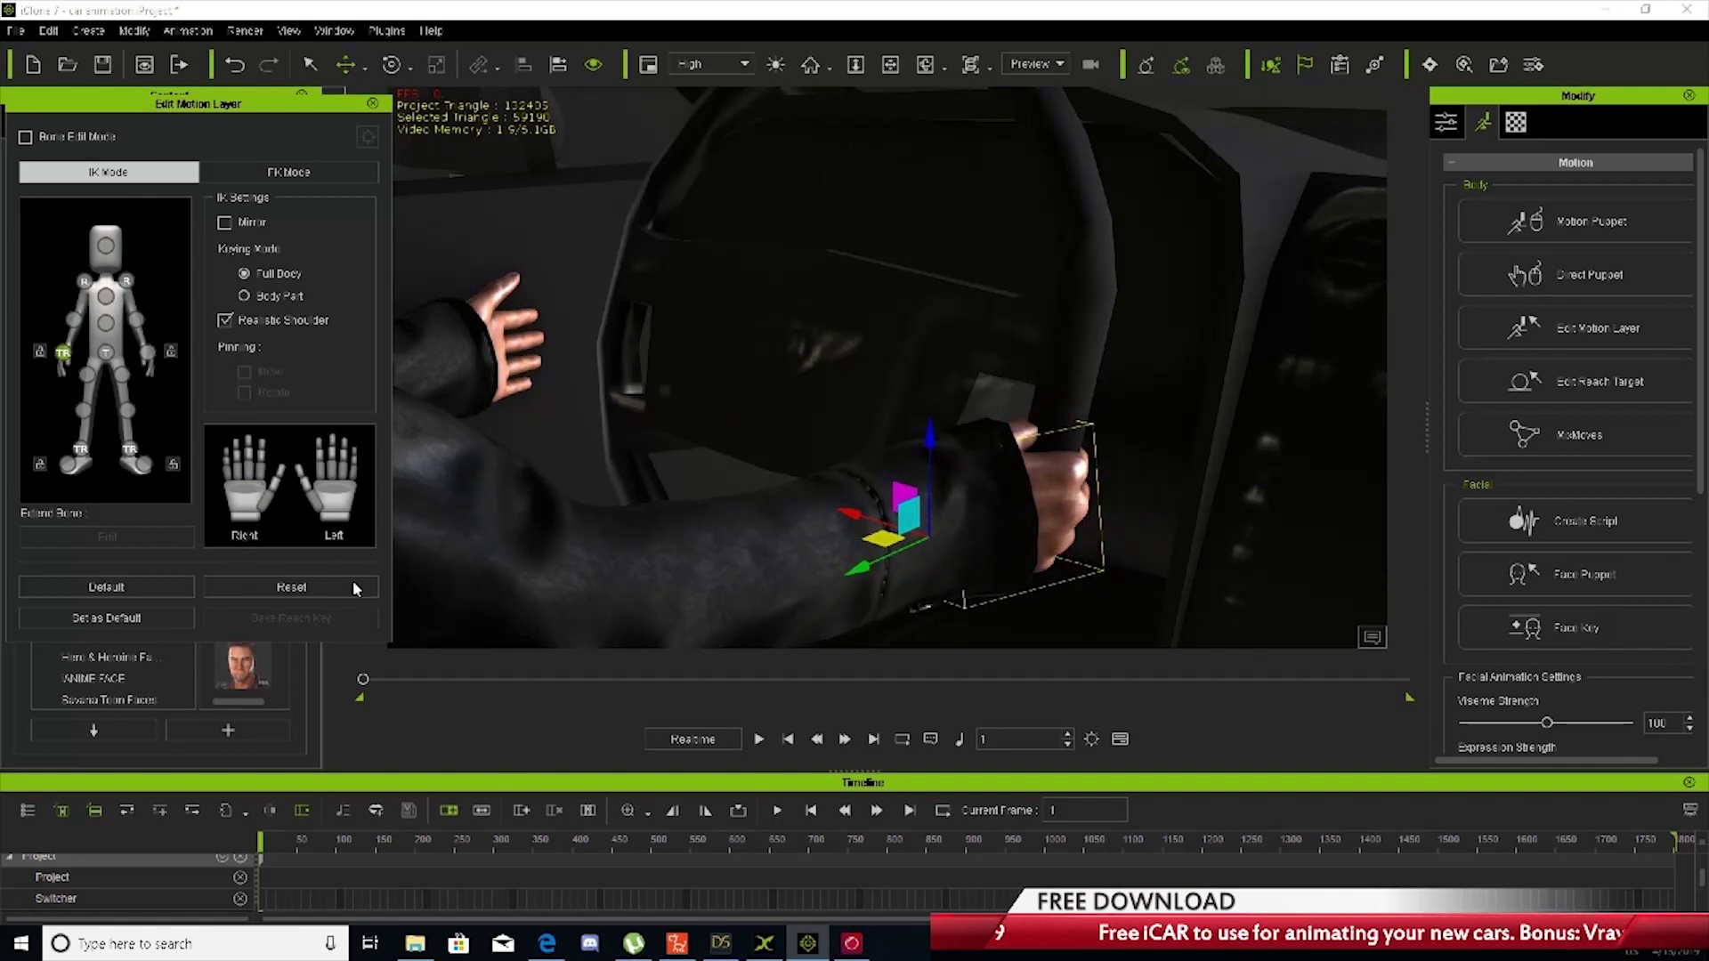
right_click_drag(848, 615, 851, 541)
scroll(921, 583, "down", 6)
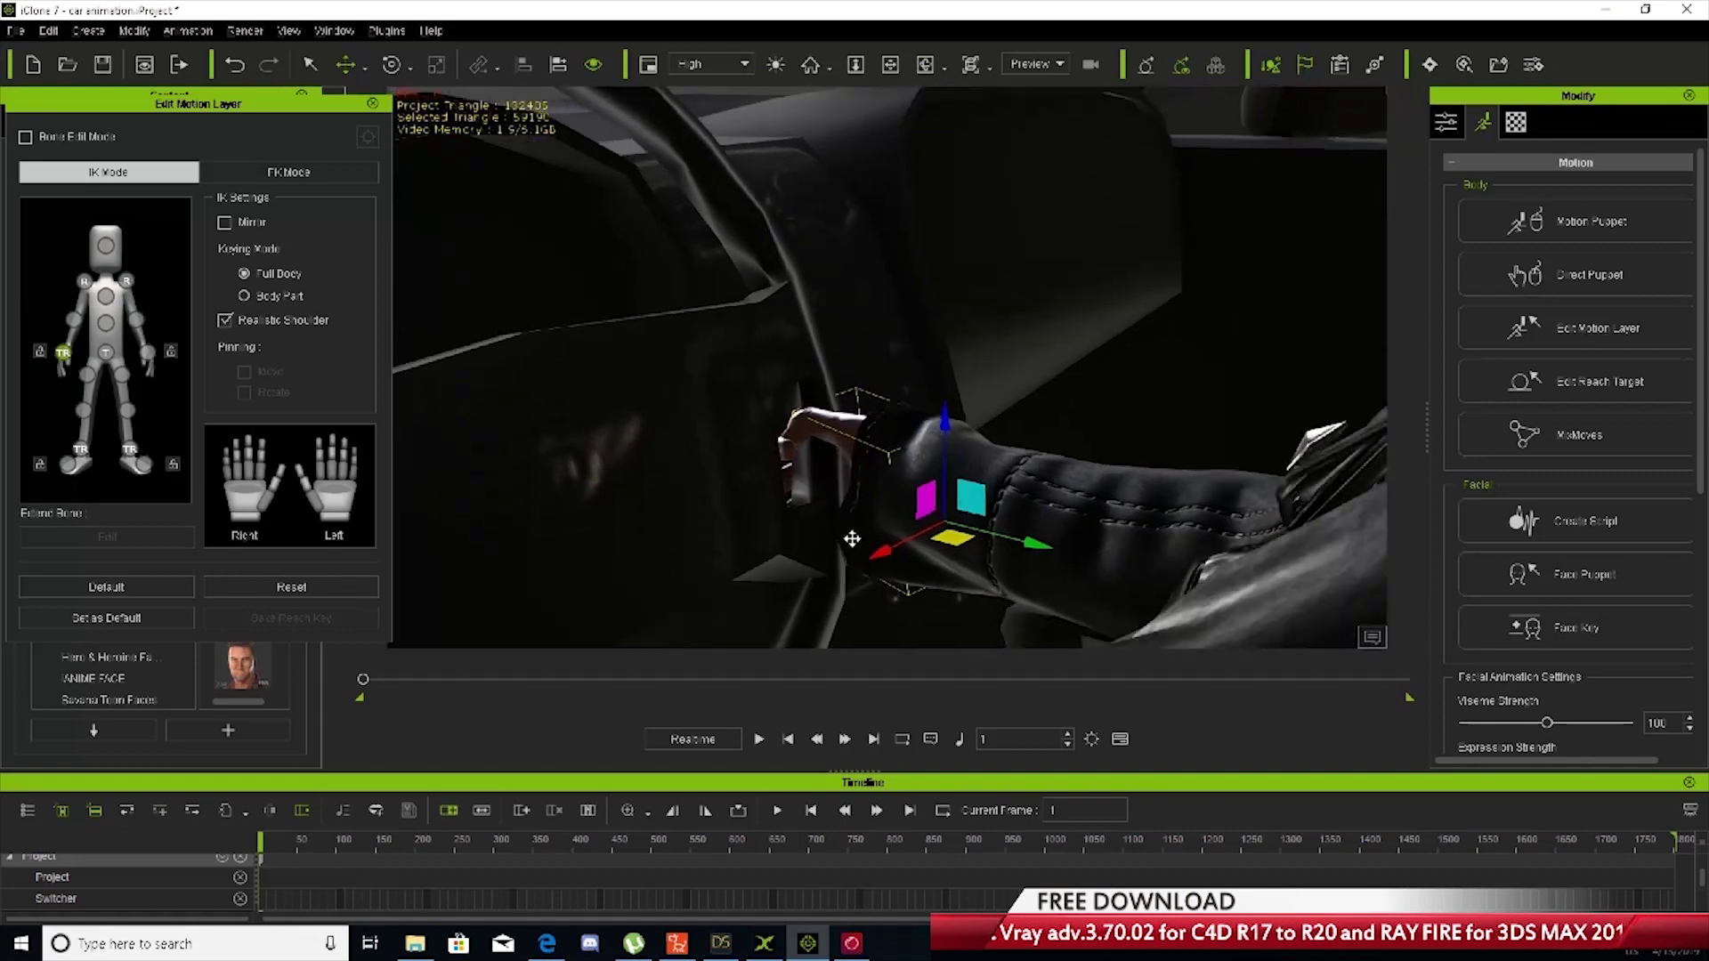
scroll(841, 525, "up", 4)
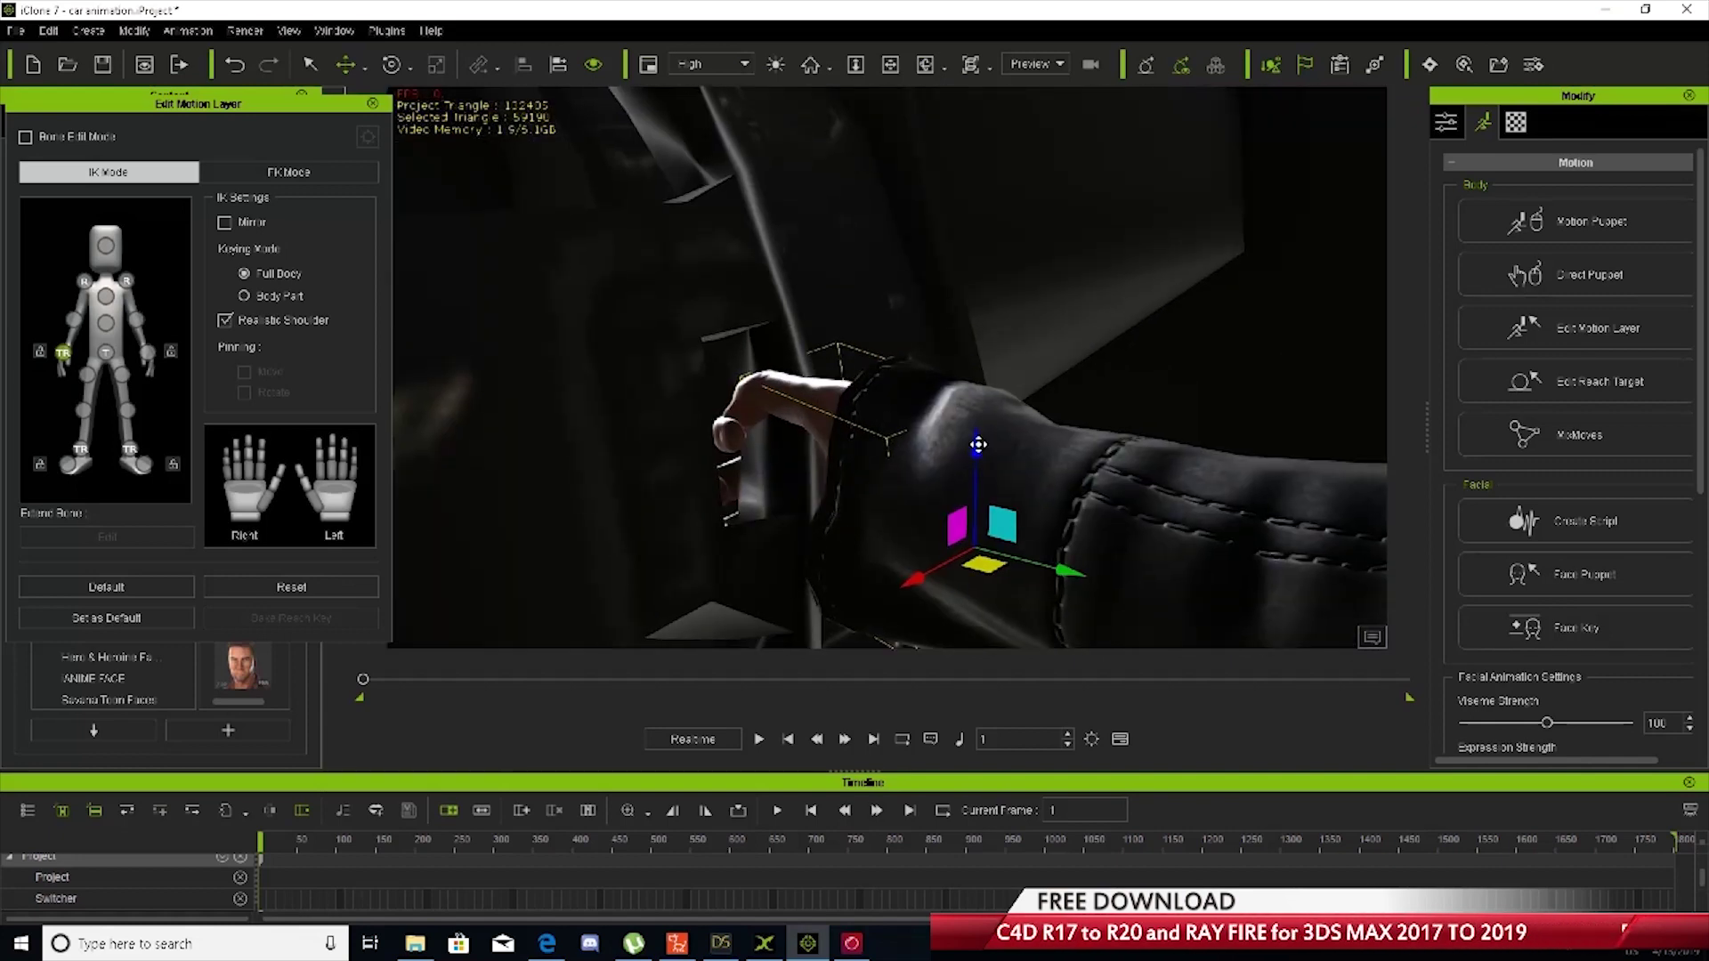
left_click_drag(978, 445, 979, 435)
right_click_drag(1070, 445, 780, 499)
left_click_drag(825, 571, 950, 556)
left_click_drag(338, 495, 290, 493)
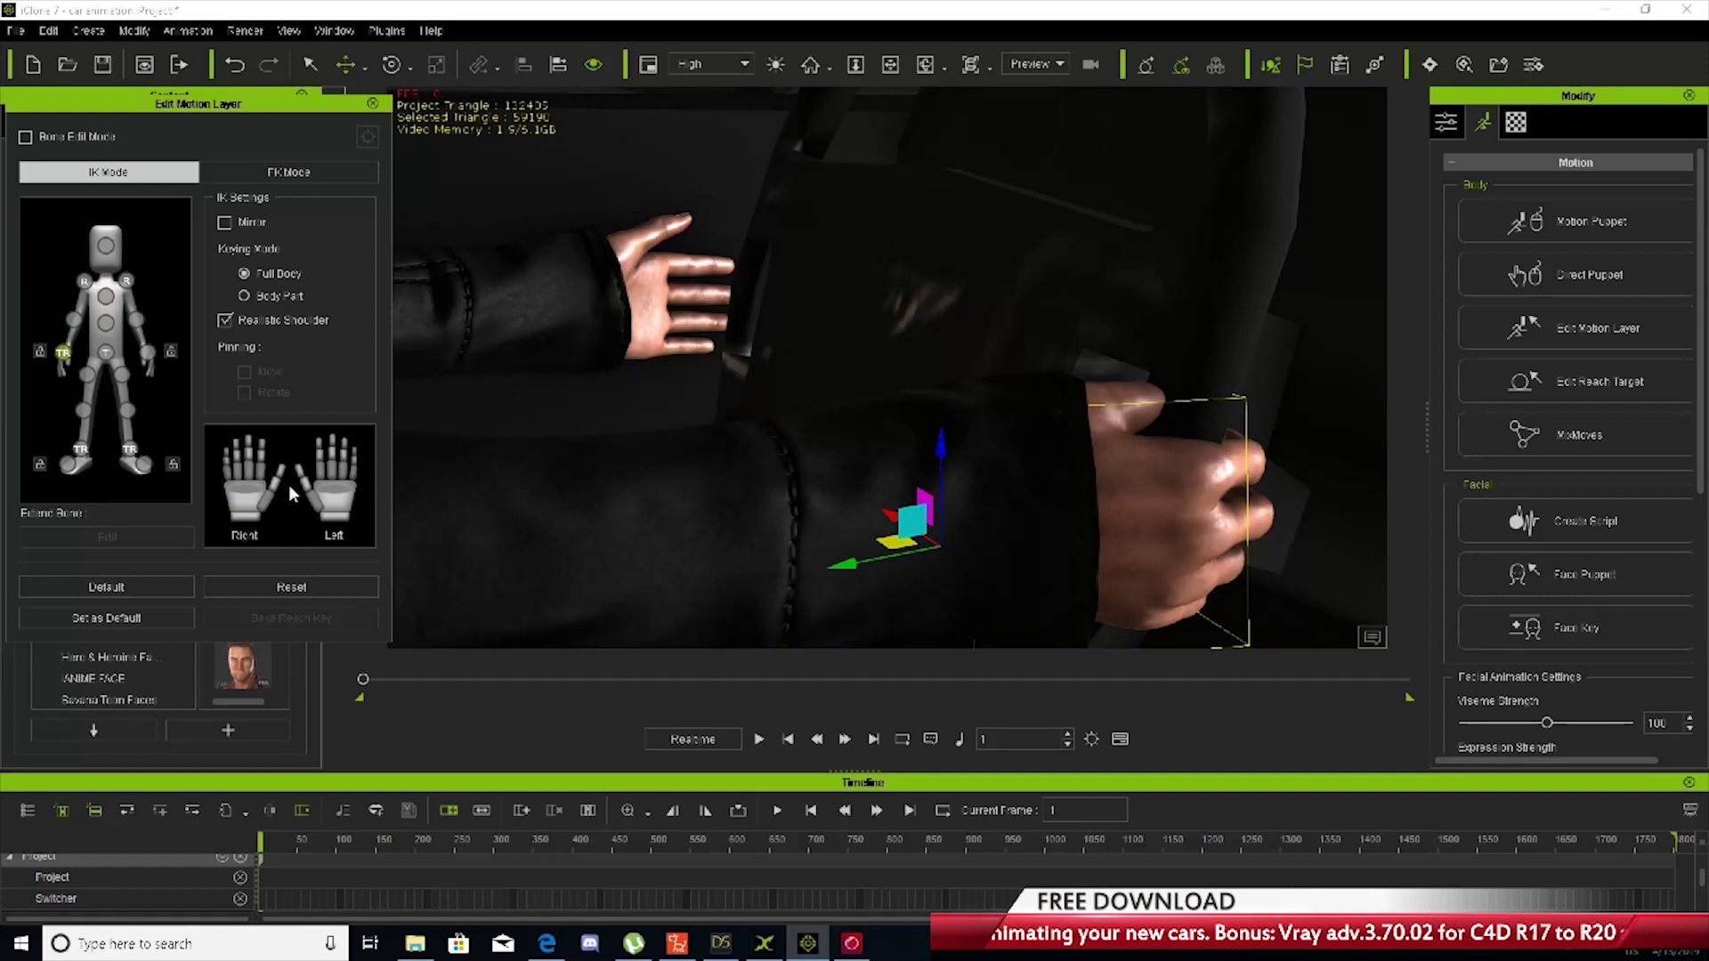
Reposition the left hand at the steering wheel and curl its fingers into a grip
left_click(147, 355)
left_click_drag(523, 309, 483, 358)
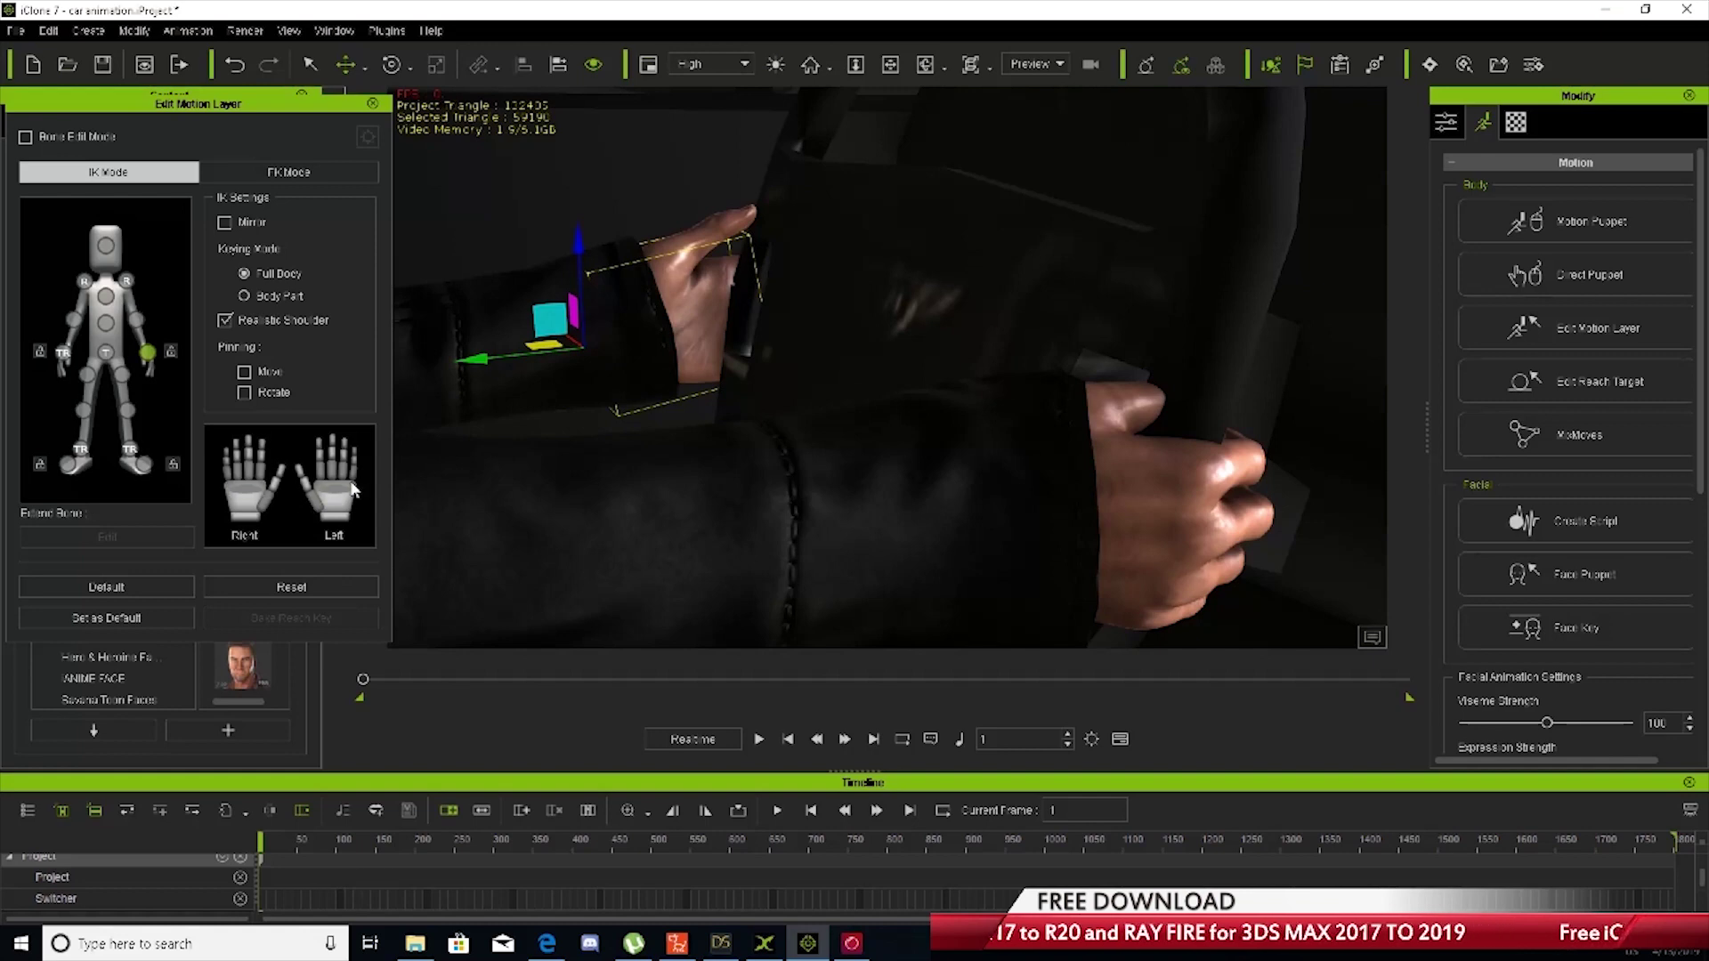
left_click_drag(339, 488, 338, 568)
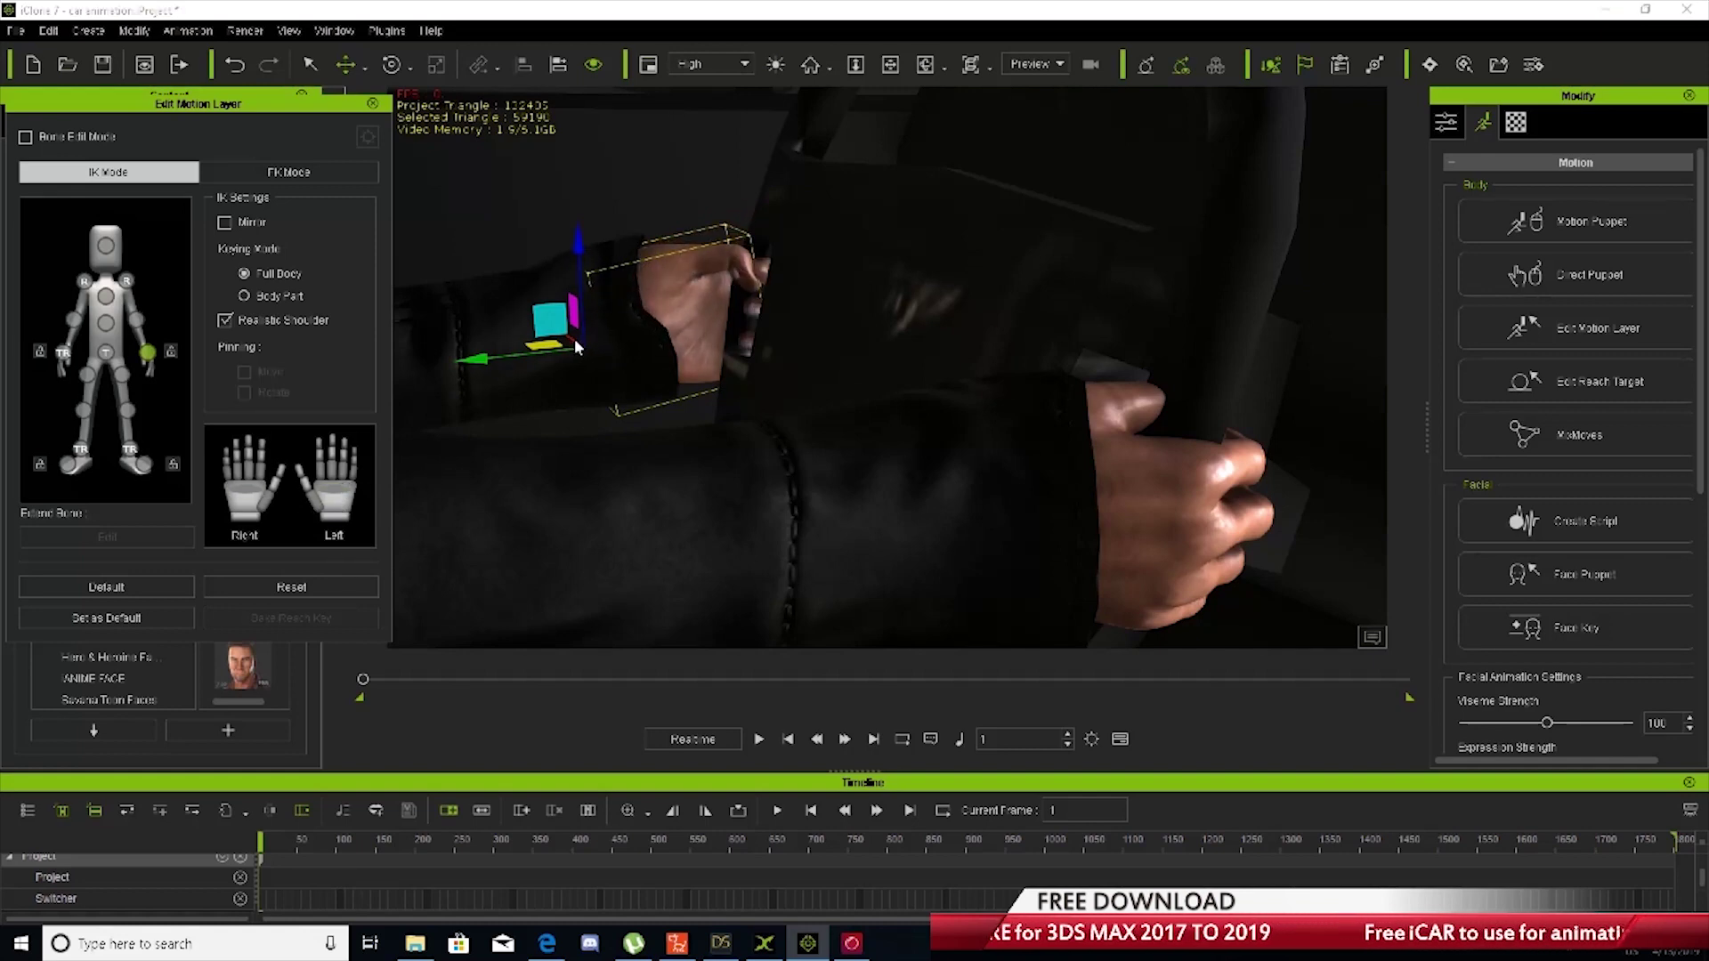
Fine-tune the left hand's placement on the steering wheel rim and close the Edit Motion Layer editor
left_click_drag(577, 347, 571, 341)
left_click_drag(579, 251, 532, 262)
left_click(393, 69)
left_click(348, 68)
left_click_drag(478, 359, 469, 359)
left_click_drag(569, 232, 568, 220)
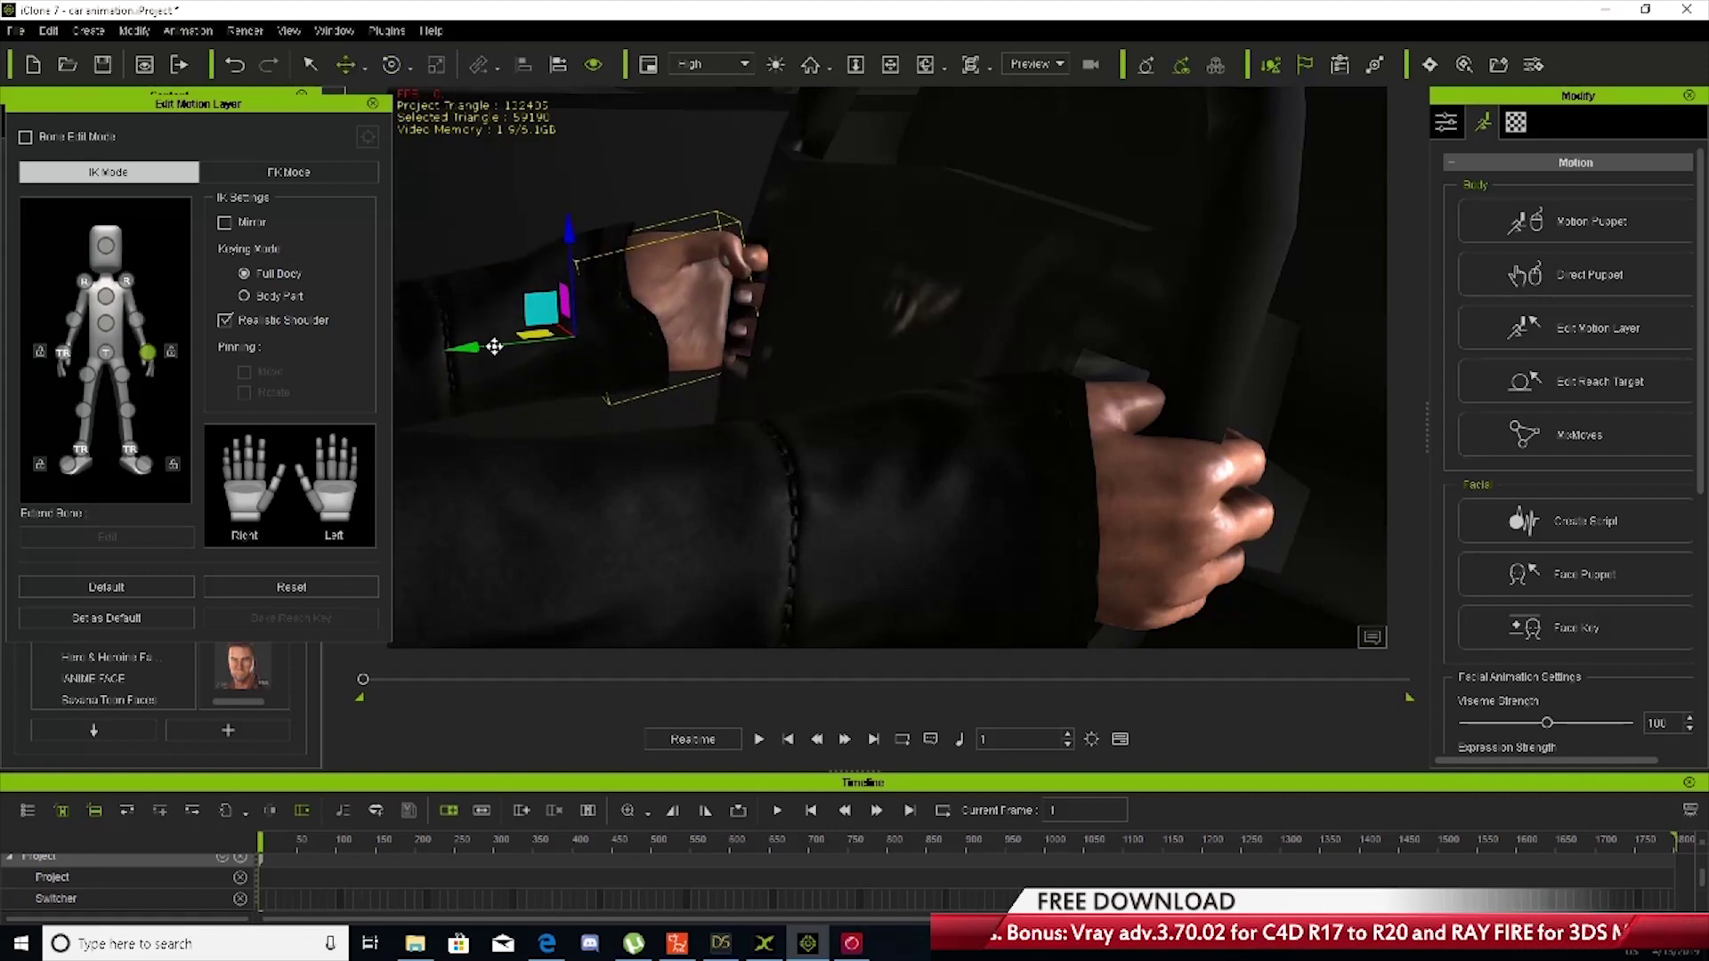
mouse_move(494, 347)
left_mouse_down()
mouse_move(590, 319)
mouse_move(486, 340)
left_mouse_up()
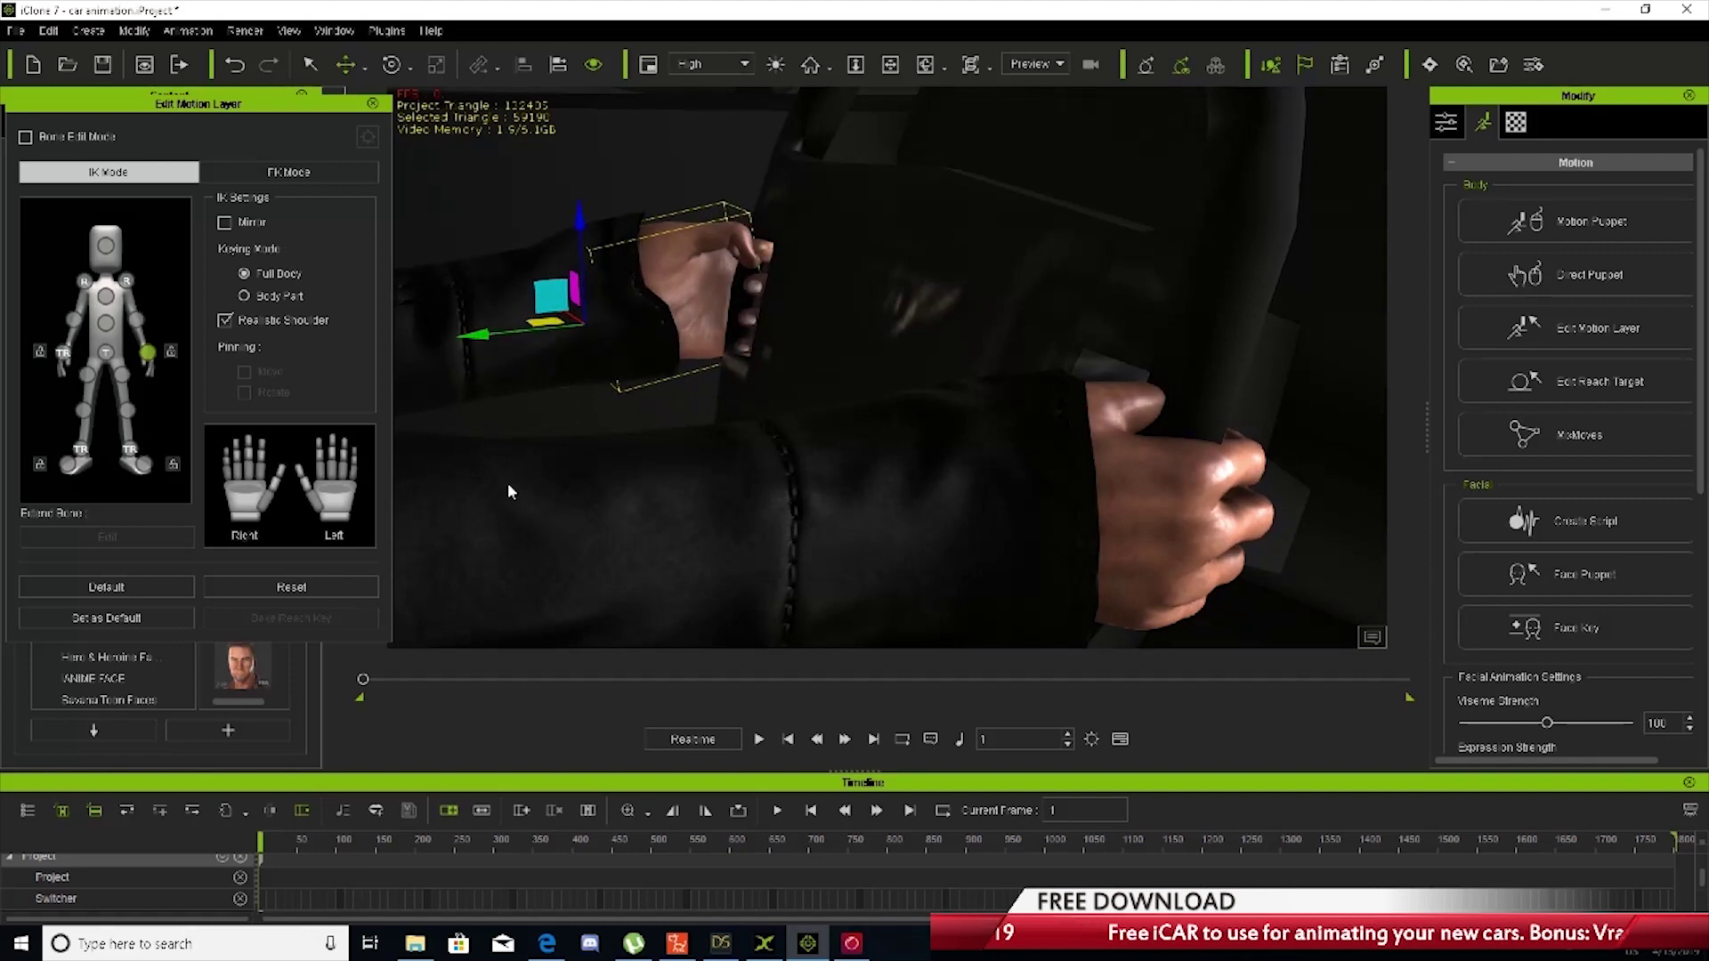
right_click_drag(643, 435, 621, 516)
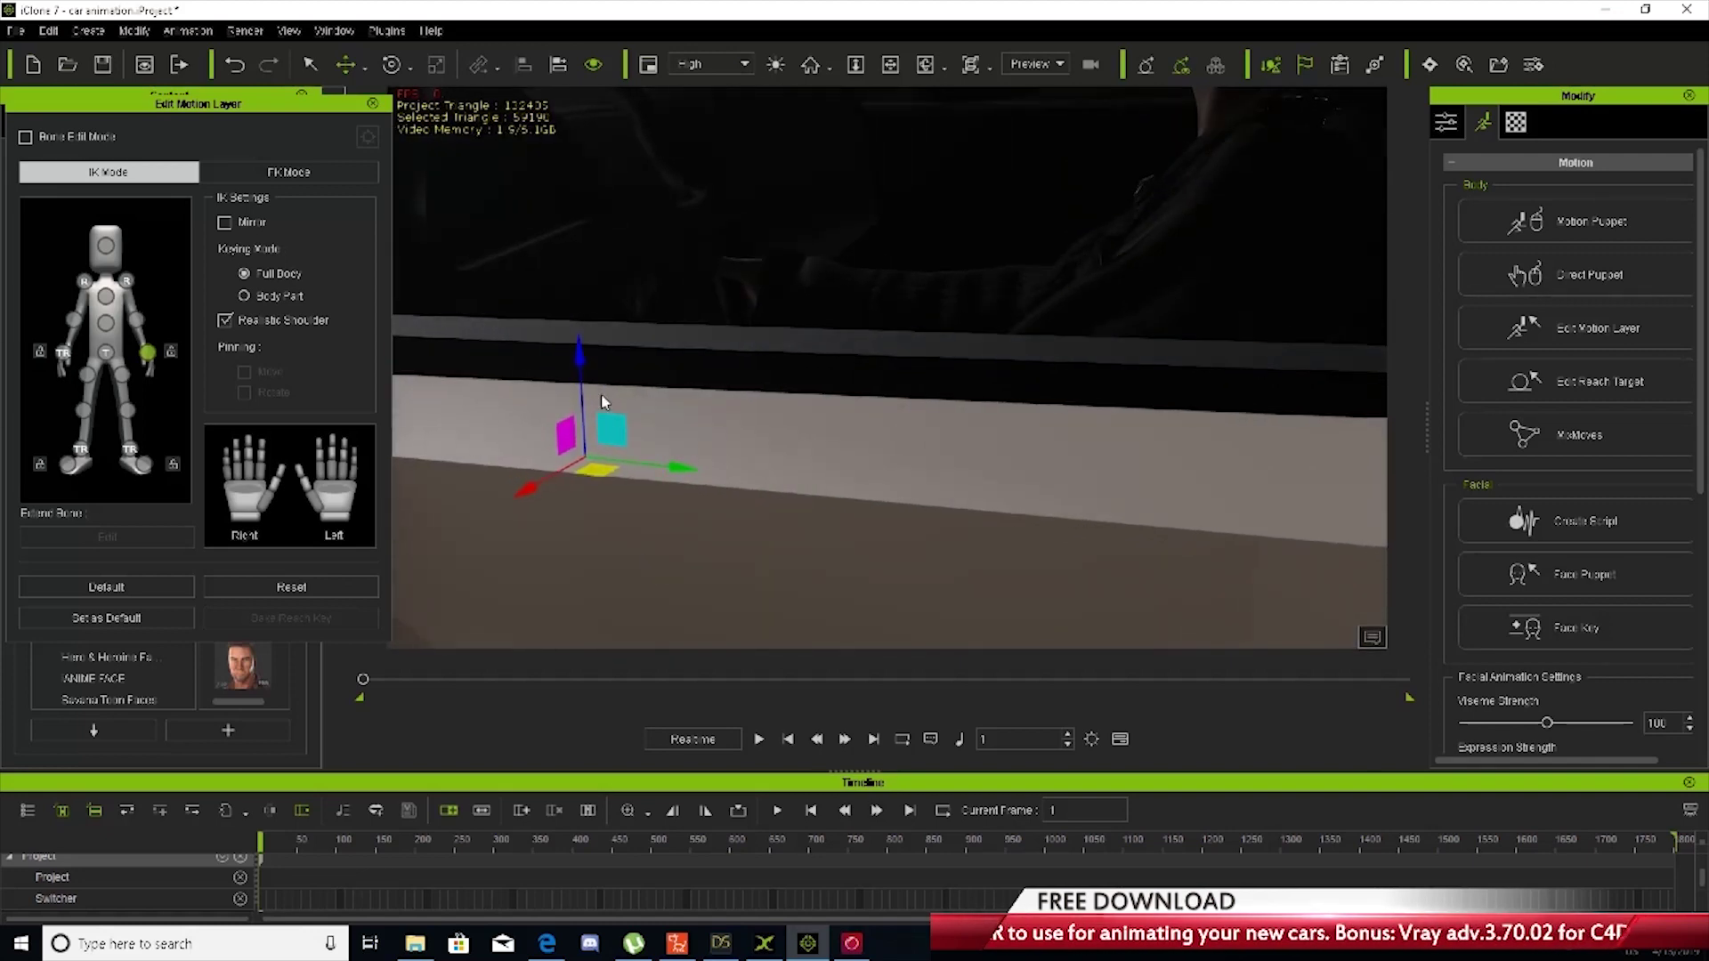
right_click_drag(602, 401, 396, 463)
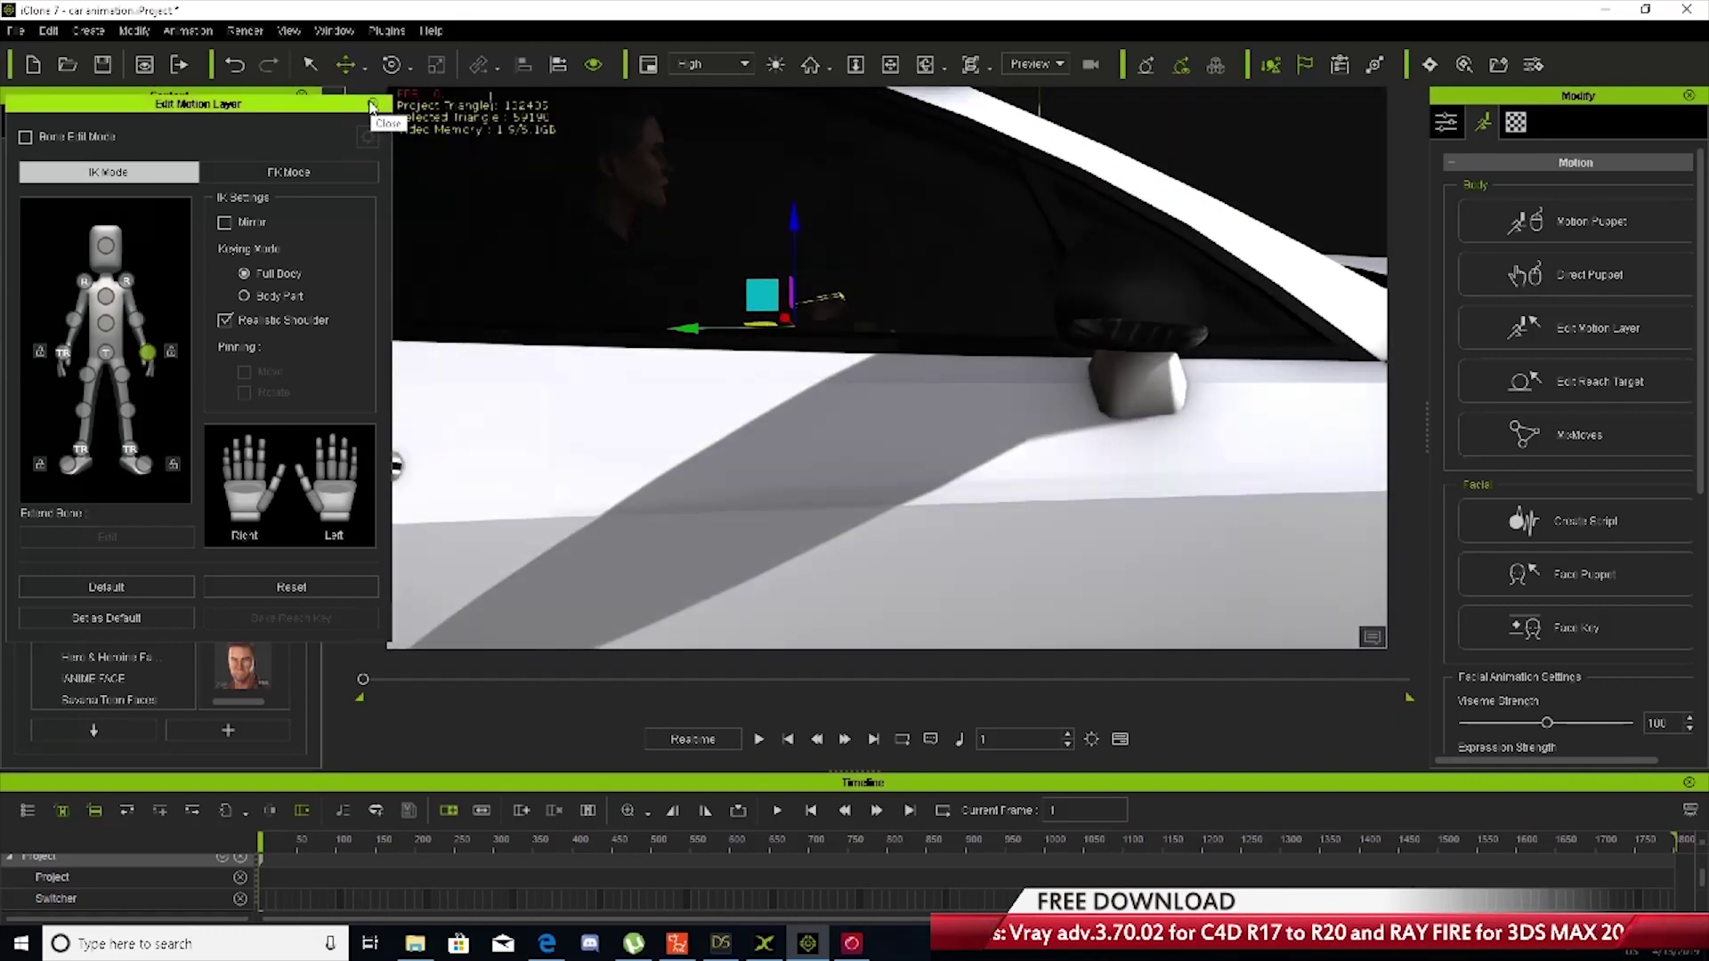
left_click(372, 105)
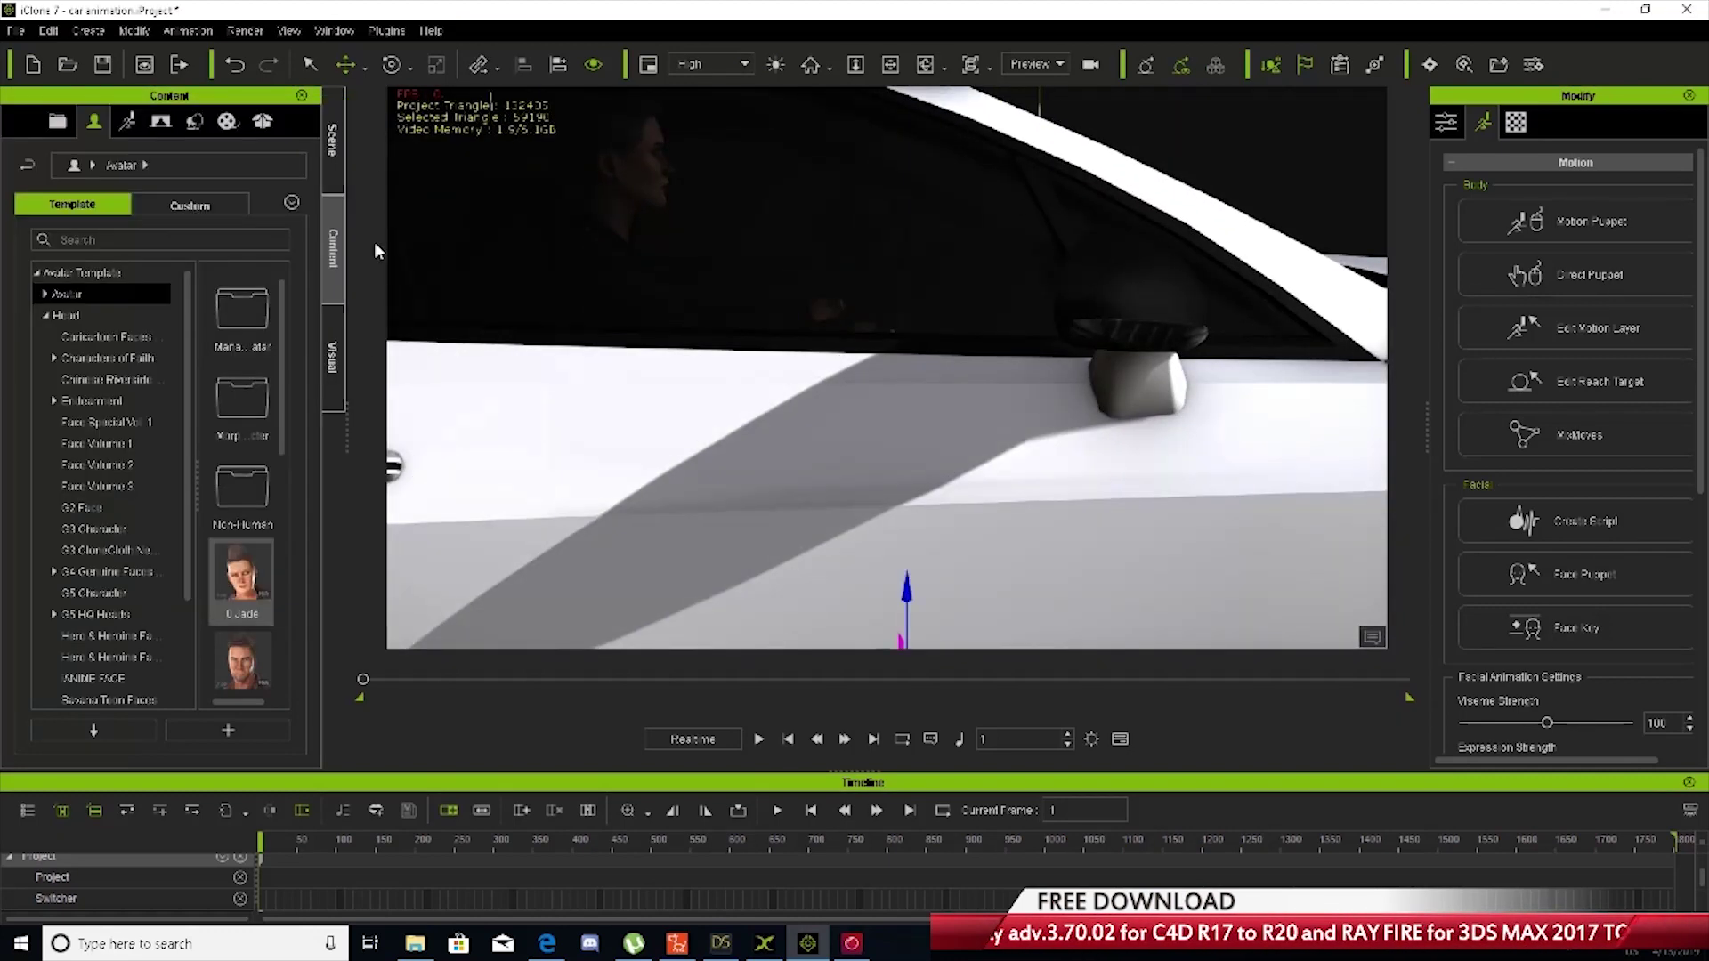
Add the Box_001 prop from the 3D Blocks template library to the scene
left_click(194, 119)
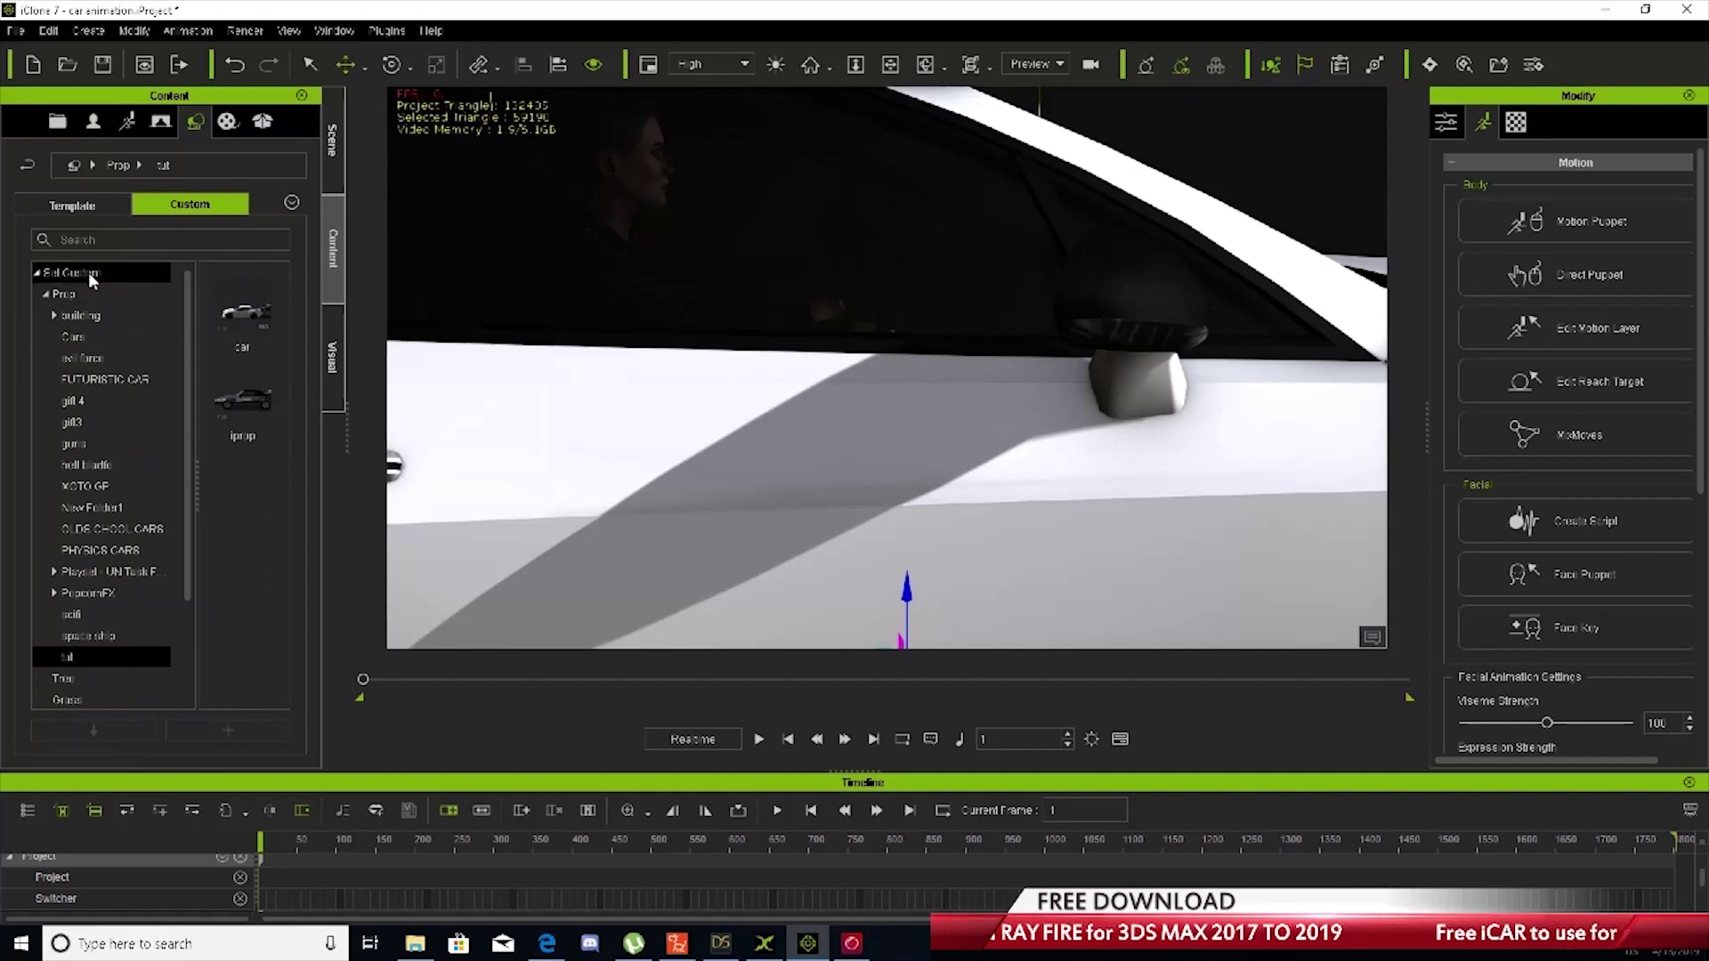
left_click(66, 205)
left_click(84, 312)
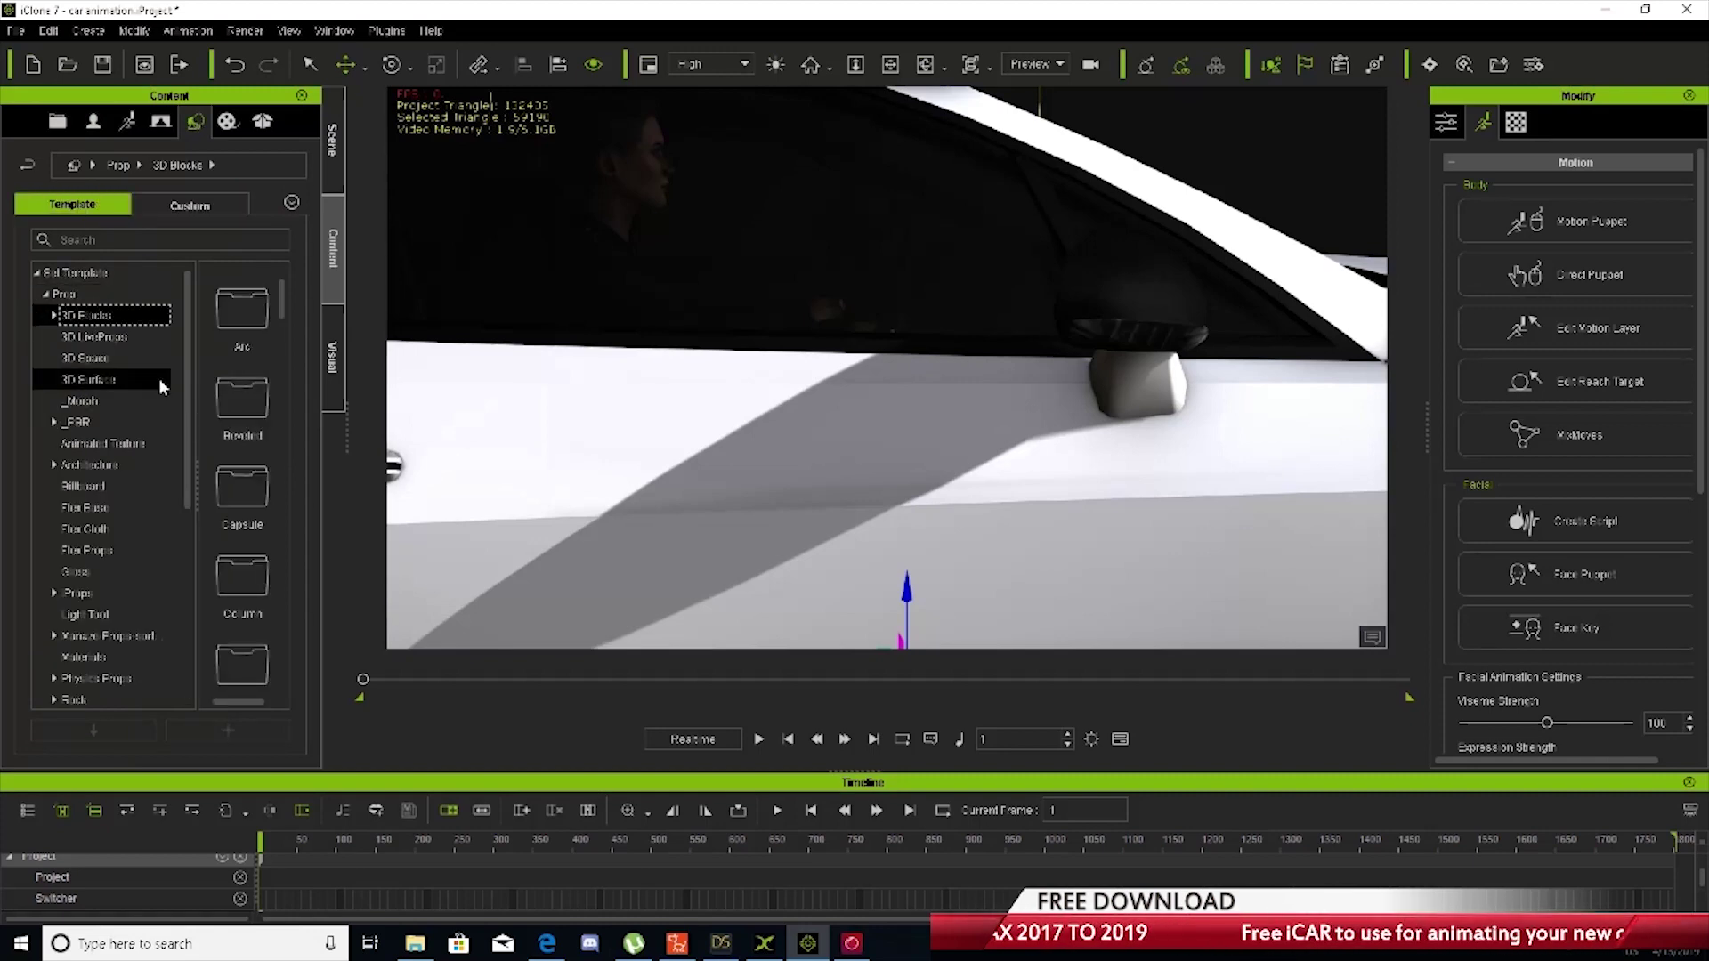
scroll(288, 423, "down", 5)
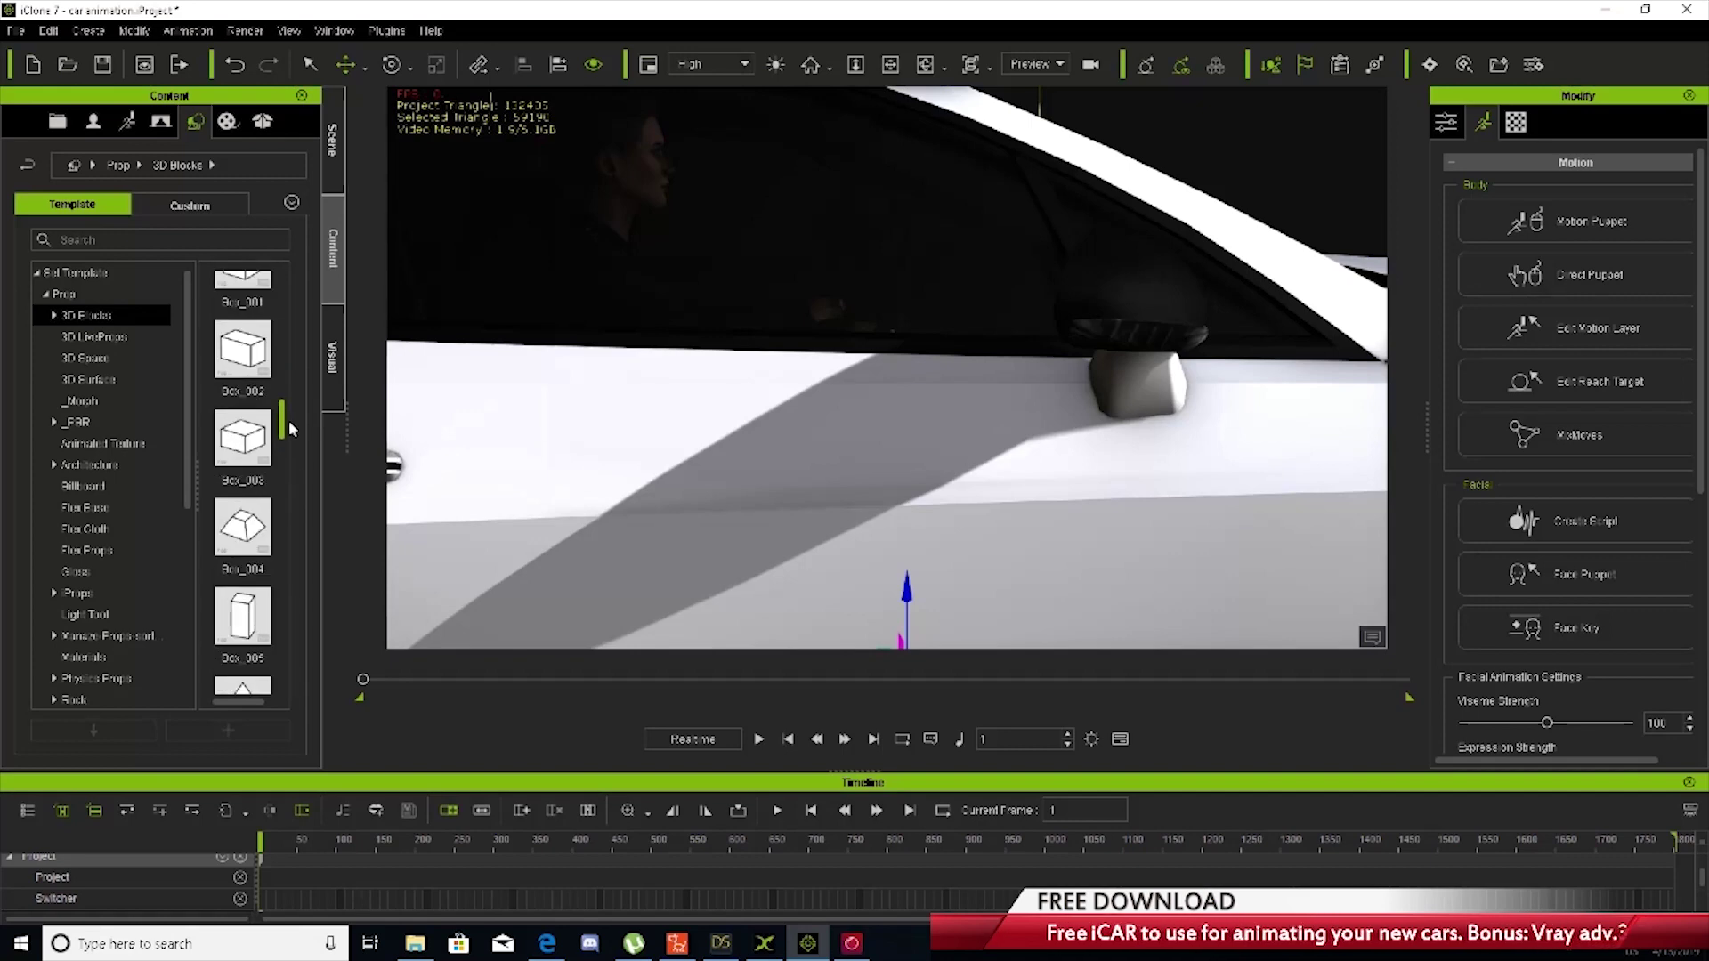
left_click_drag(242, 414, 881, 755)
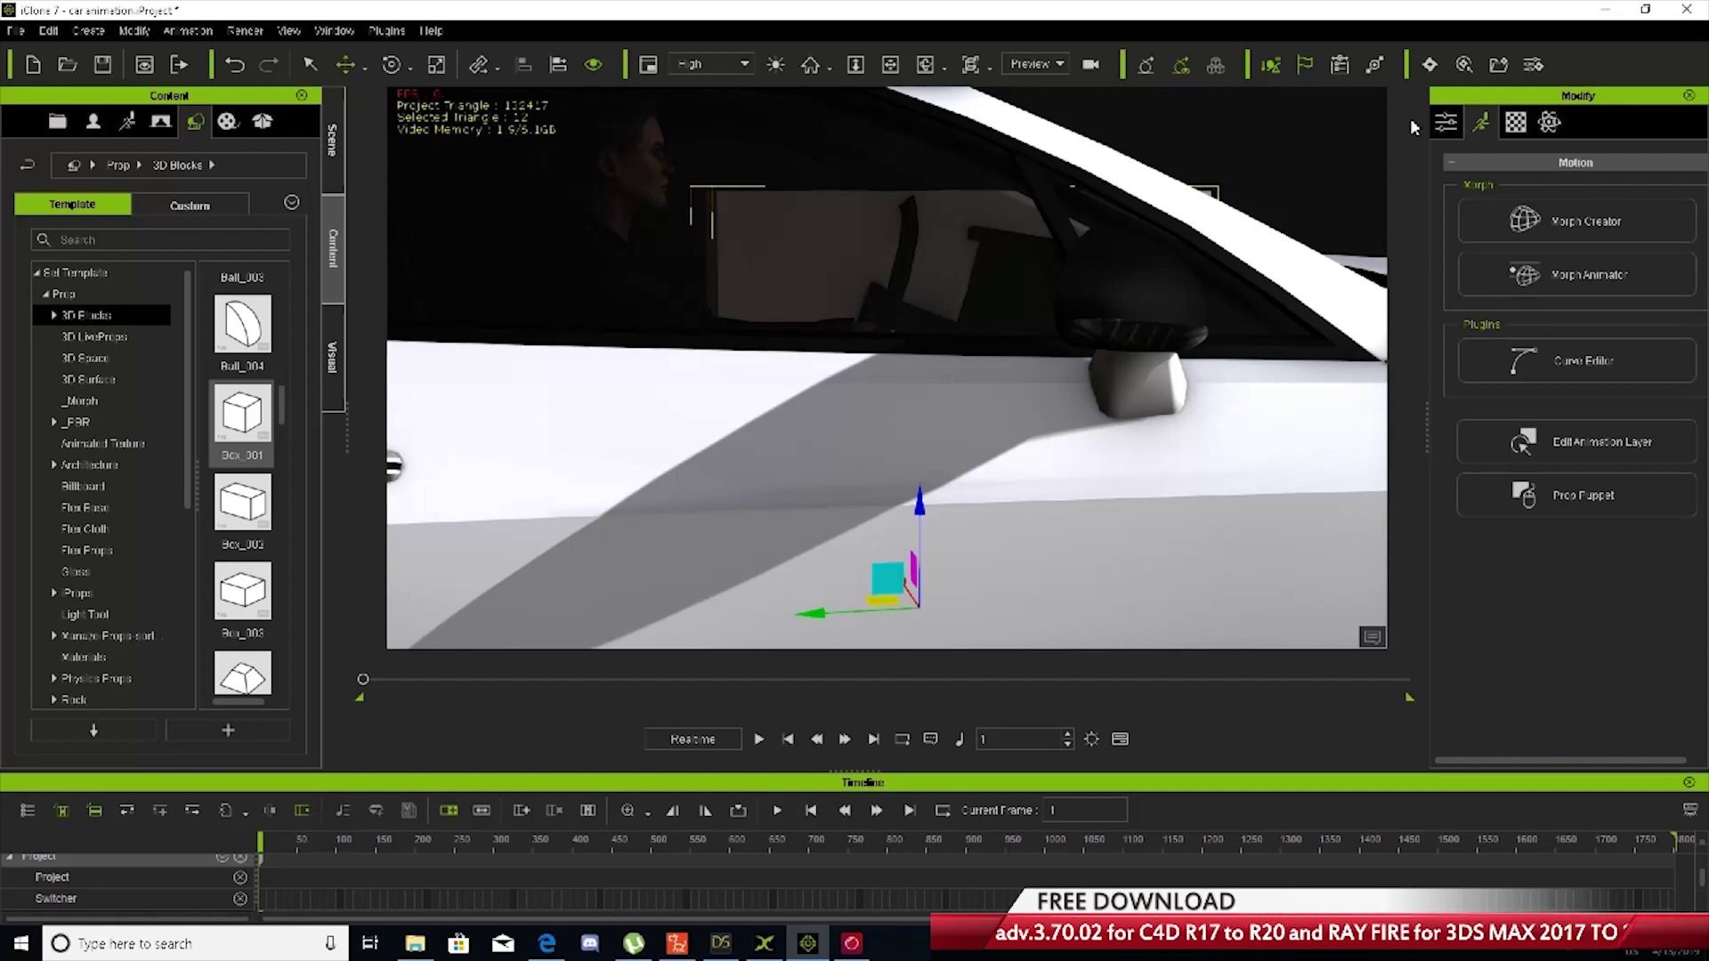
Set the box's pivot to its center point
left_click(1446, 122)
scroll(1566, 623, "down", 10)
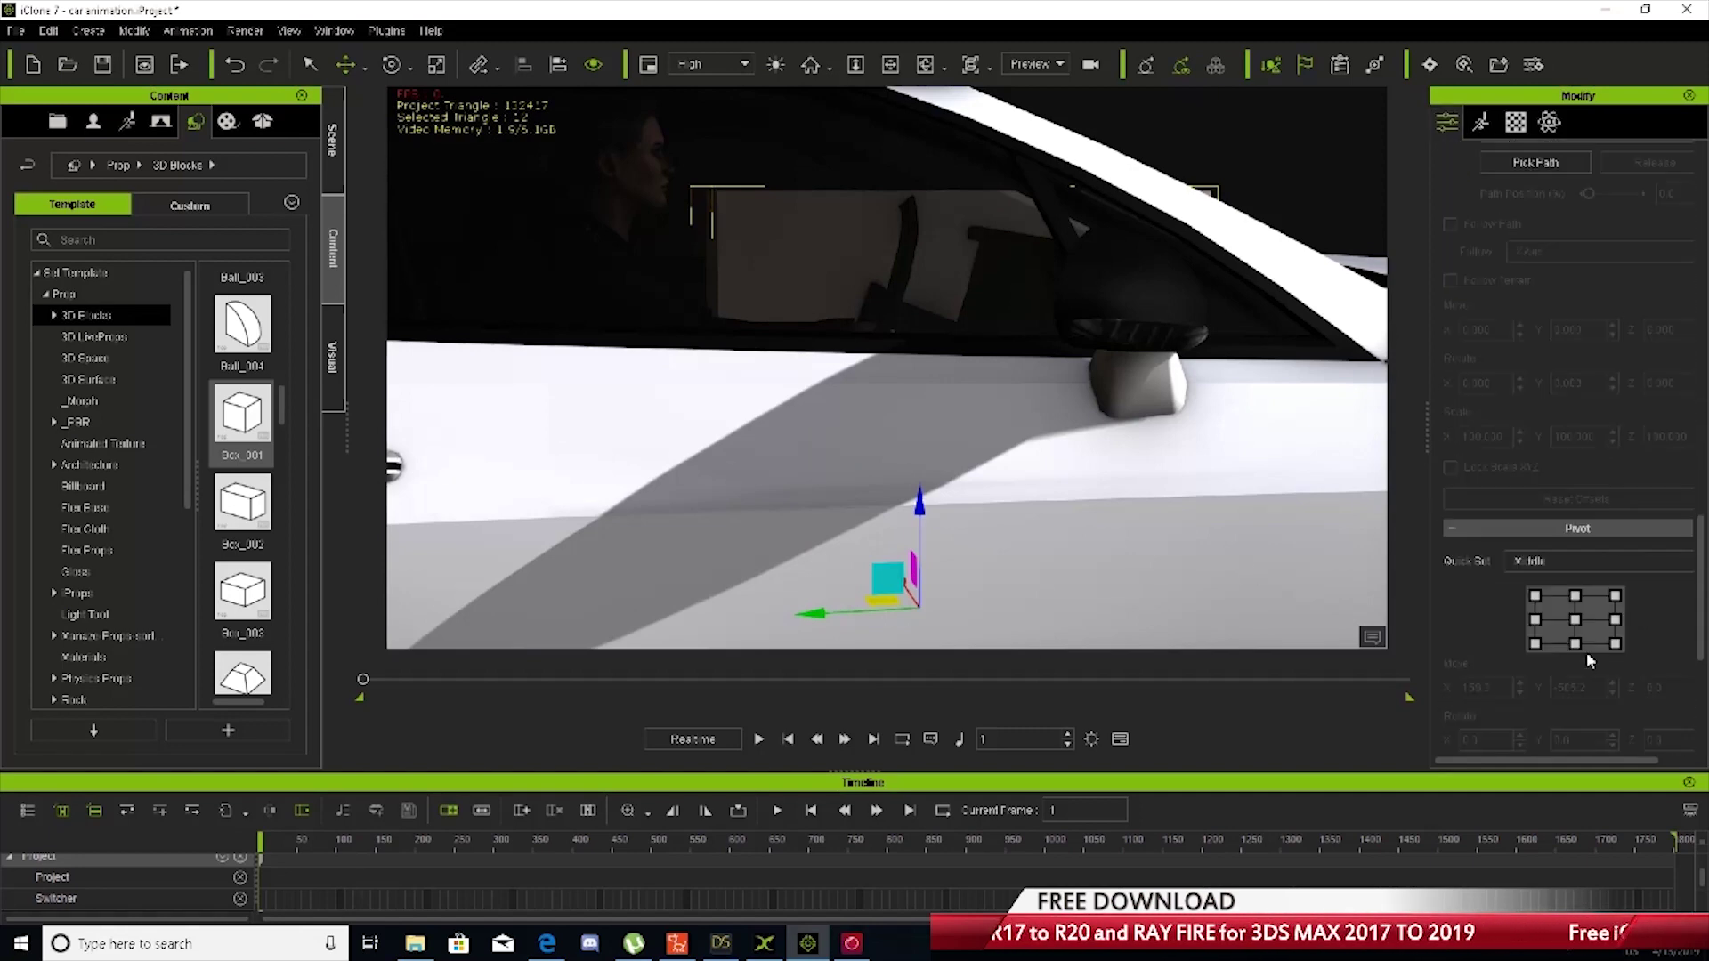
left_click(1574, 620)
Shift the box sideways along the X axis into the car and scale it down to a small cube
scroll(972, 525, "up", 3)
right_click_drag(969, 488, 1104, 605)
left_click_drag(723, 591, 988, 590)
right_click_drag(965, 578, 989, 557)
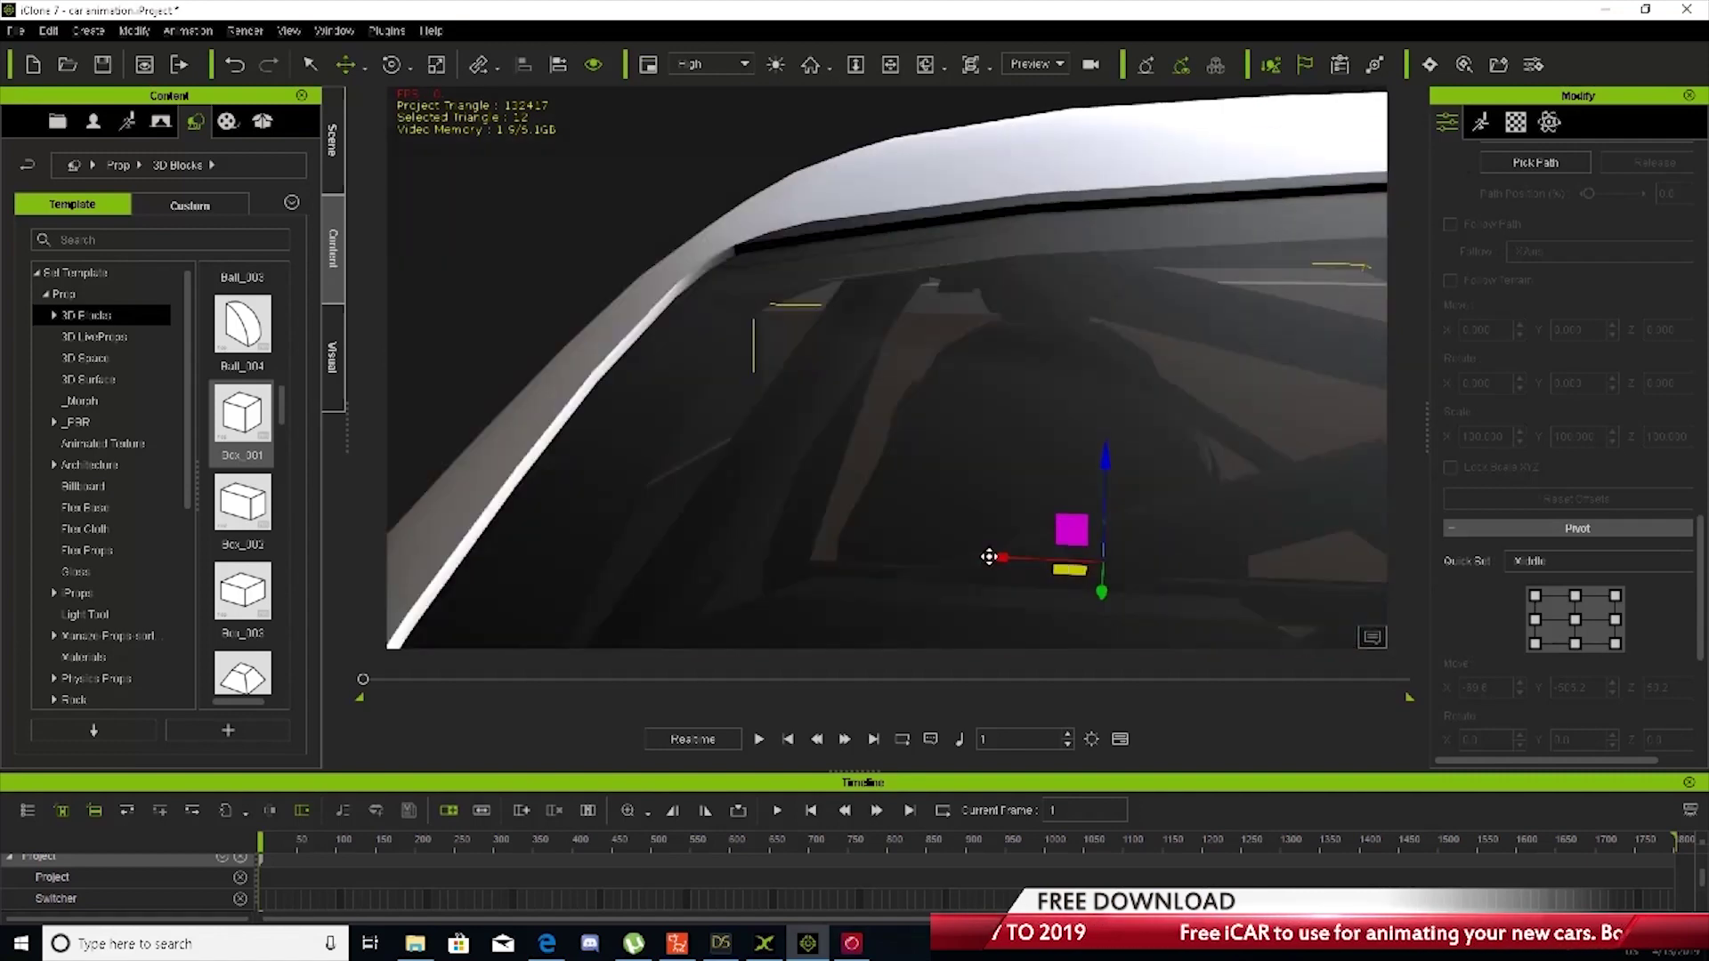
scroll(989, 556, "up", 10)
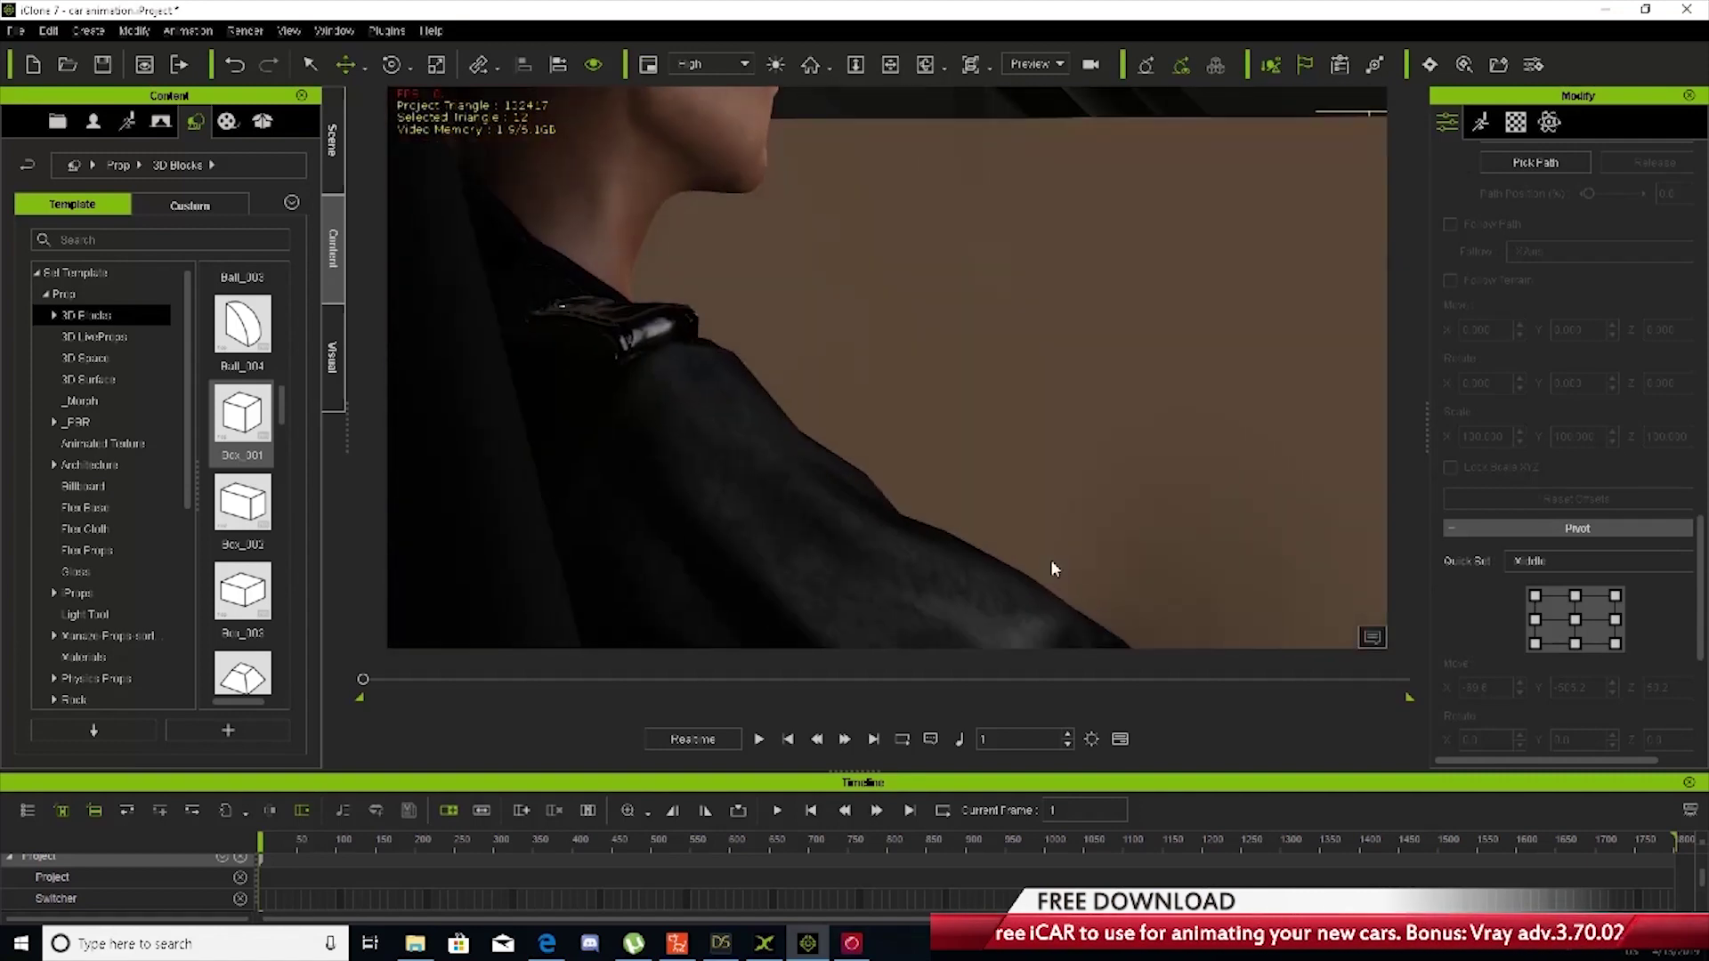
scroll(1053, 567, "down", 8)
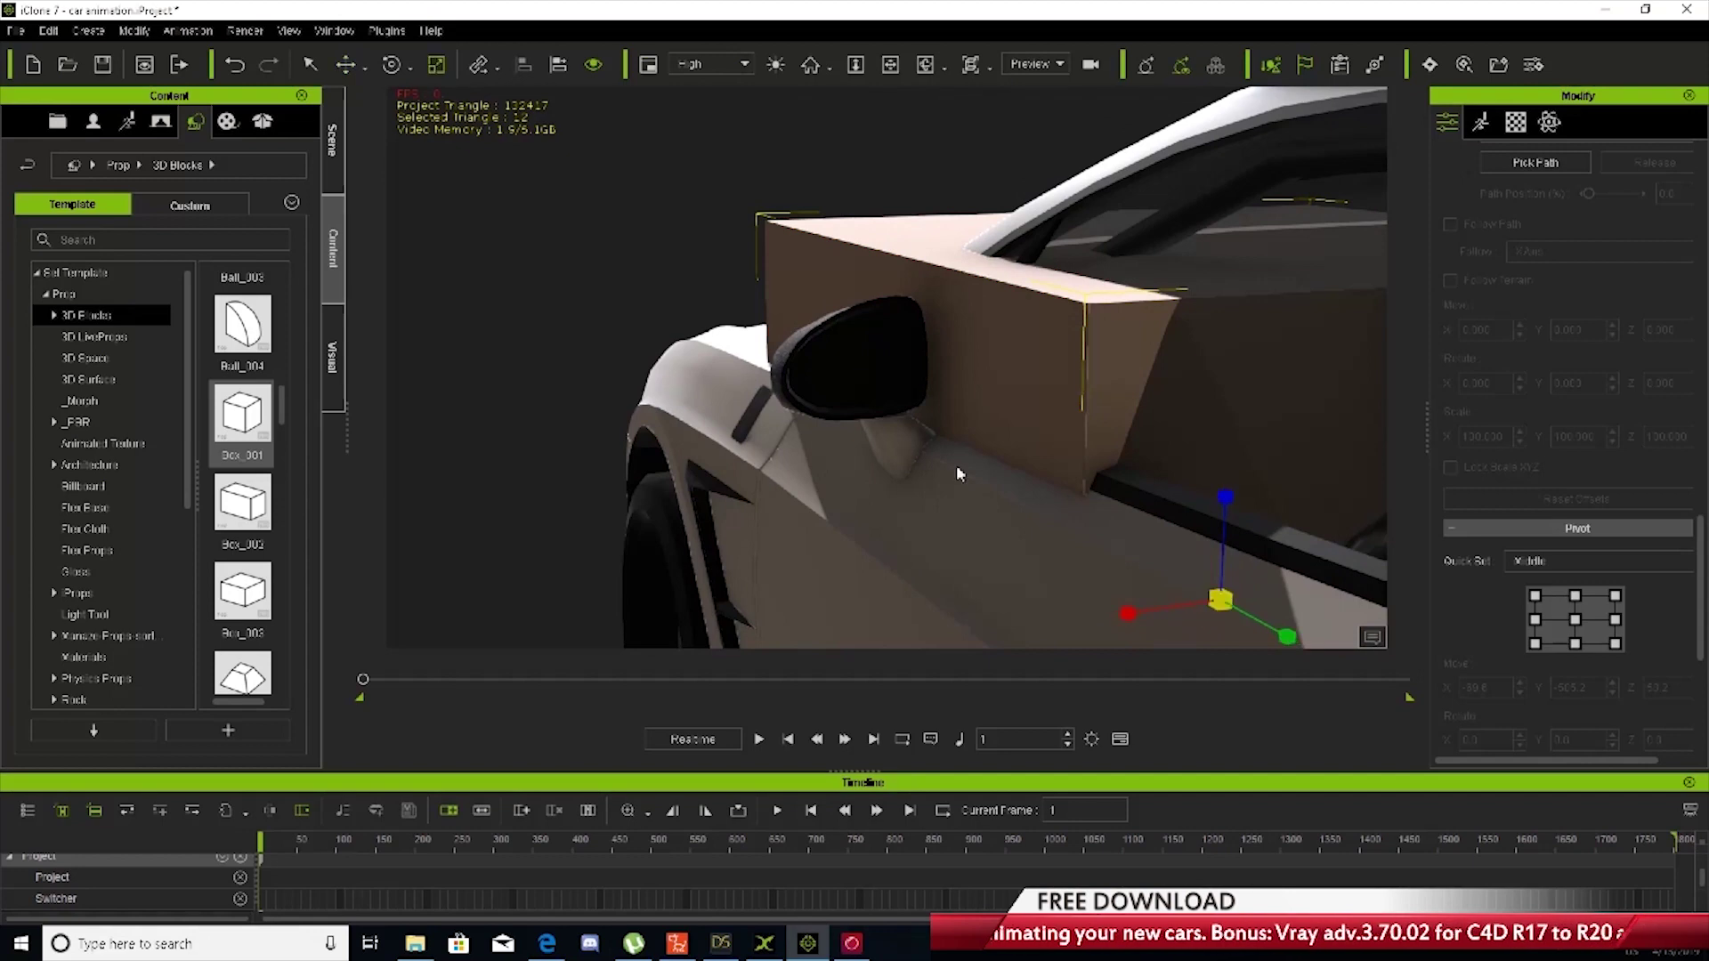
scroll(959, 474, "up", 6)
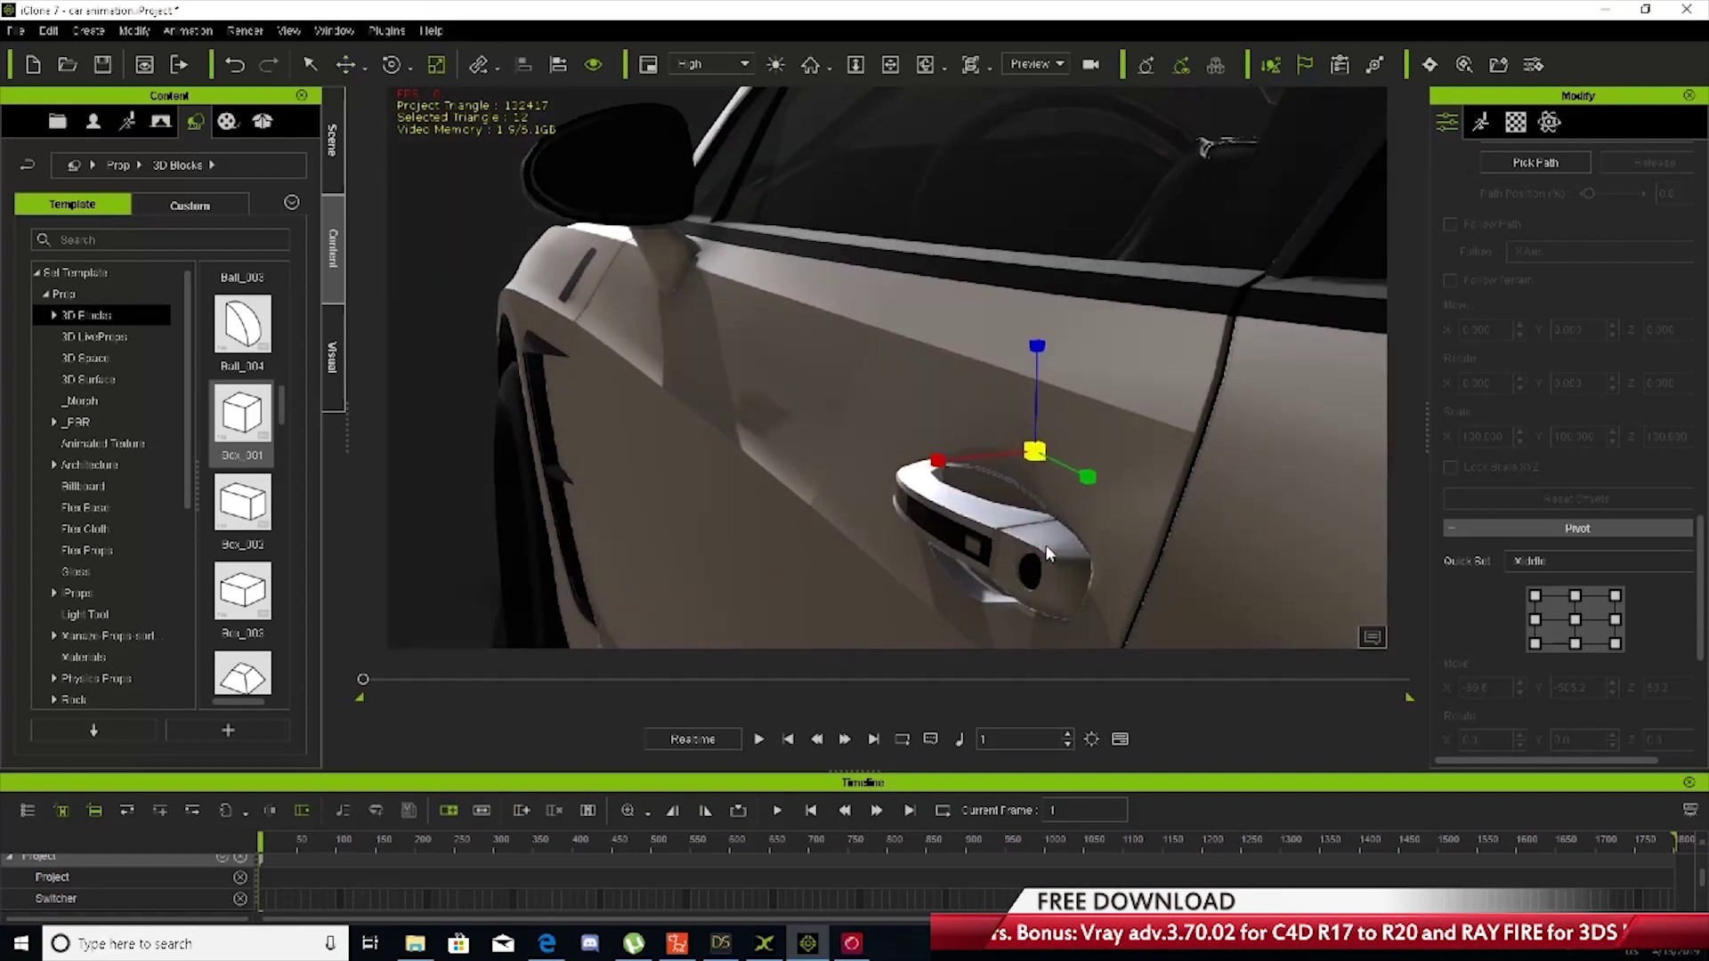
middle_click_drag(1047, 553, 802, 527)
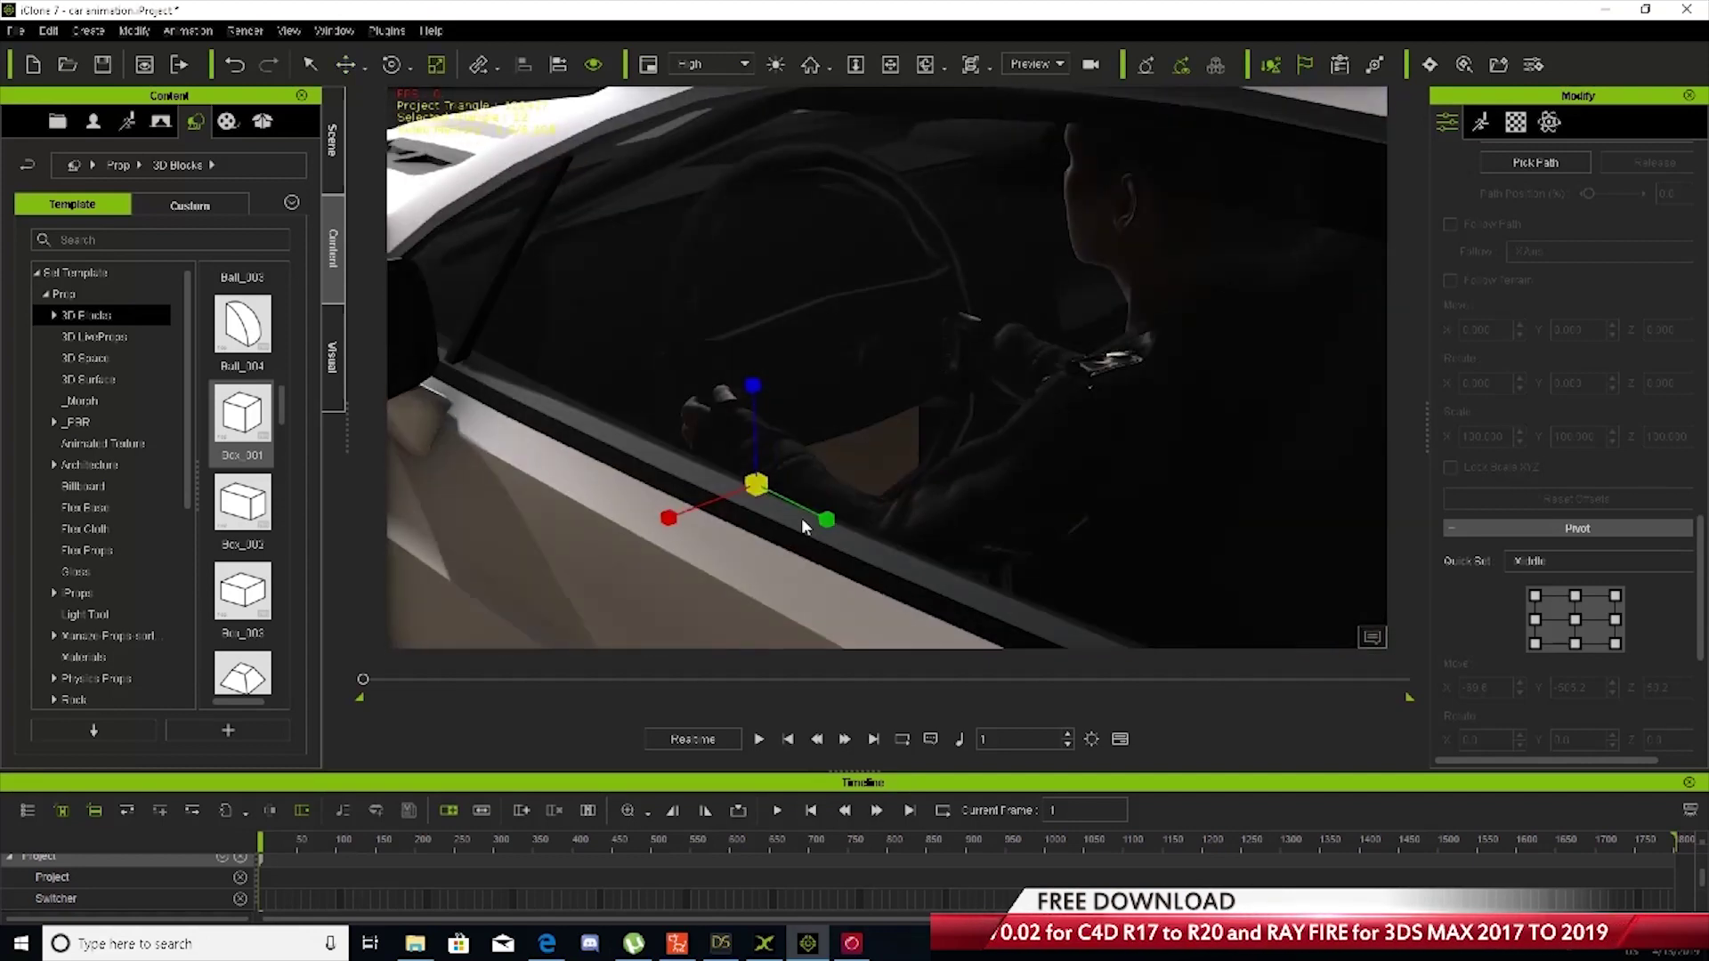
Move the small box back and up inside the cabin, between Jade's hands in front of the steering wheel
left_click(355, 67)
left_click_drag(823, 414, 1015, 489)
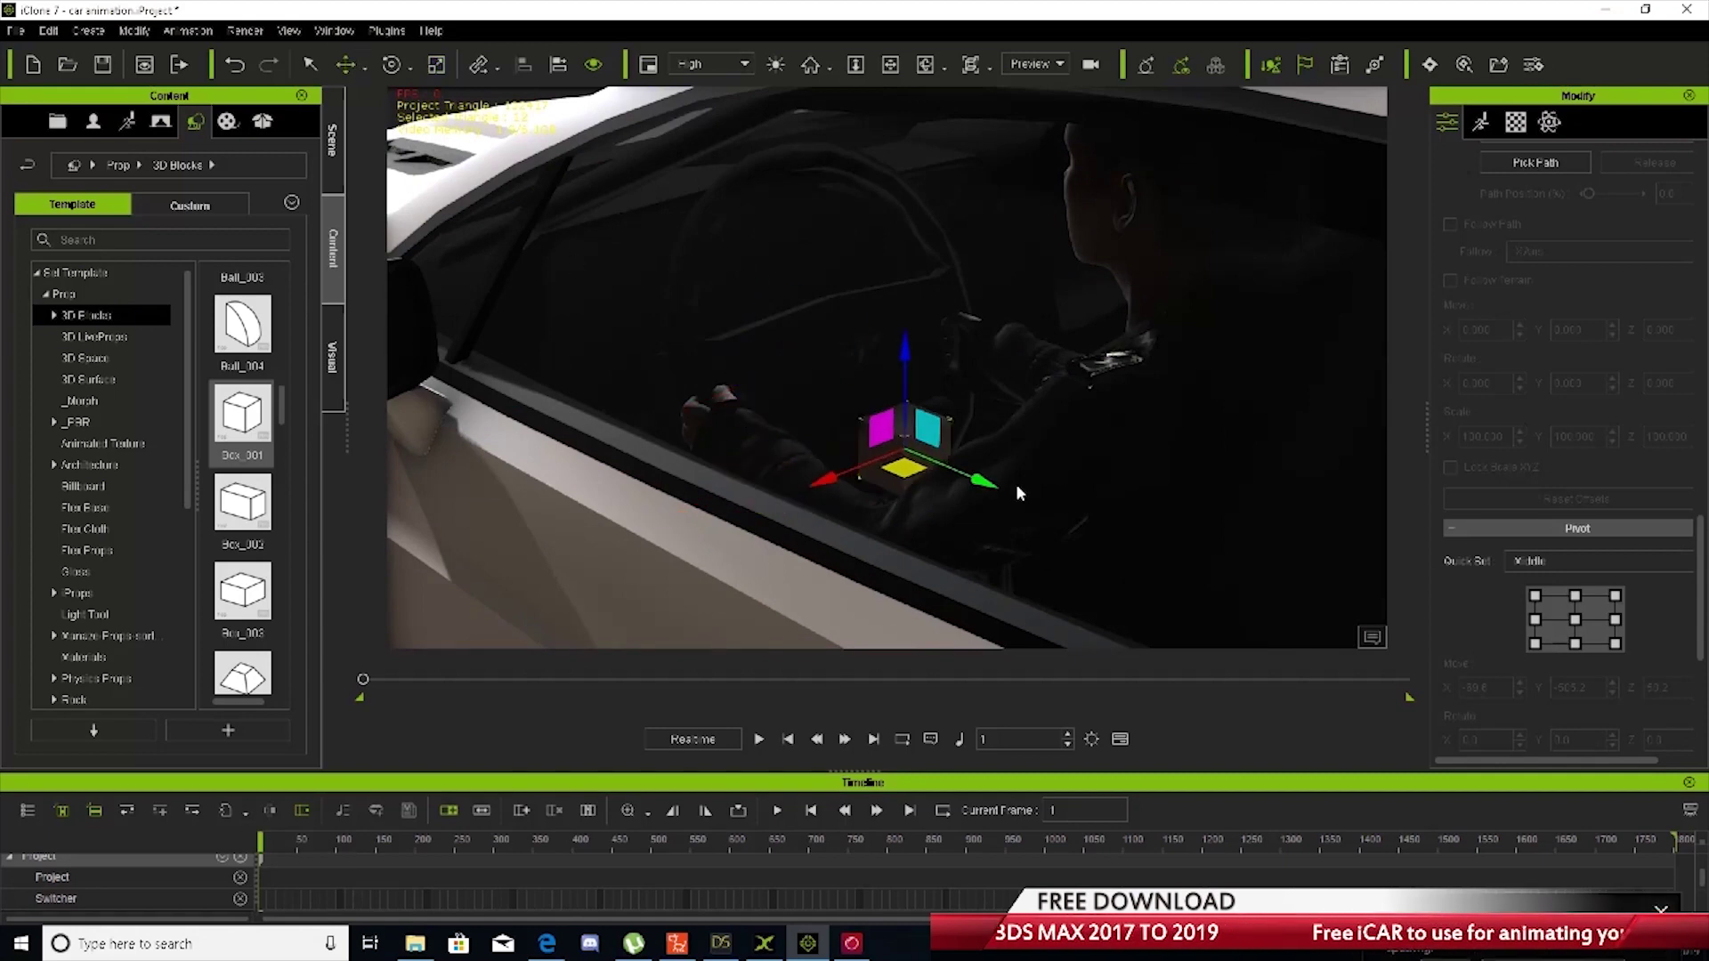
left_click_drag(937, 347, 938, 249)
right_click_drag(1037, 461, 905, 521)
scroll(905, 521, "up", 4)
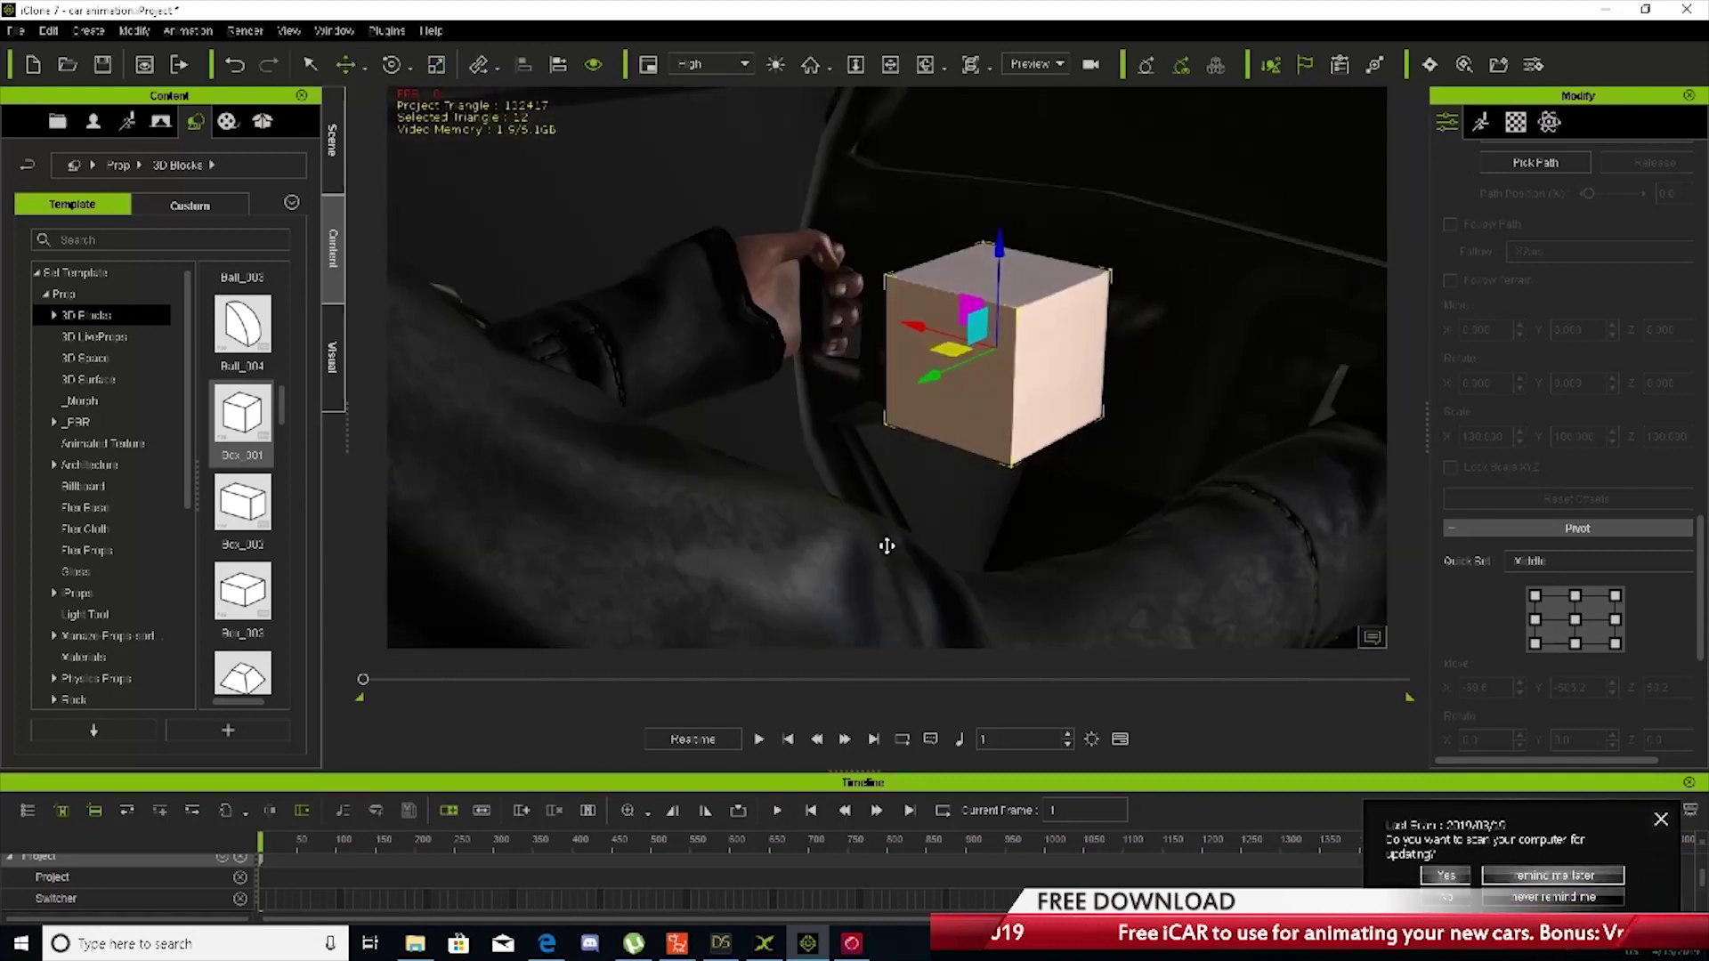
Move the small box across the cabin to Jade's right hand on the steering wheel
middle_click_drag(884, 546, 682, 489)
left_click_drag(644, 270, 964, 482)
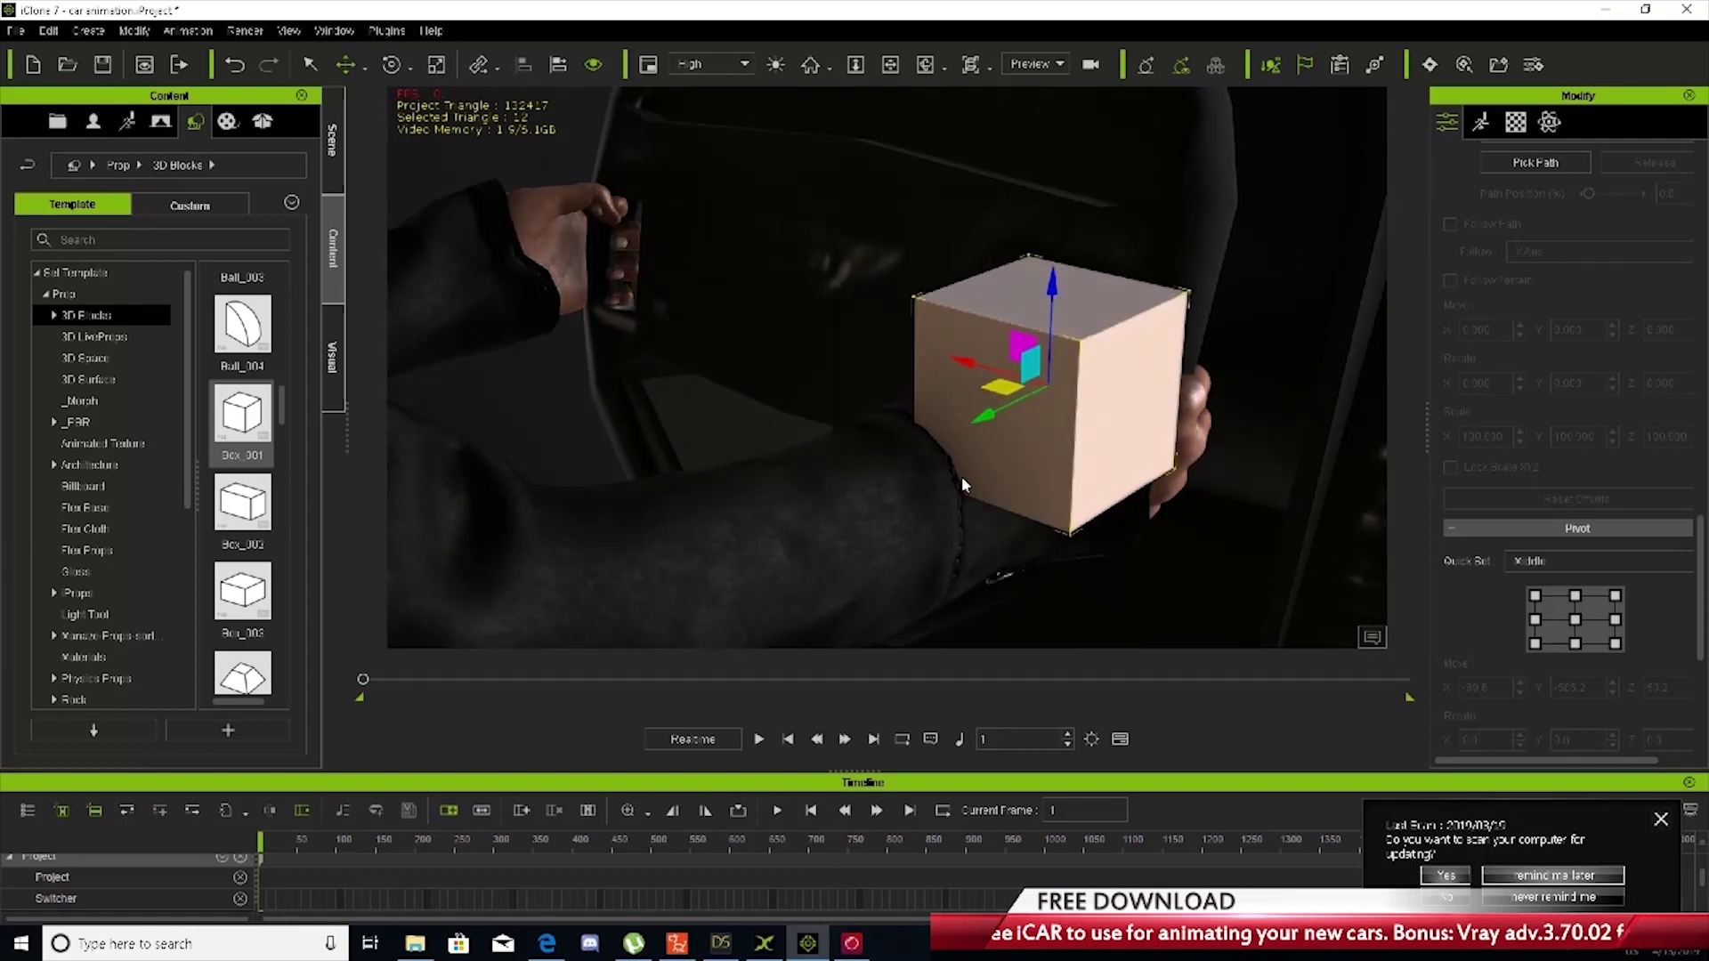
right_click_drag(963, 485, 839, 446)
scroll(863, 494, "down", 5)
left_click_drag(792, 340, 779, 338)
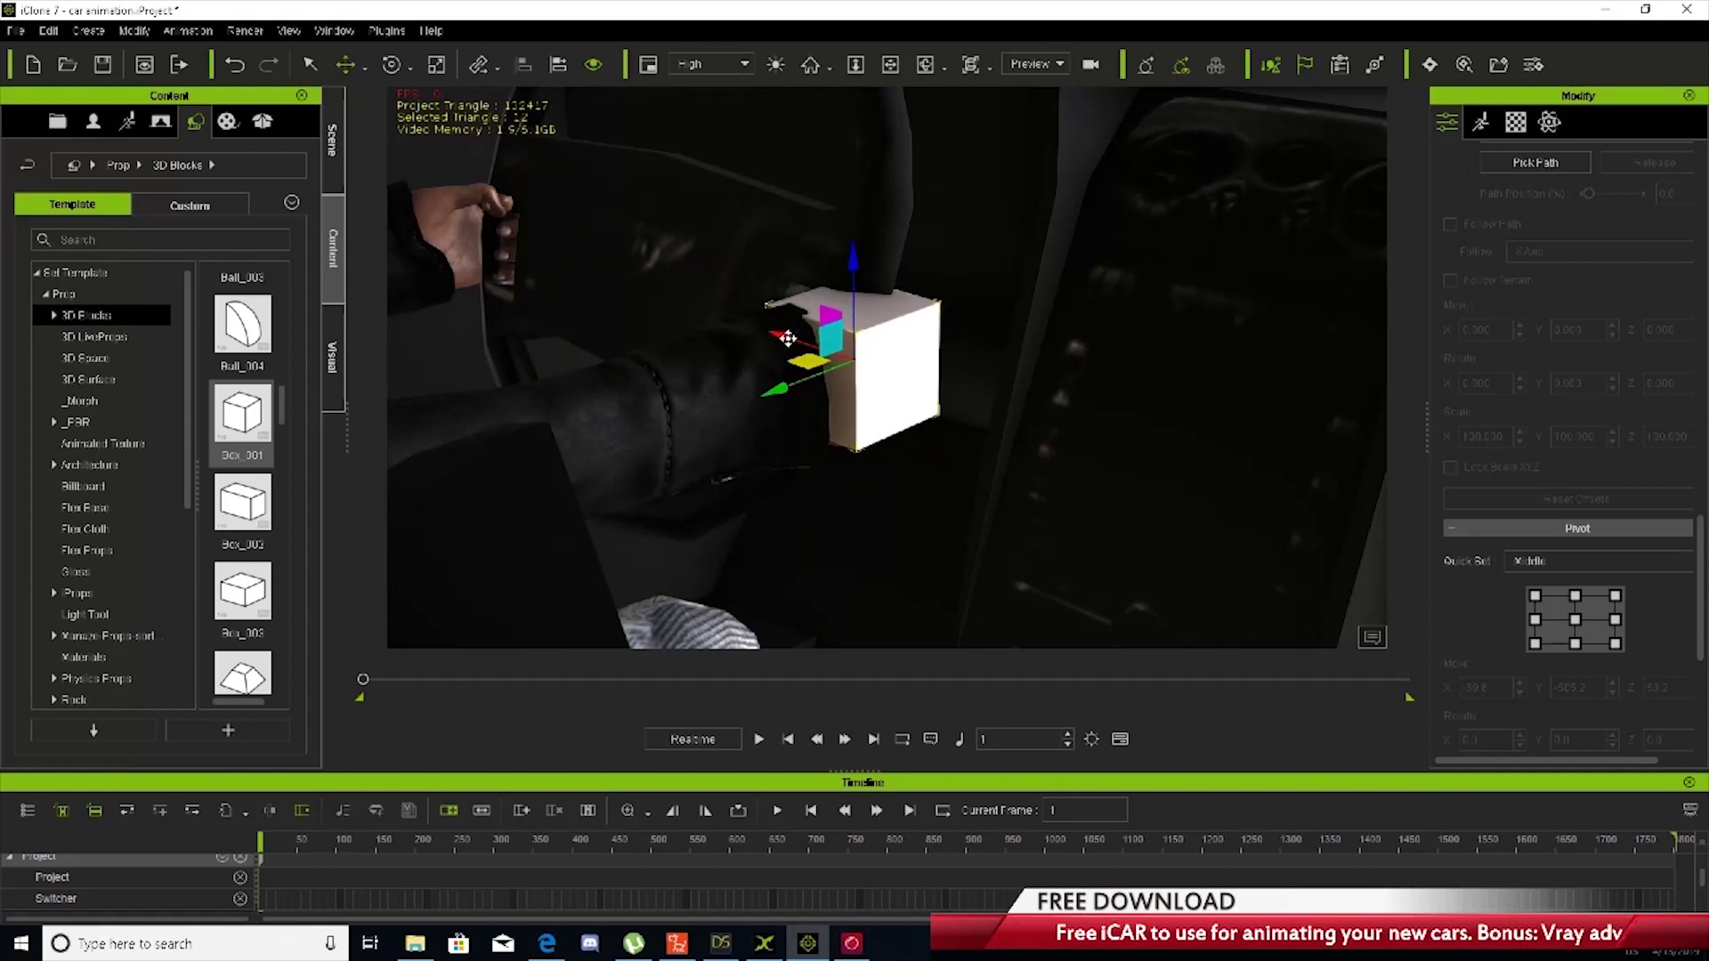
Duplicate the box and place the copy at Jade's left hand
left_click_drag(787, 338, 436, 222, "ctrl")
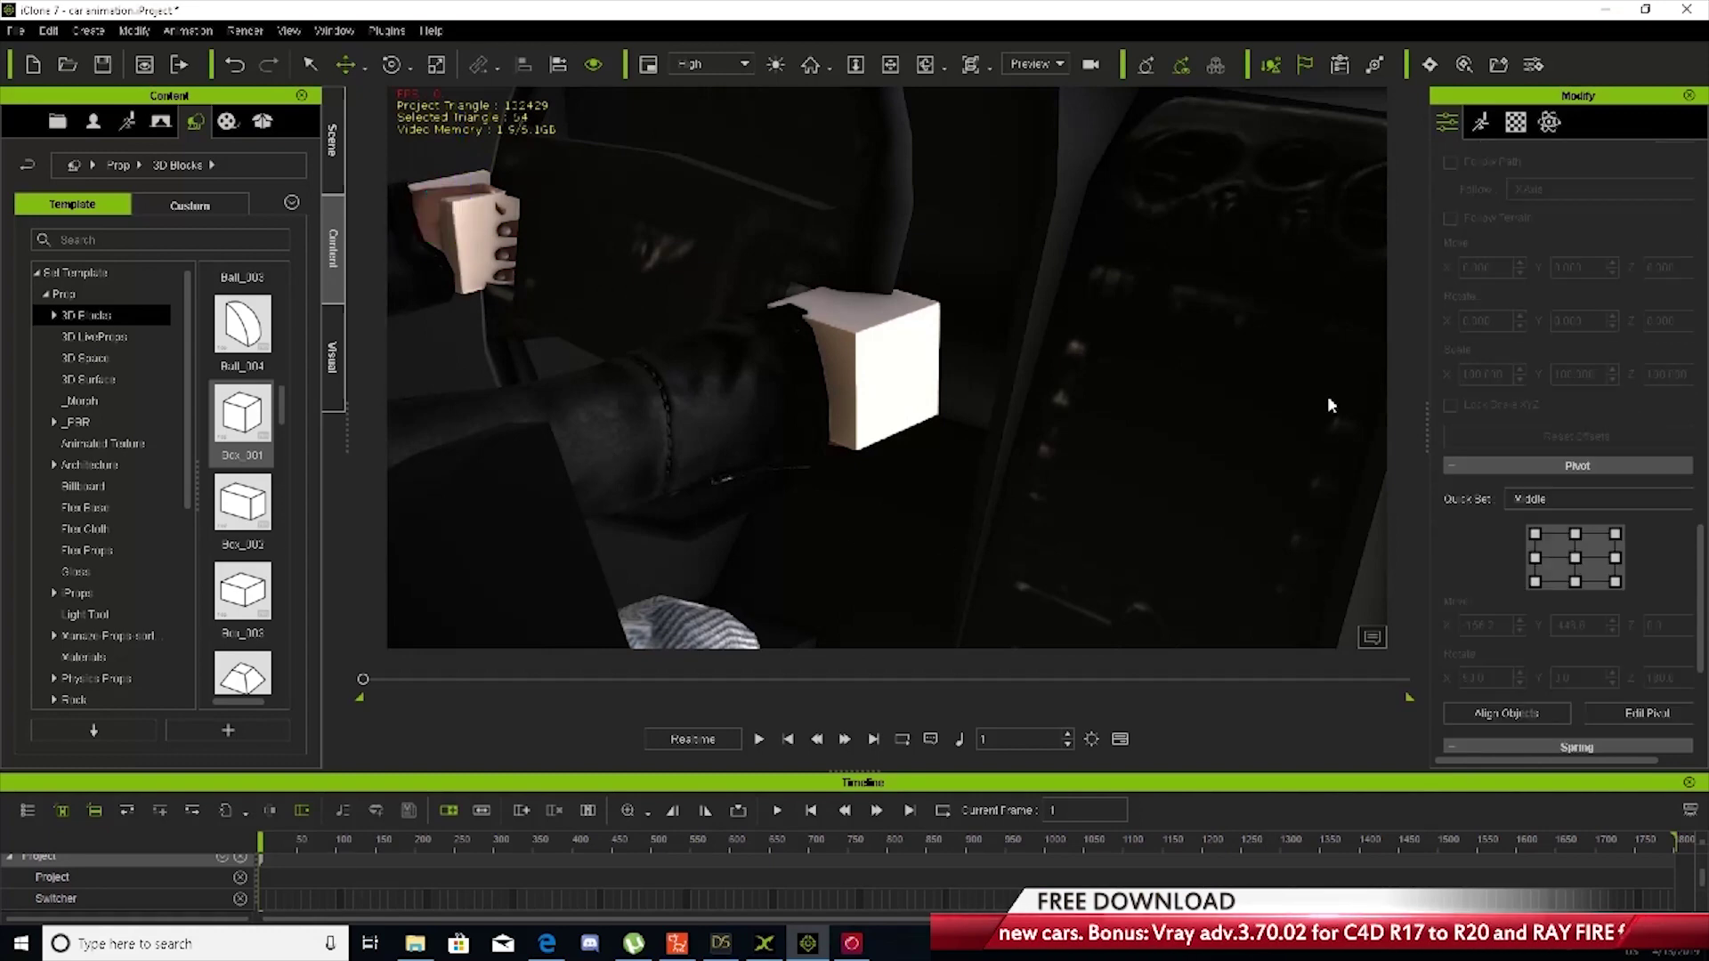
left_click(1479, 123)
left_click(1445, 127)
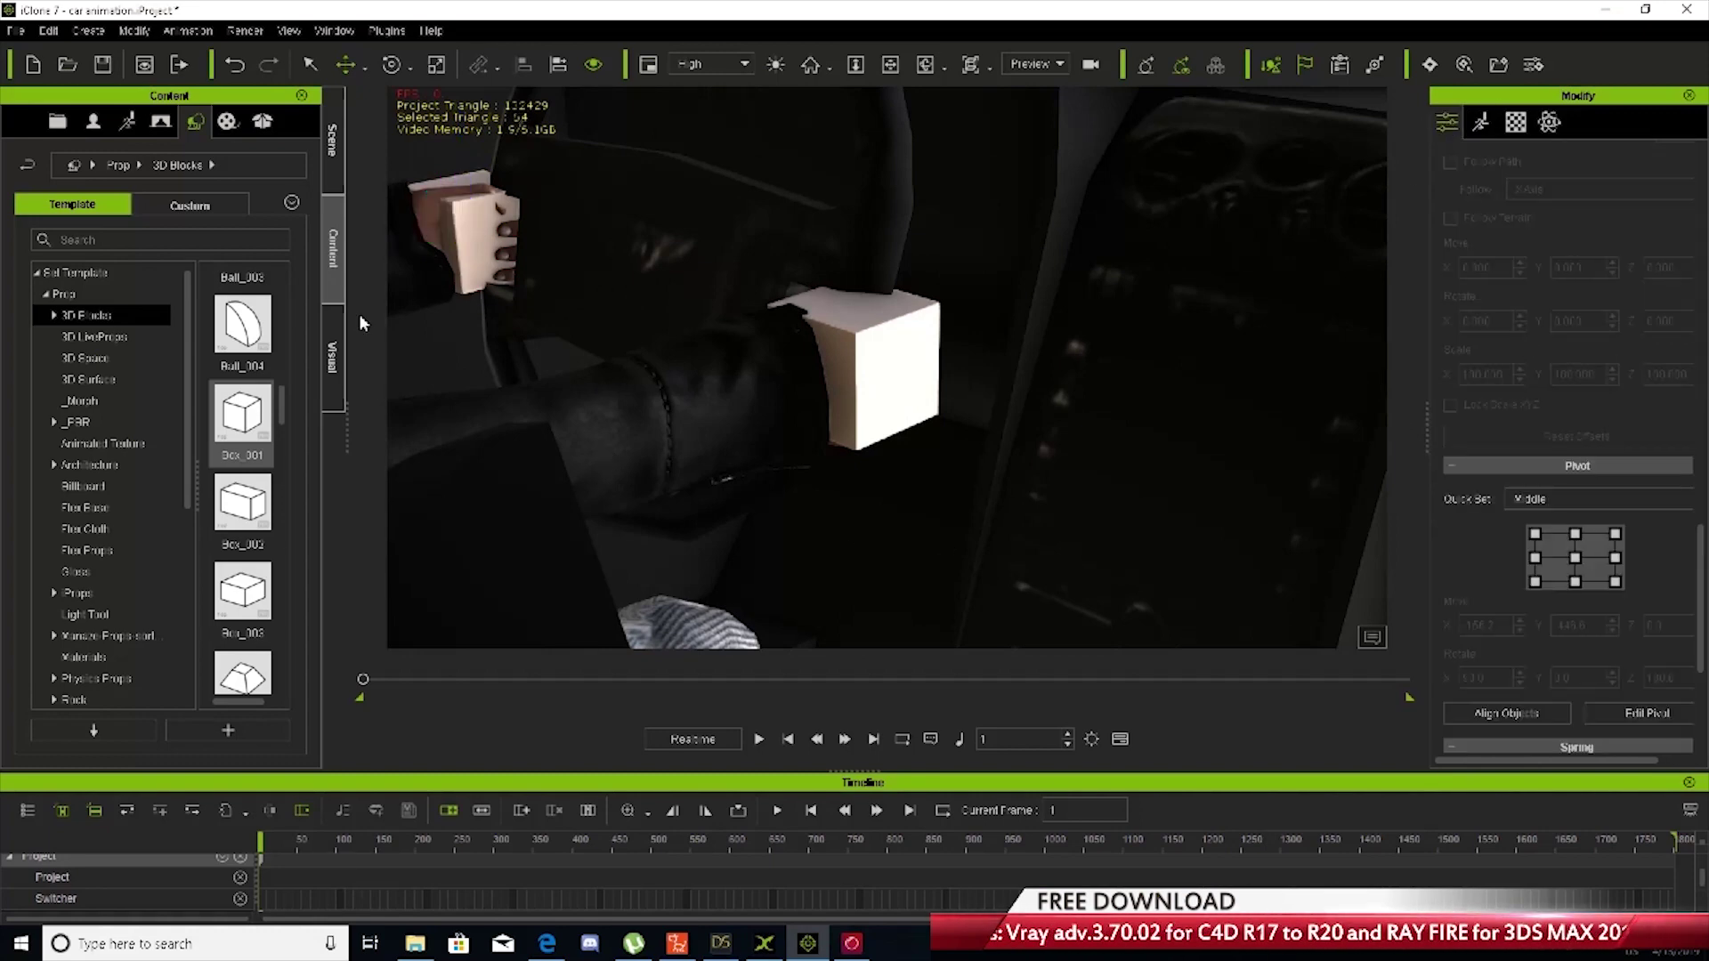
Select Jade and set Box_001(0) as the reach target of her left hand
left_click(335, 160)
left_click(657, 412)
left_click(1495, 127)
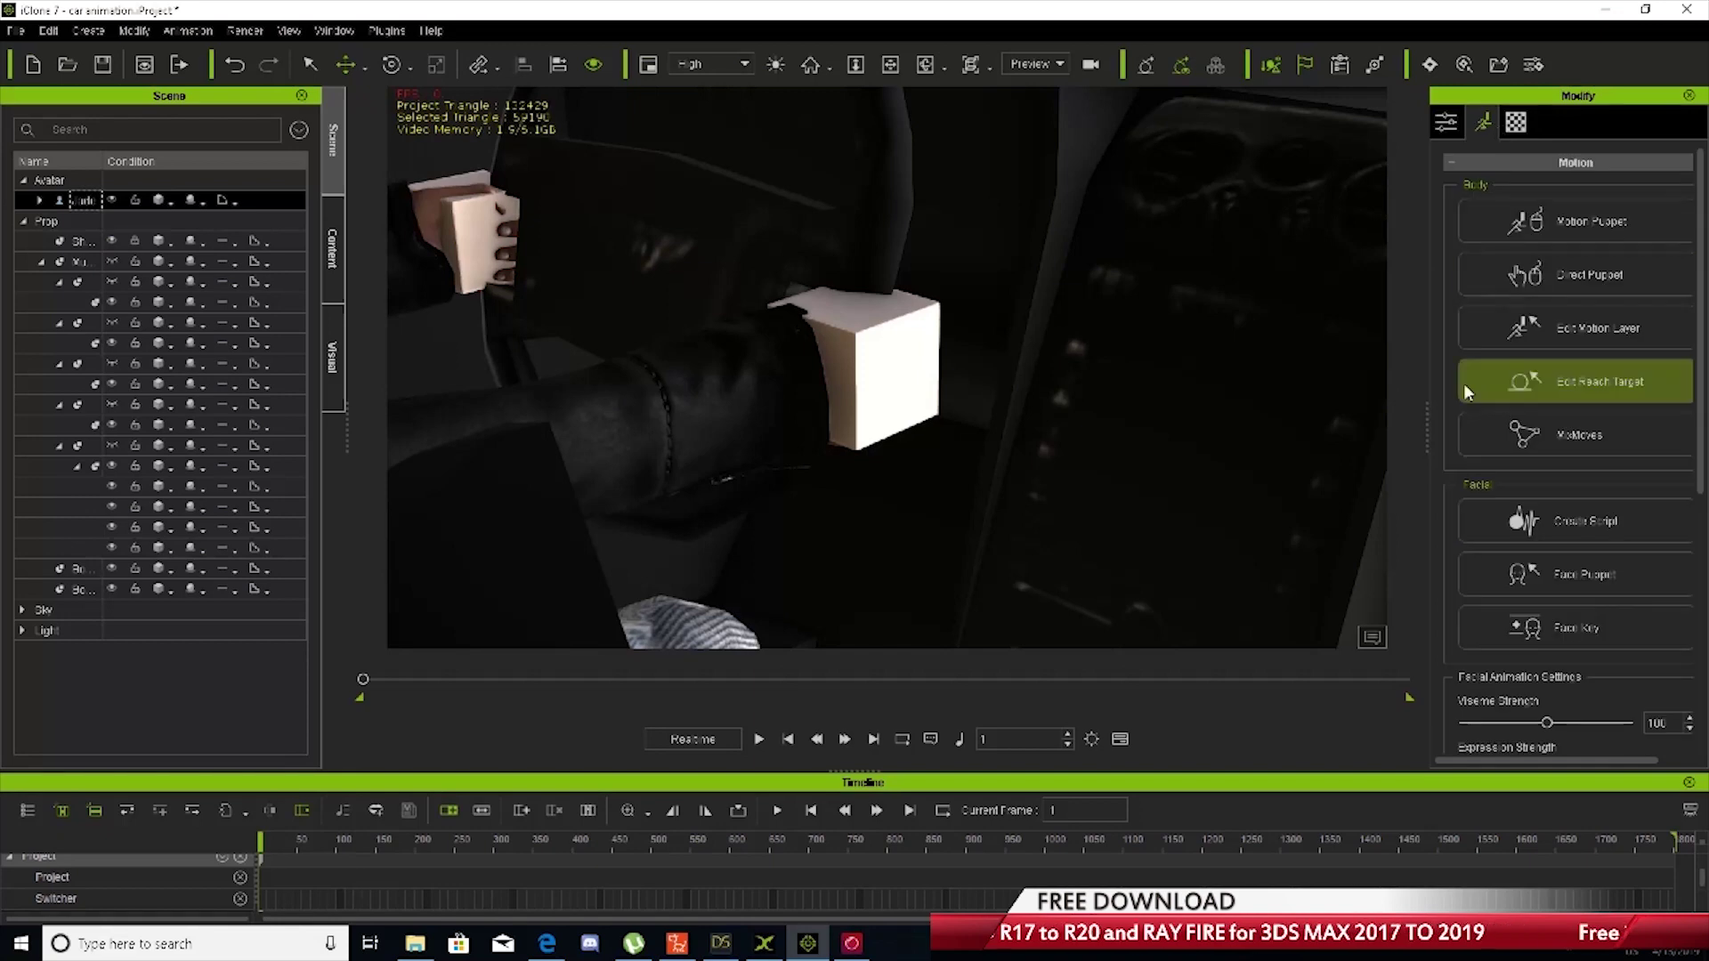
left_click(1586, 388)
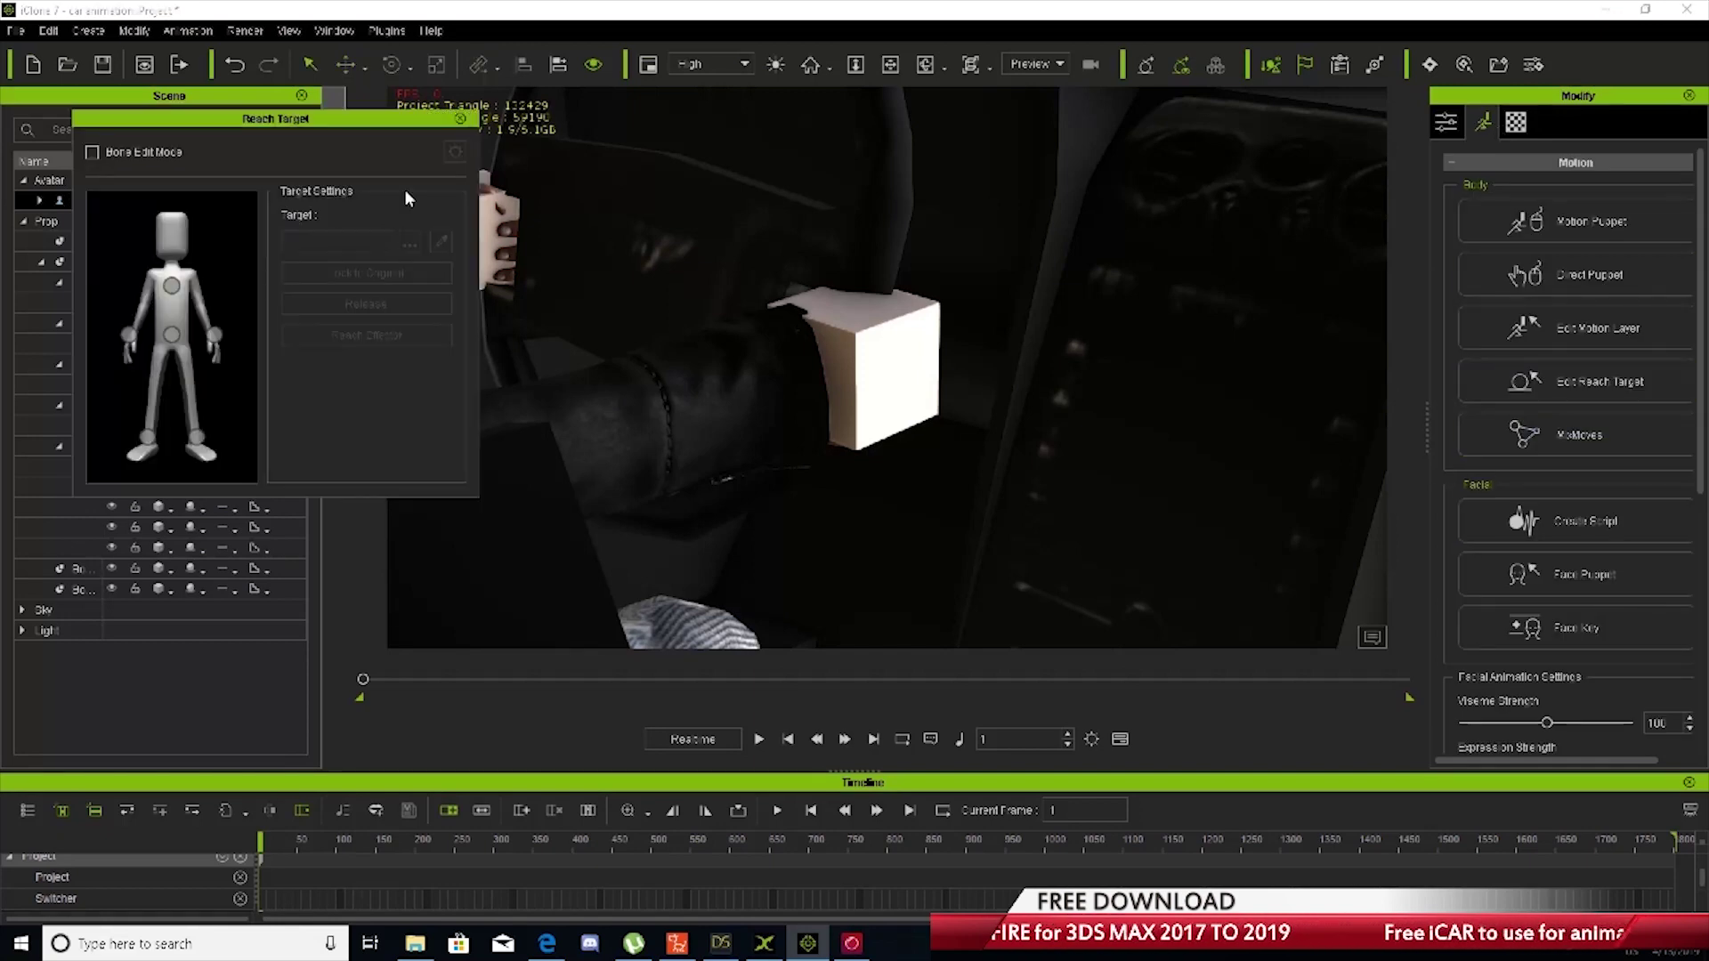
left_click(216, 336)
left_click_drag(297, 120, 1140, 276)
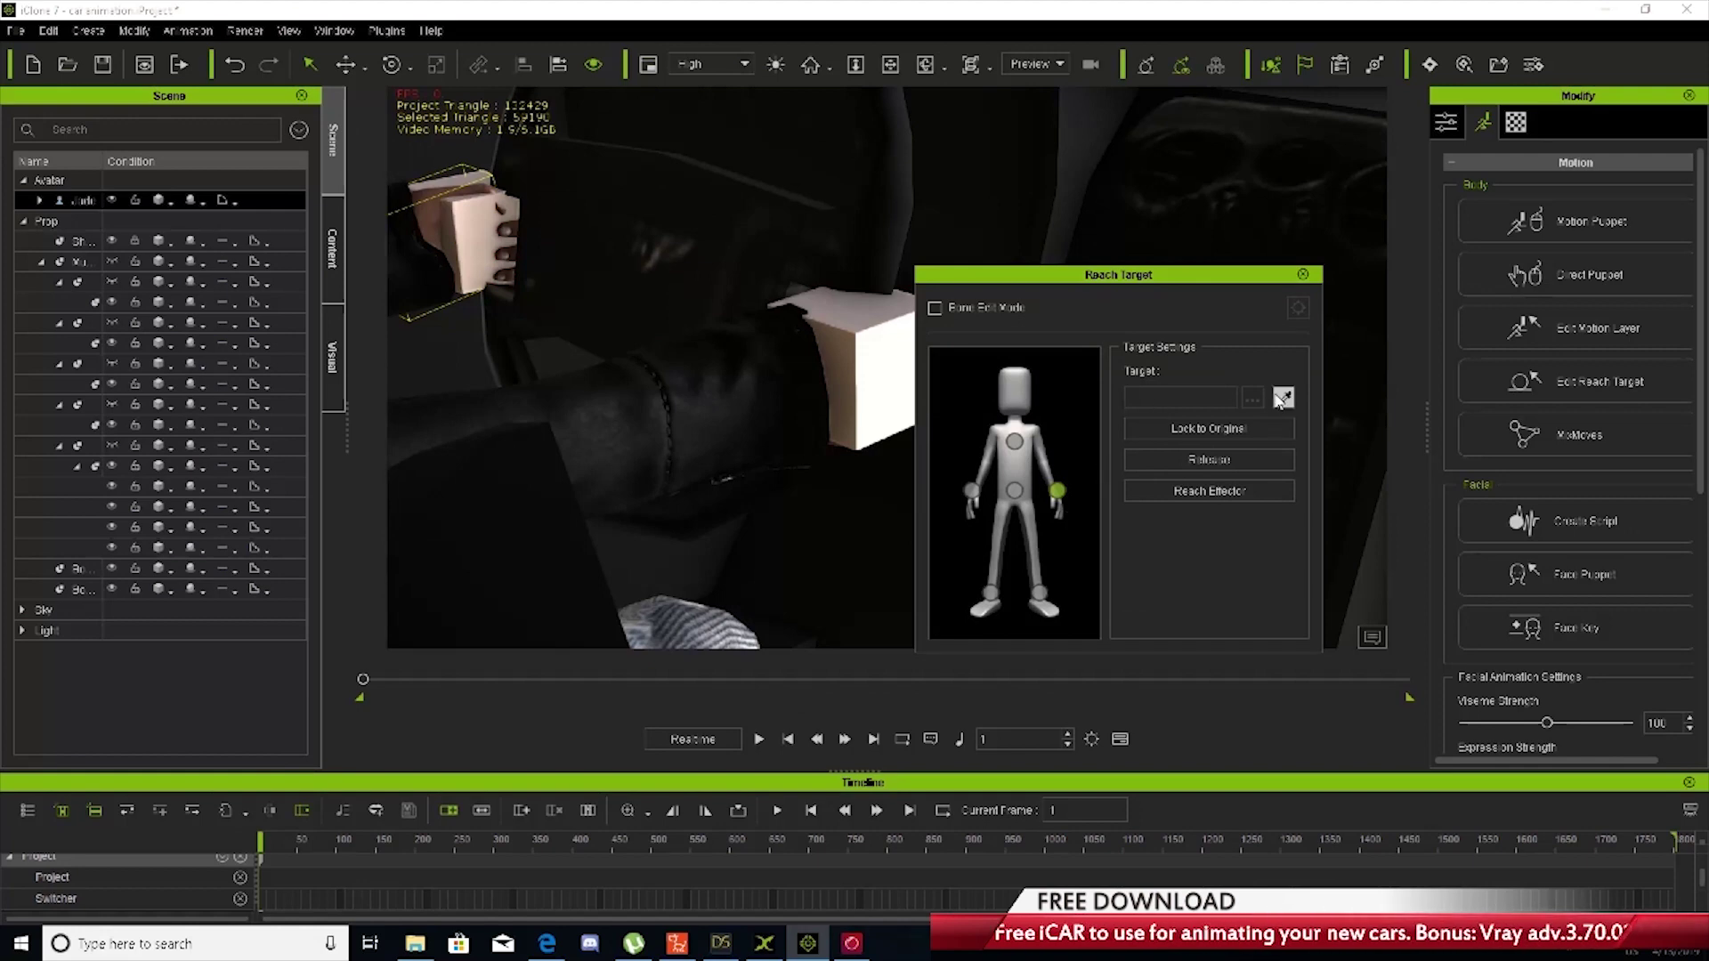
left_click(462, 240)
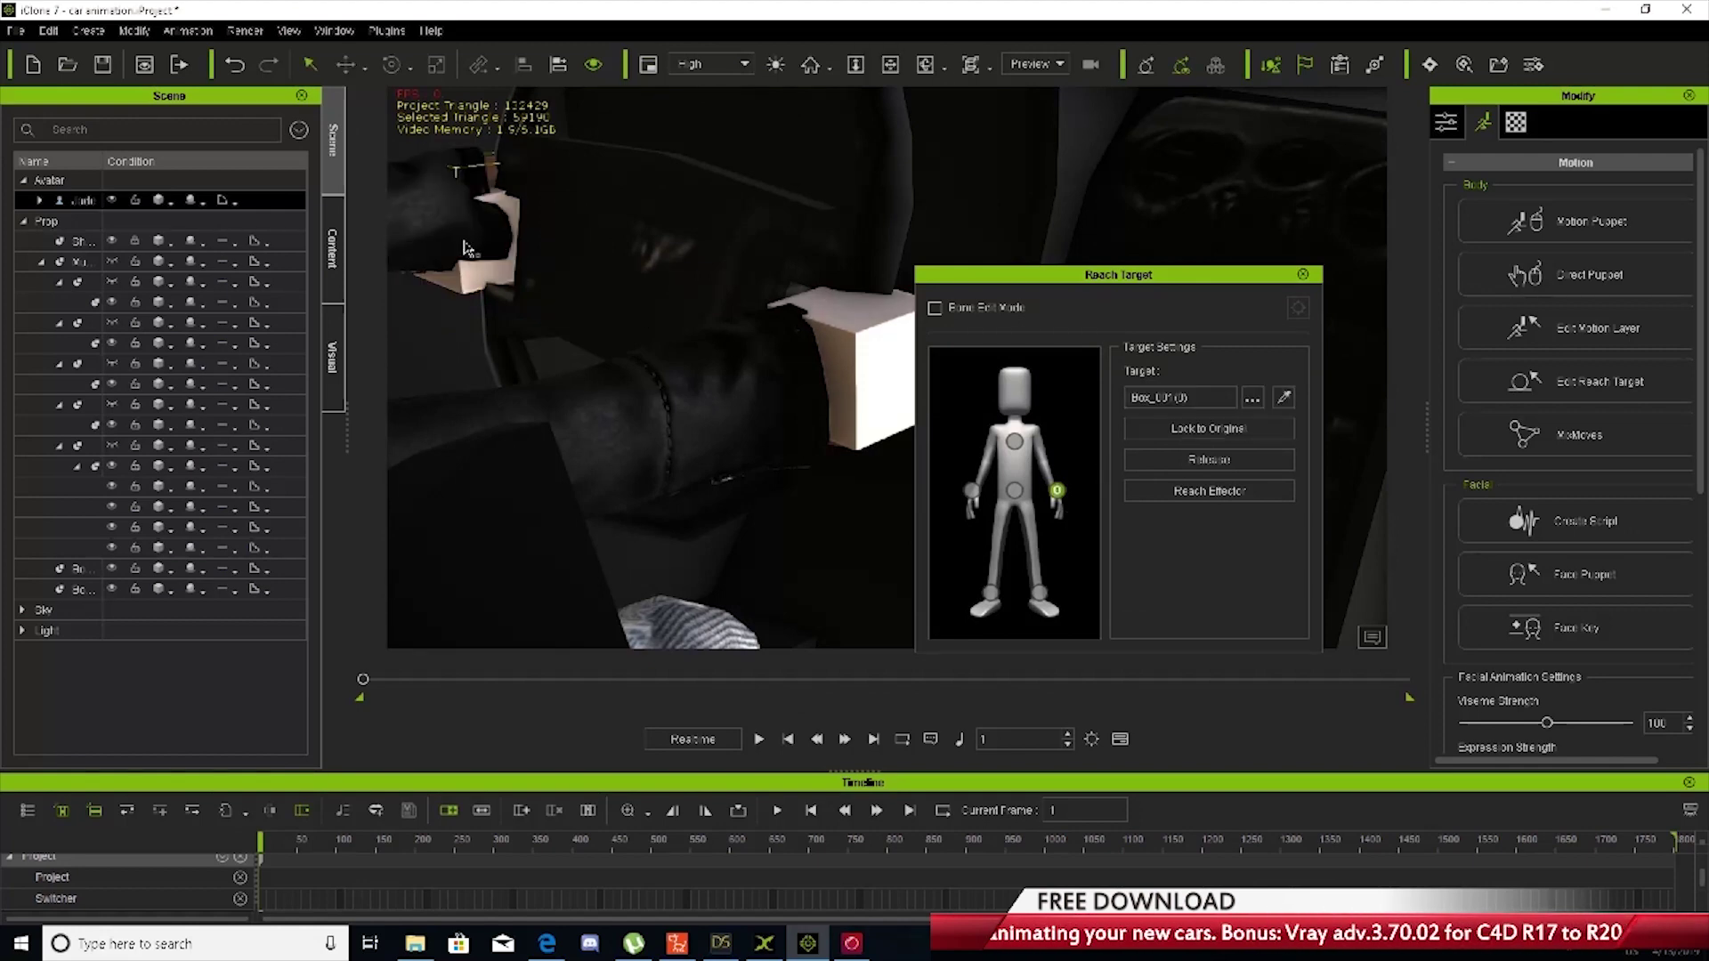
Enable Rotation in the reach mode of the left hand's target
left_click_drag(1024, 274, 91, 281)
left_click(322, 408)
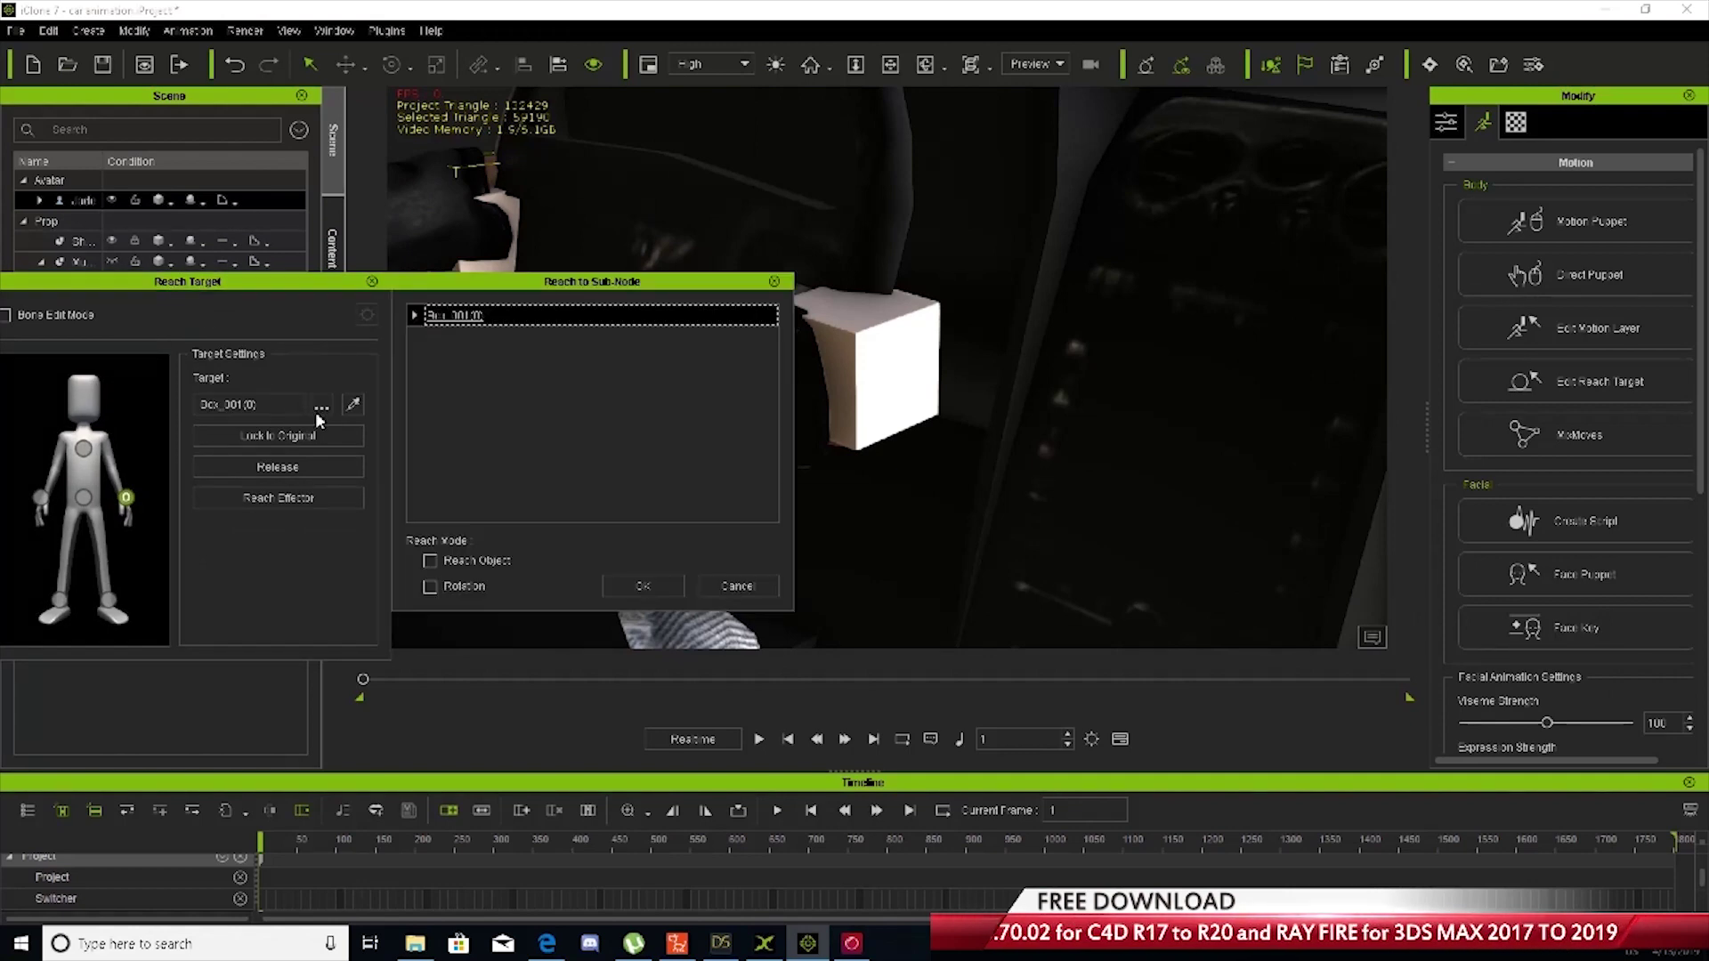
left_click(431, 587)
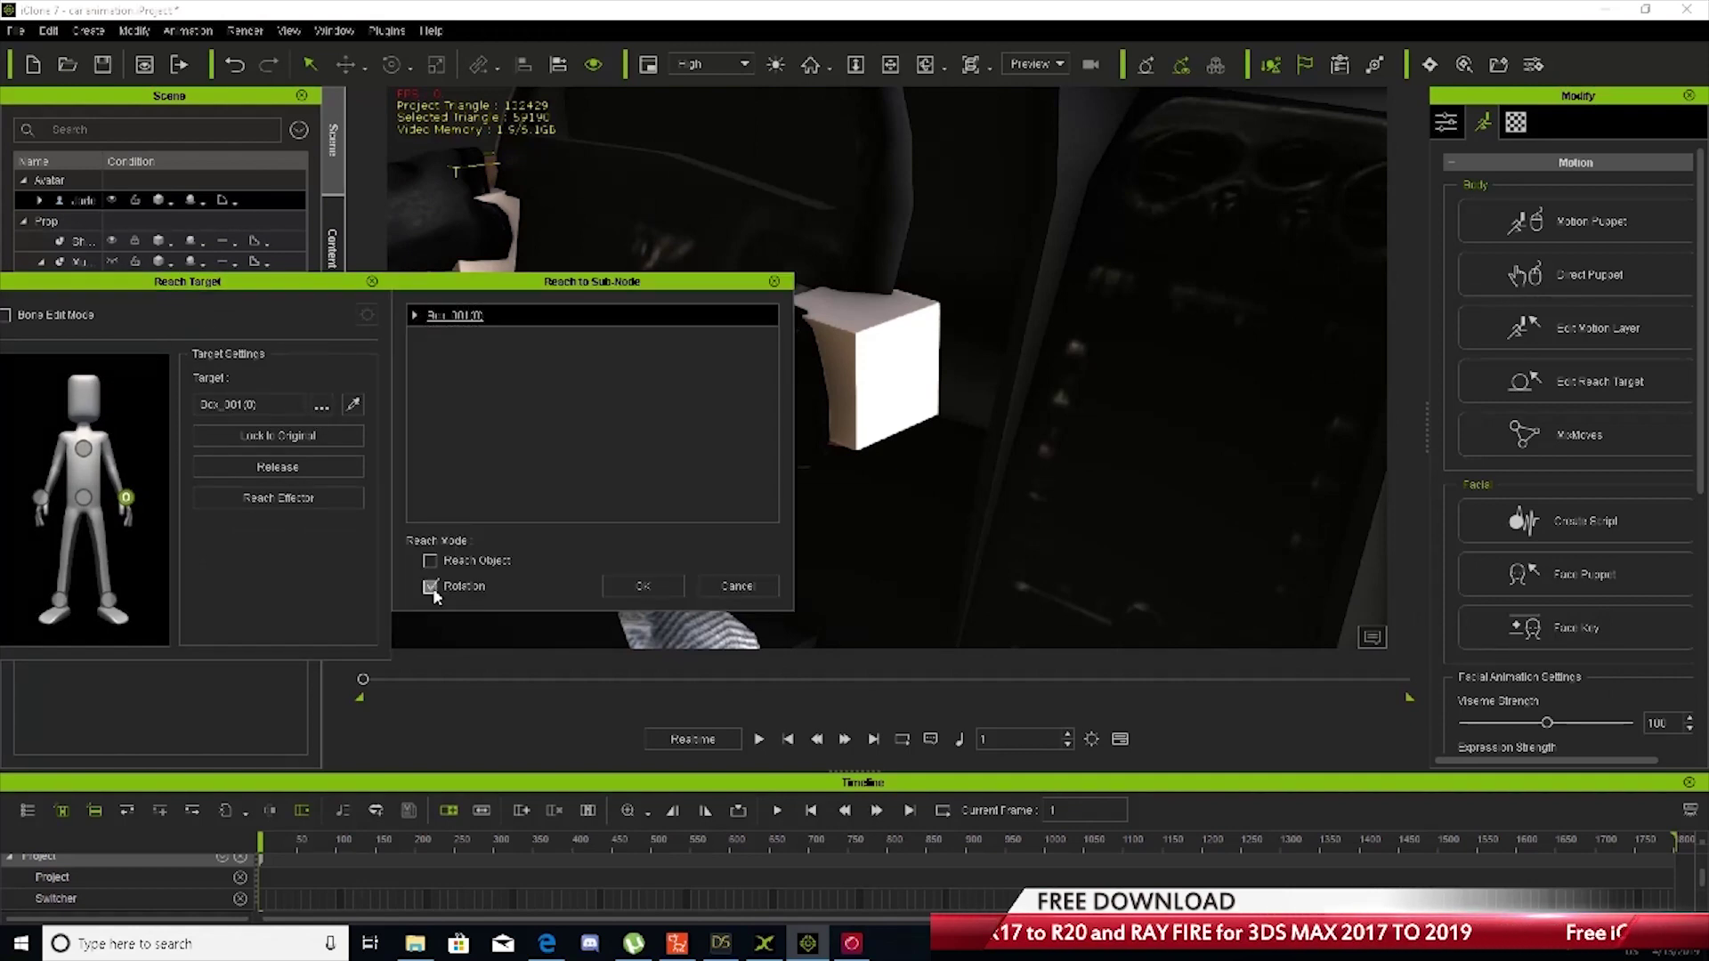
left_click(639, 588)
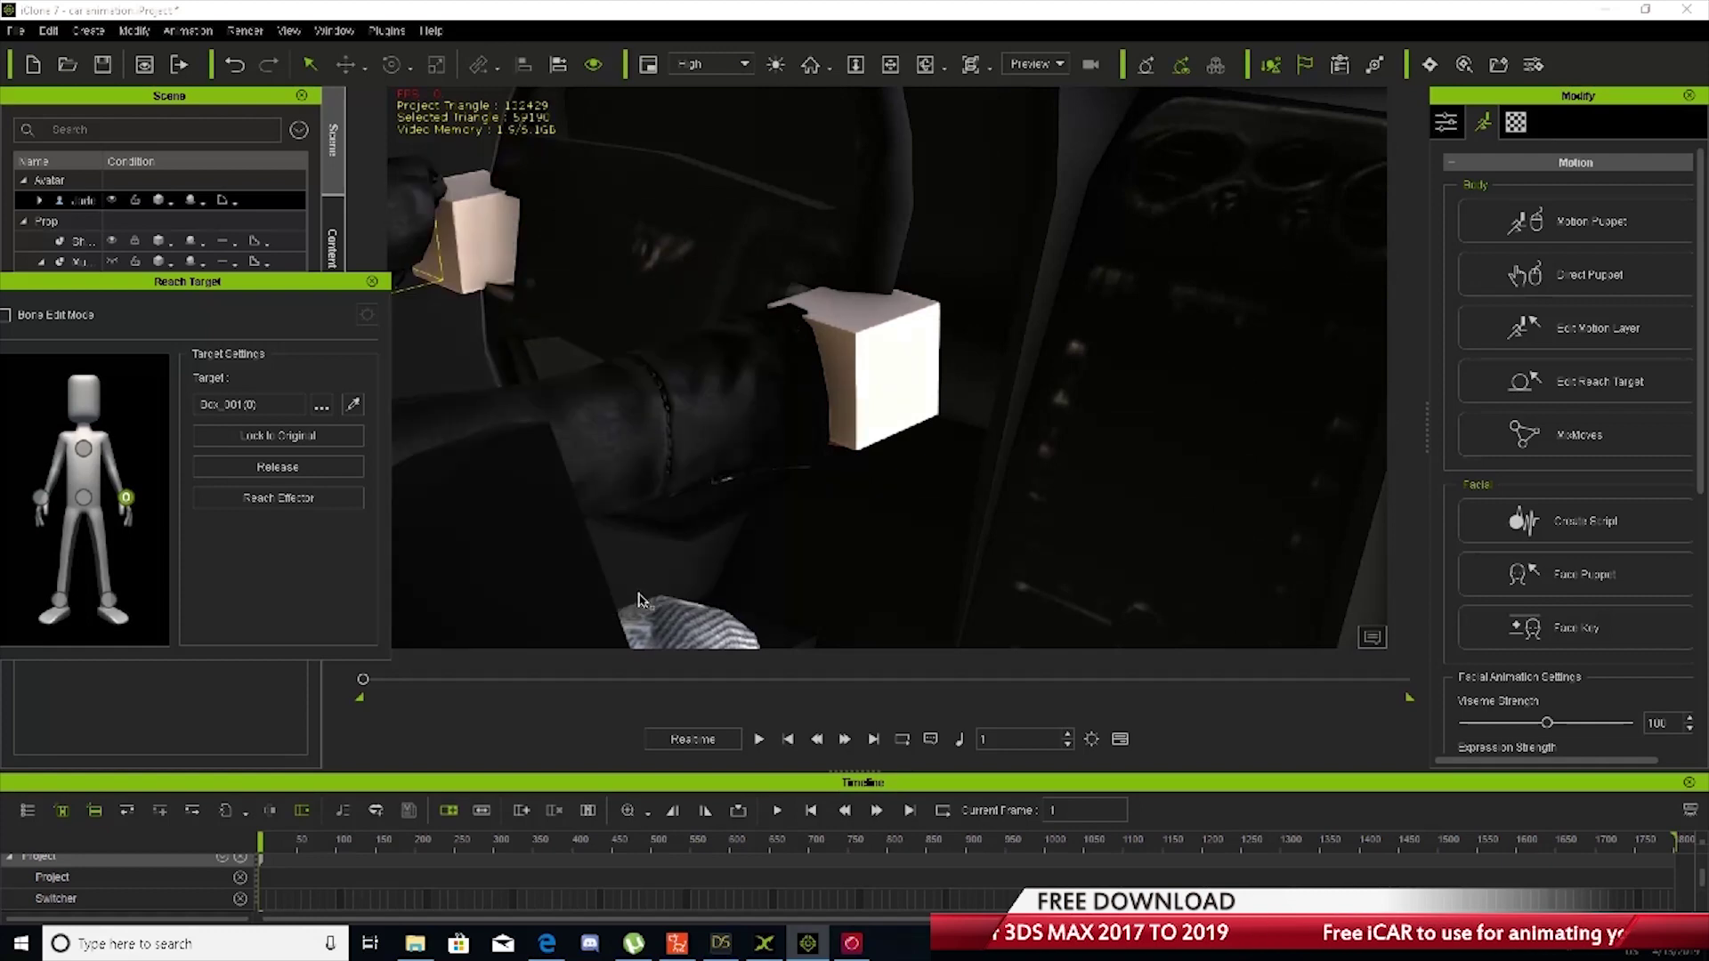
Make Box_001 the reach target of Jade's right hand with rotation, and close the Reach Target editor
left_click_drag(230, 279, 465, 286)
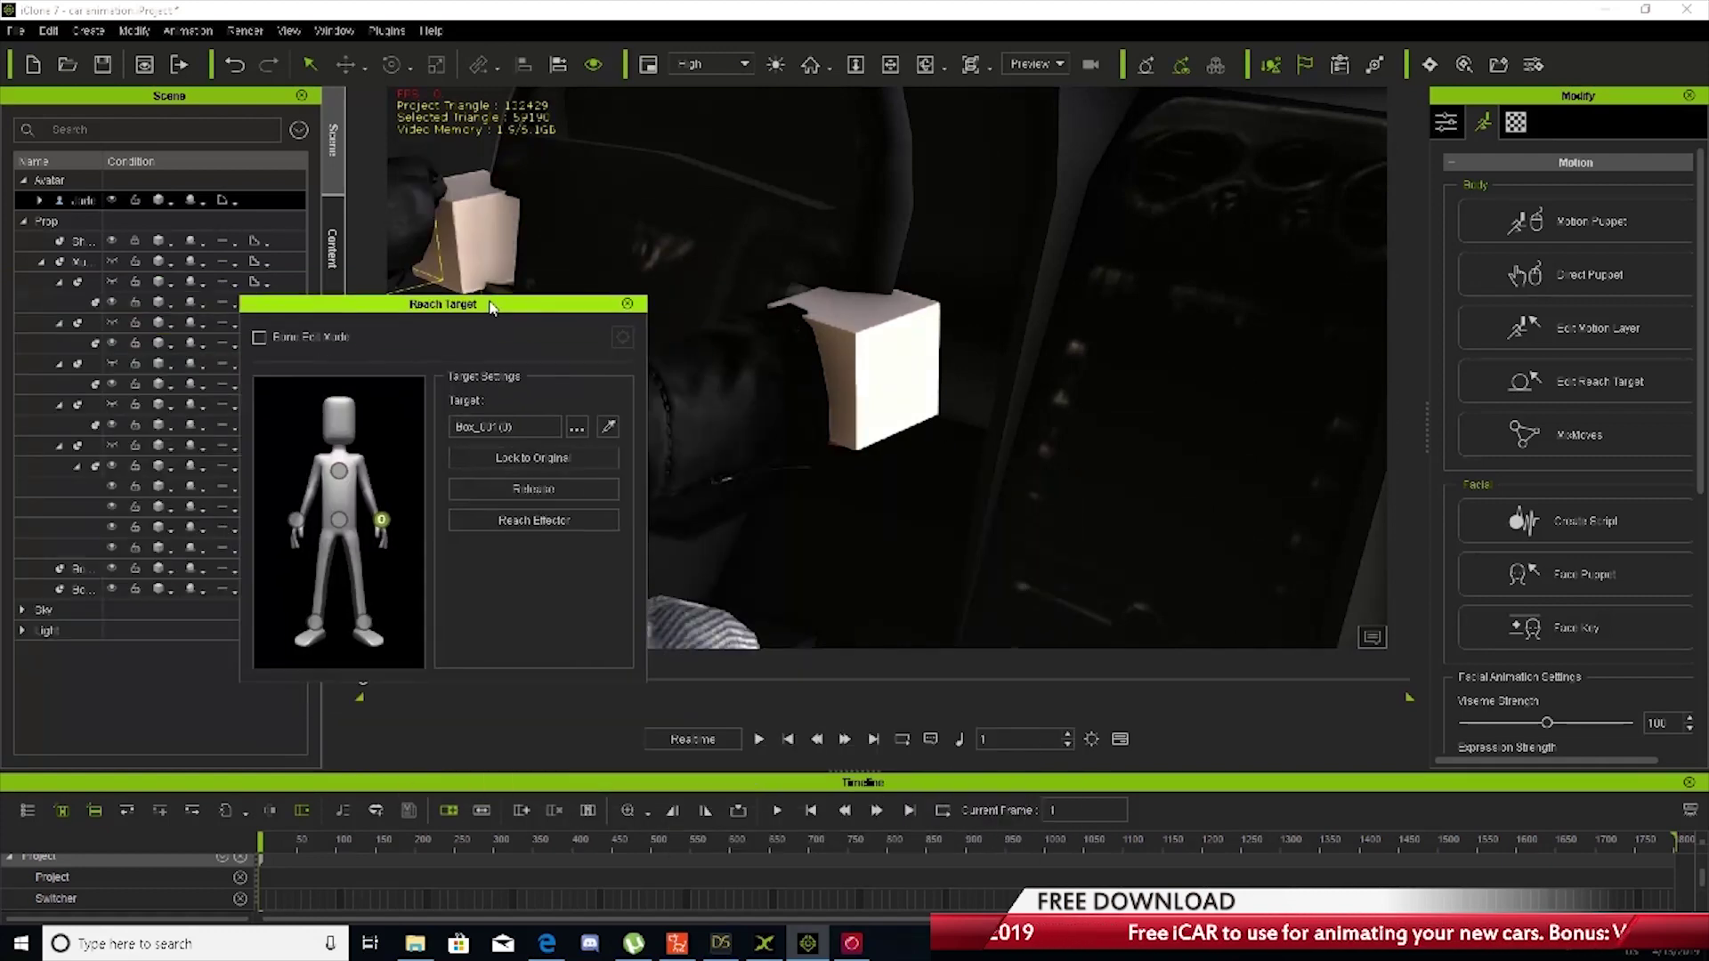
left_click(290, 514)
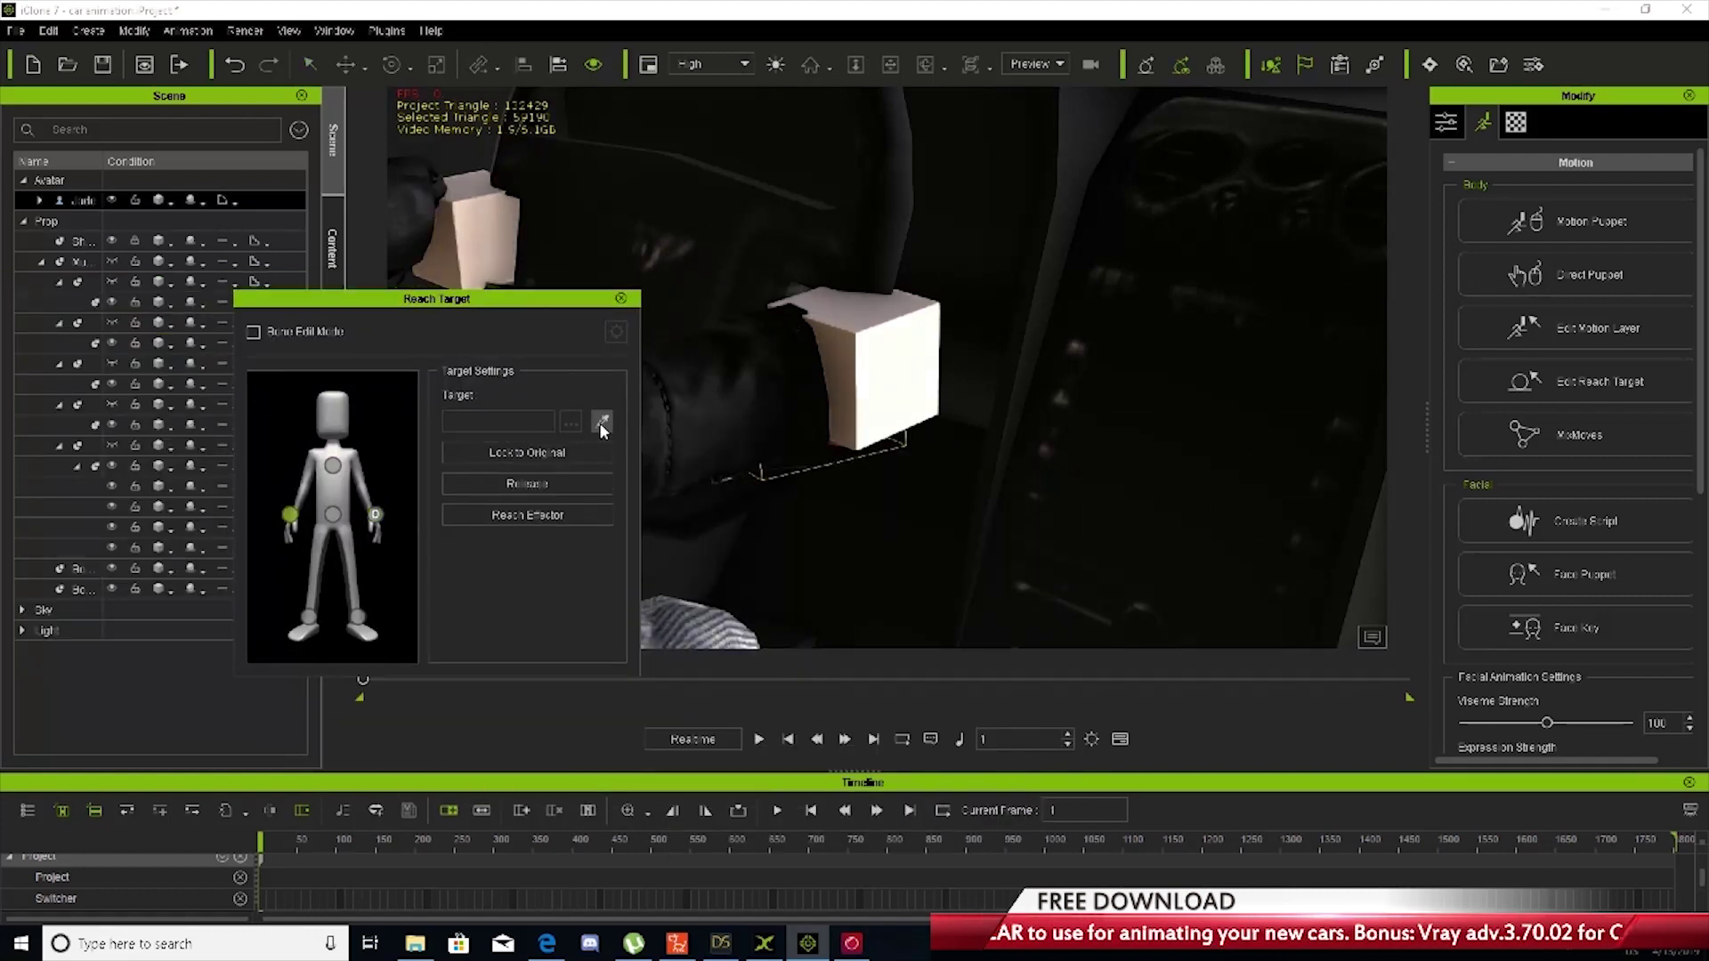
left_click(872, 359)
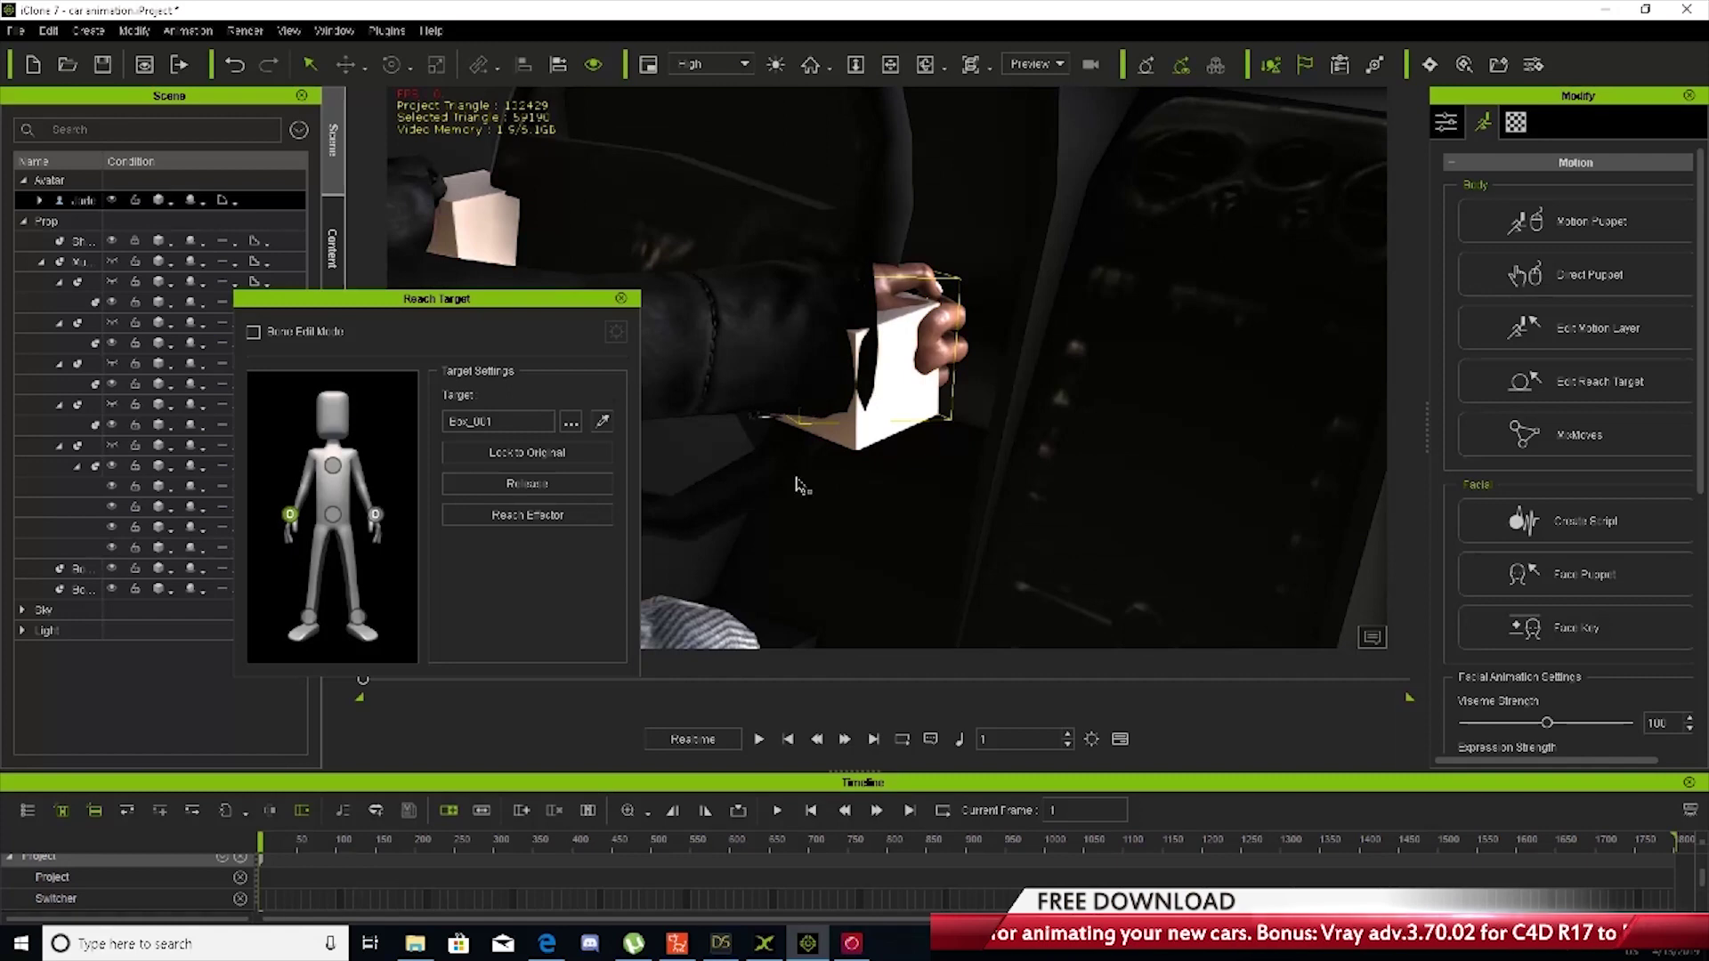
left_click(570, 423)
left_click(916, 608)
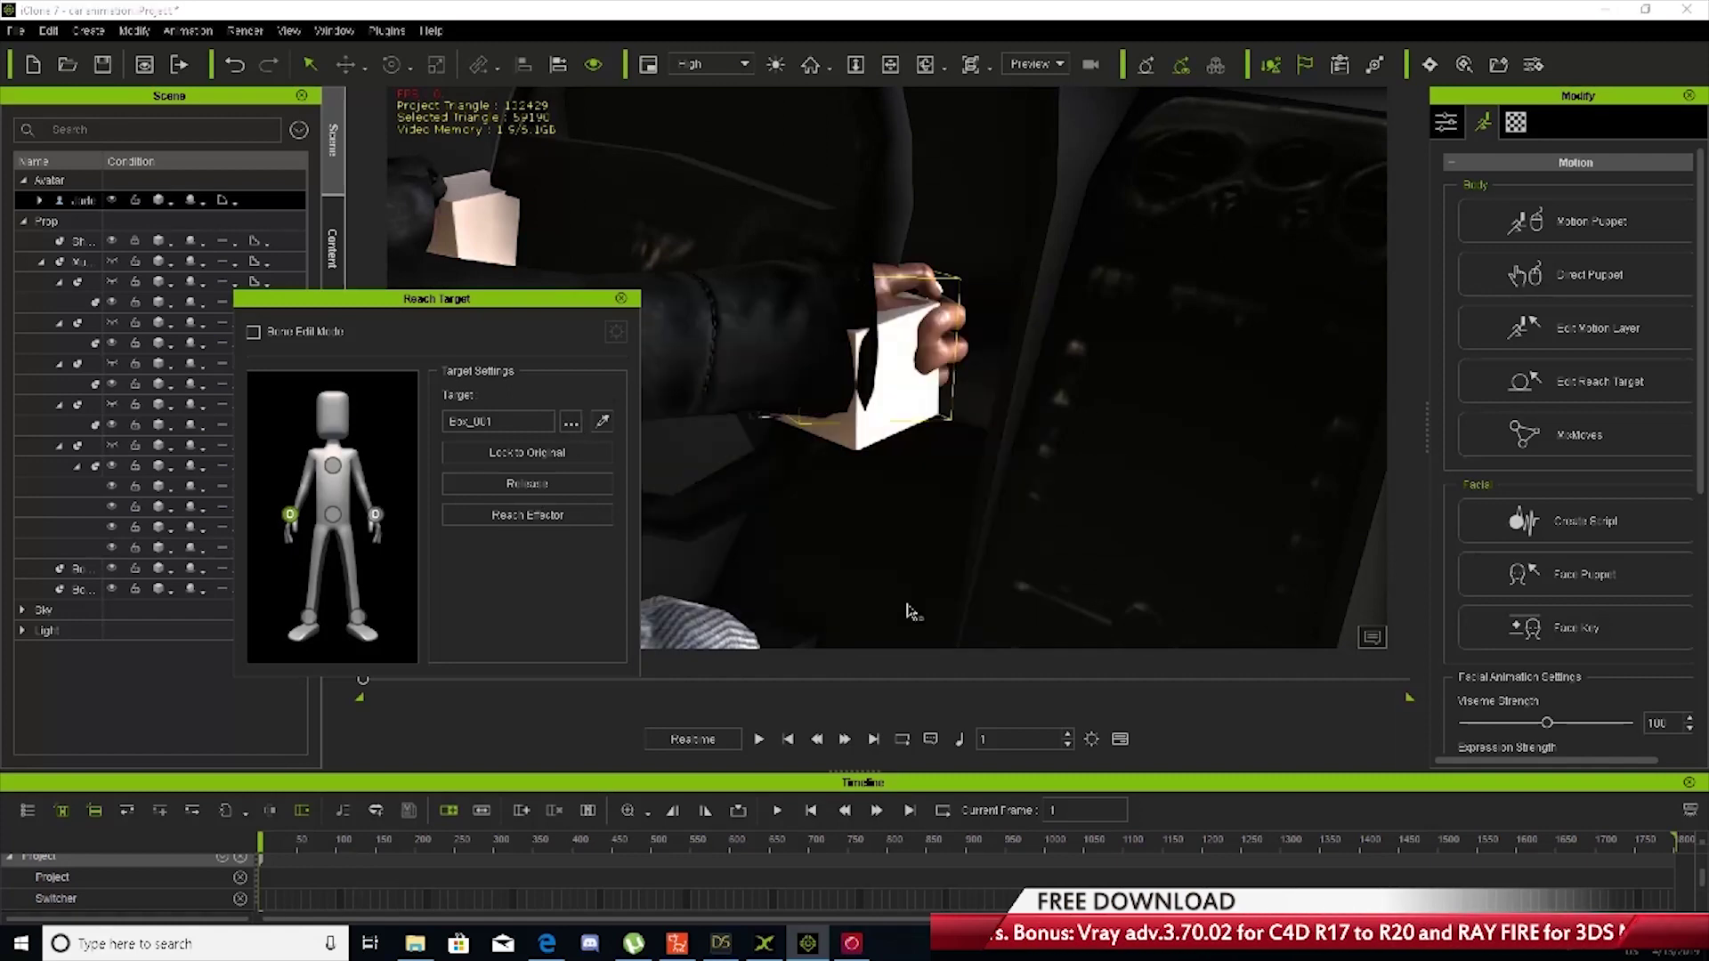
left_click(621, 298)
Rotate the right-hand box about its vertical axis so Jade's hand turns toward the steering wheel
right_click_drag(842, 488, 741, 523)
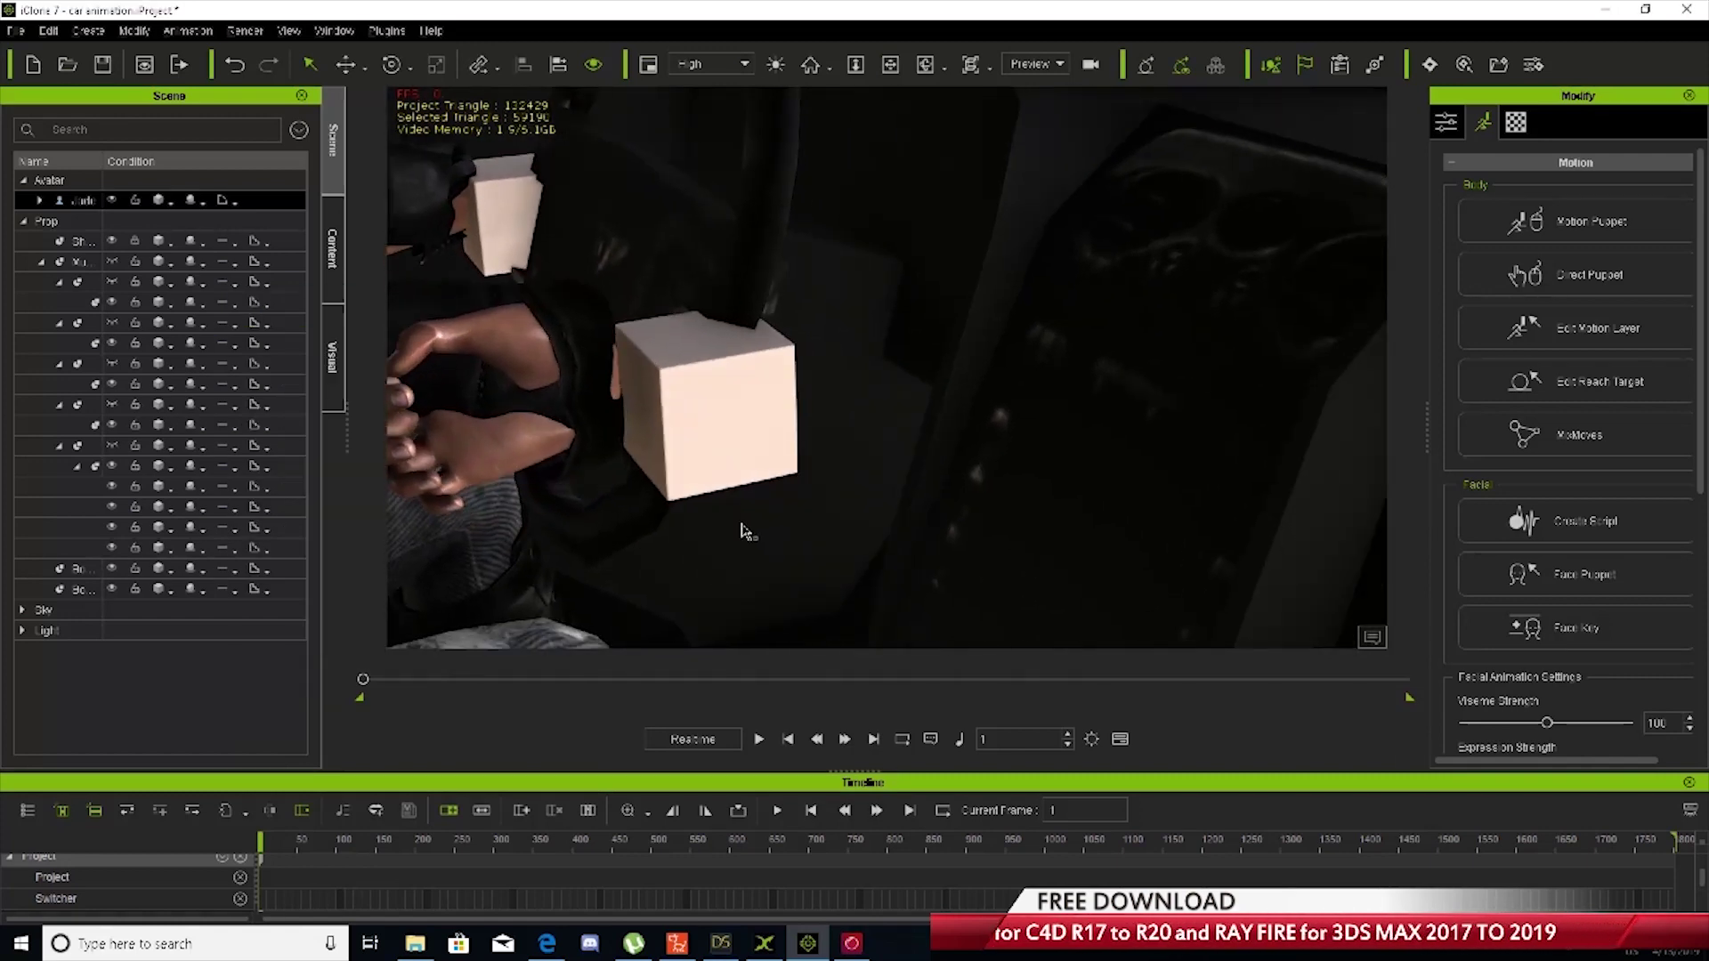
left_click(687, 386)
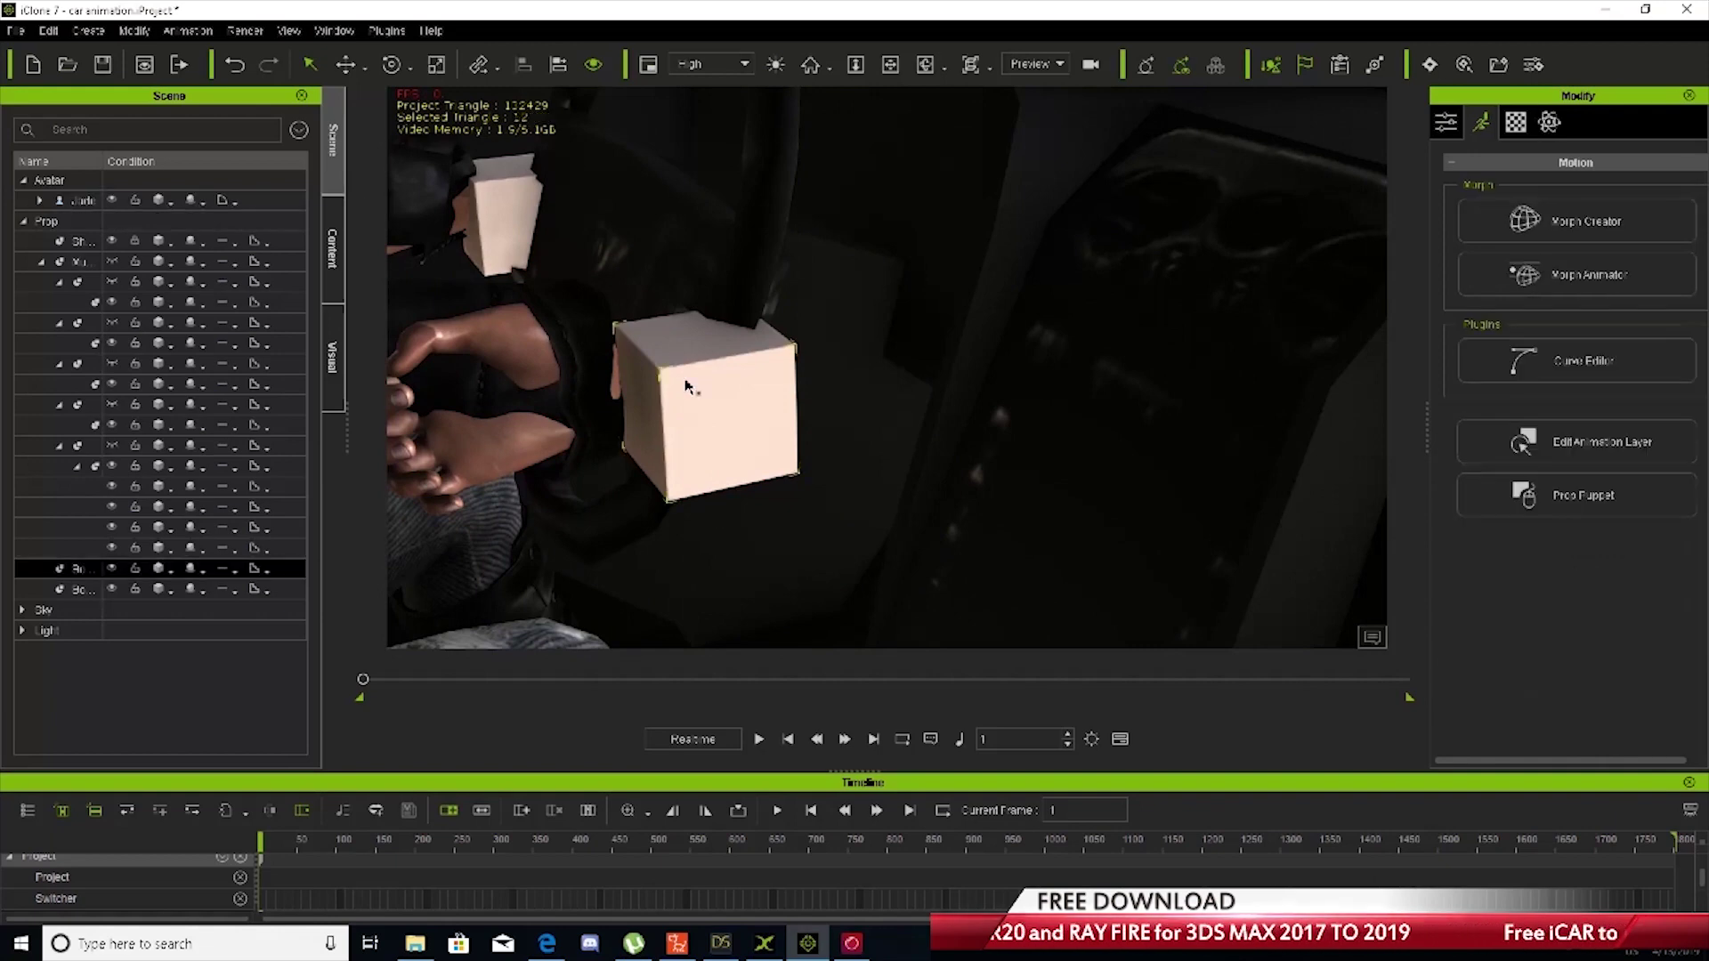
left_click(391, 66)
left_click_drag(691, 430, 846, 409)
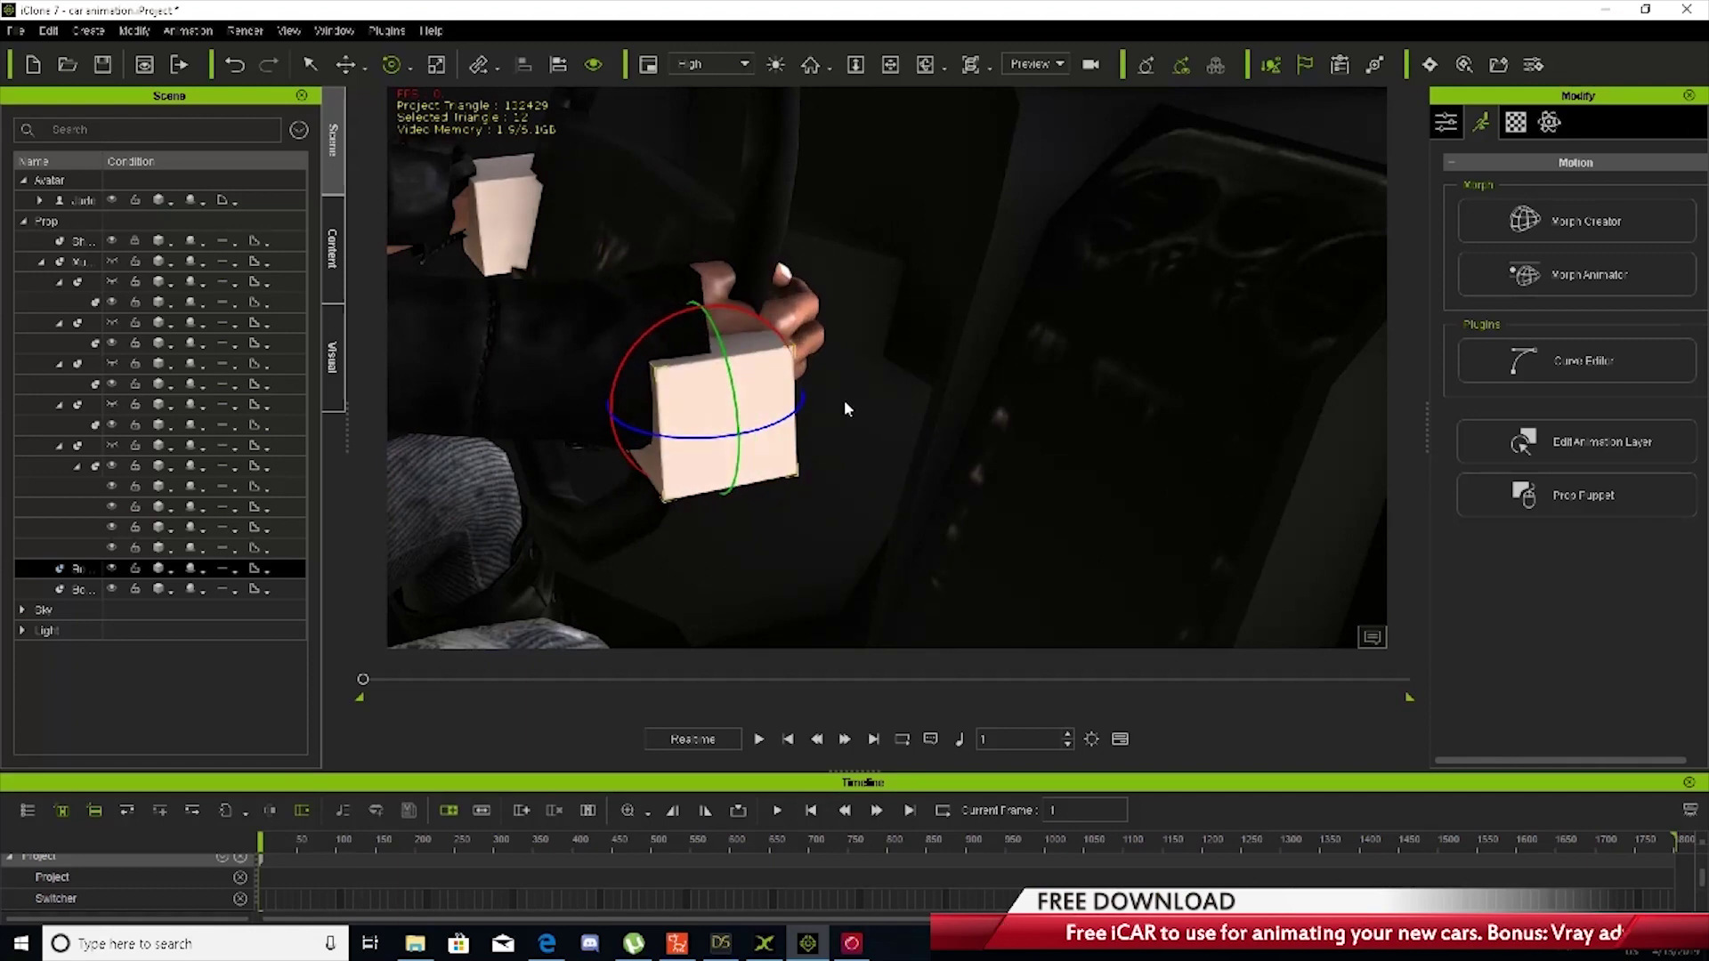
middle_click_drag(782, 497, 695, 495)
right_click_drag(695, 495, 791, 497)
middle_click_drag(791, 497, 836, 514)
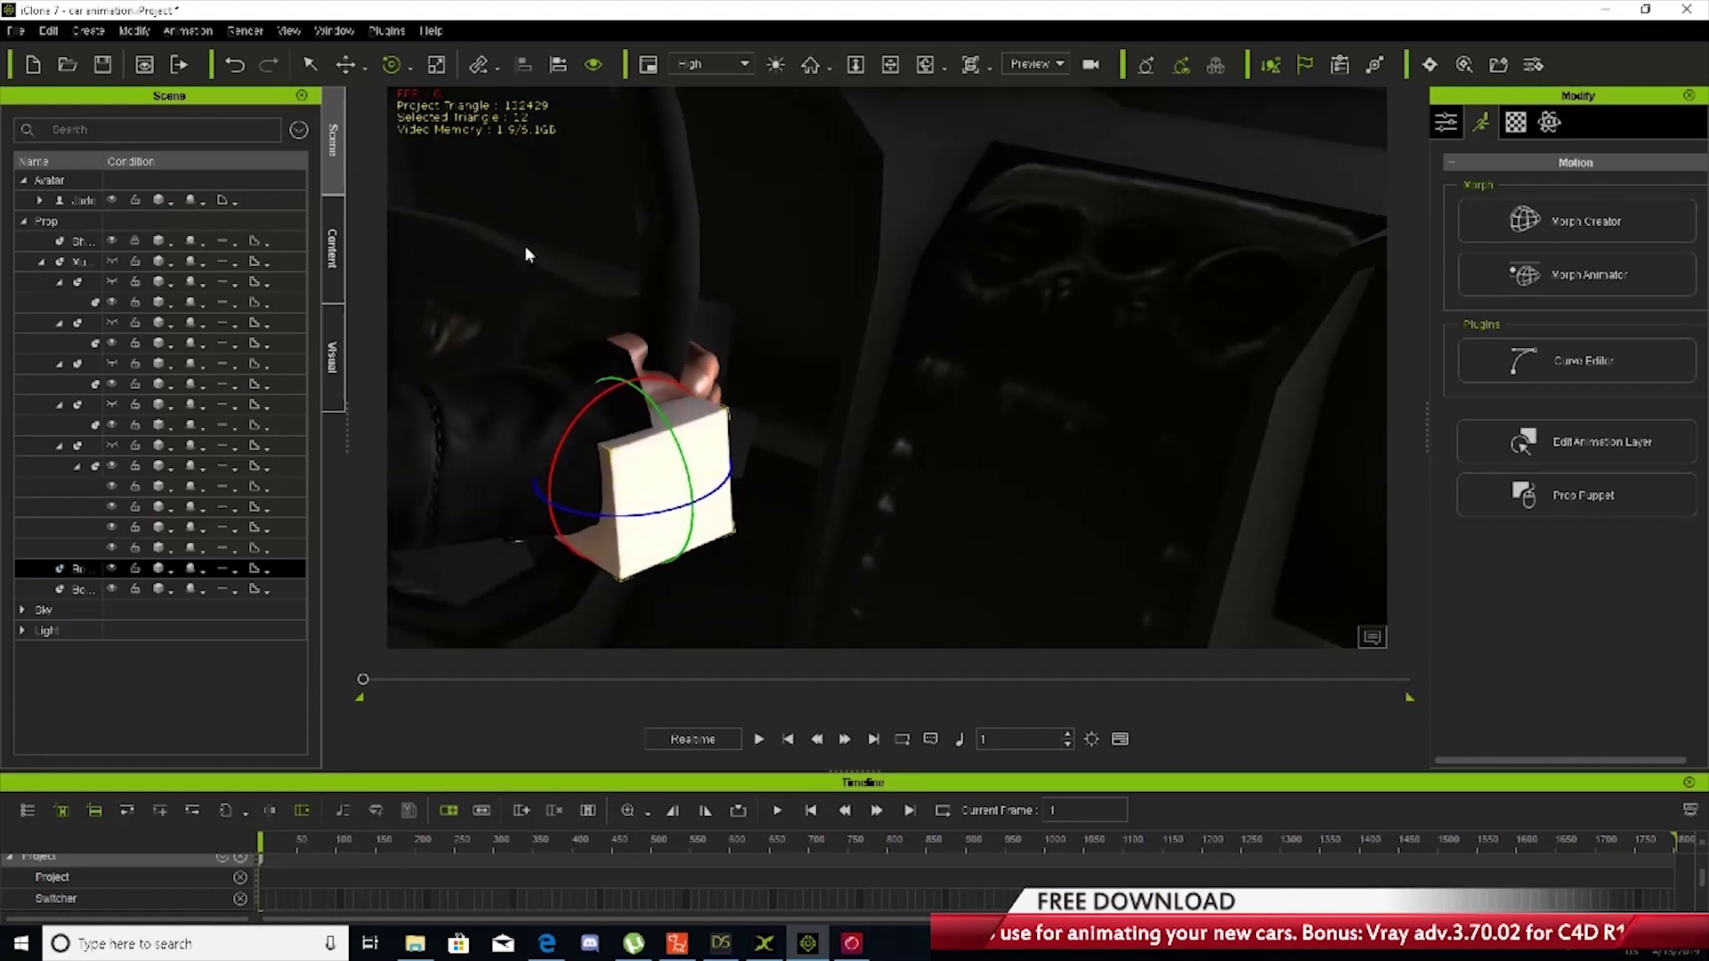
Lower the right-hand box and shift it sideways to bring the hand onto the wheel rim
left_click(345, 65)
left_click_drag(626, 378, 632, 481)
left_click_drag(575, 531, 541, 615)
right_click_drag(619, 600, 561, 607)
mouse_move(524, 577)
left_mouse_down()
mouse_move(491, 576)
mouse_move(511, 576)
left_mouse_up()
left_click_drag(609, 486, 610, 497)
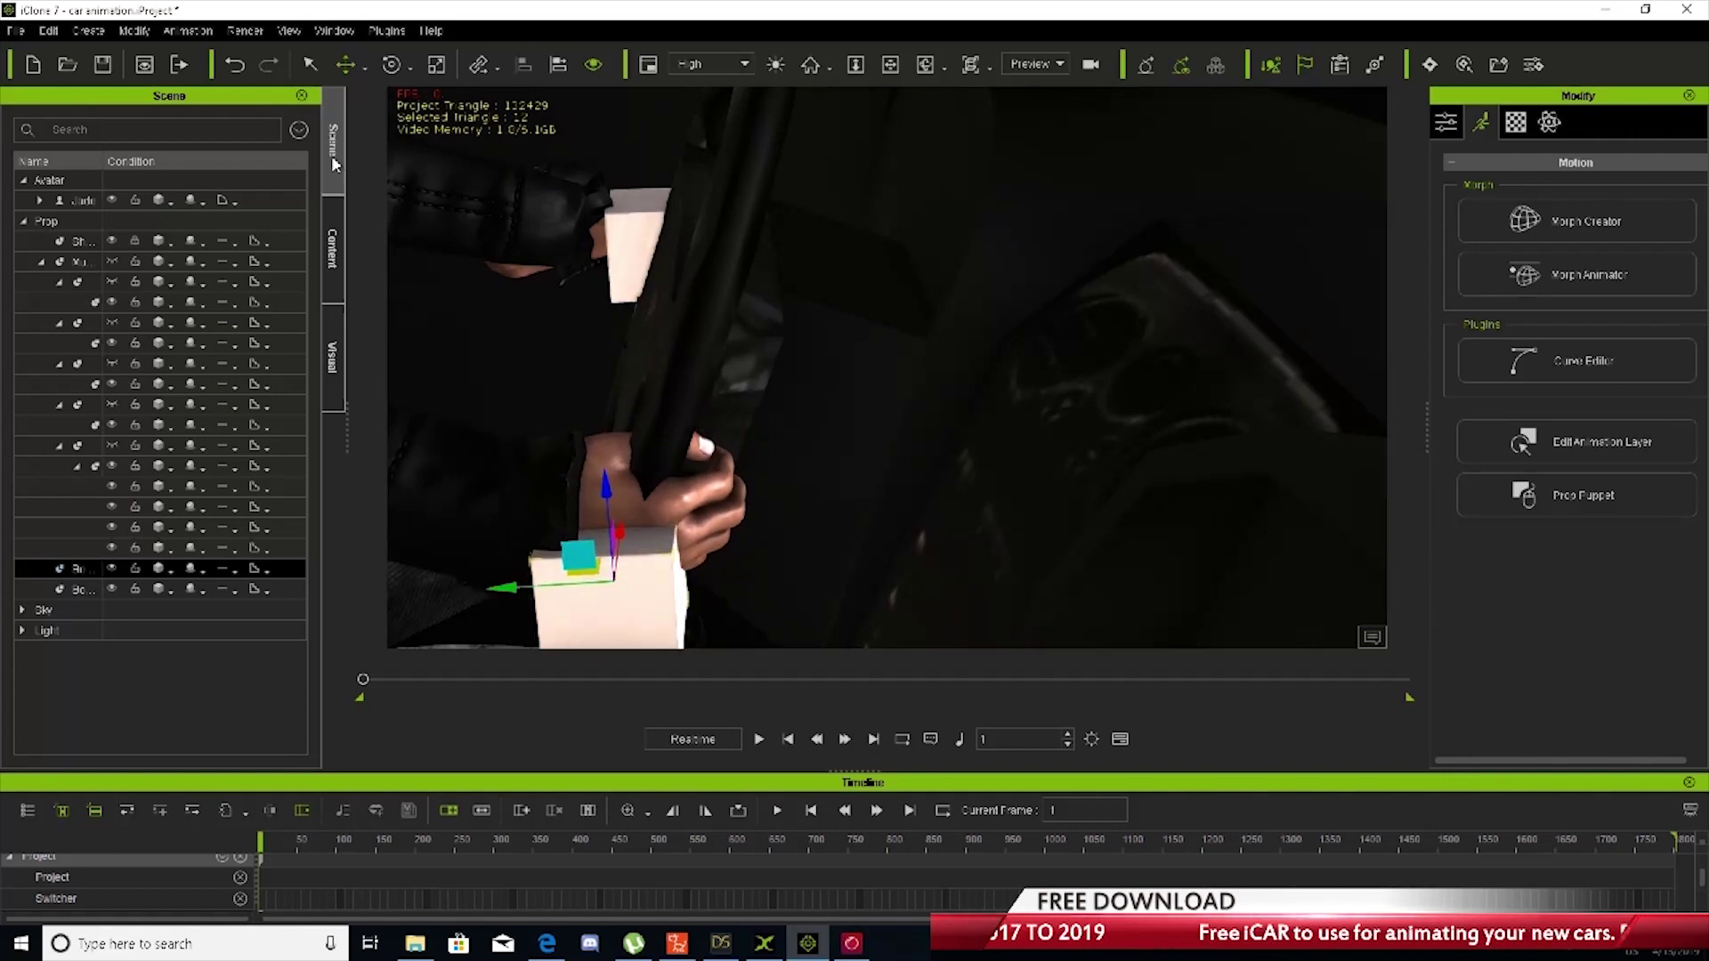
Fine-tune the right-hand box's position along all three axes from the opposite side of the wheel
right_click_drag(714, 530, 933, 513)
left_click_drag(1089, 478, 1160, 497)
left_click_drag(1065, 375, 1135, 303)
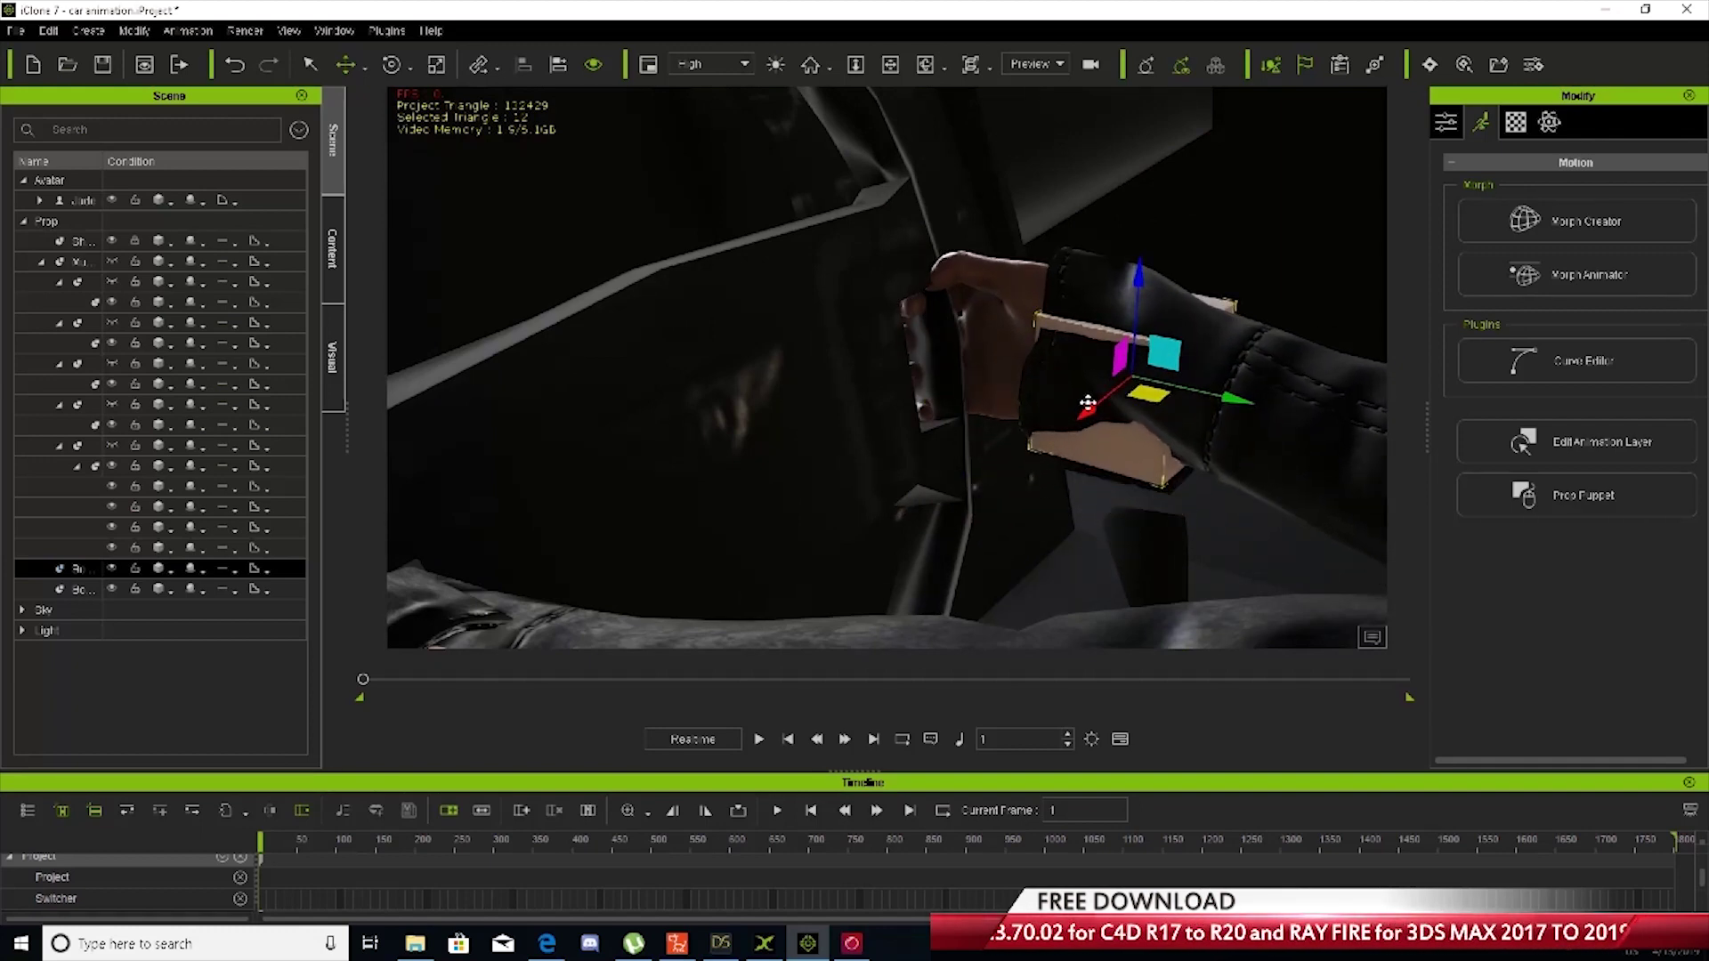
left_click_drag(1088, 403, 1075, 418)
left_click_drag(1131, 282, 1130, 298)
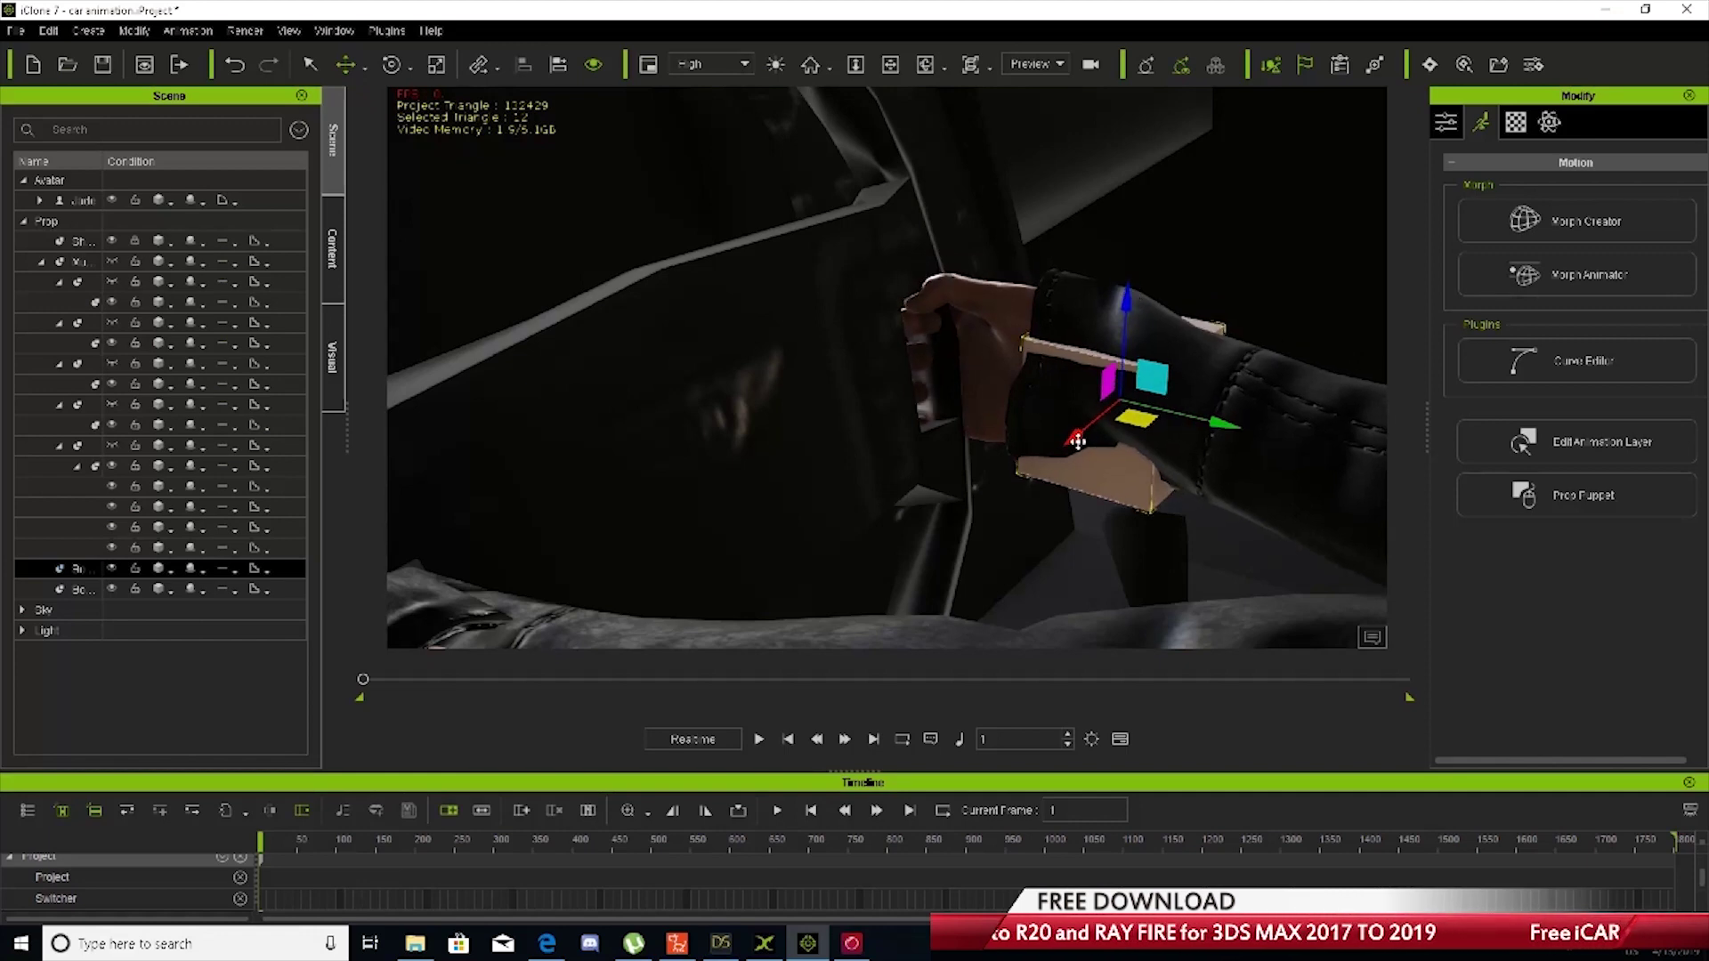
mouse_move(1219, 424)
left_mouse_down()
mouse_move(1243, 430)
mouse_move(1211, 416)
left_mouse_up()
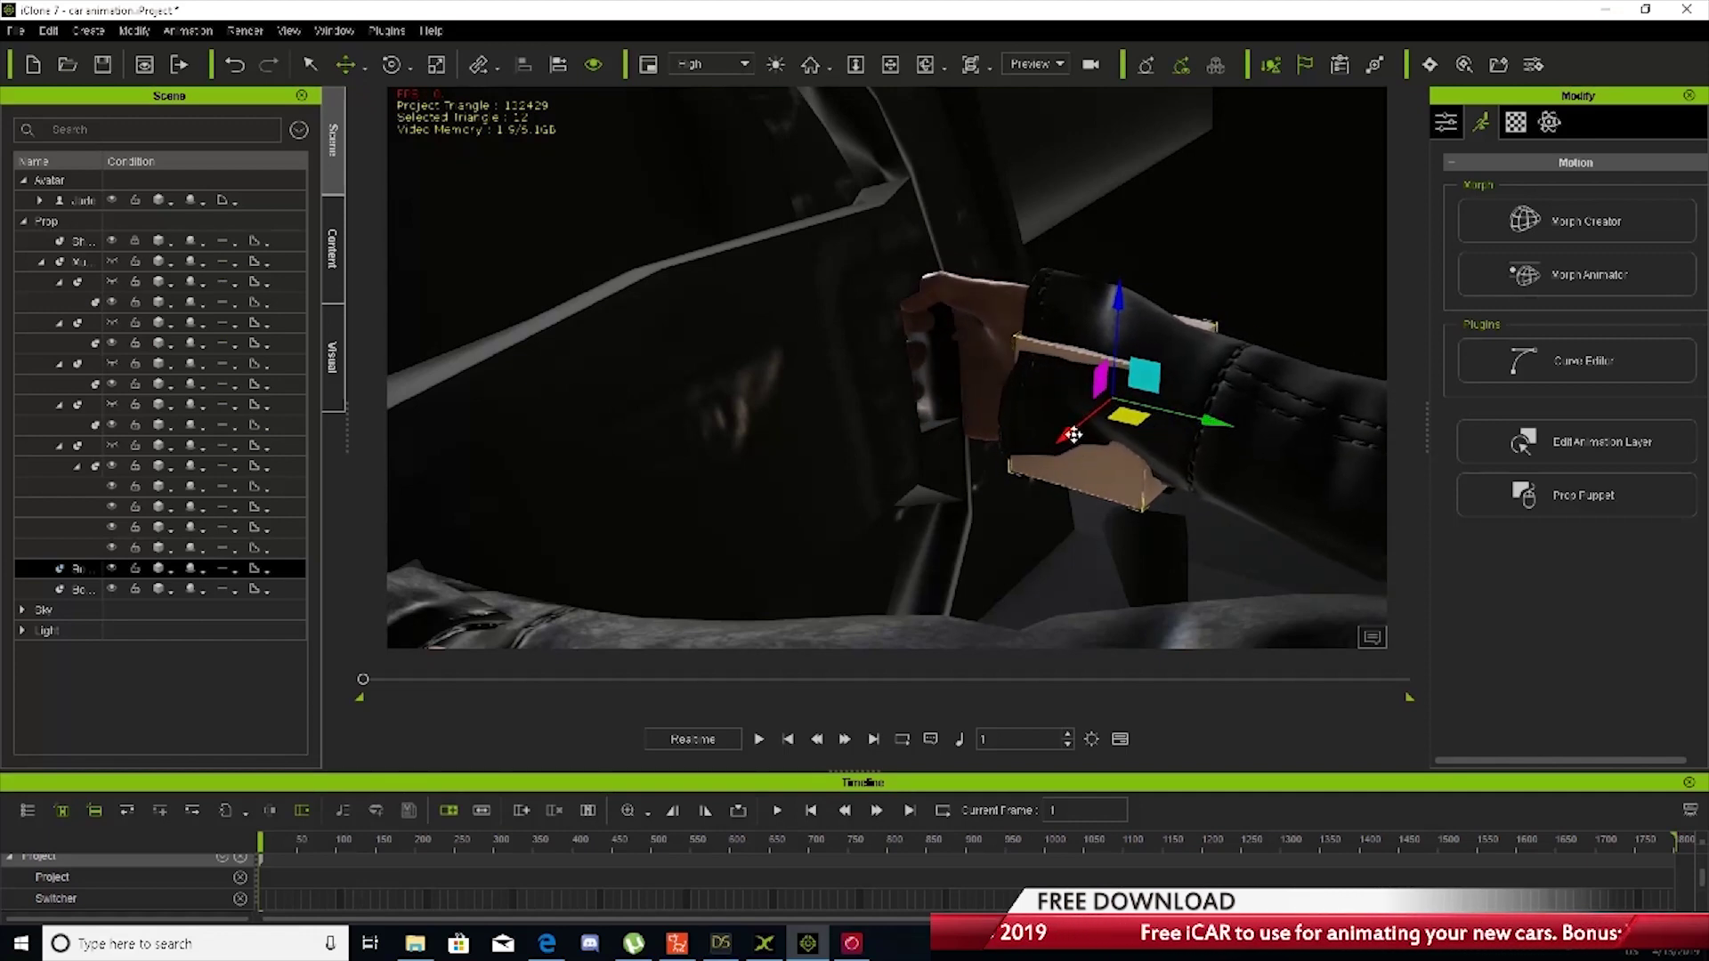
mouse_move(1073, 435)
left_mouse_down()
mouse_move(1090, 437)
mouse_move(1077, 449)
left_mouse_up()
left_click_drag(1122, 294, 1126, 307)
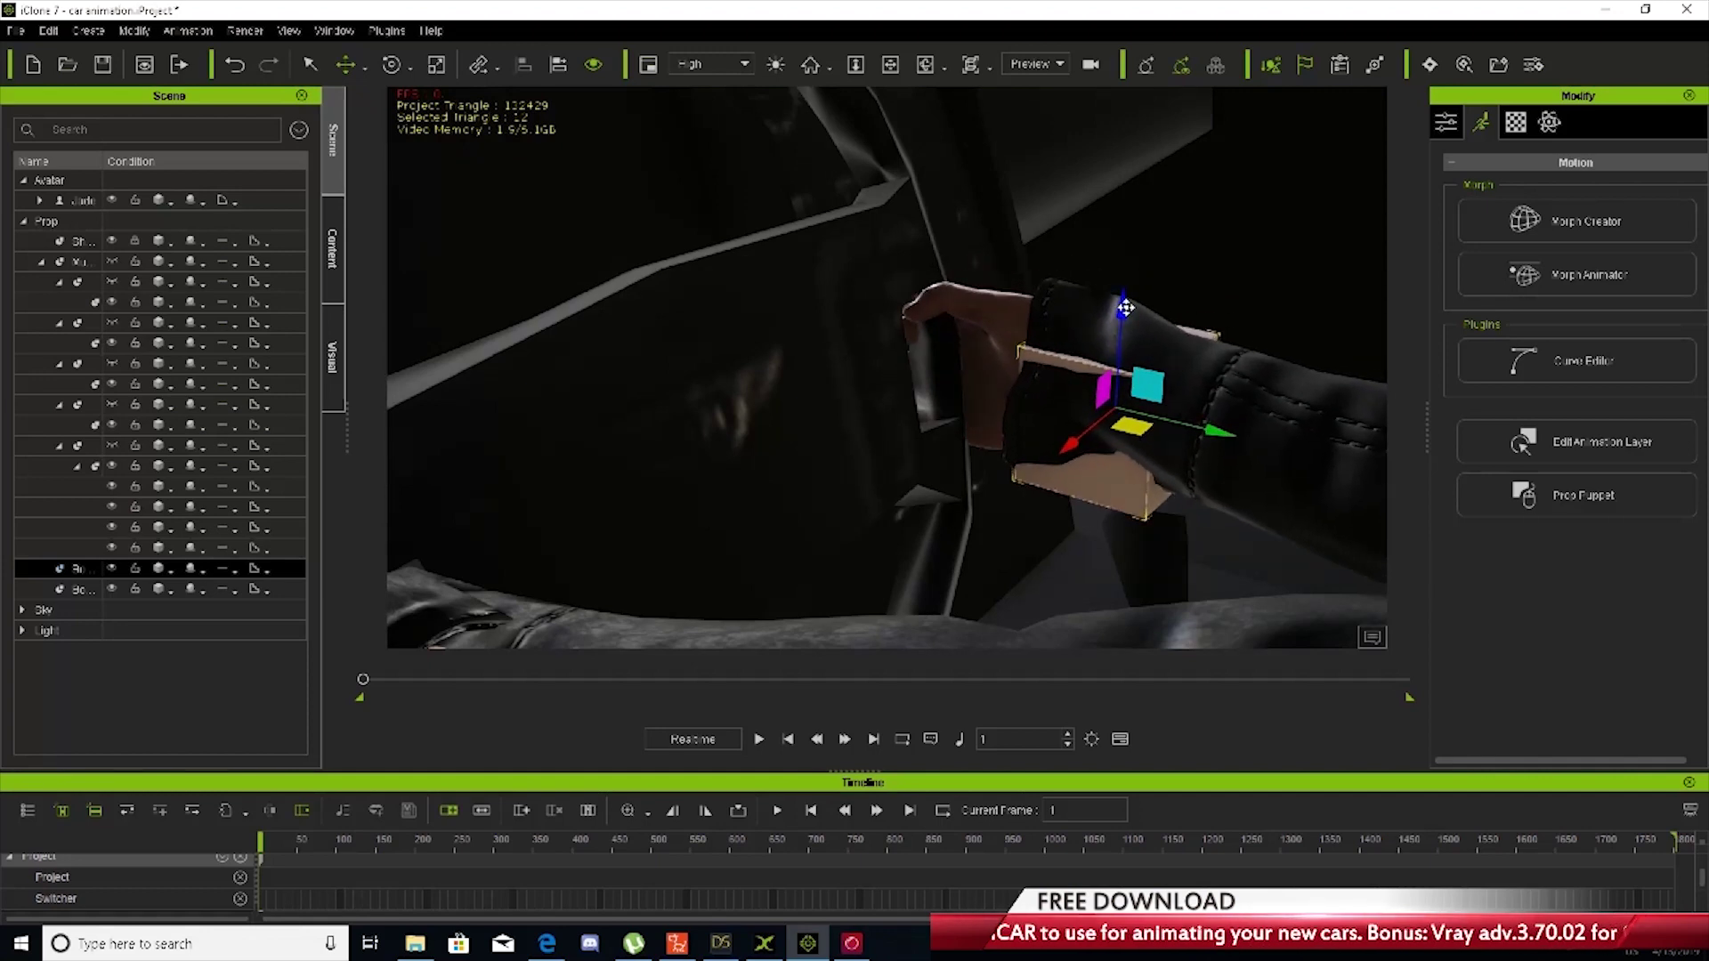
Nudge the right-hand box horizontally until the fingers wrap around the wheel rim
right_click_drag(1006, 434, 716, 432)
middle_click_drag(1014, 474, 925, 484)
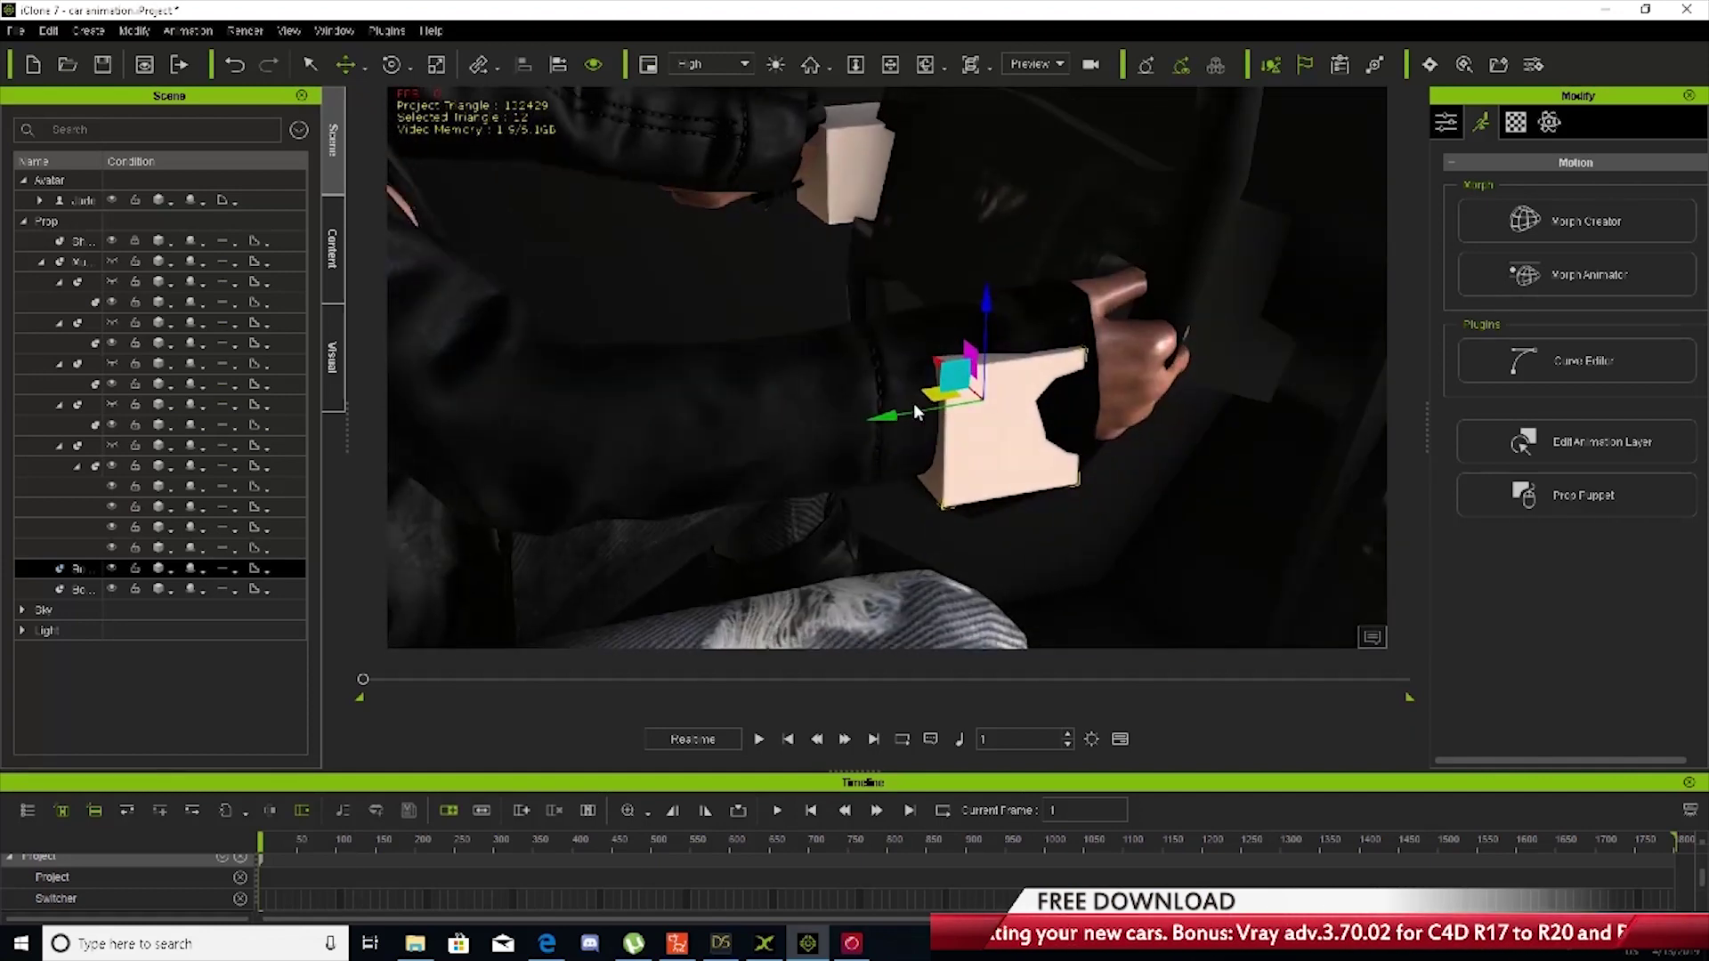
left_click_drag(936, 360, 948, 367)
left_click_drag(906, 426, 925, 423)
right_click_drag(1045, 465, 1101, 431)
scroll(1116, 455, "down", 2)
scroll(1052, 453, "up", 1)
middle_click_drag(1076, 451, 1064, 495)
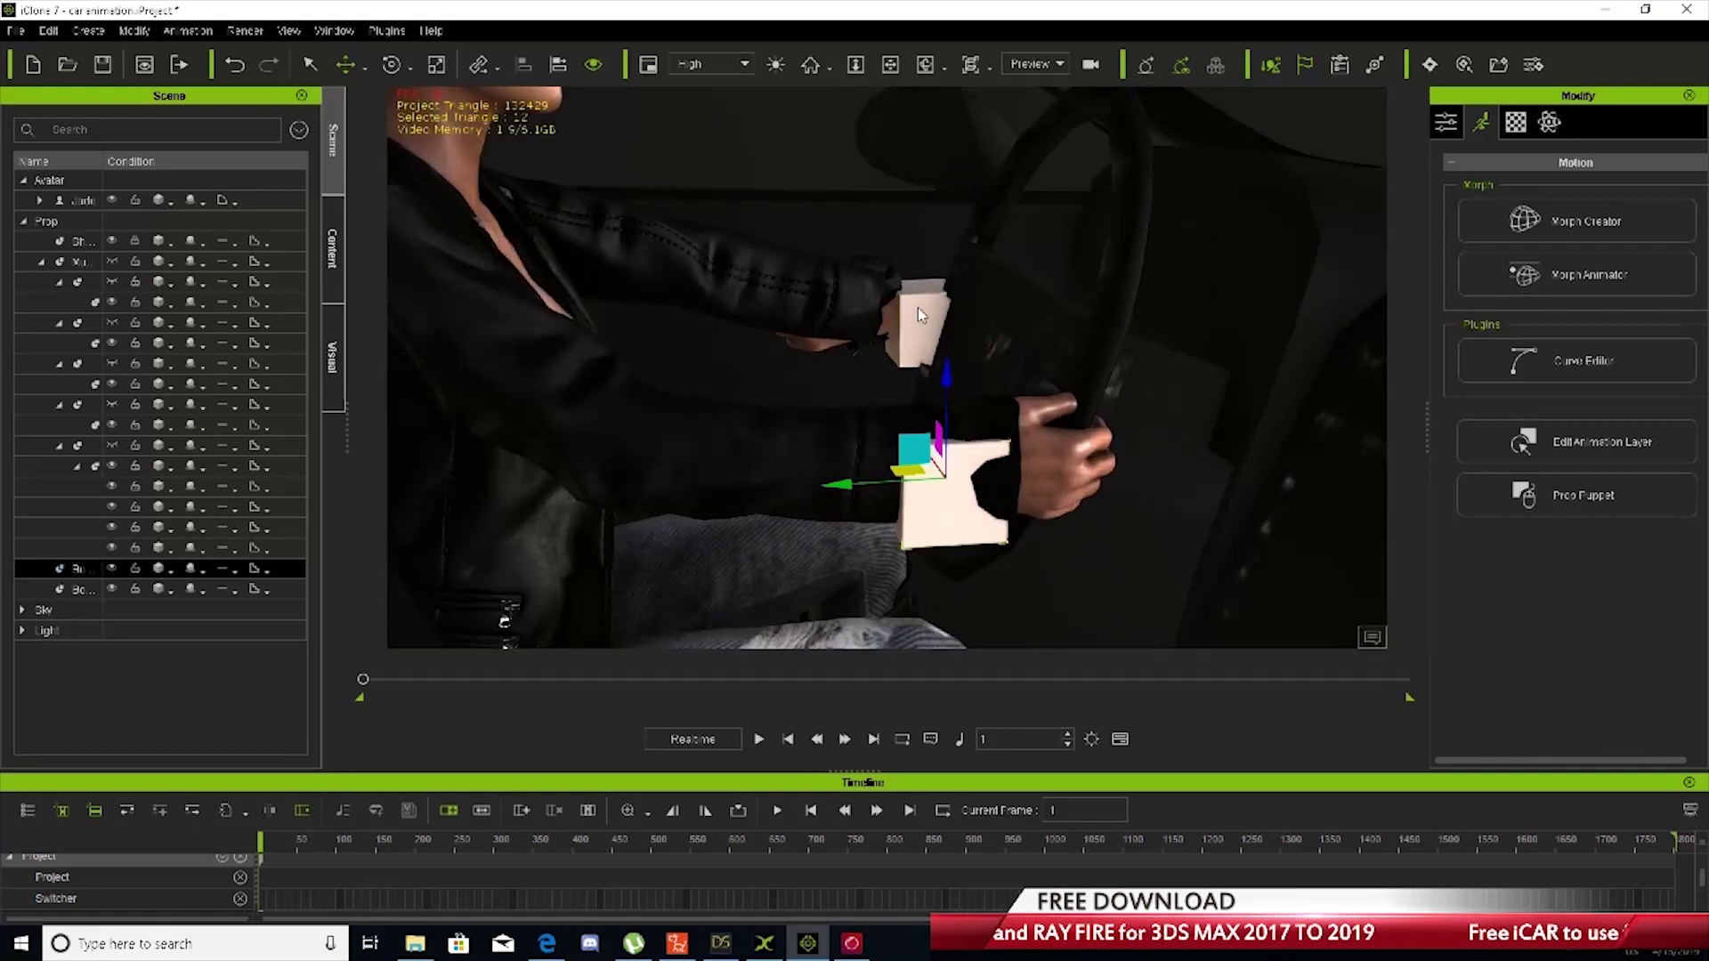
Attach the right-hand box to the steering wheel and set it as a dummy
right_click(950, 513)
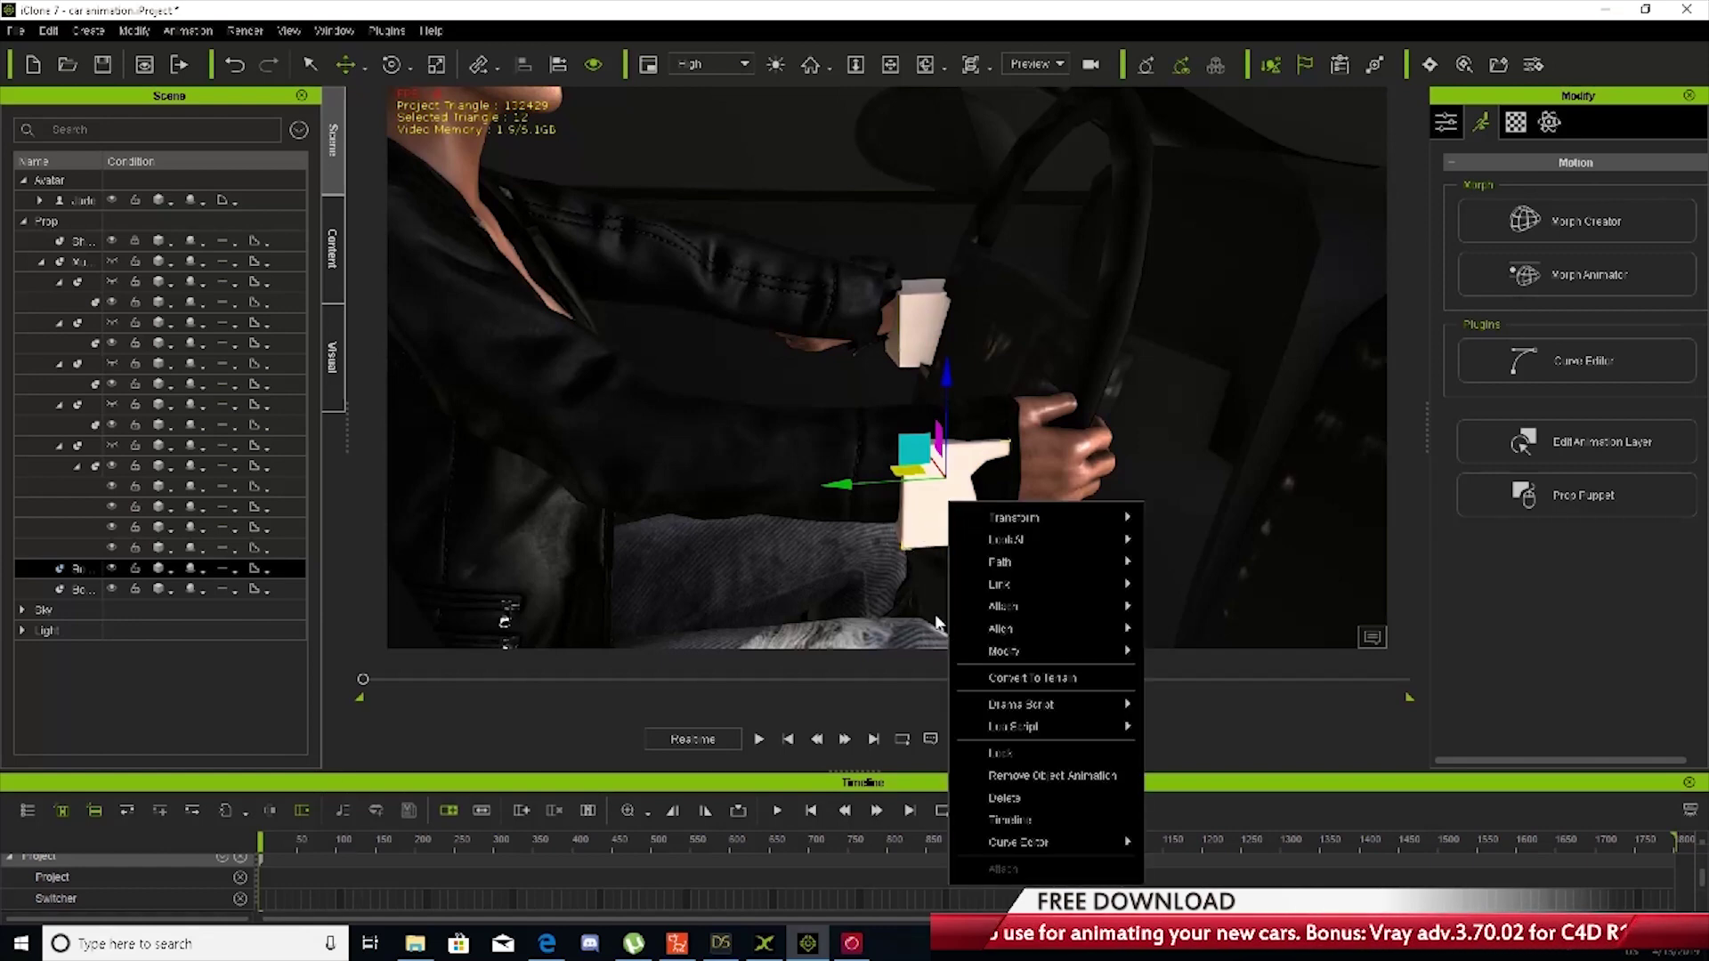
mouse_move(1023, 616)
left_click(1188, 611)
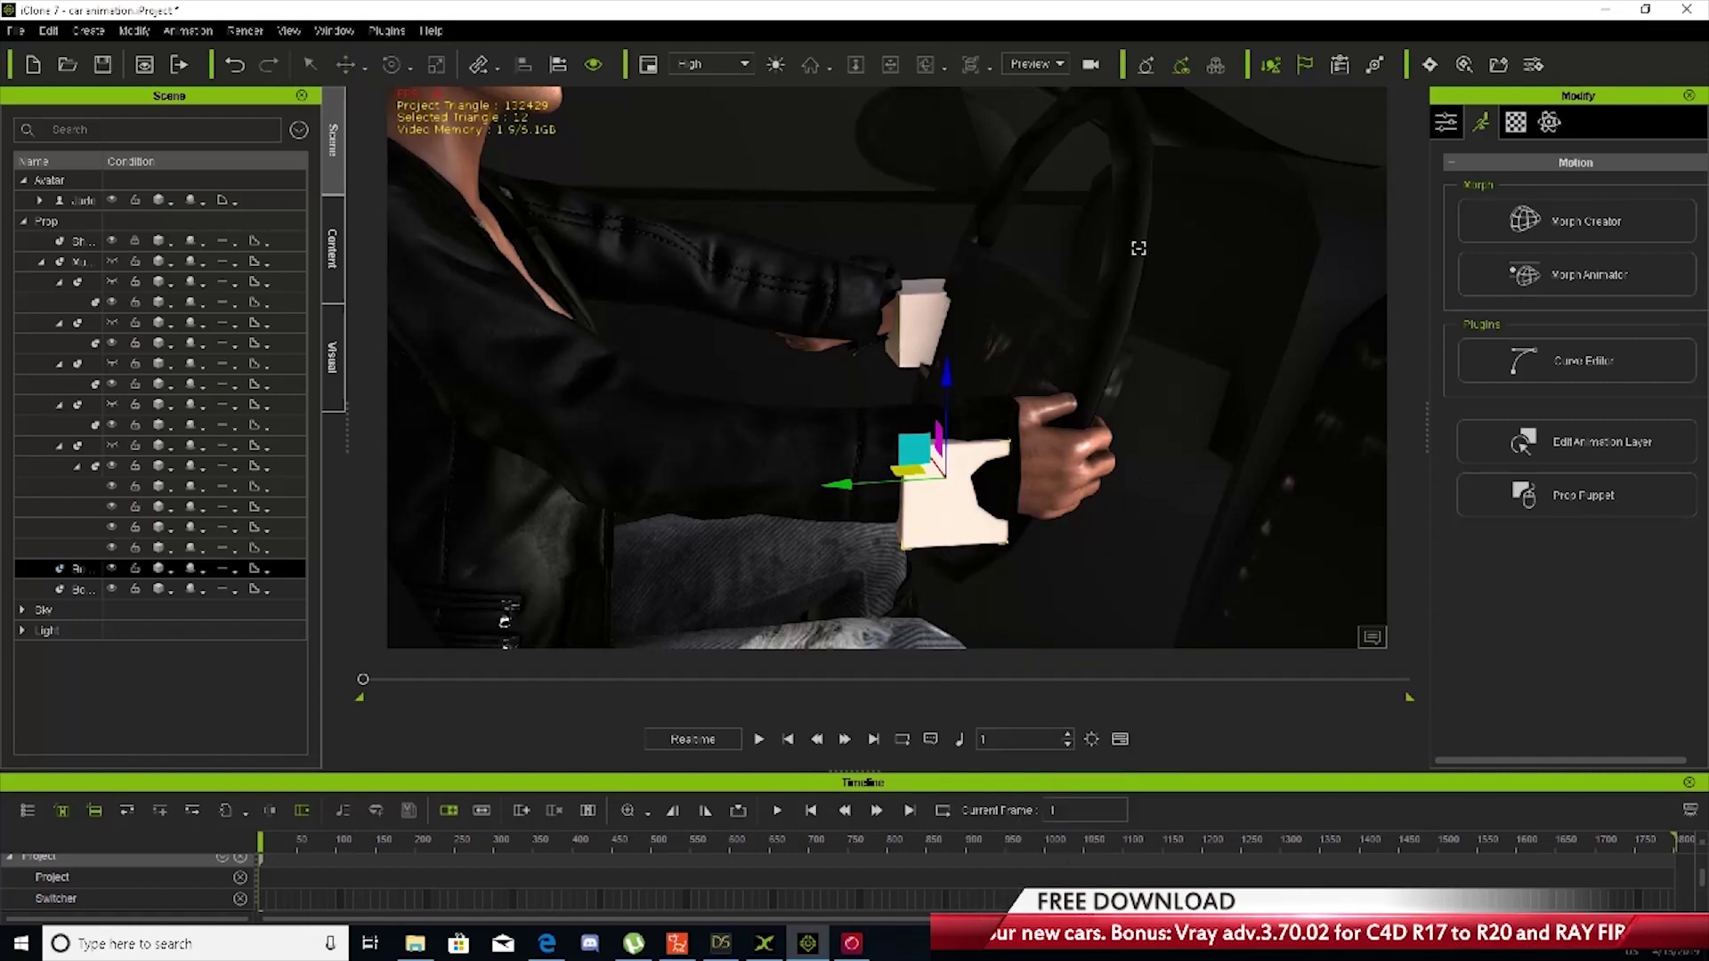
left_click(1138, 248)
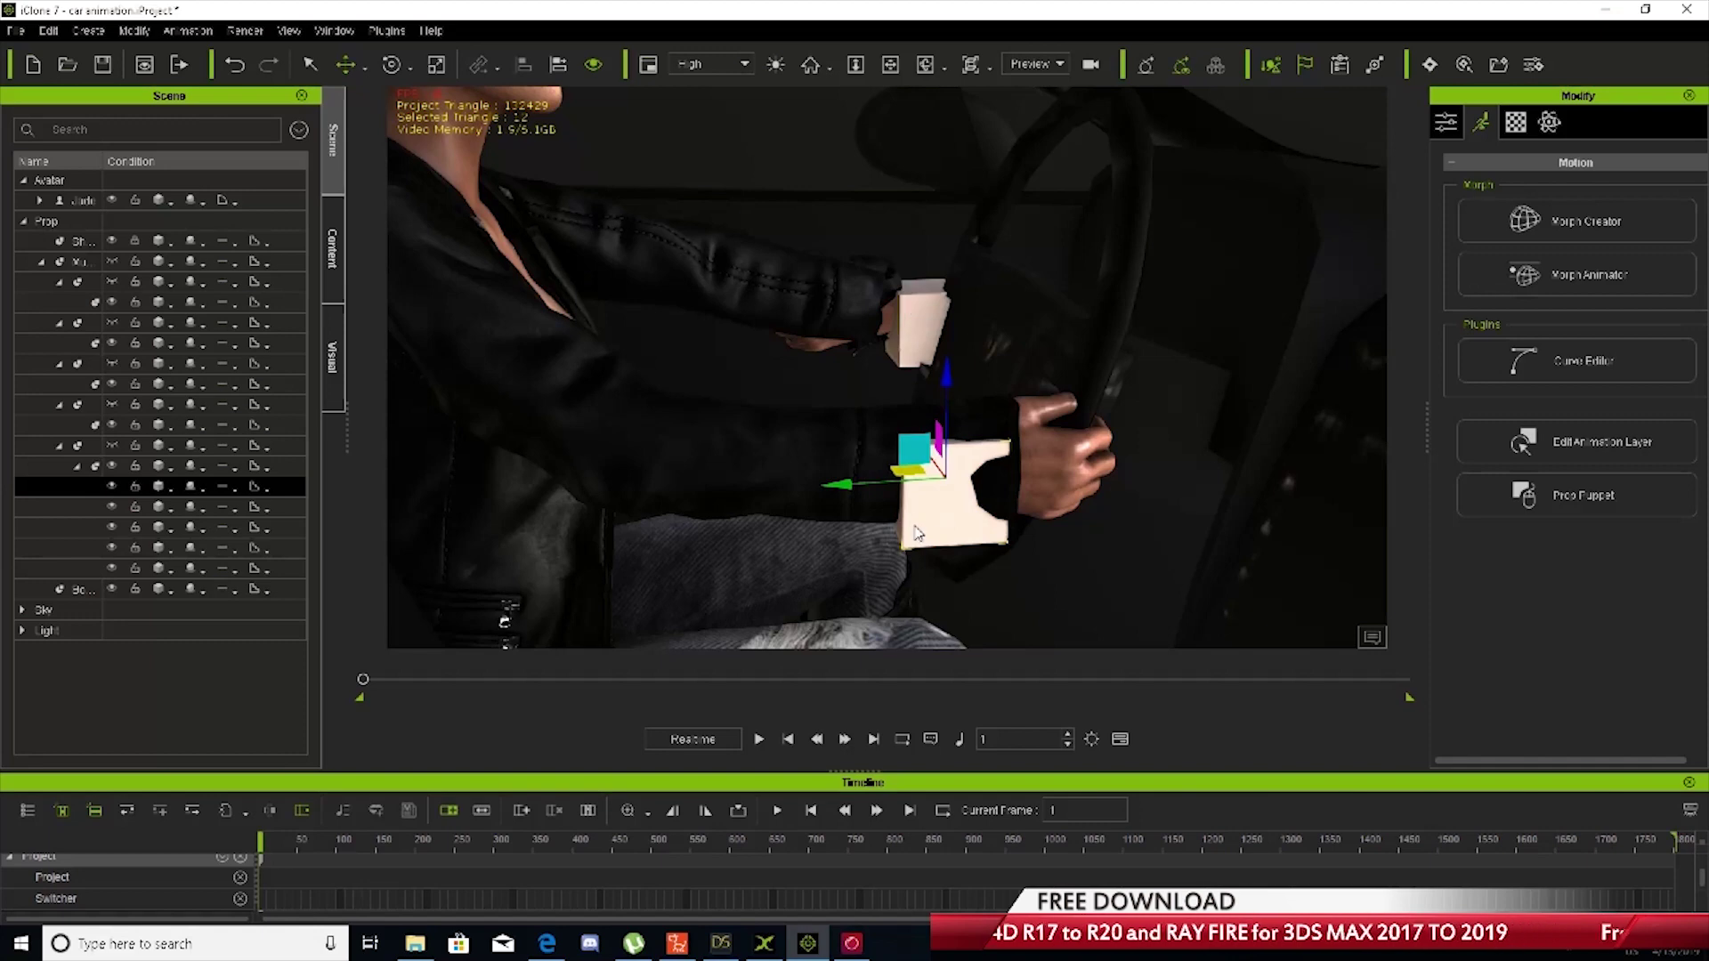
left_click(1445, 125)
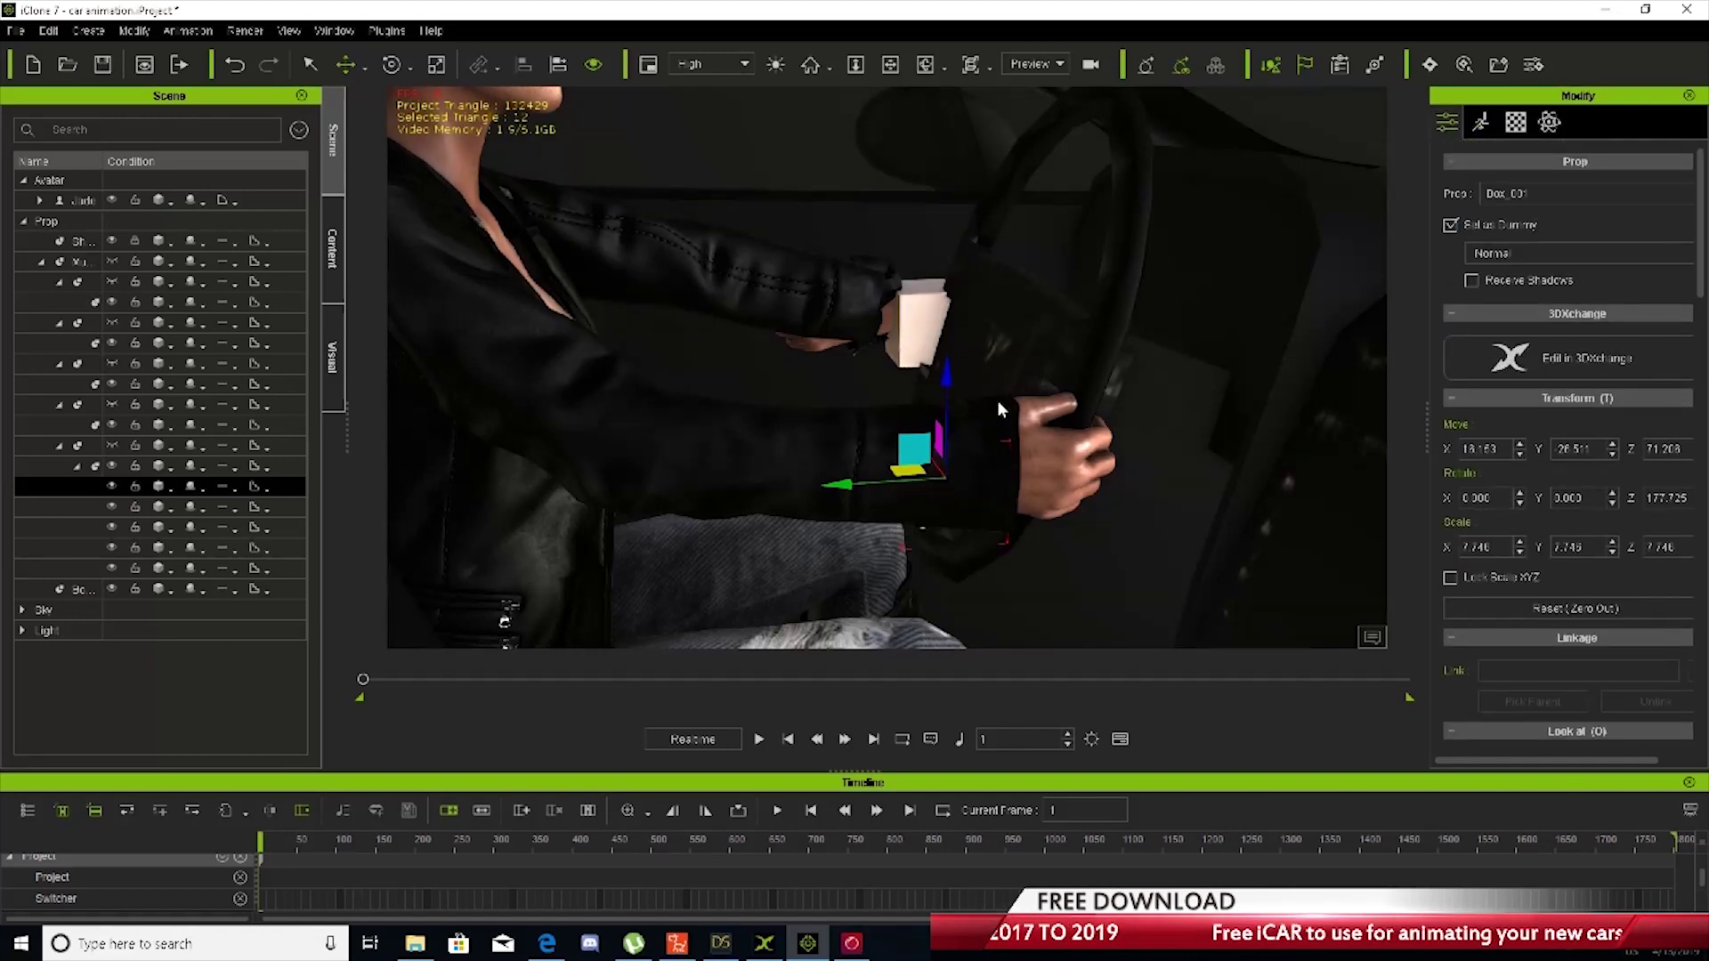
Set the pivot of the smallcar(0) prop to its center point
left_click(909, 314)
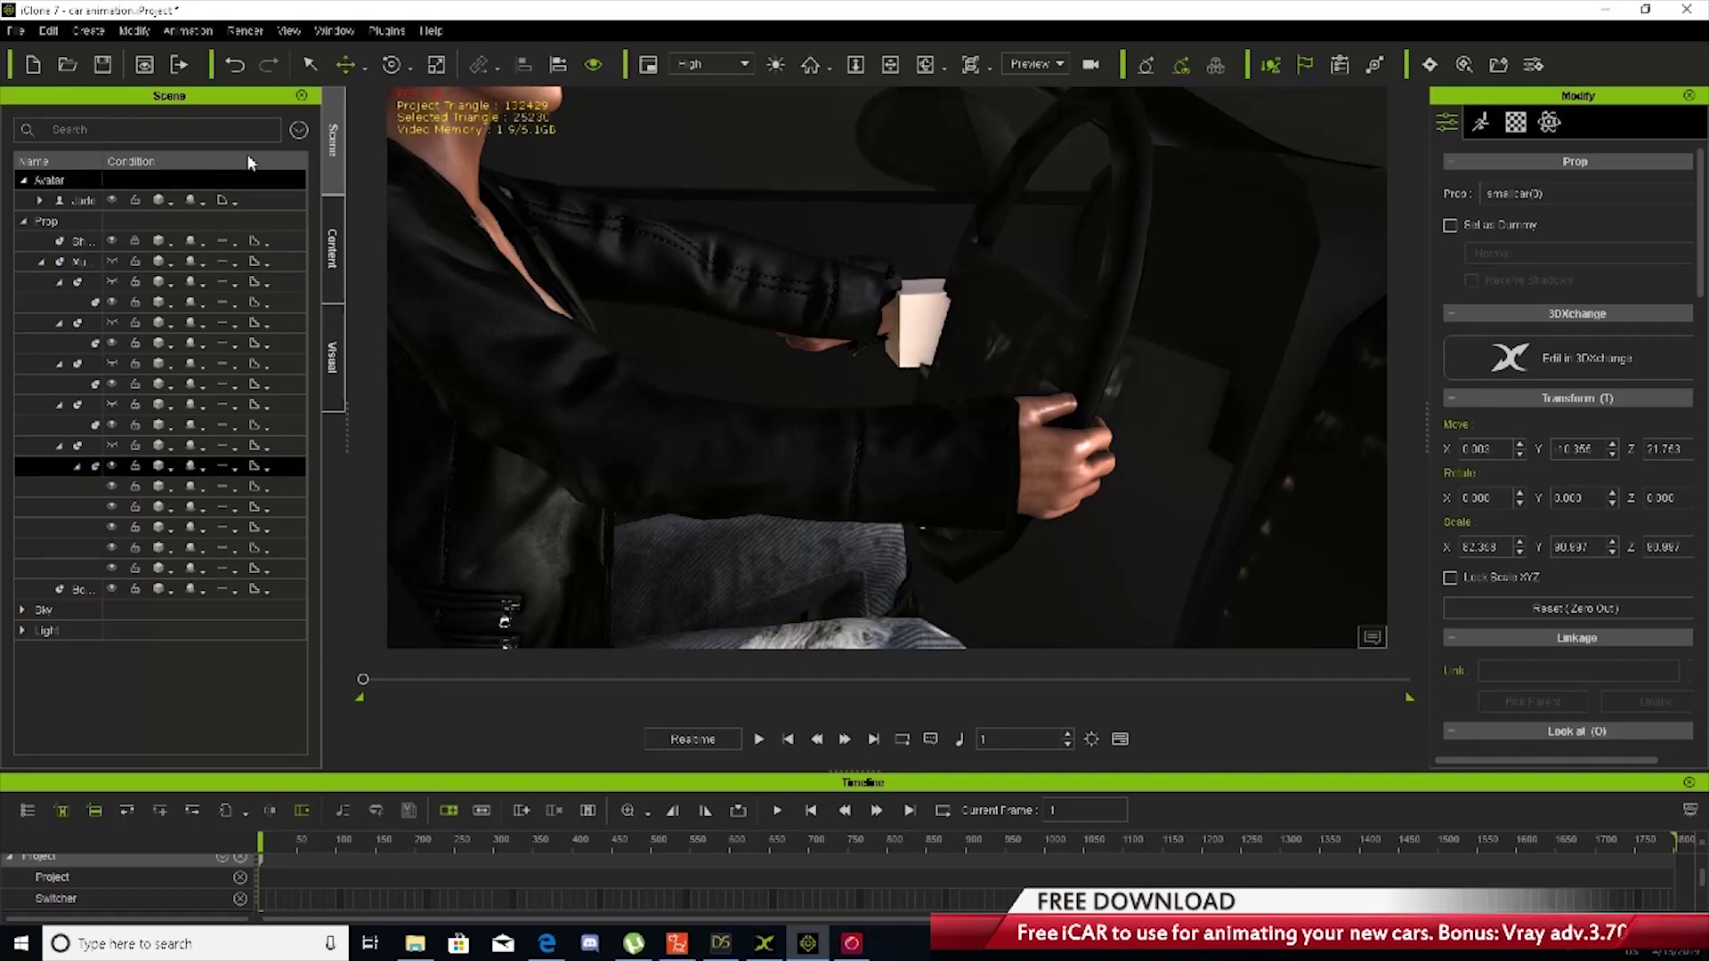
scroll(918, 364, "down", 6)
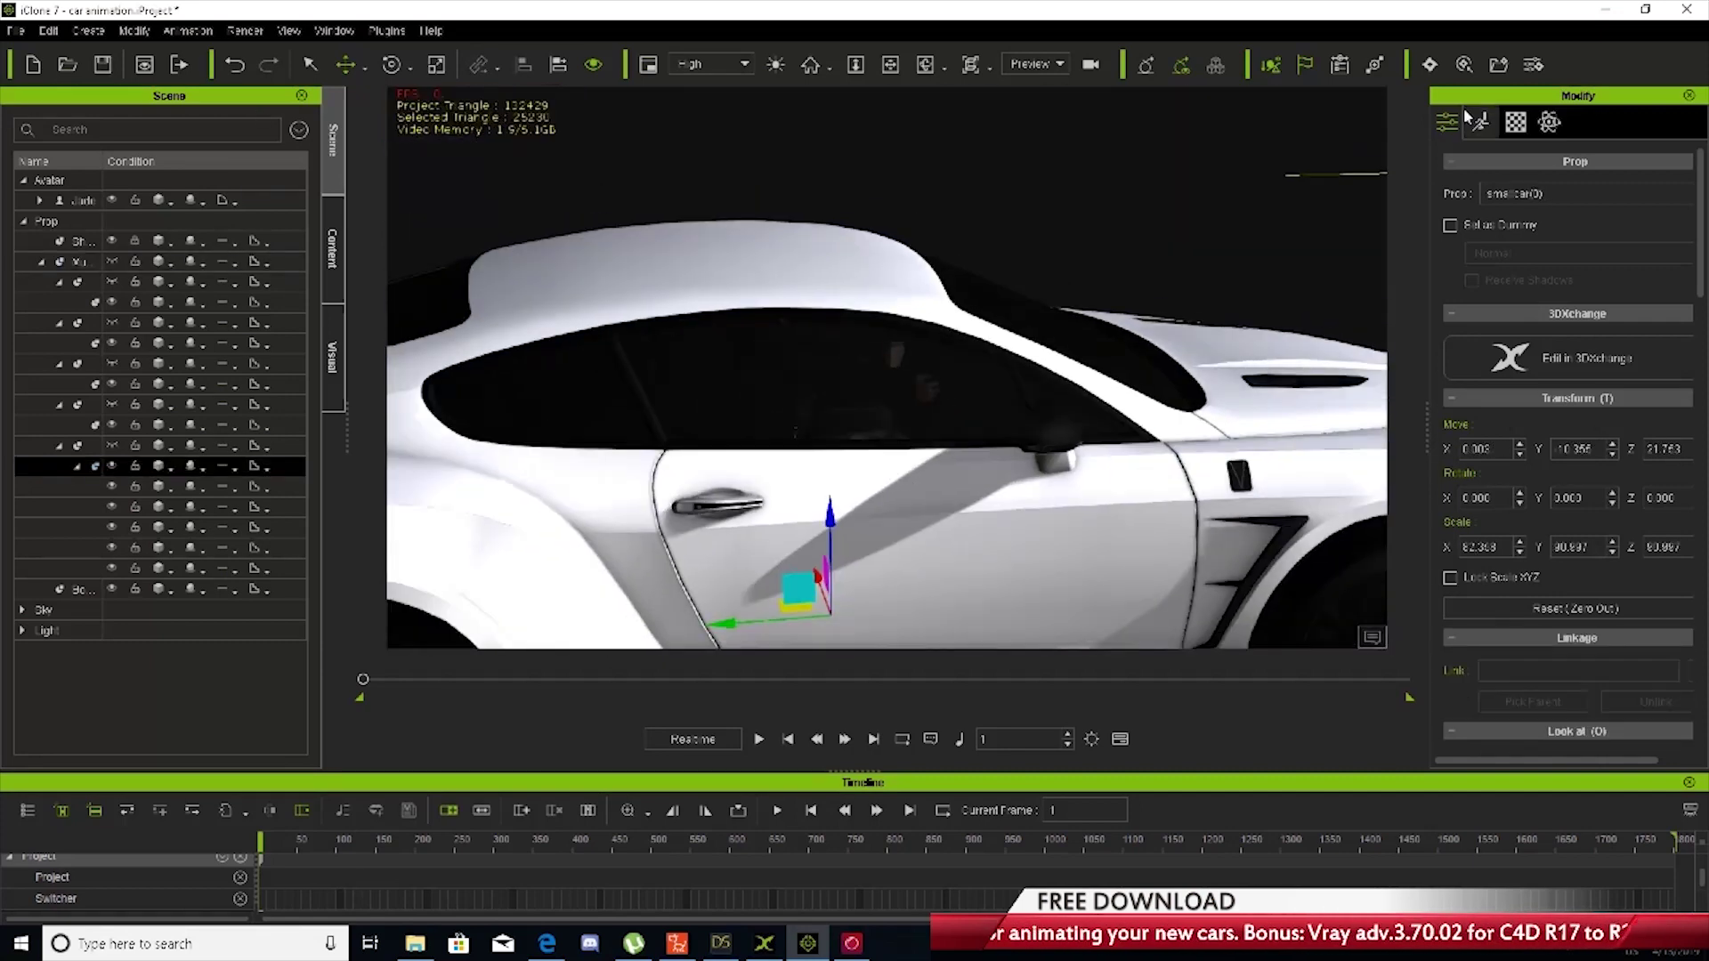
left_click(1478, 122)
scroll(1571, 534, "down", 5)
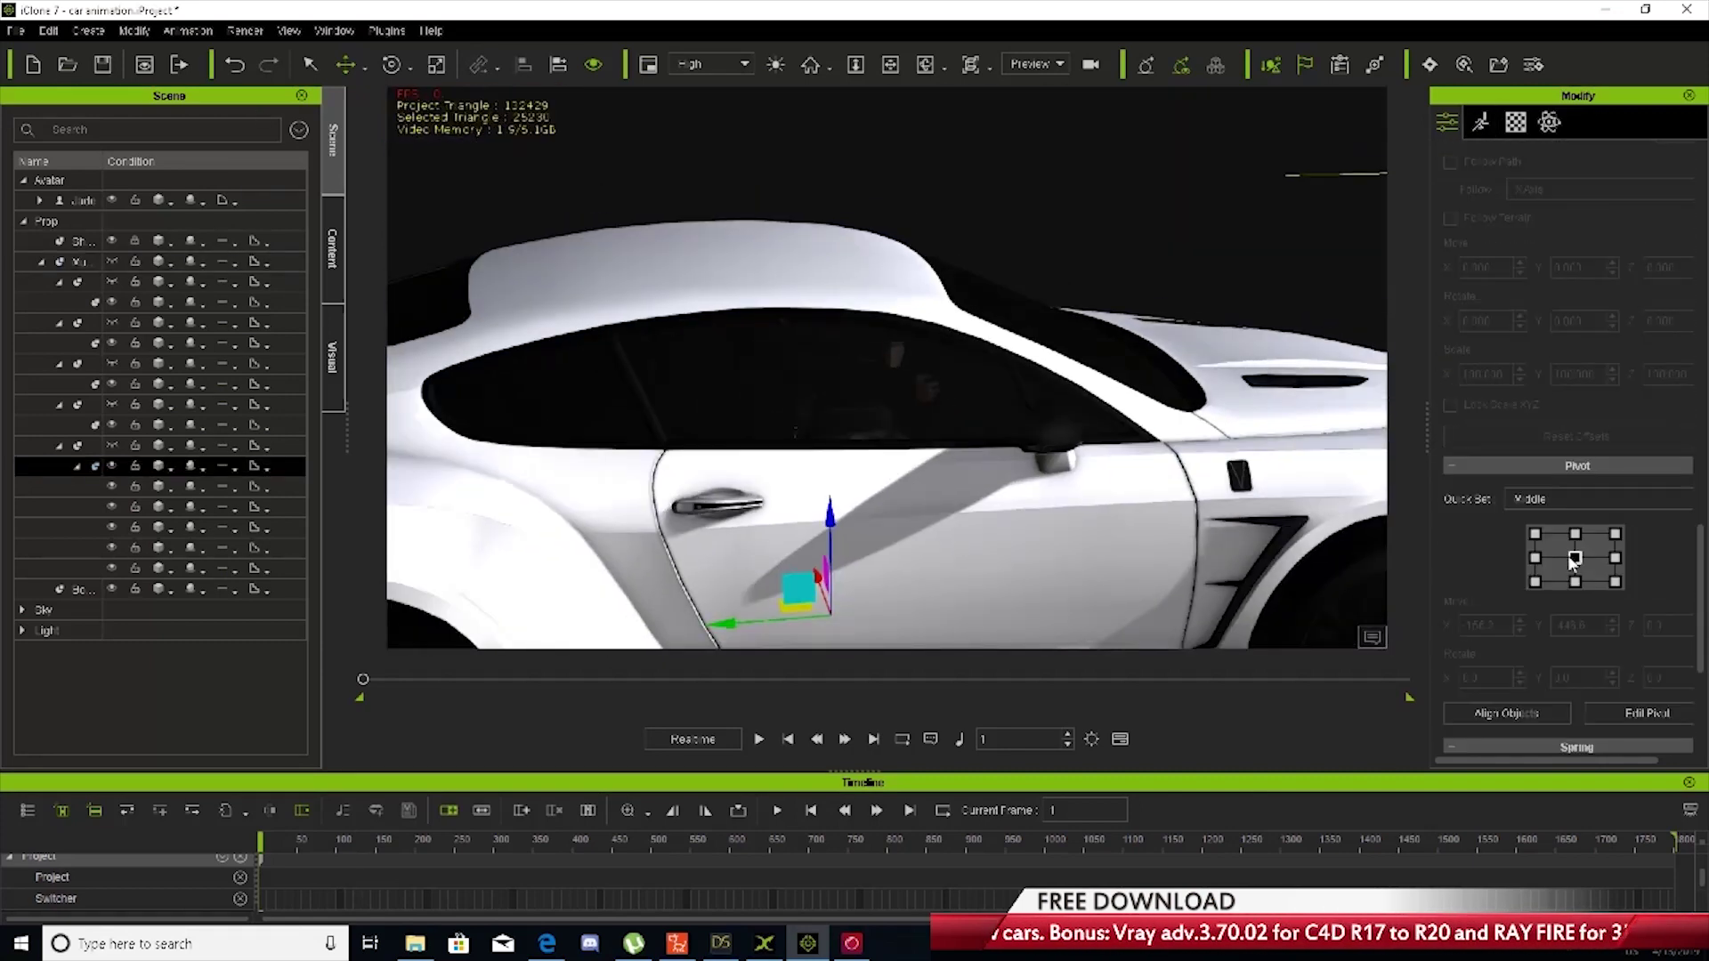
left_click(1575, 558)
scroll(931, 301, "up", 6)
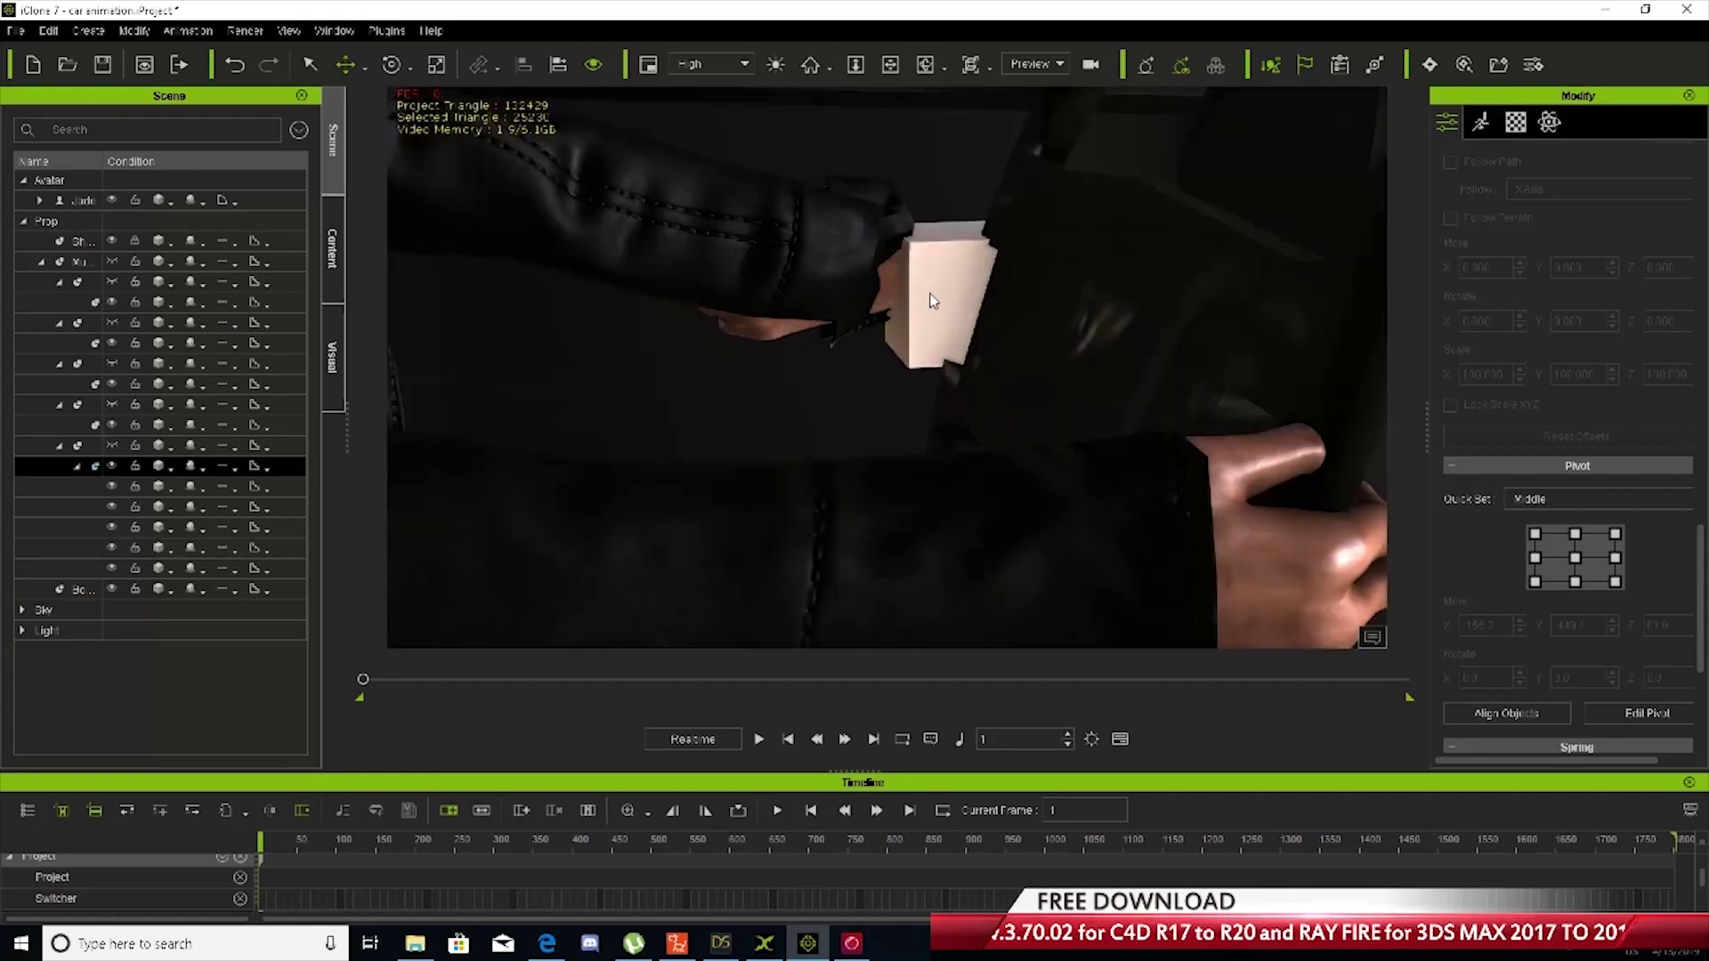
Rotate the left-hand box to adjust the angle of Jade's left hand on the steering wheel
left_click(932, 301)
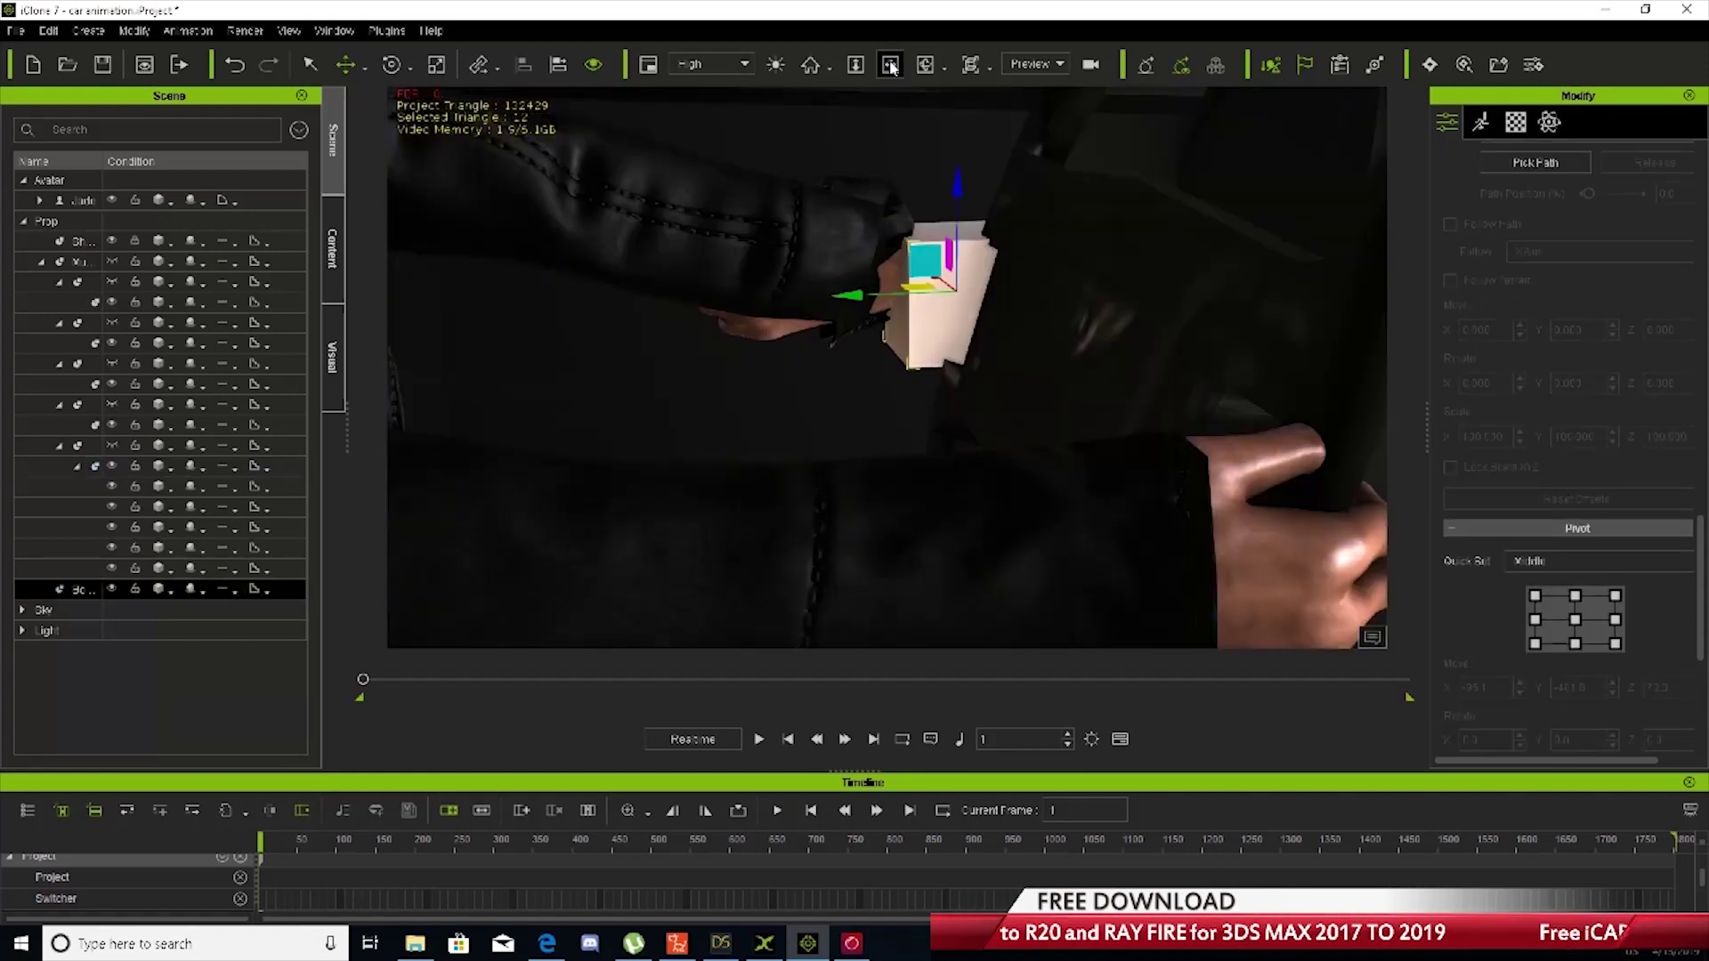
left_click(399, 68)
left_click_drag(935, 304, 837, 339)
Move the left-hand box along X and raise it slightly until the hand grips the steering wheel rim
left_click(345, 65)
right_click_drag(957, 412, 1000, 427)
middle_click_drag(1000, 428, 1070, 594)
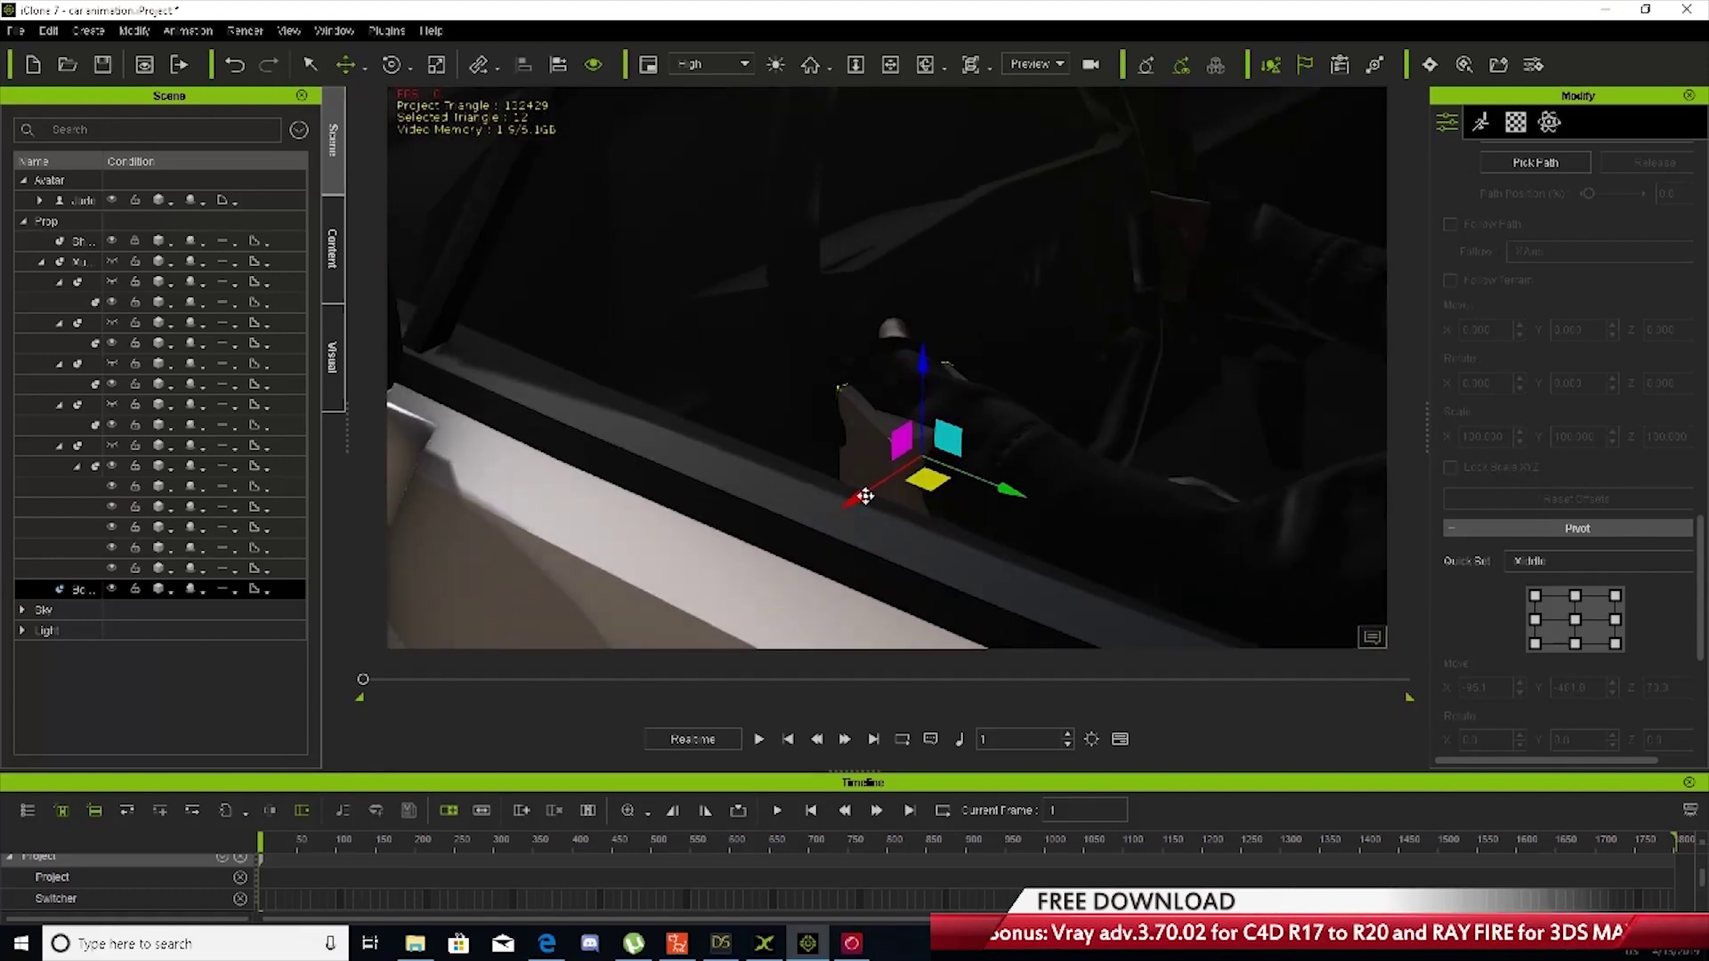
left_click_drag(851, 502, 790, 539)
left_click_drag(864, 418, 866, 412)
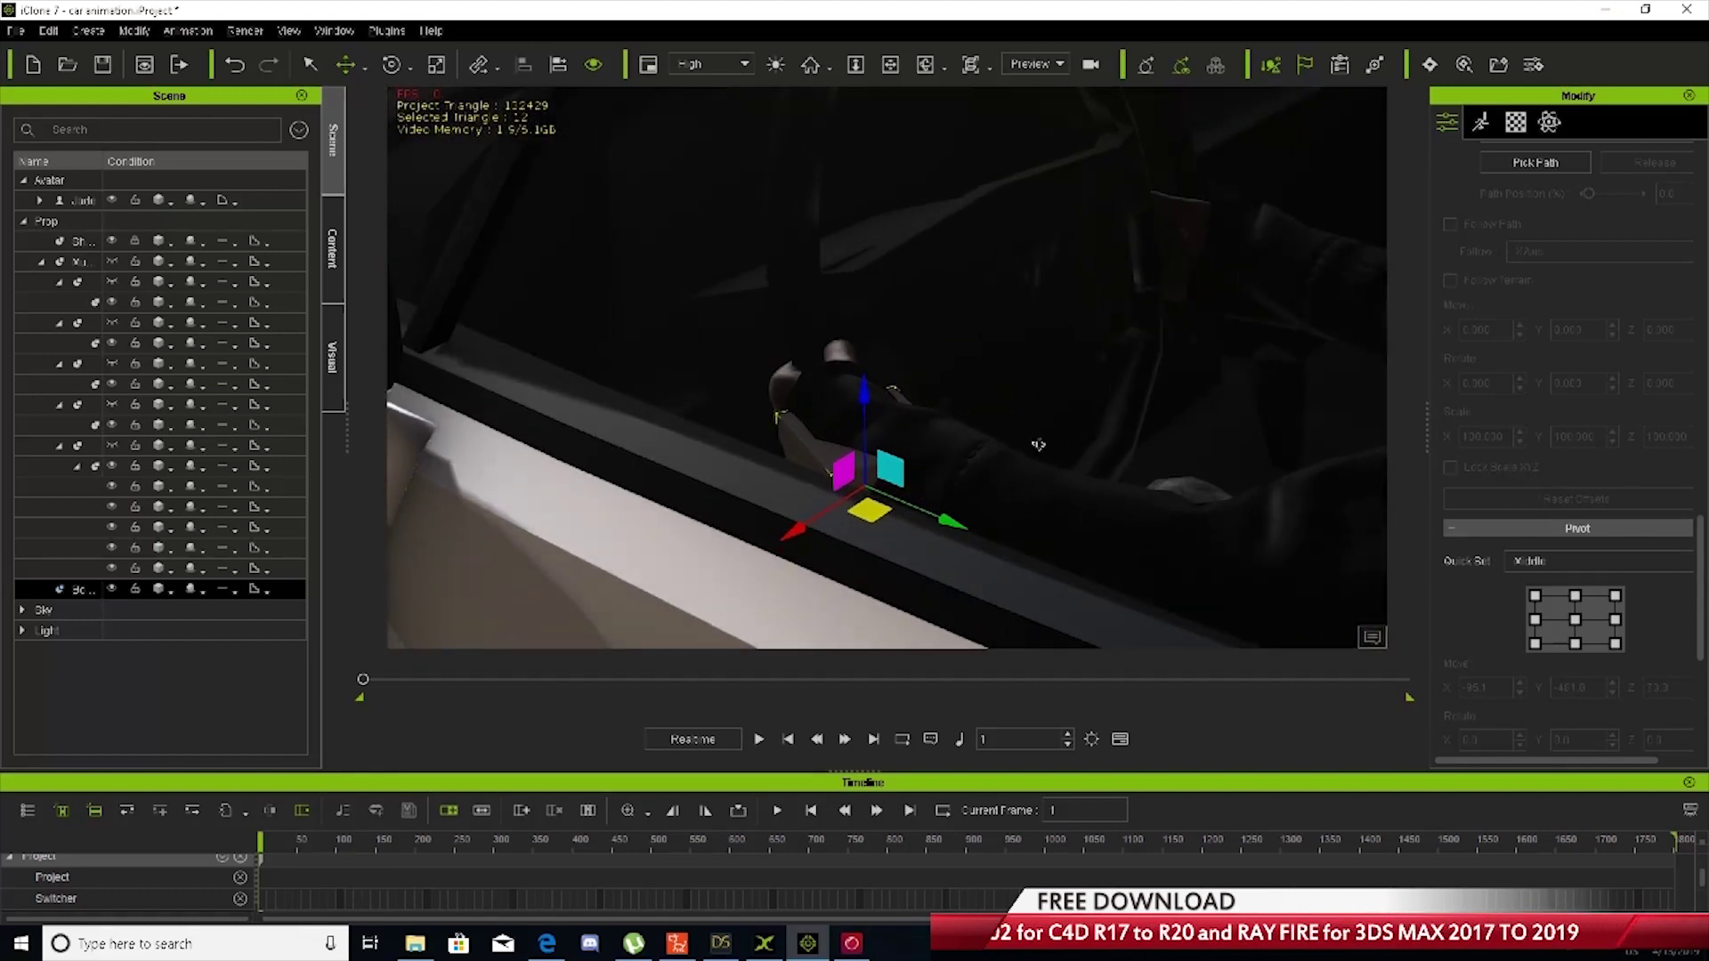
right_click_drag(1038, 446, 1128, 505)
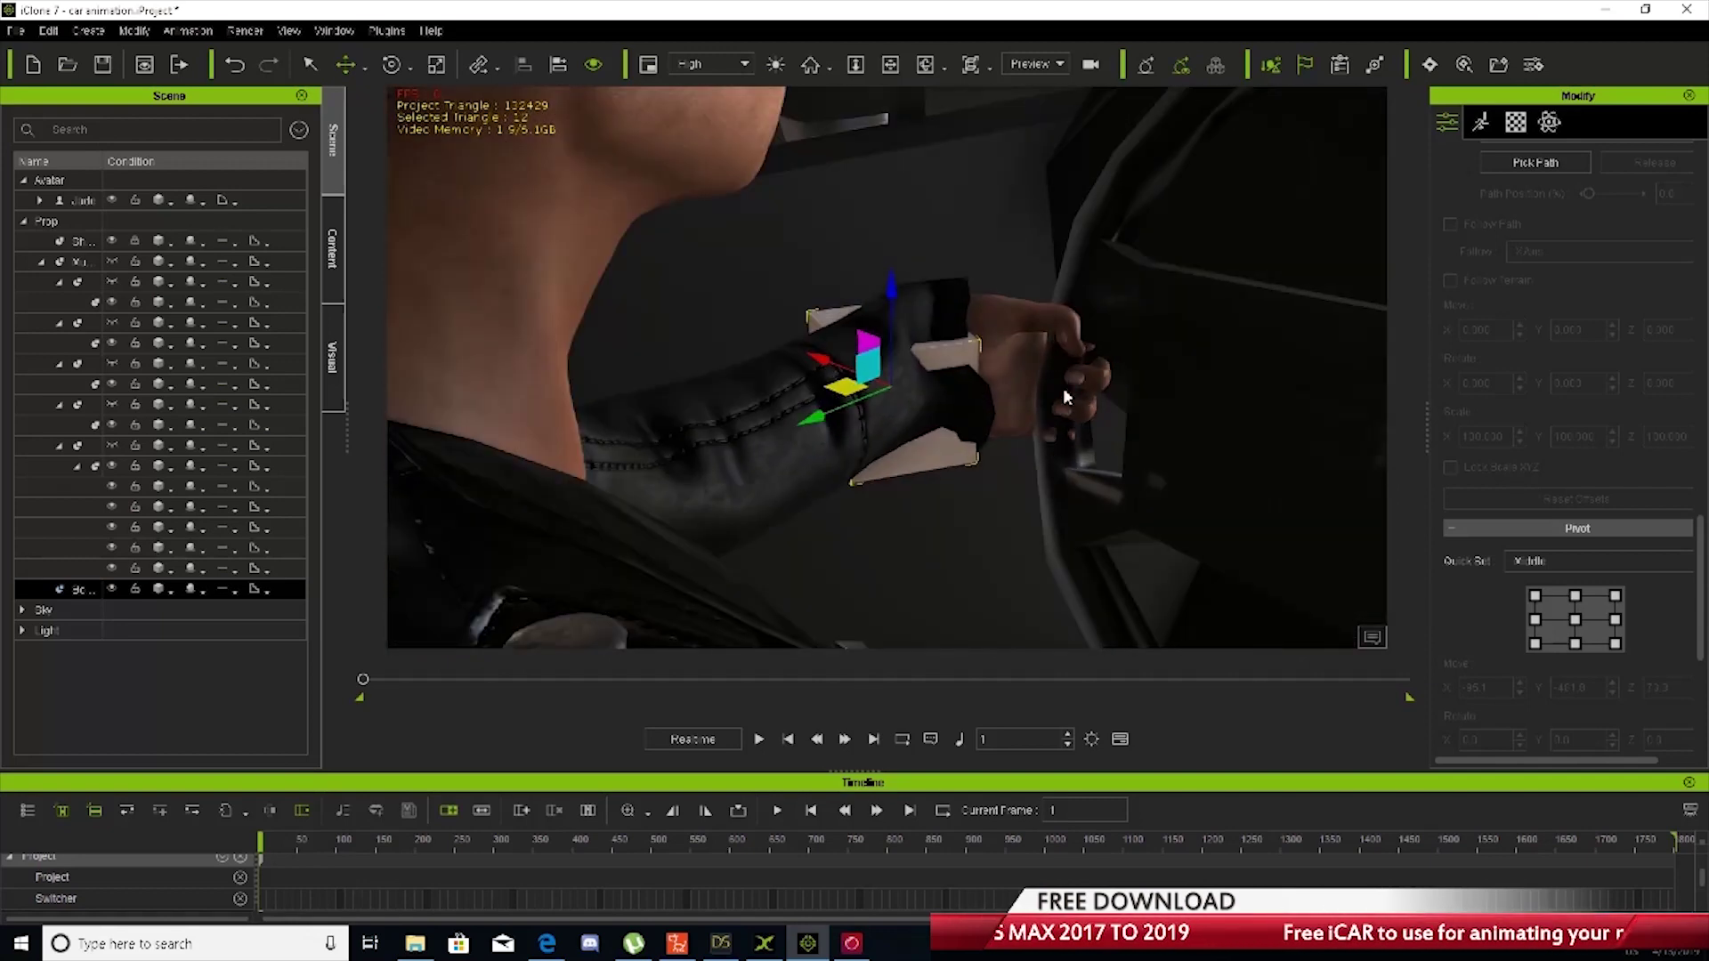
right_click_drag(1138, 498, 857, 346)
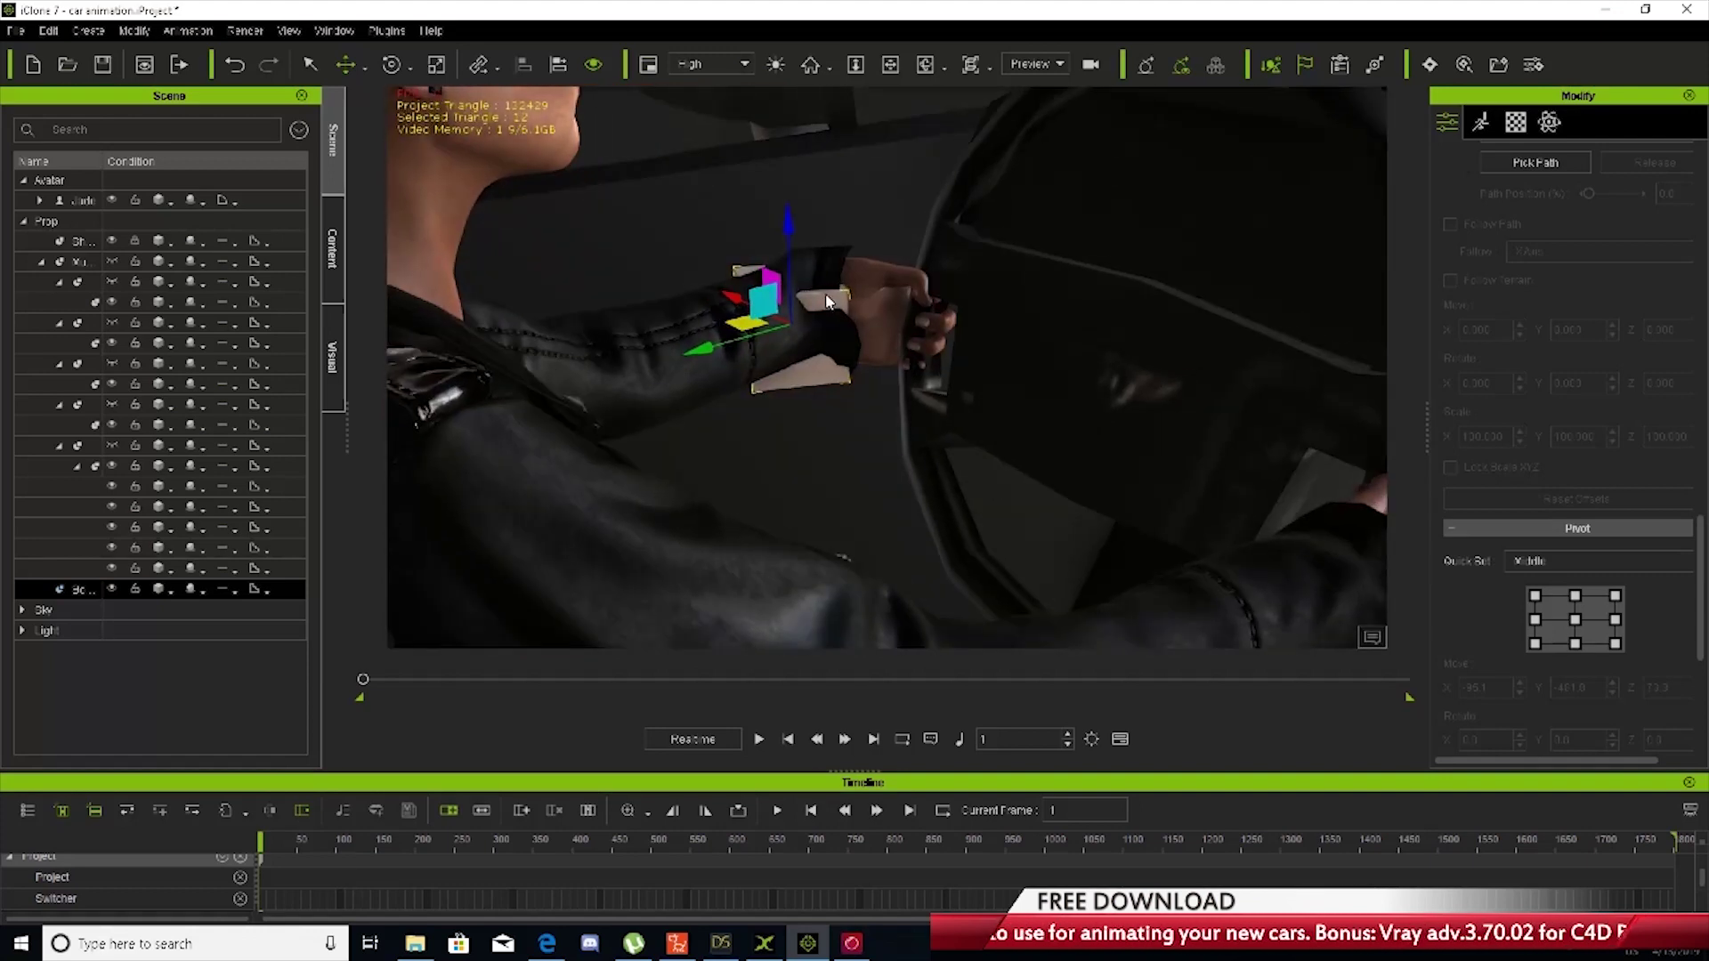
Attach the left-hand box to the steering wheel
right_click(826, 303)
mouse_move(941, 408)
left_click(1054, 405)
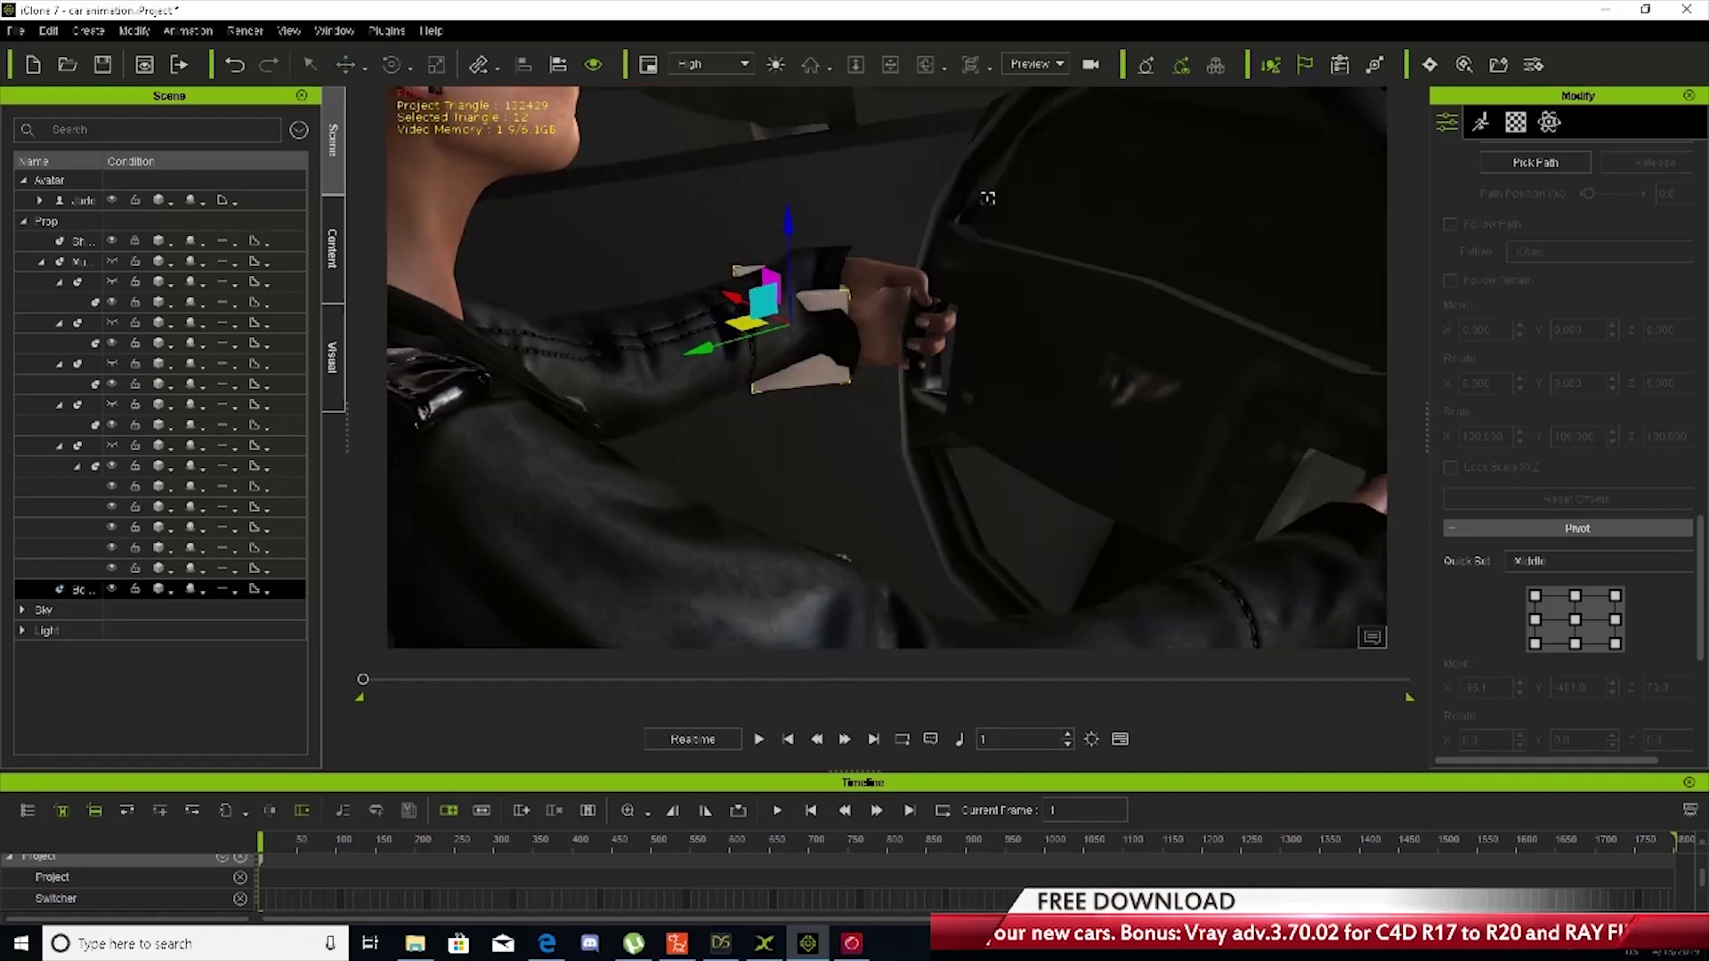
left_click(987, 171)
Go through the car's nested sub-props to identify the steering wheel parts and where the hand boxes are attached
right_click_drag(966, 510, 1045, 473)
right_click_drag(935, 487, 1020, 481)
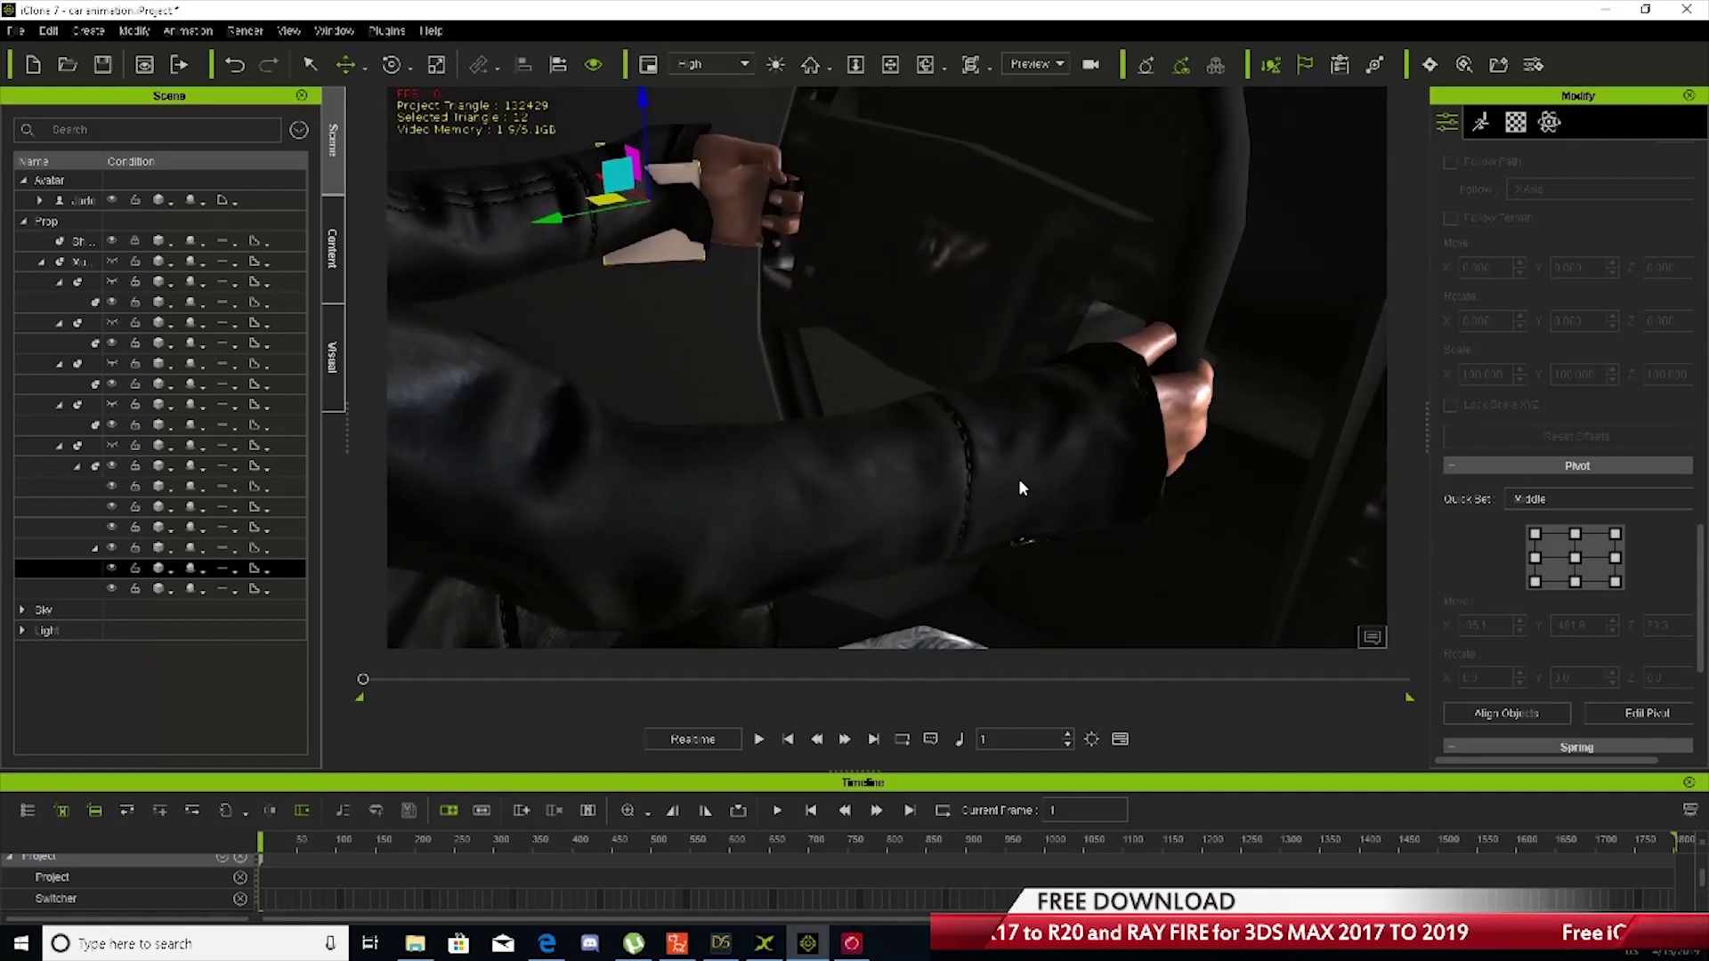
left_click(98, 588, "ctrl")
left_click(116, 566, "ctrl")
scroll(602, 457, "down", 5)
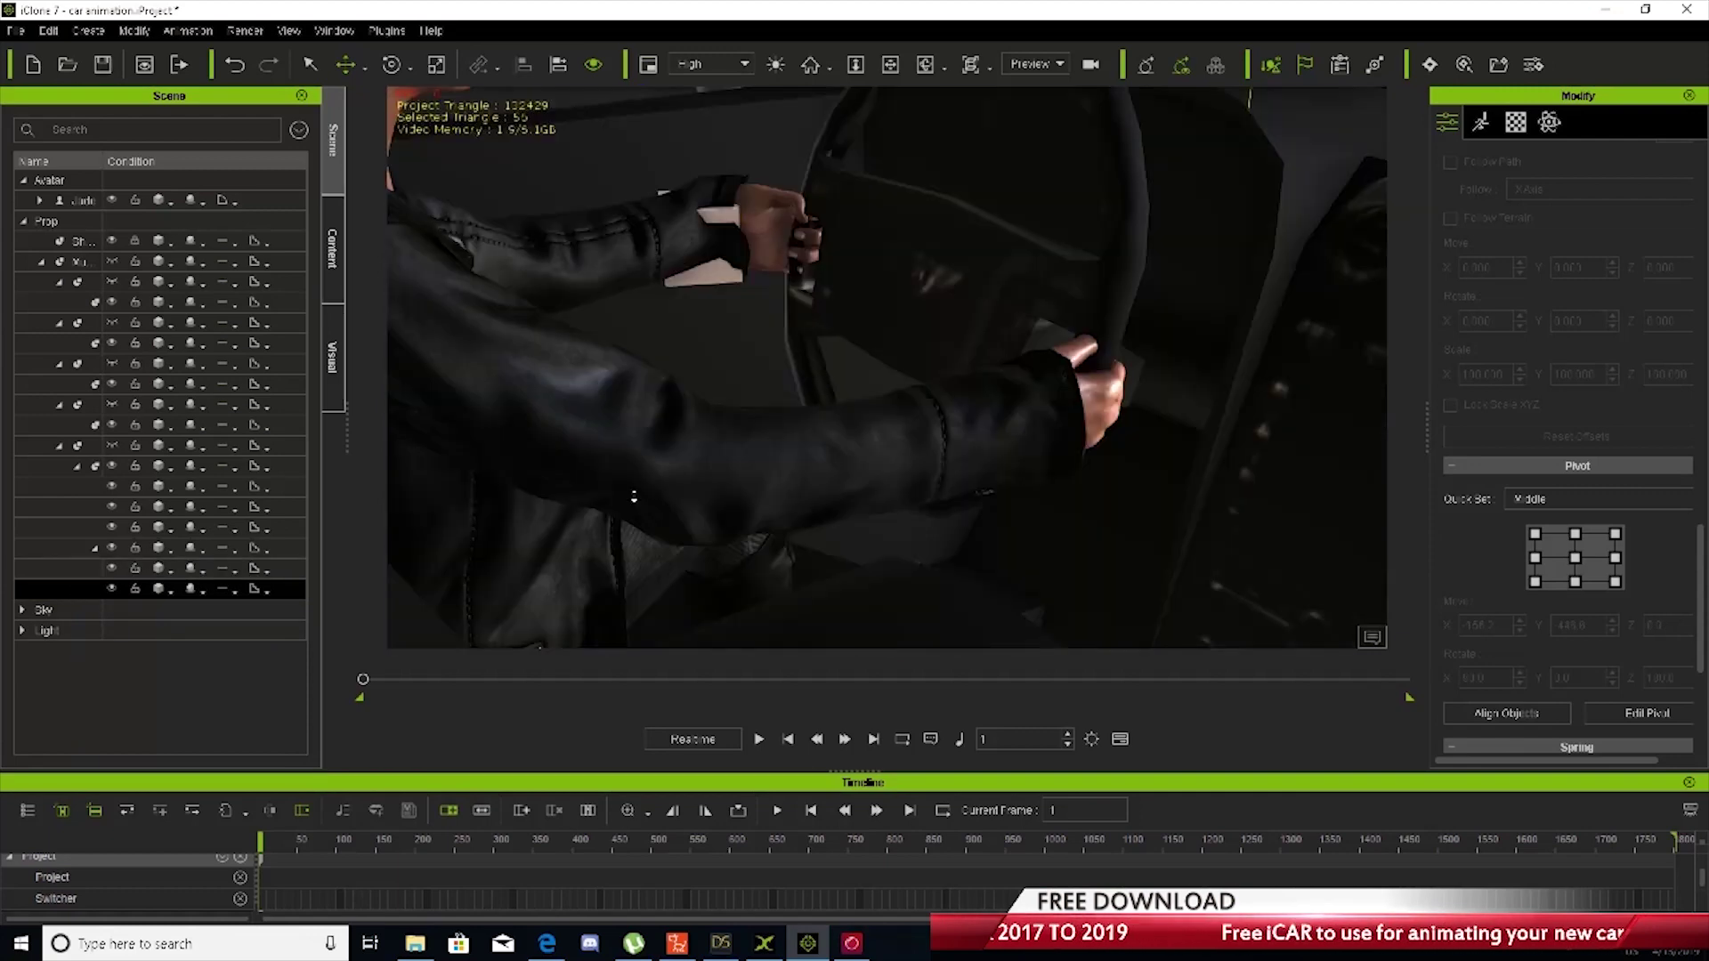
scroll(648, 531, "up", 8)
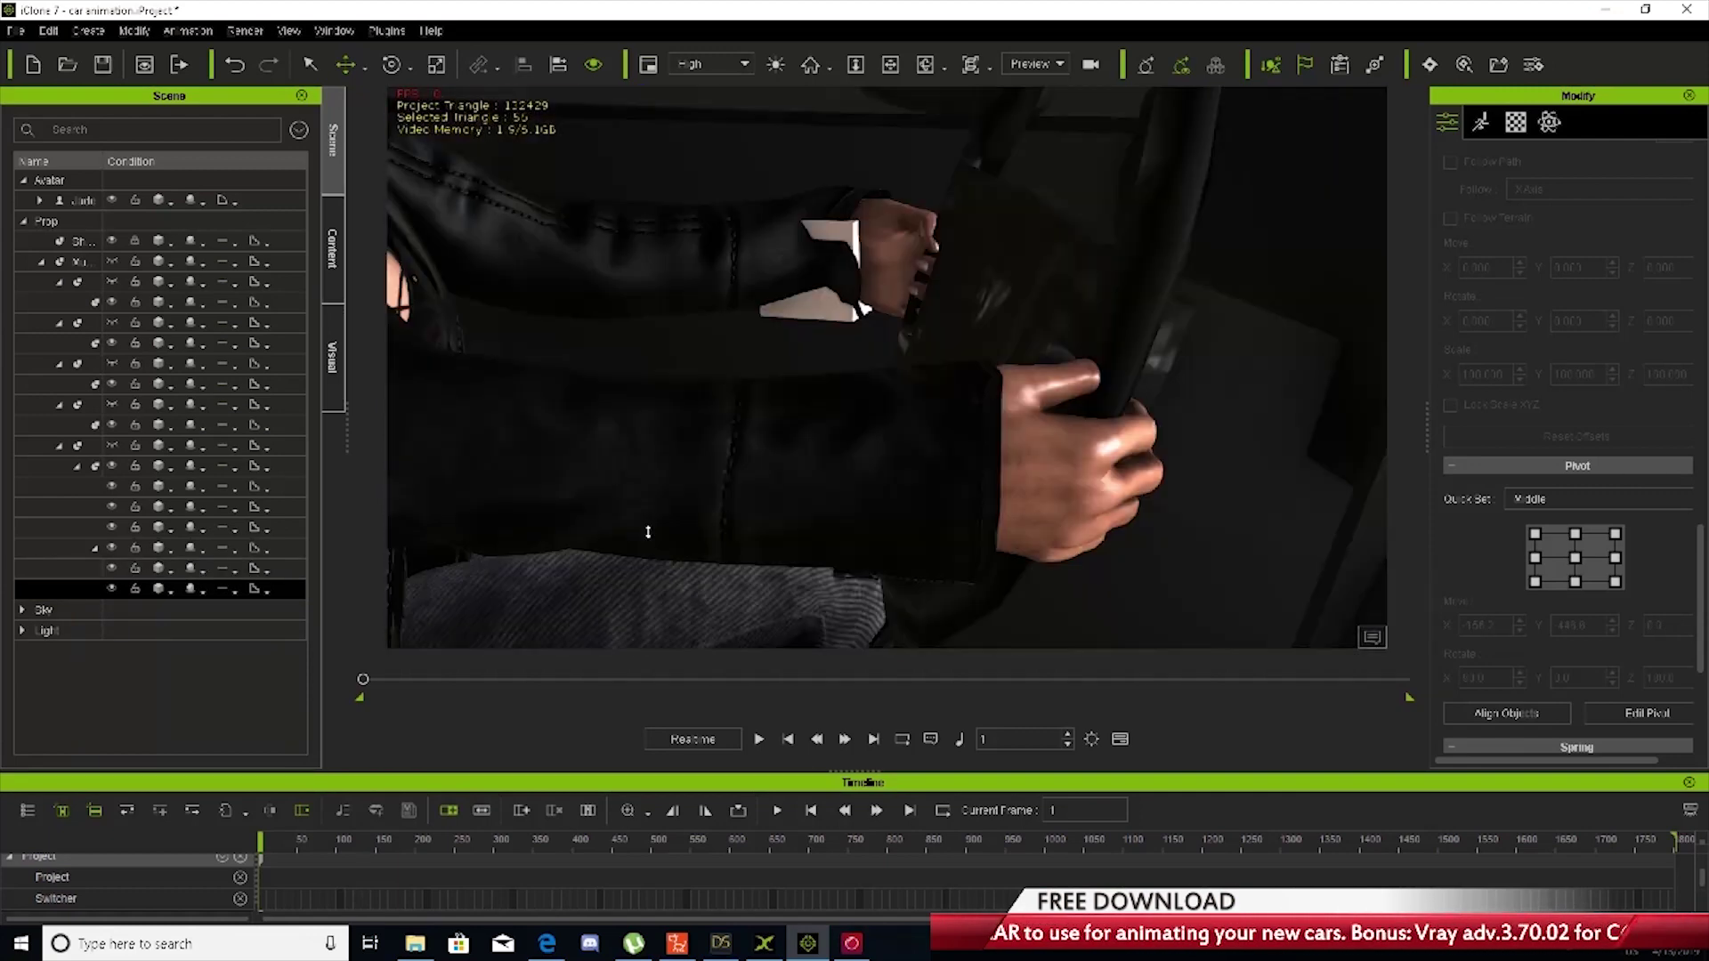
left_click(850, 236)
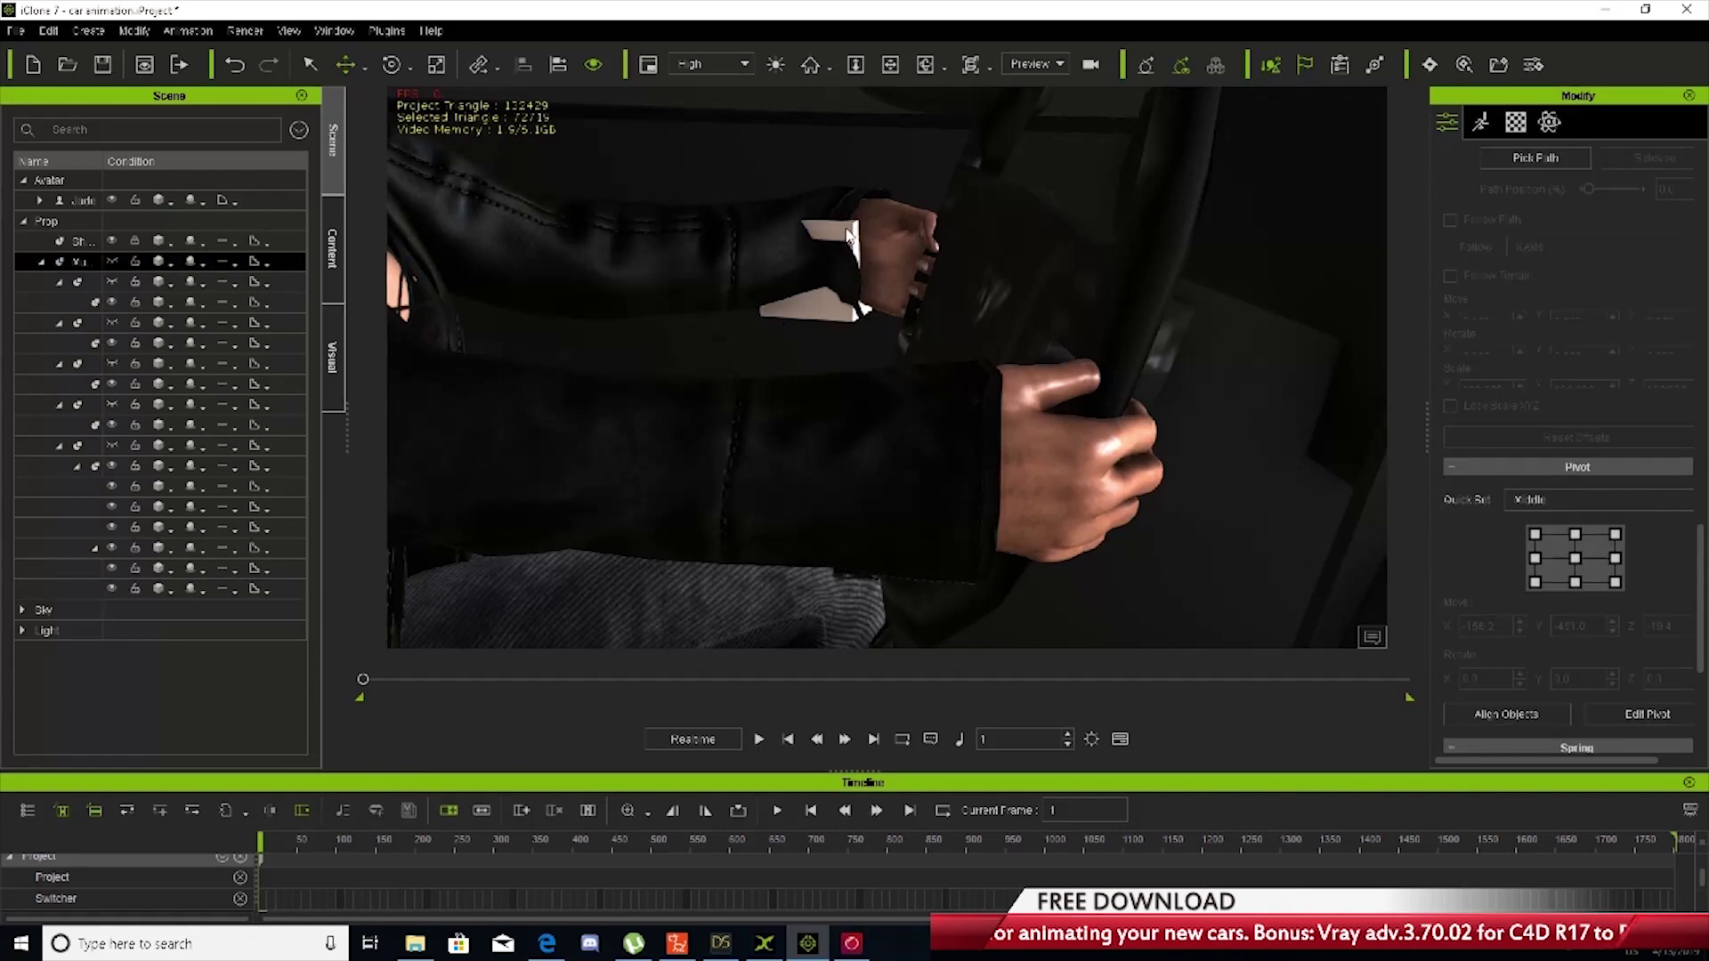
left_click(849, 236)
left_click(77, 588)
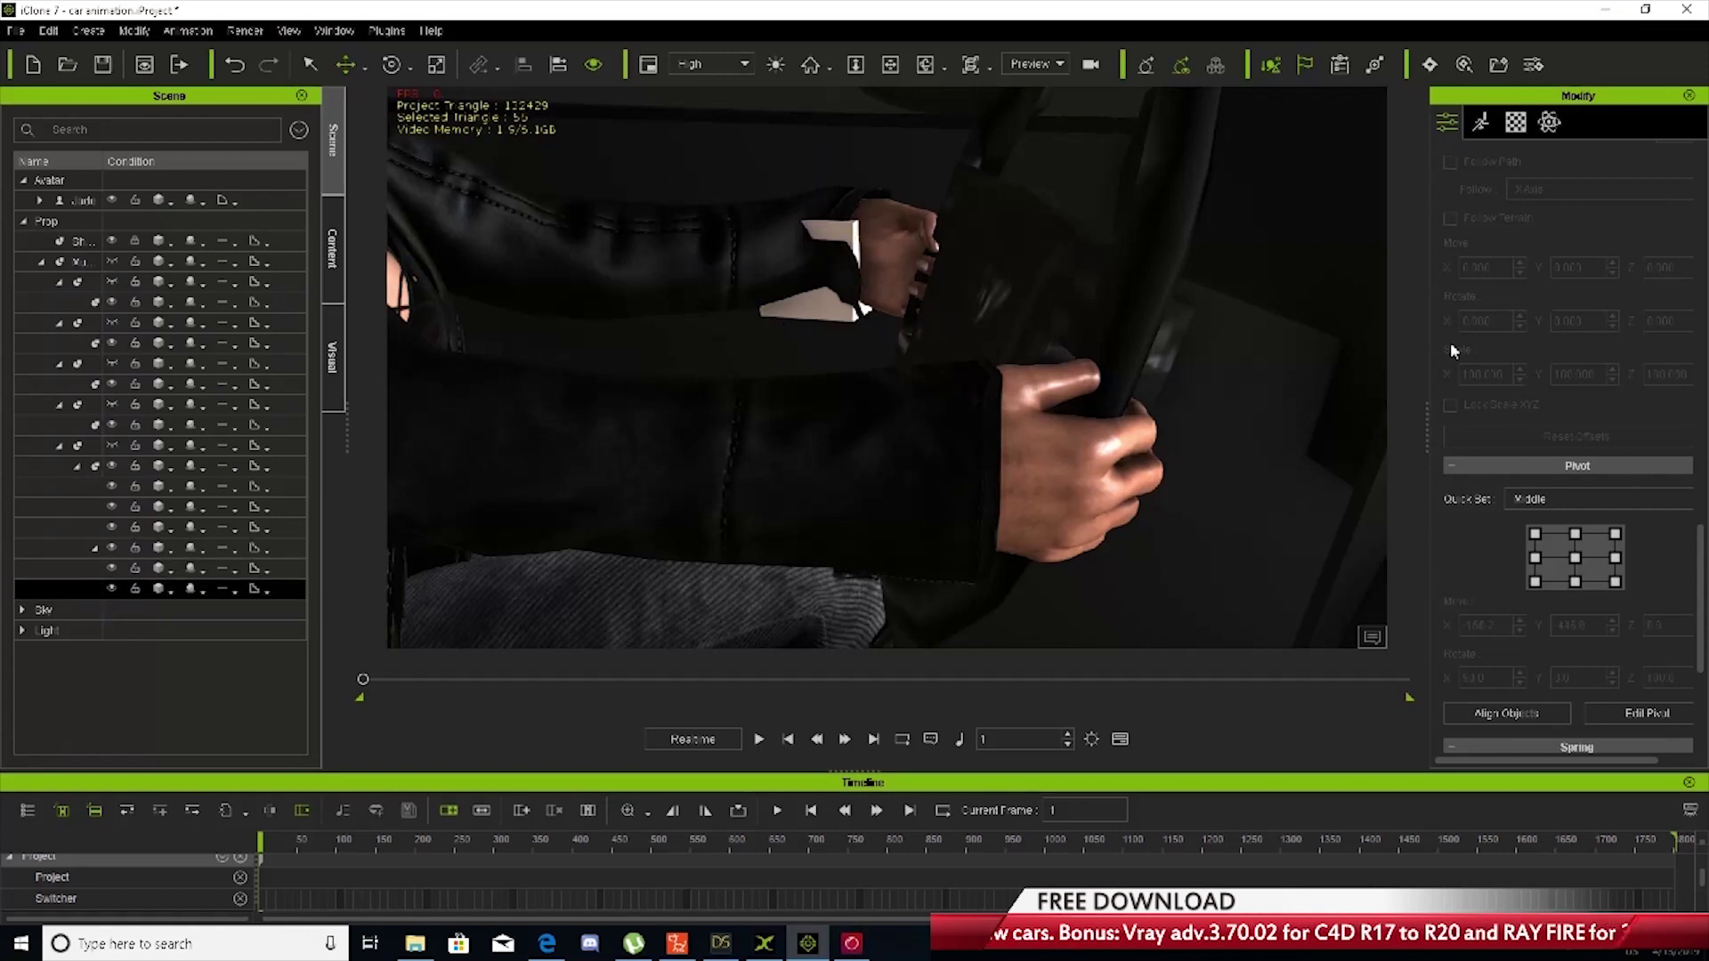
scroll(1691, 505, "up", 10)
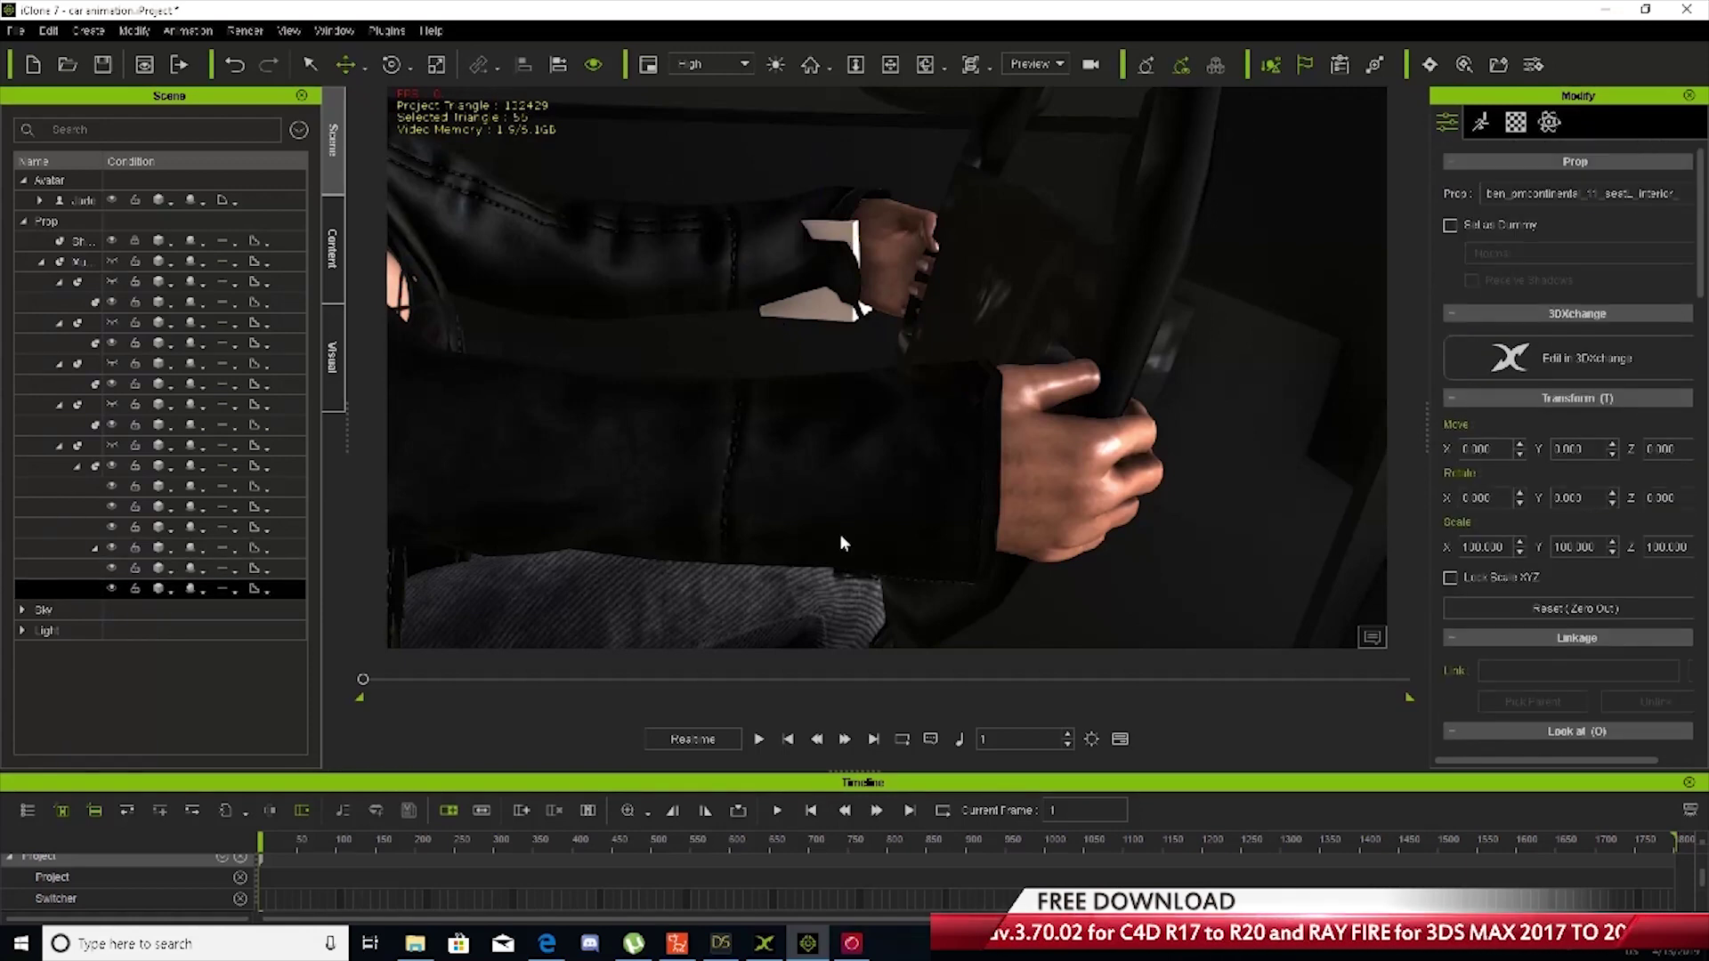
left_click(58, 551)
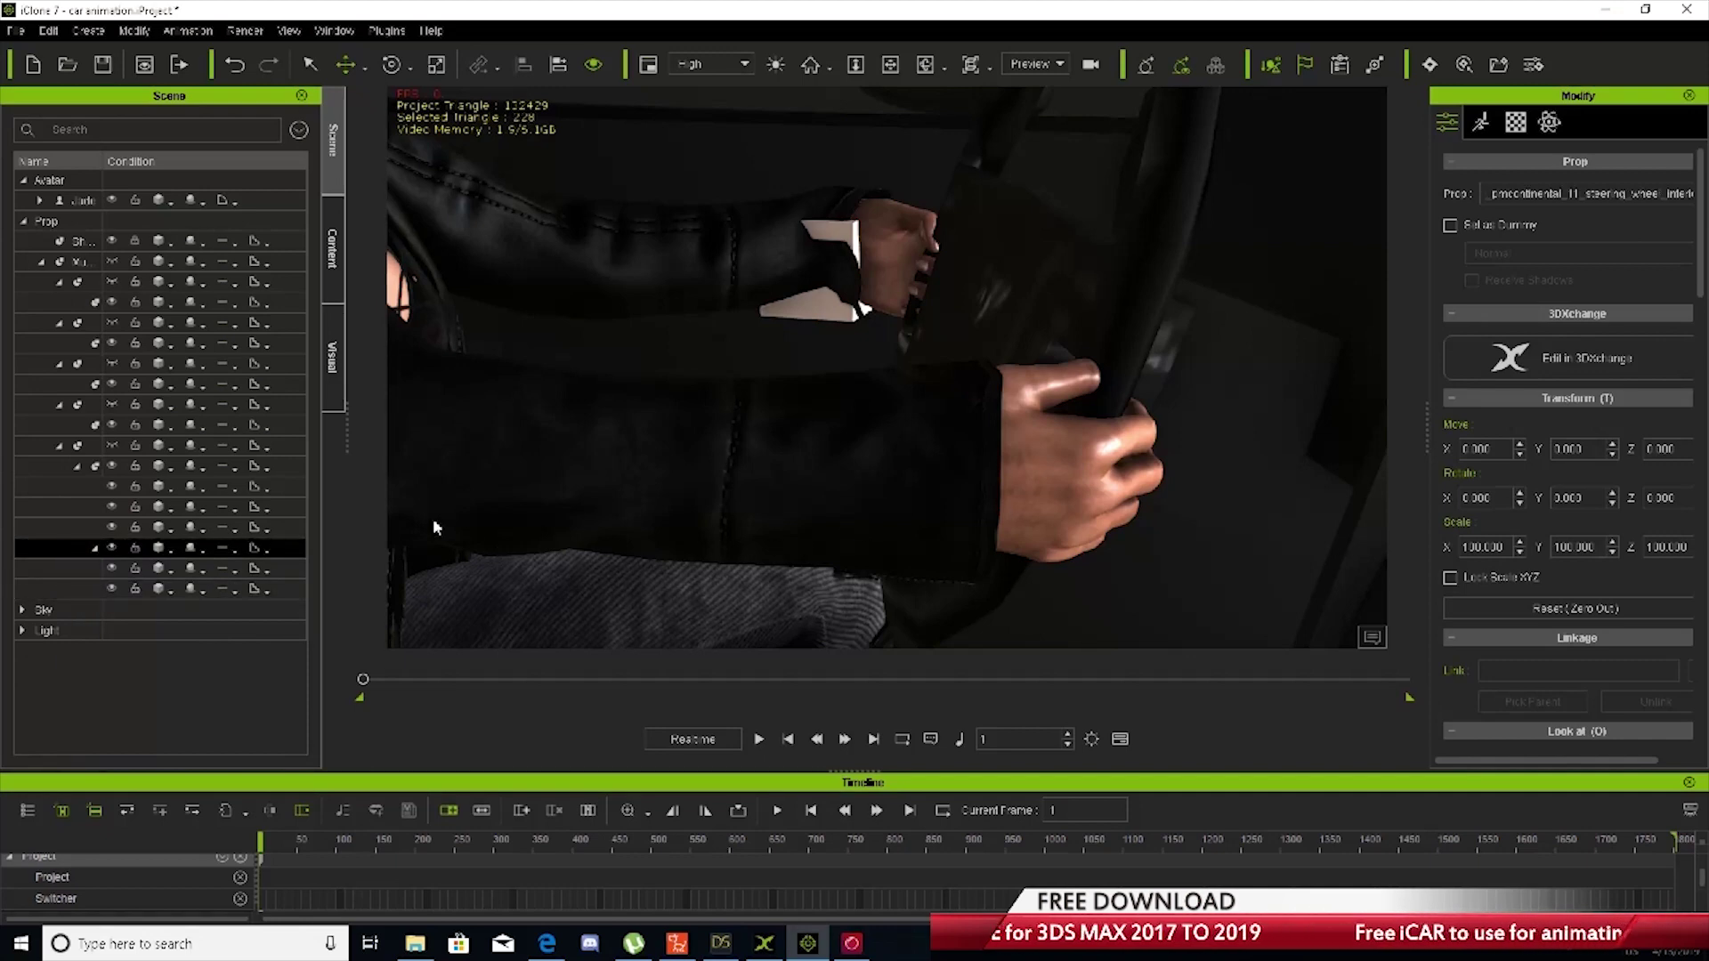
left_click(71, 527)
left_click(73, 499)
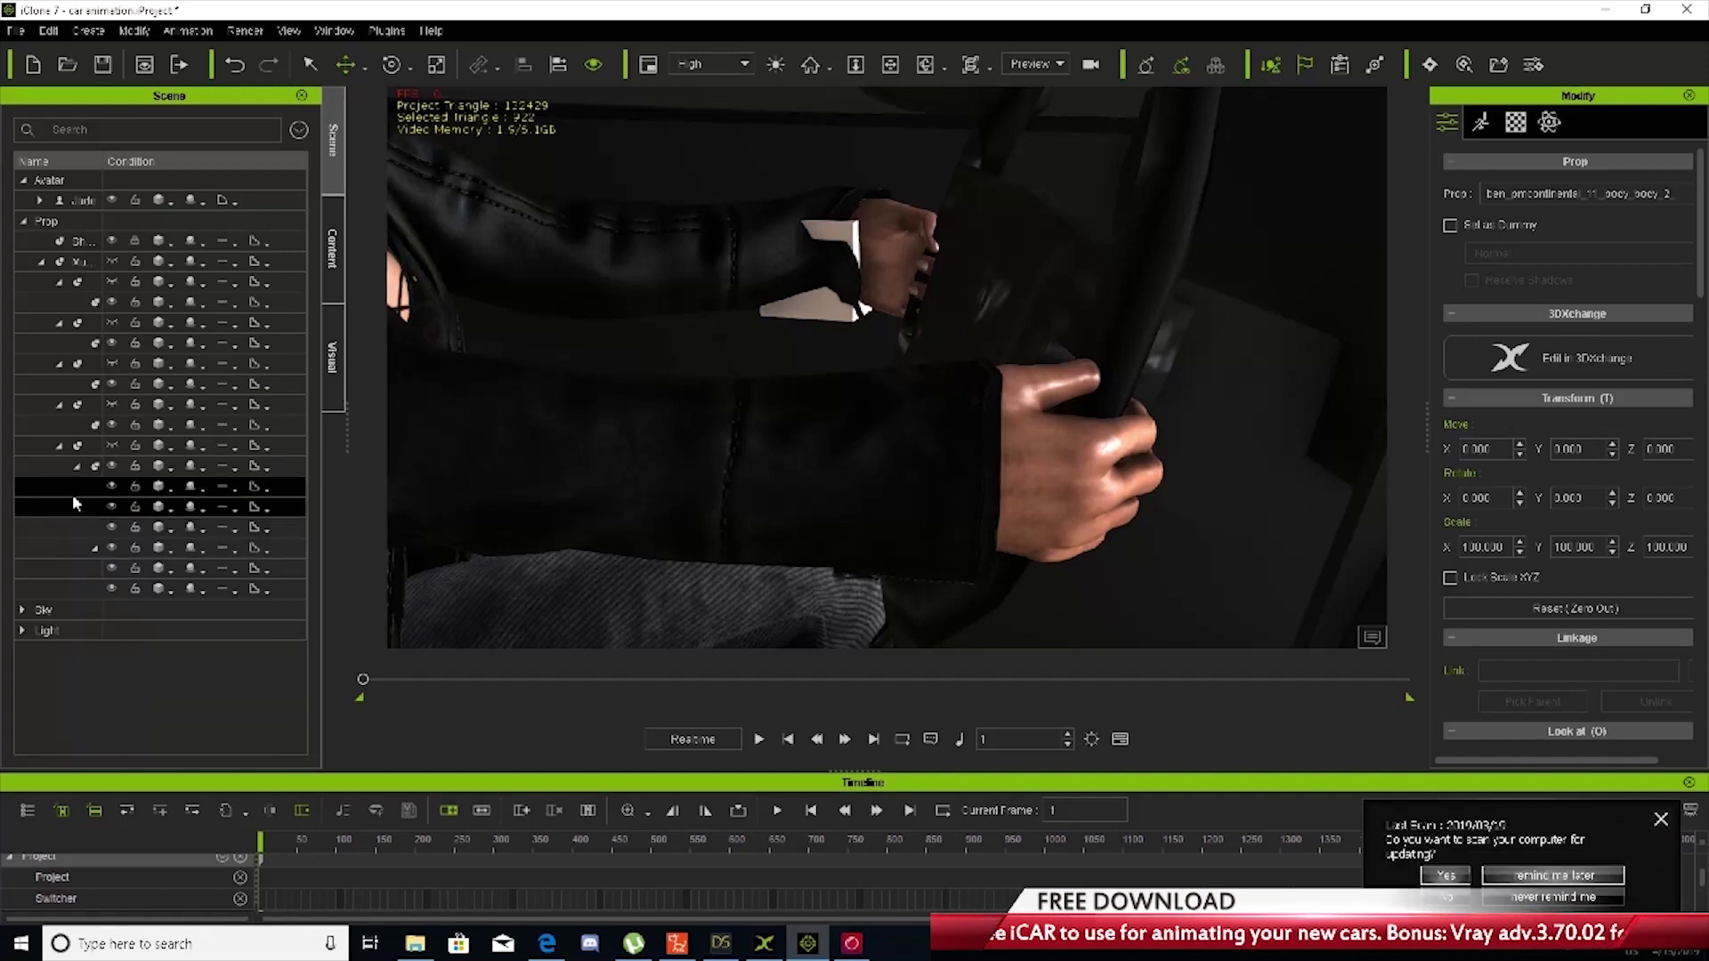
Detach the right-hand box Box_001 from its current parent and attach it to the steering wheel
left_click(71, 489)
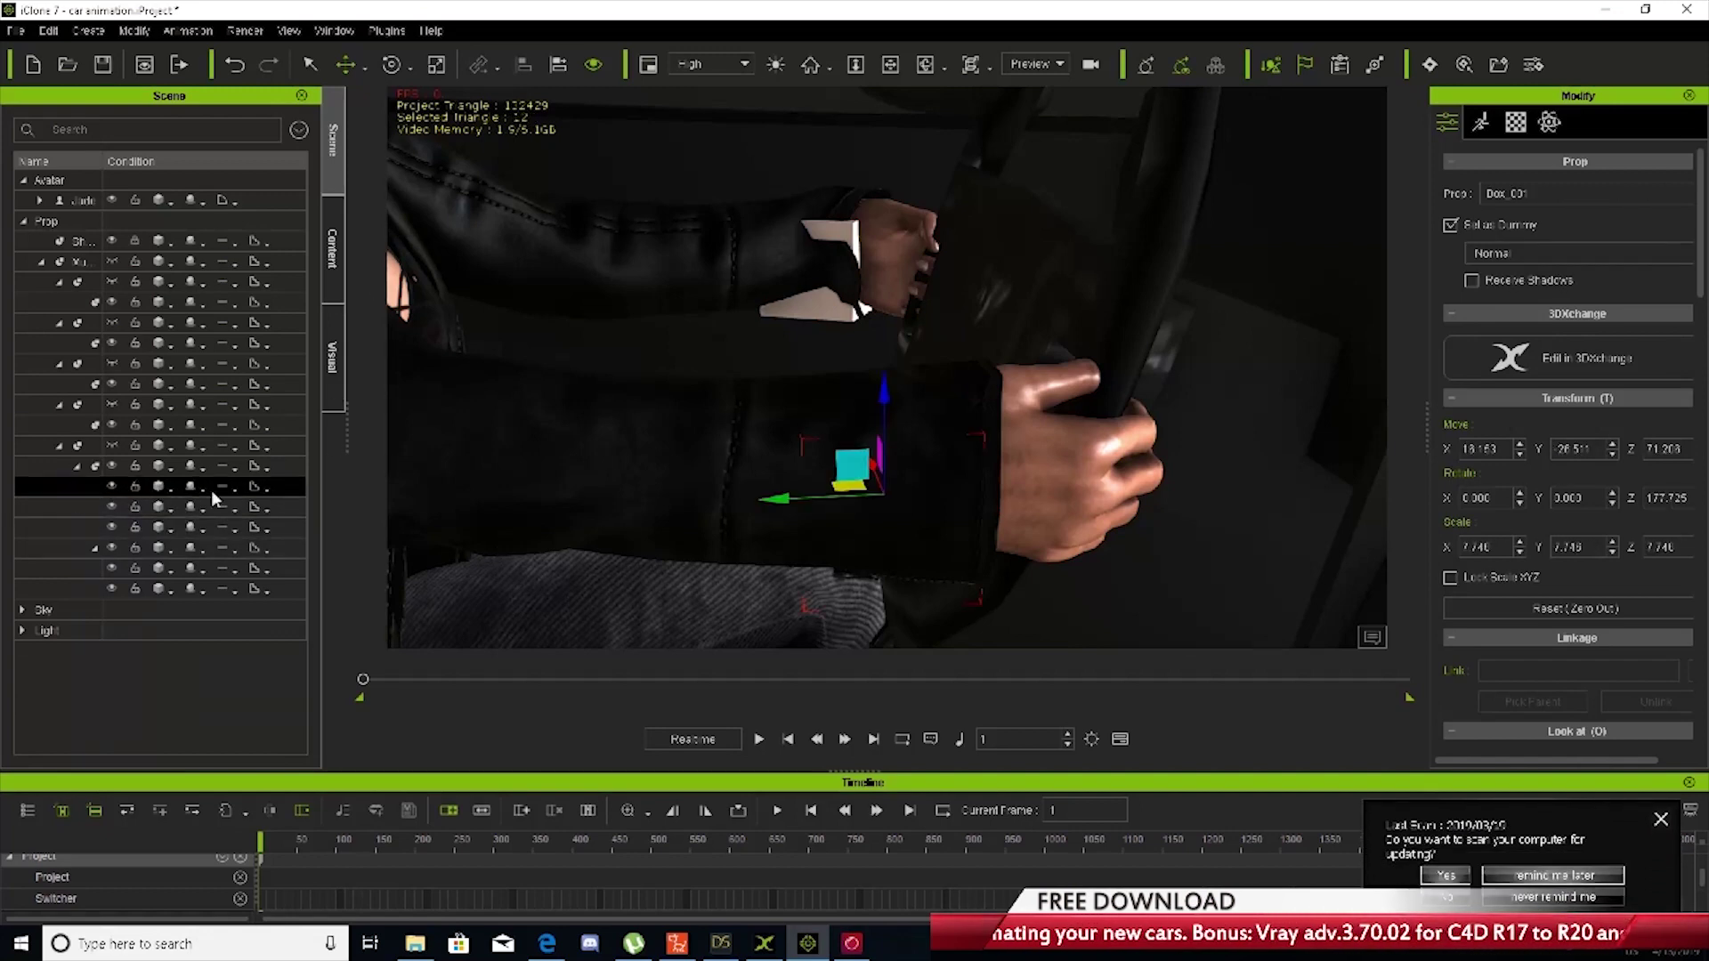
right_click(955, 462)
mouse_move(1095, 545)
left_click(1210, 550)
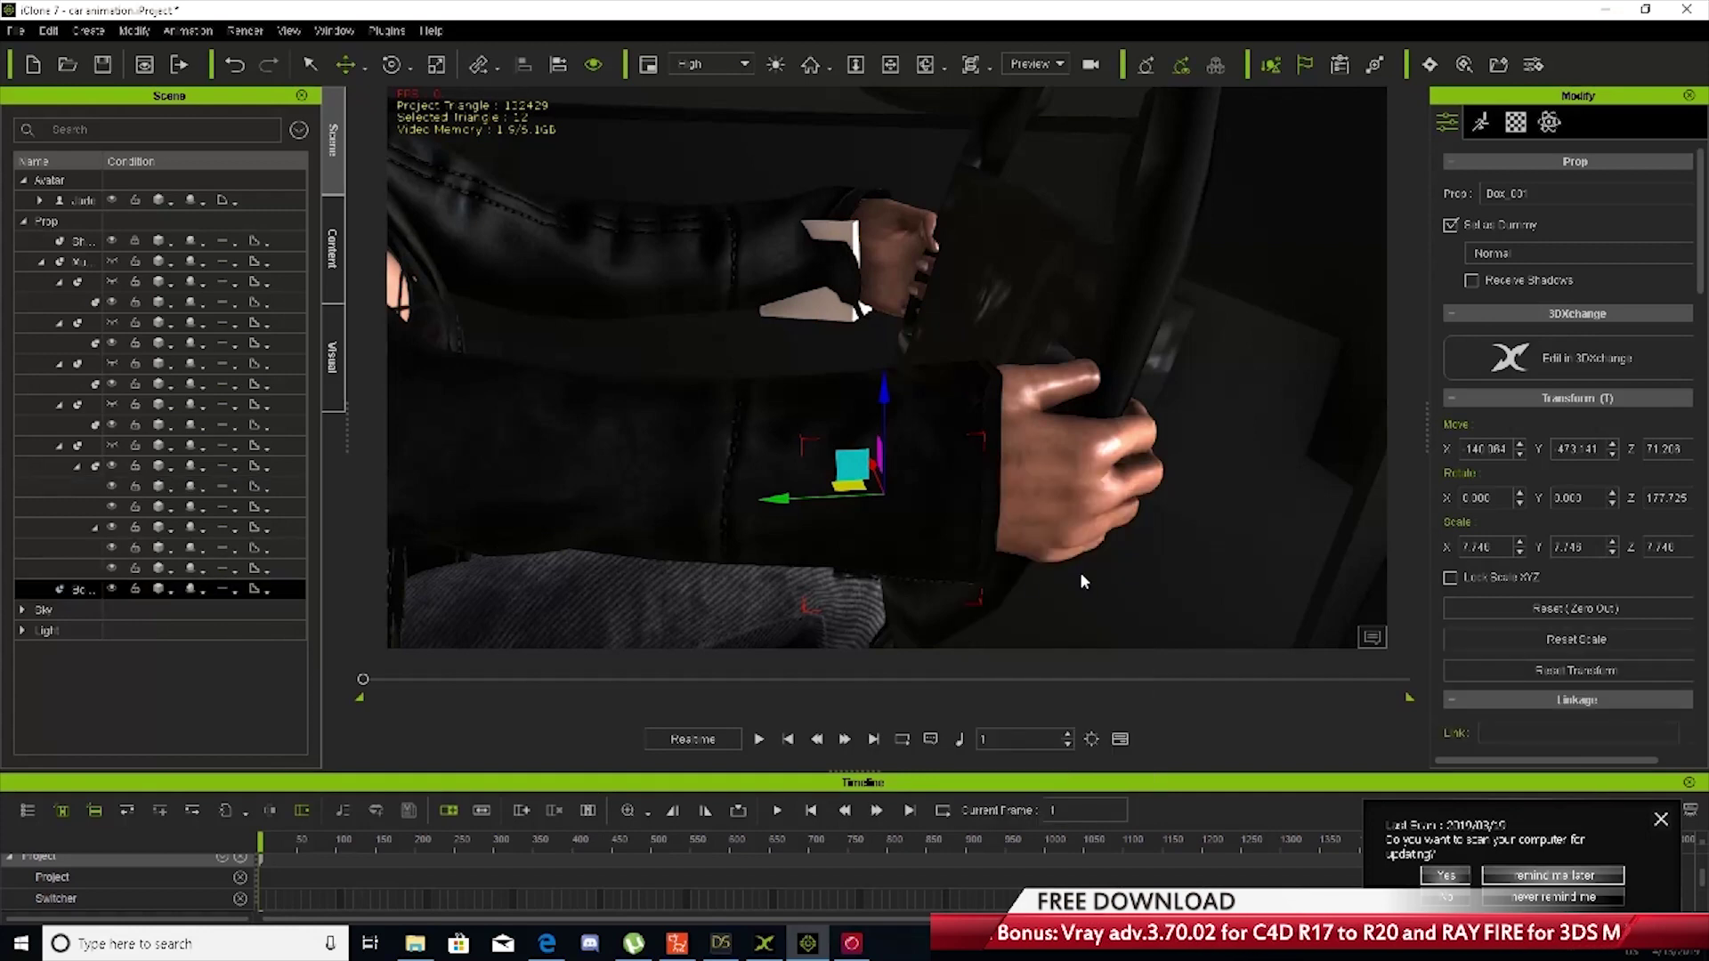
right_click(966, 493)
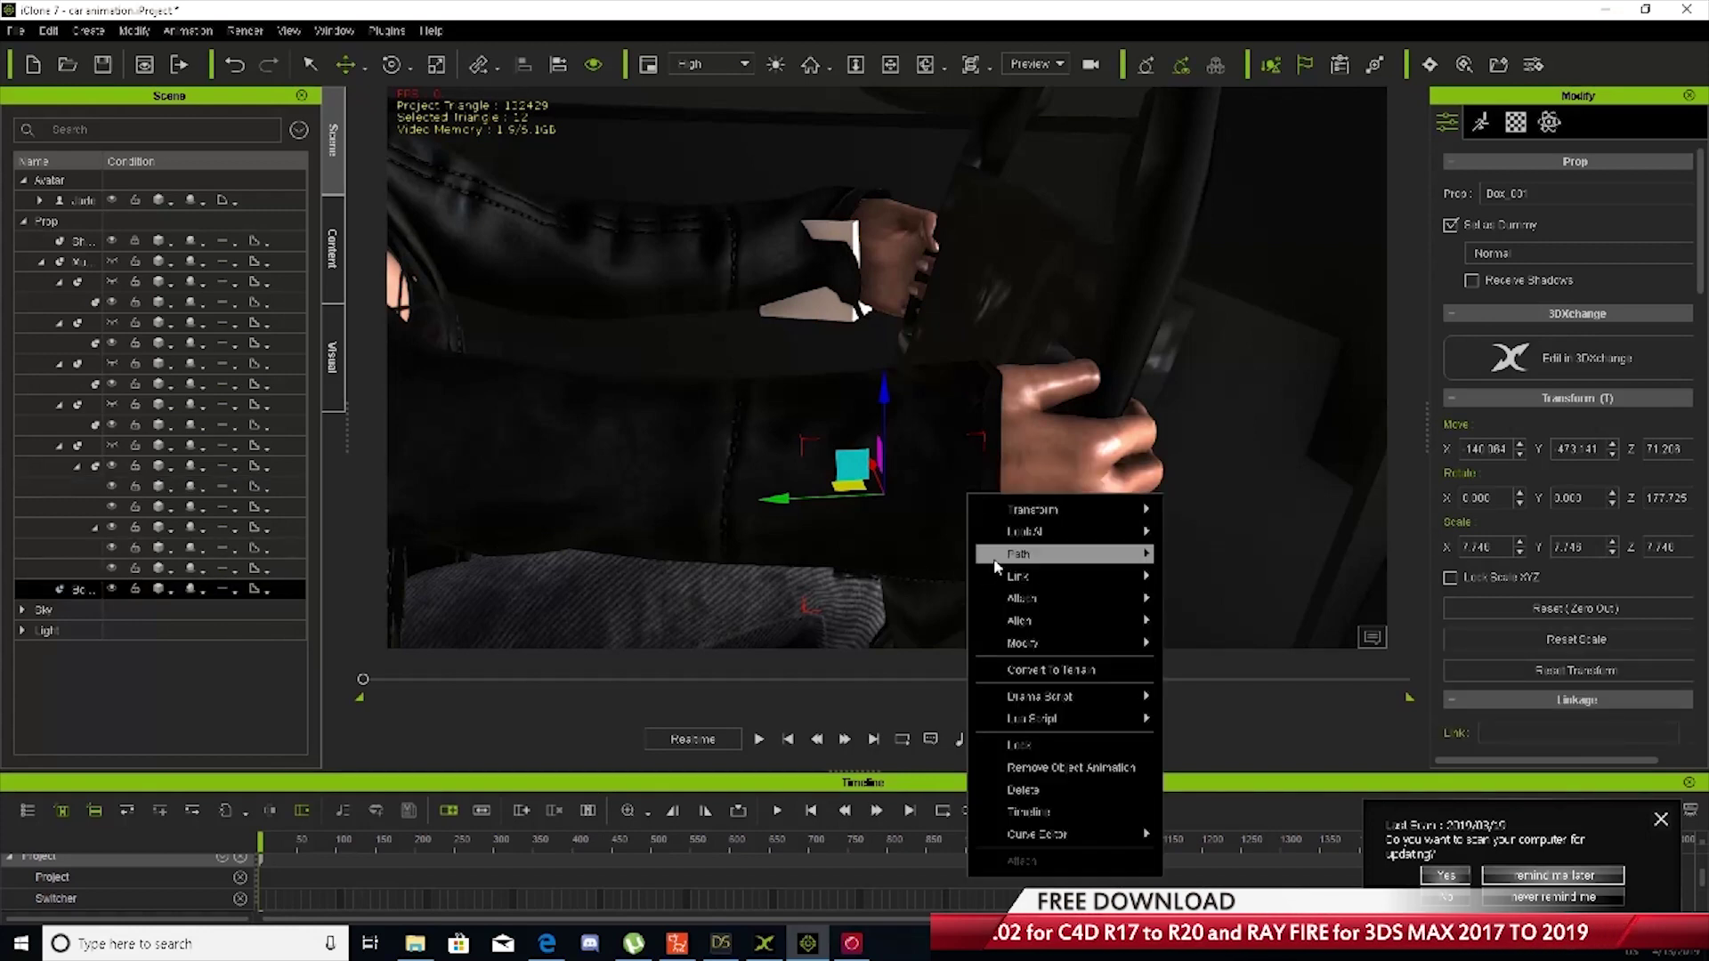
mouse_move(1103, 595)
left_click(1184, 598)
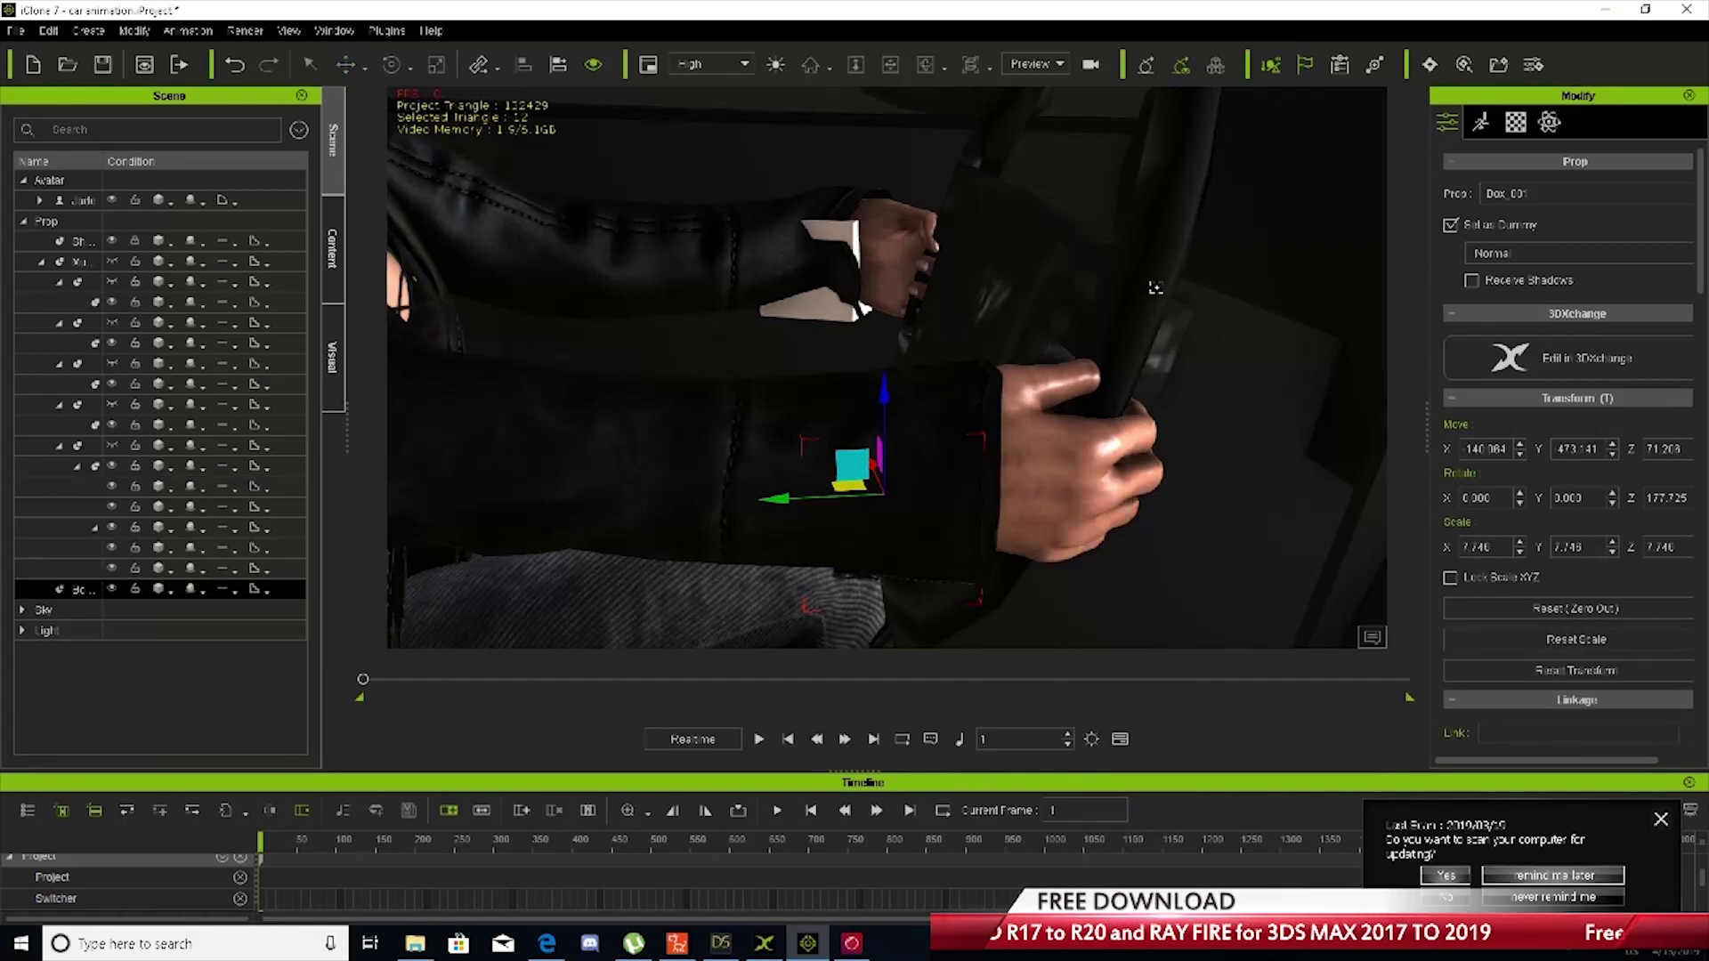
left_click(1163, 241)
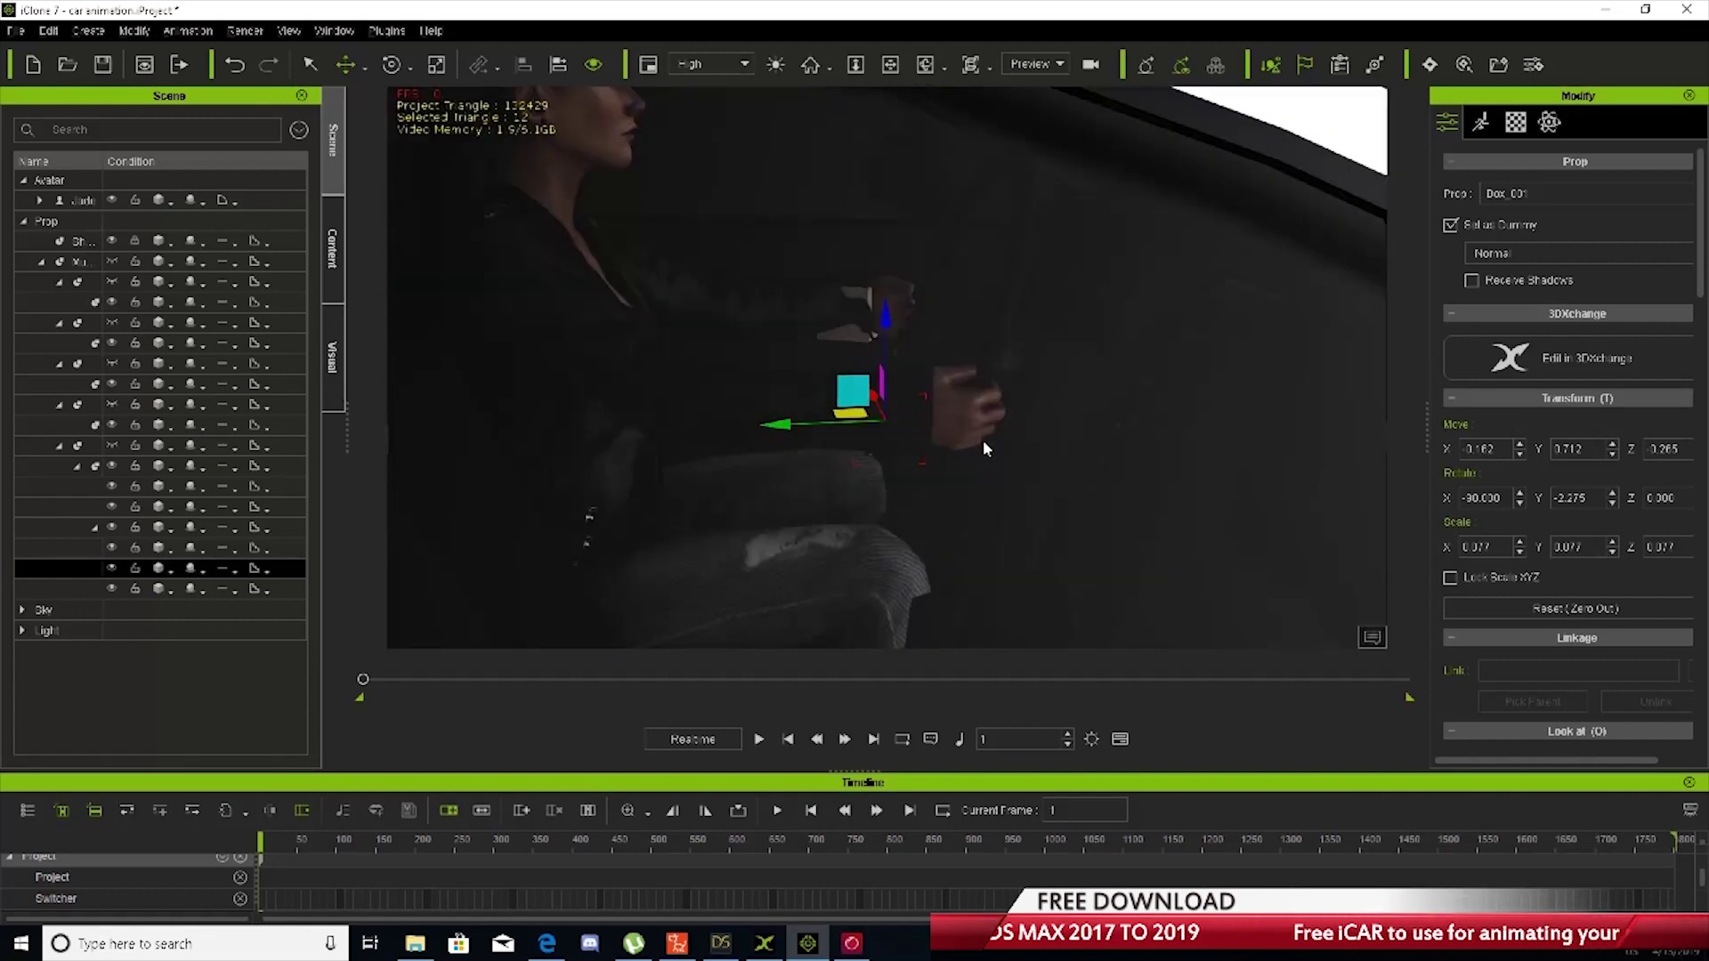
Set the left-hand box Box_001(0) as a dummy
left_click(830, 323)
scroll(831, 324, "up", 3)
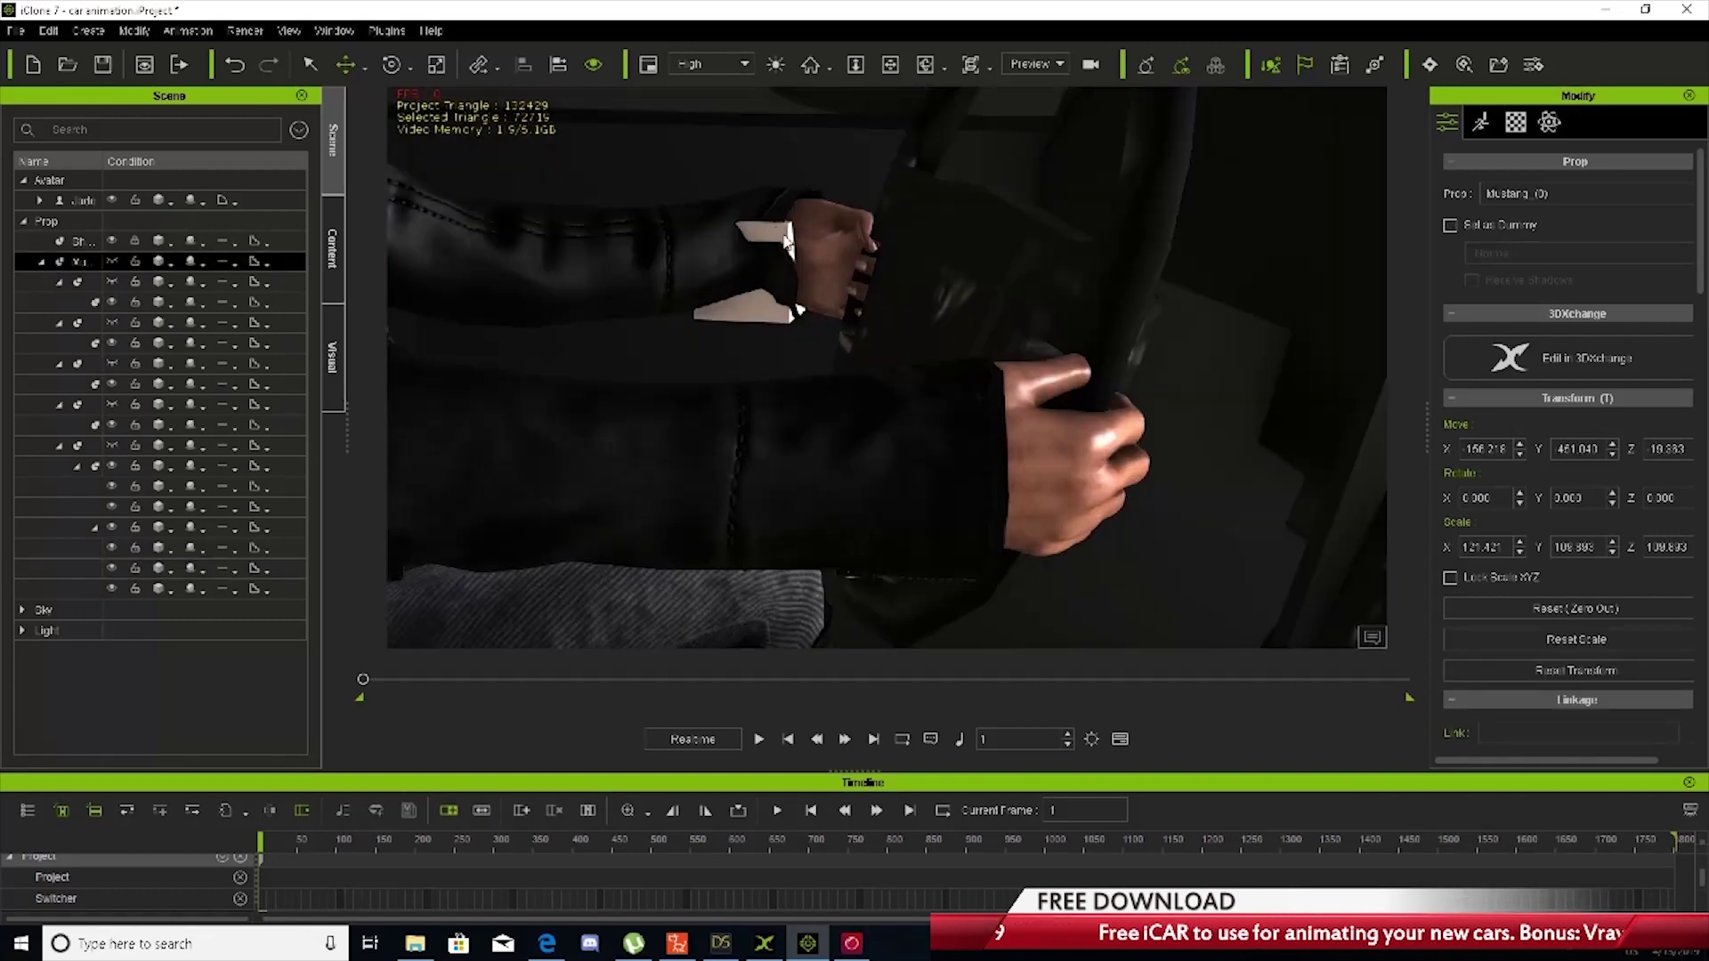
left_click(778, 322)
left_click(1450, 224)
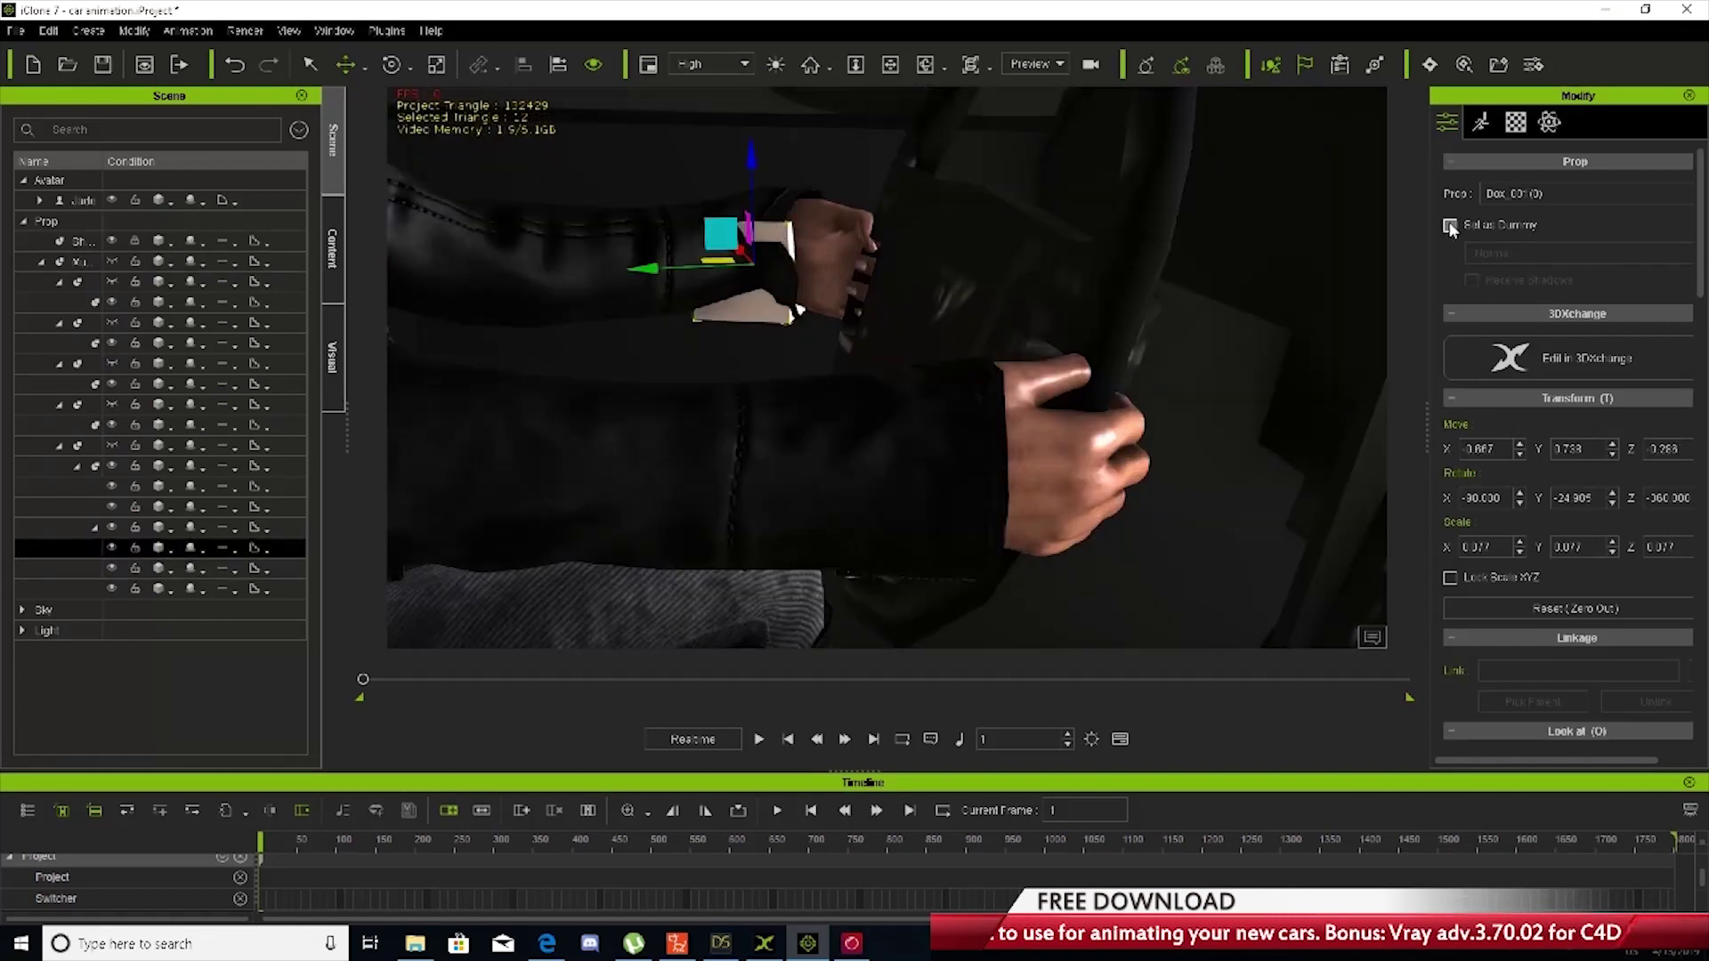
Rotate the steering wheel prop about its own axis to test the wheel's turning with the attached hand boxes
right_click_drag(923, 375, 1182, 410)
scroll(997, 361, "down", 3)
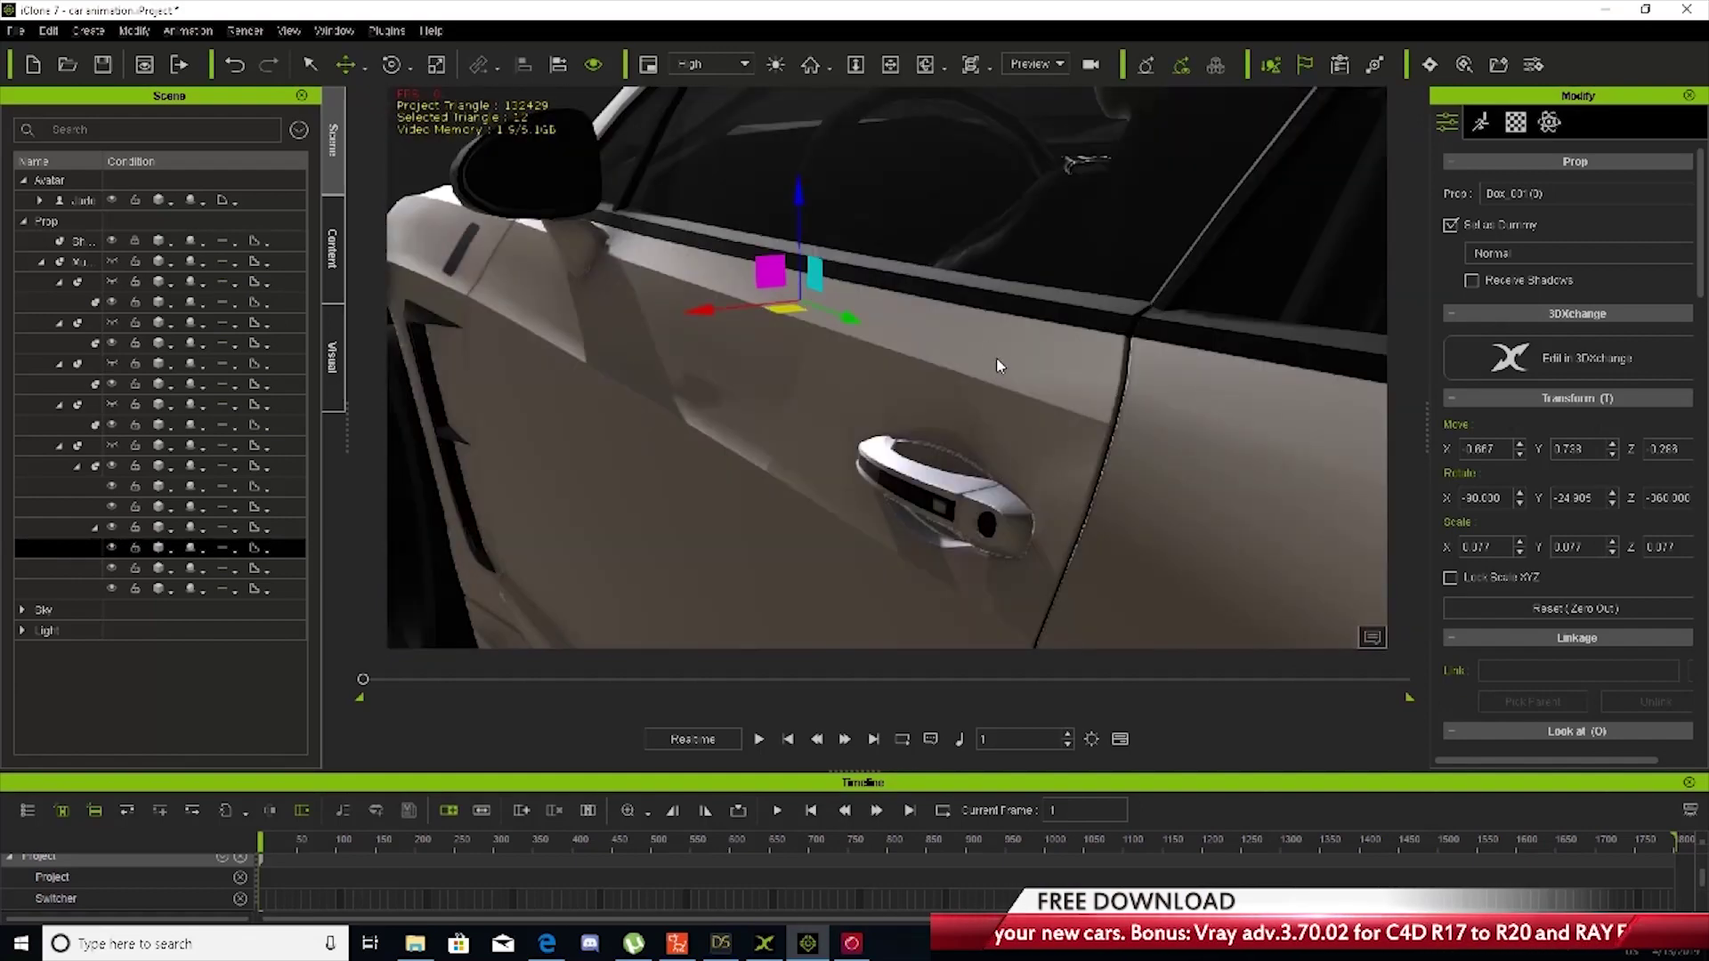
middle_click_drag(998, 361, 1064, 438)
scroll(1050, 377, "up", 2)
scroll(1050, 377, "up", 3)
right_click_drag(1139, 365, 1015, 422)
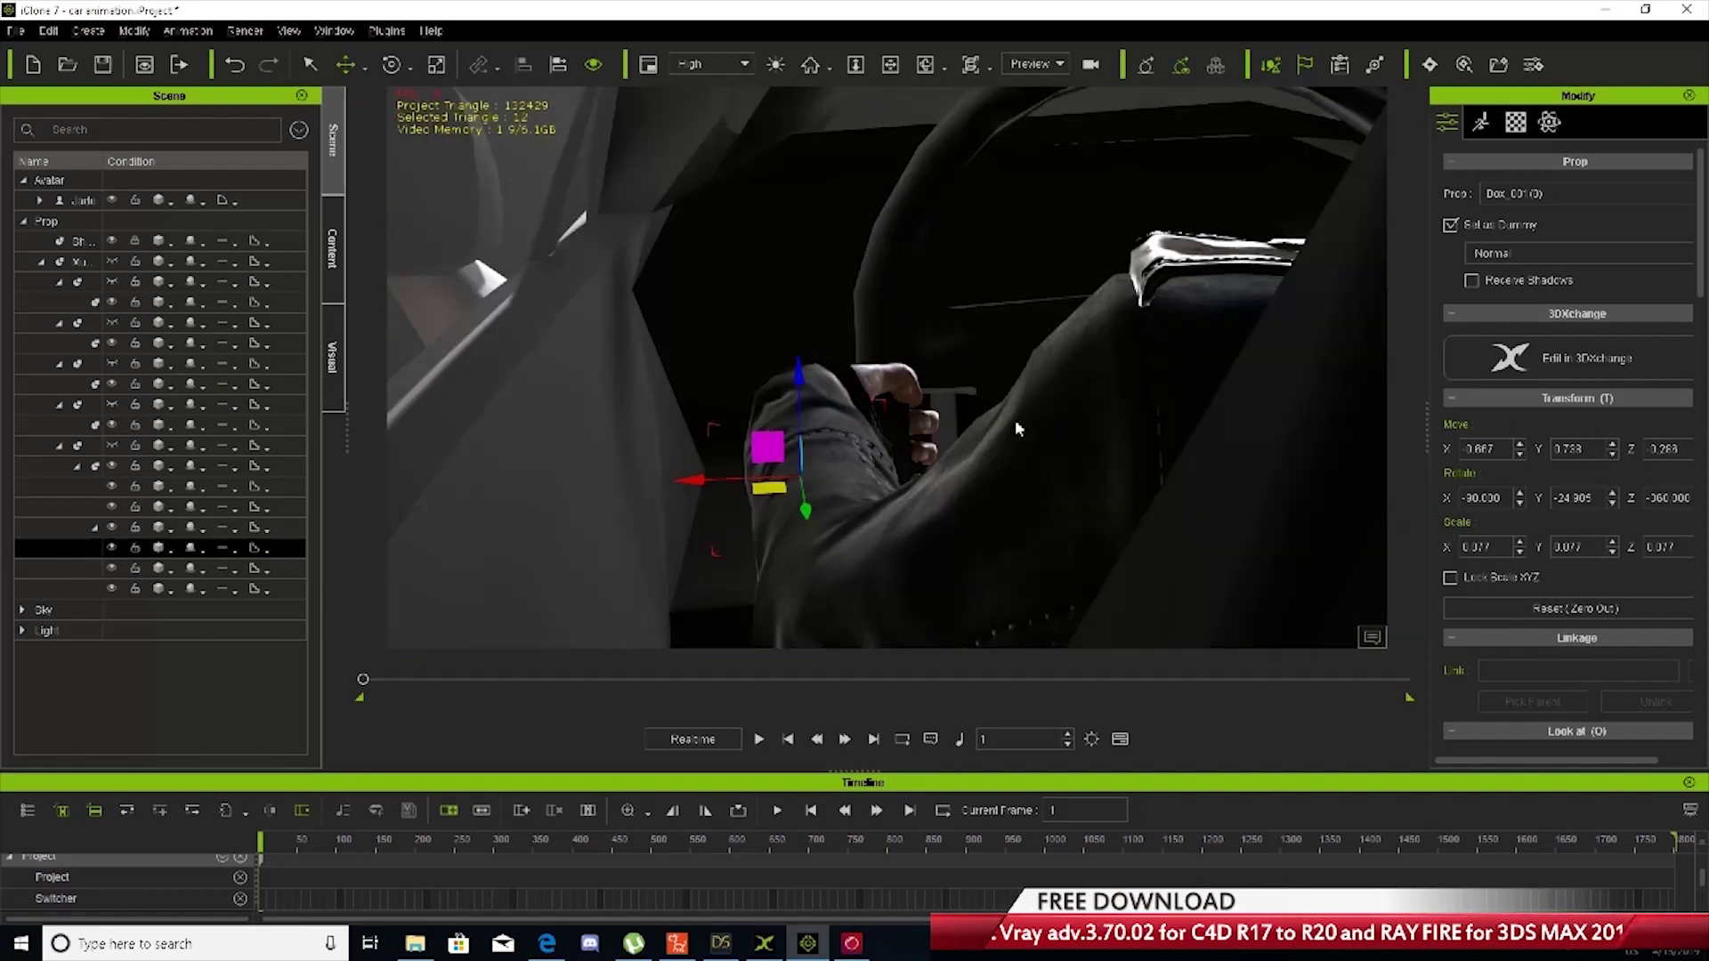
left_click(906, 203)
right_click_drag(937, 343, 1175, 427)
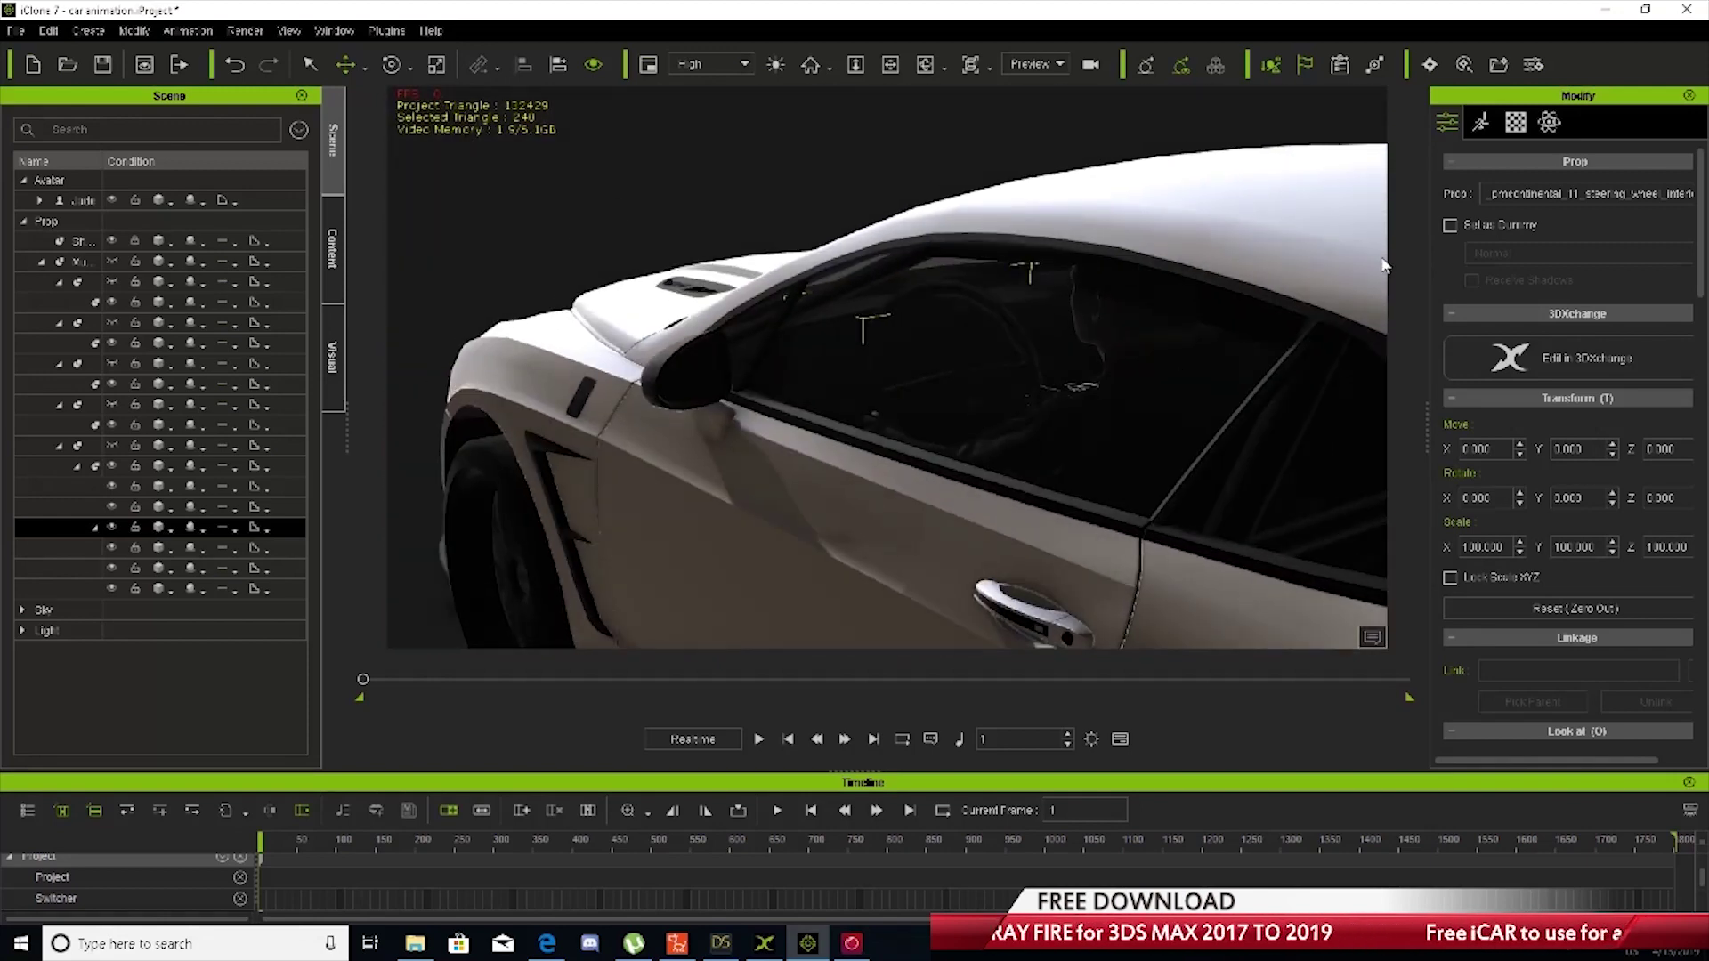
scroll(1479, 580, "down", 10)
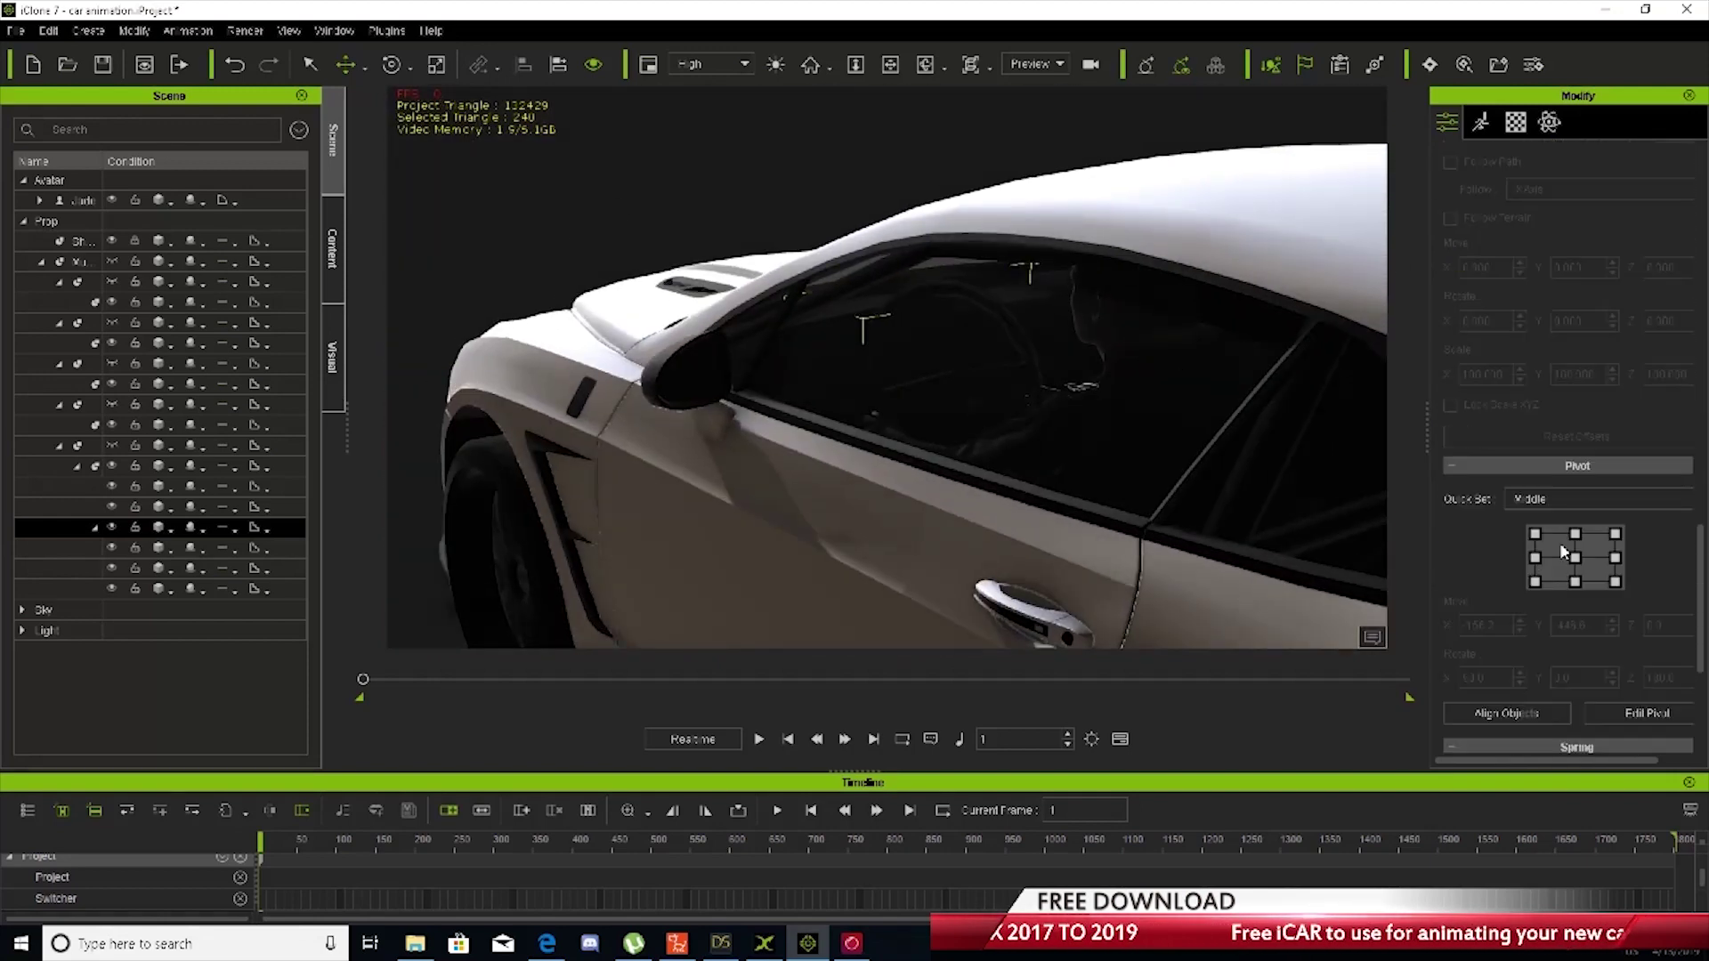
left_click(392, 65)
right_click_drag(591, 352, 736, 427)
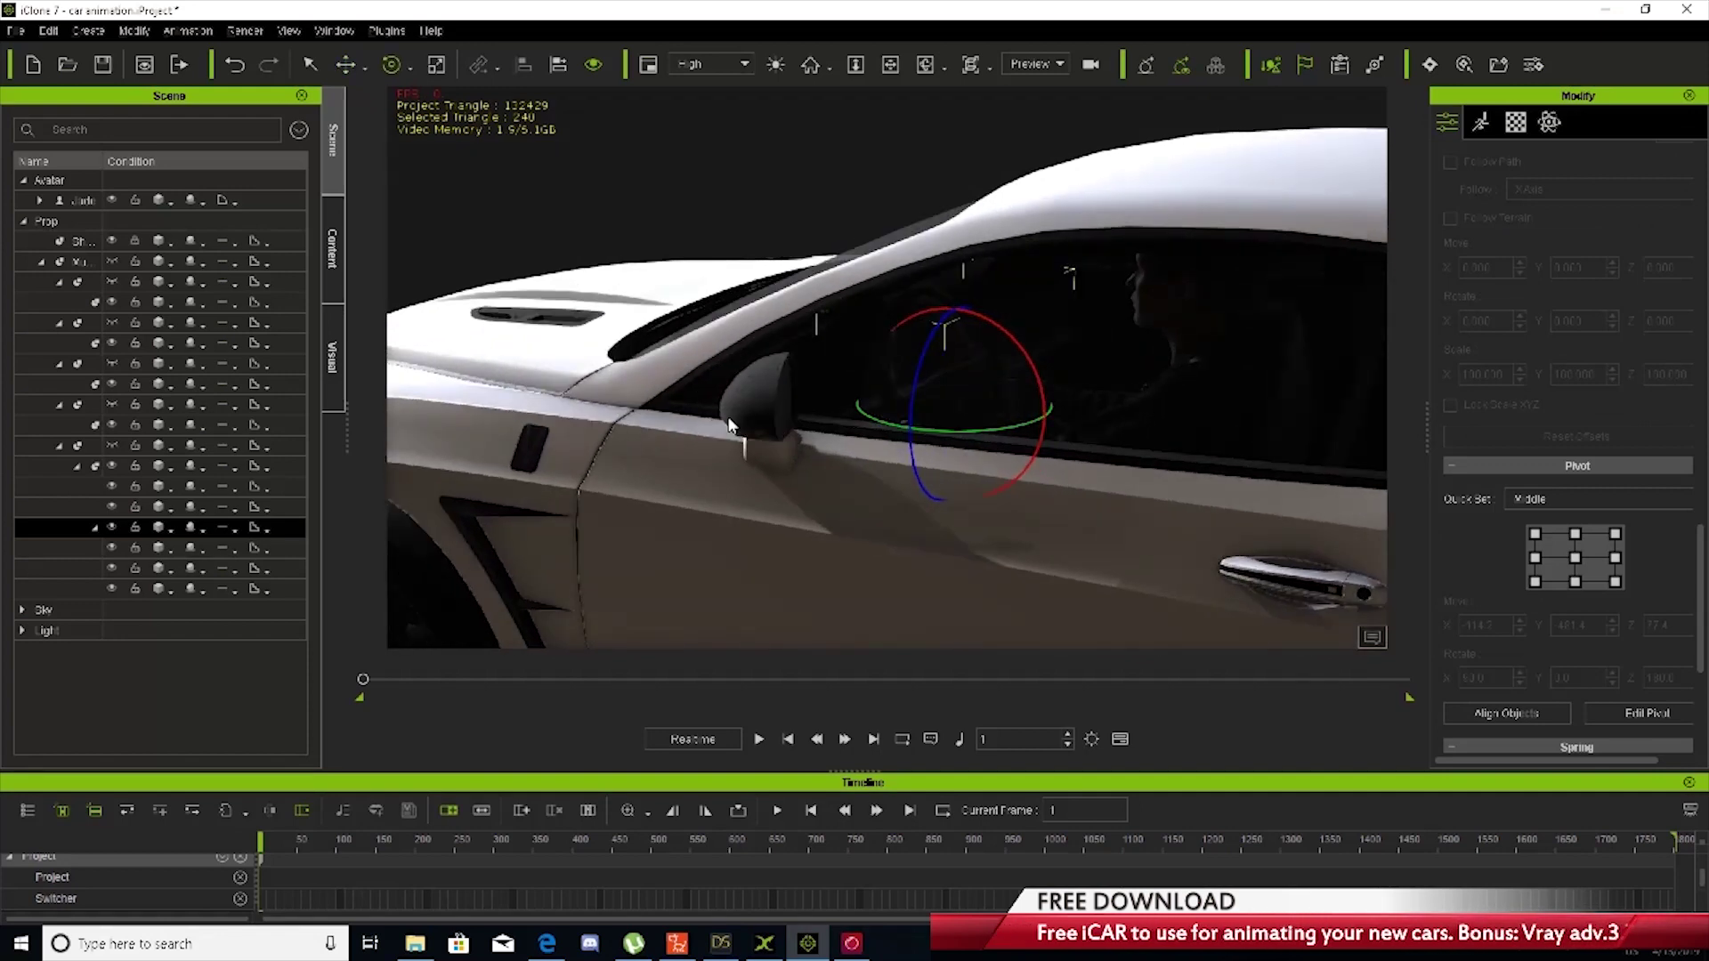
middle_click_drag(736, 427, 677, 404)
right_click_drag(677, 405, 756, 315)
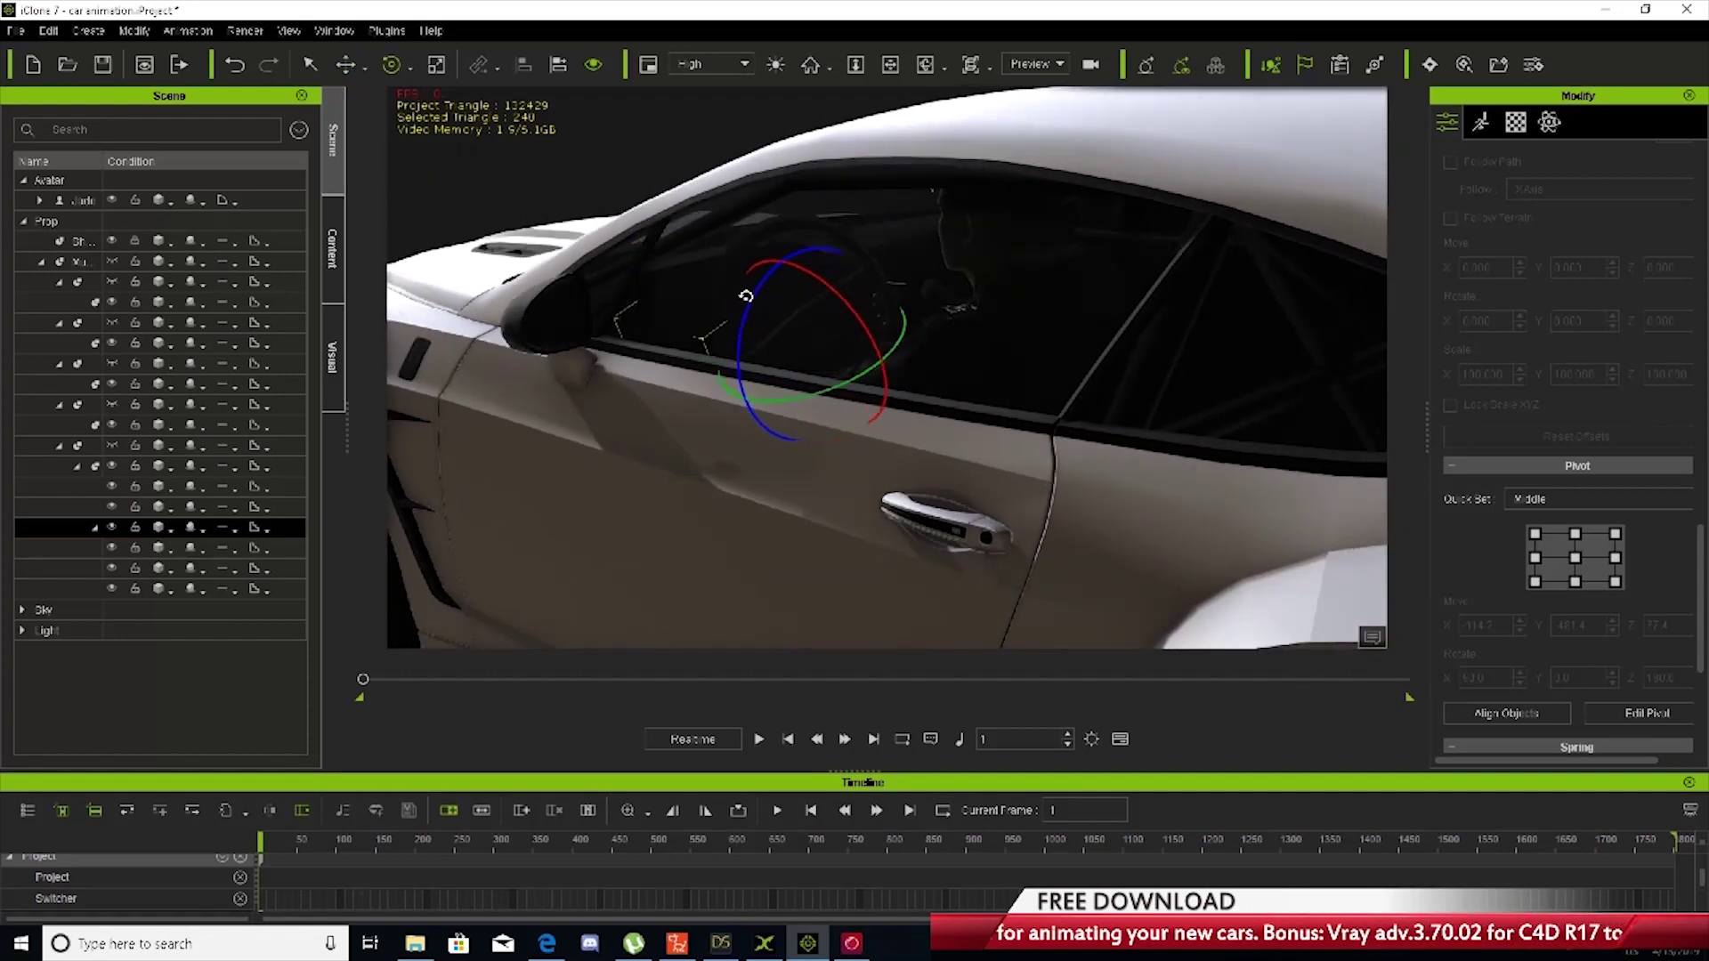
left_click_drag(746, 298, 837, 351)
right_click_drag(1050, 454, 723, 539)
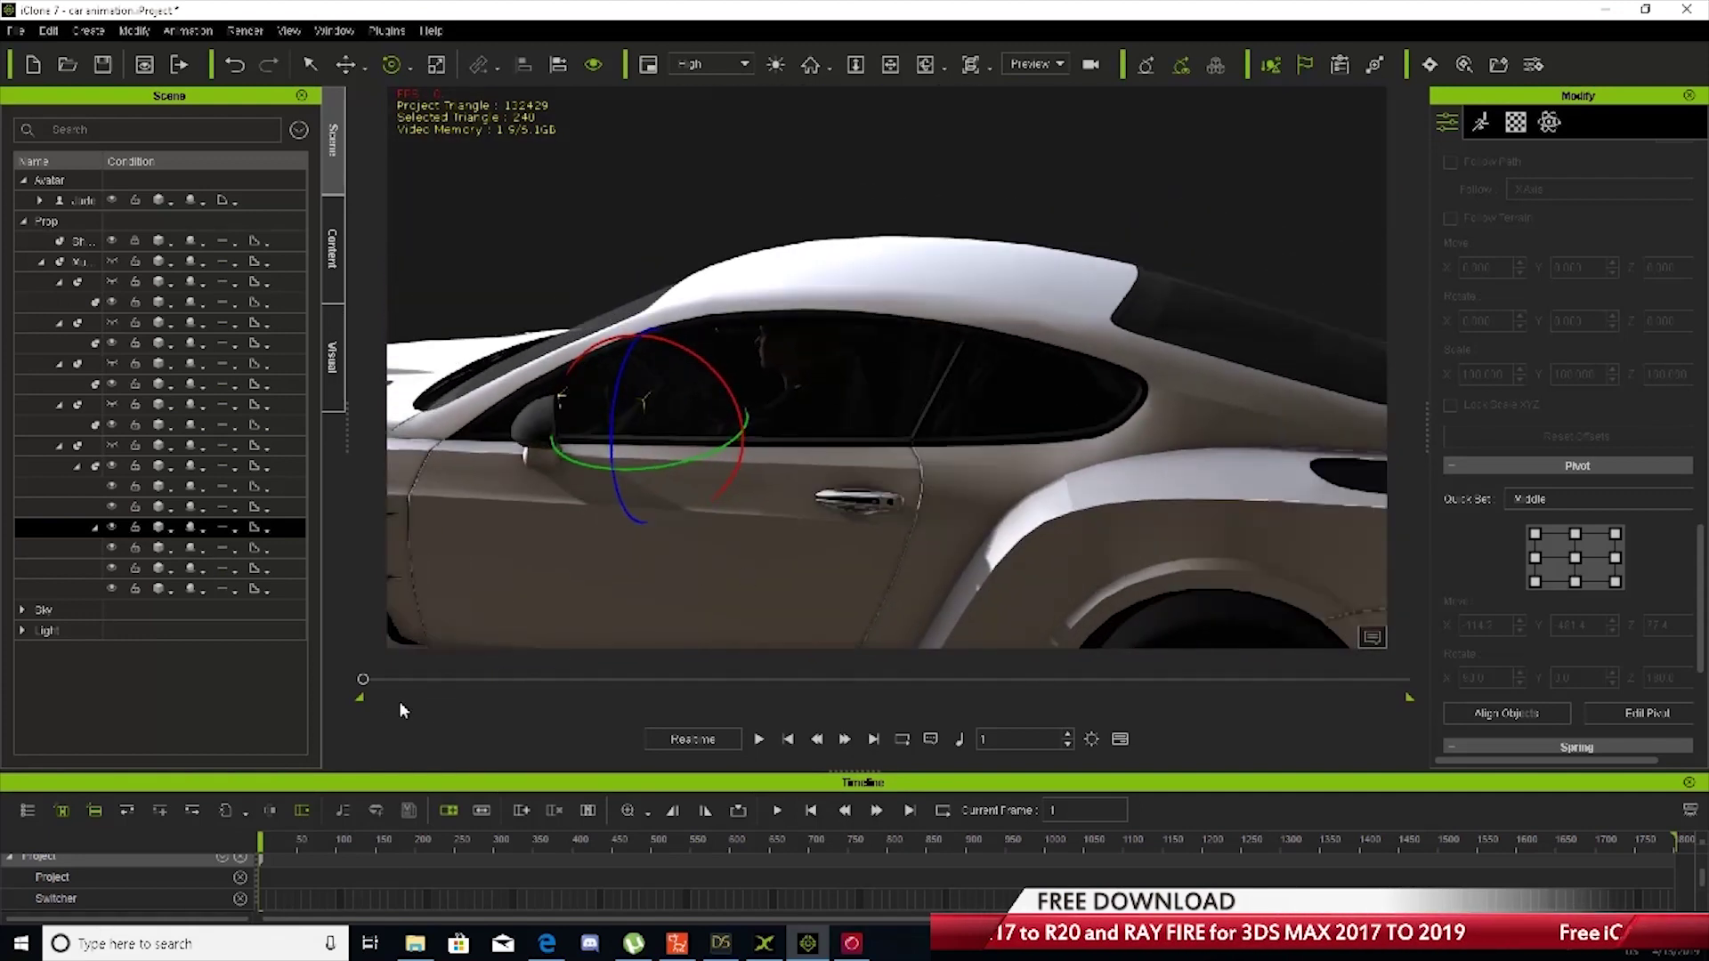
Preview the car's motion, link Jade to the car, and scrub to frame 117 to check that she travels with it
left_click_drag(363, 679, 439, 679)
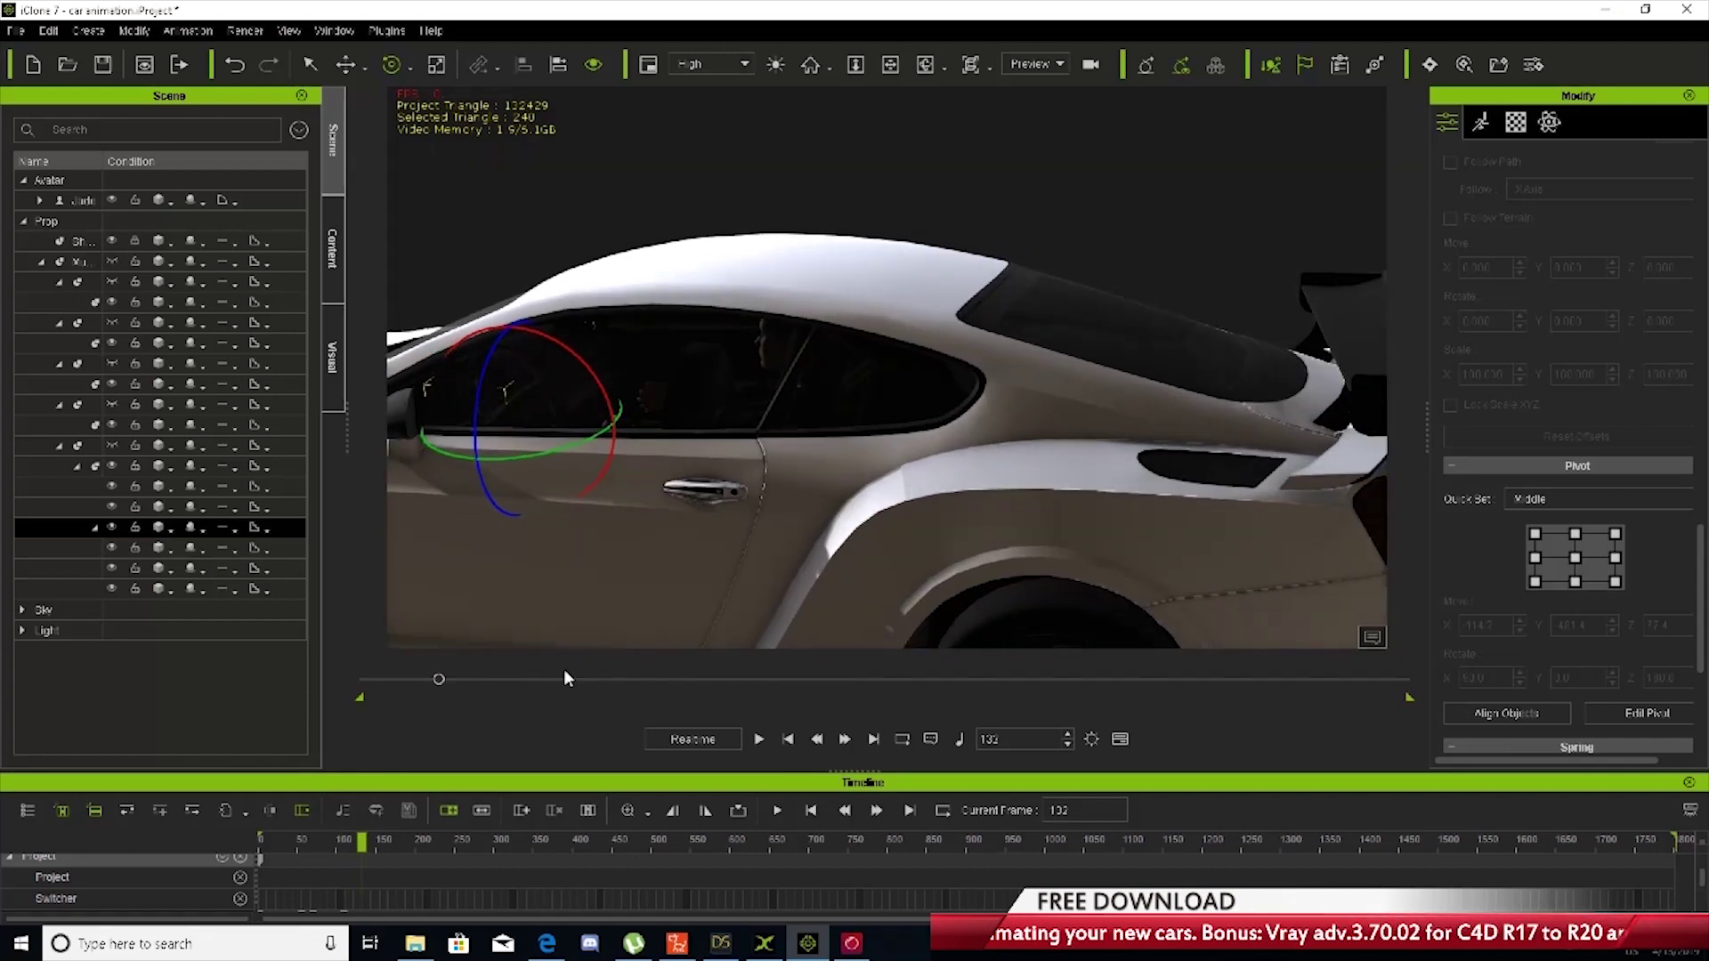
left_click(765, 738)
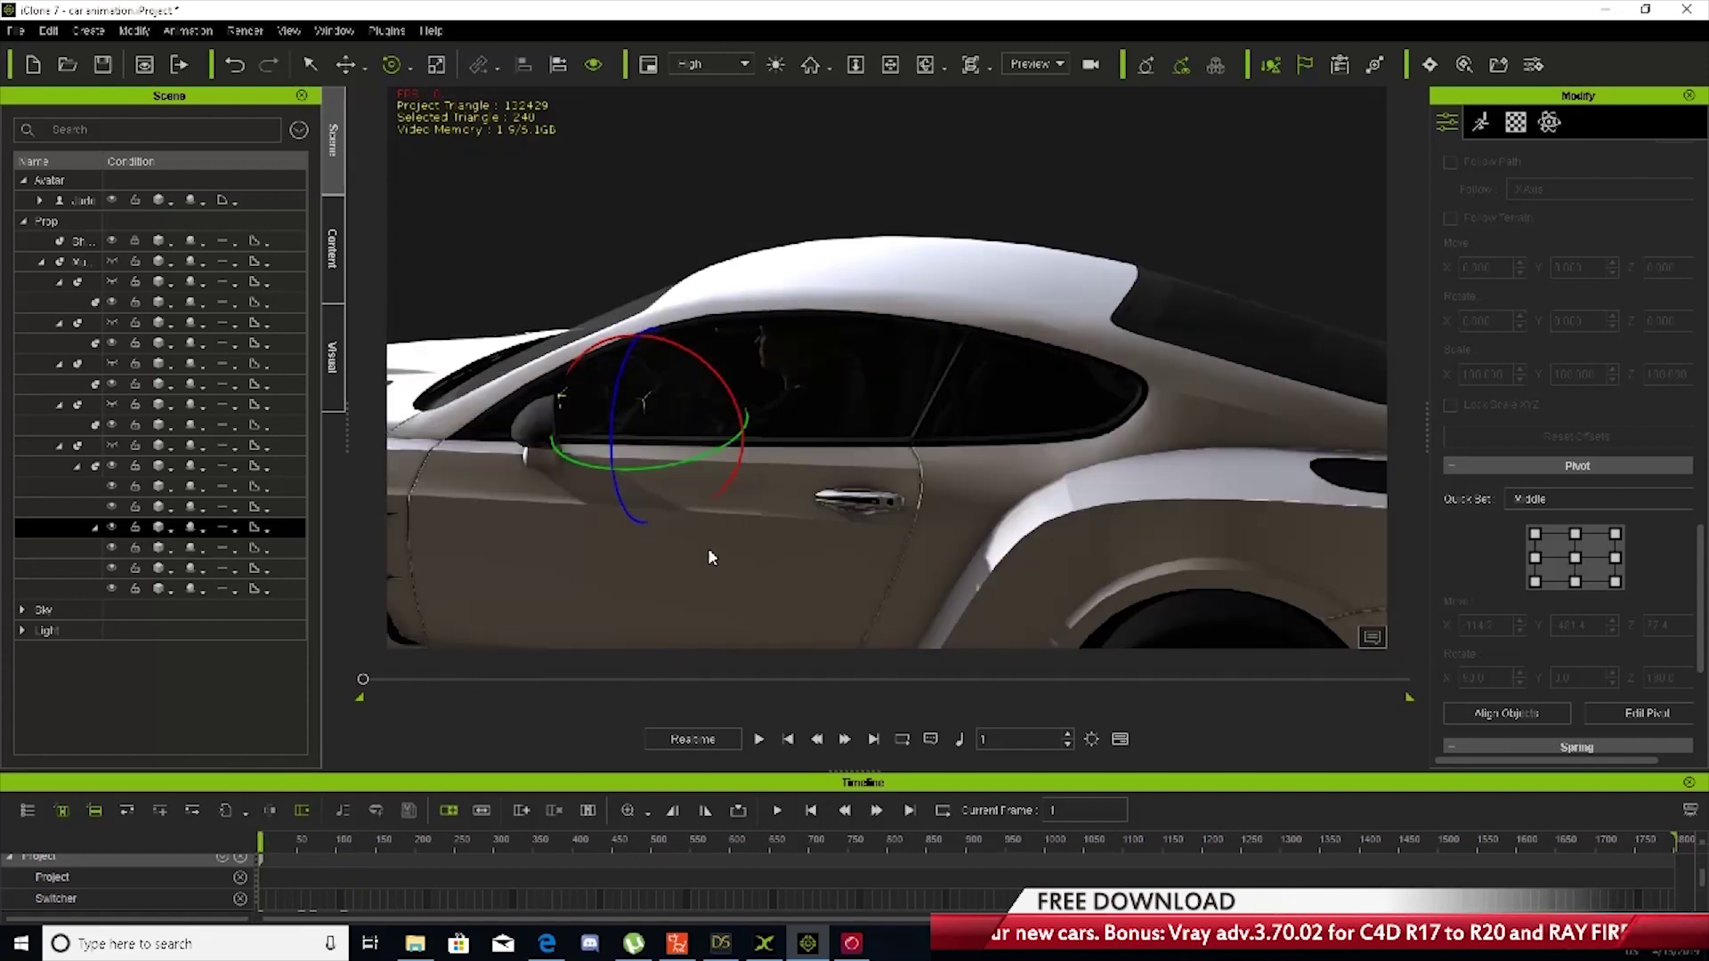
left_click(79, 201)
right_click(1003, 319)
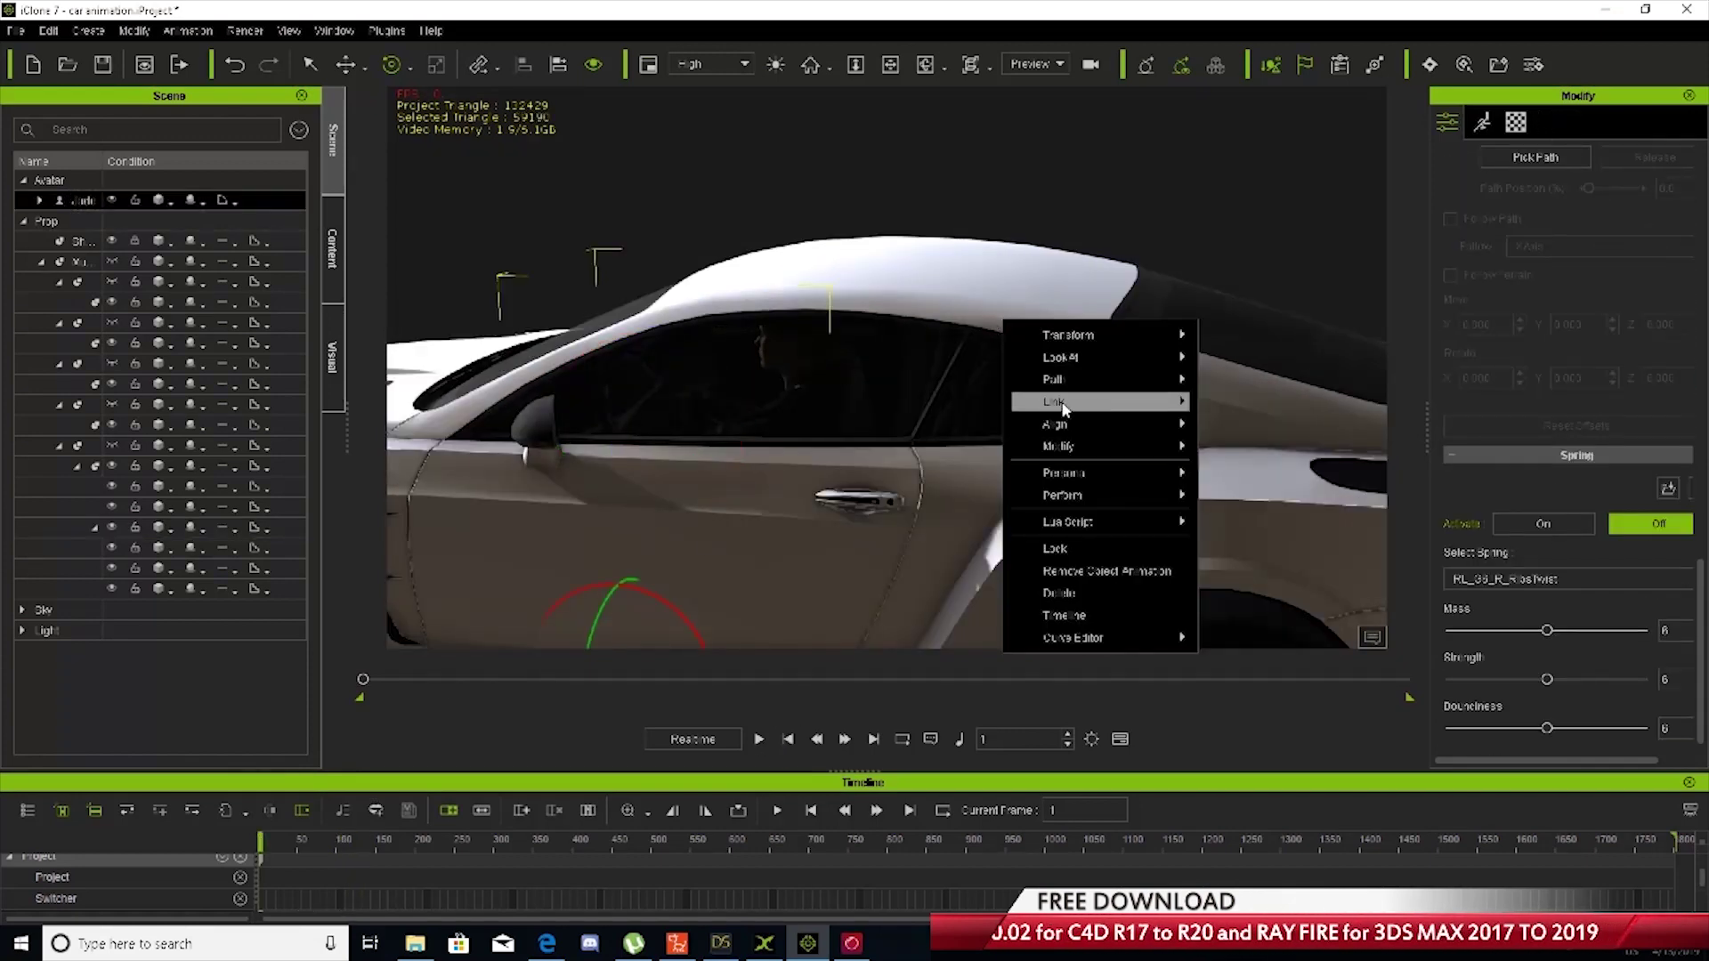
mouse_move(1063, 403)
left_click(1233, 400)
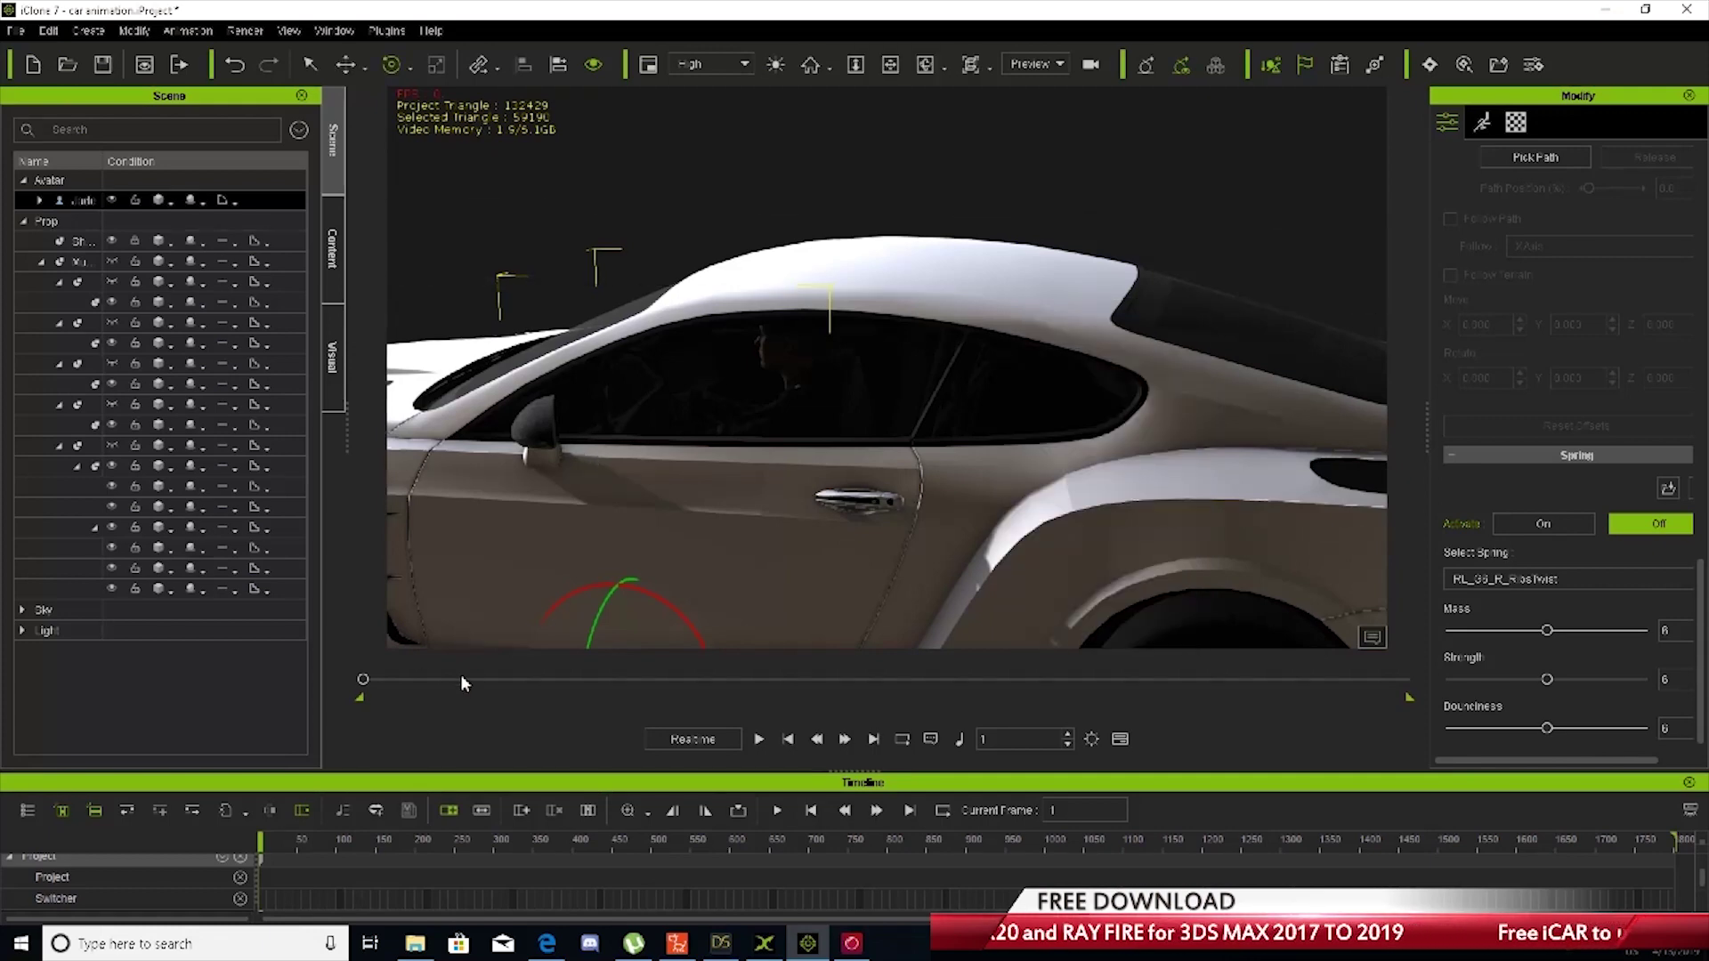
left_click_drag(364, 680, 430, 679)
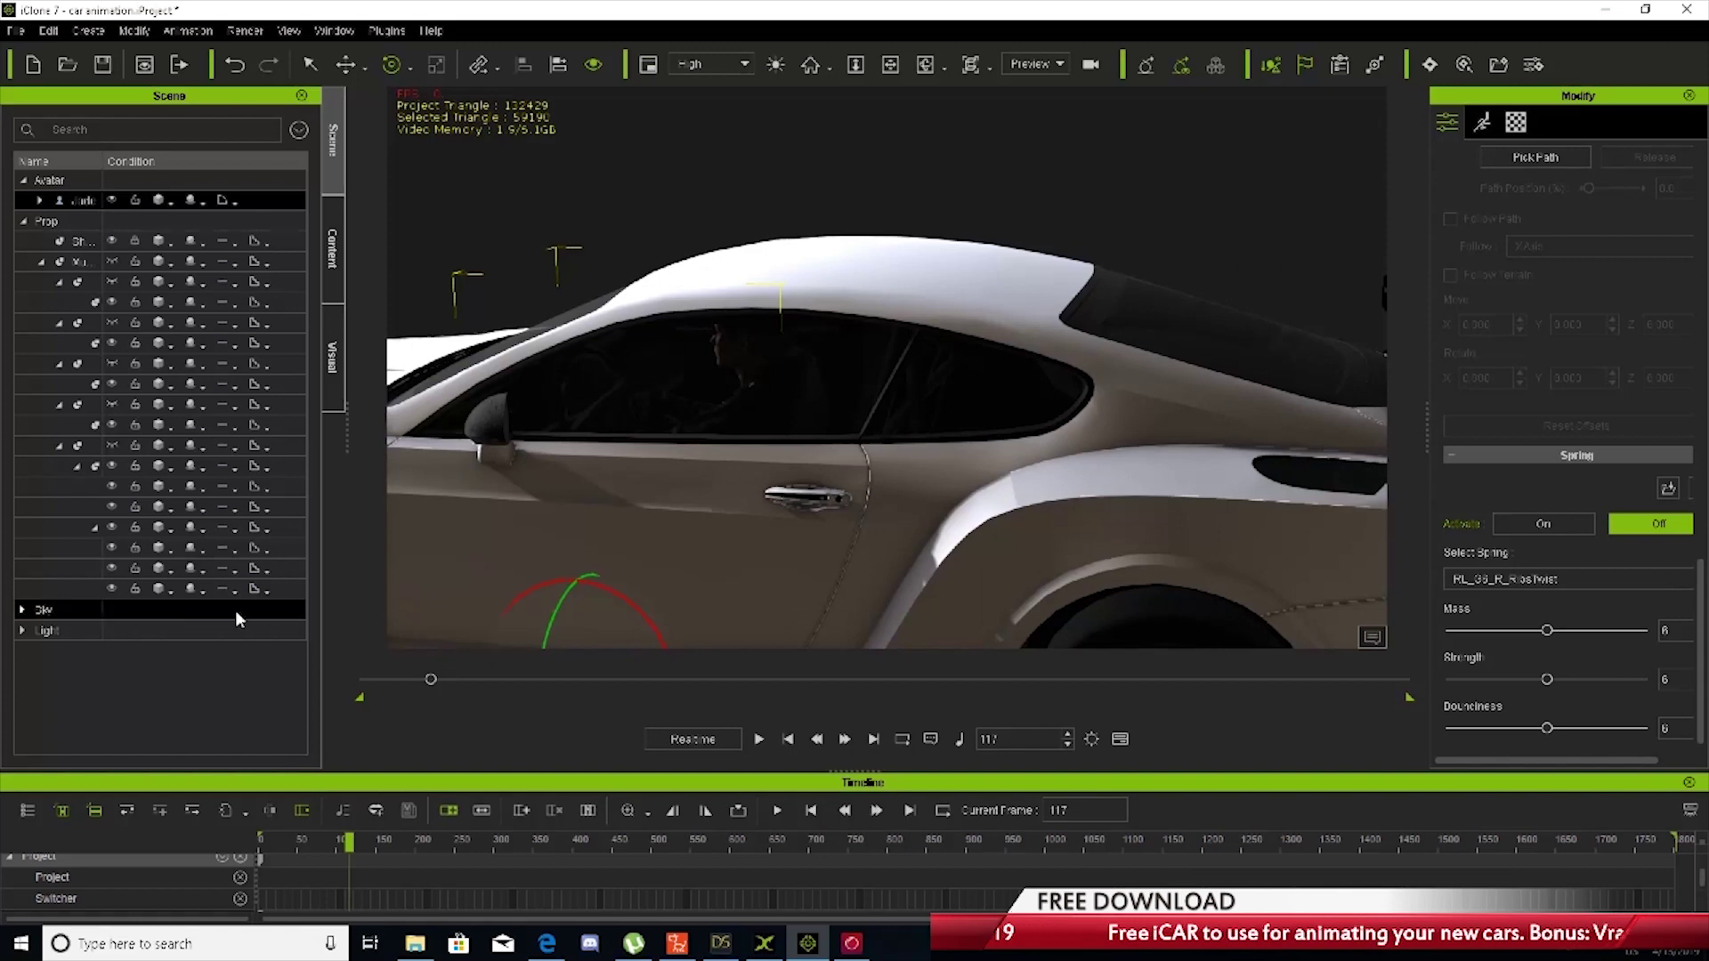
Select the steering wheel prop and turn it about its own axis at successive frames up to frame 168
left_click(64, 527)
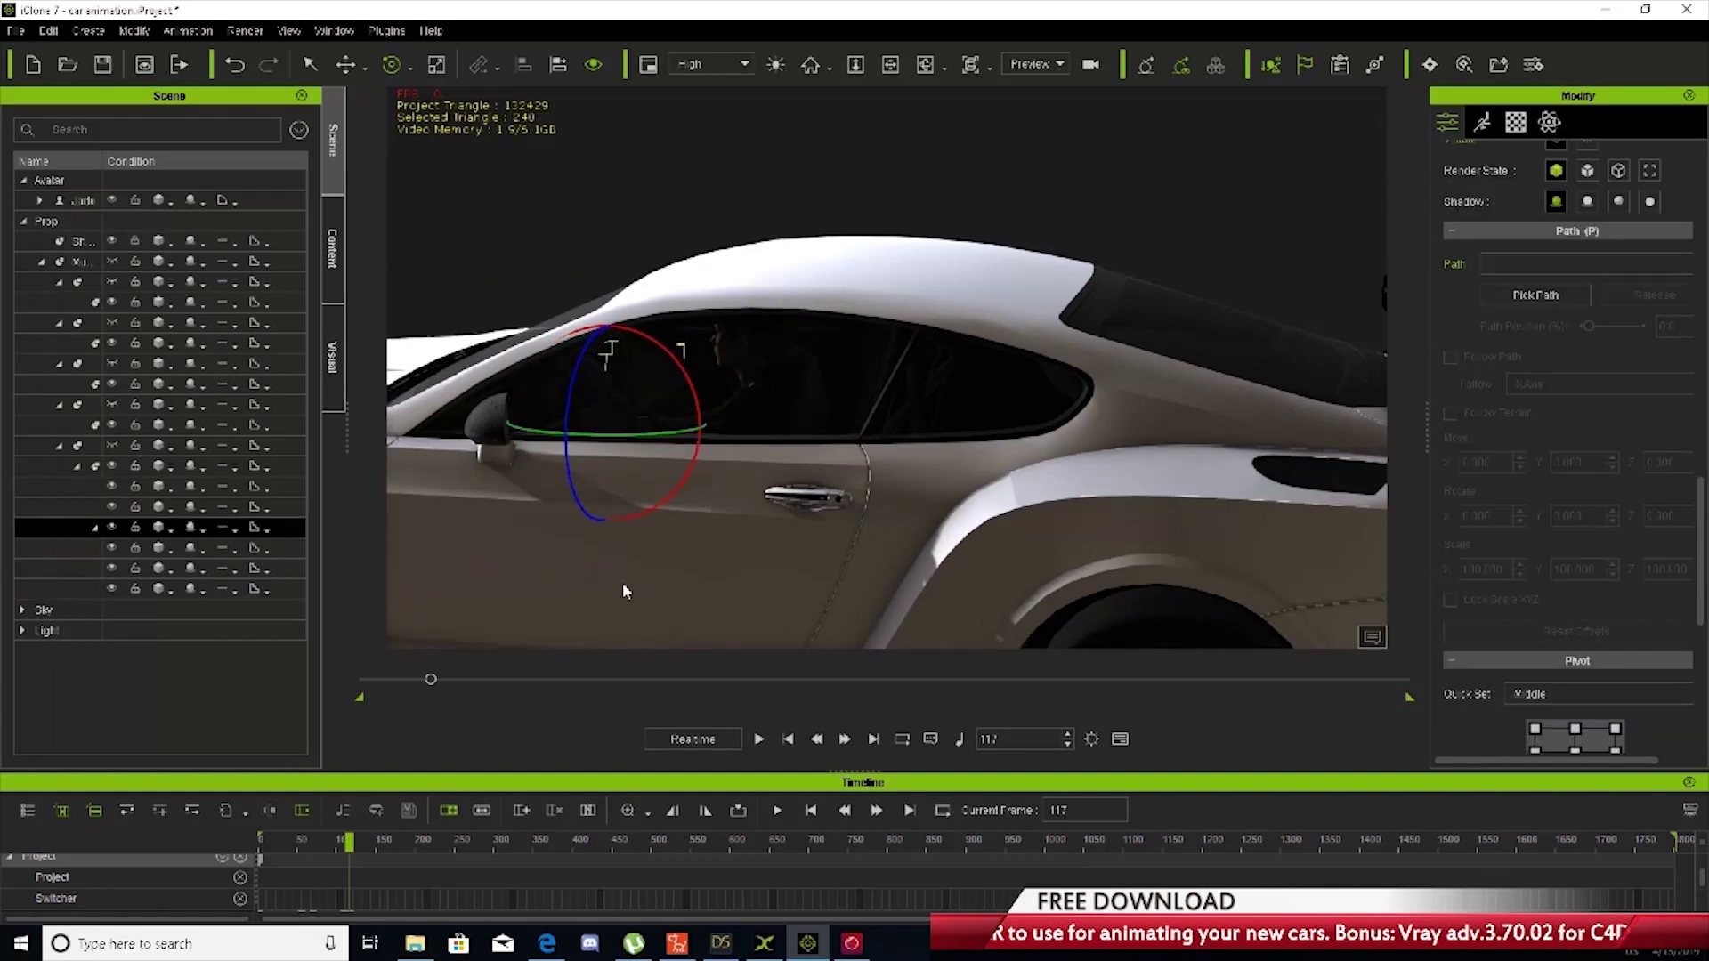
left_click_drag(435, 676, 452, 683)
middle_click_drag(765, 457, 1099, 436)
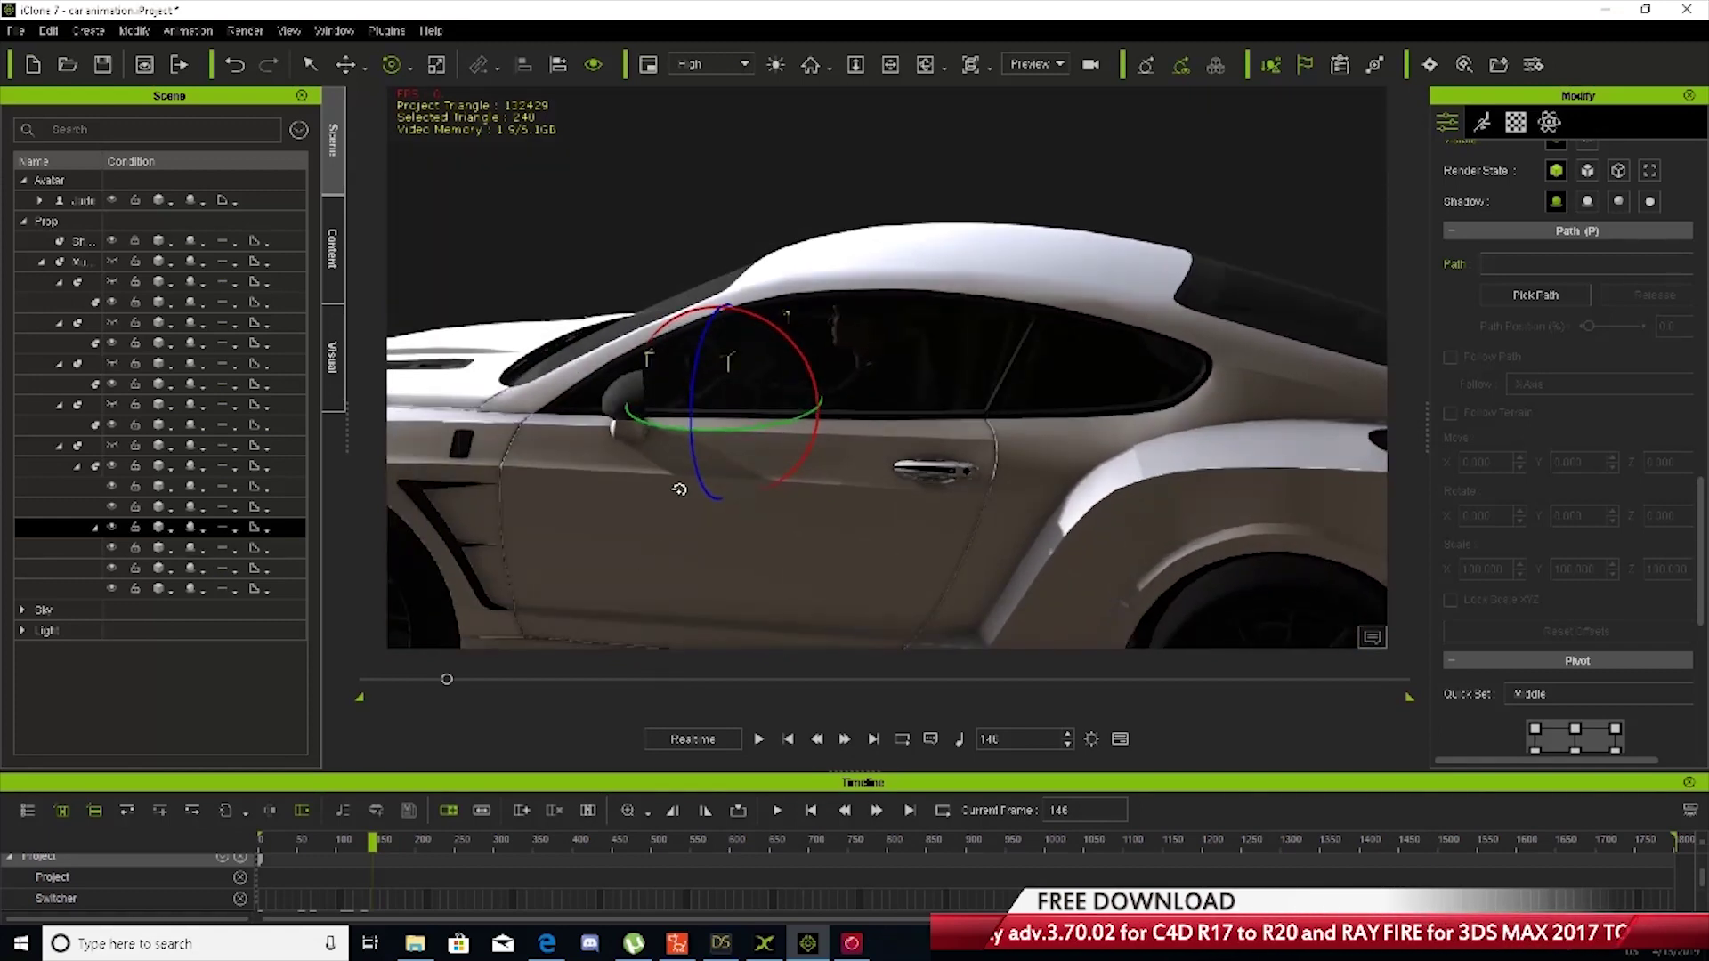
left_click_drag(447, 679, 460, 679)
right_click_drag(628, 540, 816, 526)
middle_click_drag(816, 526, 987, 552)
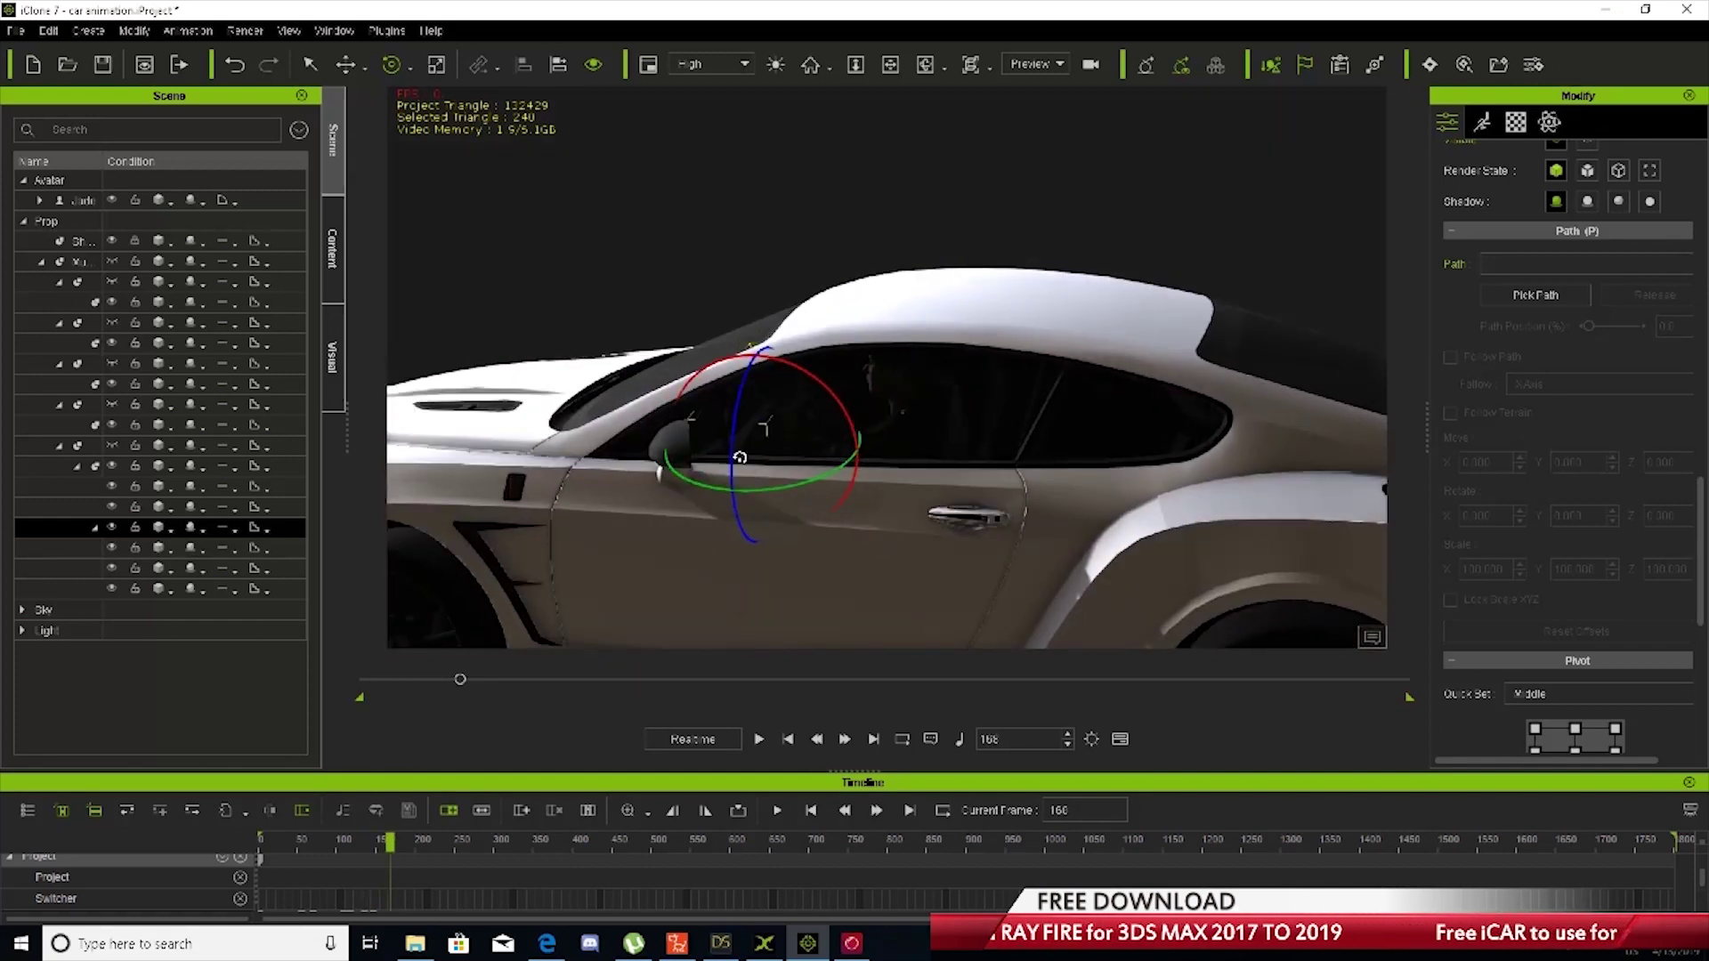
left_click_drag(738, 445, 735, 414)
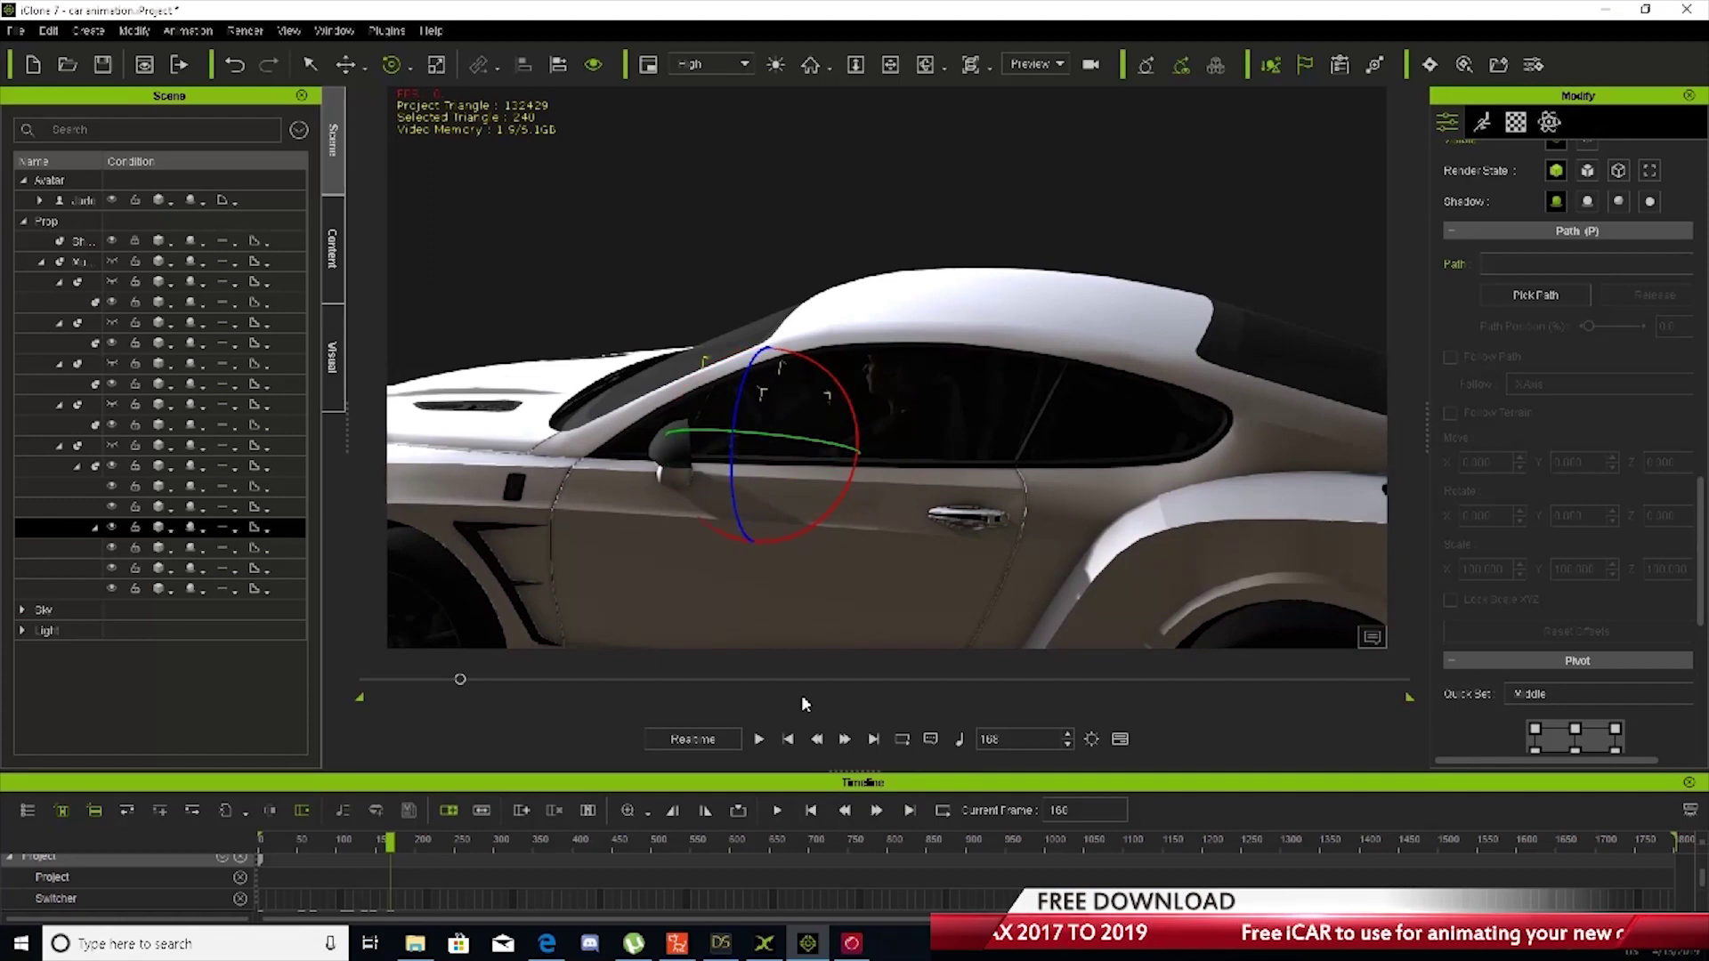
Animate further turns of the steering wheel at frames 197 and 231
left_click_drag(460, 679, 476, 679)
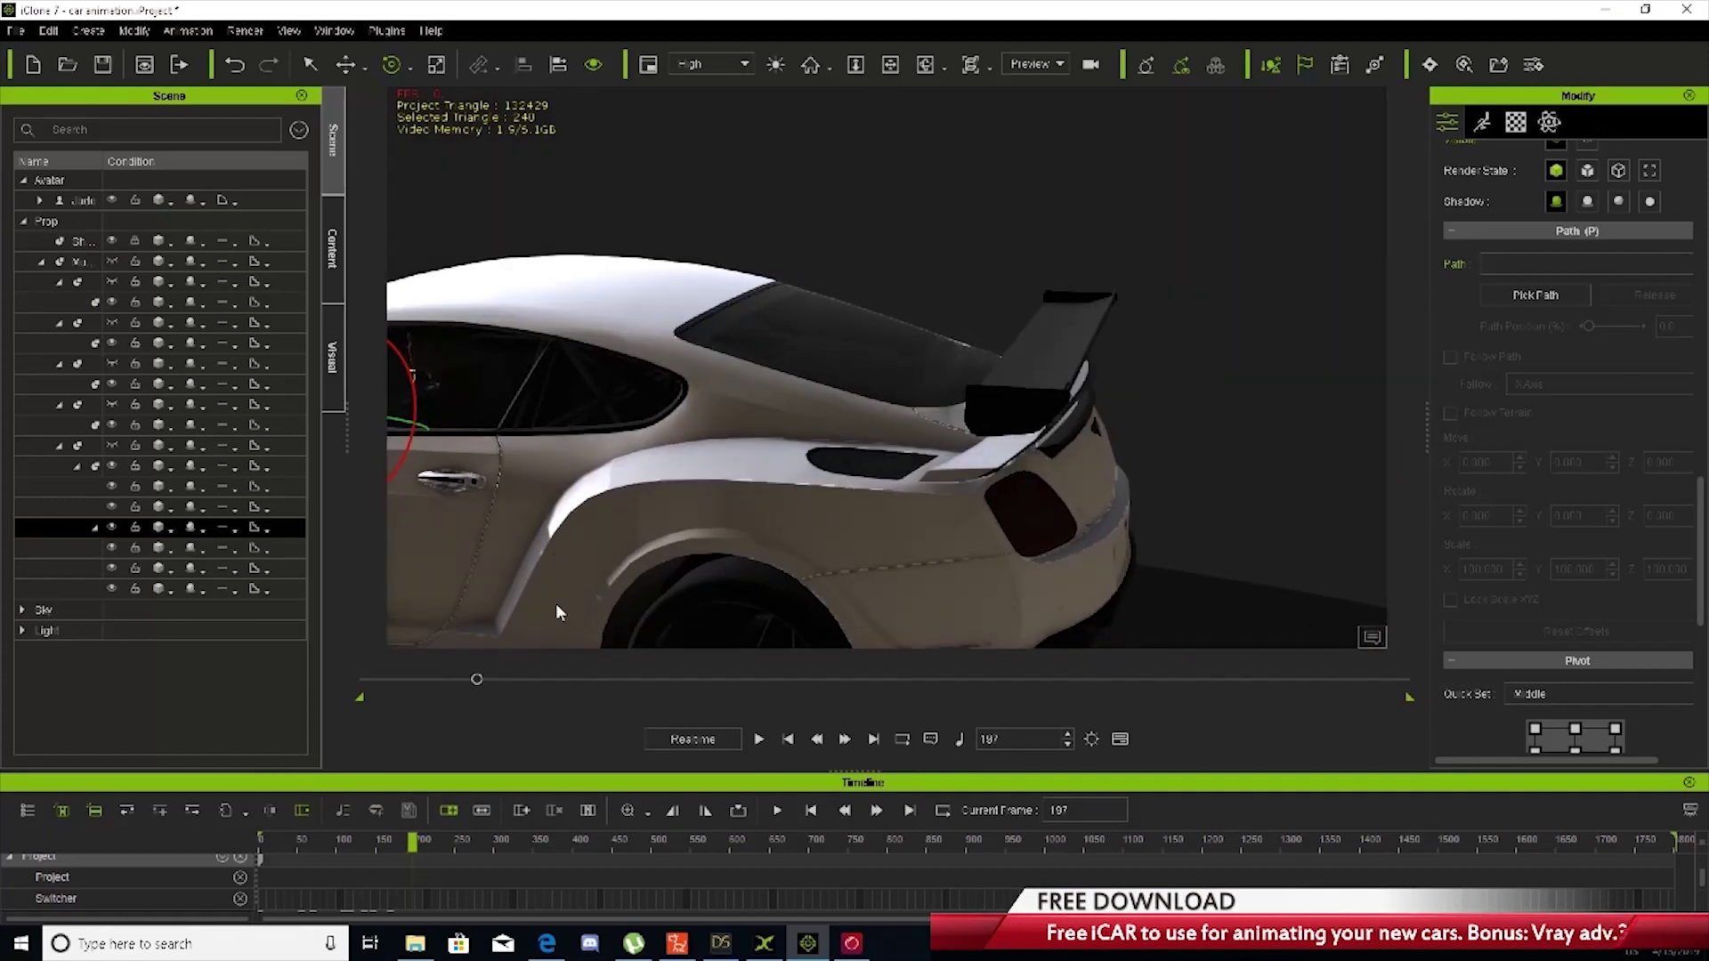
middle_click_drag(622, 511, 867, 552)
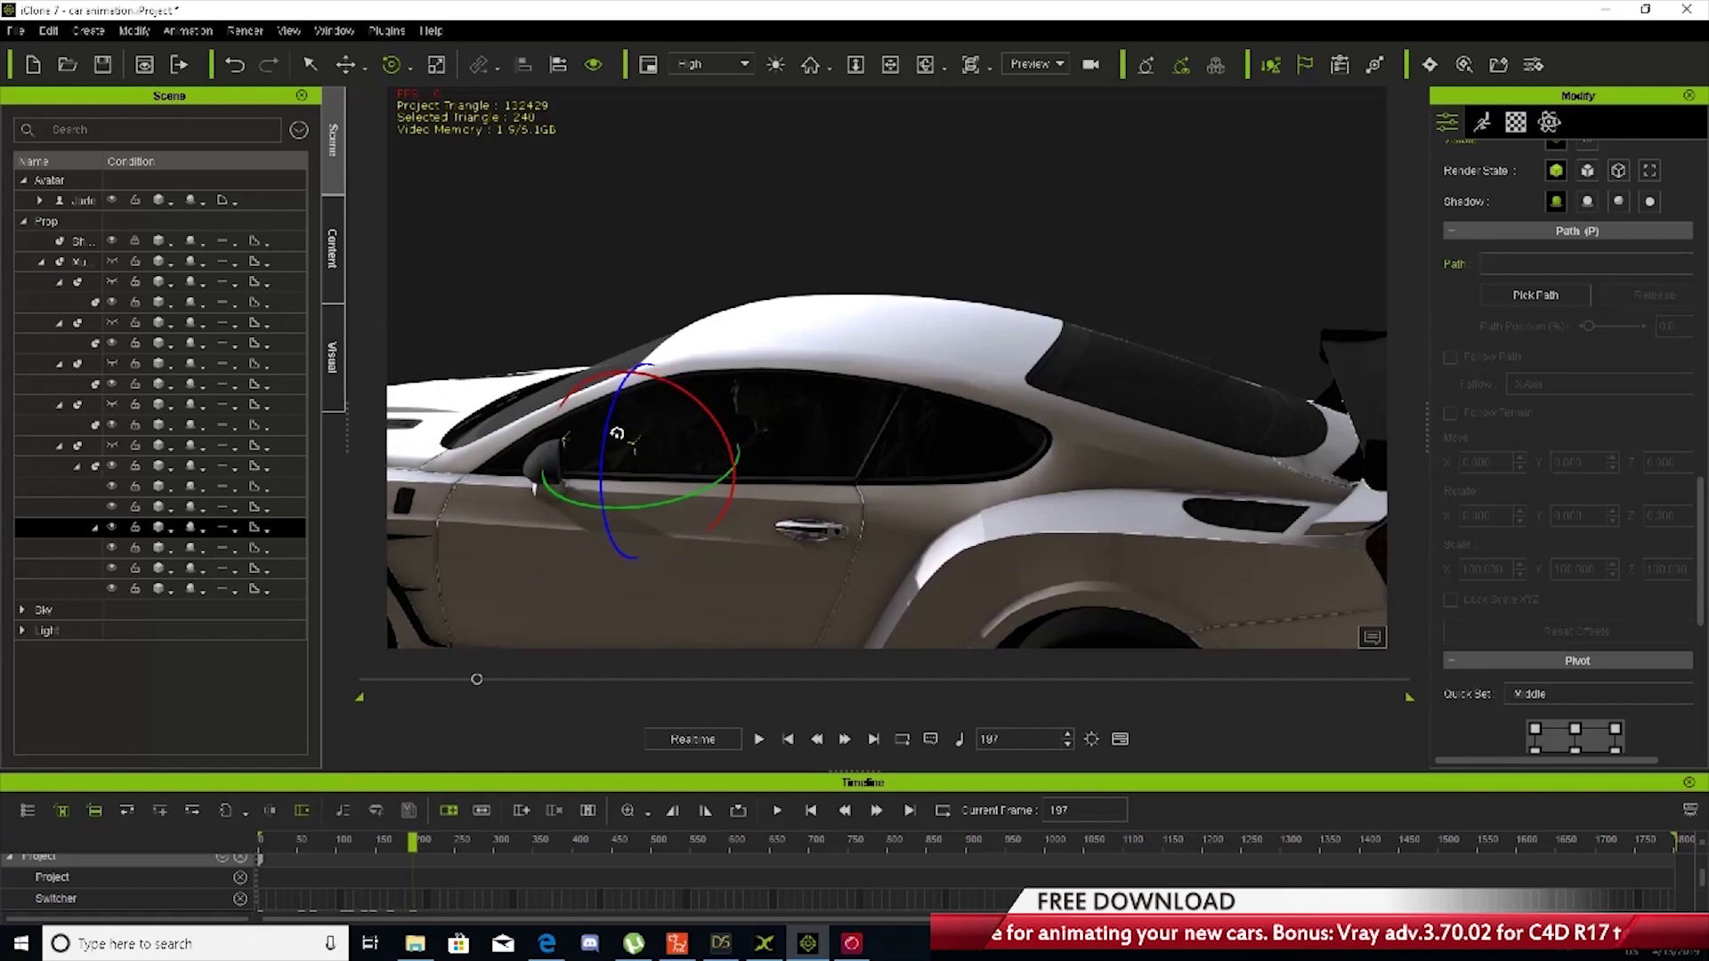
left_click(497, 679)
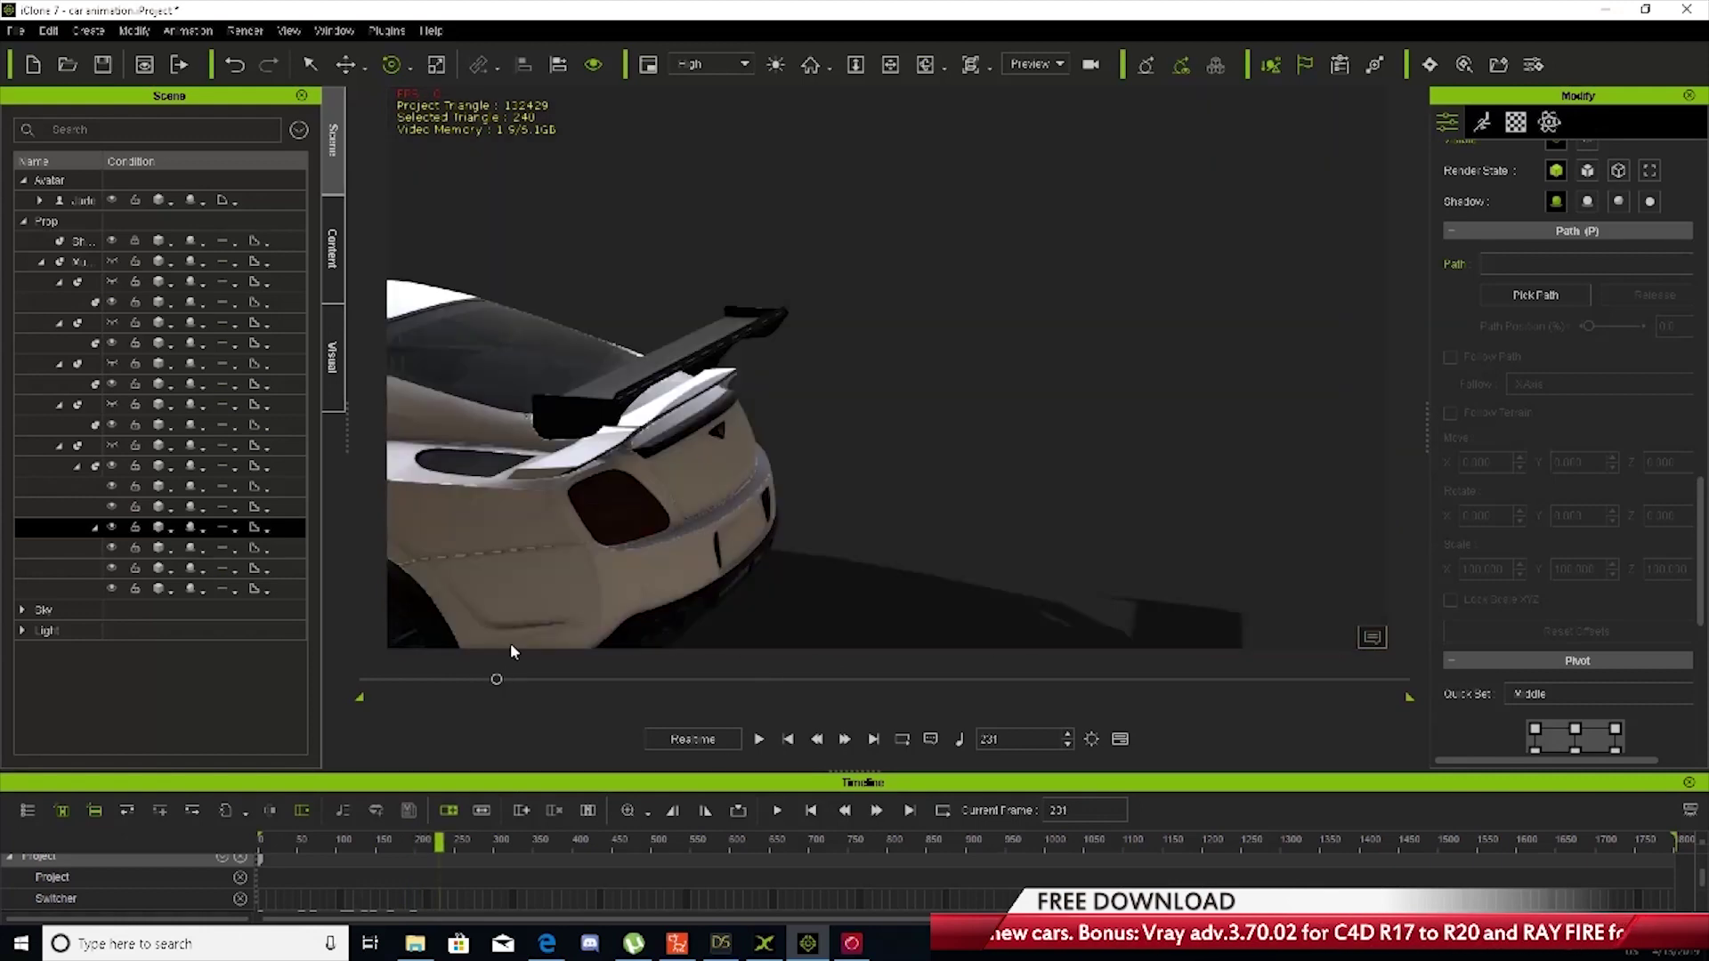
middle_click_drag(563, 573, 886, 608)
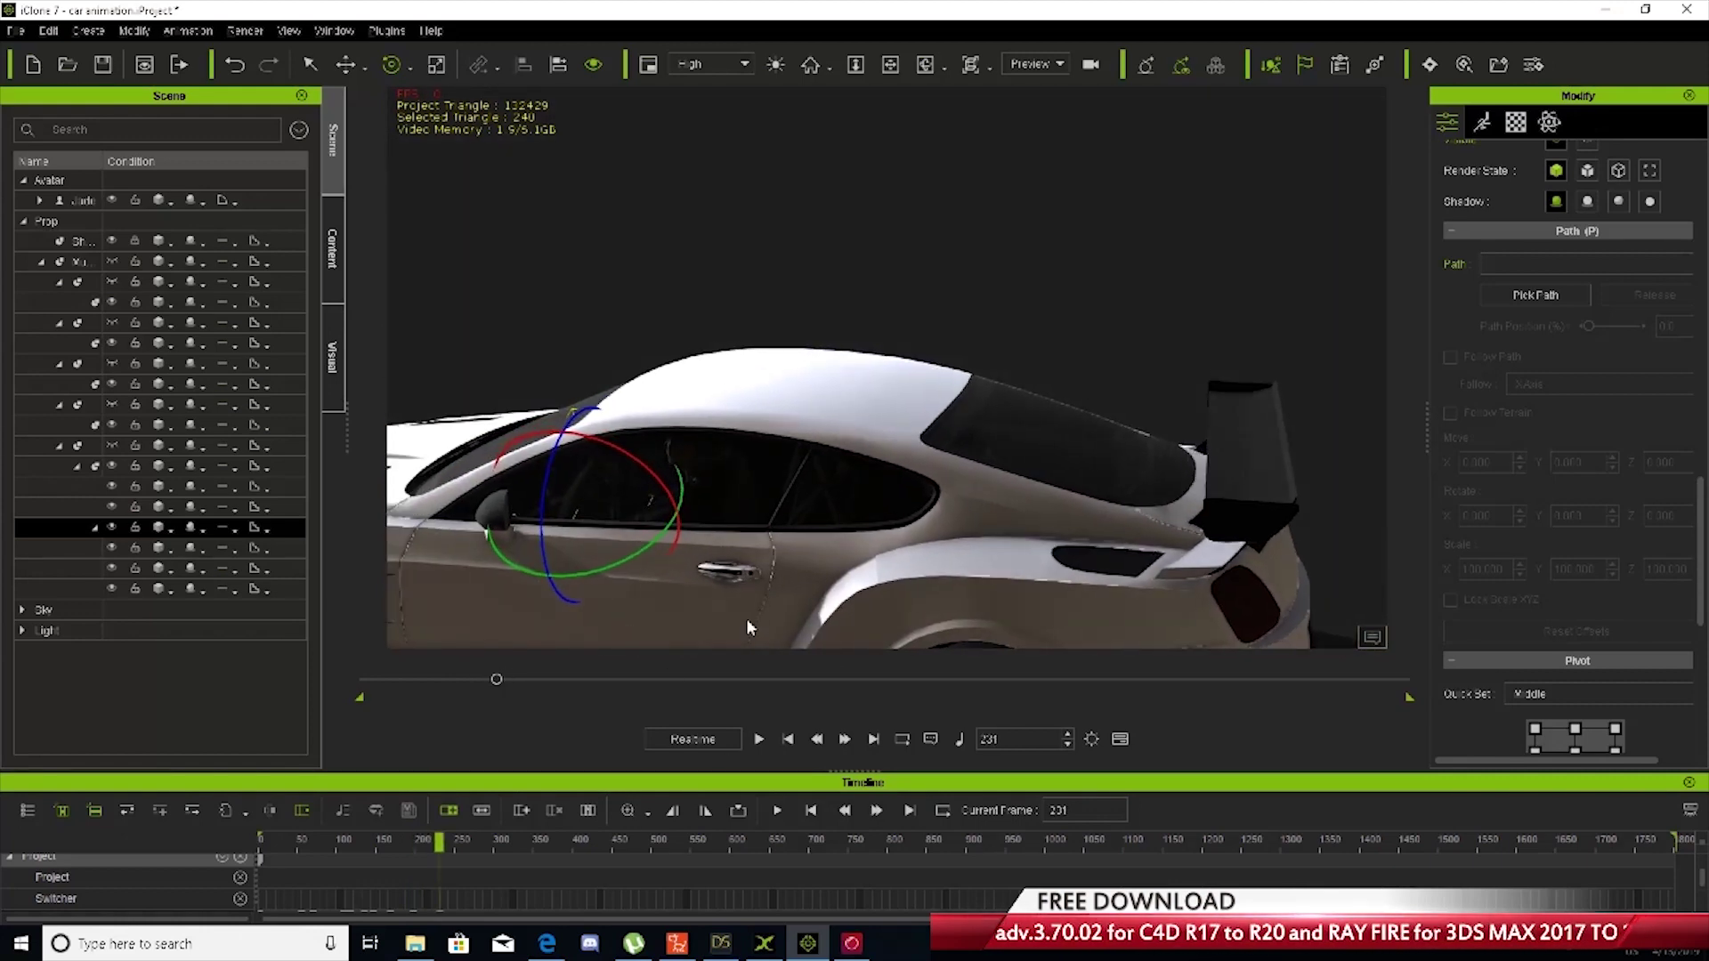
Turn the steering wheel about its own axis at frame 273
left_click(502, 679)
left_click_drag(513, 678, 520, 679)
middle_click_drag(637, 628, 969, 595)
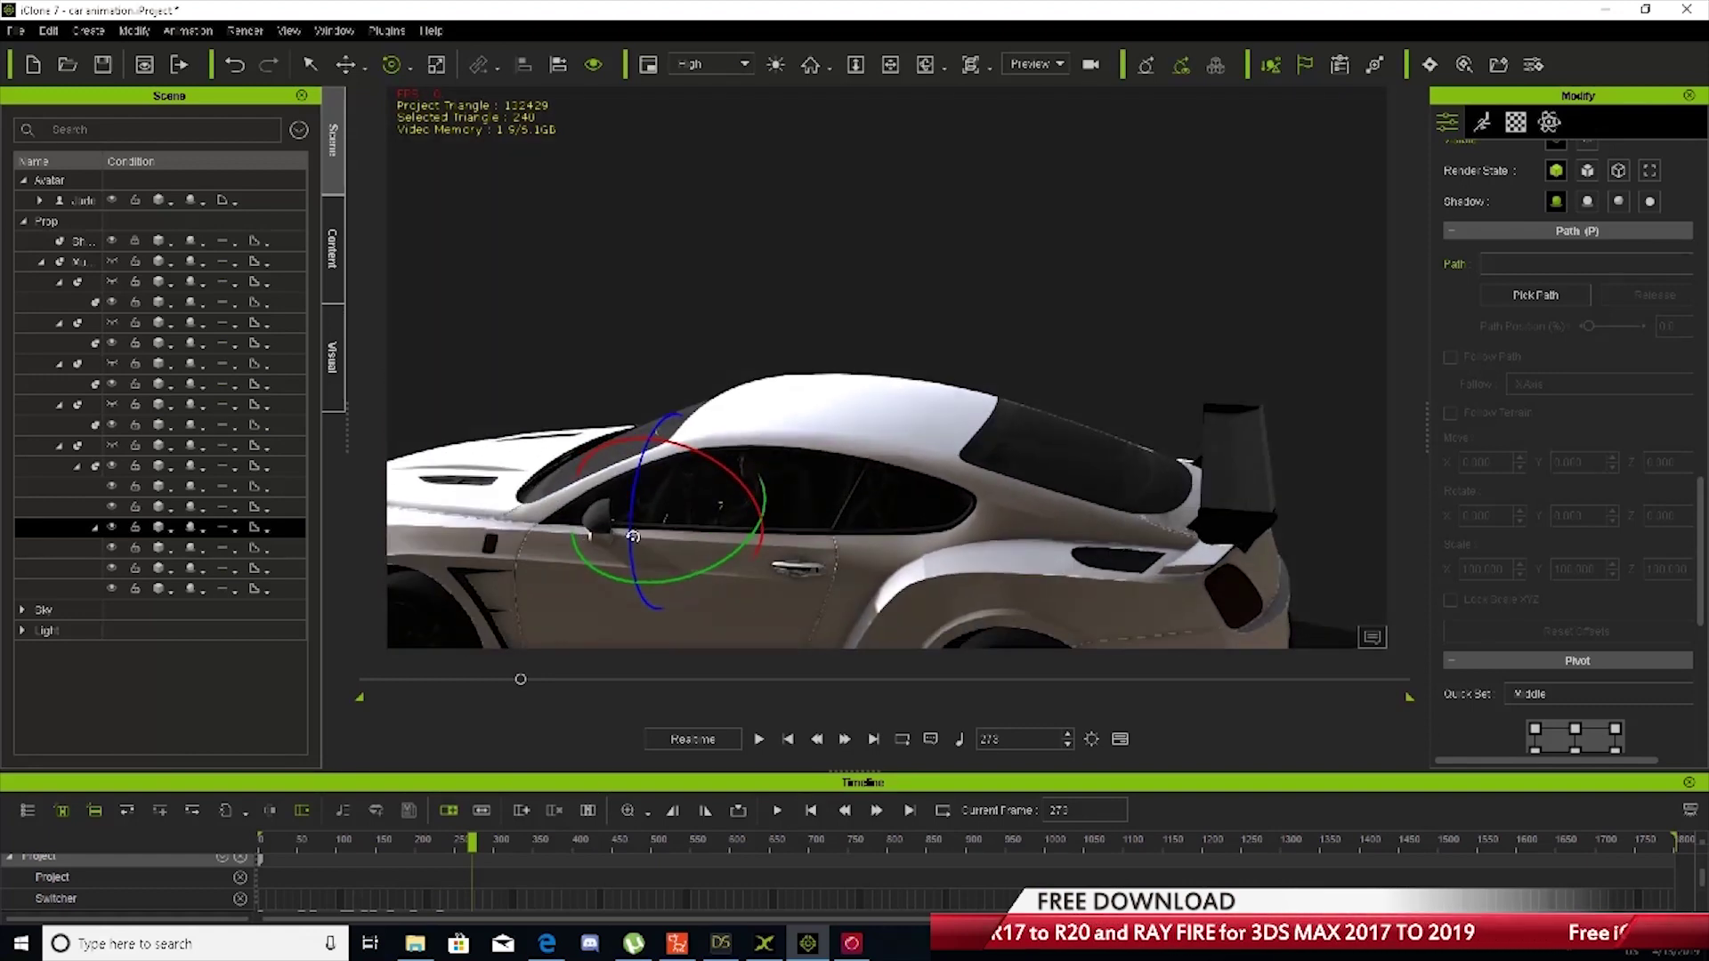
left_click_drag(632, 536, 635, 509)
middle_click_drag(856, 612, 965, 598)
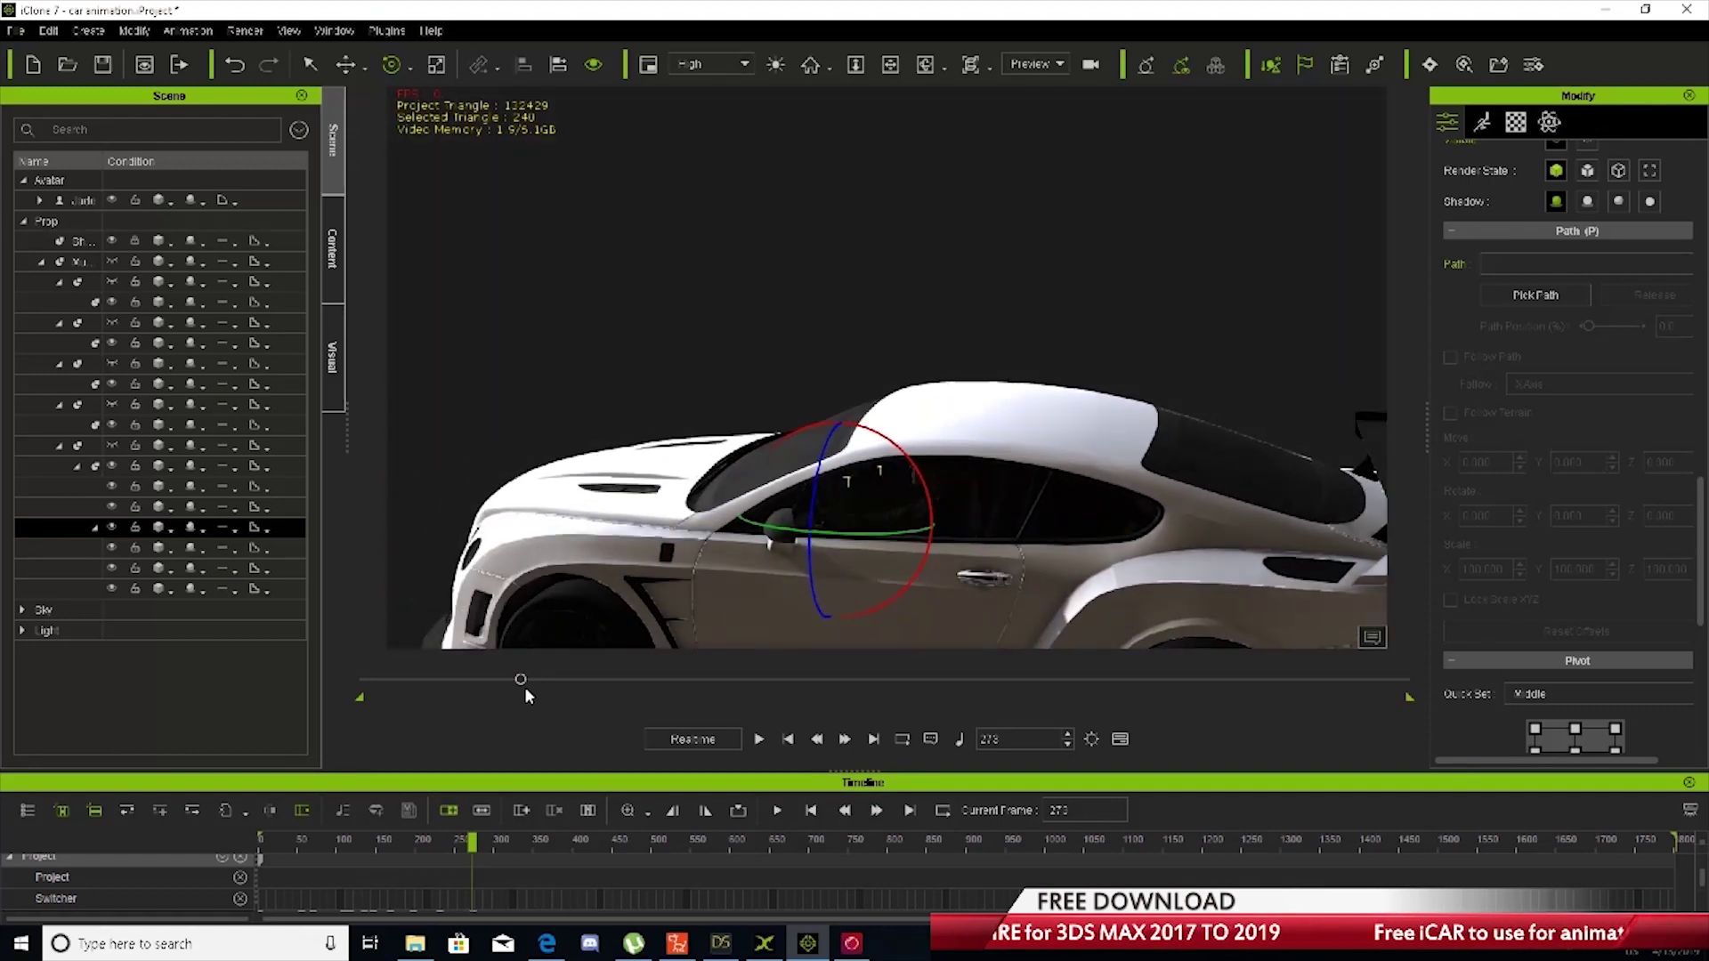
Rotate the steering wheel again at frames 310 and 344 to continue its turning animation
left_click_drag(523, 679, 545, 679)
middle_click_drag(545, 679, 671, 527)
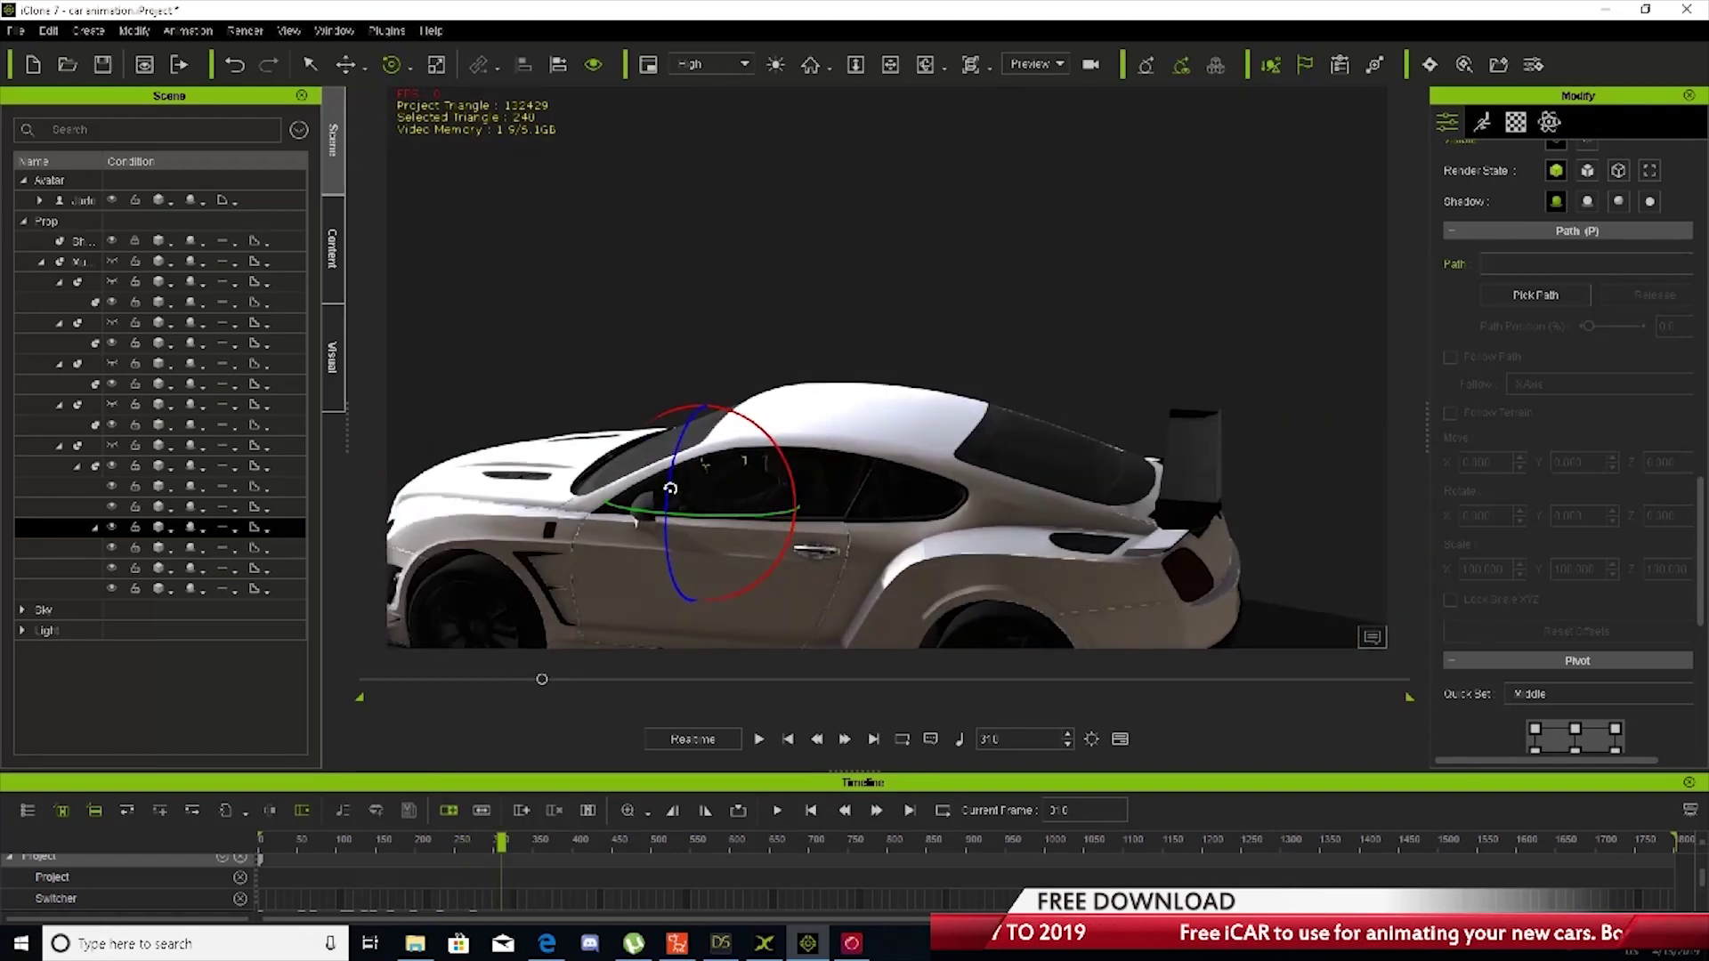
middle_click_drag(823, 644, 818, 585)
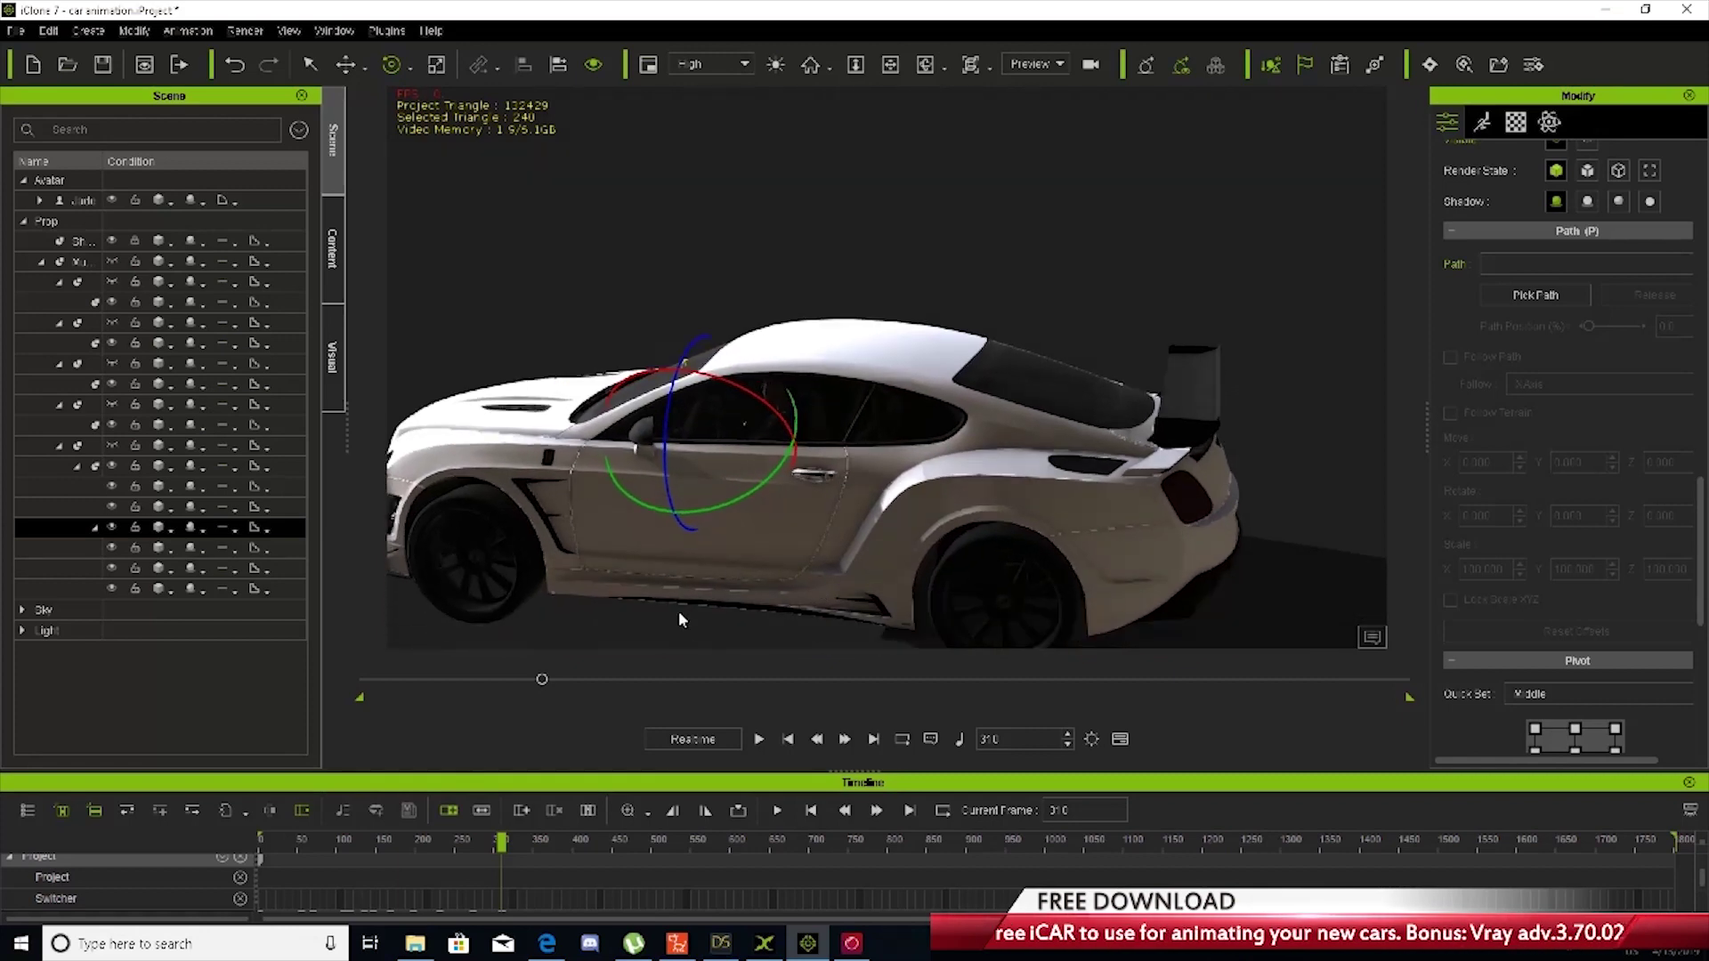
right_click_drag(678, 614, 703, 607)
left_click_drag(544, 679, 562, 679)
middle_click_drag(514, 554, 933, 595)
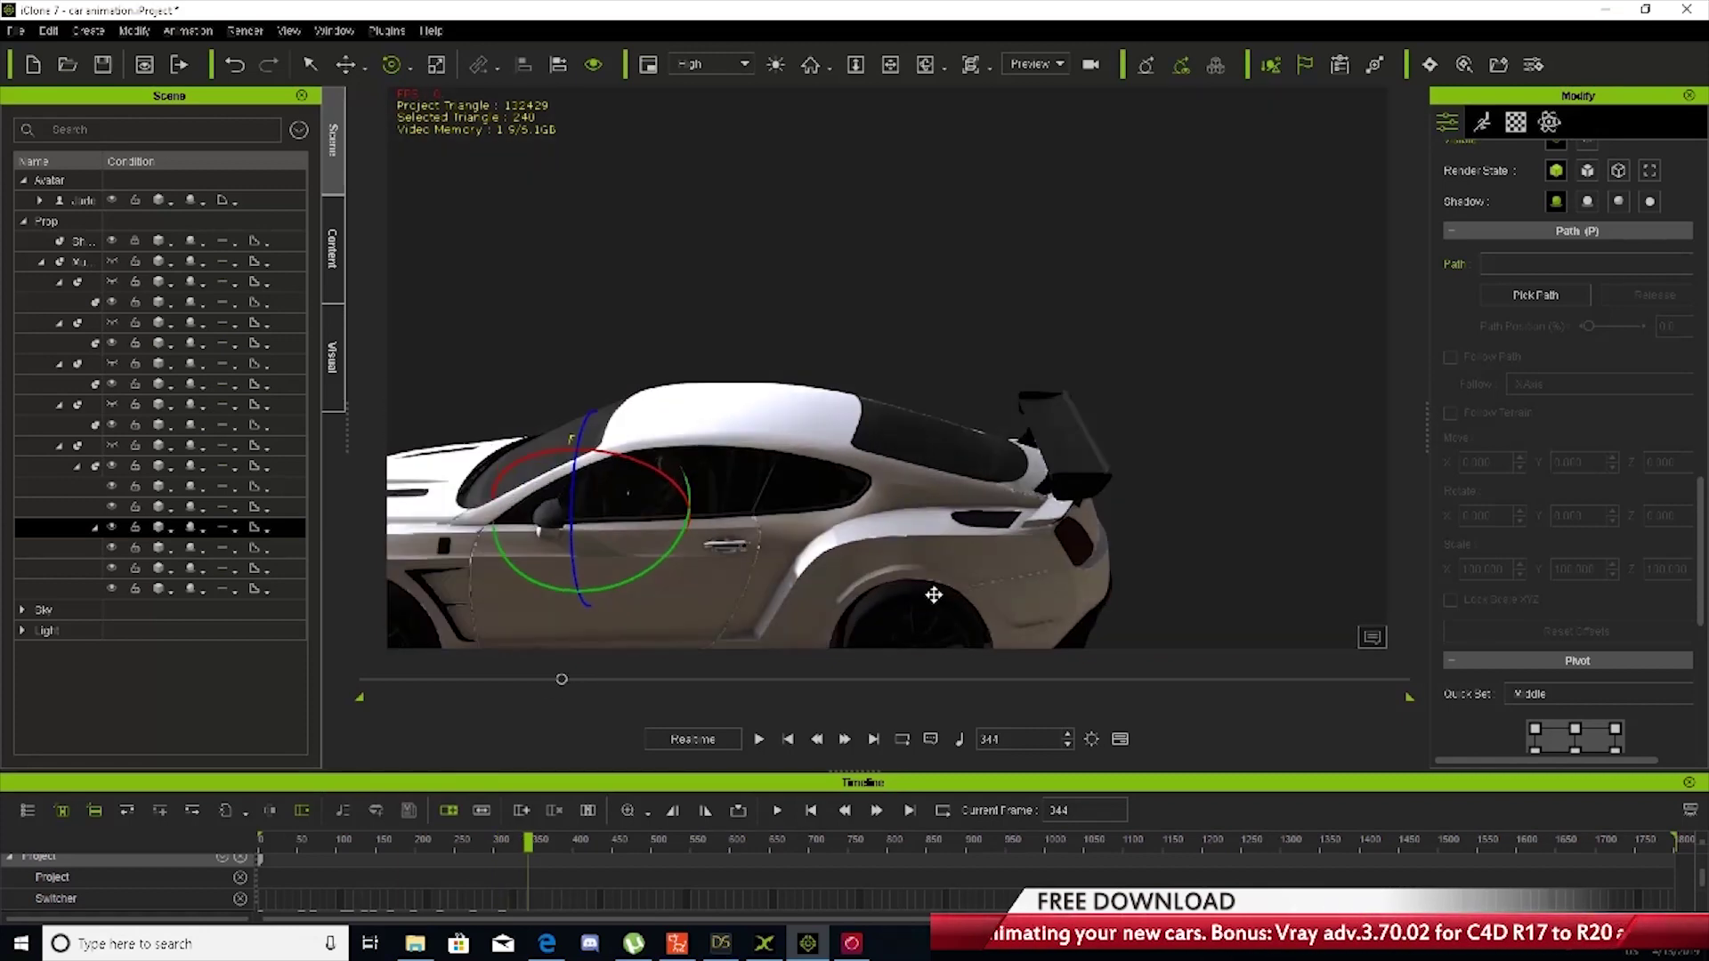
right_click_drag(884, 573, 776, 561)
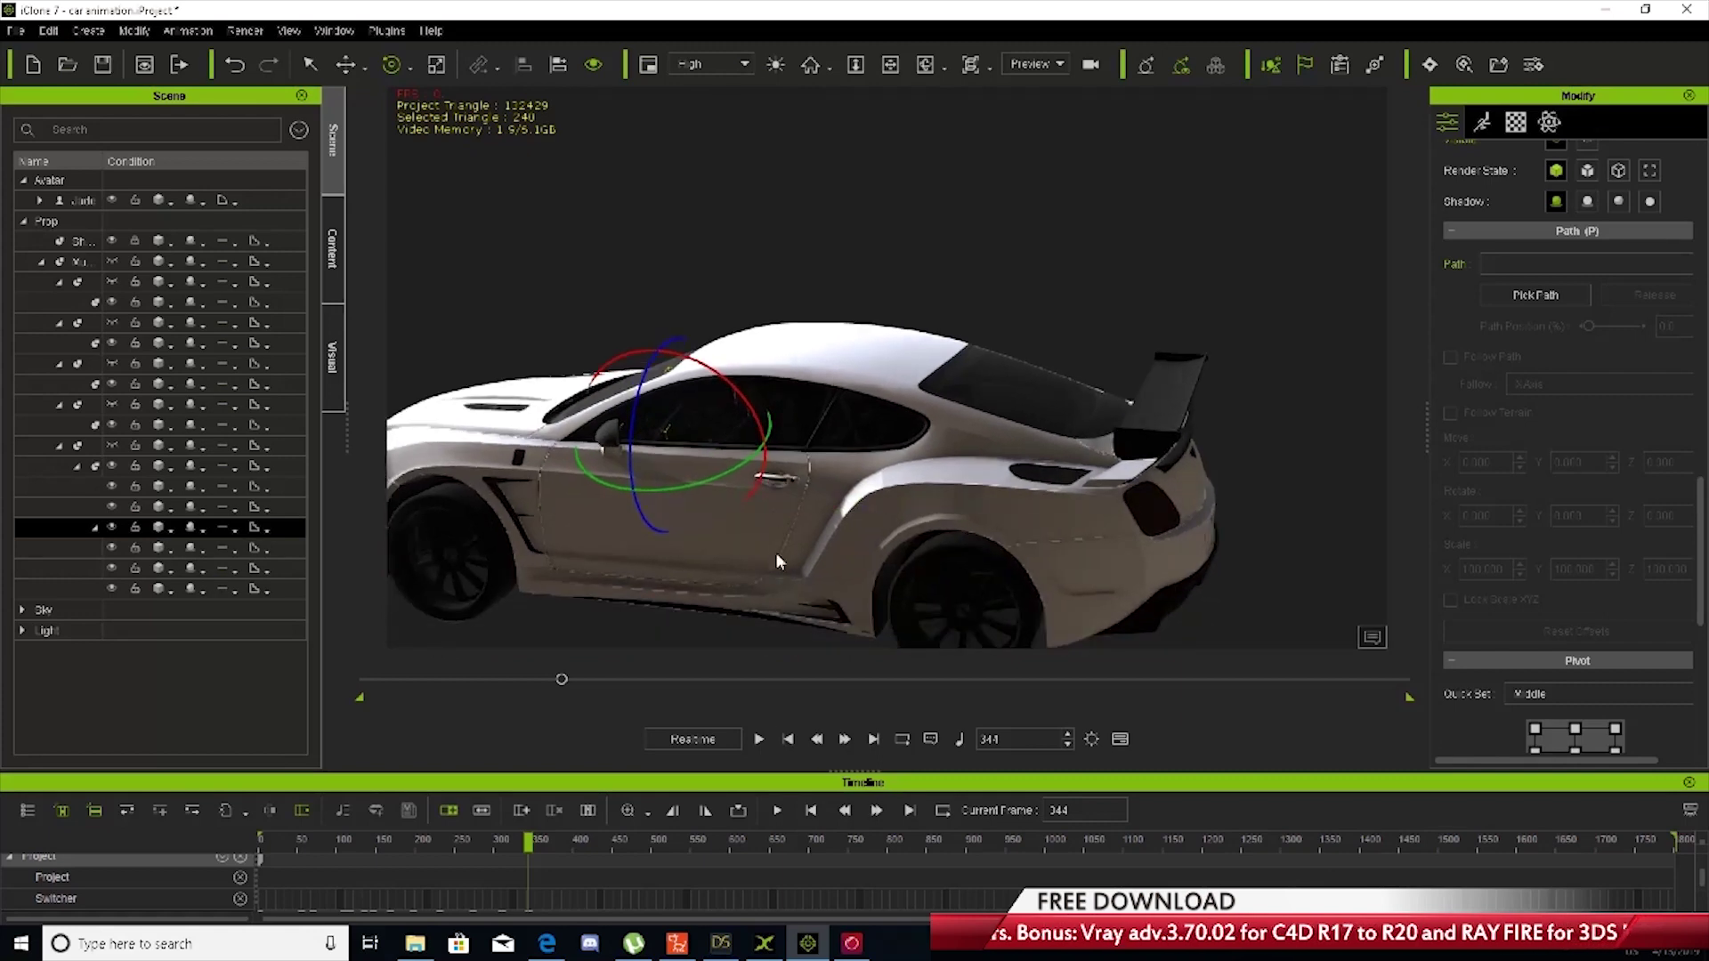
Return the animation to frame 1 and create a camera
left_click(788, 738)
left_click(824, 75)
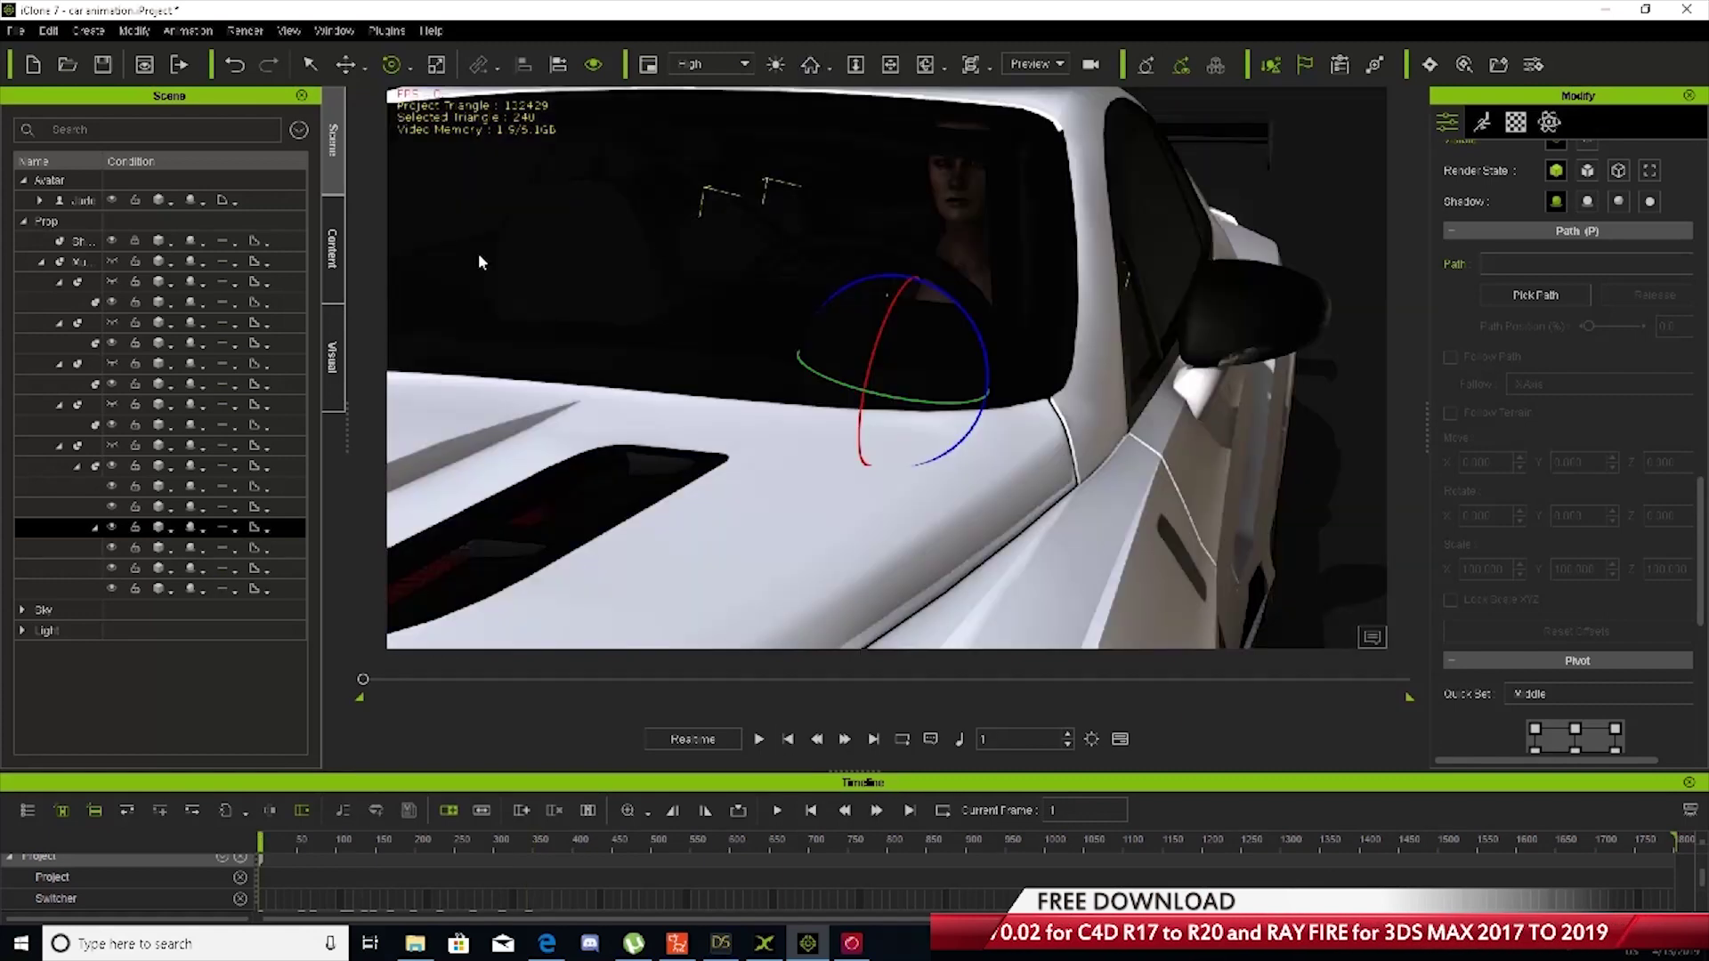
left_click(88, 30)
left_click(102, 179)
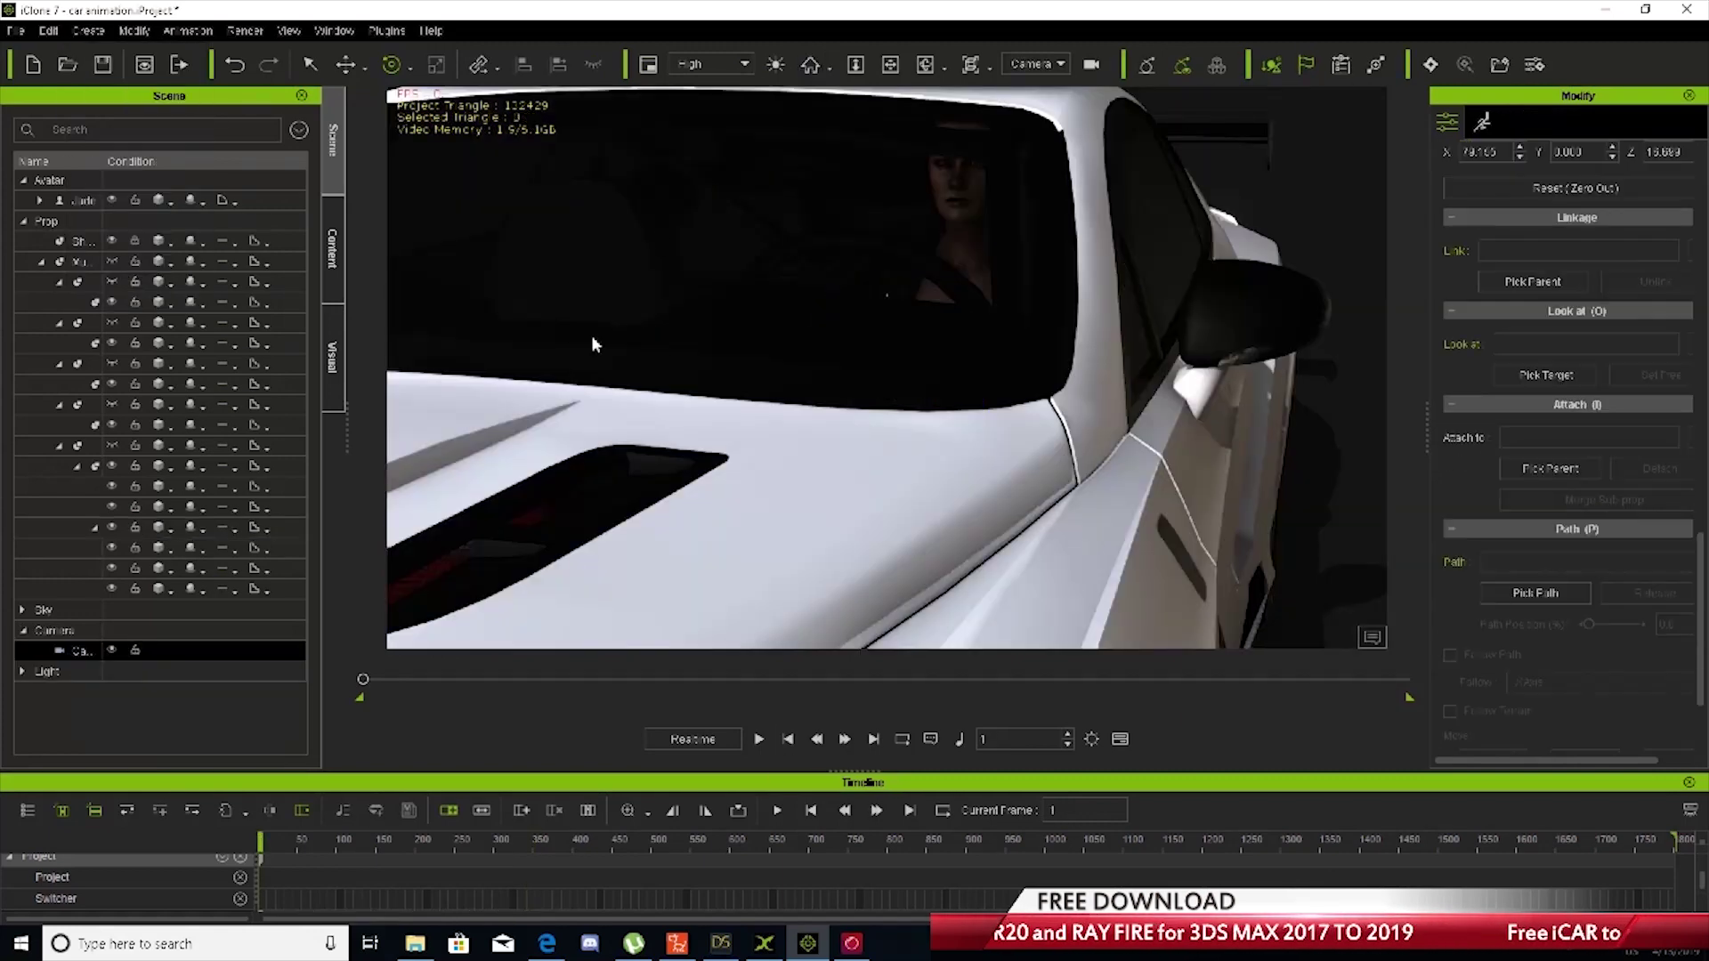
Move the new camera to the driver's side of the white car, framing the door, side windows and front wheel up close
scroll(859, 372, "down", 5)
right_click_drag(1027, 381, 797, 339)
scroll(902, 352, "down", 3)
middle_click_drag(797, 340, 977, 413)
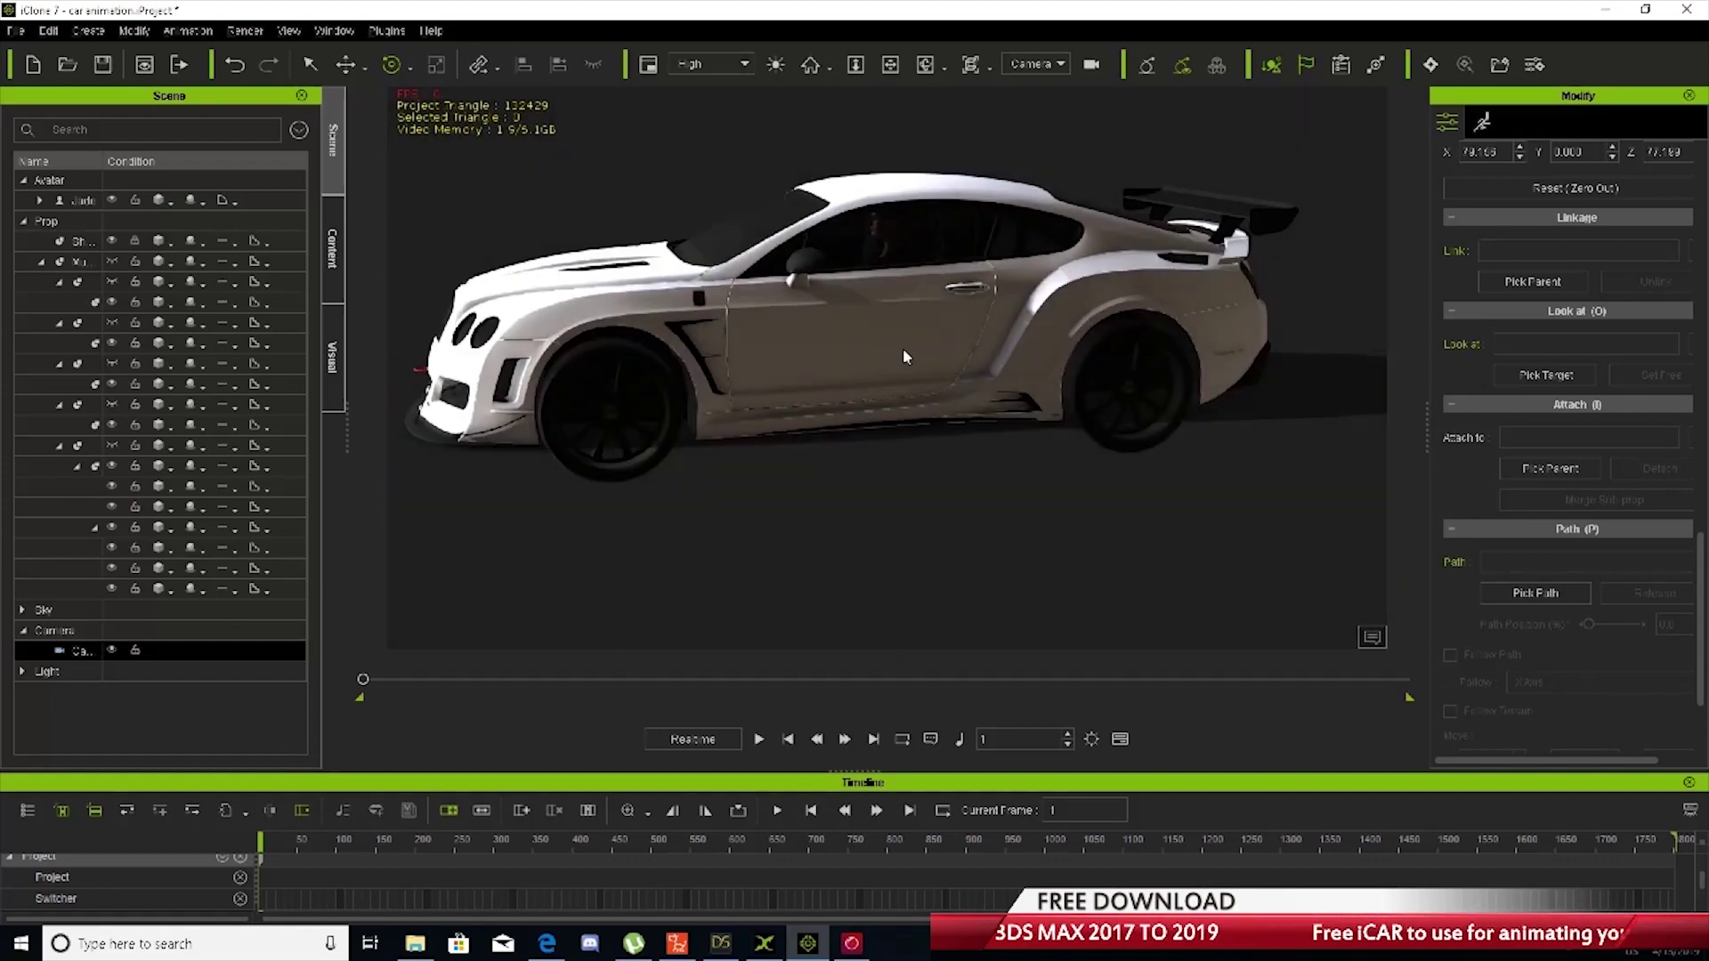
right_click_drag(978, 411, 945, 385)
scroll(945, 385, "up", 3)
middle_click_drag(945, 384, 1049, 365)
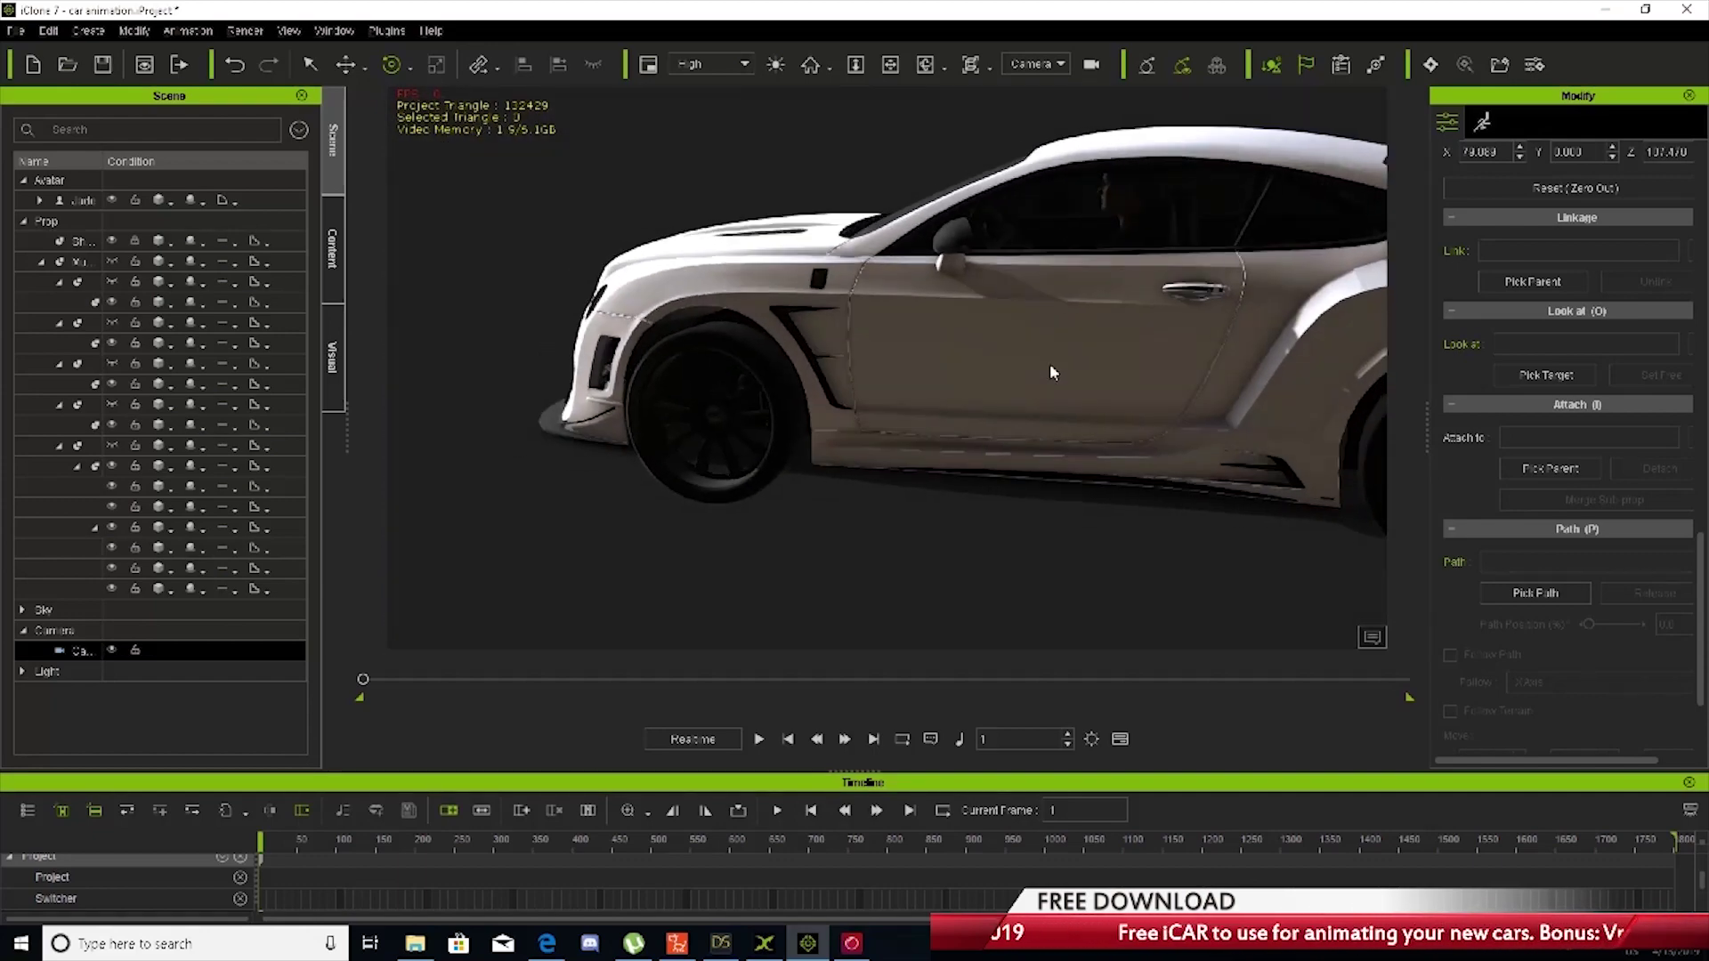
right_click_drag(1049, 365, 1016, 421)
scroll(1019, 422, "up", 3)
middle_click_drag(1095, 412, 881, 430)
right_click_drag(877, 432, 927, 477)
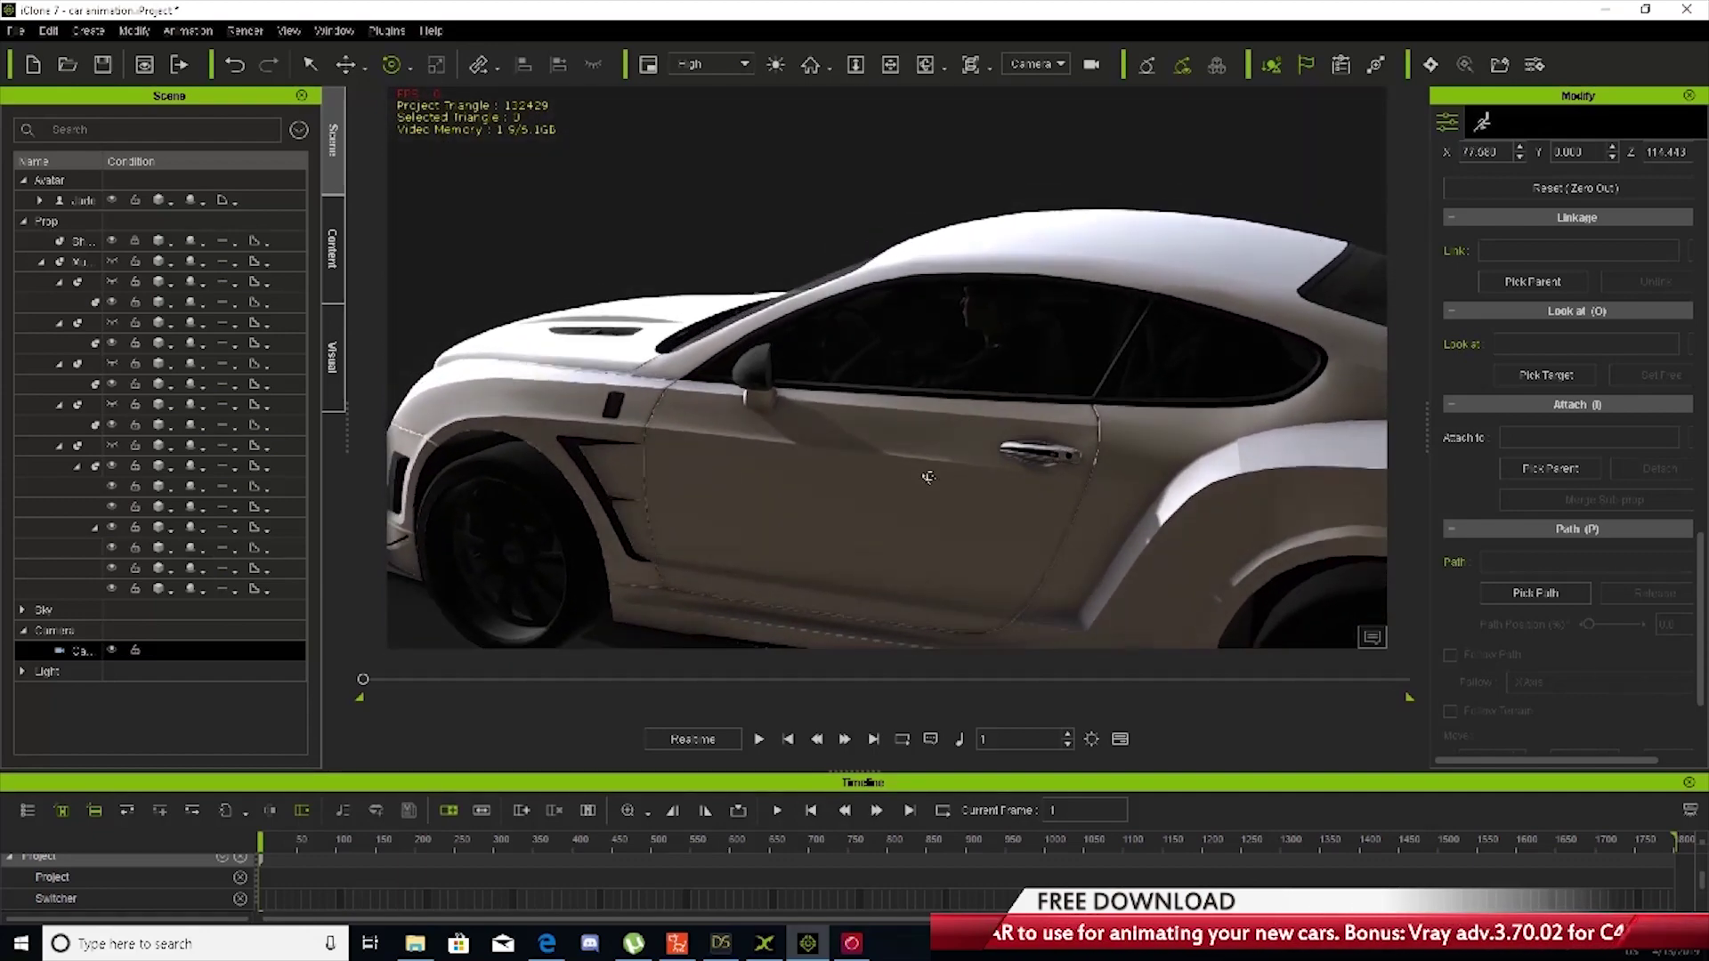
mouse_move(965, 390)
middle_mouse_down()
mouse_move(960, 428)
mouse_move(954, 403)
middle_mouse_up()
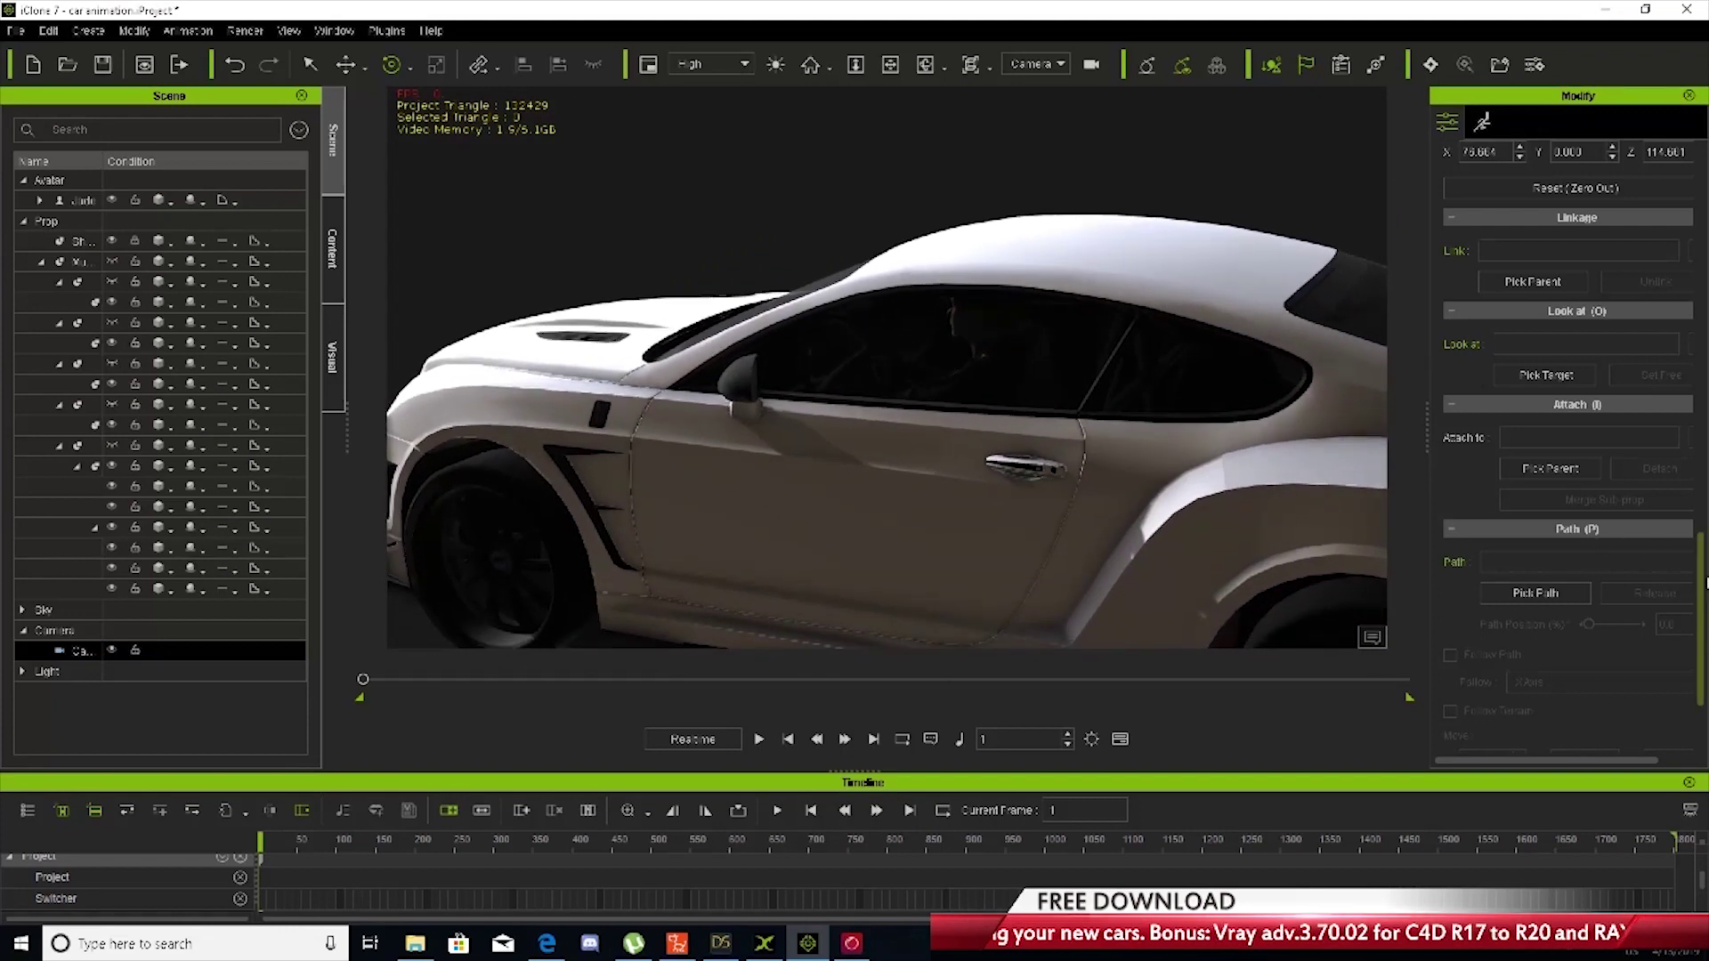
Link the camera to the car body ben_pmcontinental_11_body_body_ and play the animation to check that it follows the car
left_click(970, 440)
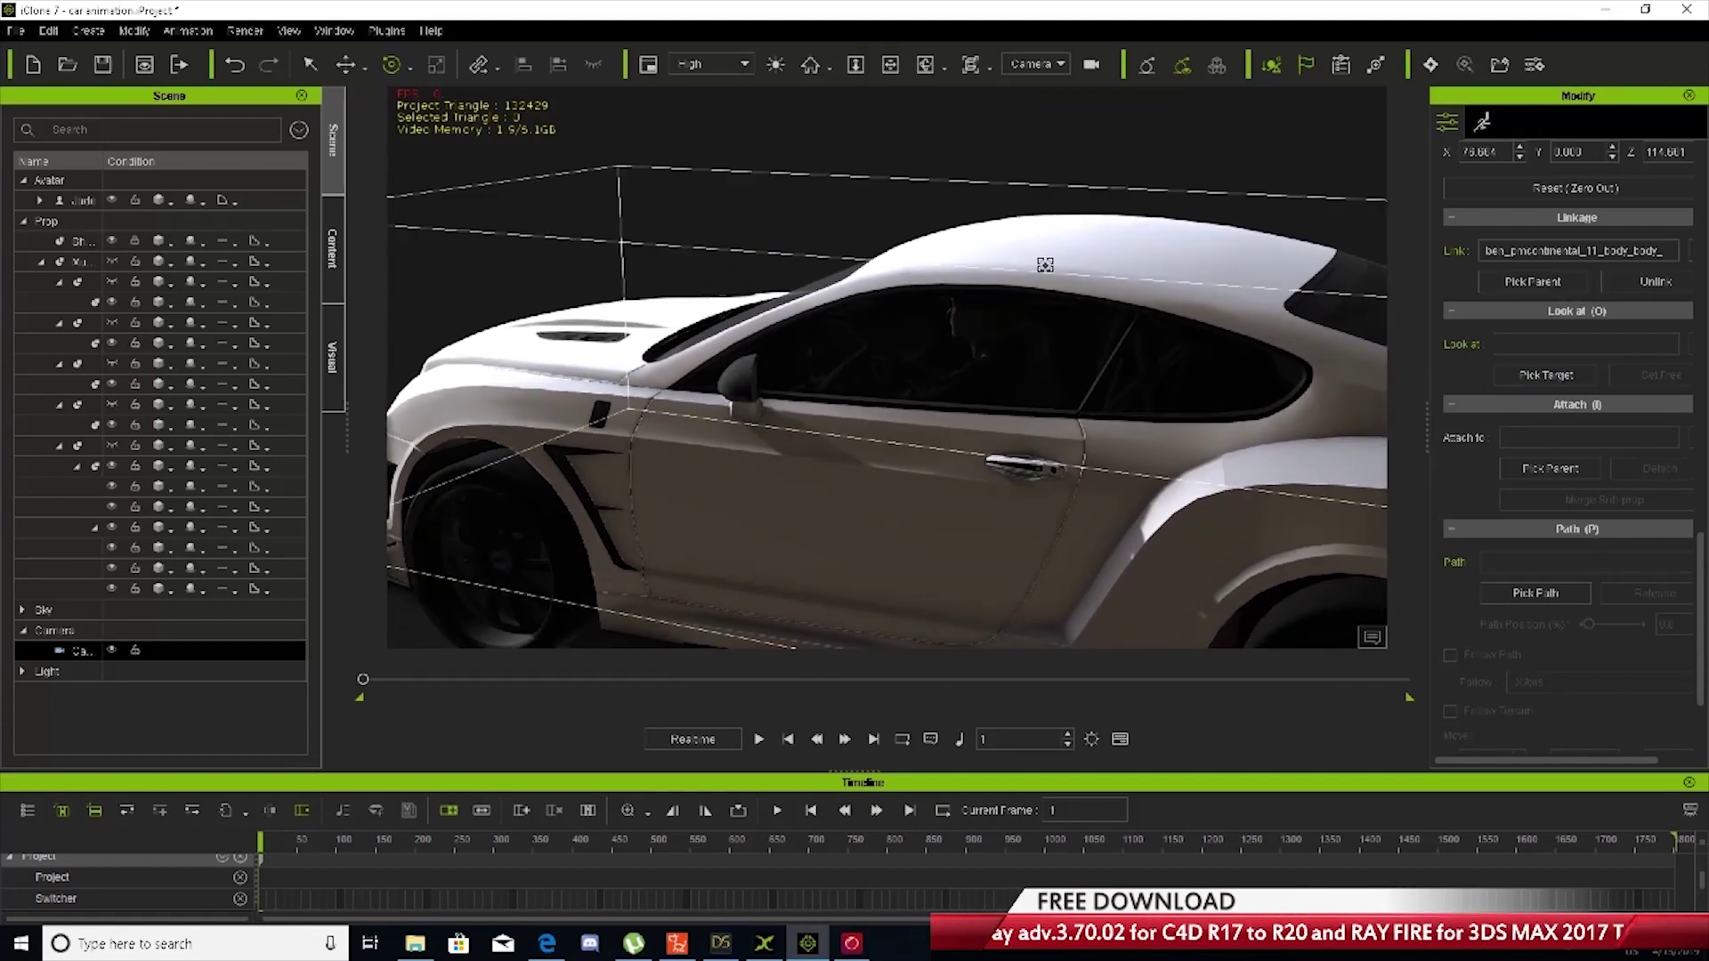
left_click(759, 740)
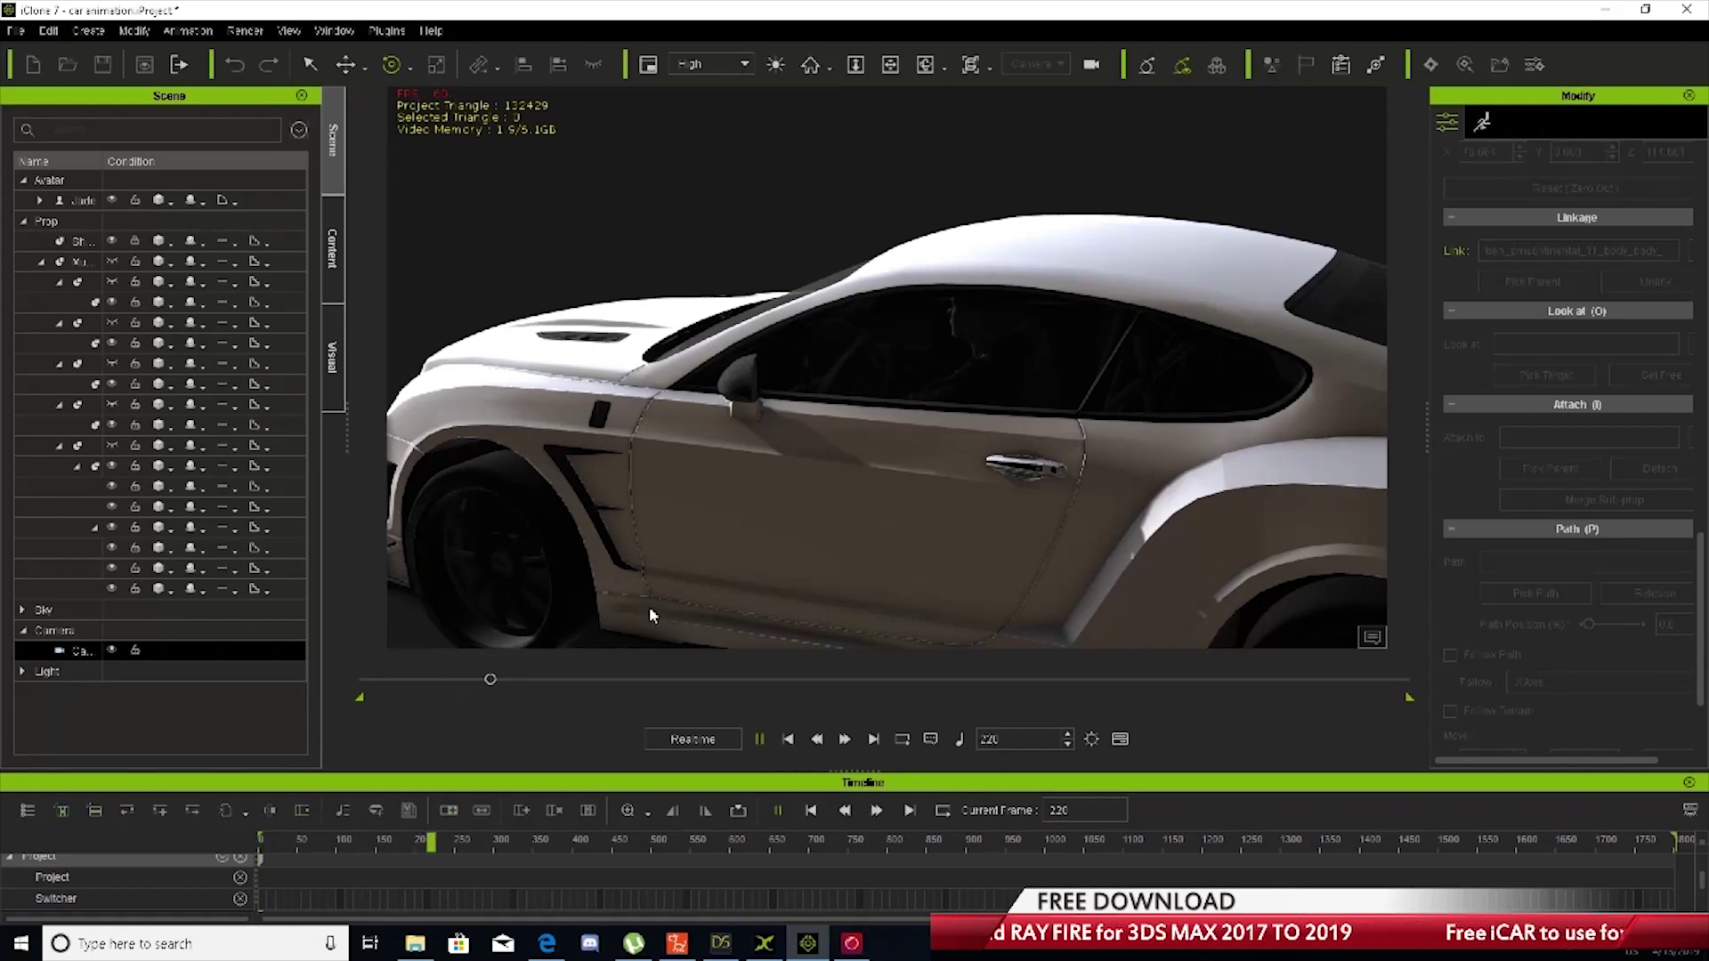
left_click(759, 739)
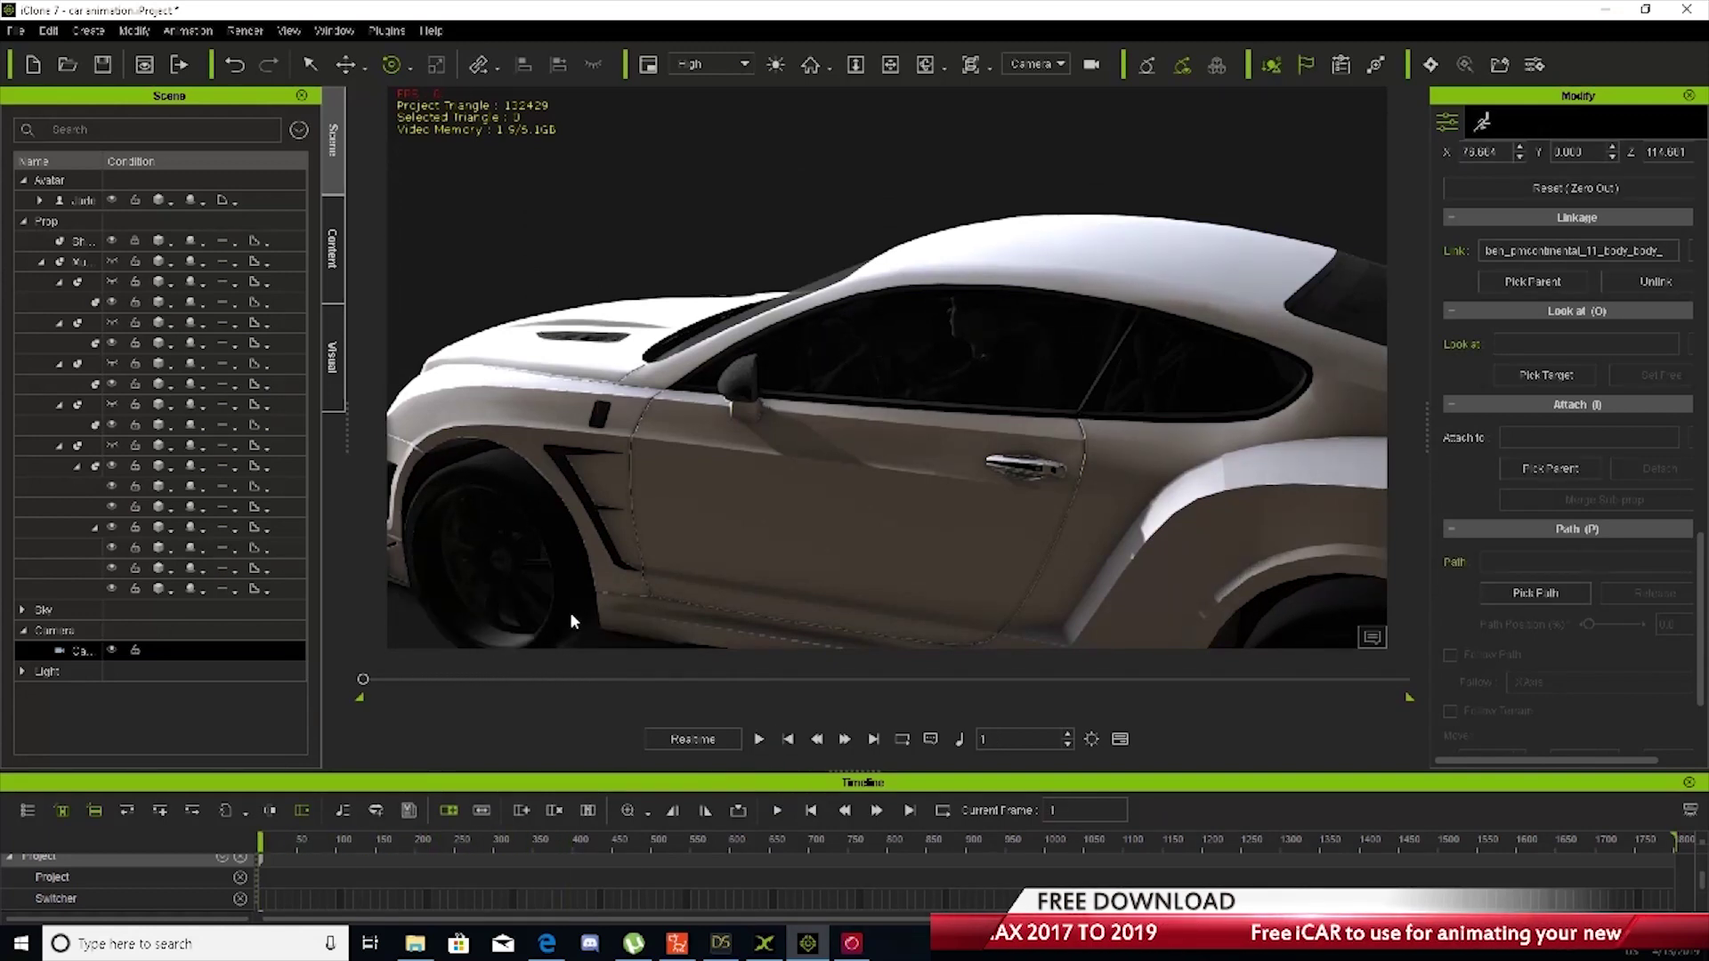
Pull the linked camera back and reframe it so the whole white car shows in side view at frame 1
right_click_drag(758, 568, 831, 461)
scroll(815, 510, "down", 10)
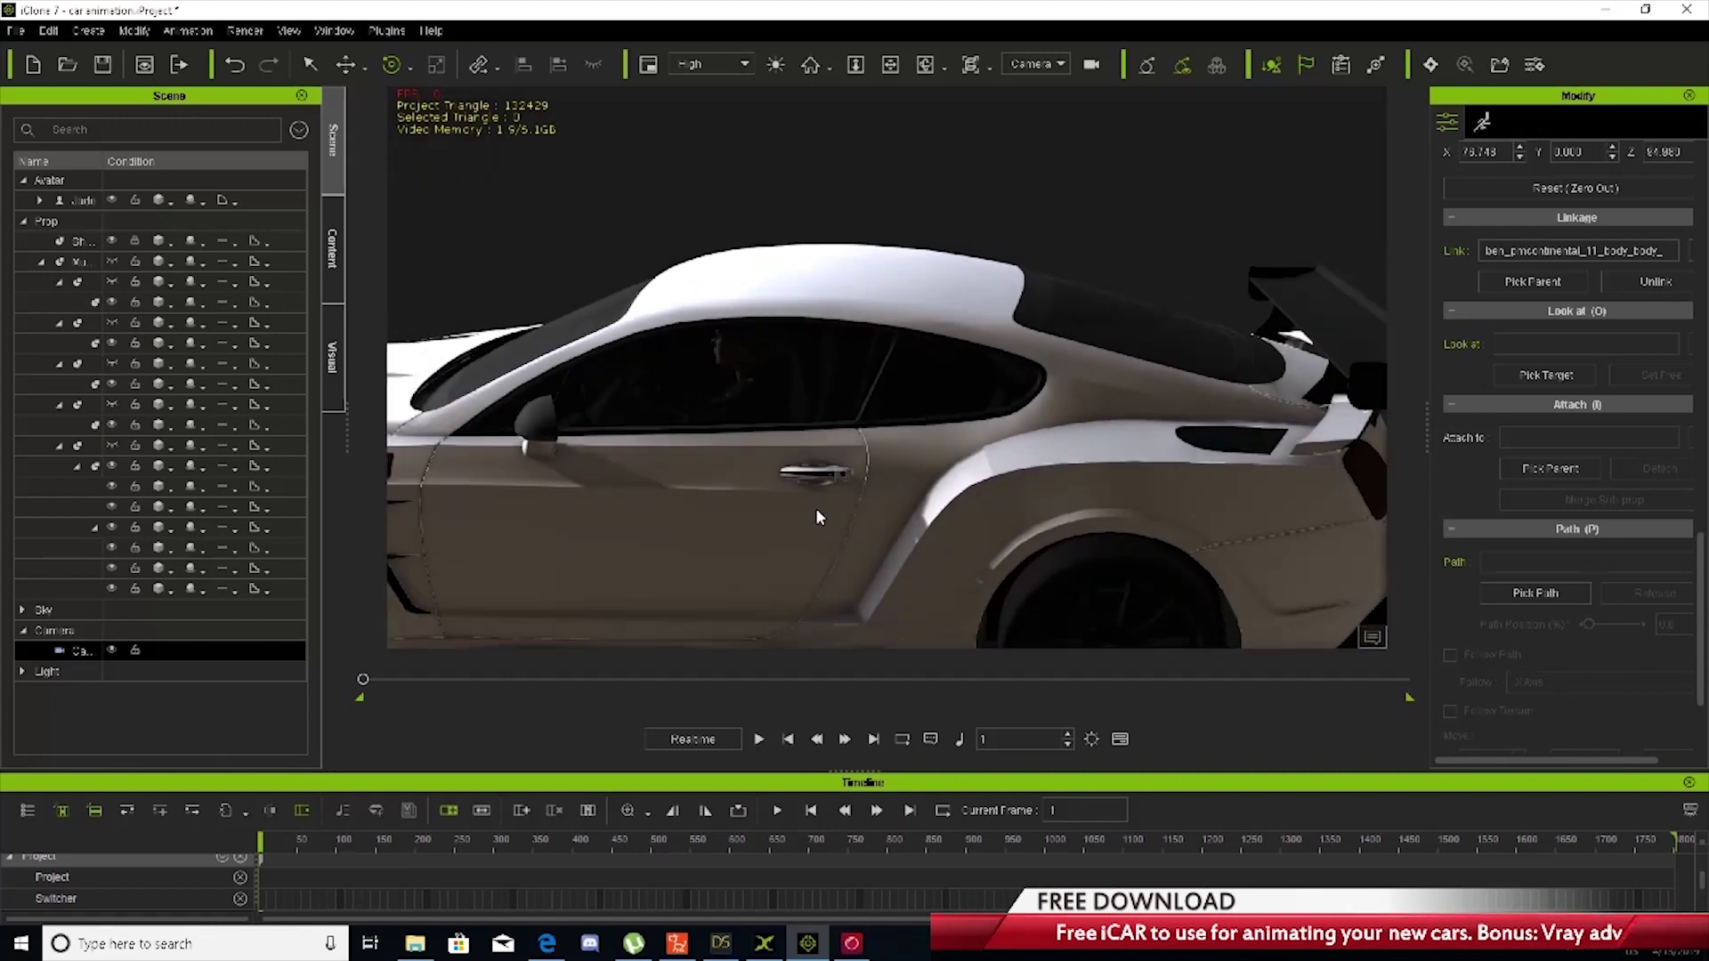
middle_click_drag(808, 577, 833, 499)
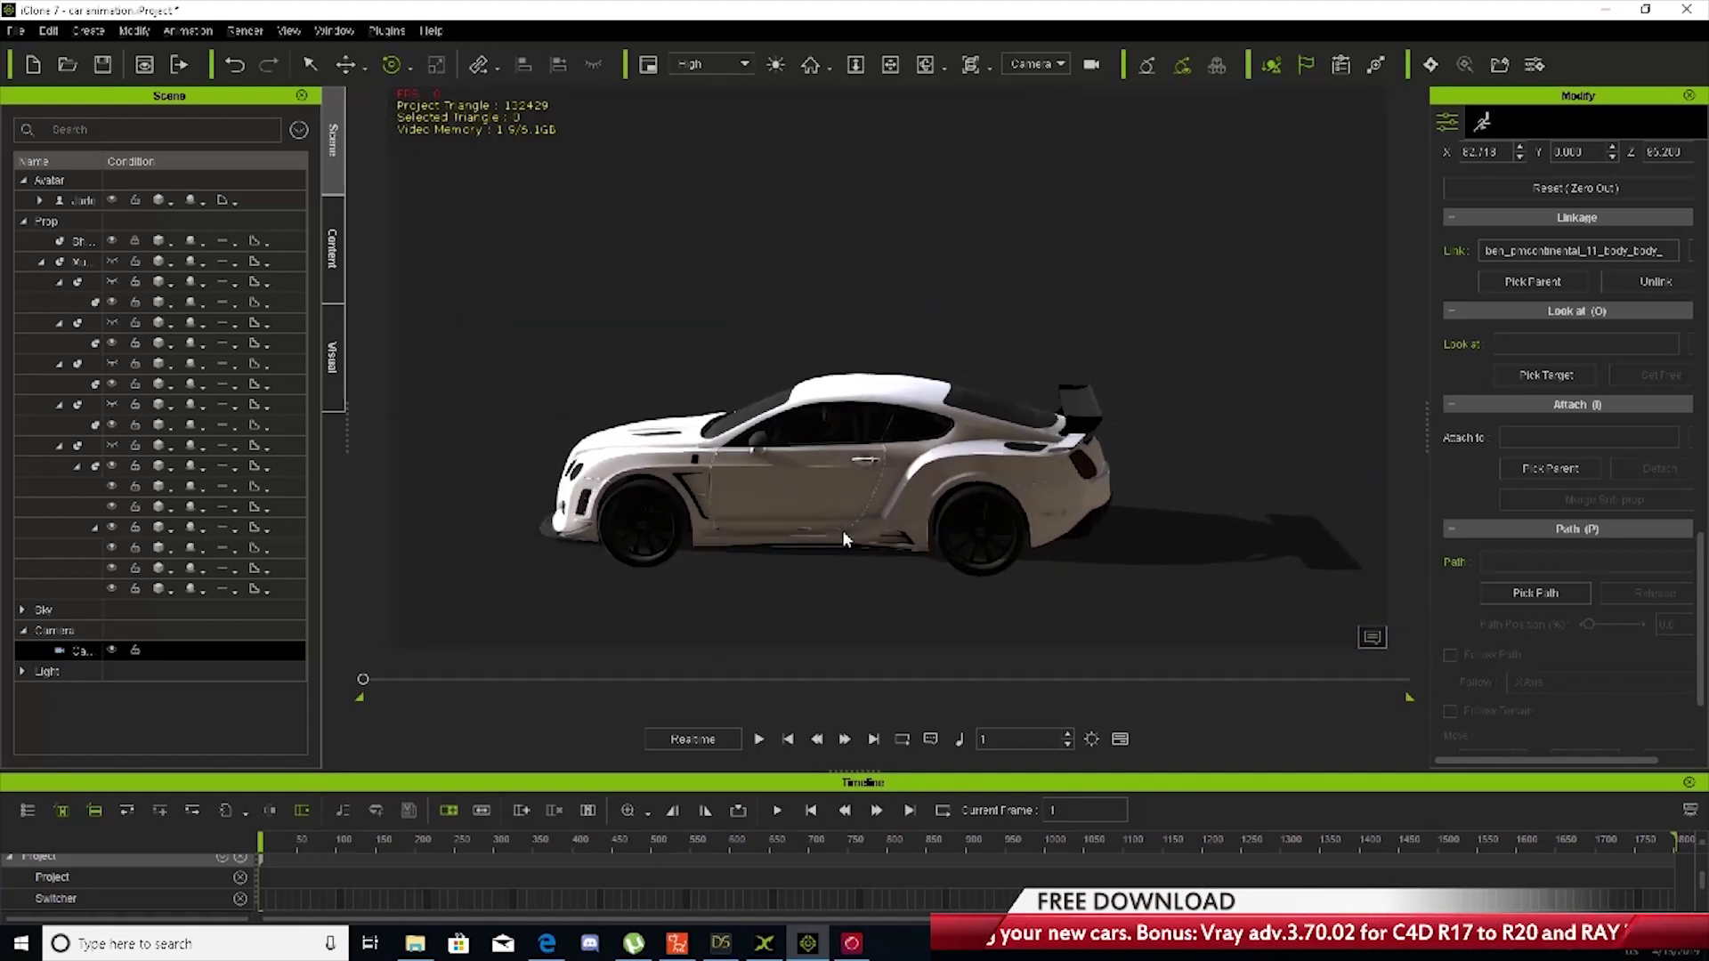
right_click_drag(843, 534, 847, 589)
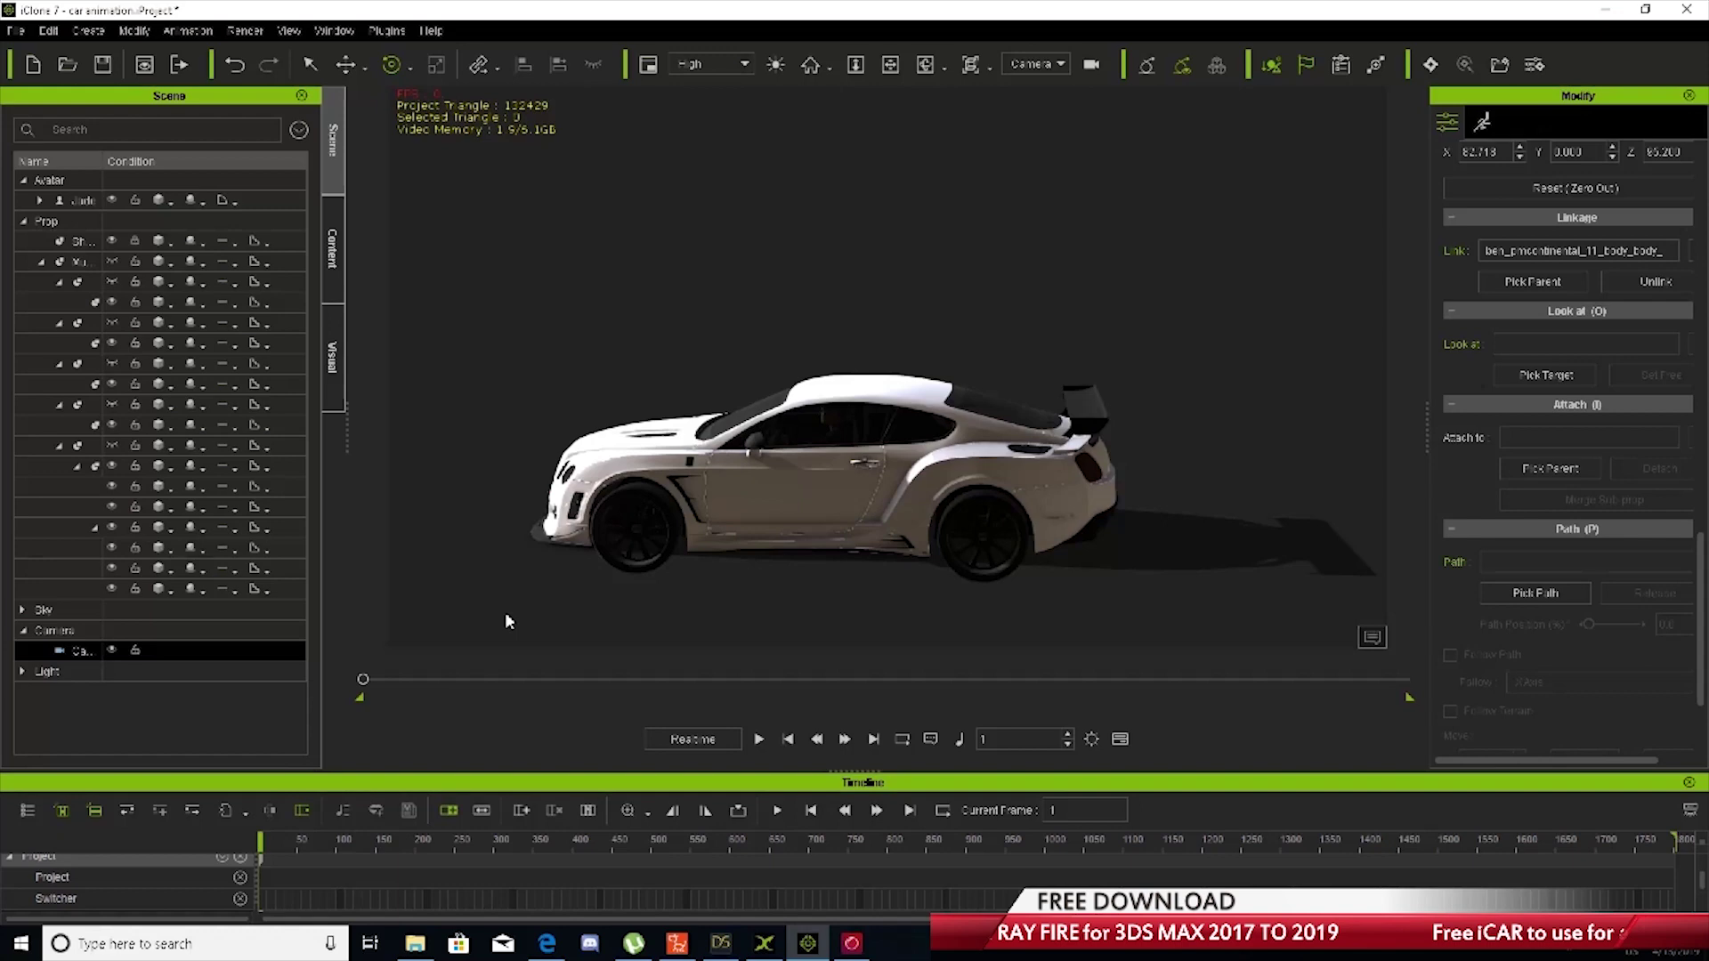
middle_click_drag(509, 600, 684, 531)
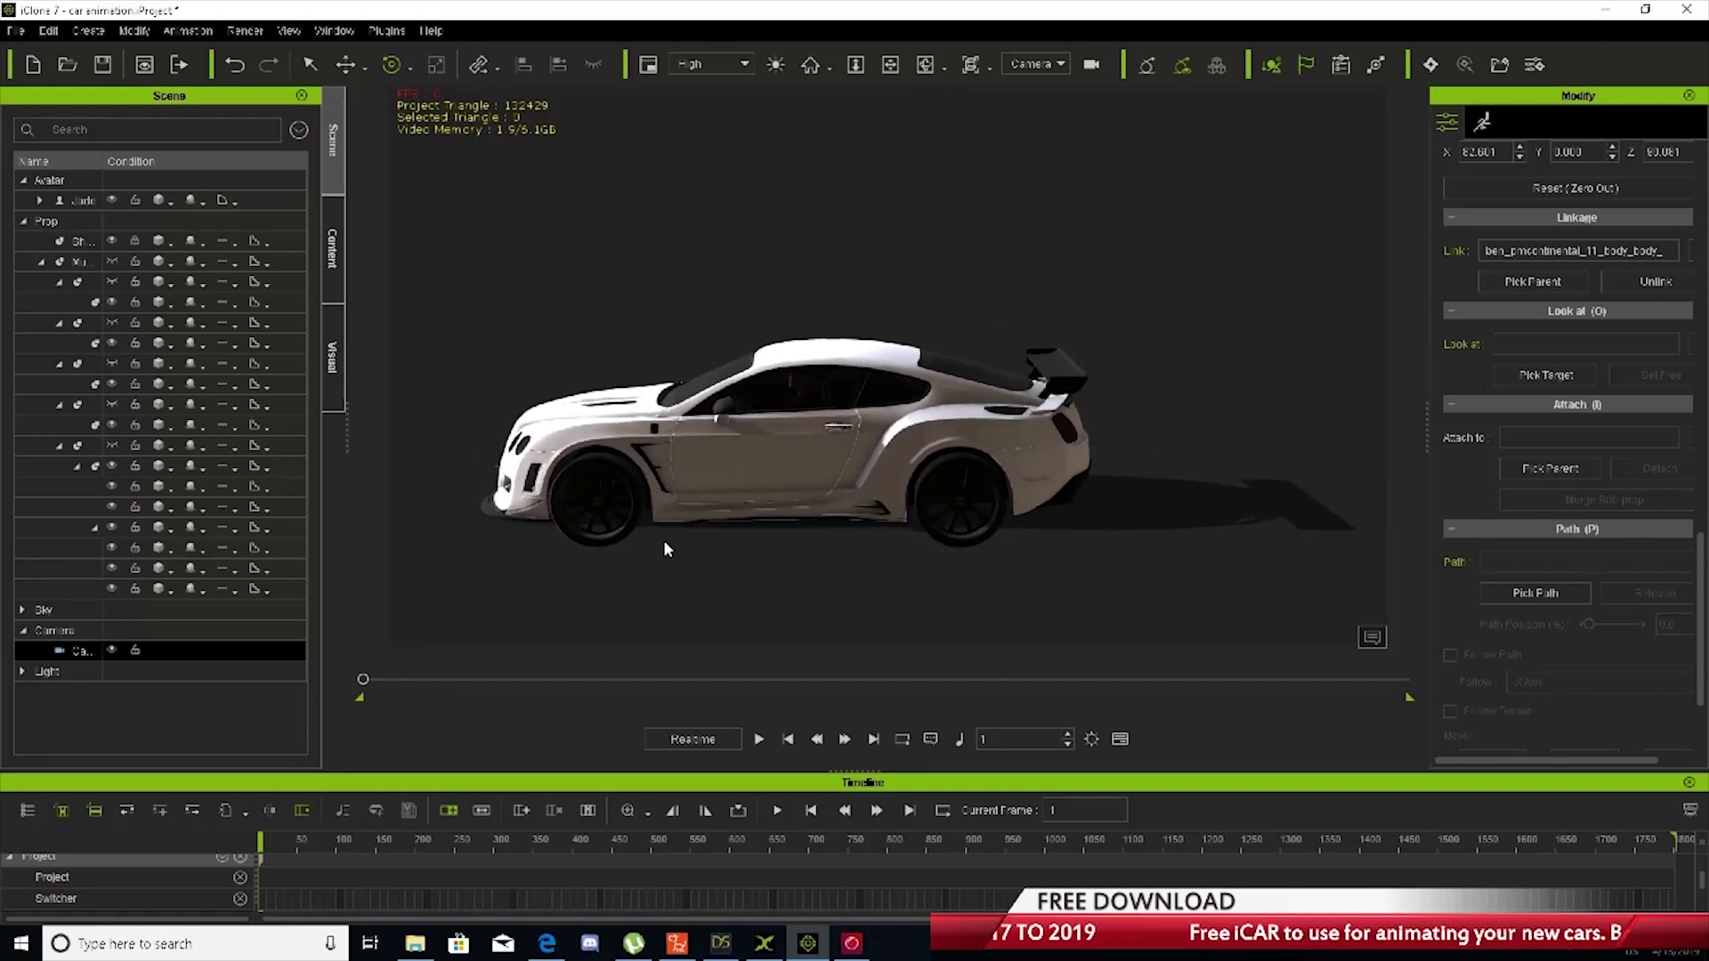